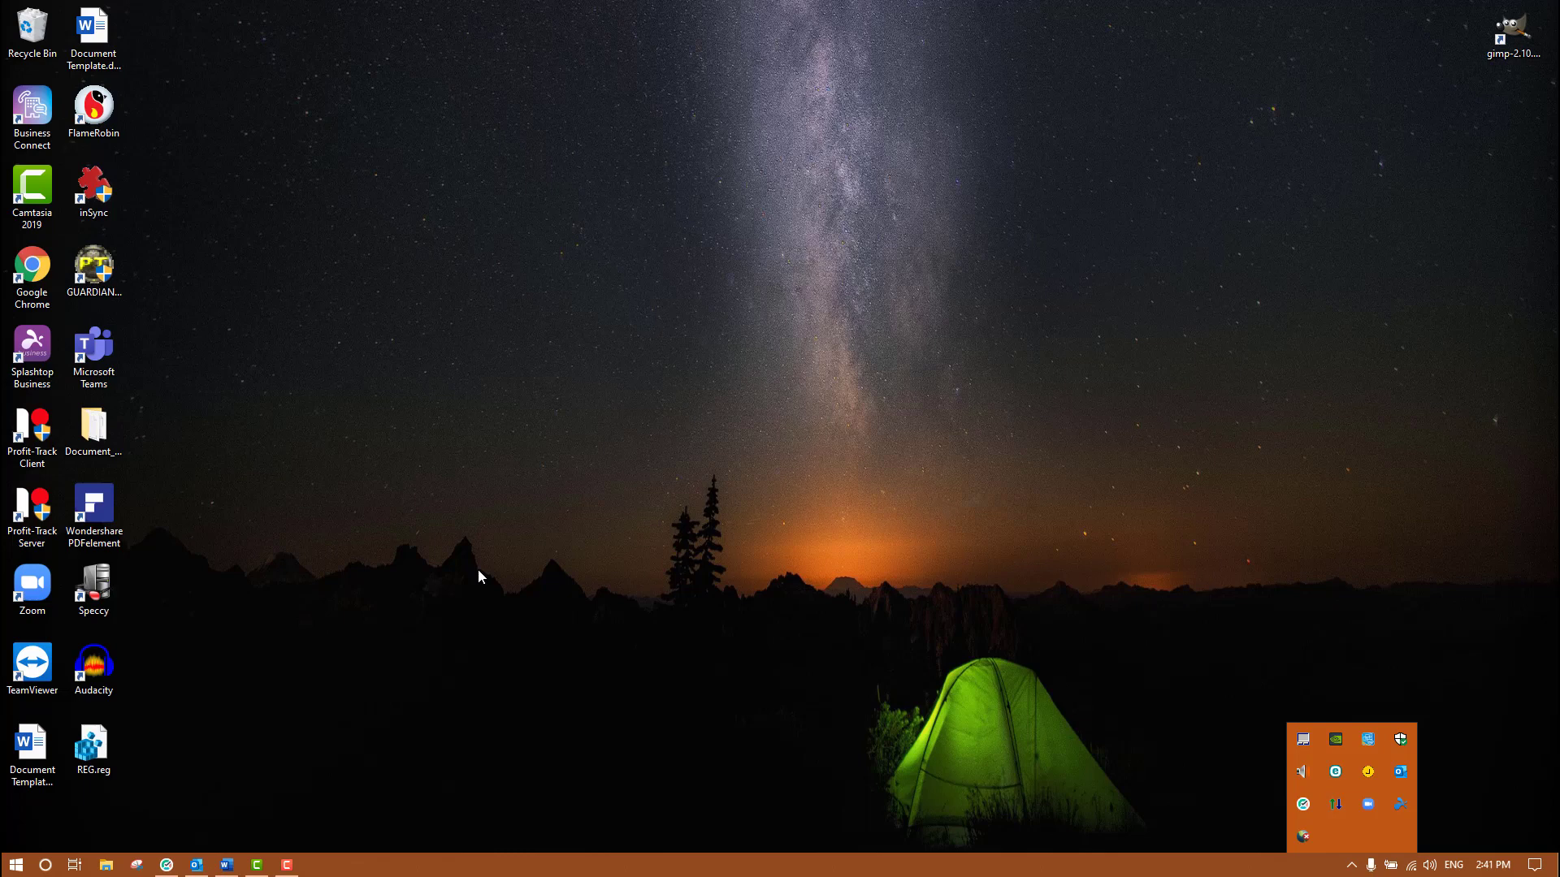
- Launch the Profit-Track Client, then close it again
click(527, 549)
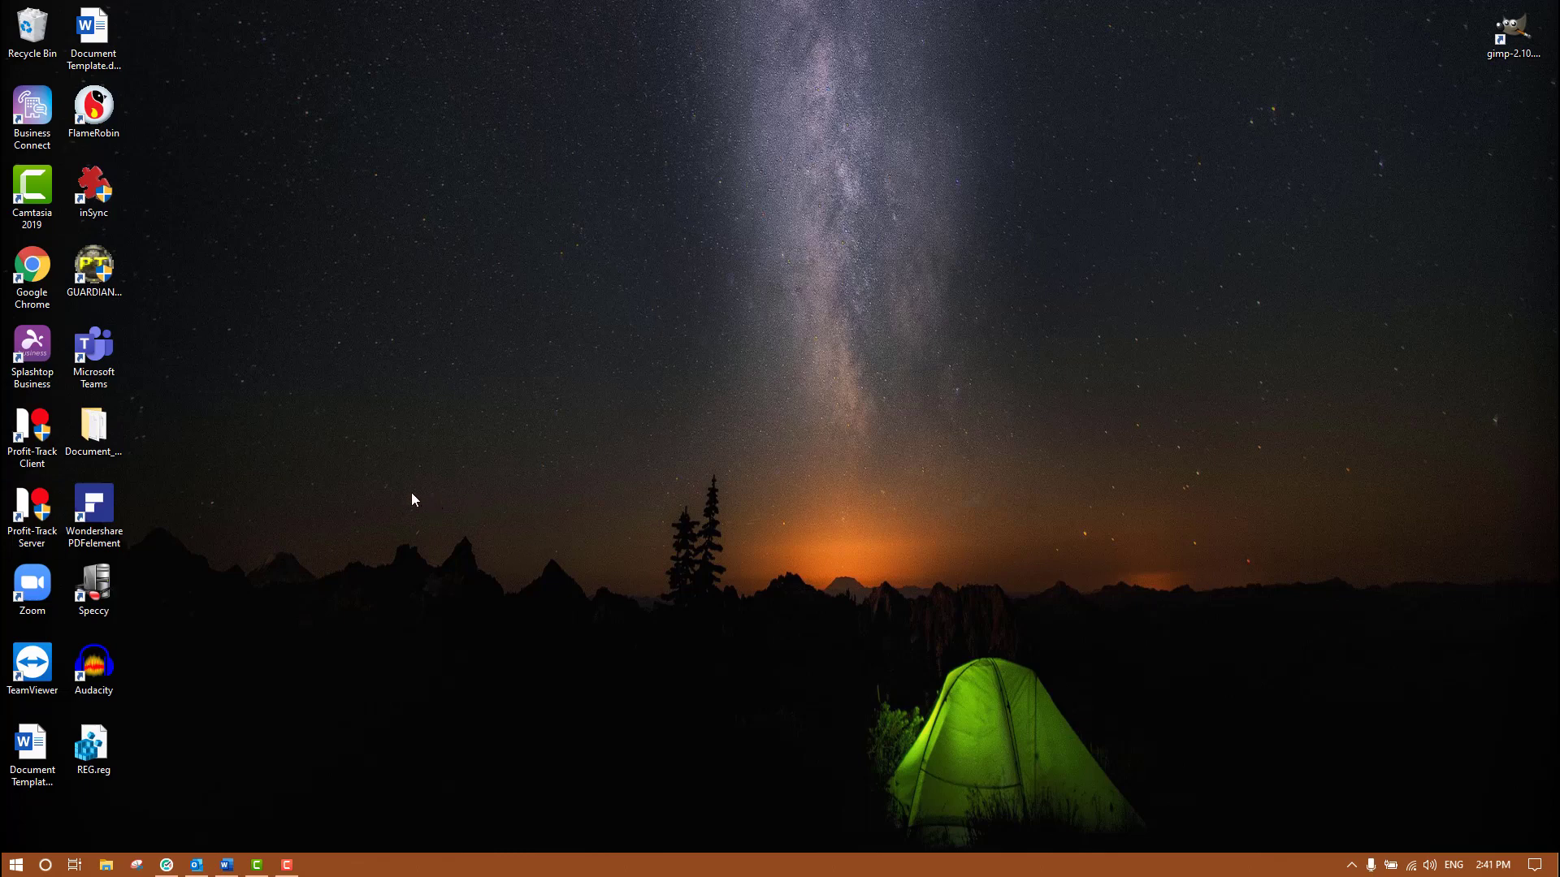
double_click(52, 439)
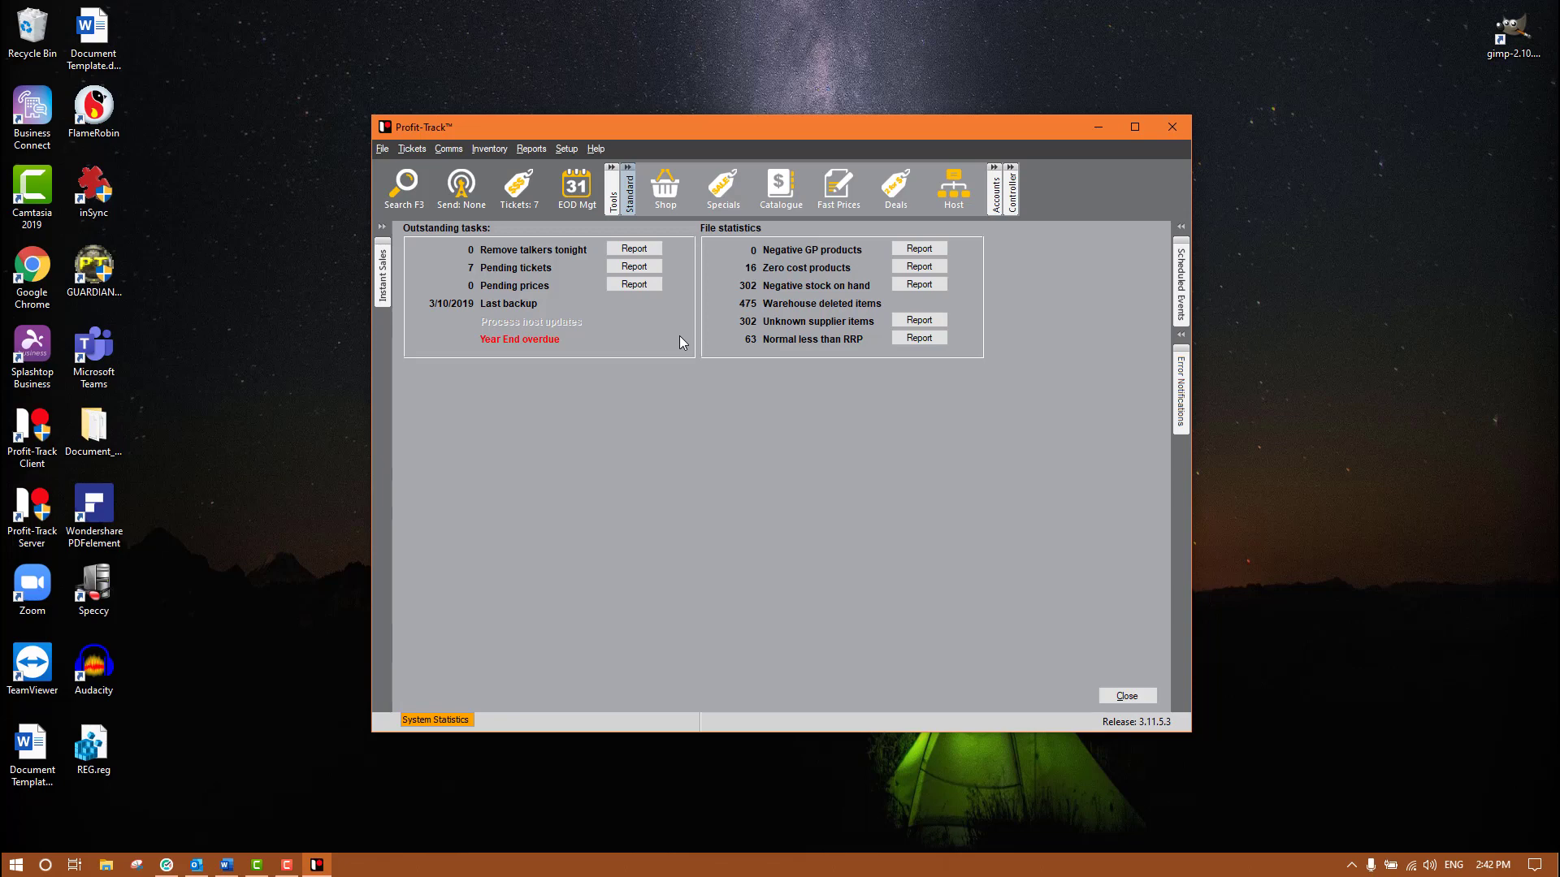
click(1173, 127)
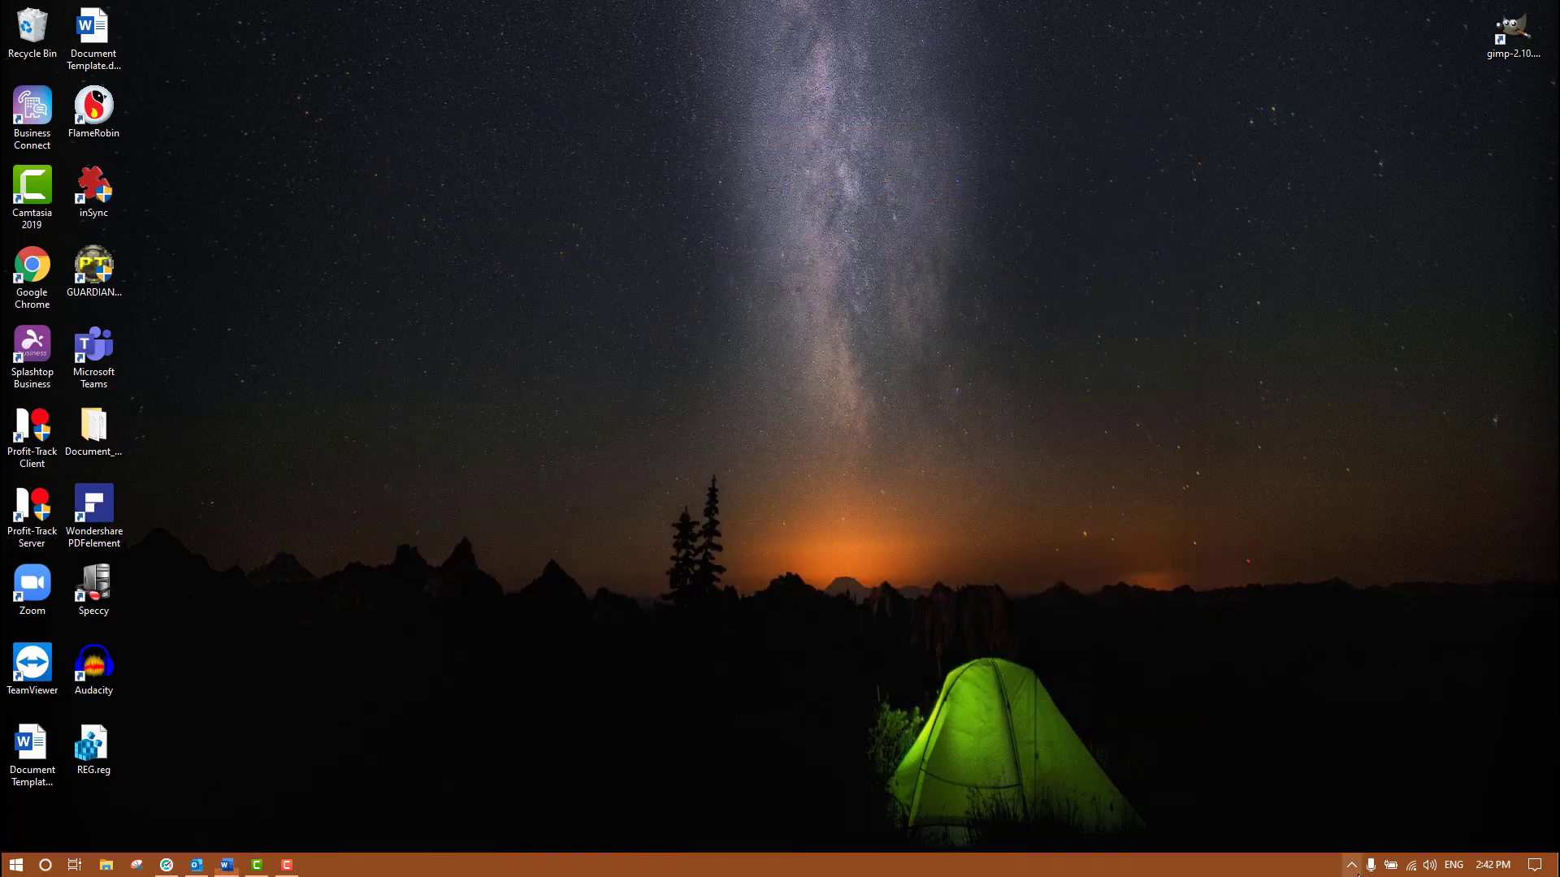
- Shut down Profit-Track Server from the tray, confirming despite the one connected client
click(1351, 868)
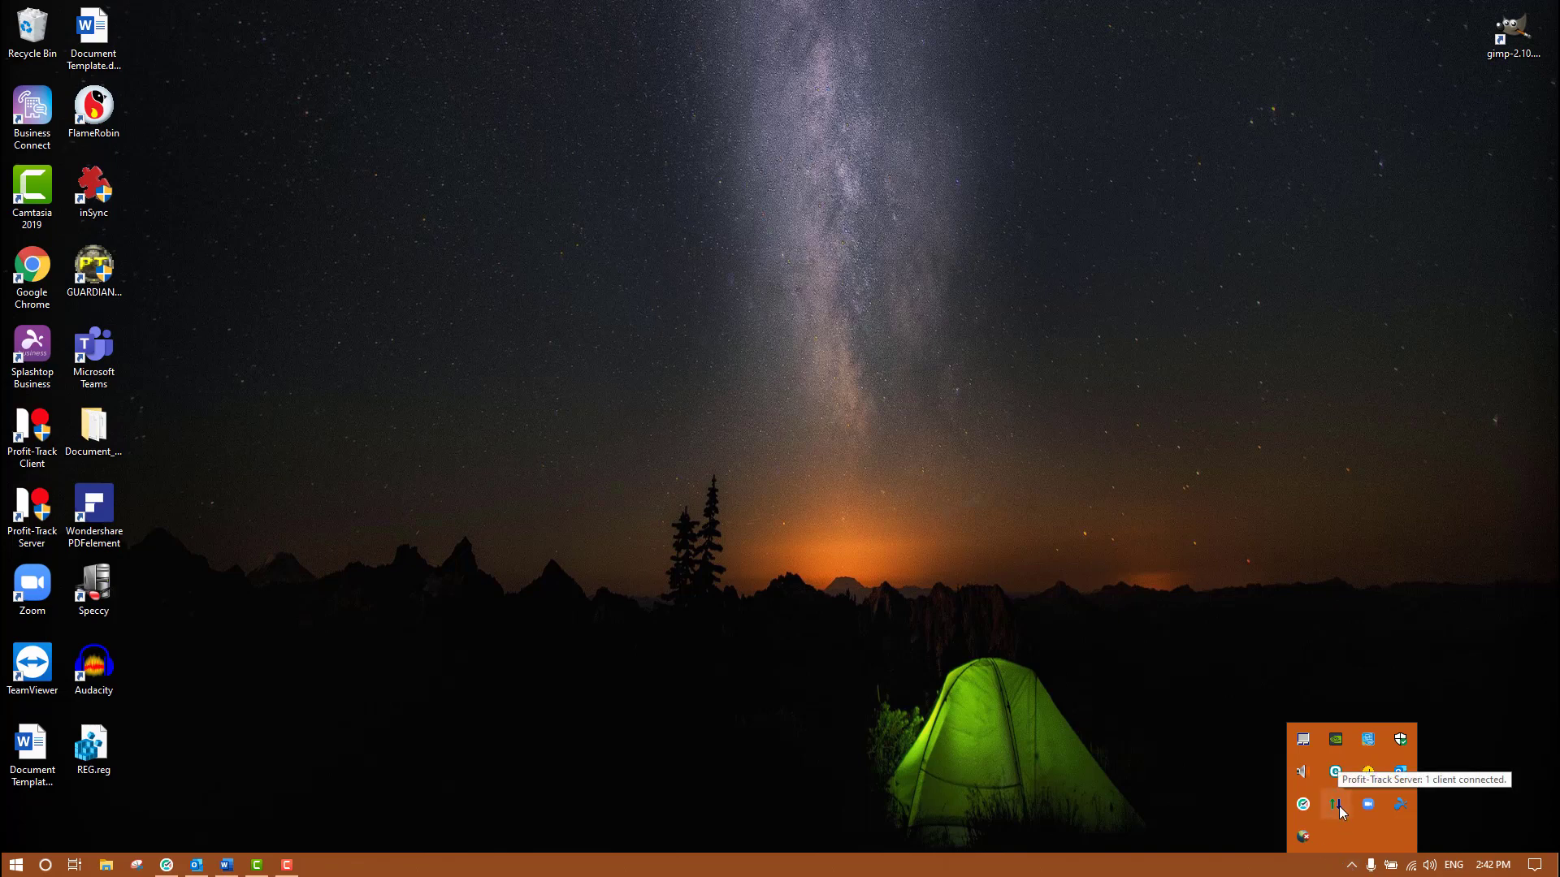
right_click(1341, 812)
click(1410, 797)
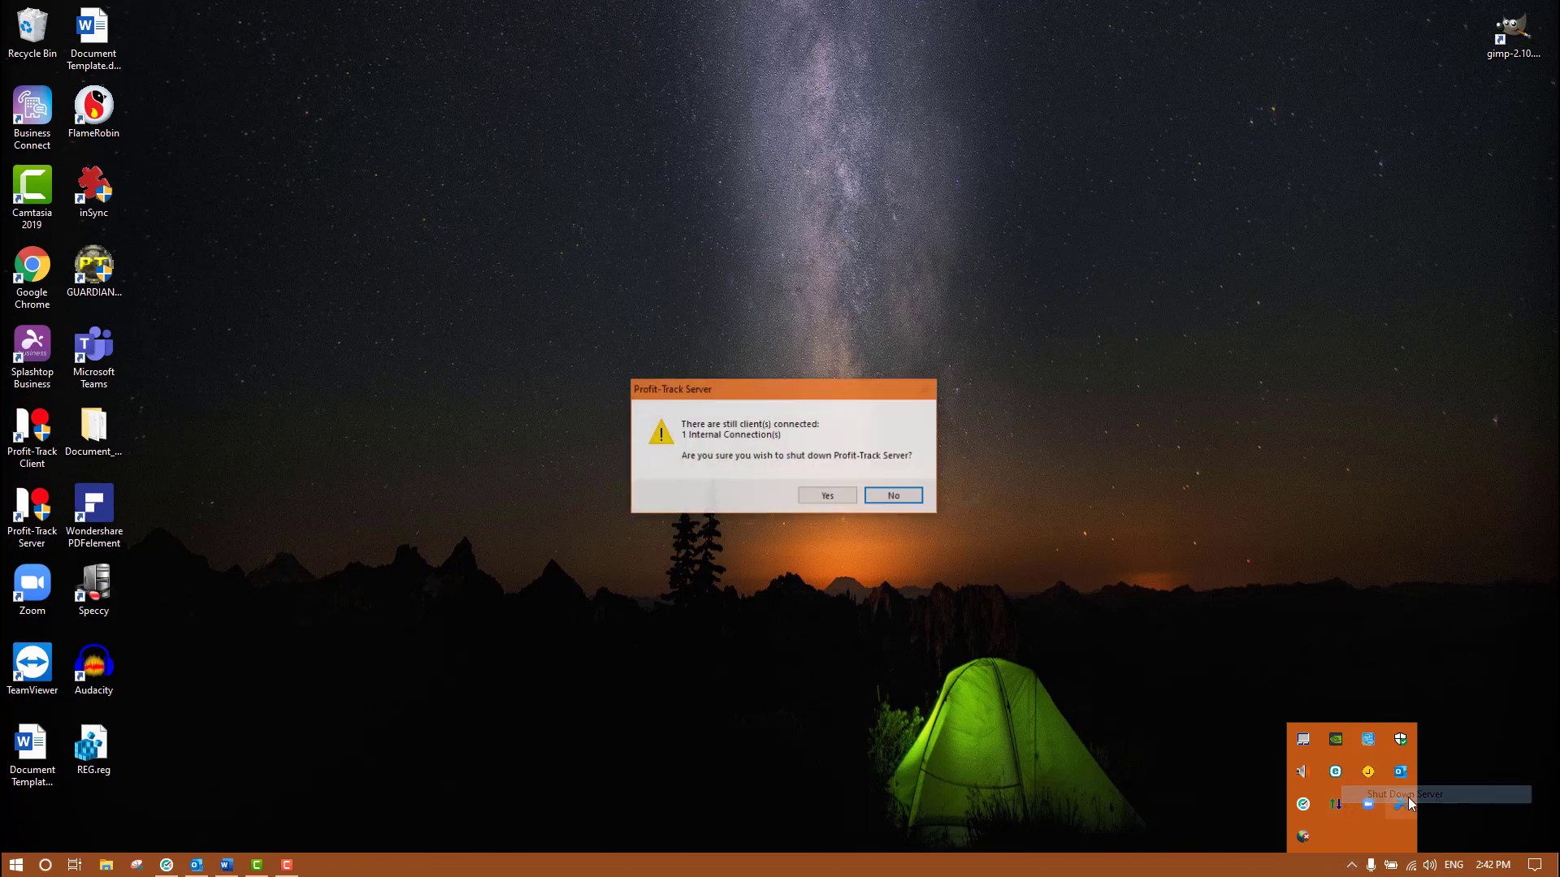
click(827, 496)
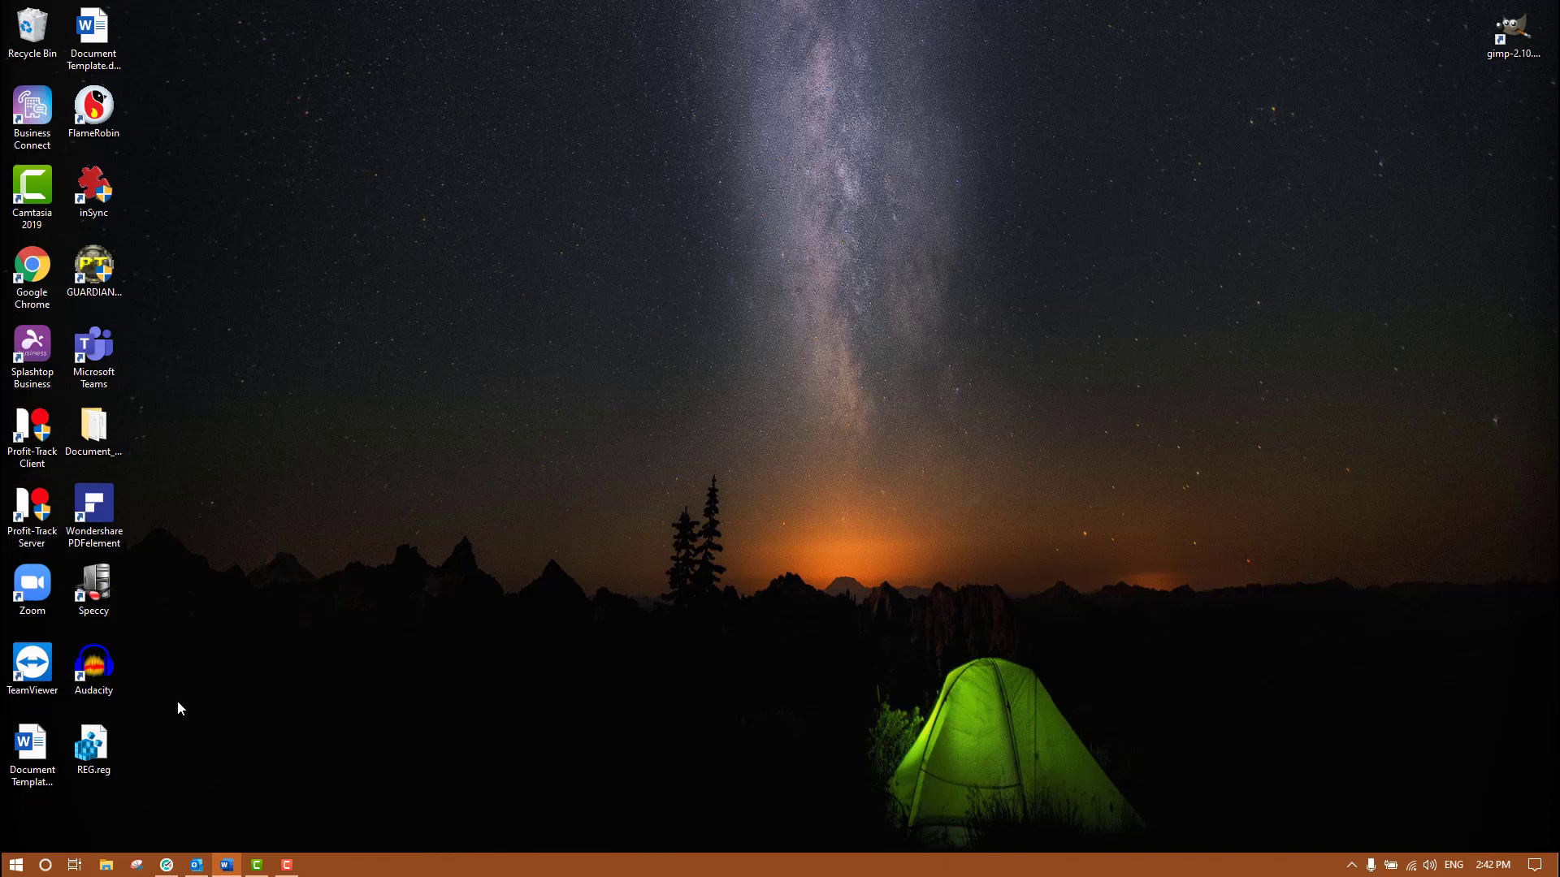
- Merge REG.reg into the registry, then relaunch Profit-Track Server and check its database
double_click(97, 763)
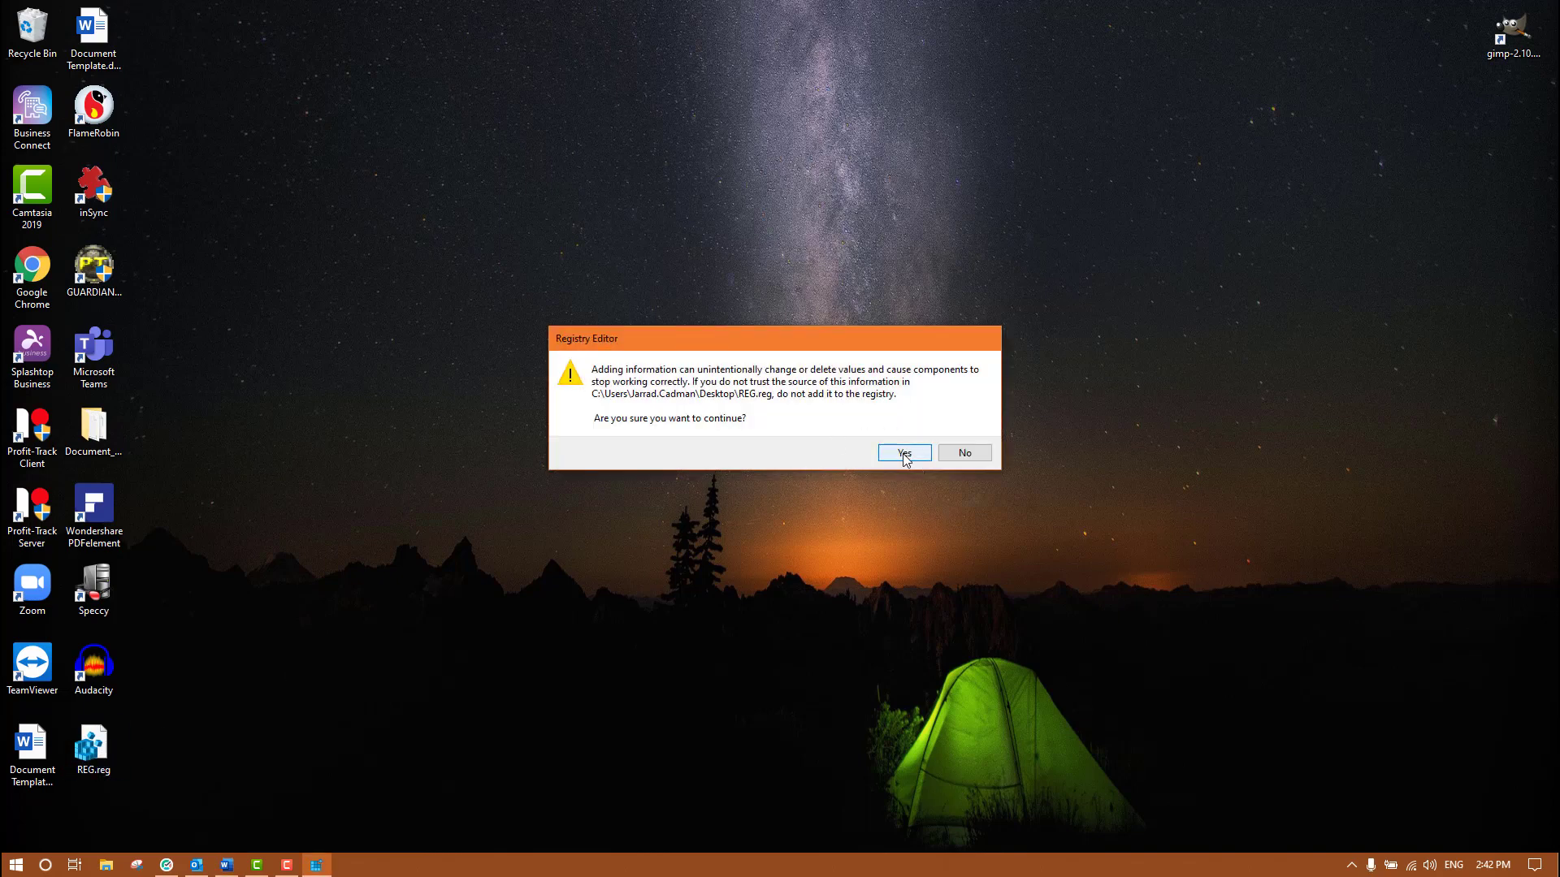
click(904, 455)
click(964, 434)
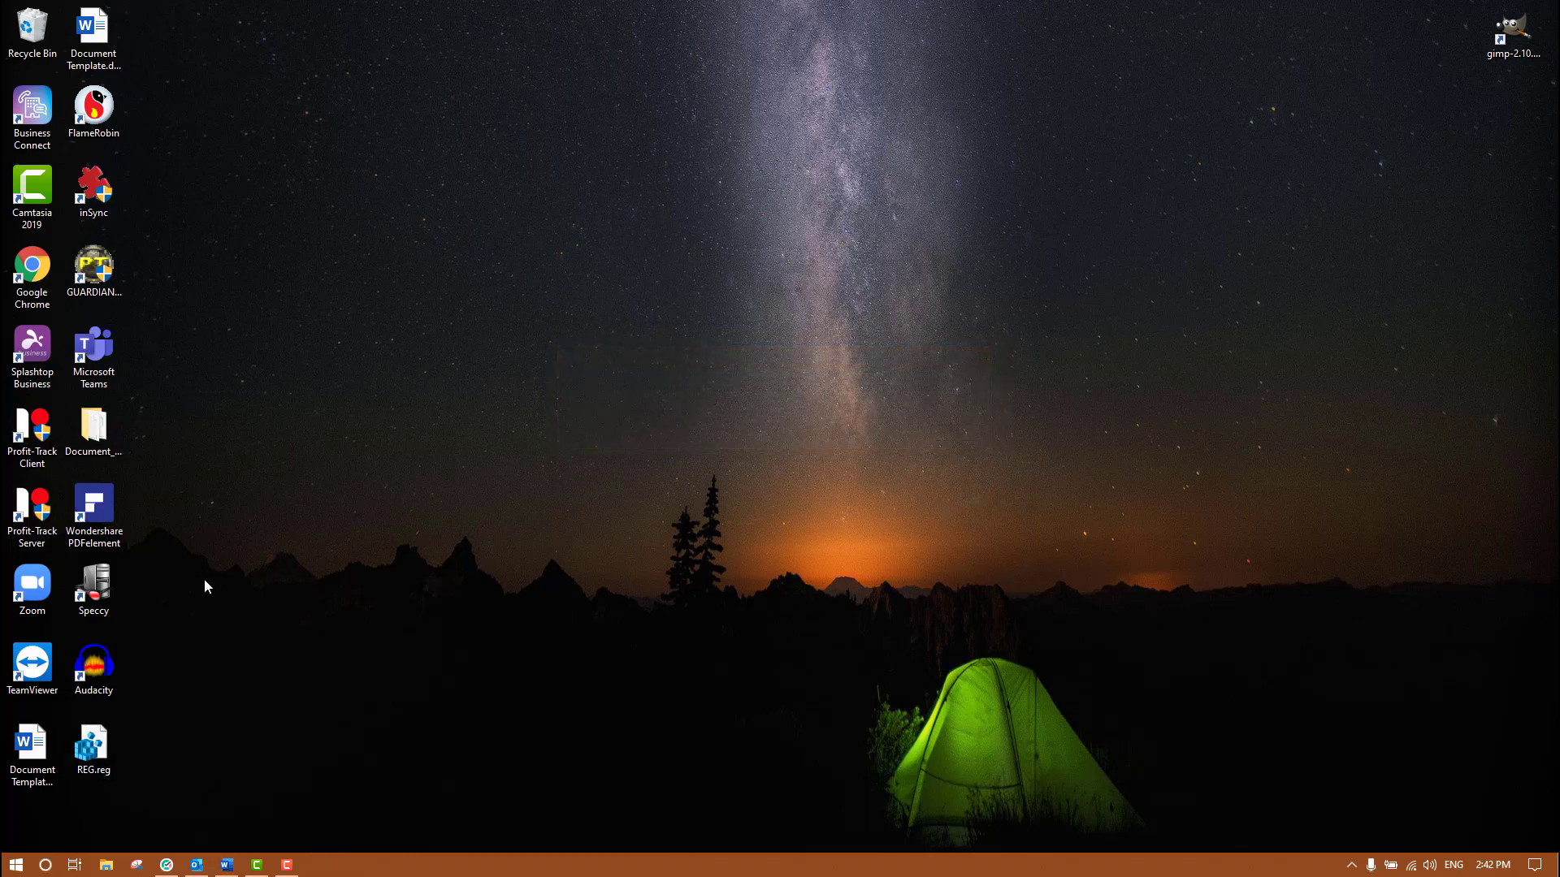
double_click(35, 510)
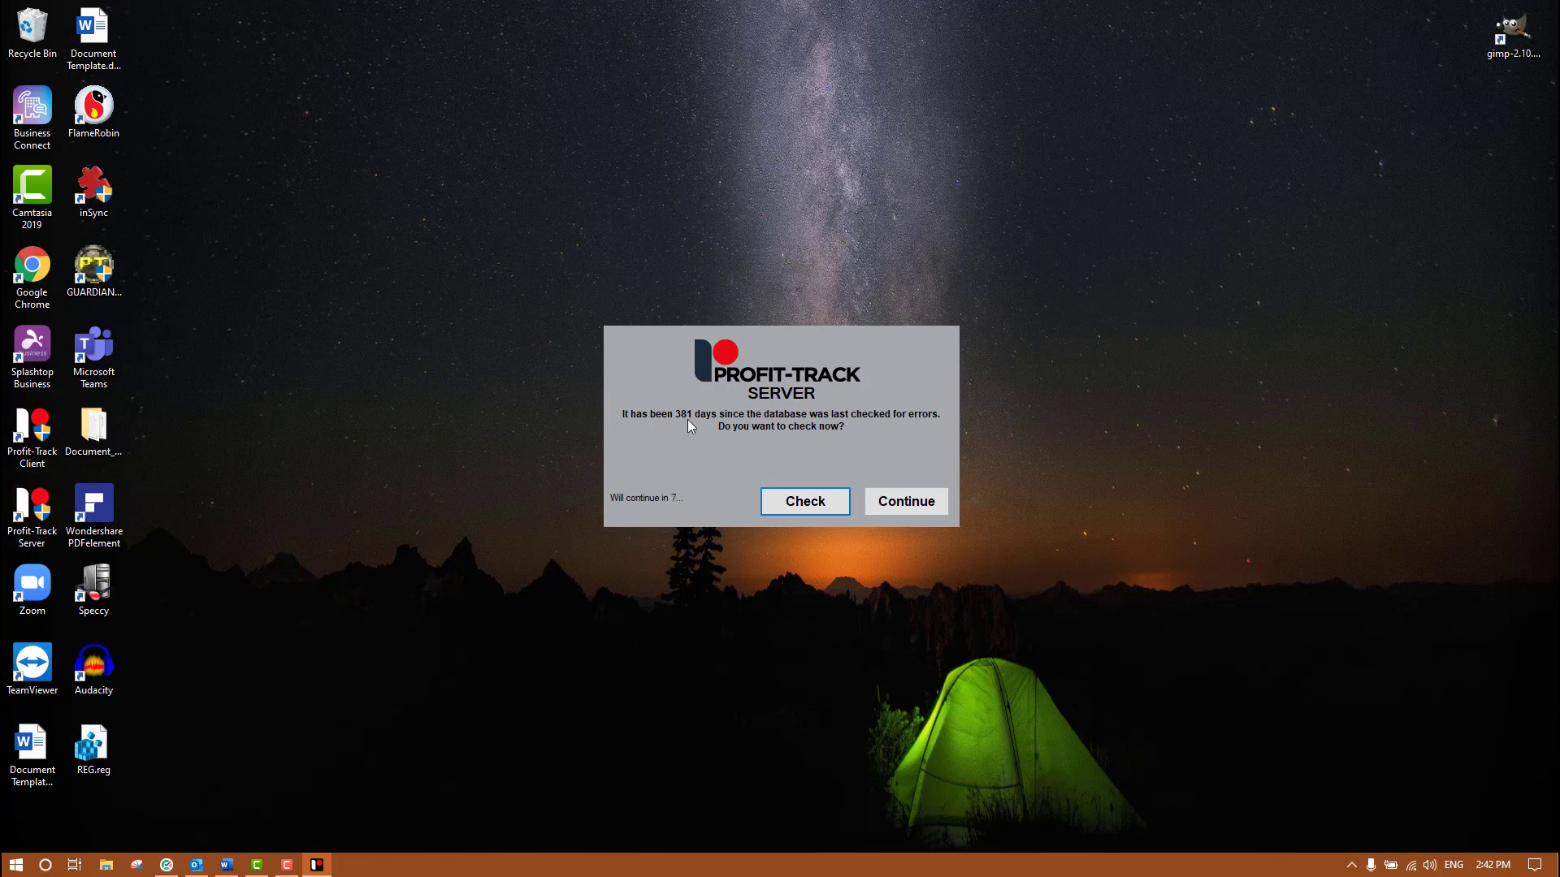
click(812, 509)
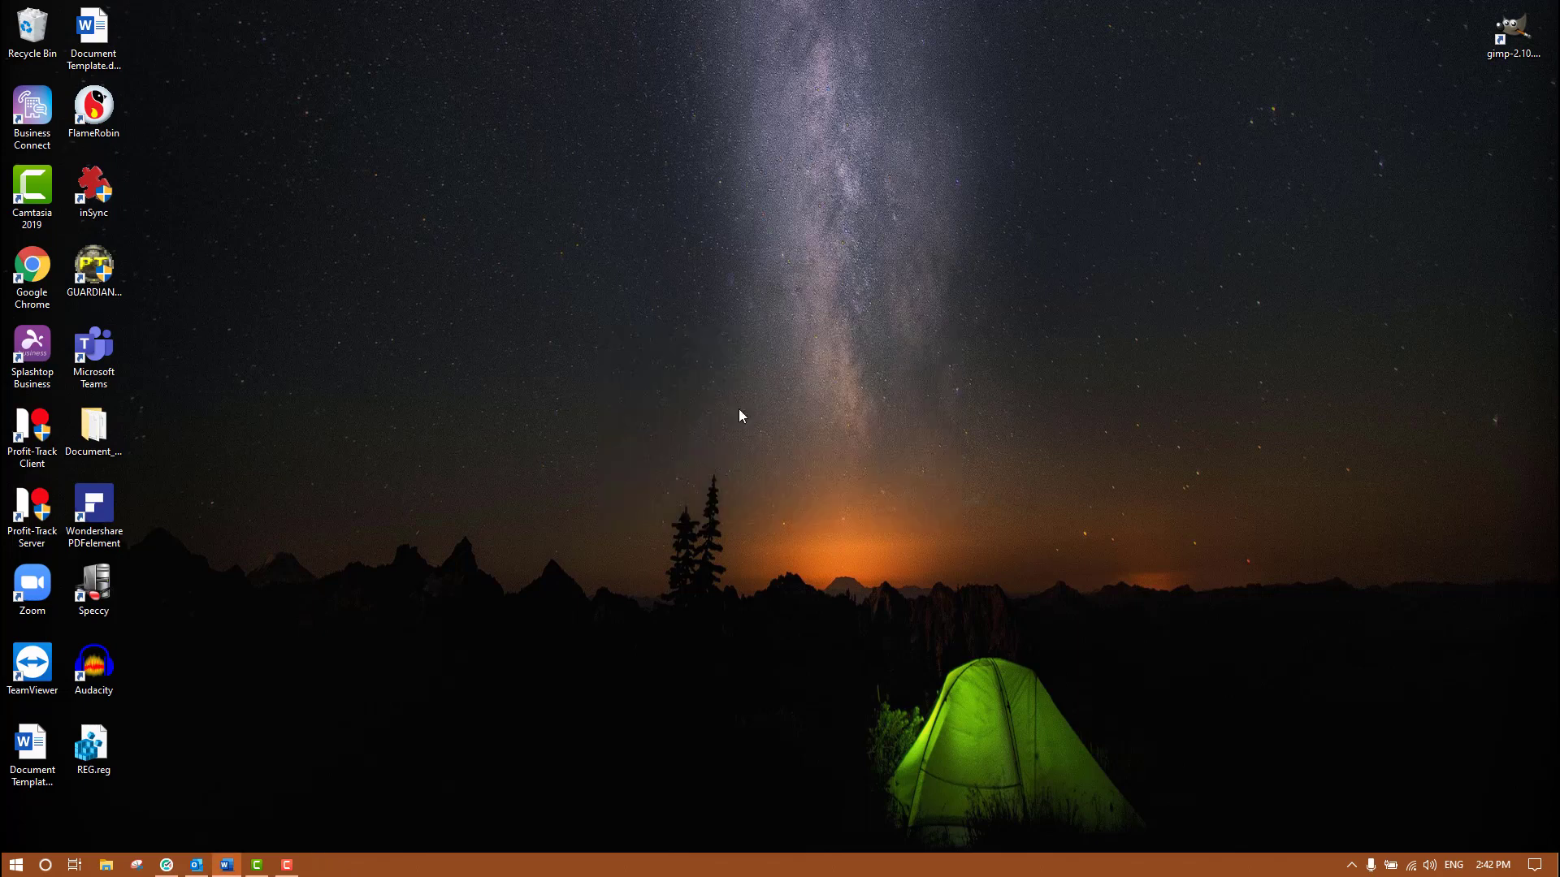
- Relaunch the Profit-Track Client to its System Statistics screen
click(49, 453)
double_click(49, 452)
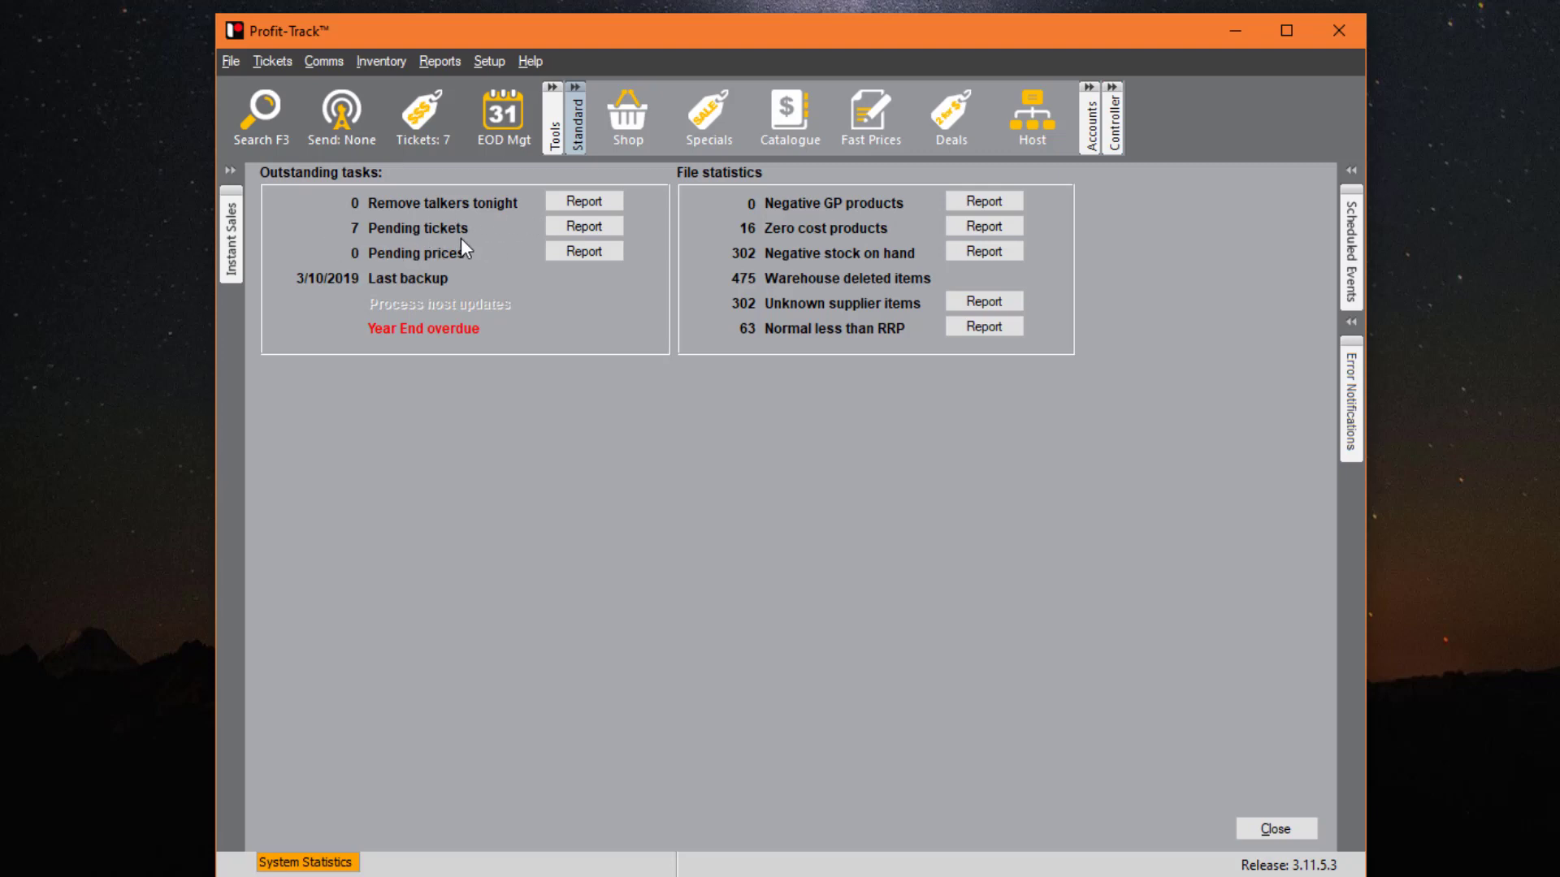
click(604, 231)
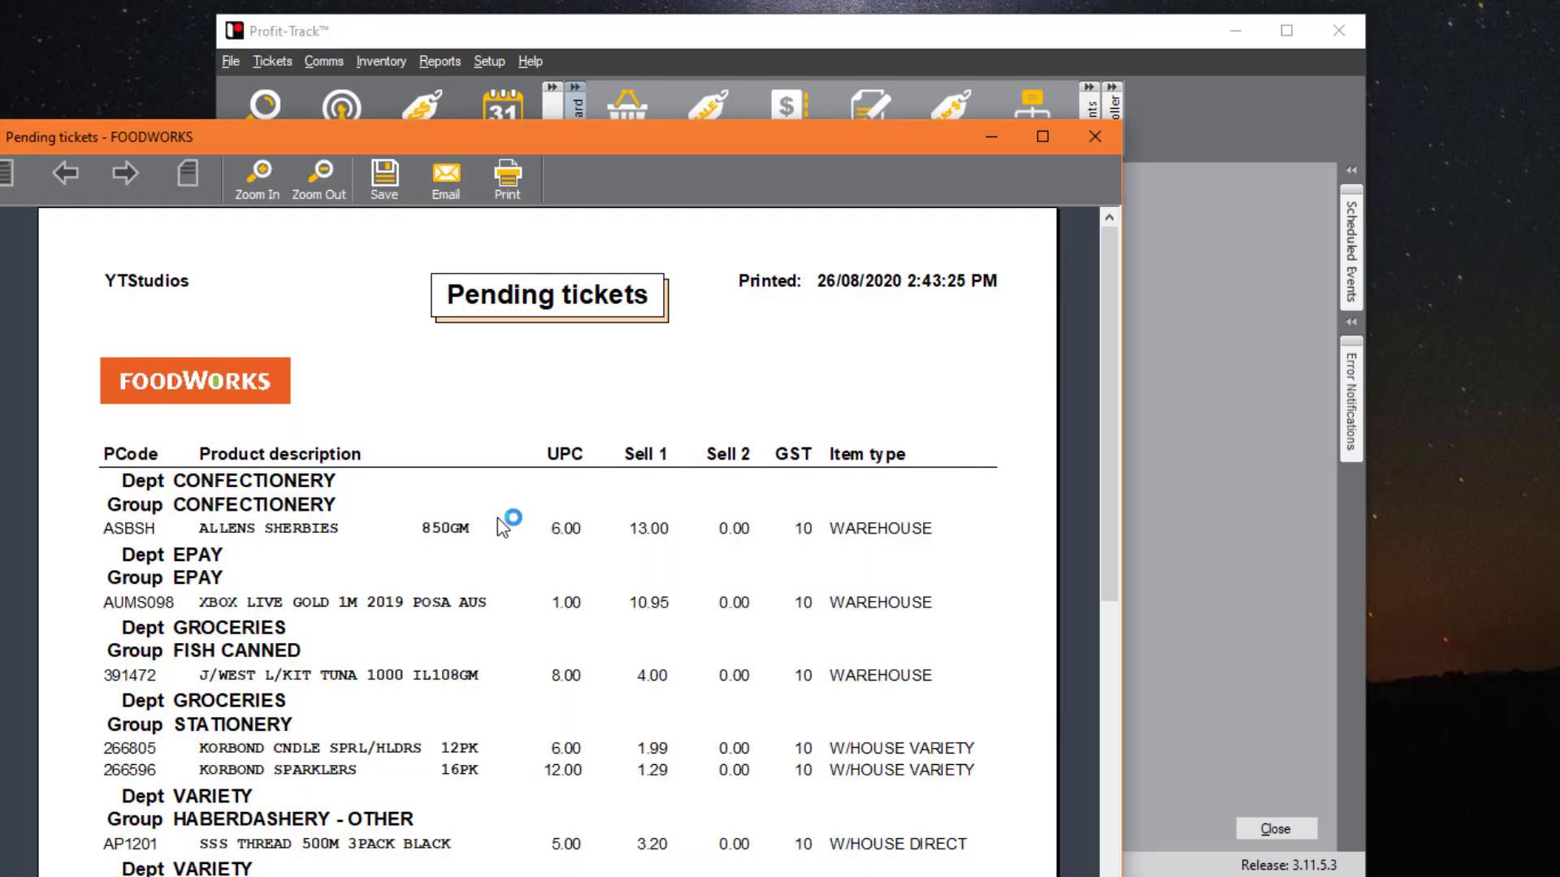
scroll(500, 519, down, 1)
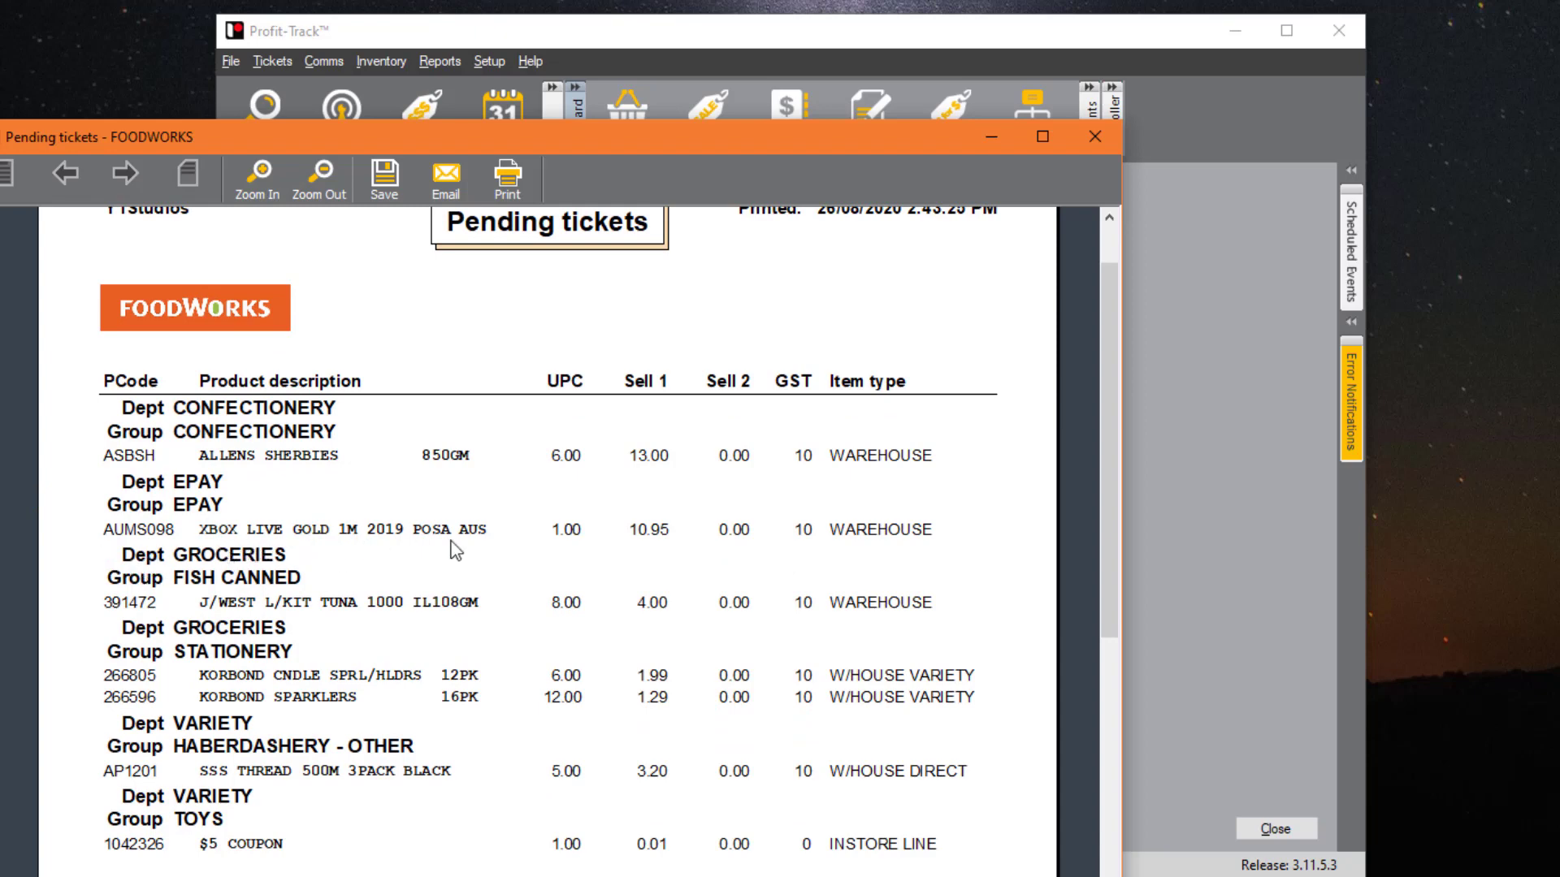
click(1095, 138)
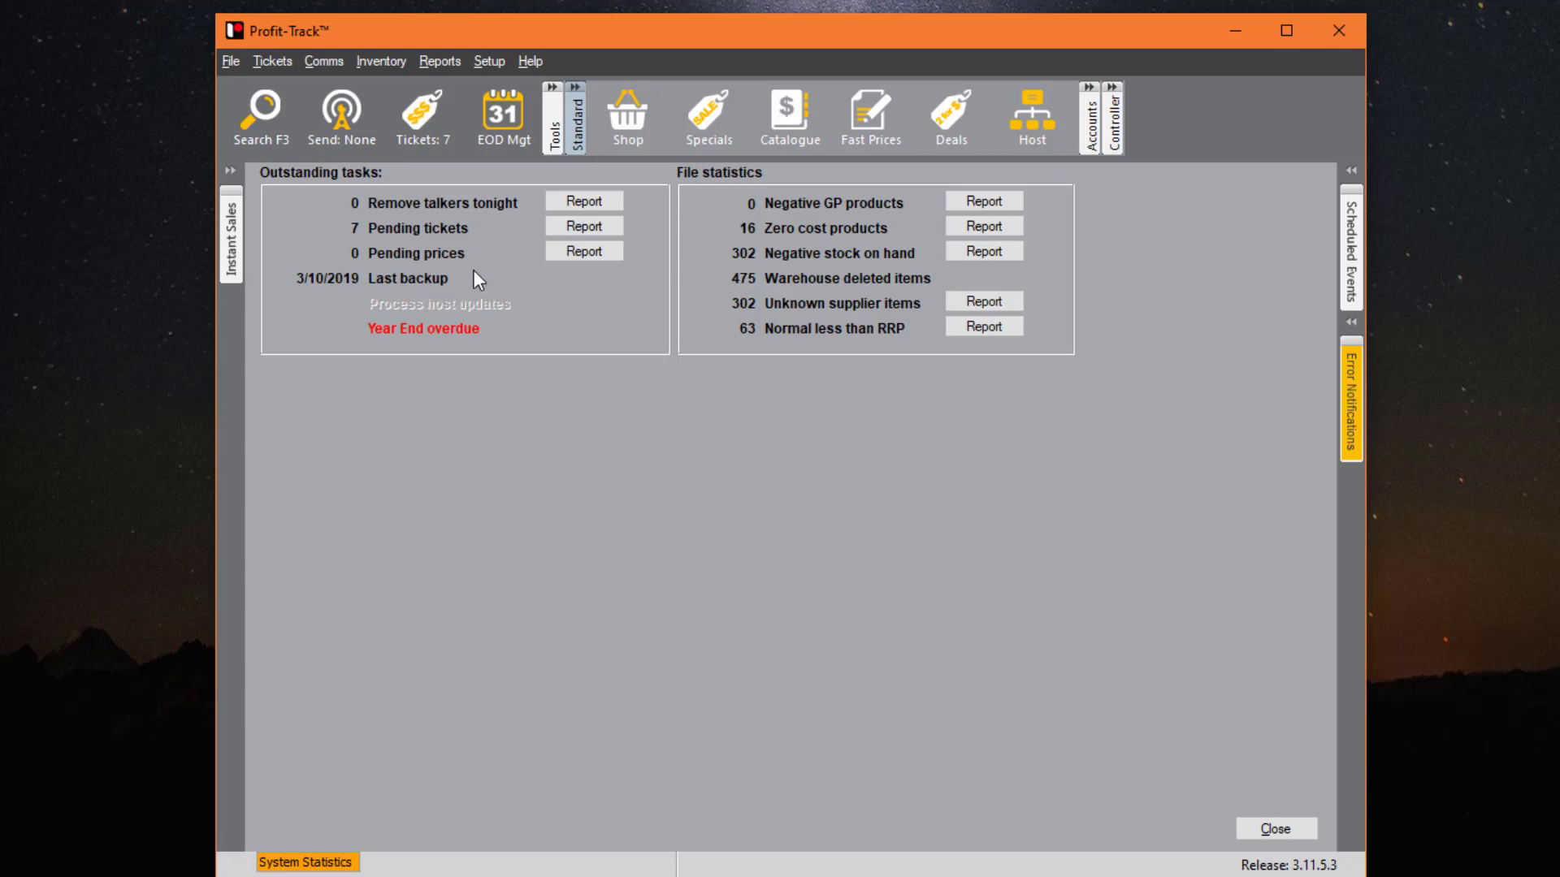
click(231, 61)
mouse_move(356, 300)
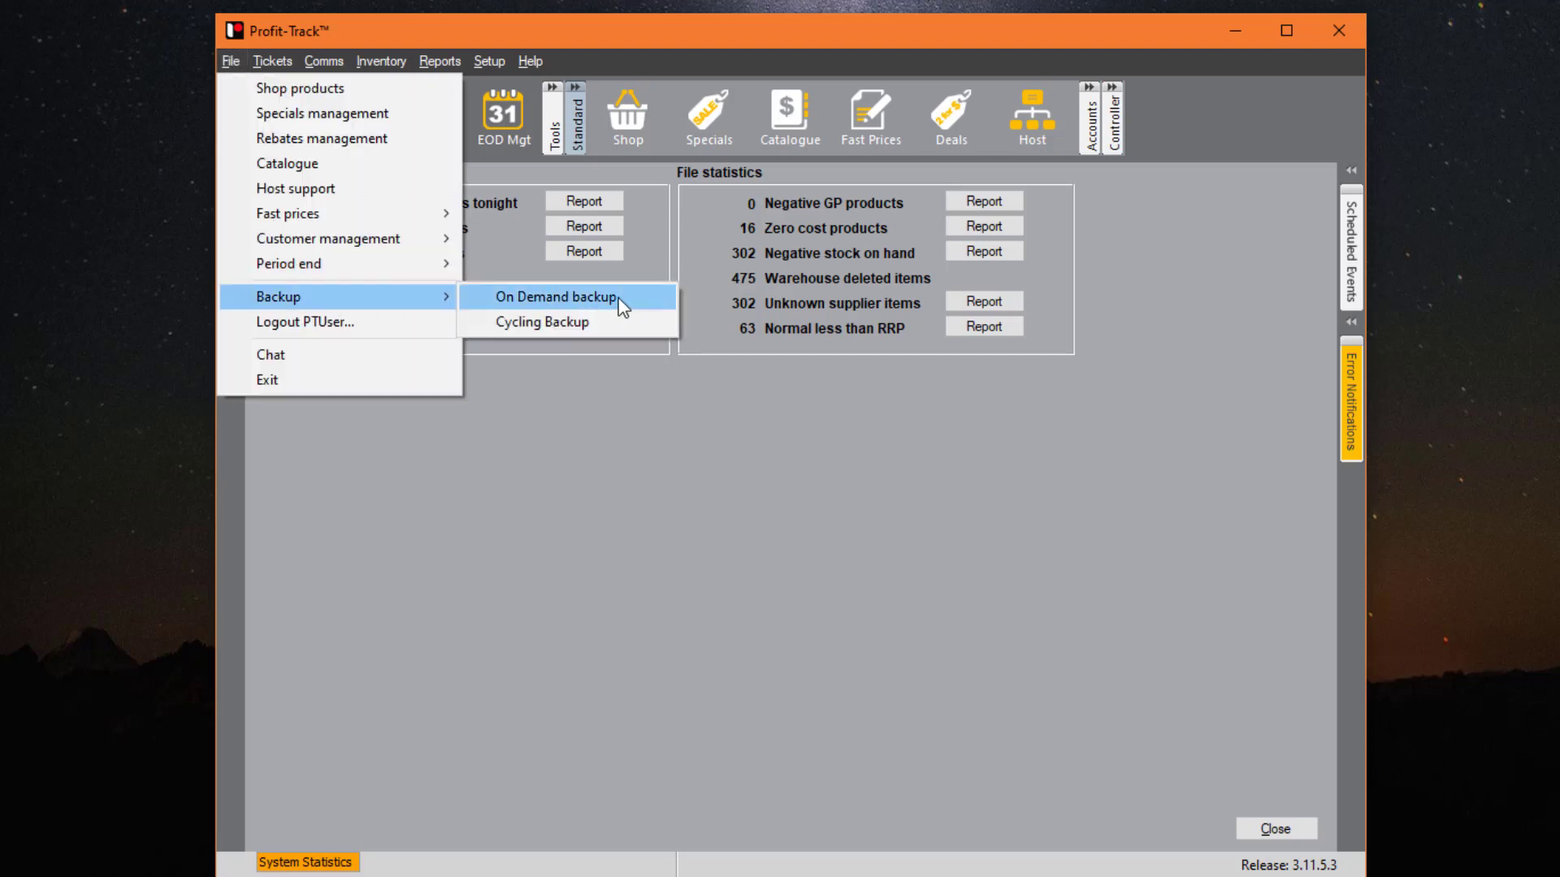
click(909, 367)
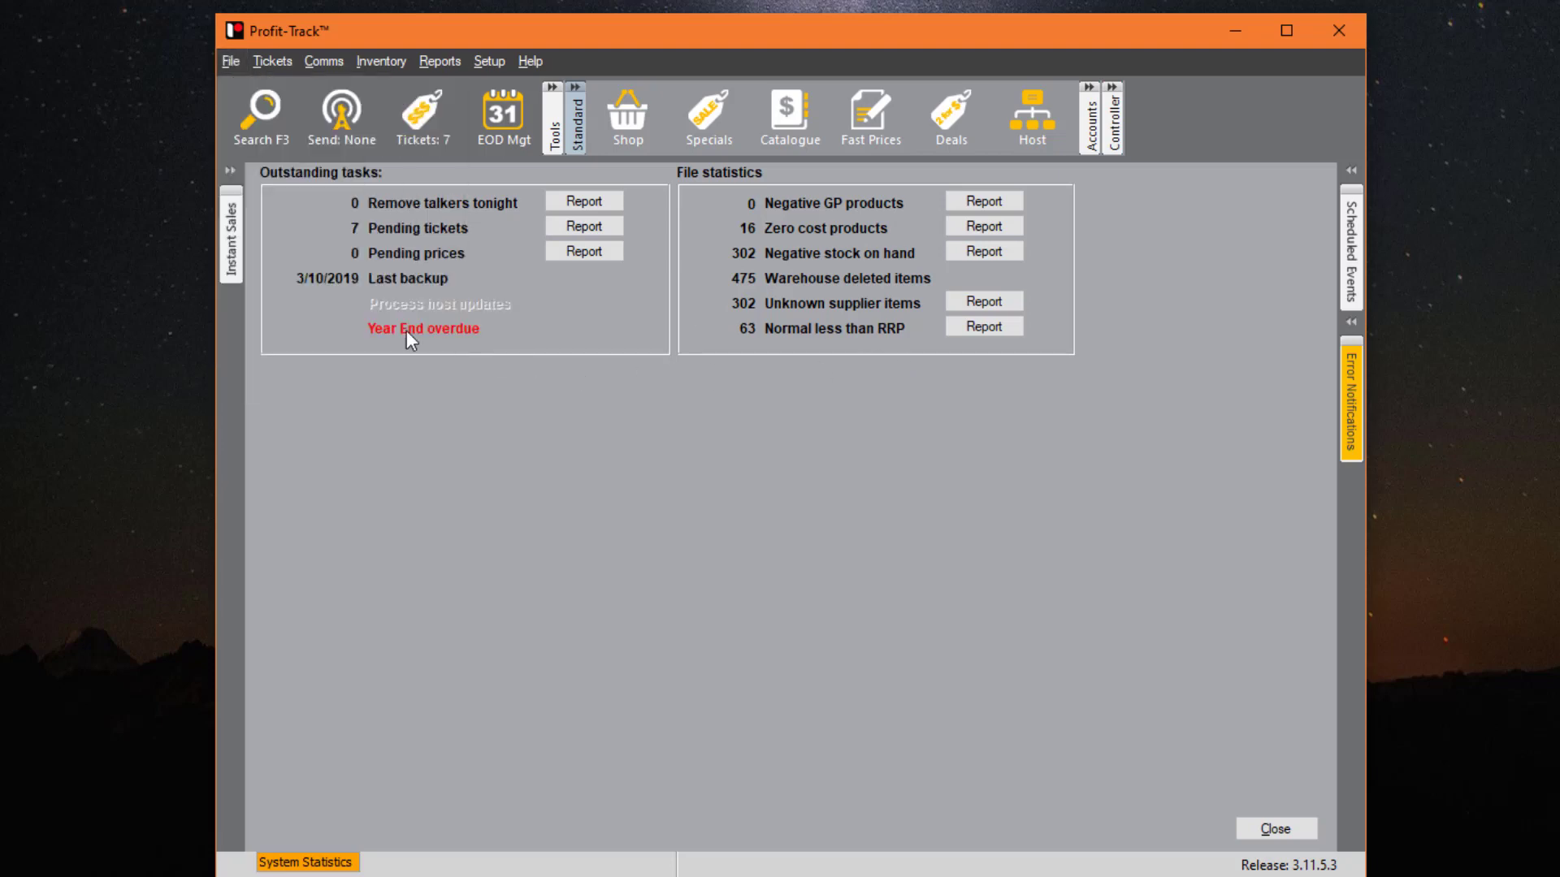
click(231, 60)
mouse_move(338, 266)
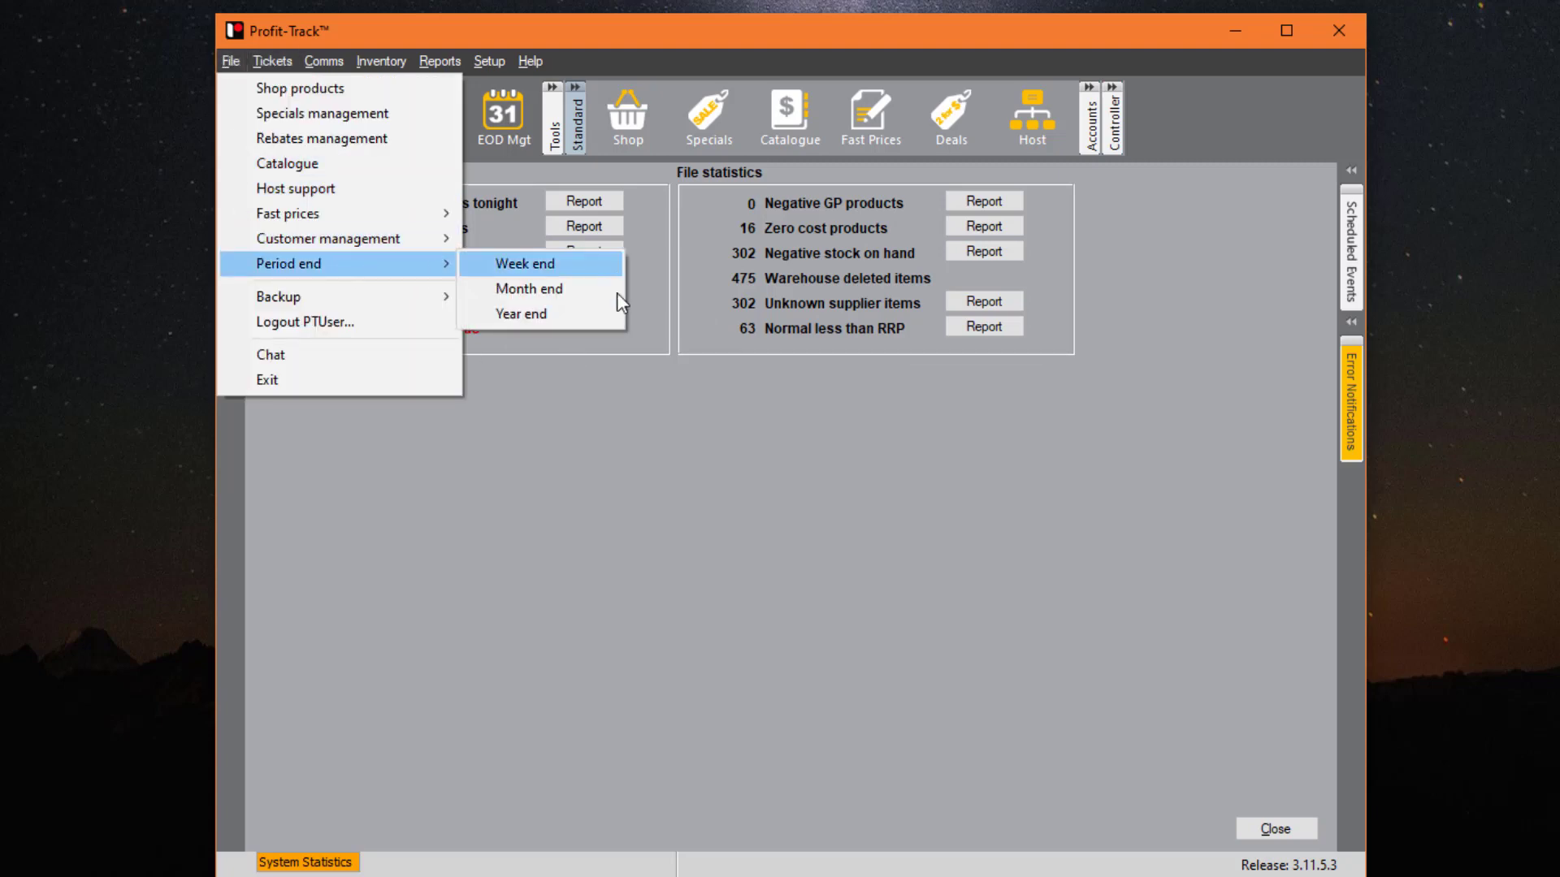
click(809, 395)
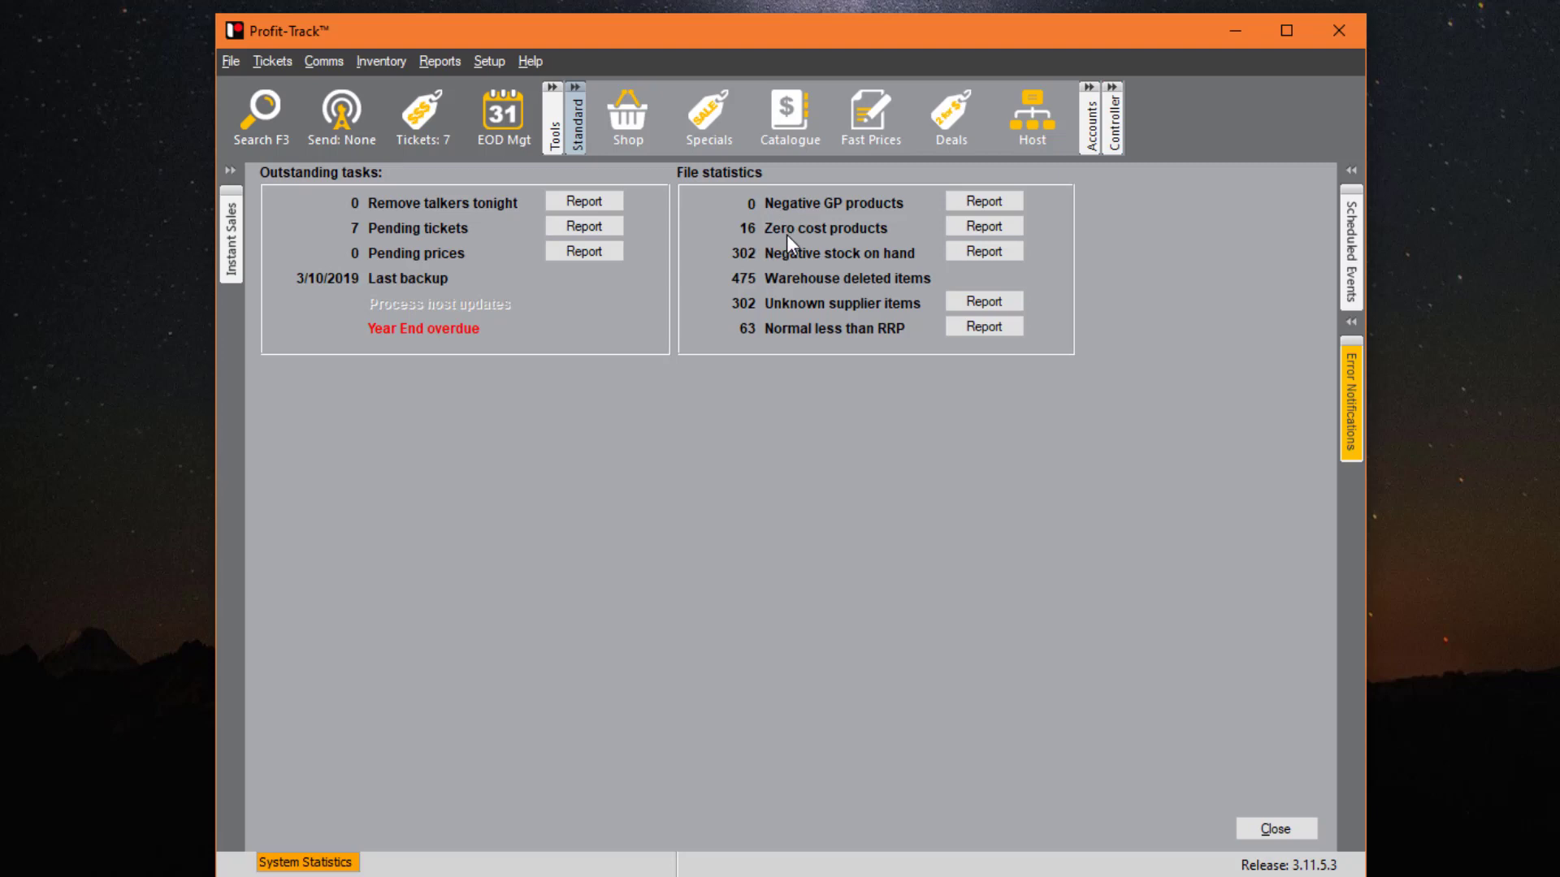
click(1006, 231)
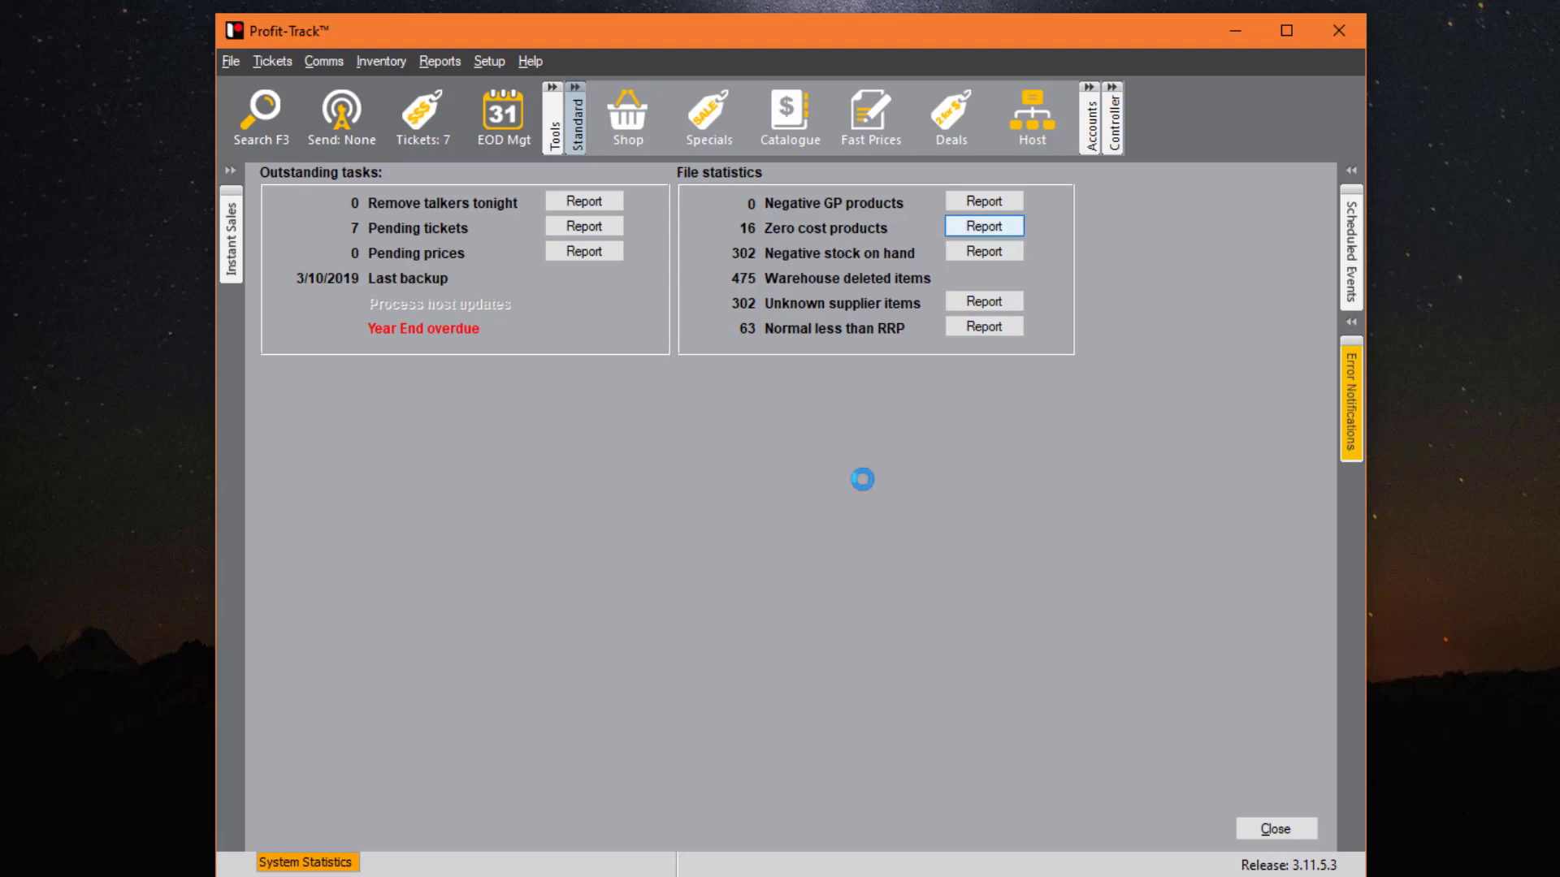
click(1020, 635)
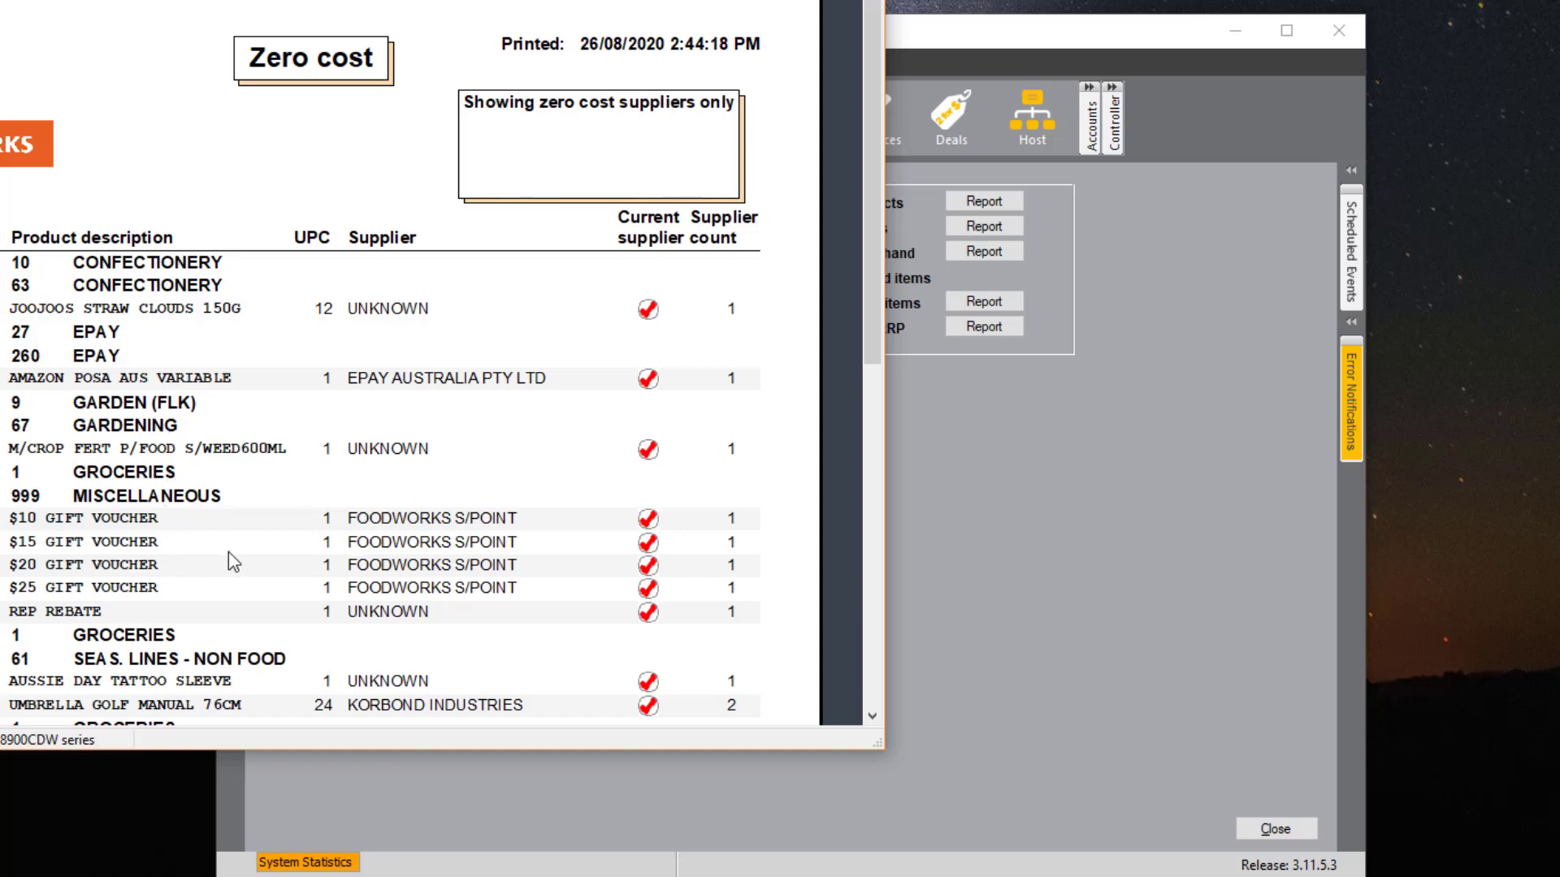
scroll(227, 553, down, 2)
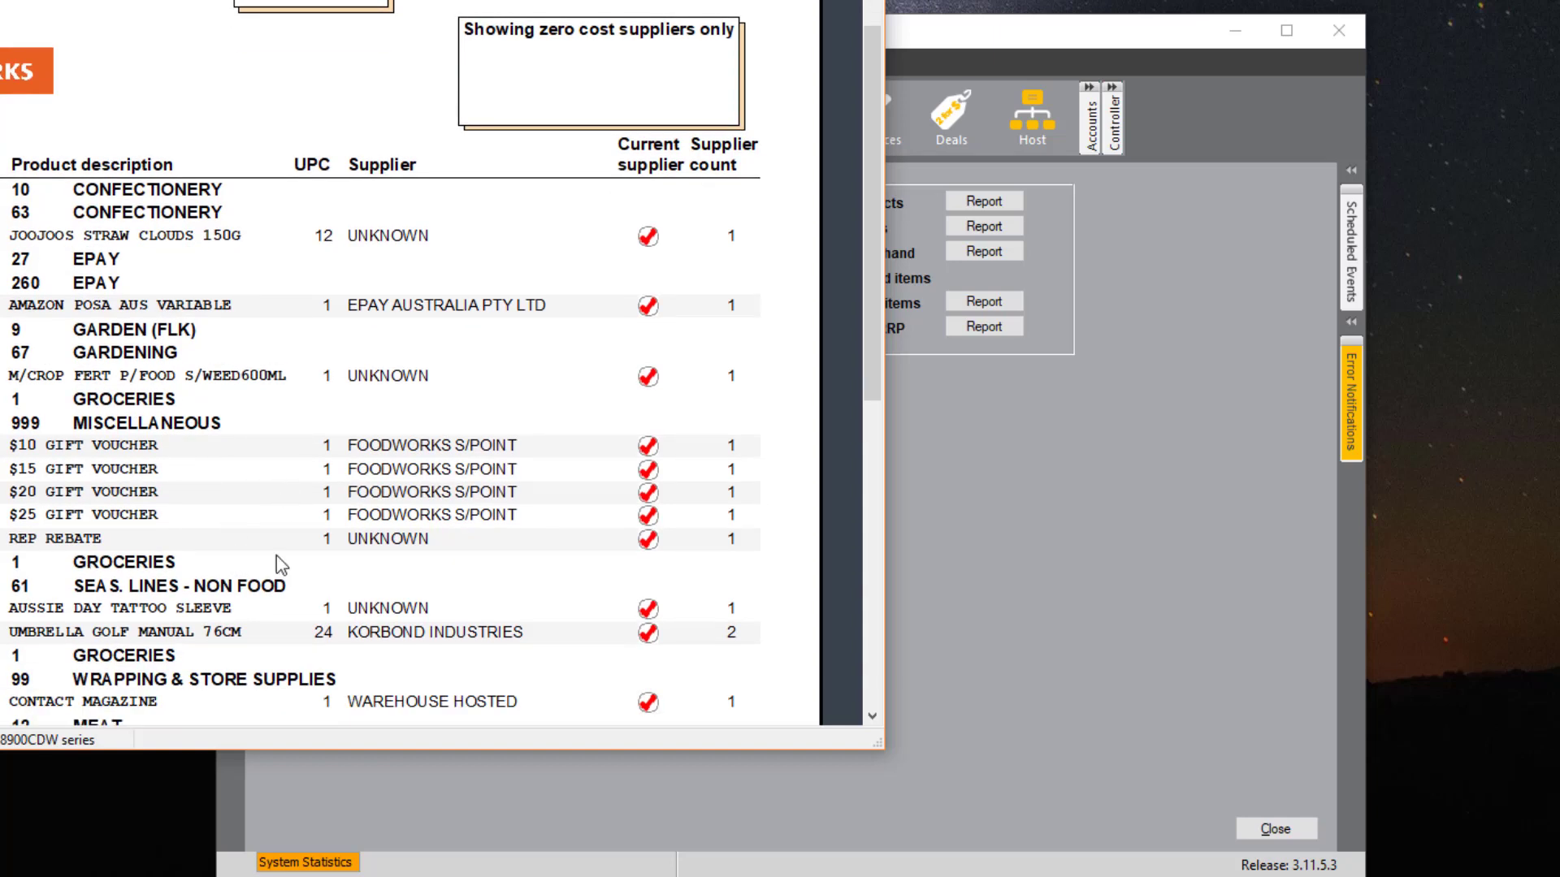
scroll(269, 565, down, 4)
scroll(420, 569, down, 5)
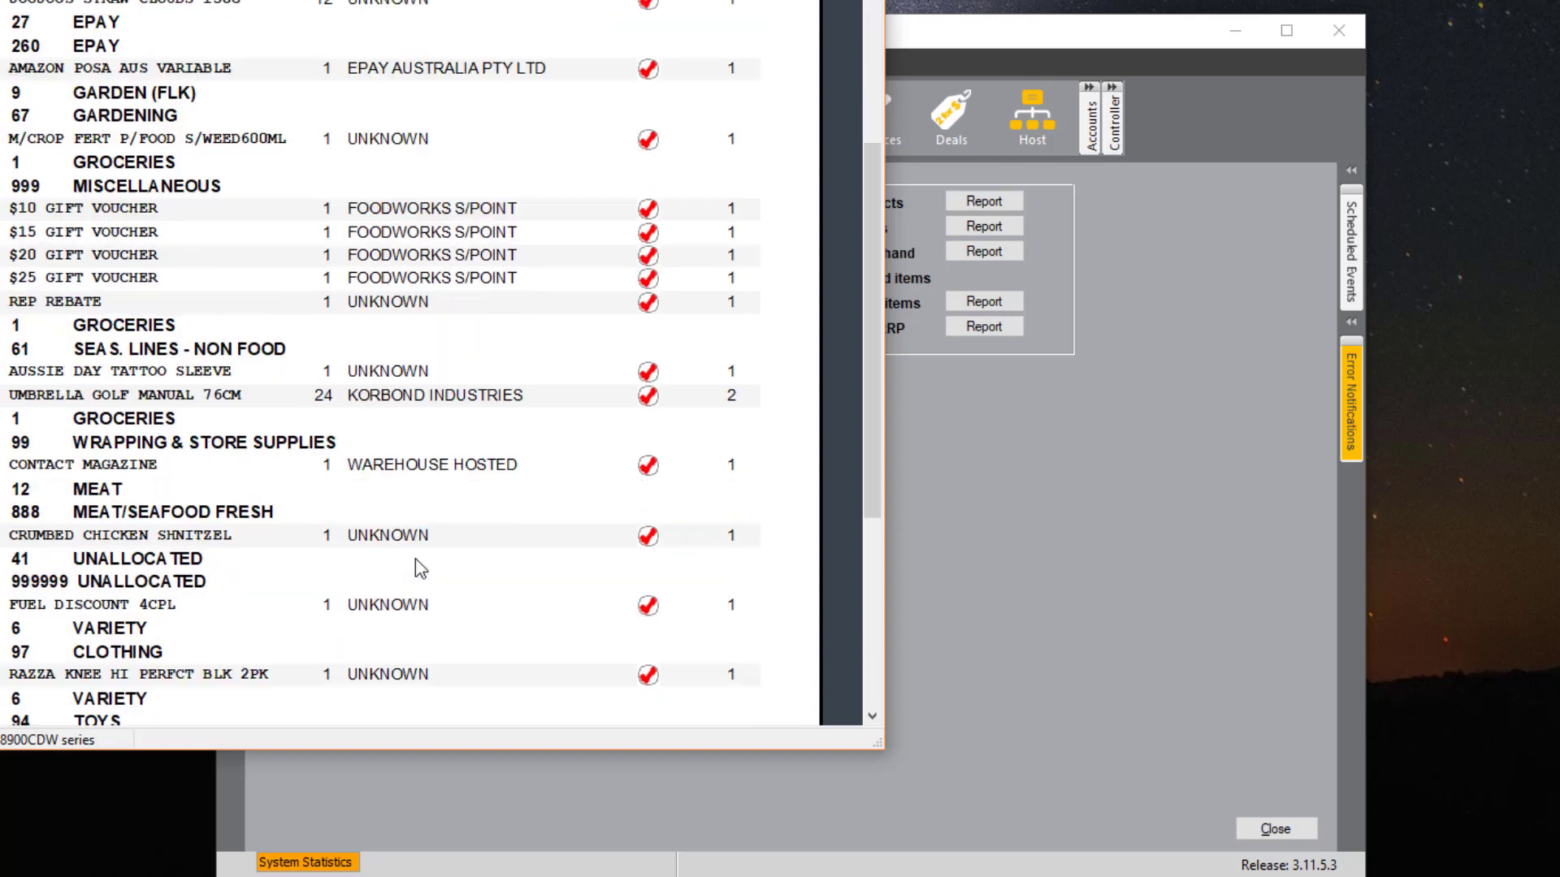
scroll(520, 487, down, 2)
scroll(457, 495, down, 1)
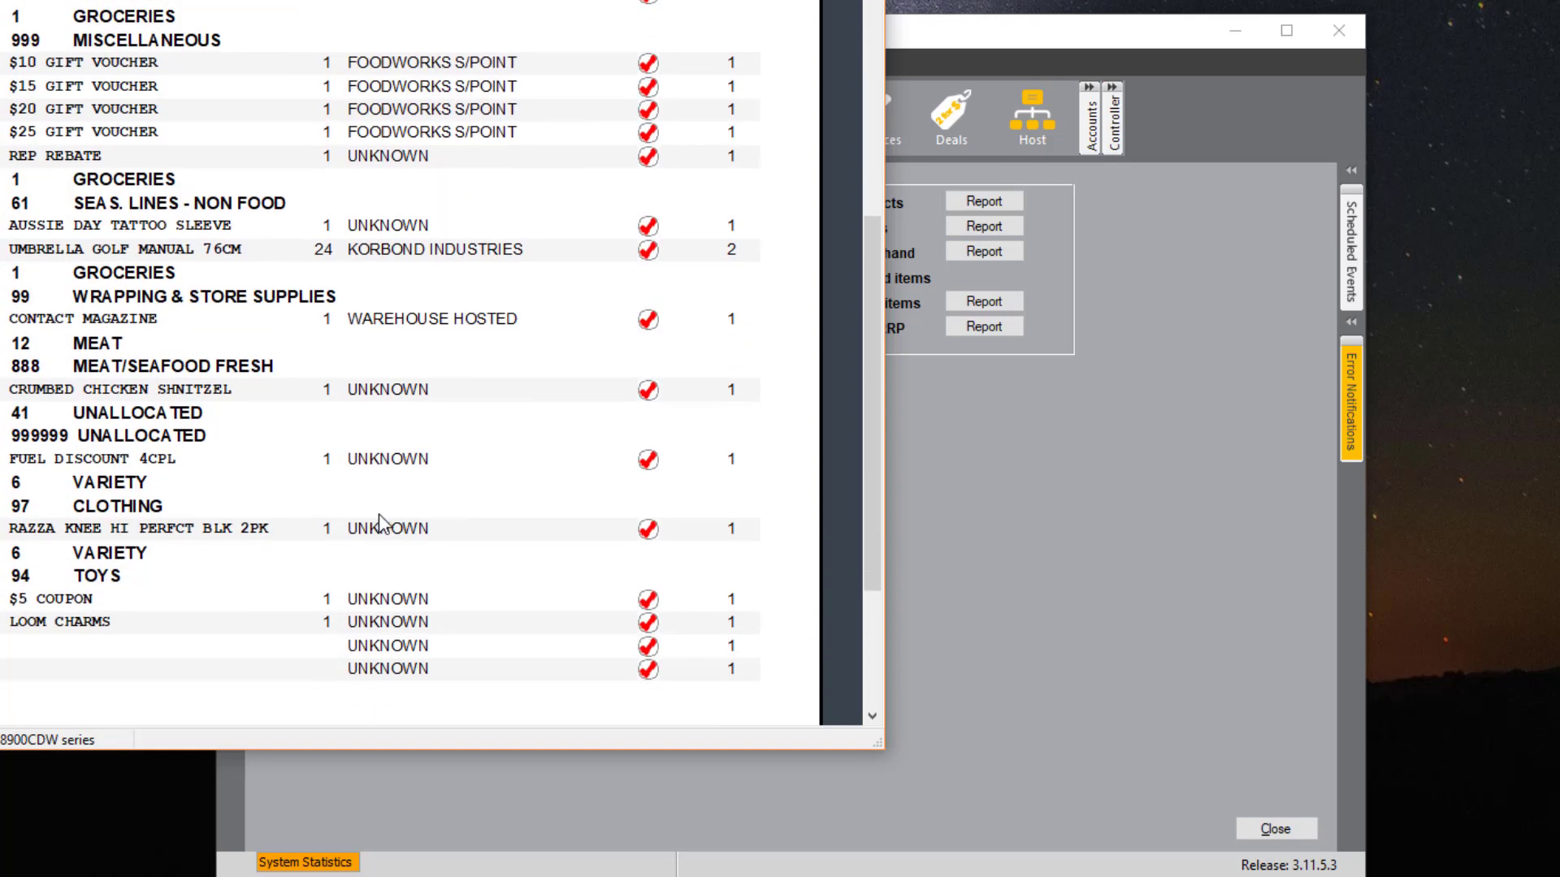
key(Escape)
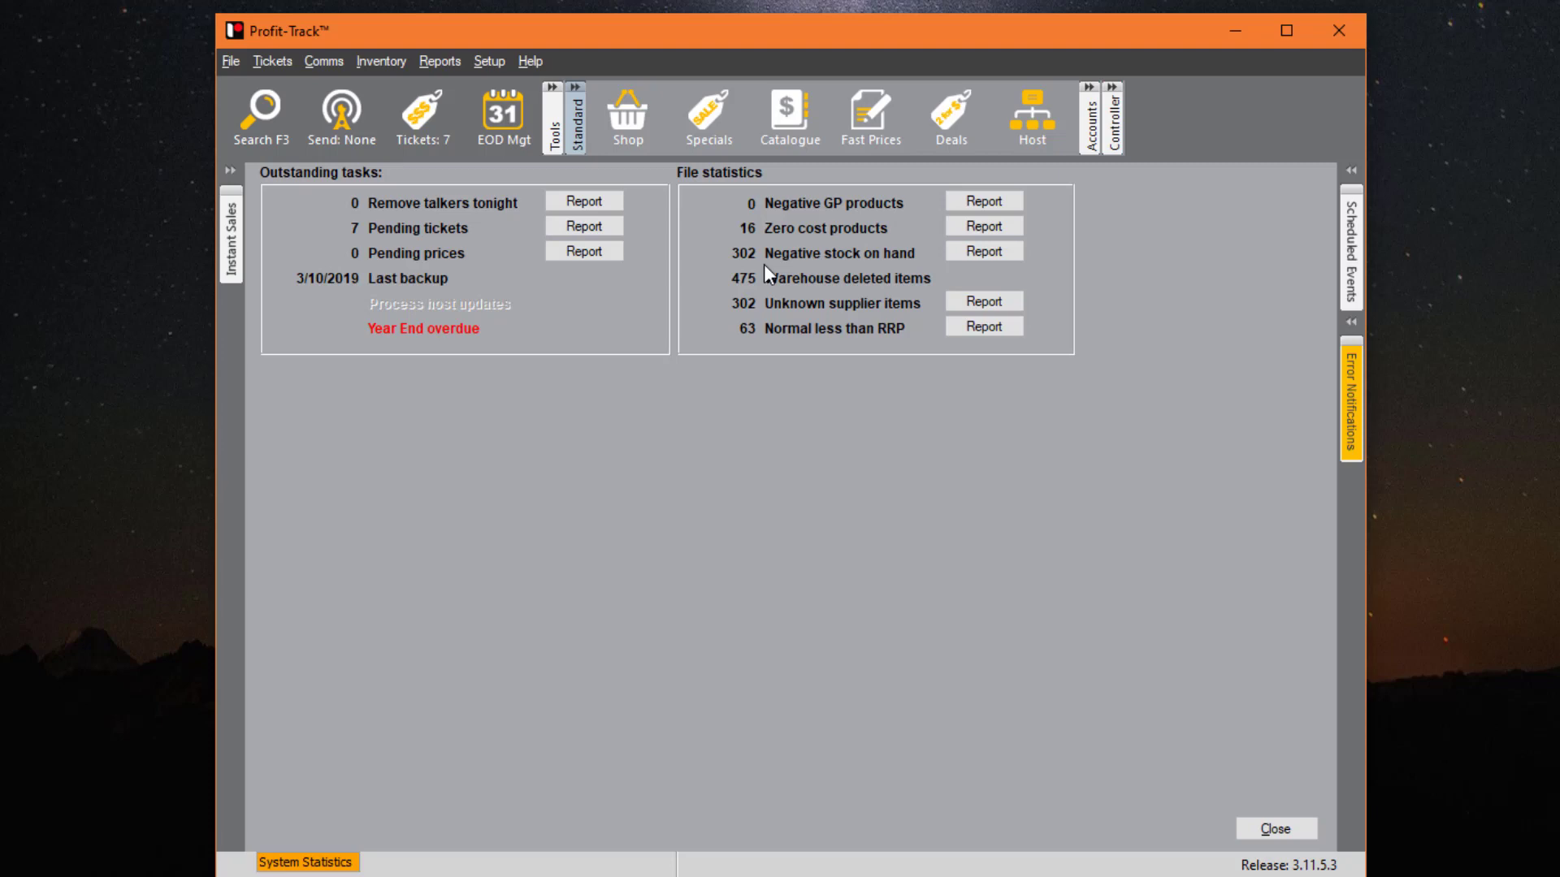
click(1001, 251)
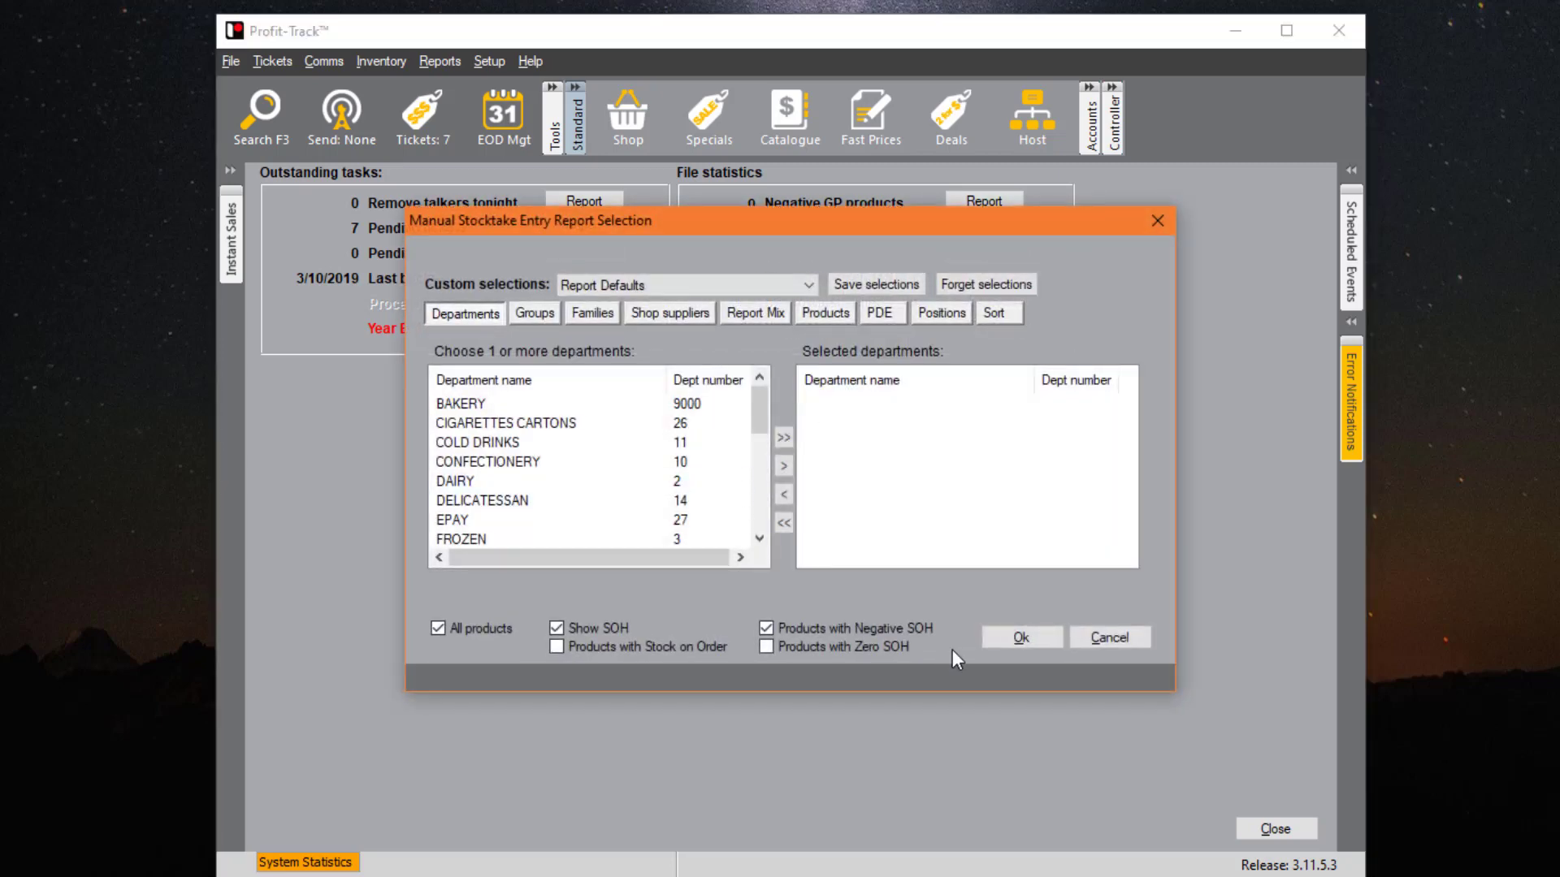
click(992, 636)
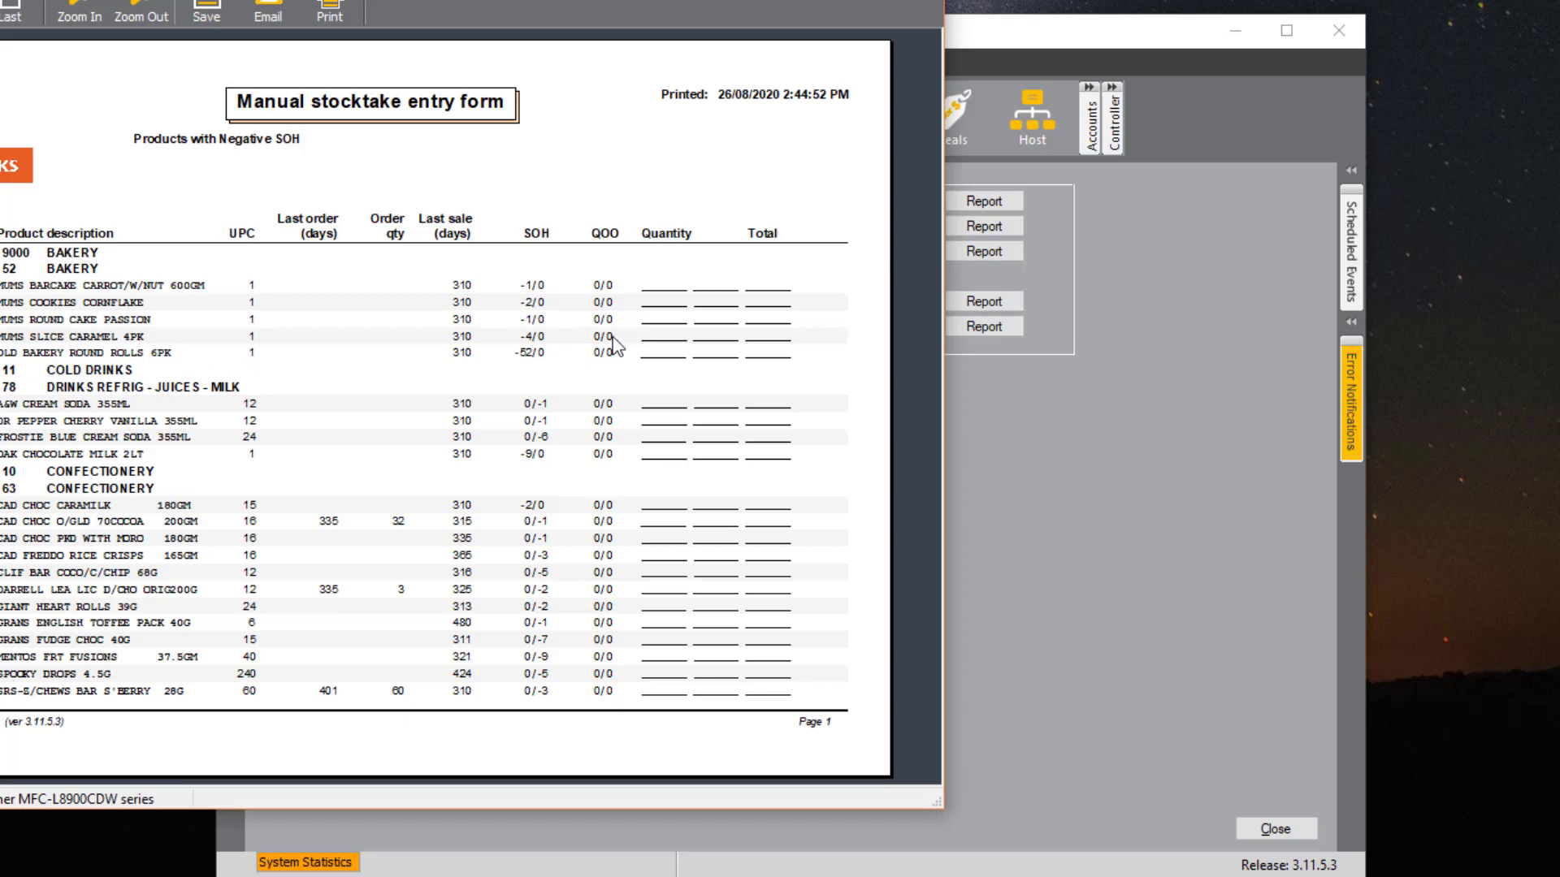
click(917, 0)
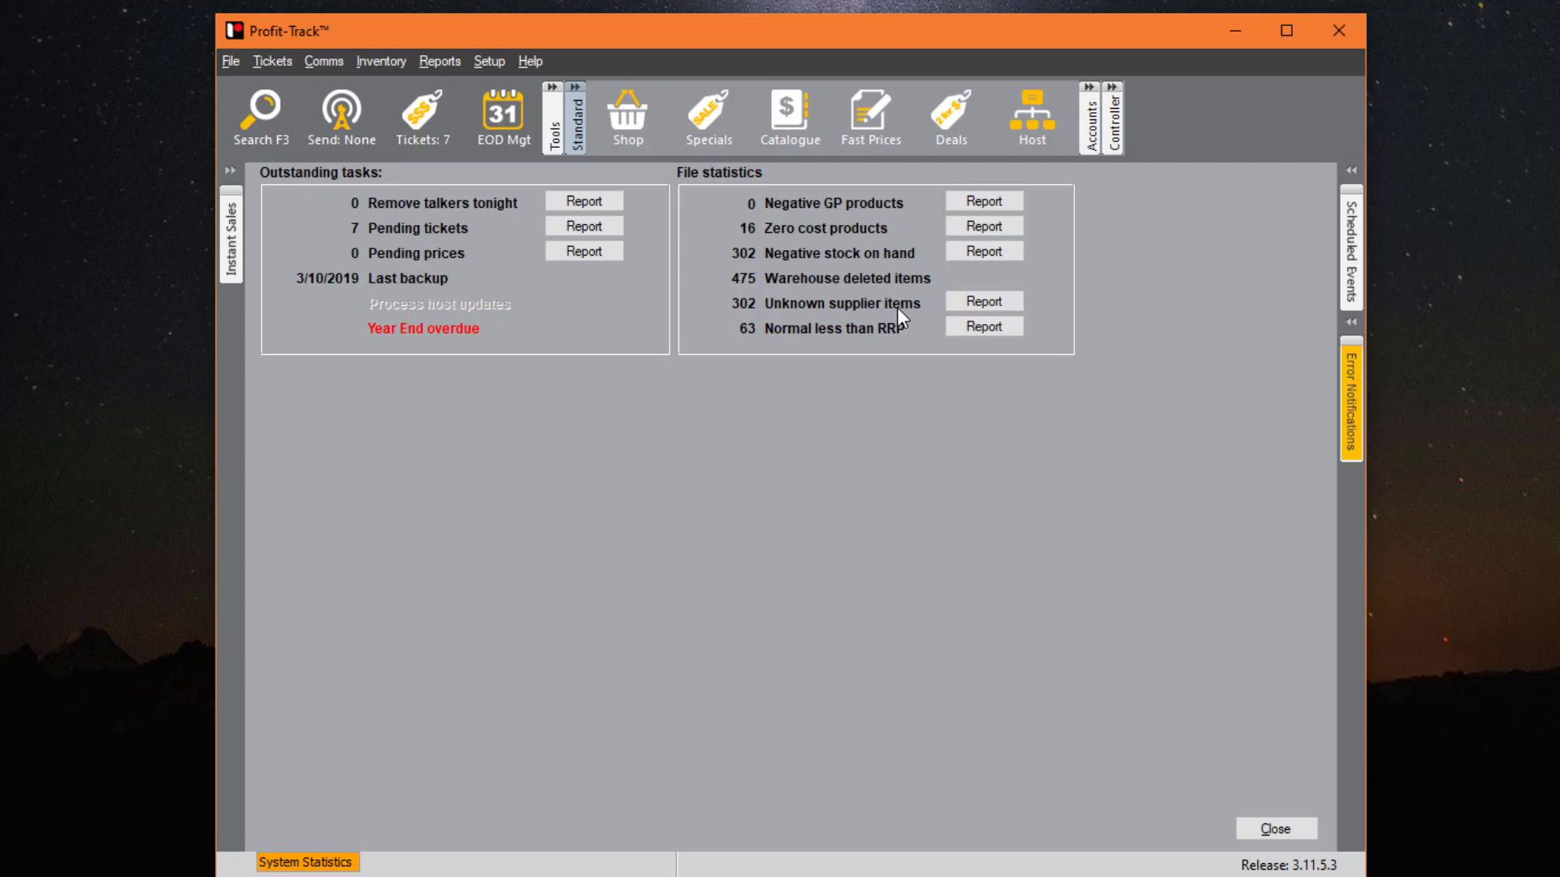
- Run the Unknown supplier items report, scroll through it, and close the preview
click(981, 302)
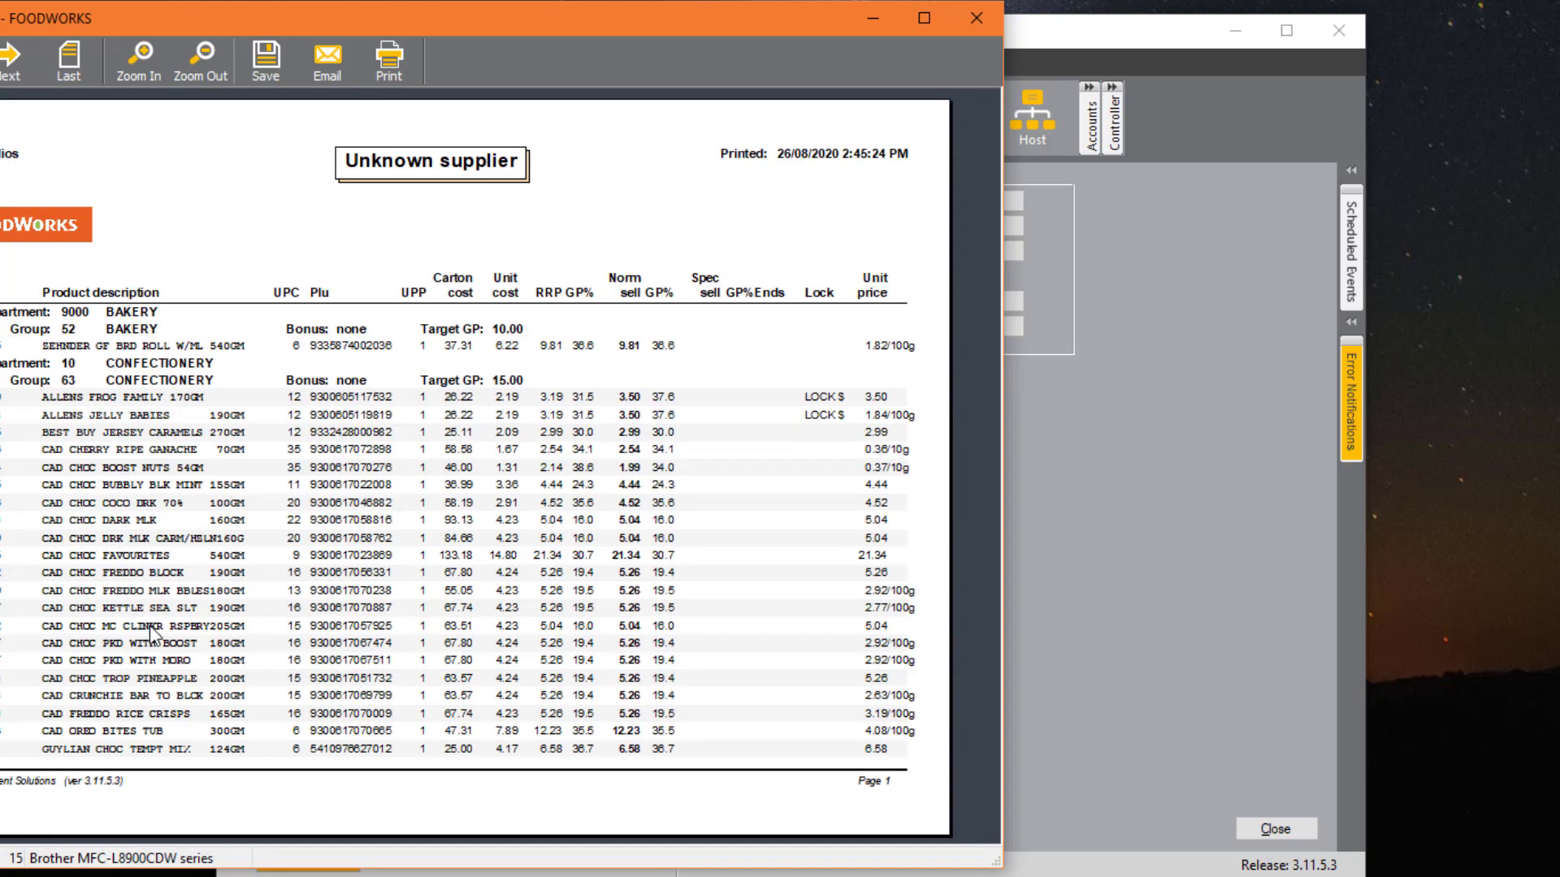
scroll(169, 562, down, 7)
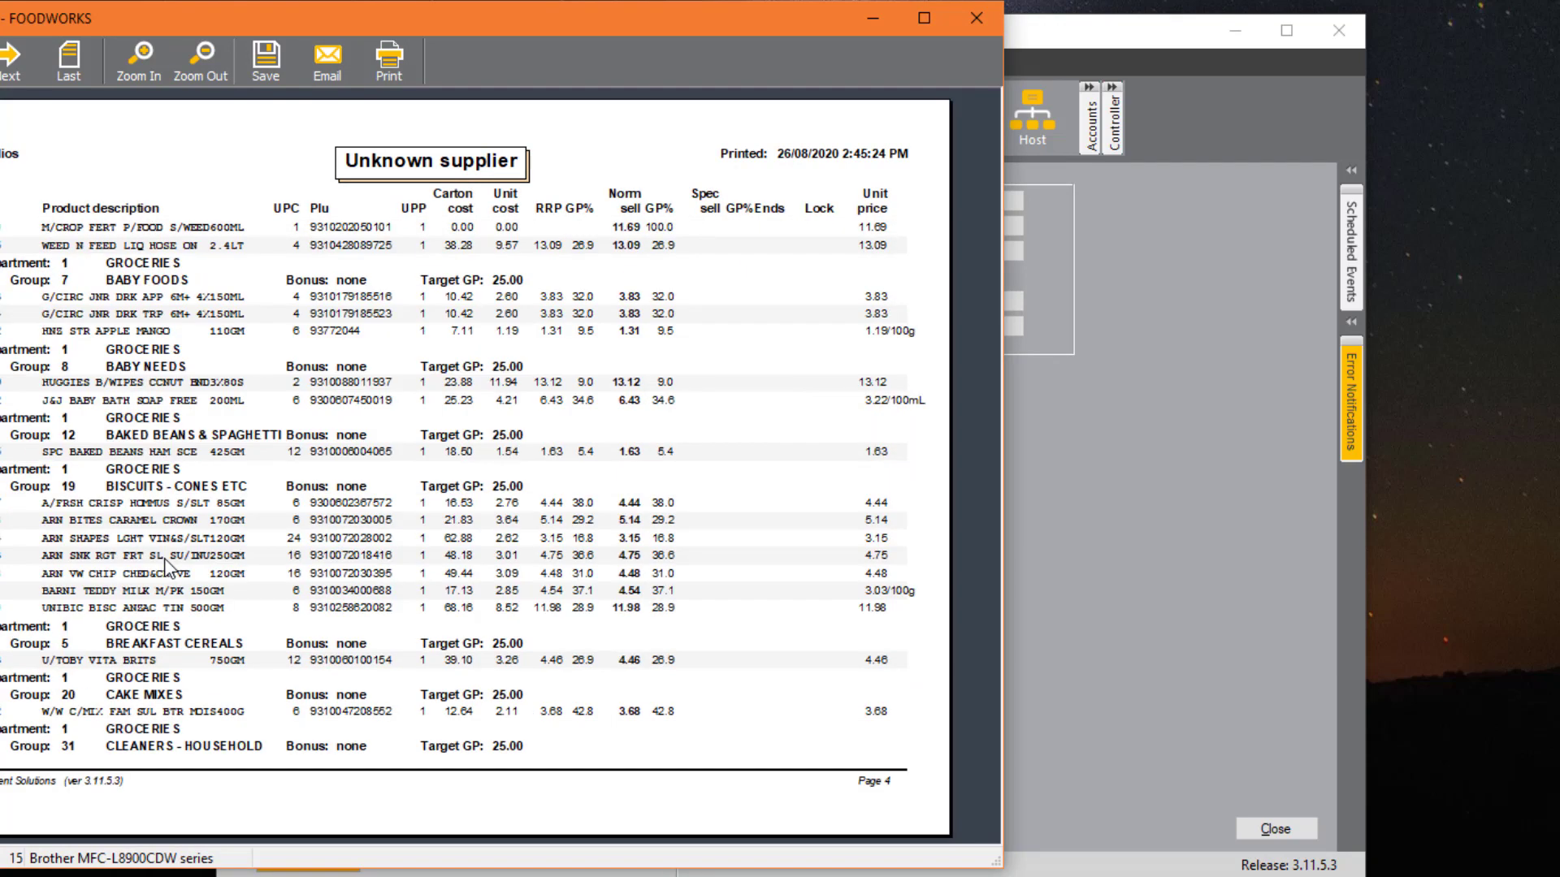
scroll(169, 562, down, 7)
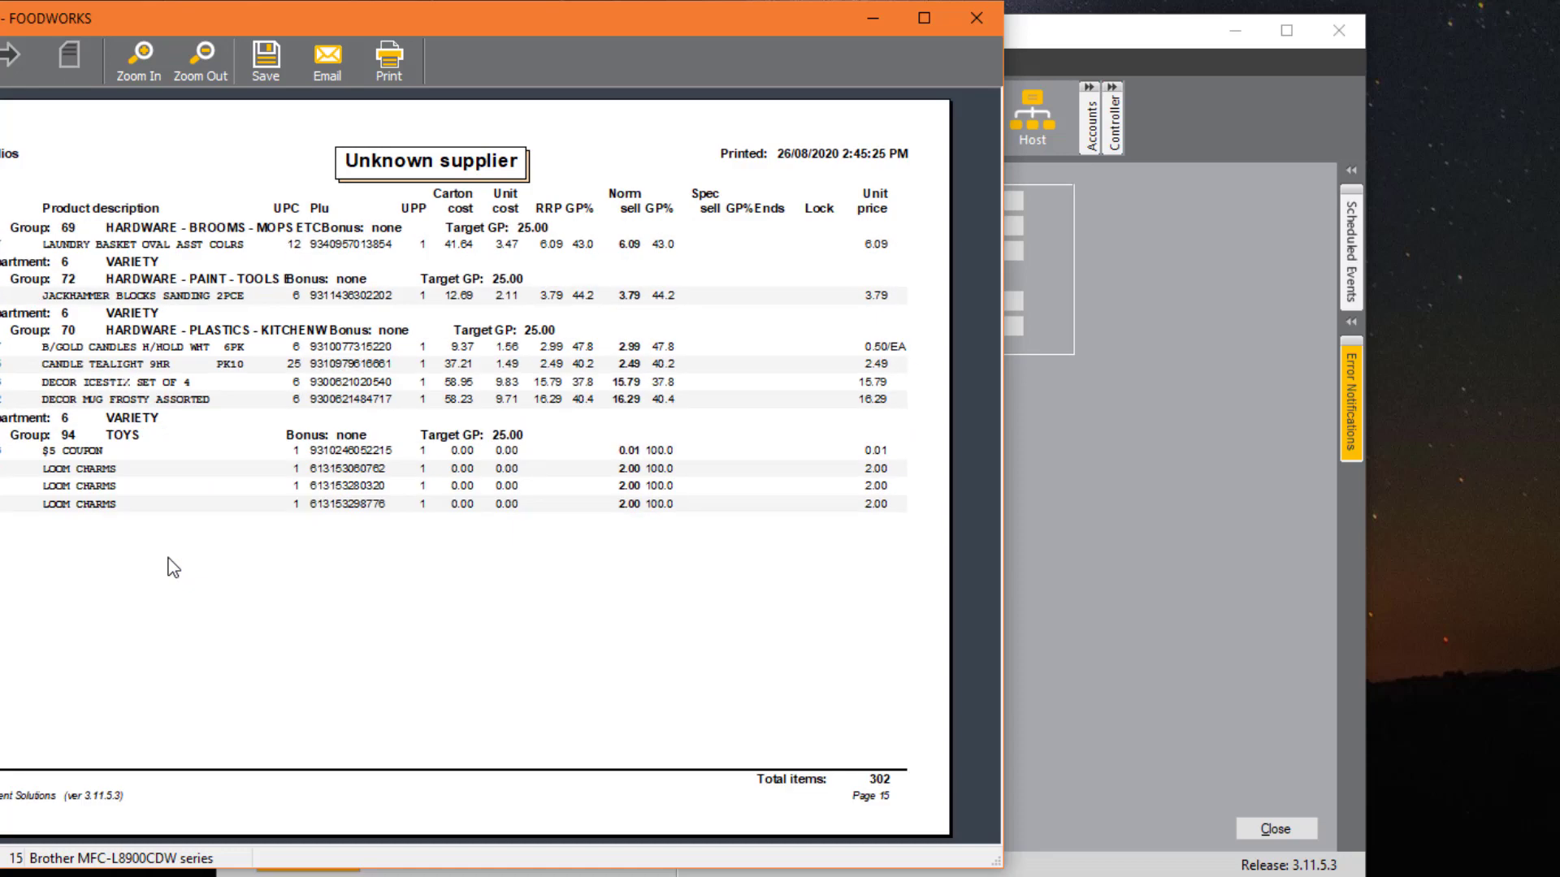
click(977, 17)
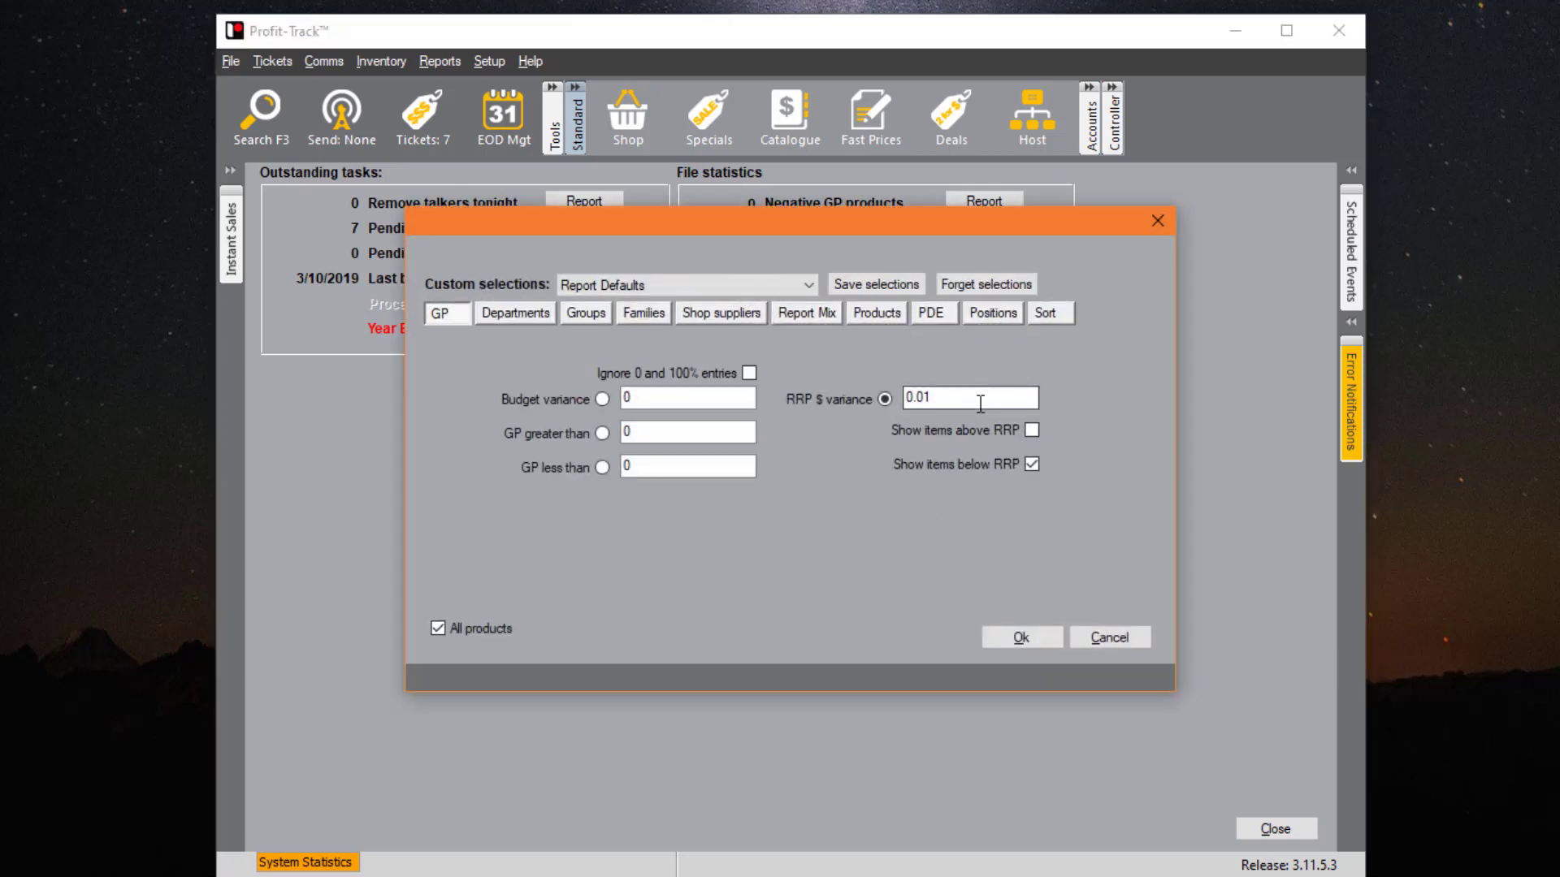
- Run the GP variance report with RRP $ variance 0.01, review it, and close it
drag(978, 400, 754, 399)
click(1002, 398)
drag(1002, 400, 903, 398)
click(995, 637)
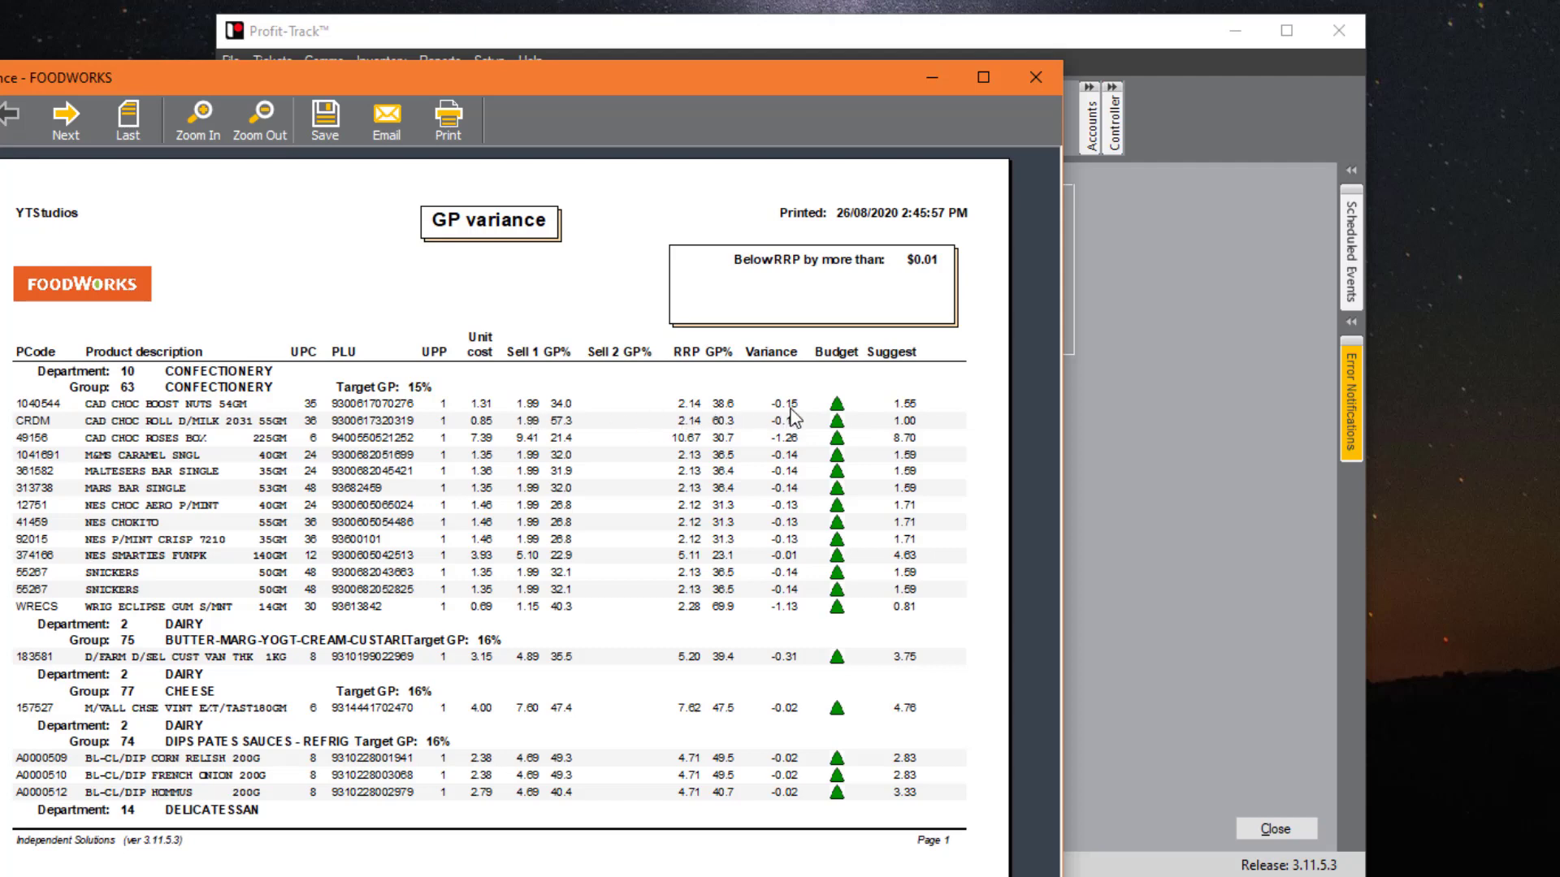
click(1037, 79)
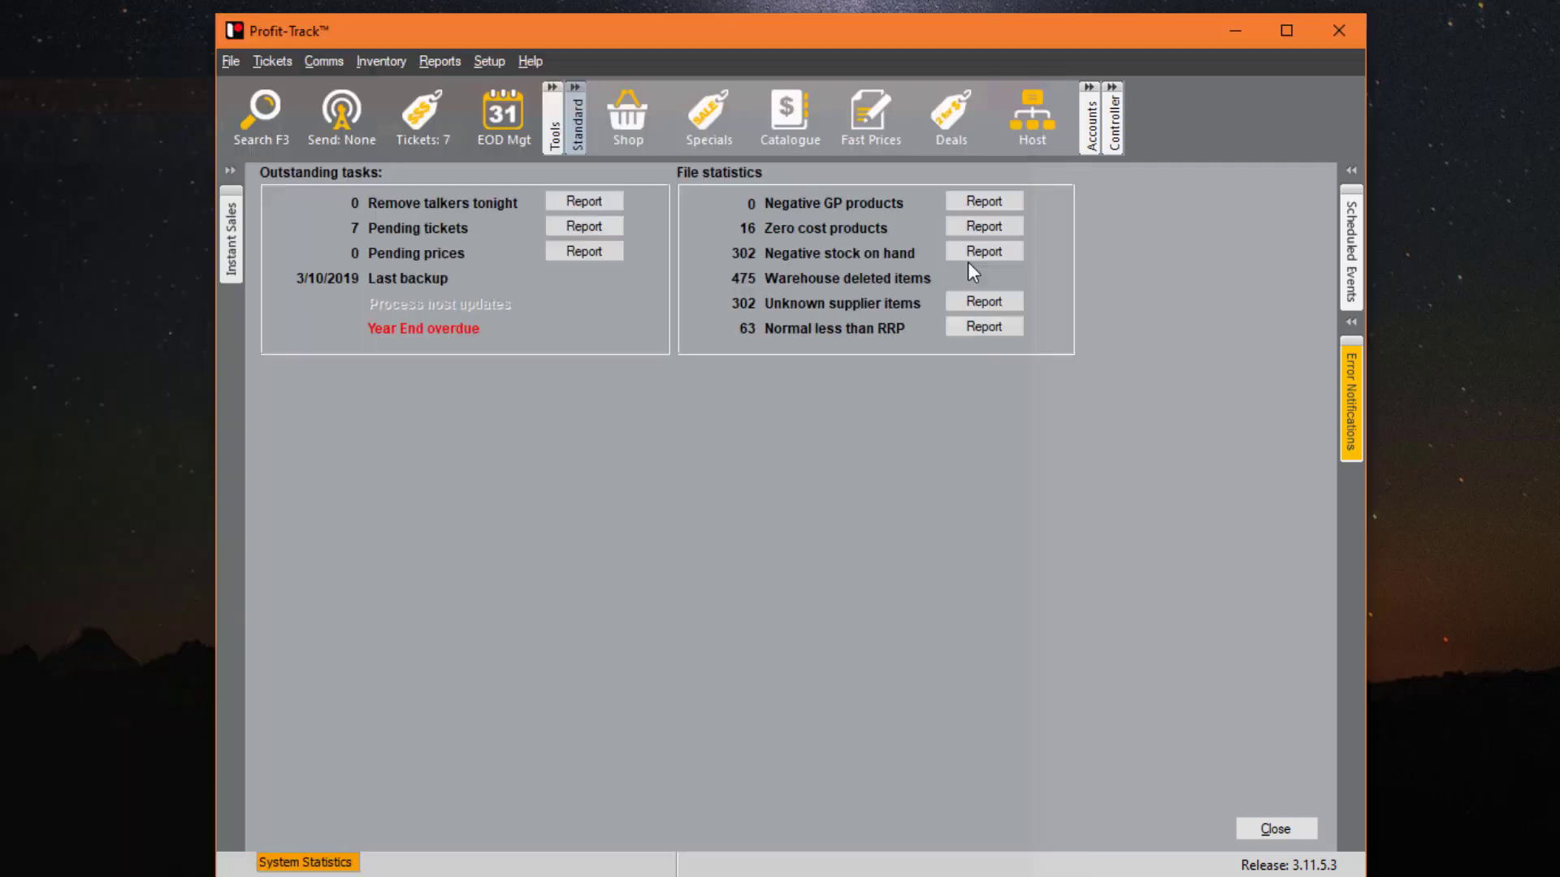
- Rerun the Normal less than RRP report with RRP $ variance 0.20, then close it
click(982, 327)
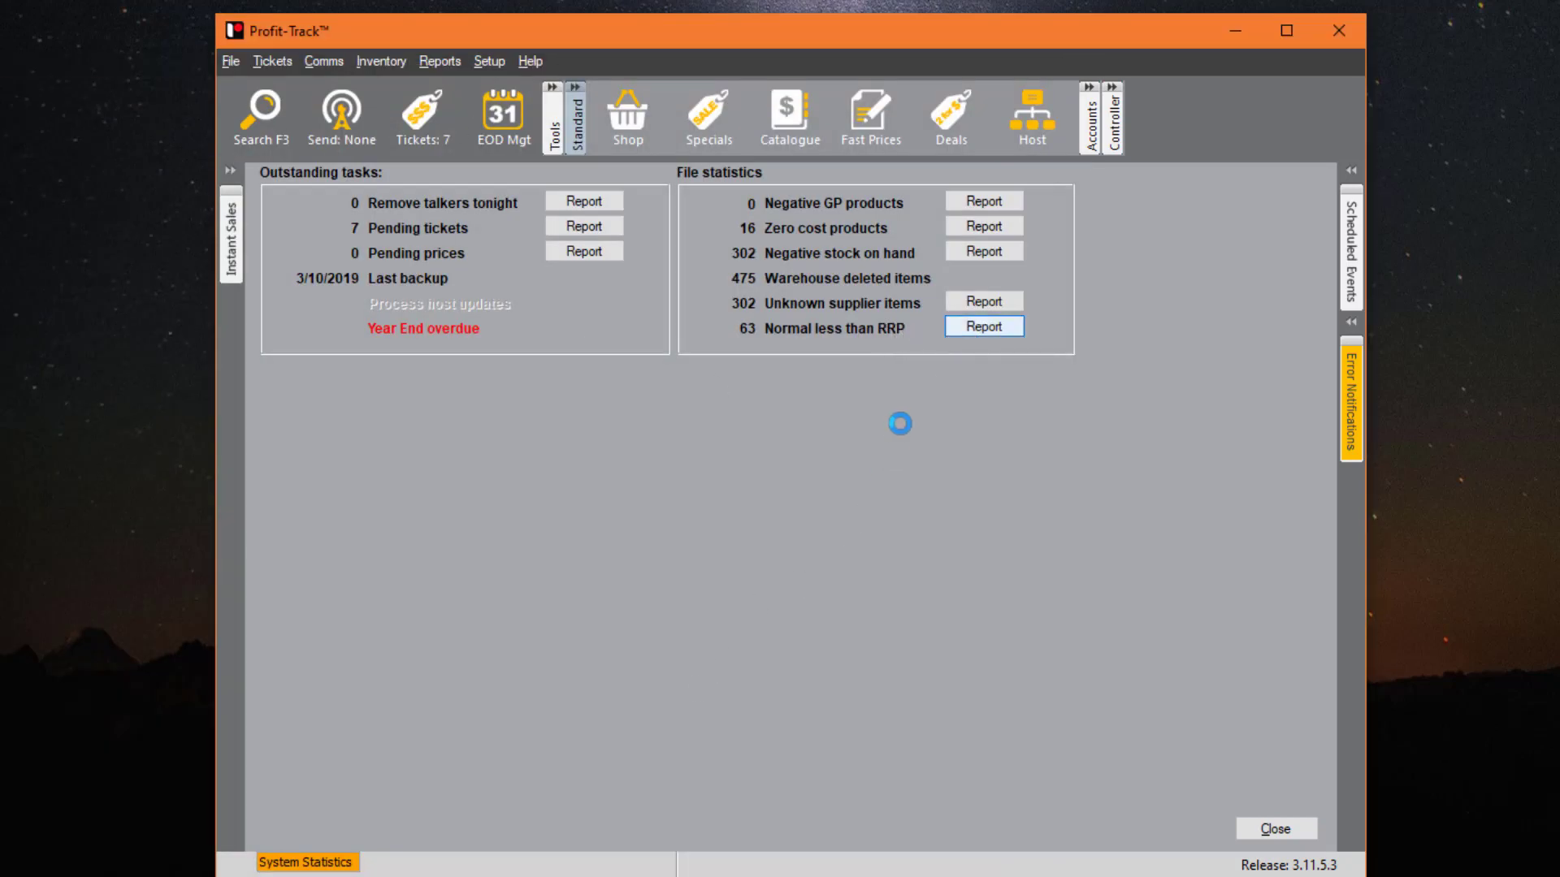
drag(953, 396, 918, 398)
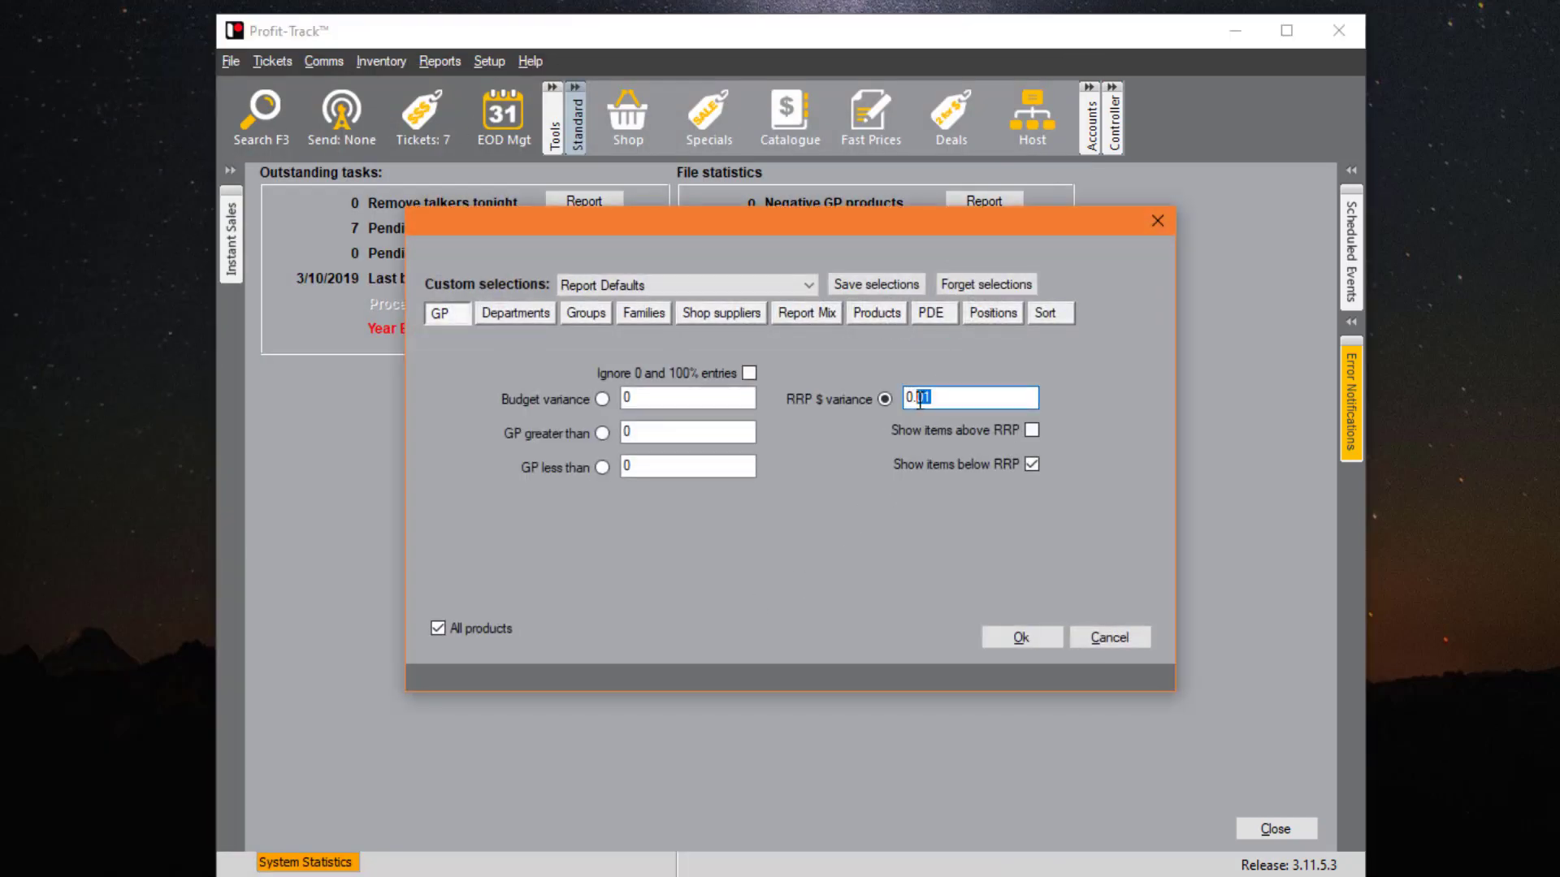
text(20)
key(Return)
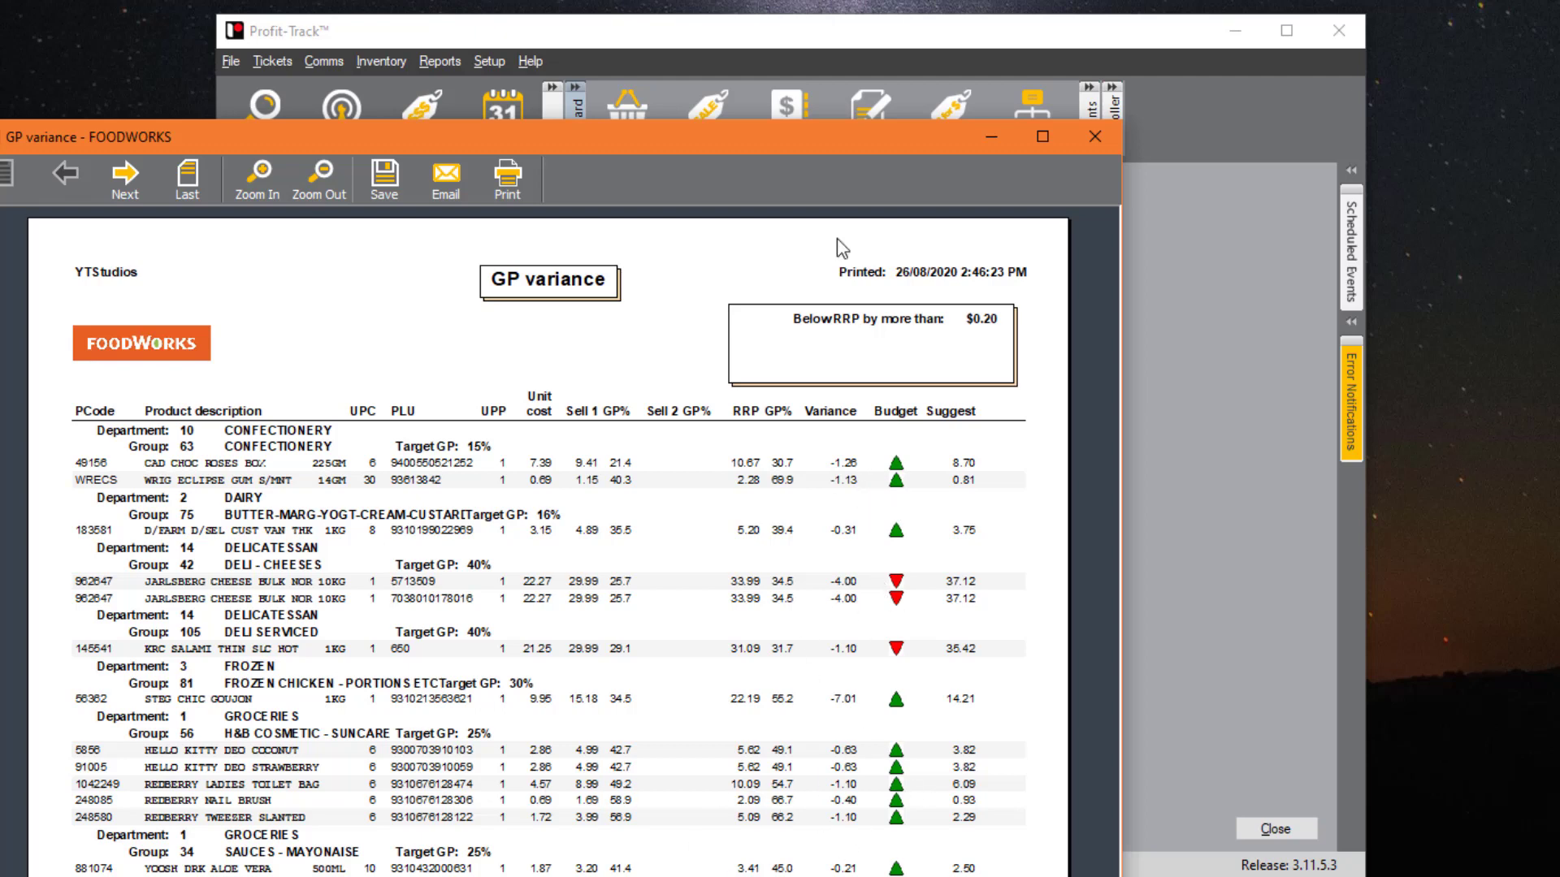
click(1091, 136)
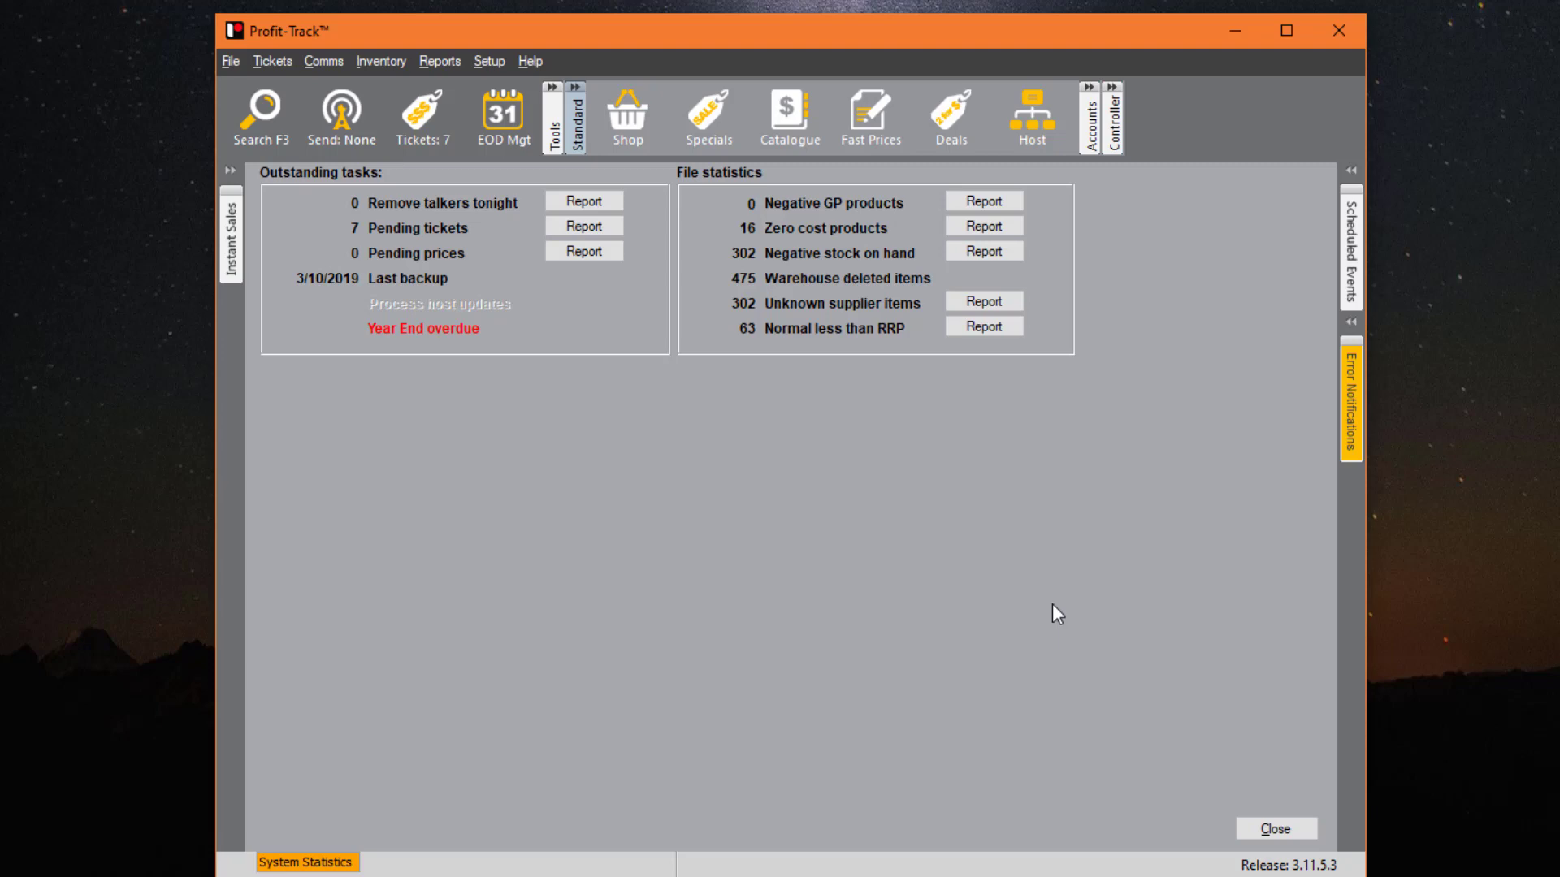
- Close the System Statistics panel and show the File > Backup submenu
click(1274, 828)
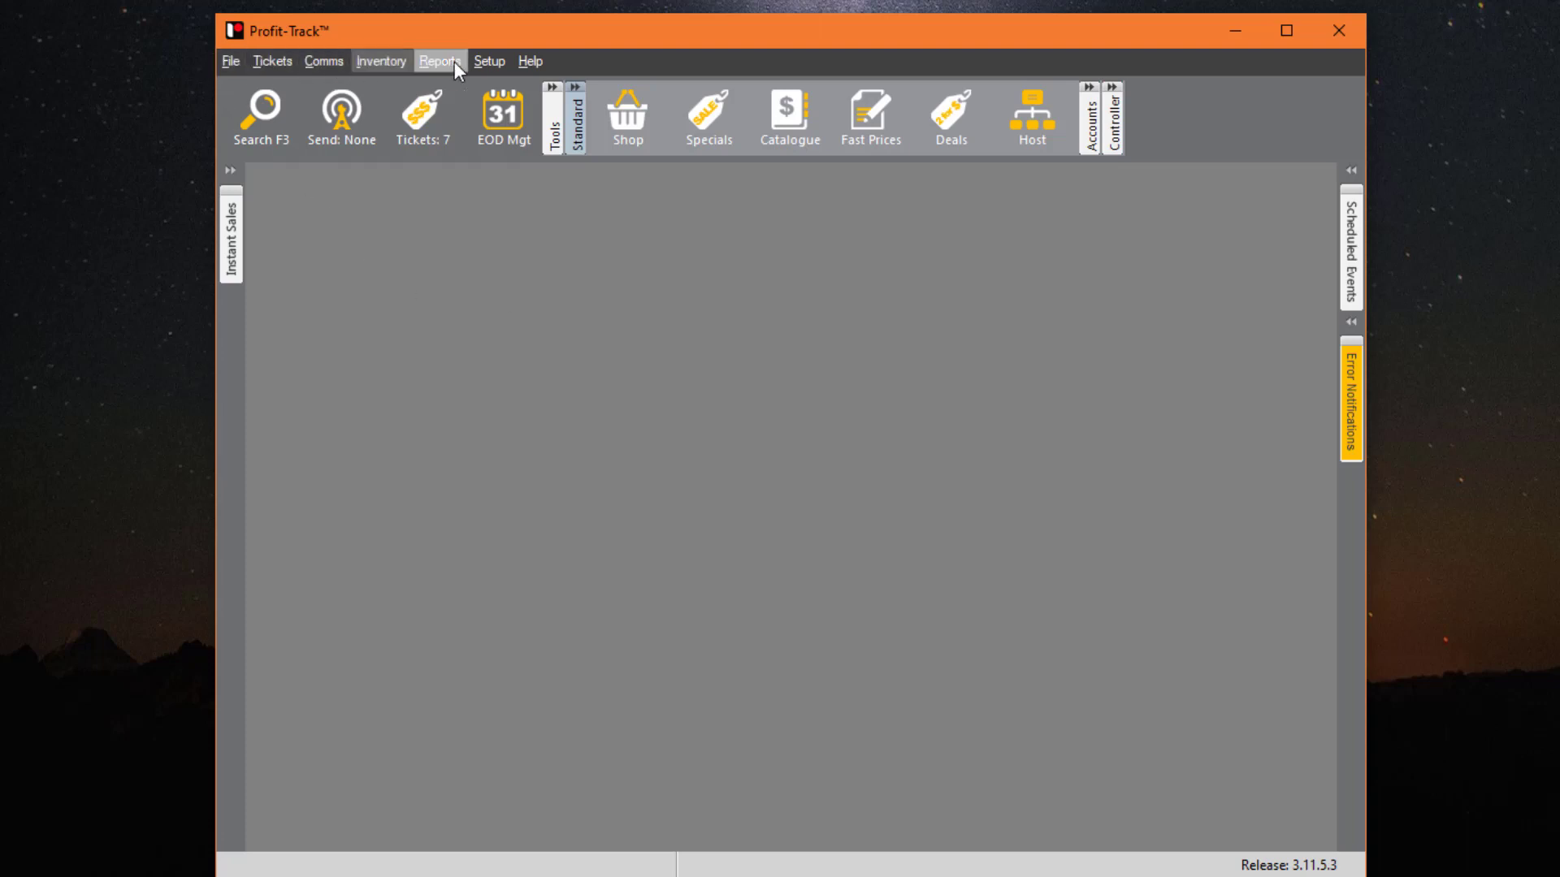
click(230, 61)
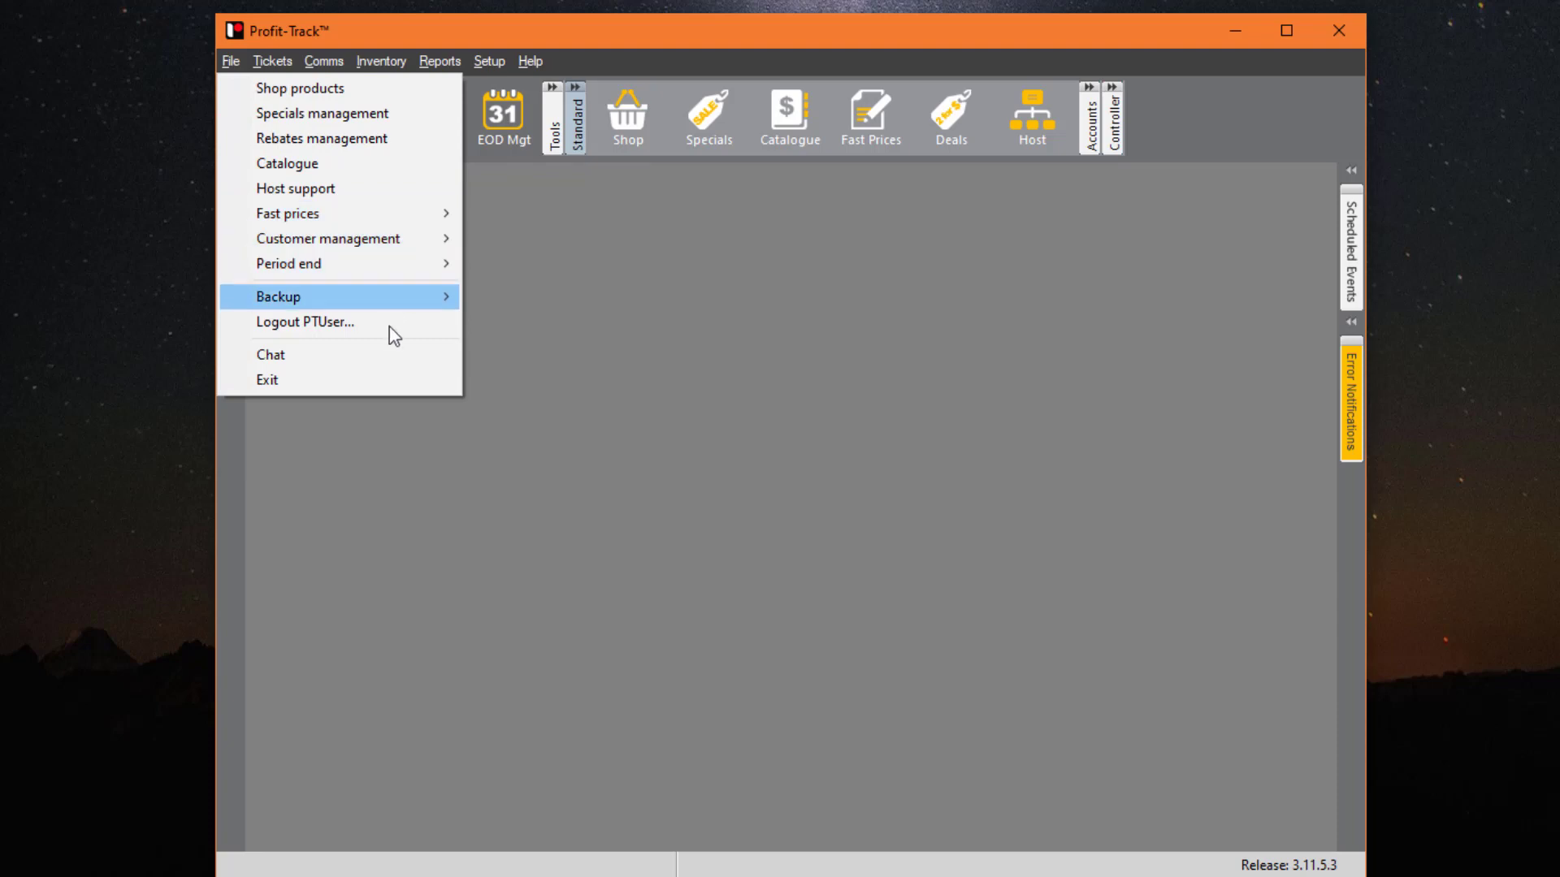
mouse_move(322, 299)
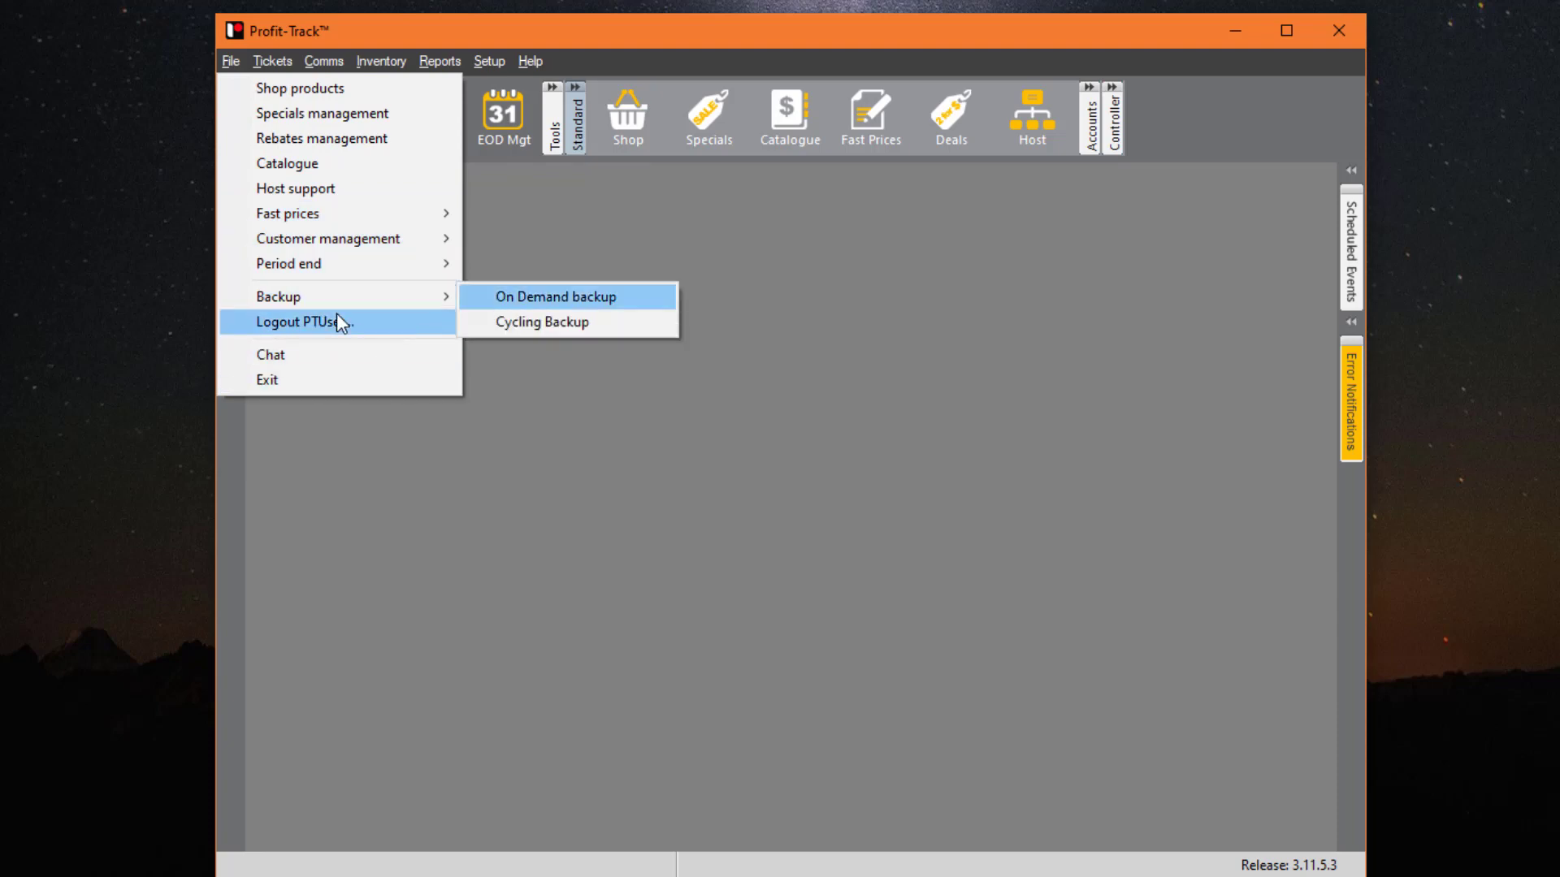
- Log out and back in with the saved credentials, then look over the File menu
click(388, 331)
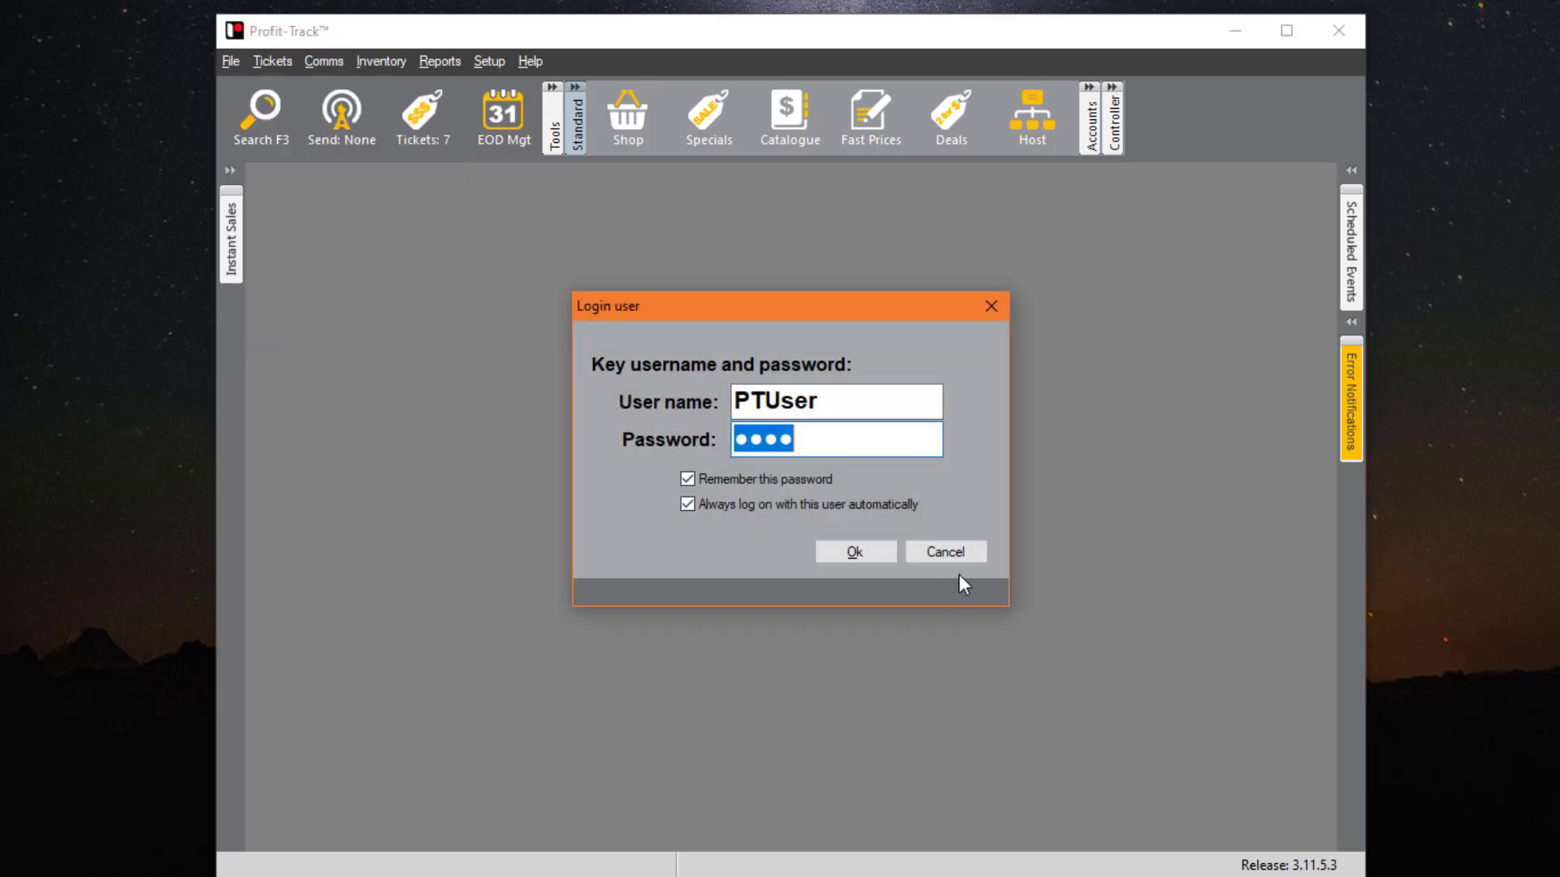
click(874, 548)
click(224, 61)
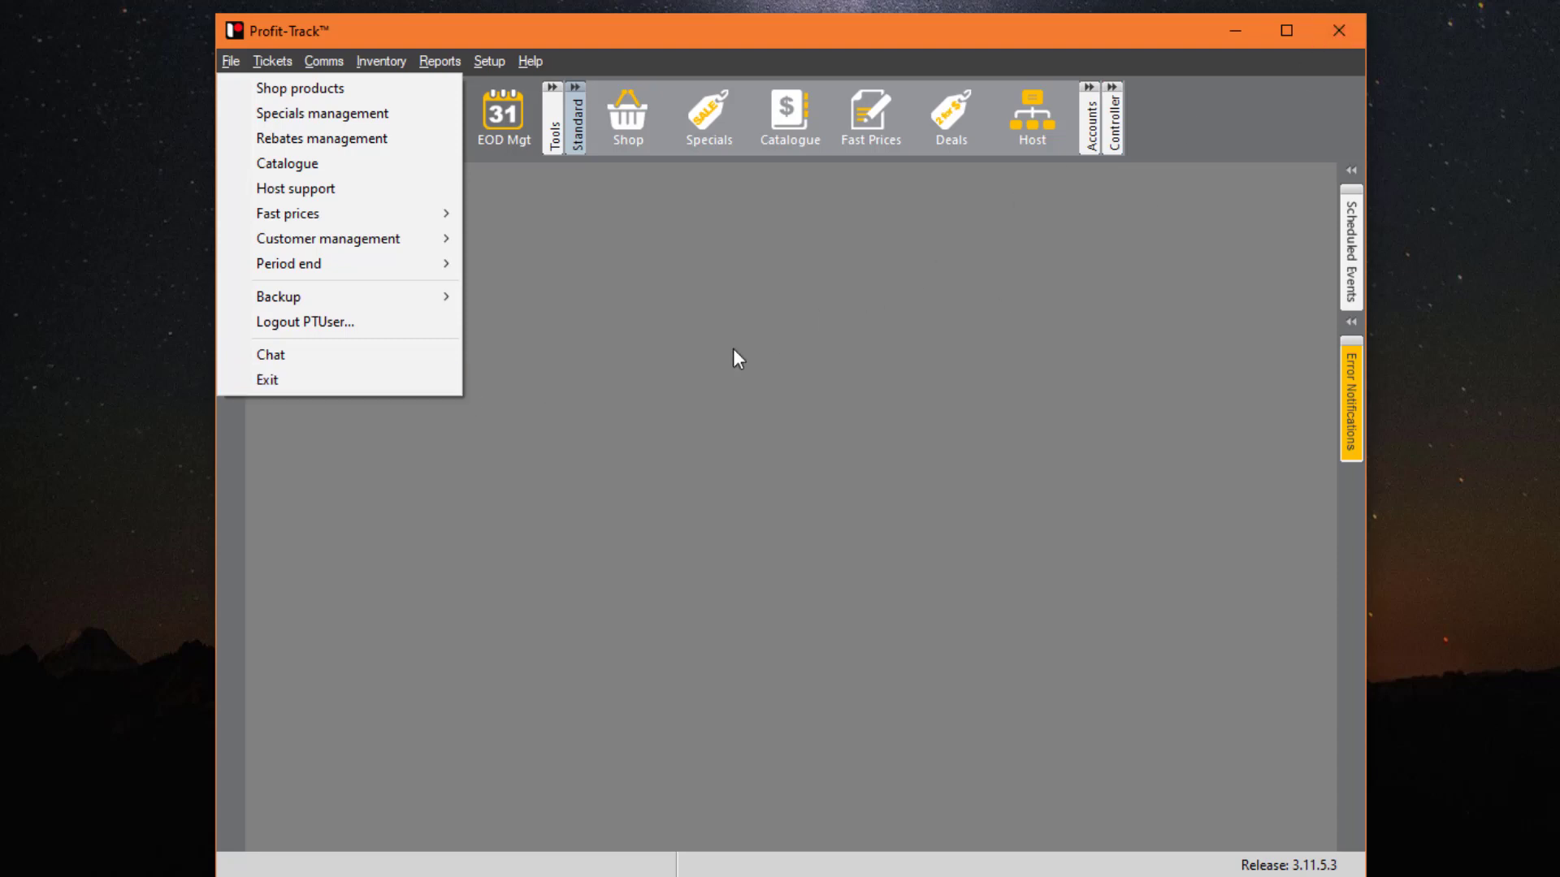
click(650, 334)
- Look over the Tickets menu, then show the Comms options for sending prices and collecting sales
click(272, 61)
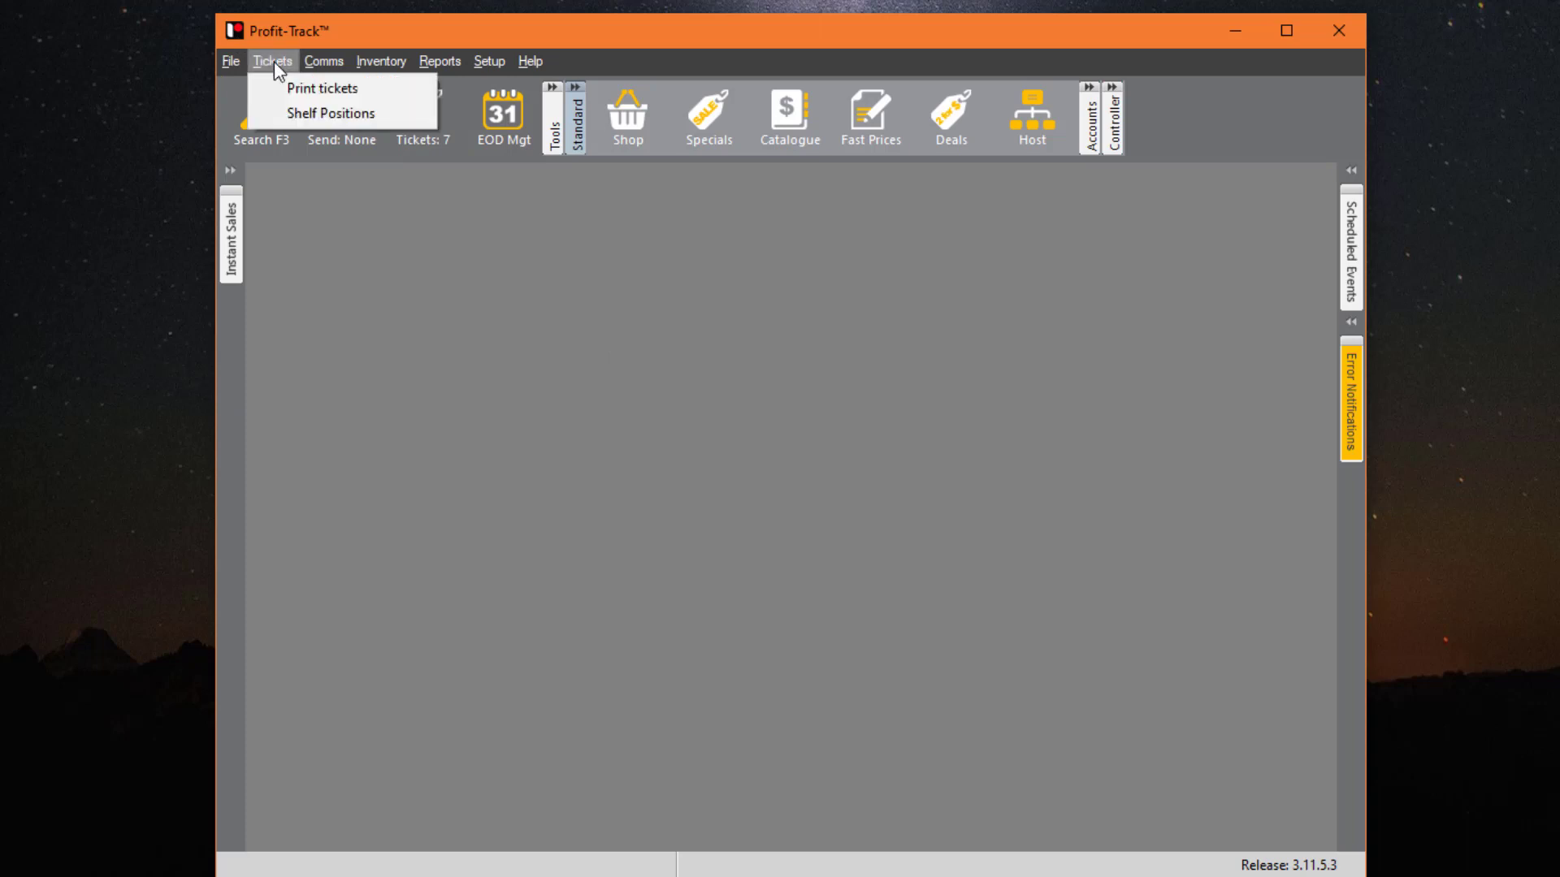
click(646, 265)
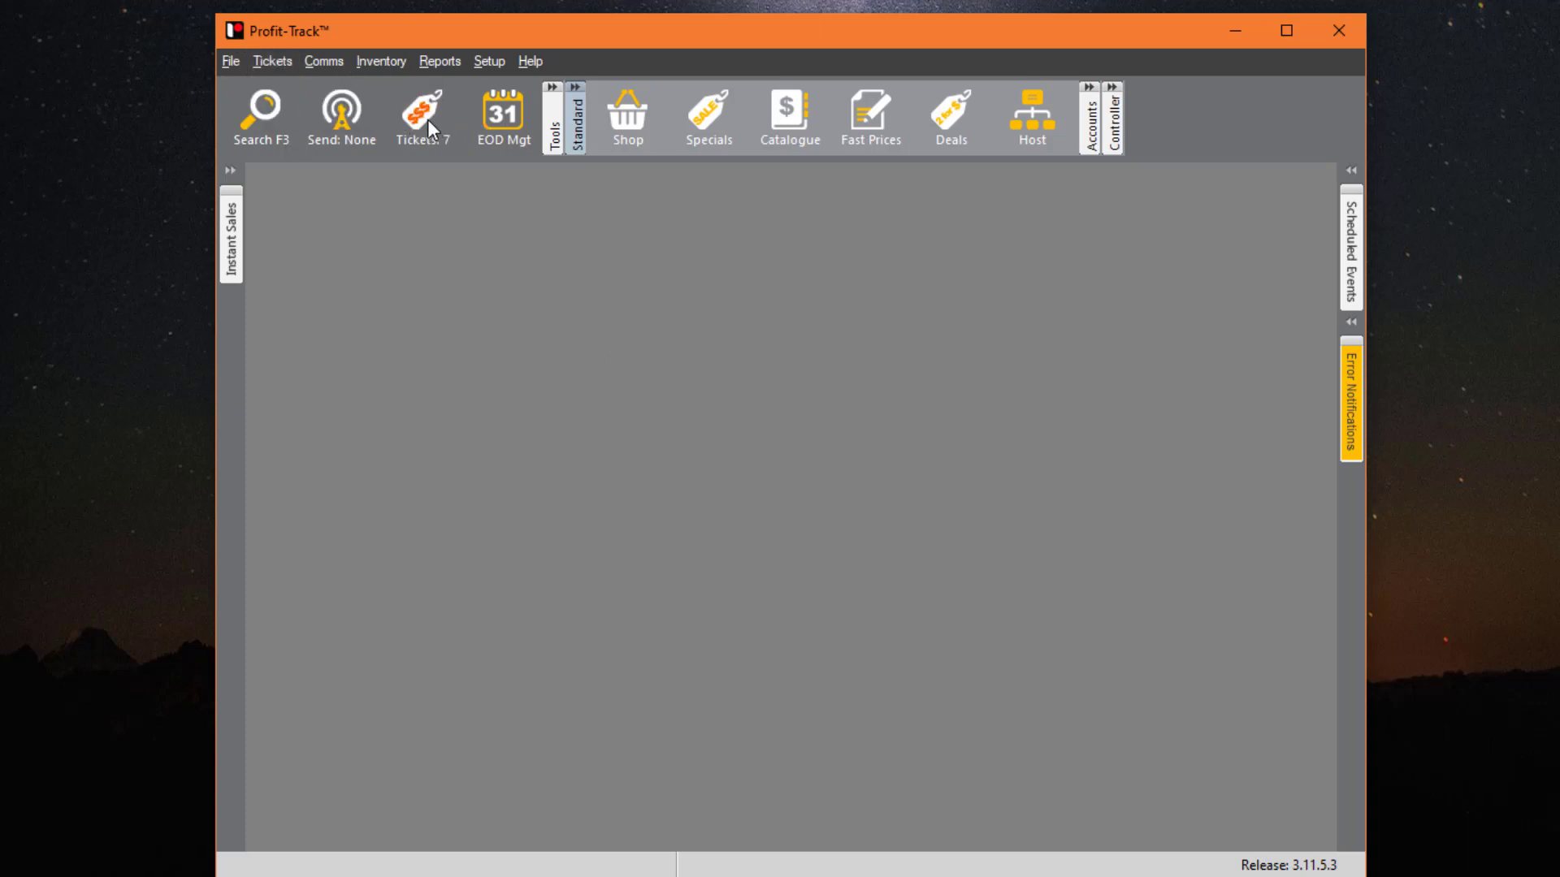
click(325, 64)
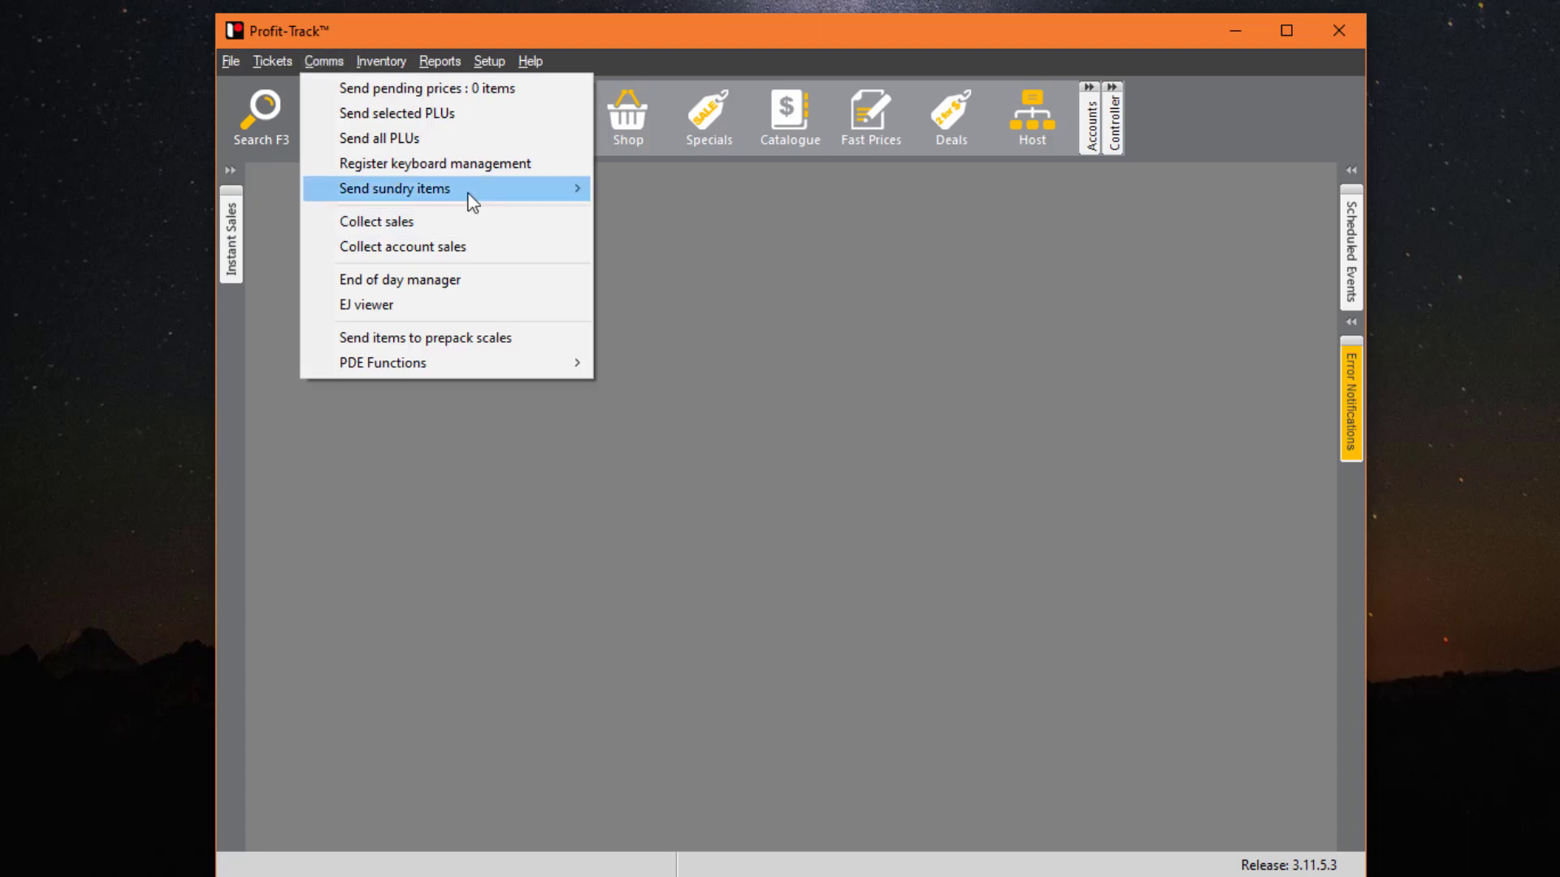
mouse_move(469, 199)
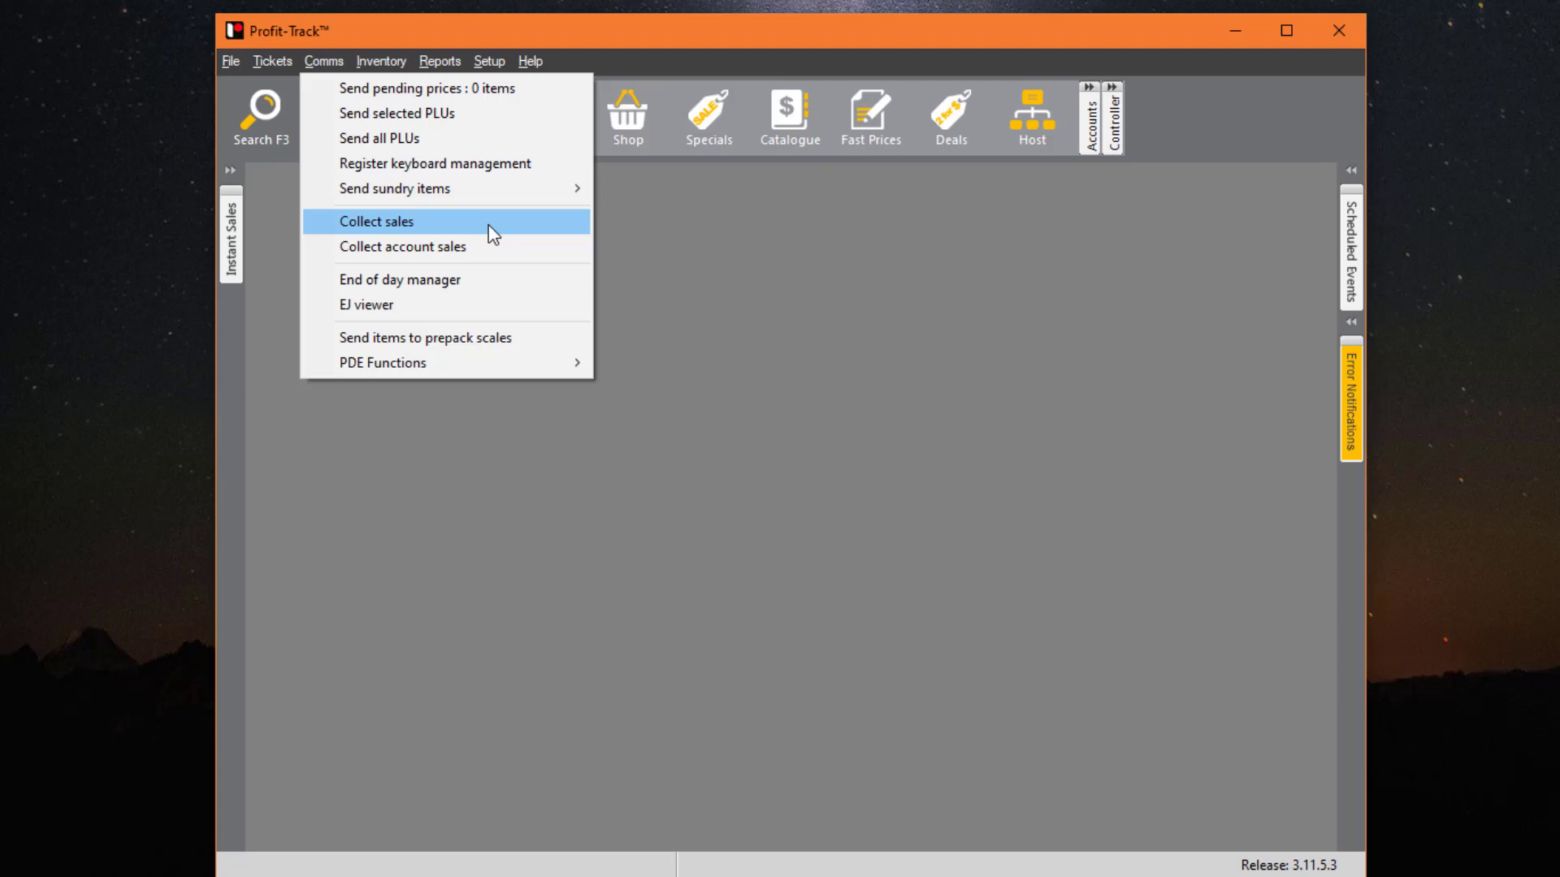
- Collect sales from the YT POS register without a backup, dismissing the PLU, Department and Section reports
click(422, 226)
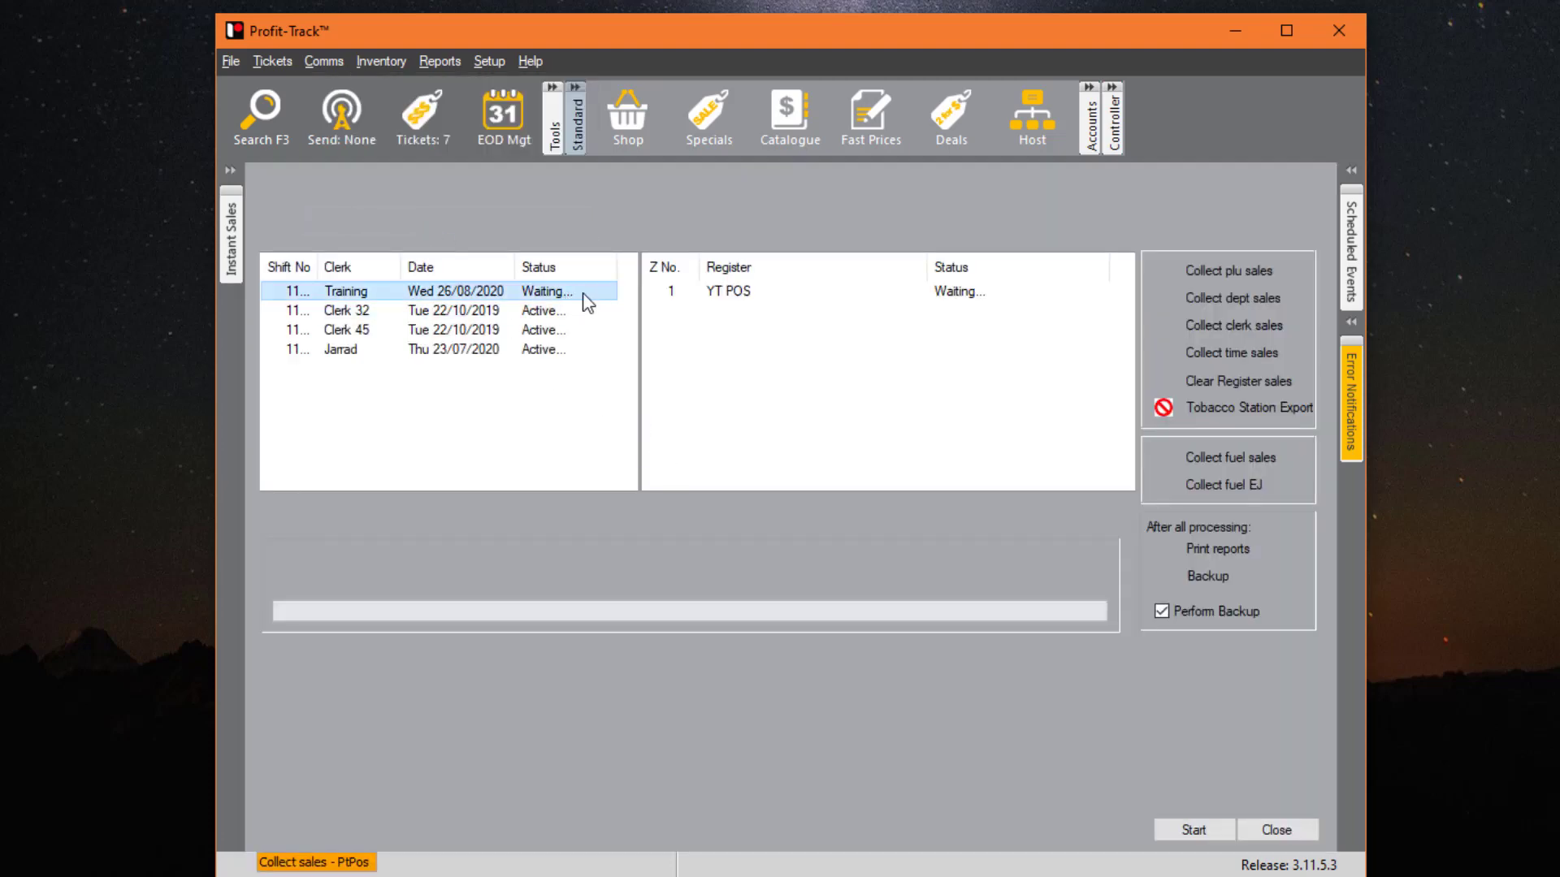
click(827, 294)
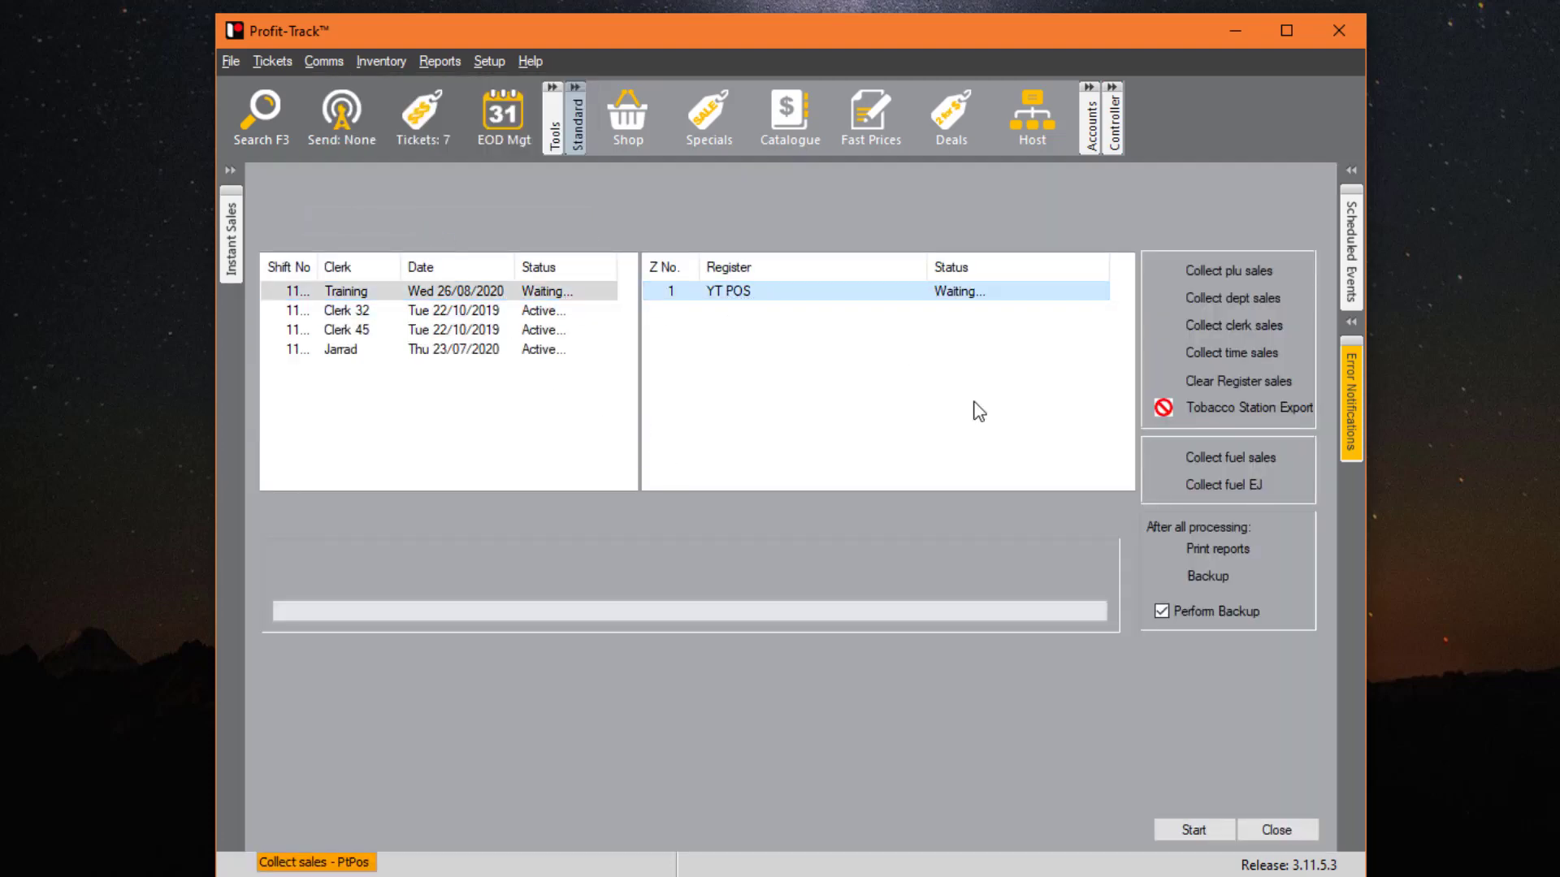
click(1182, 612)
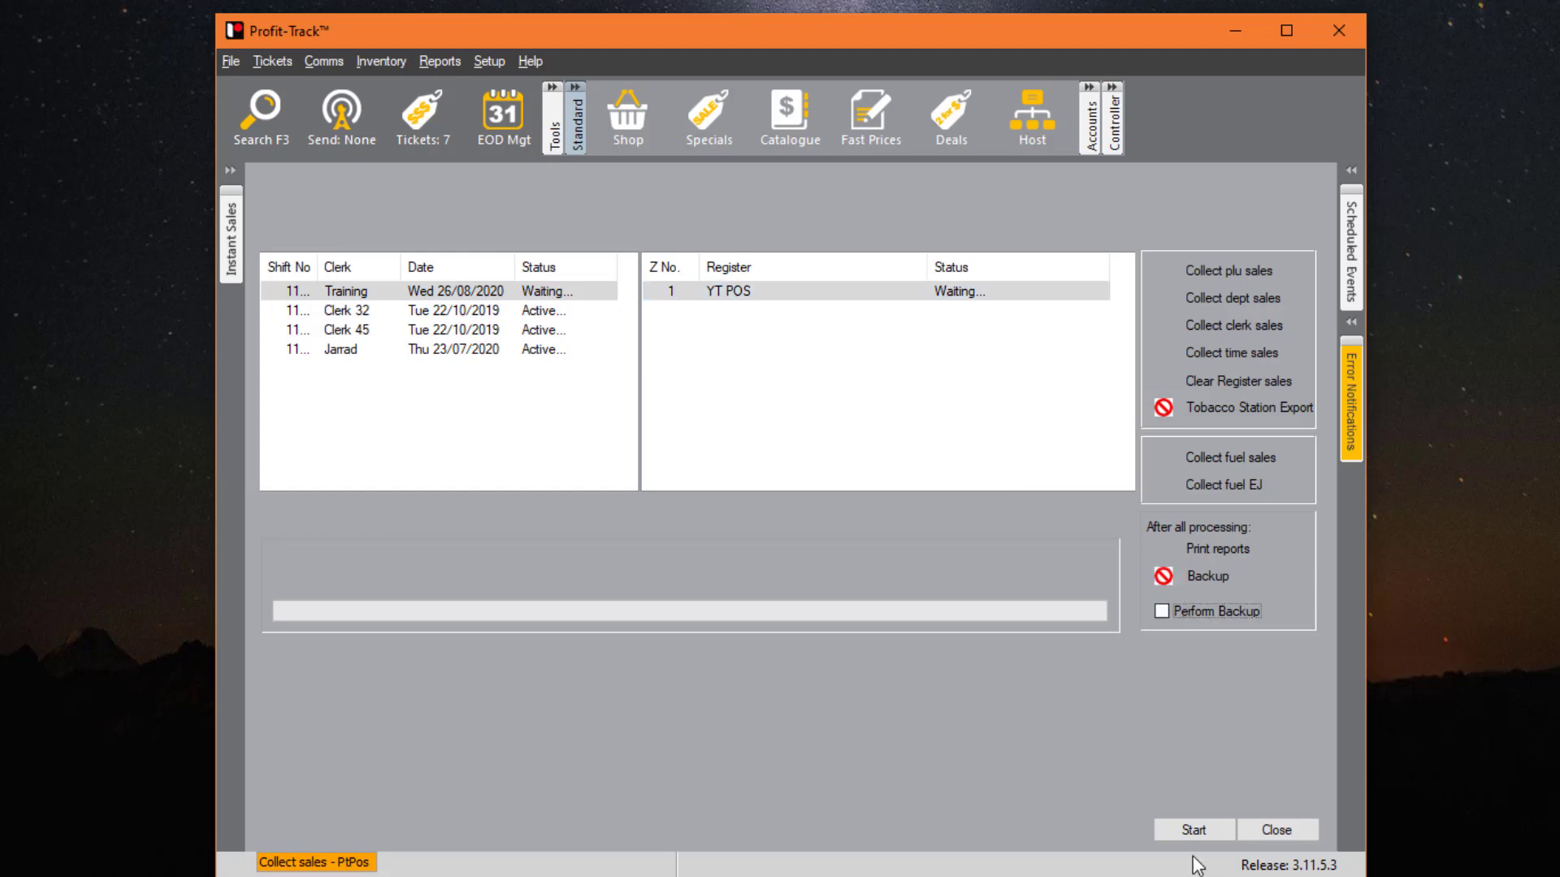
click(1205, 837)
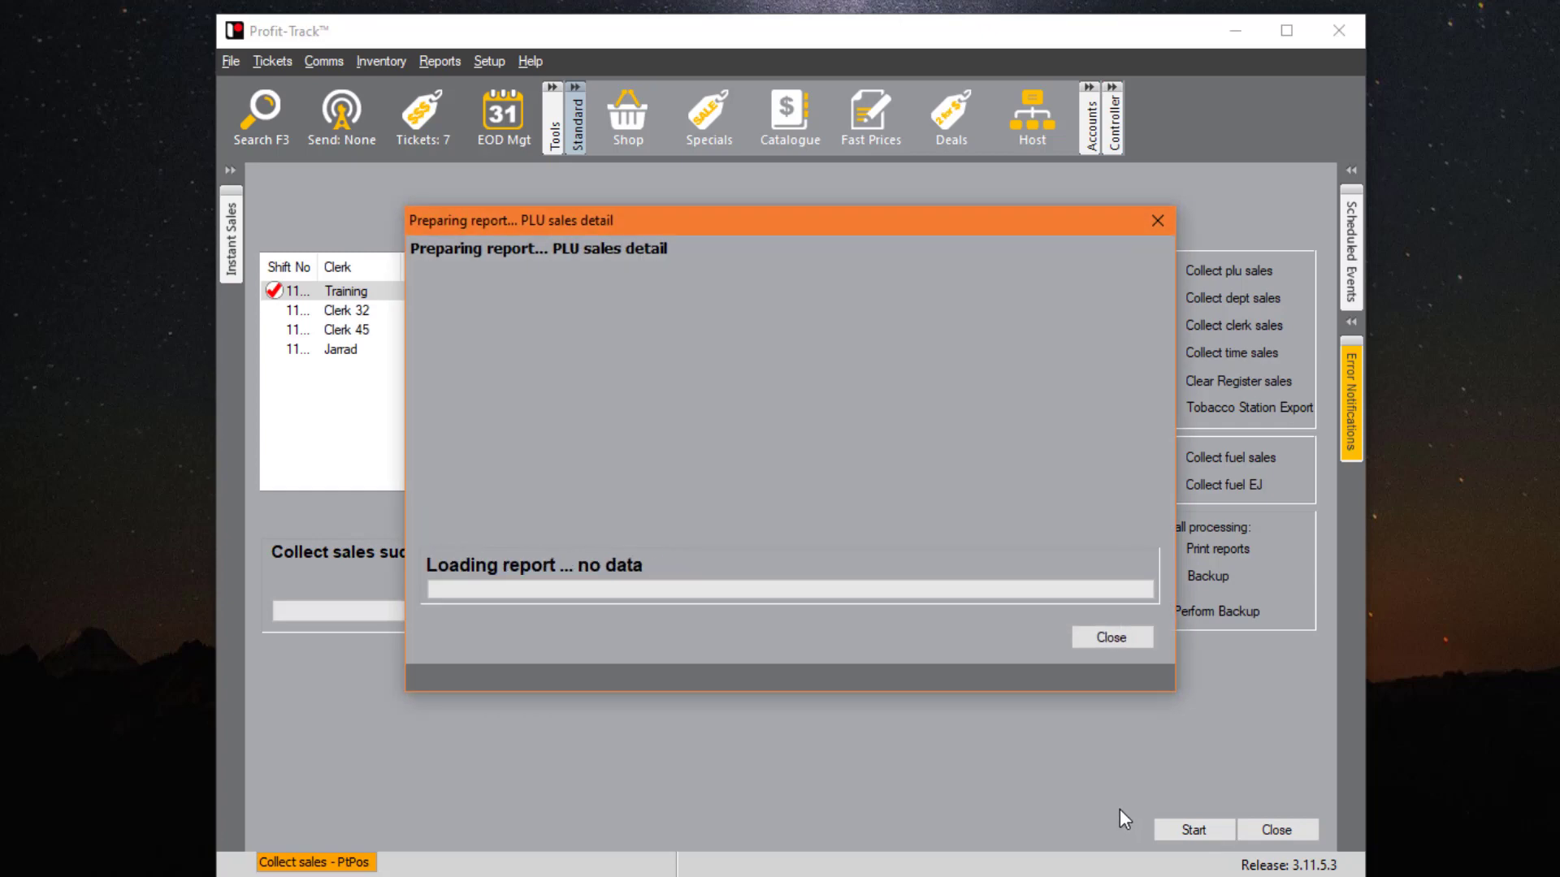
click(1126, 641)
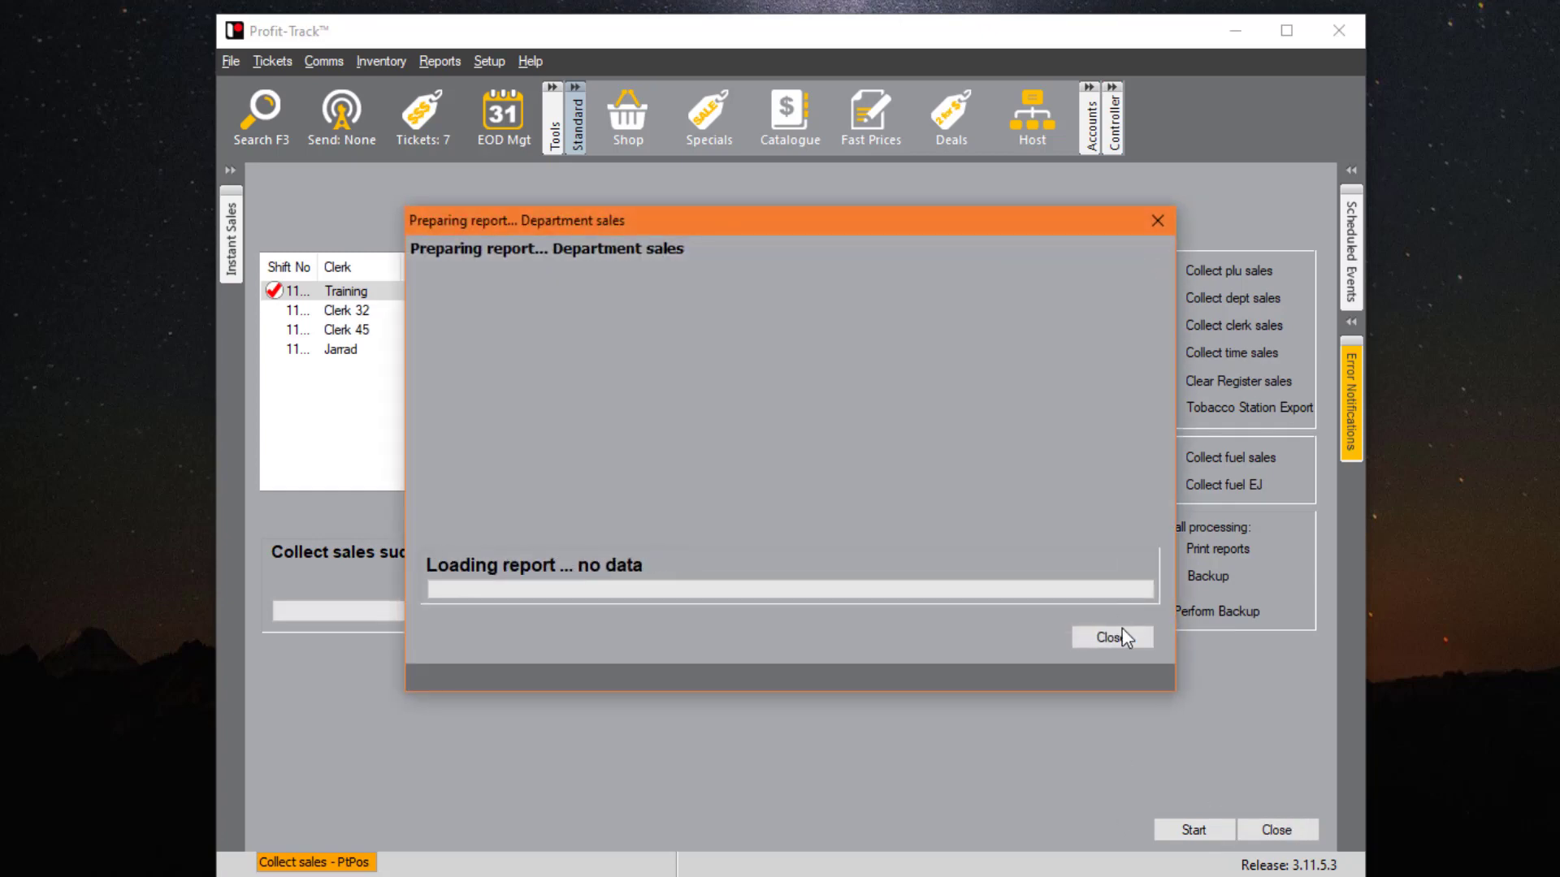
click(1121, 637)
click(1122, 642)
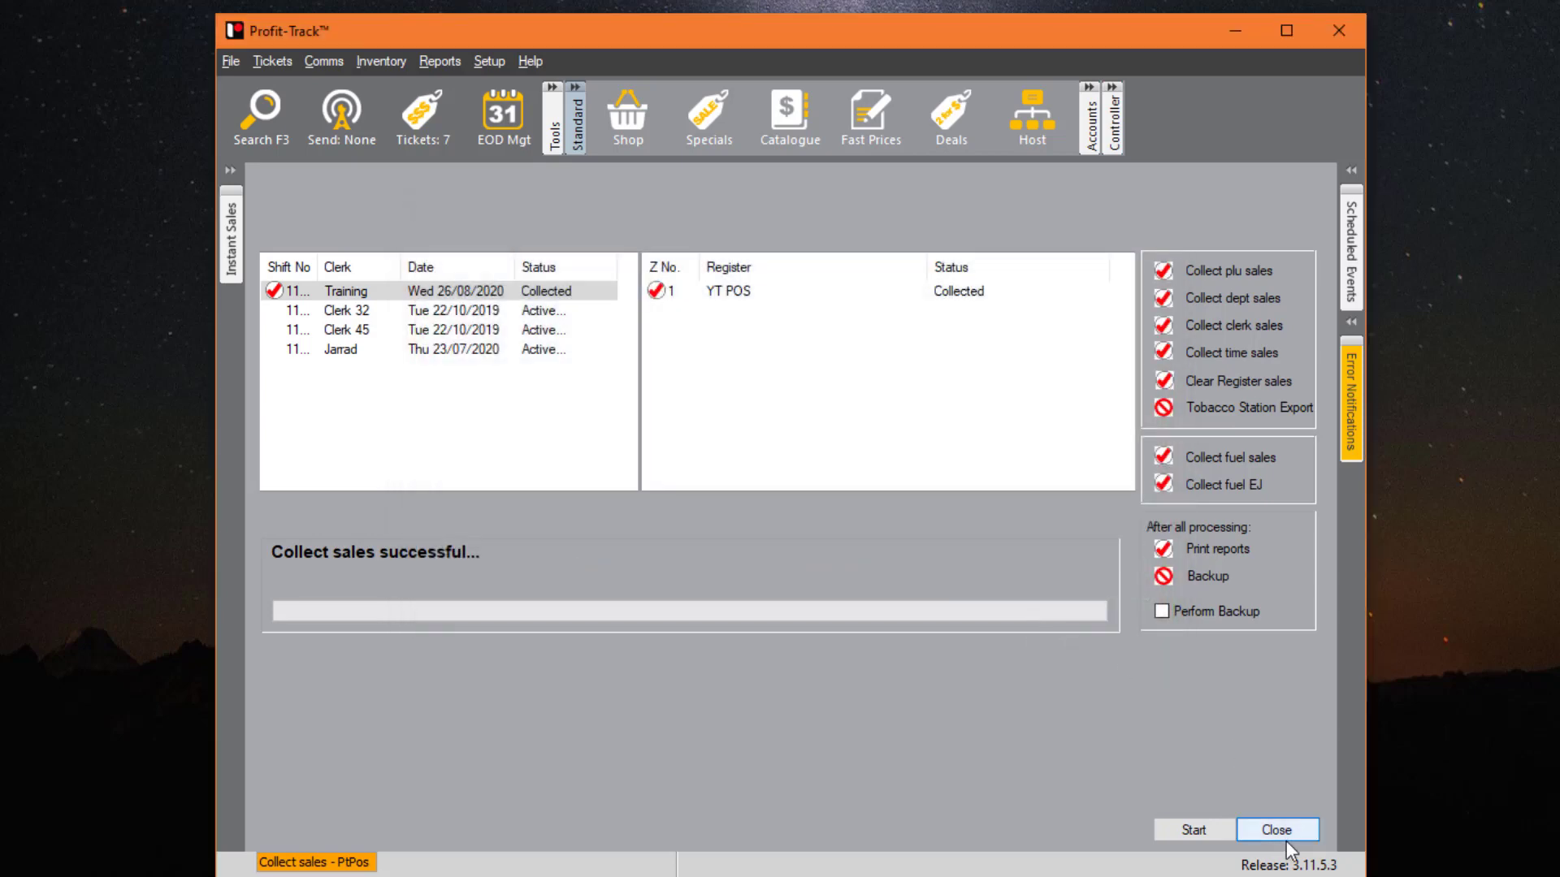
click(1276, 830)
click(323, 61)
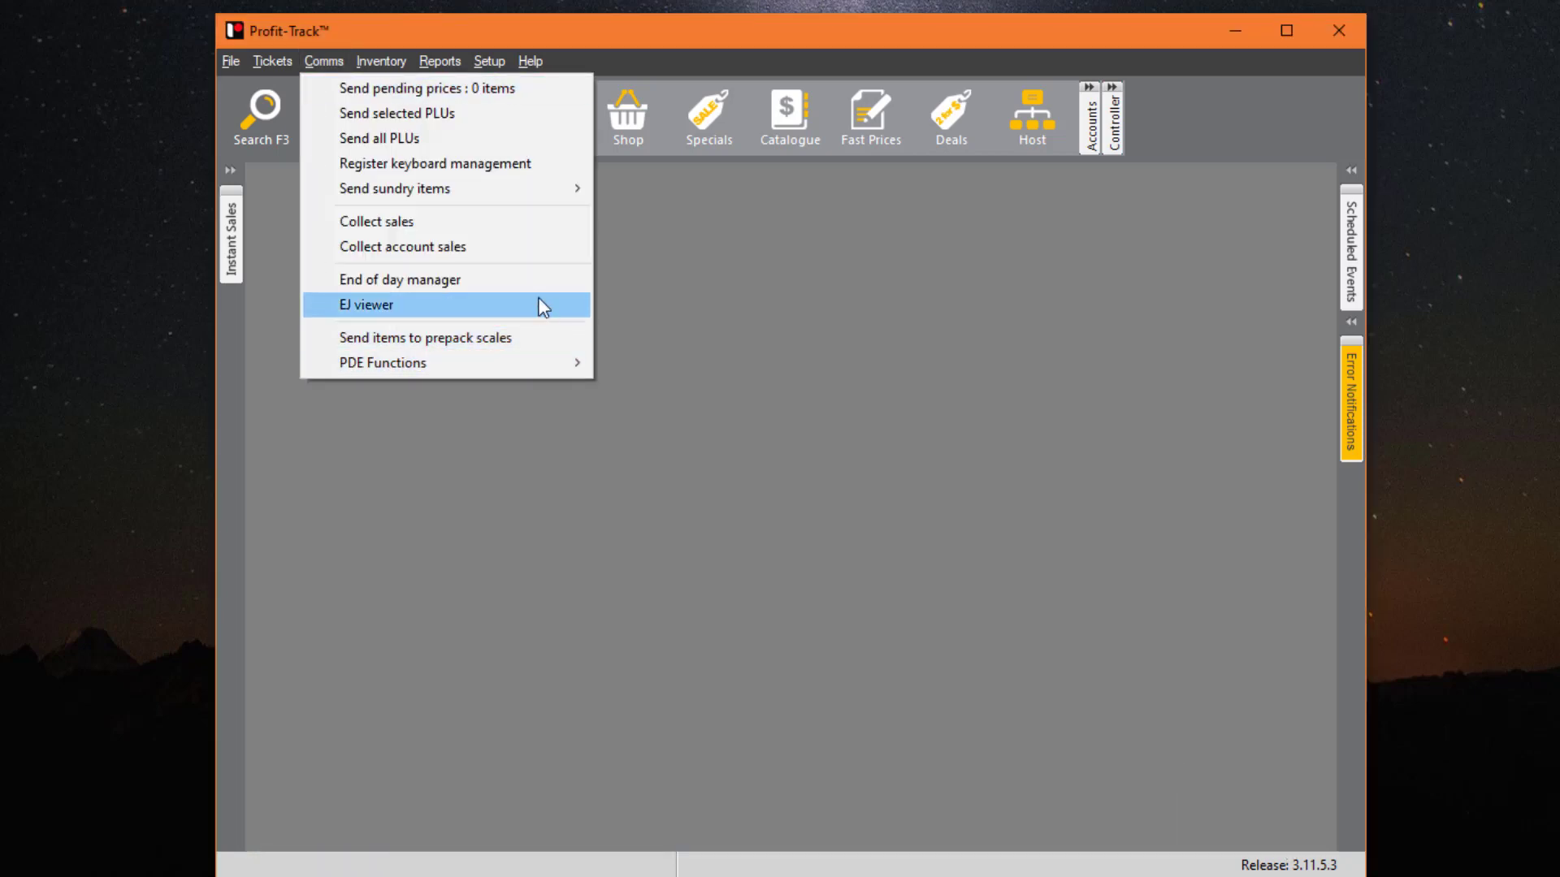
click(480, 286)
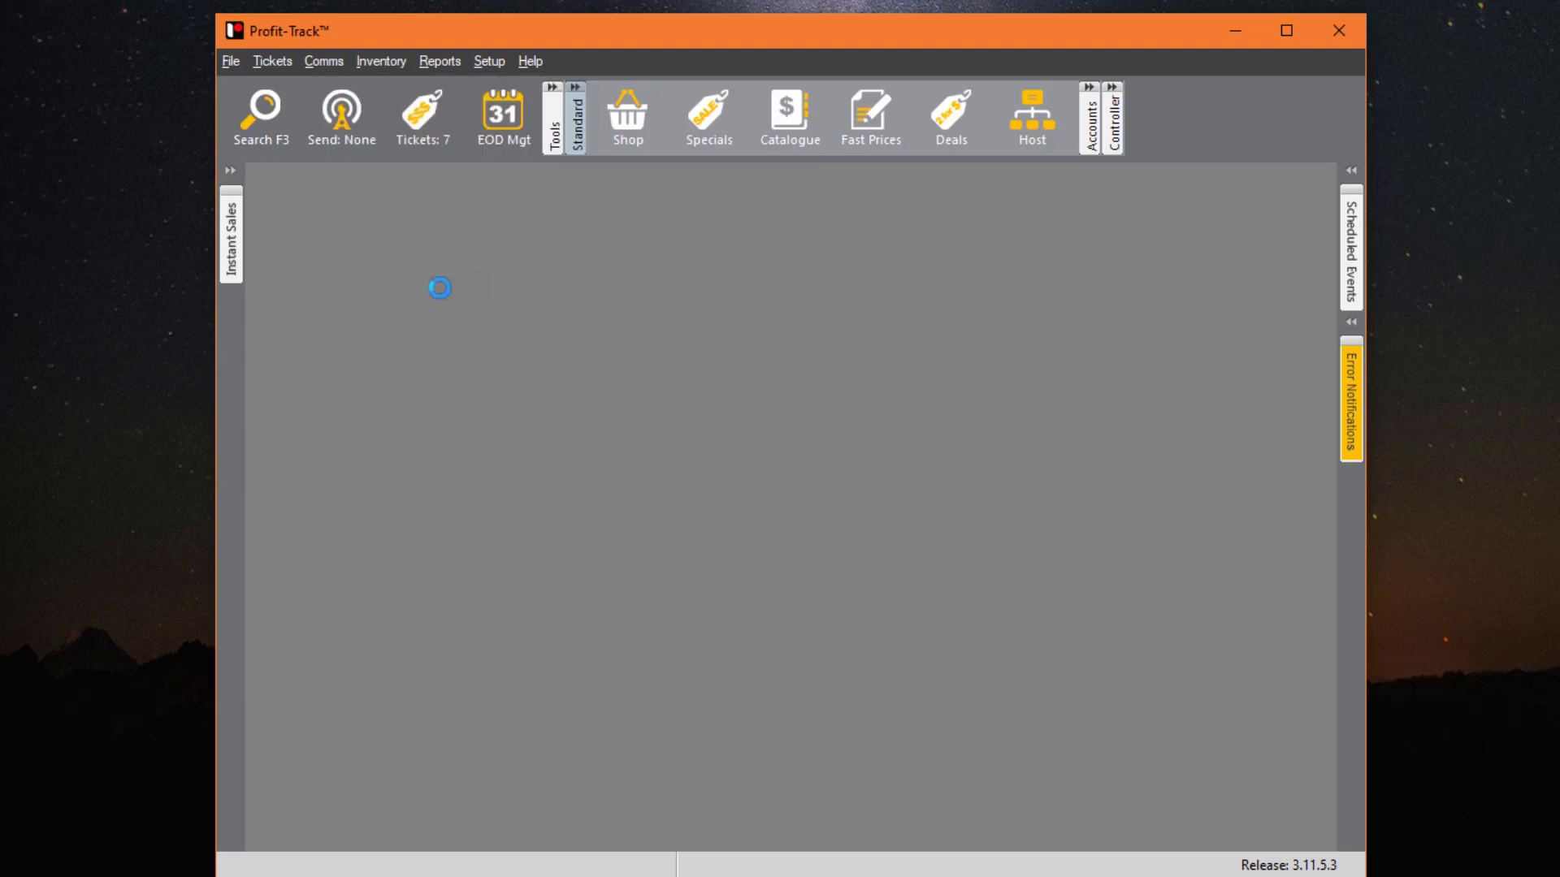
click(410, 210)
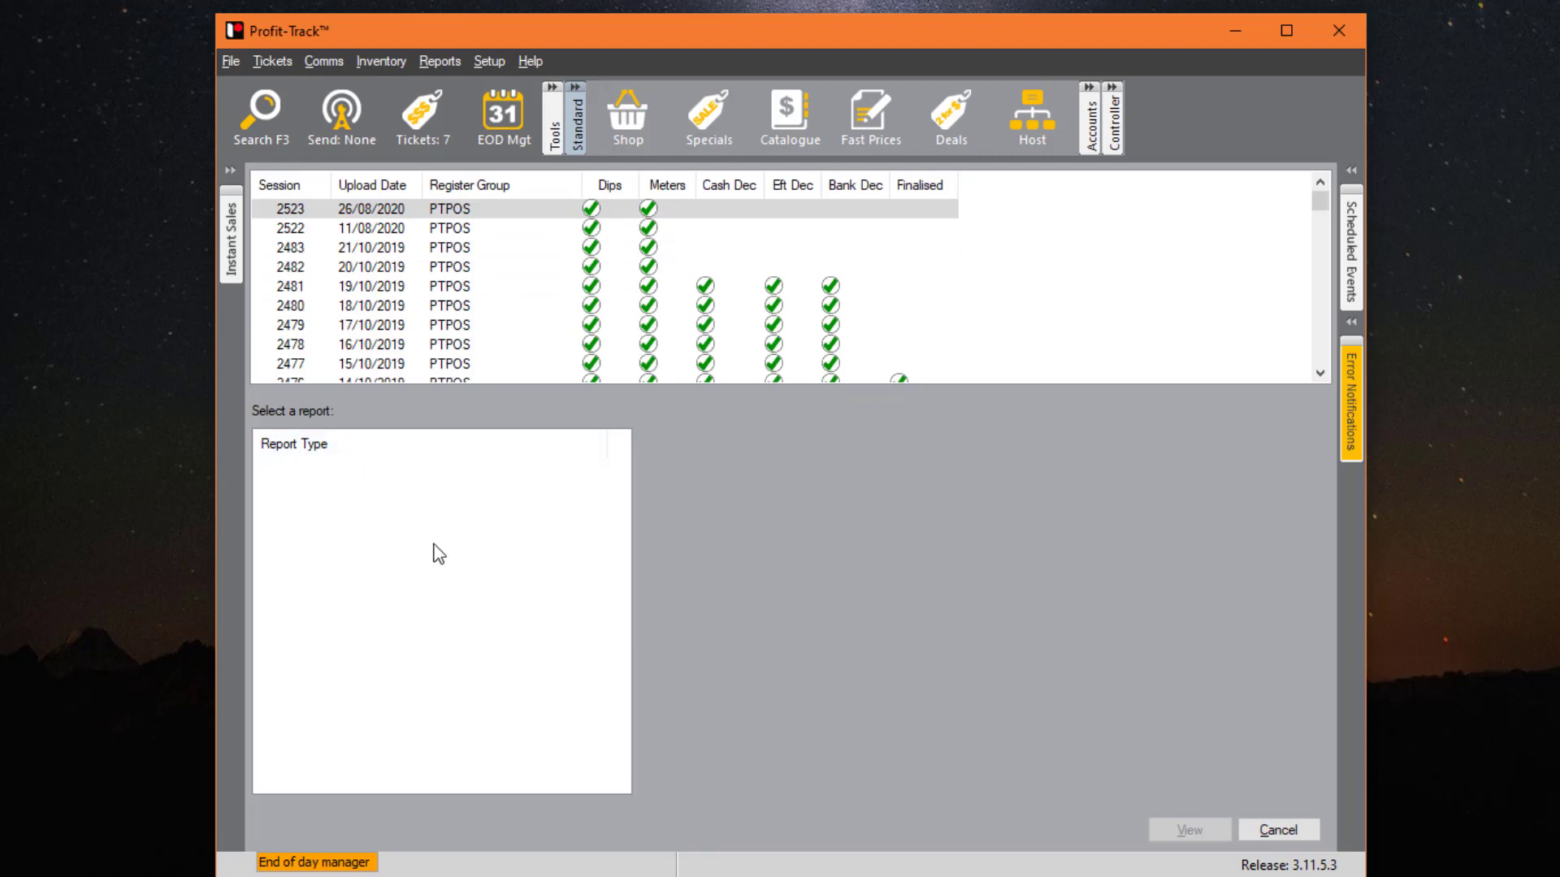
click(522, 208)
click(524, 289)
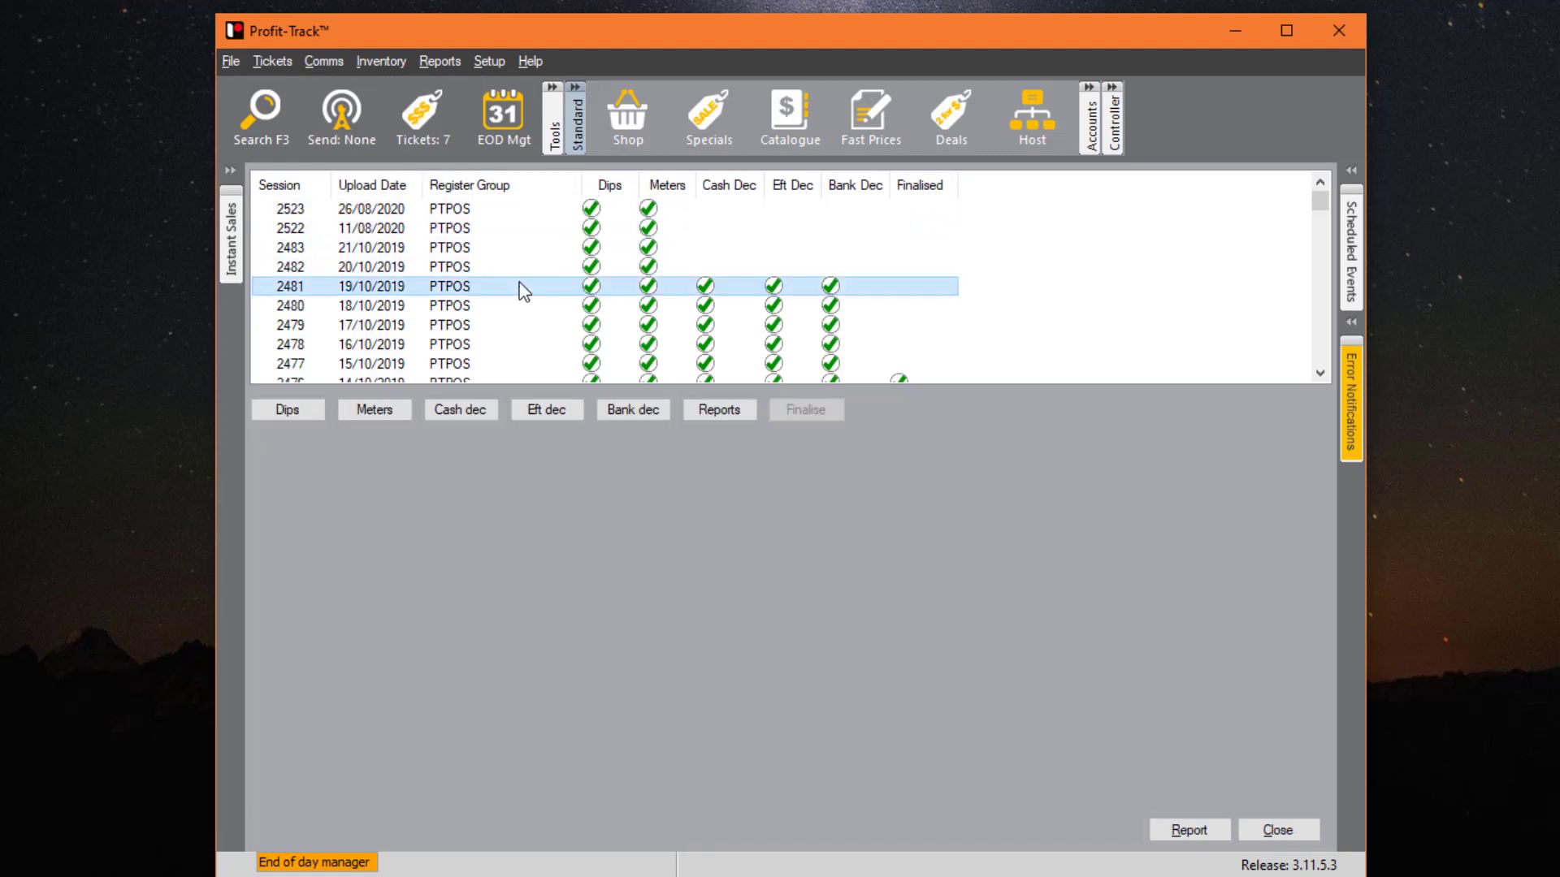
double_click(505, 285)
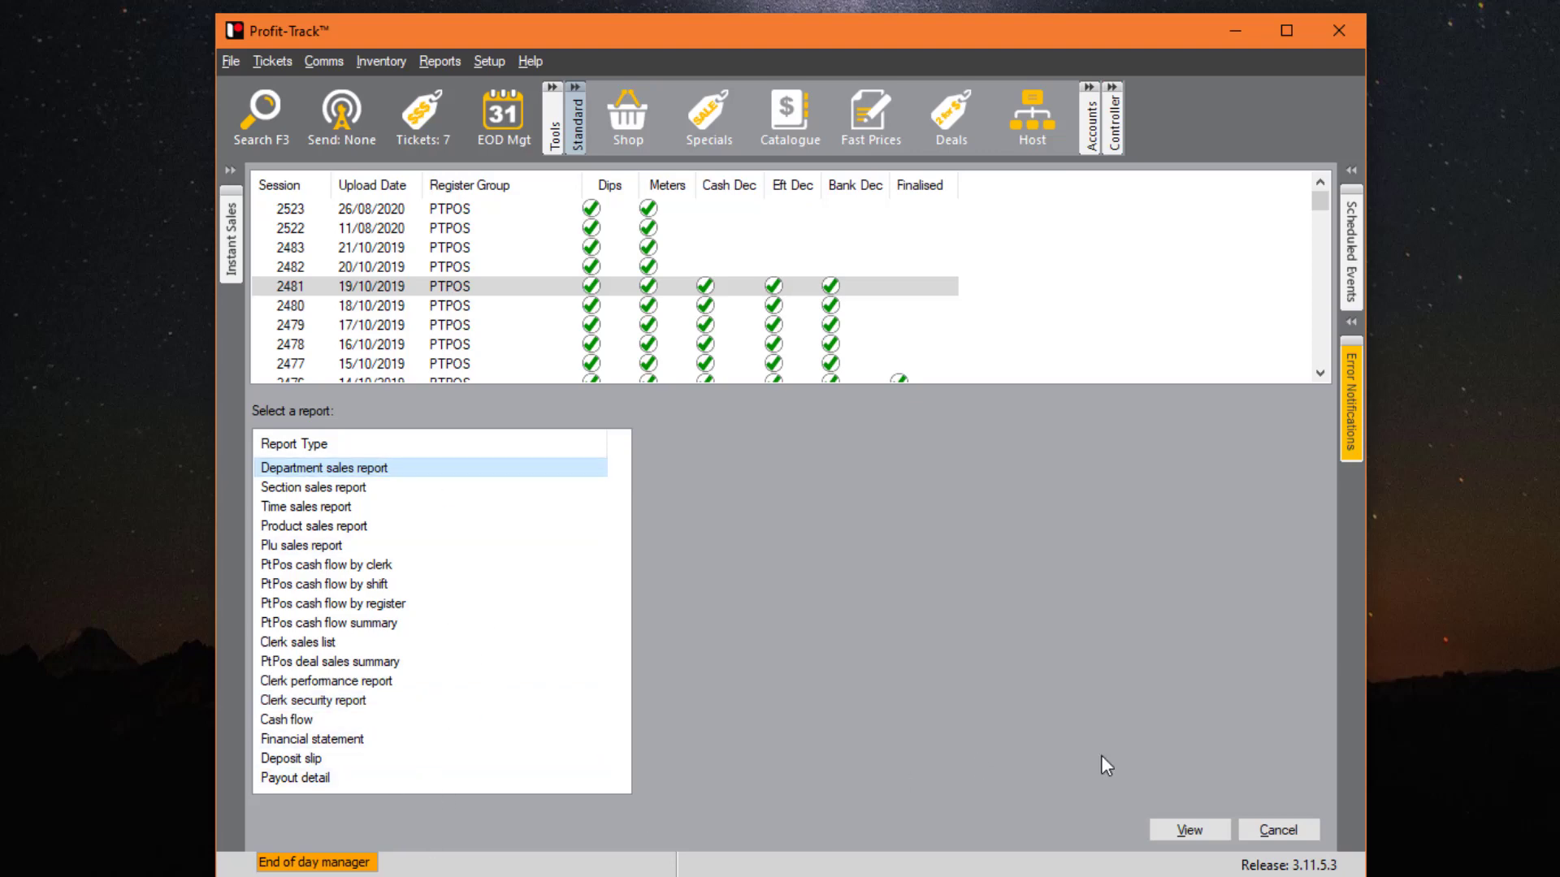
click(1310, 835)
click(1304, 831)
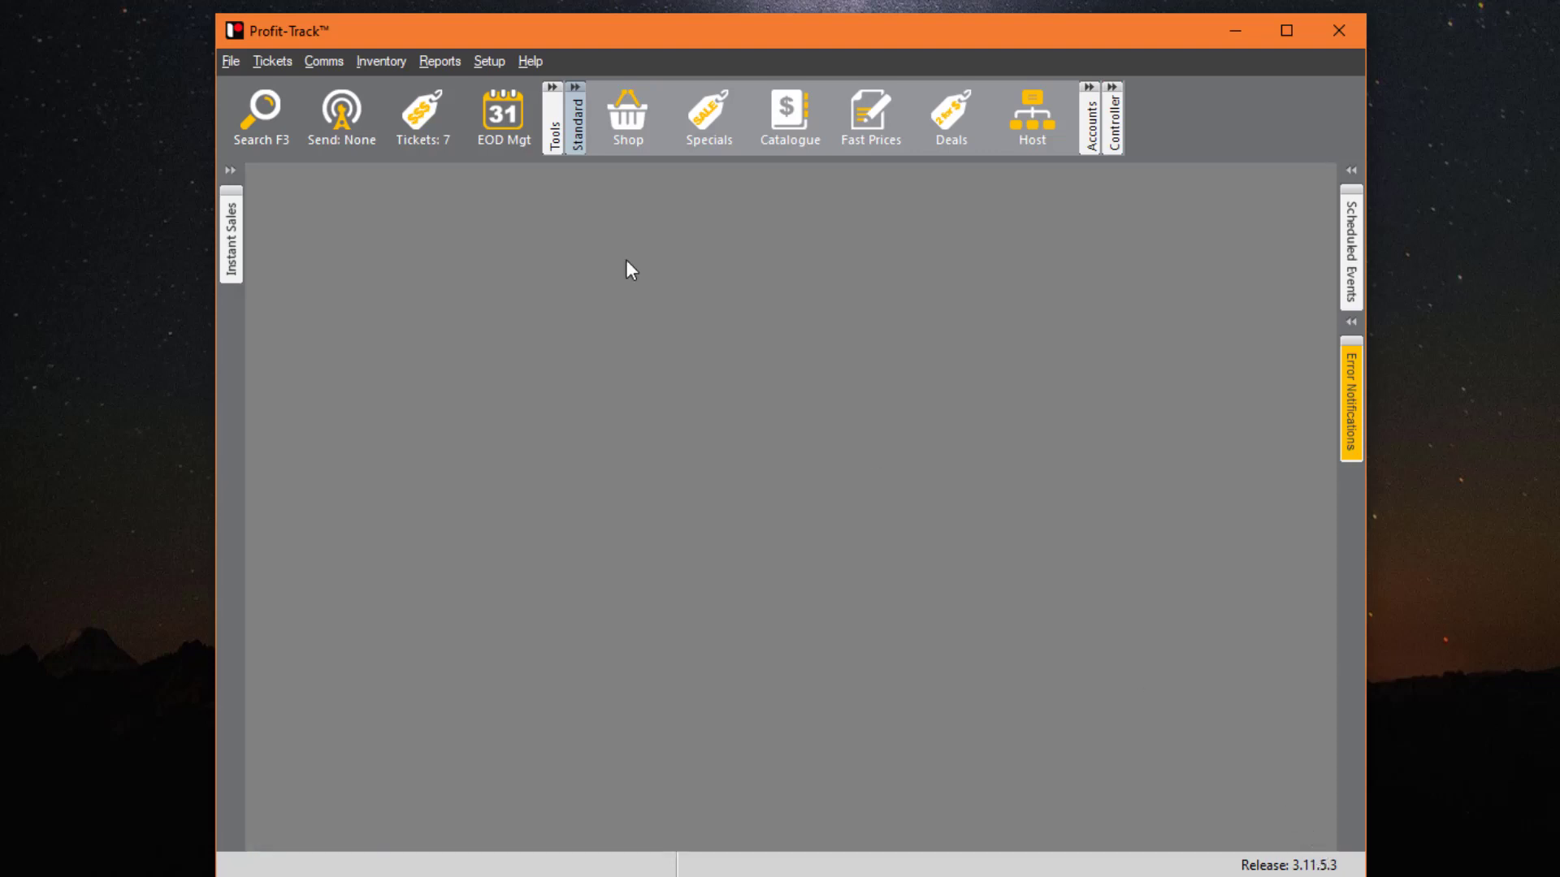
click(321, 61)
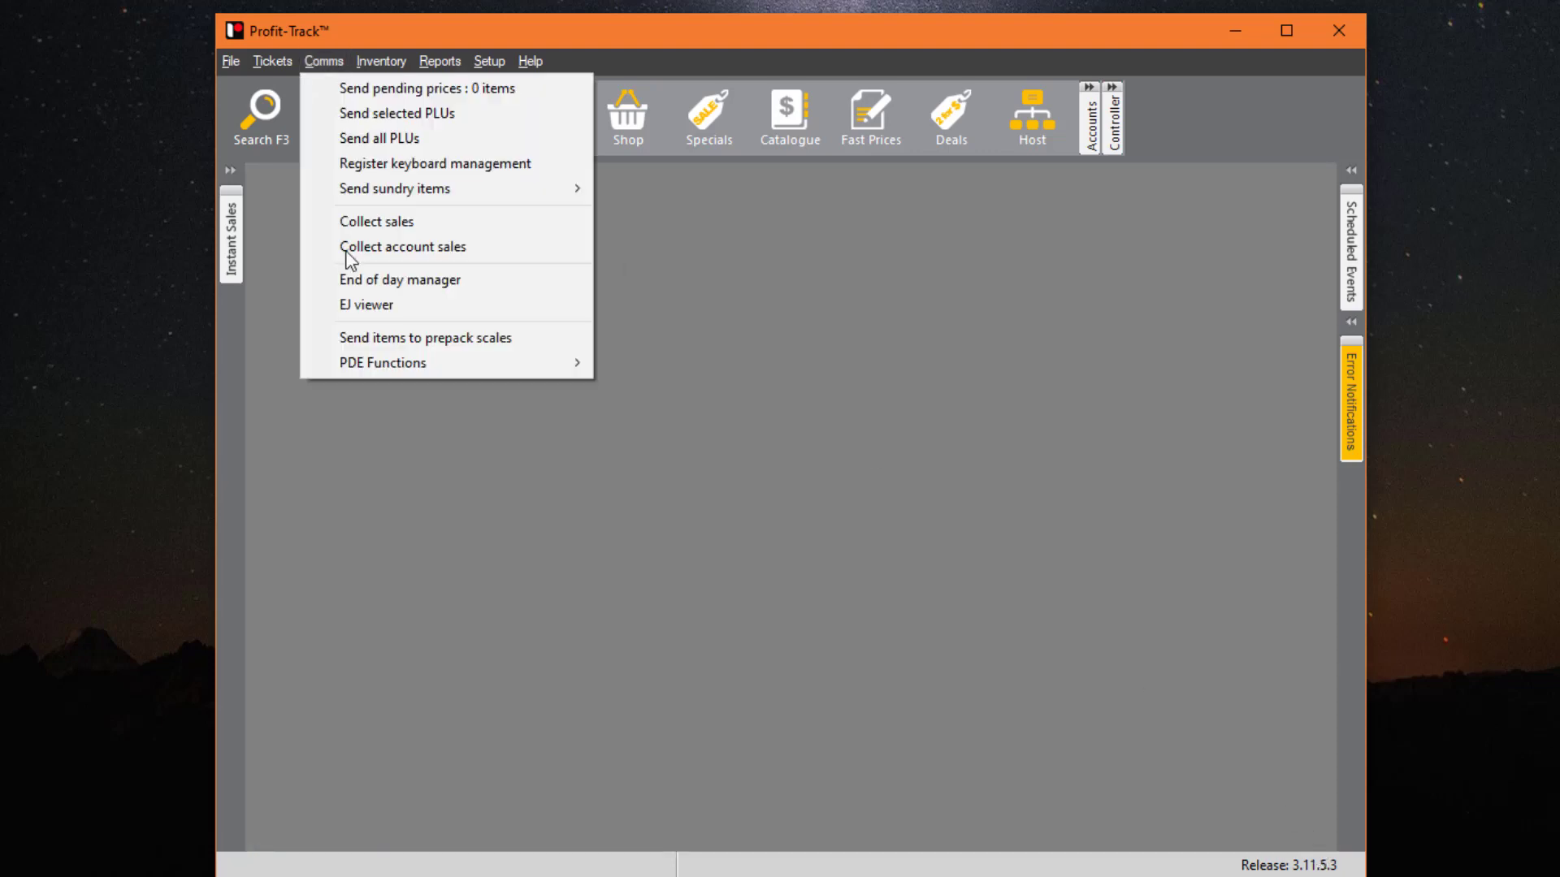
click(434, 305)
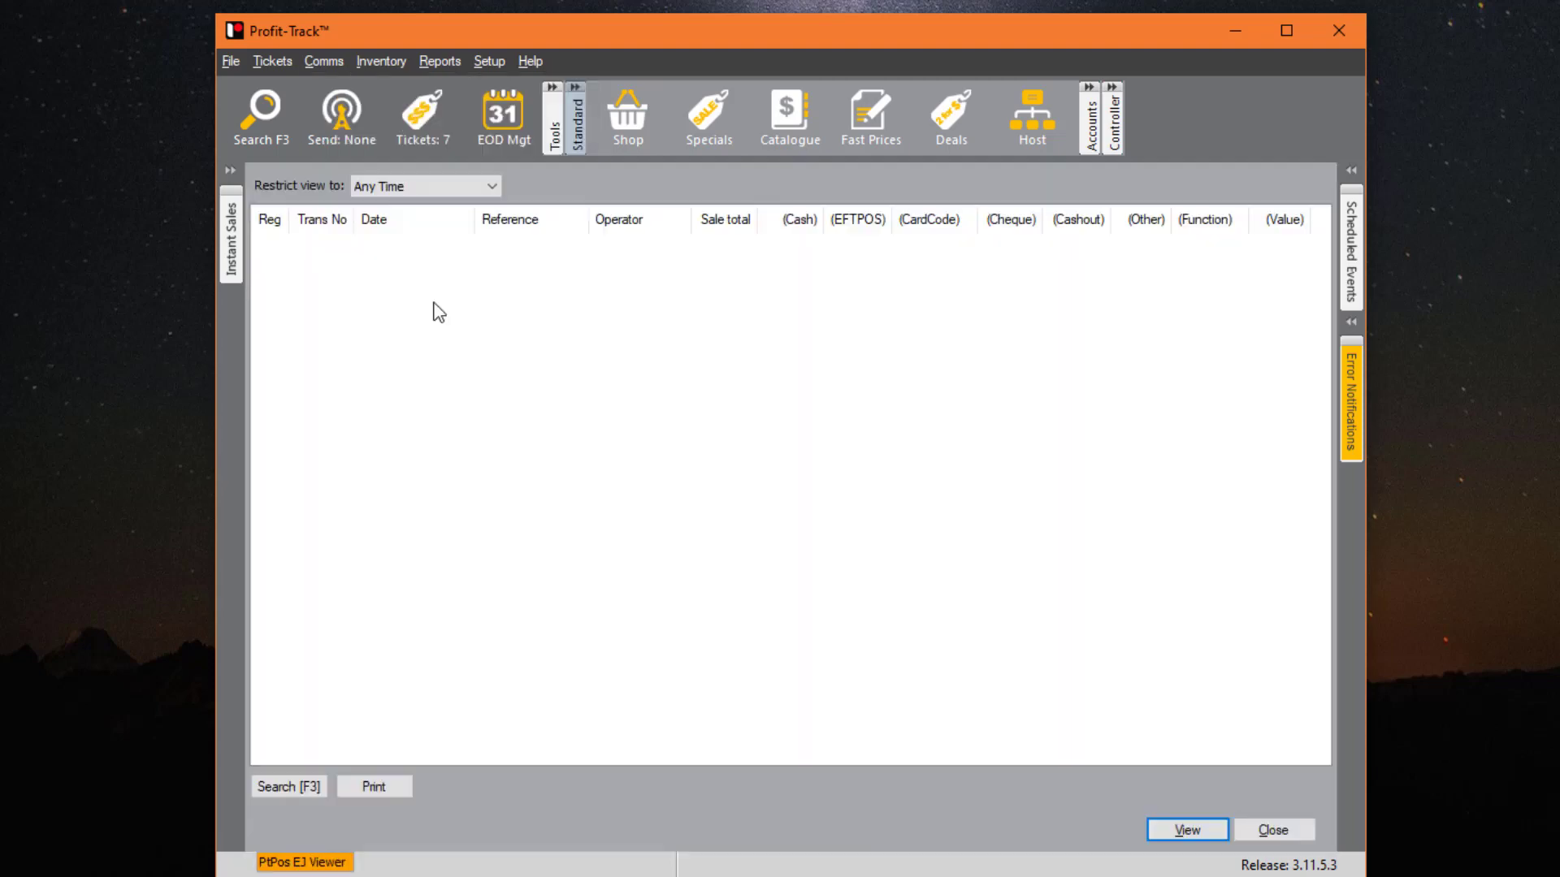
click(284, 788)
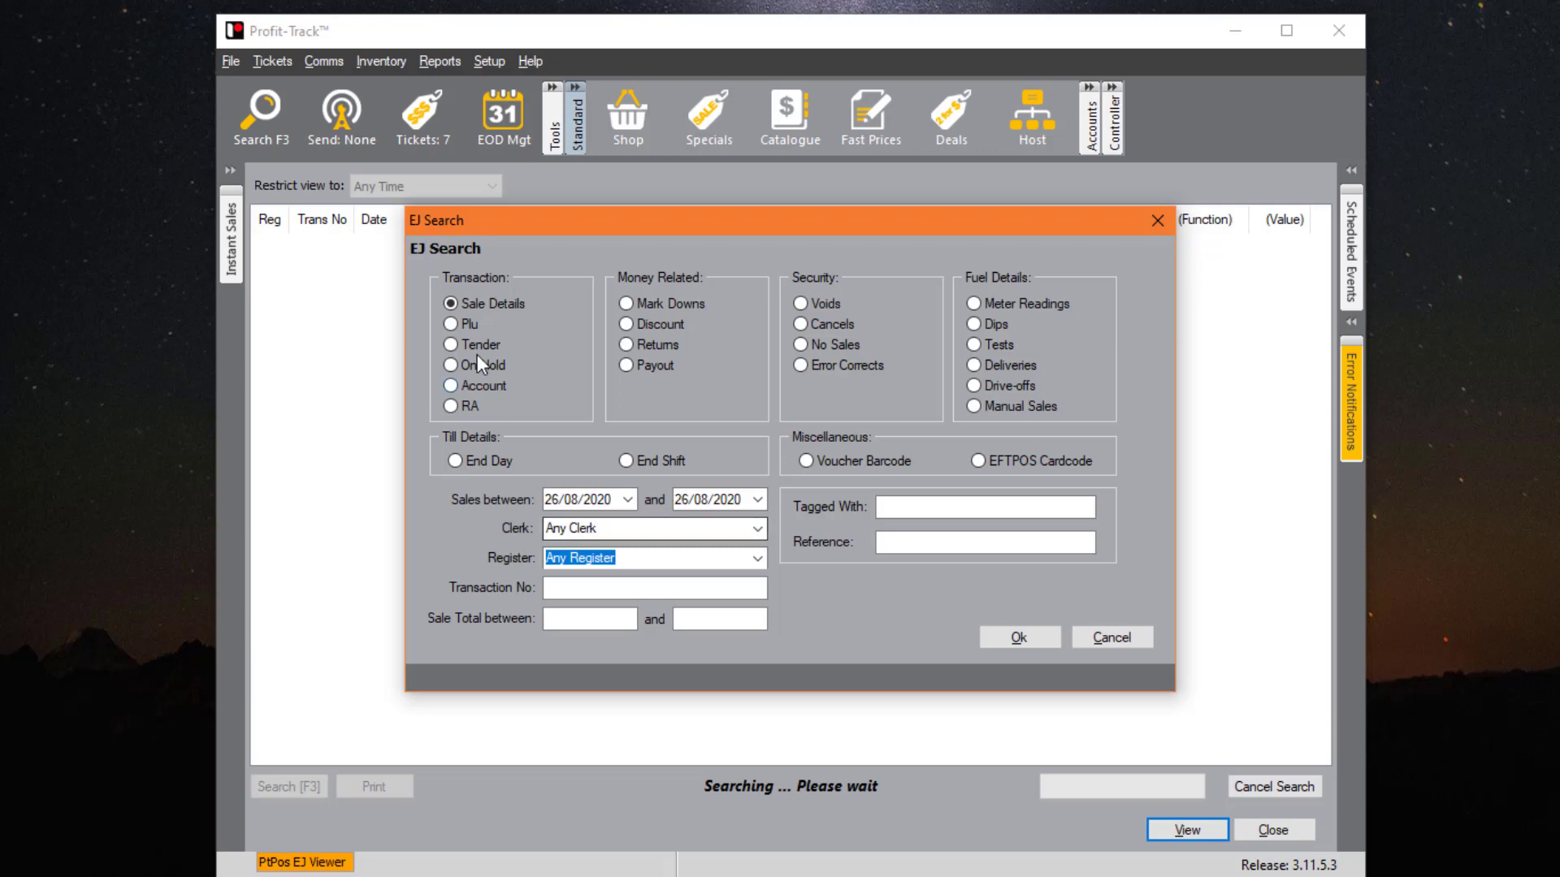
click(470, 324)
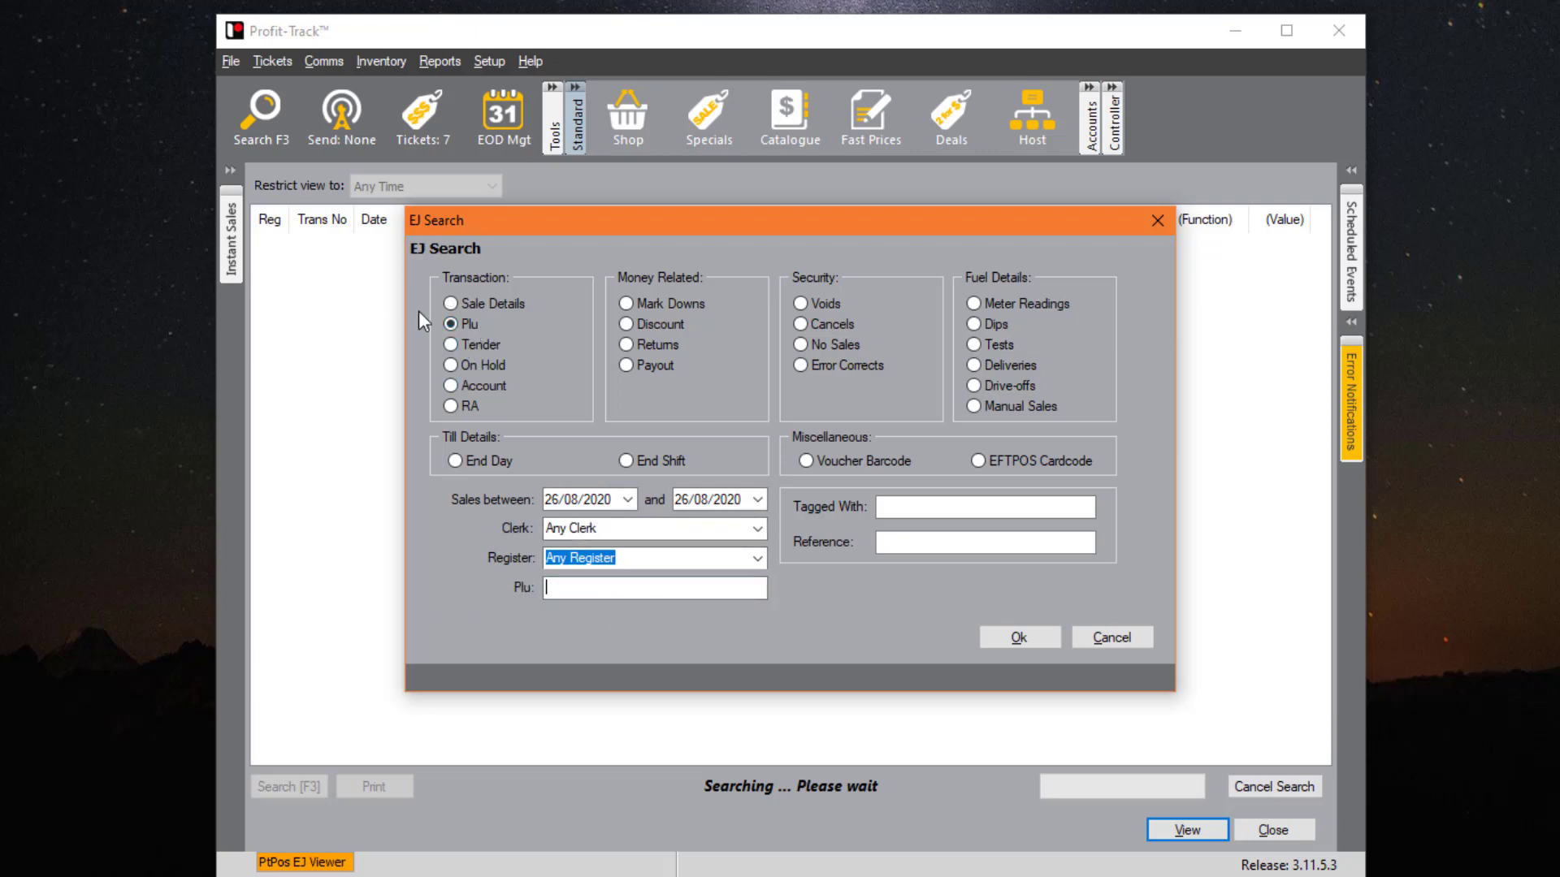
click(456, 345)
click(760, 588)
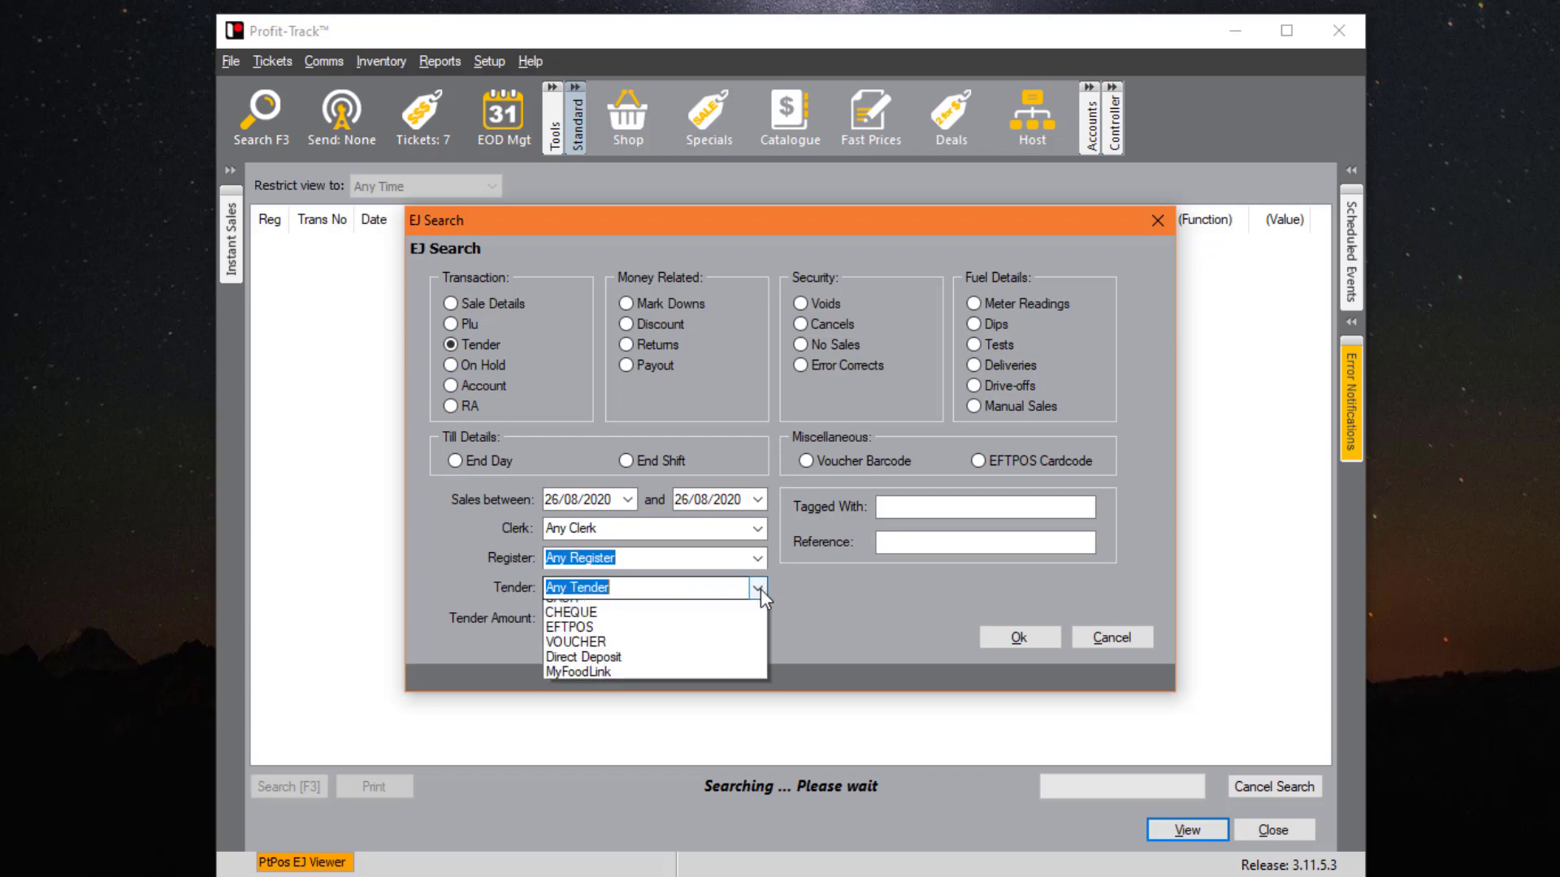
click(590, 655)
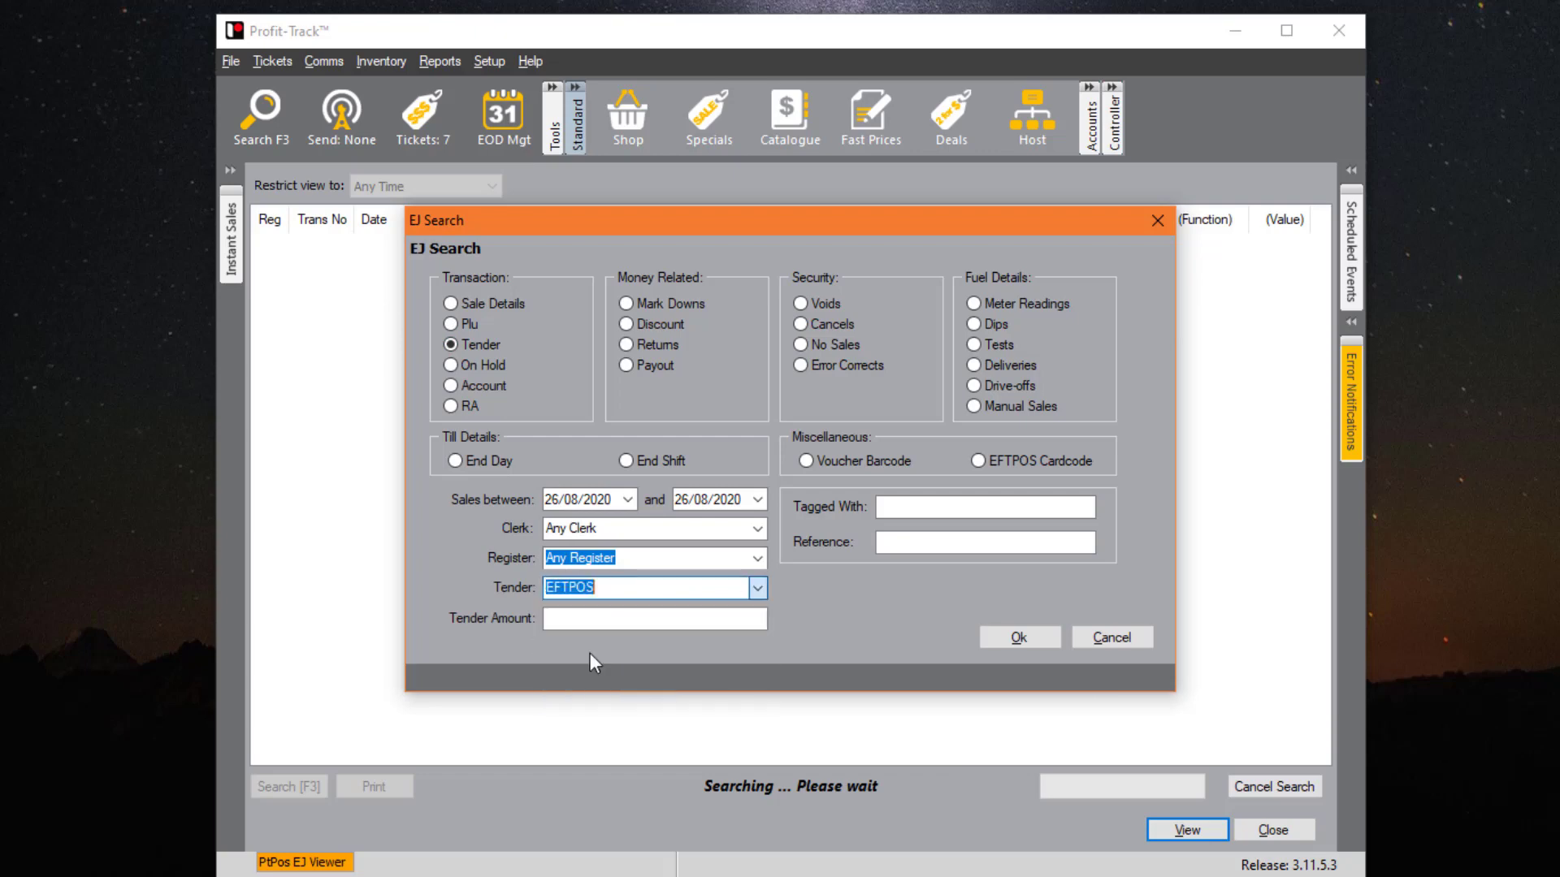
click(484, 365)
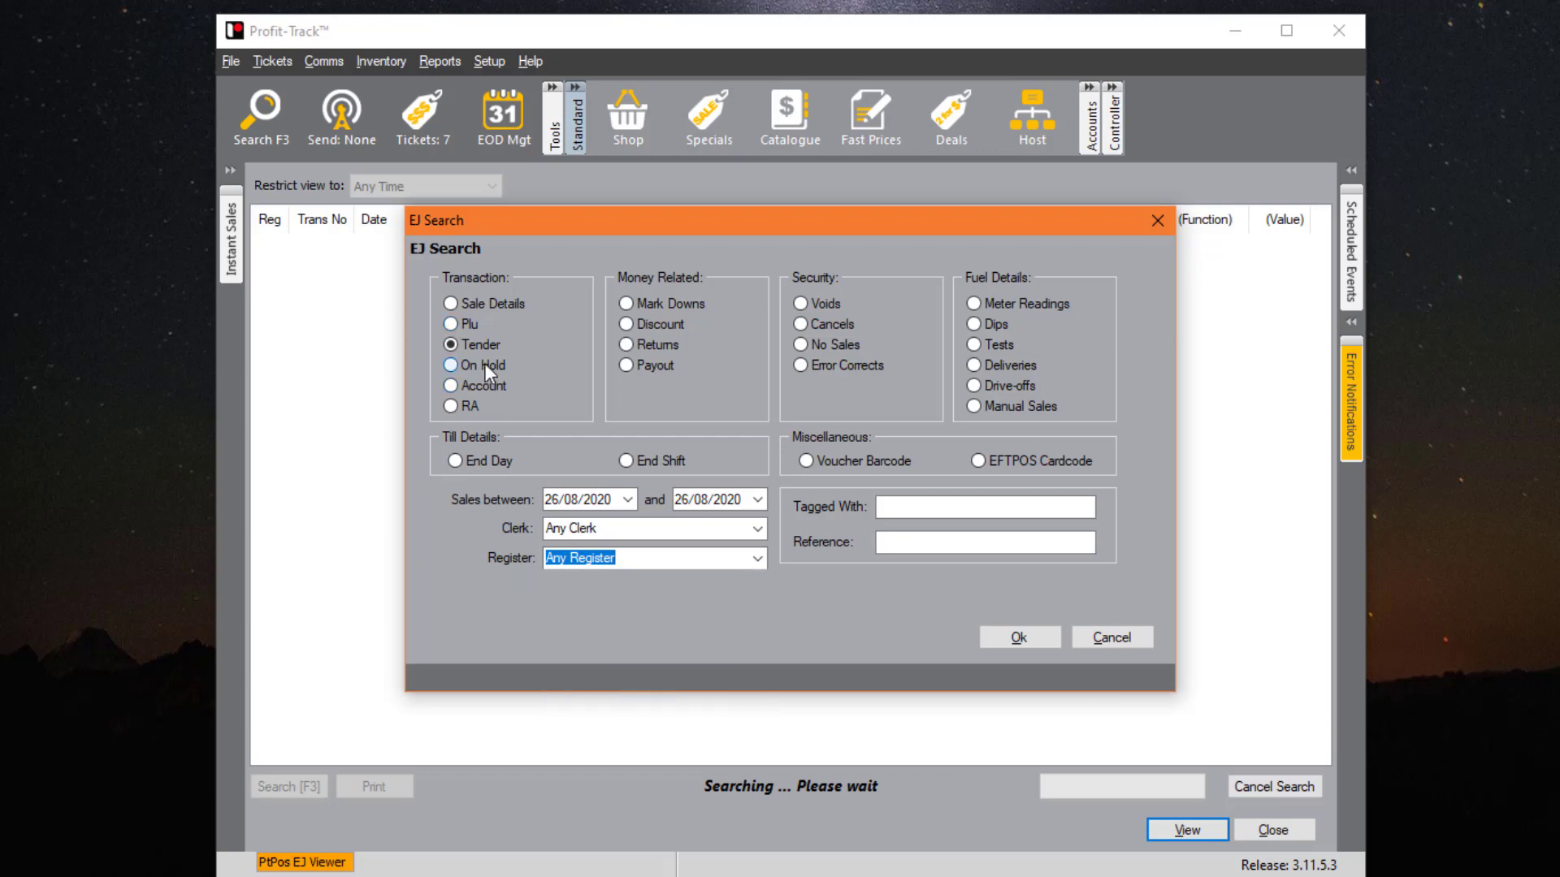
click(481, 389)
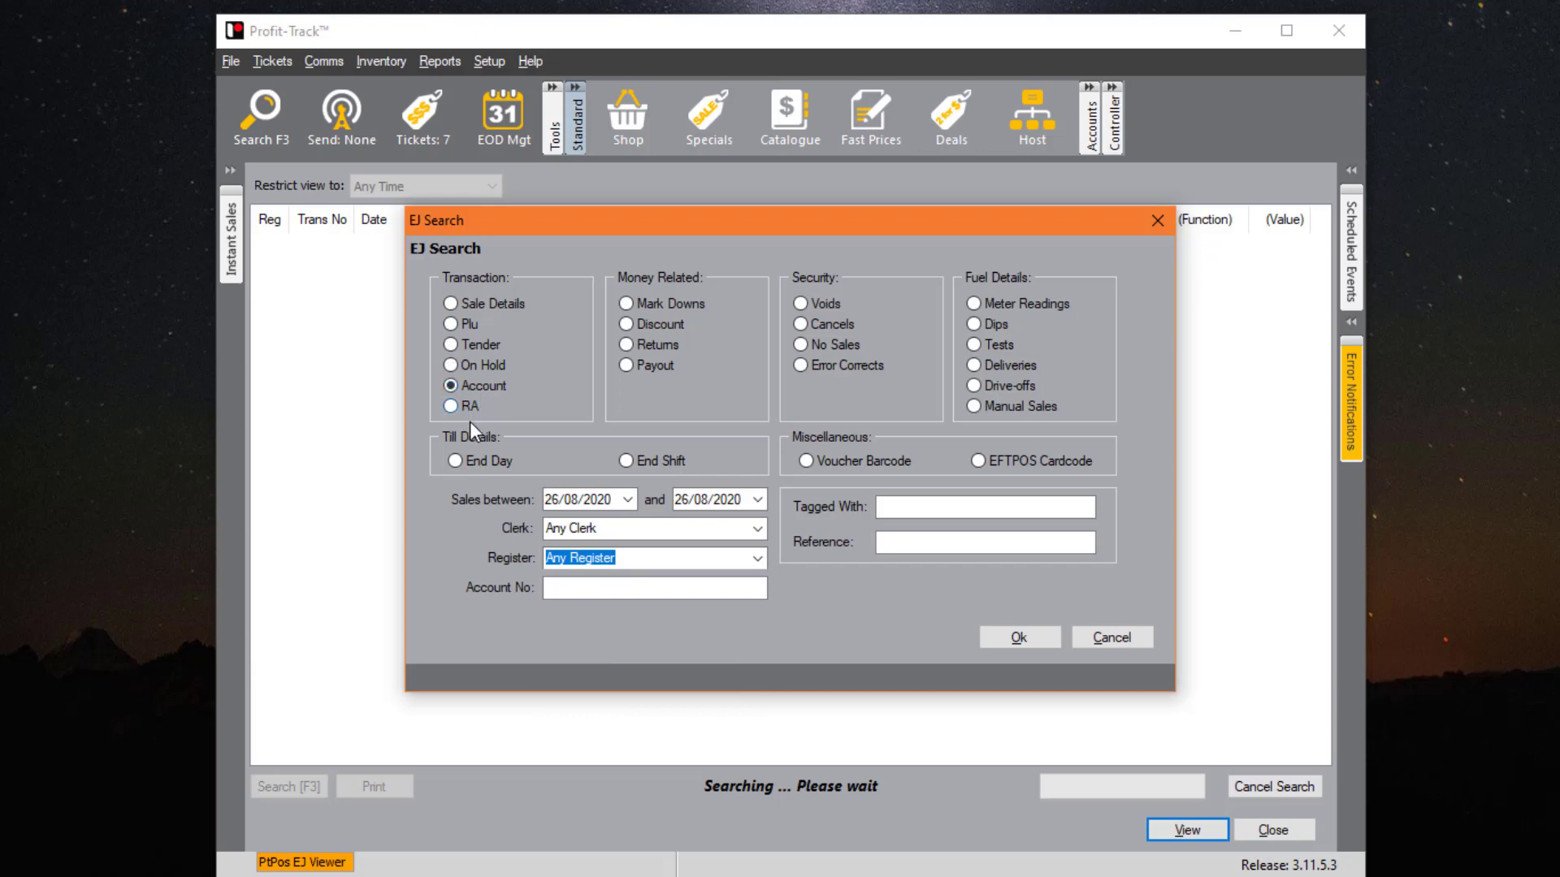
click(489, 461)
click(683, 459)
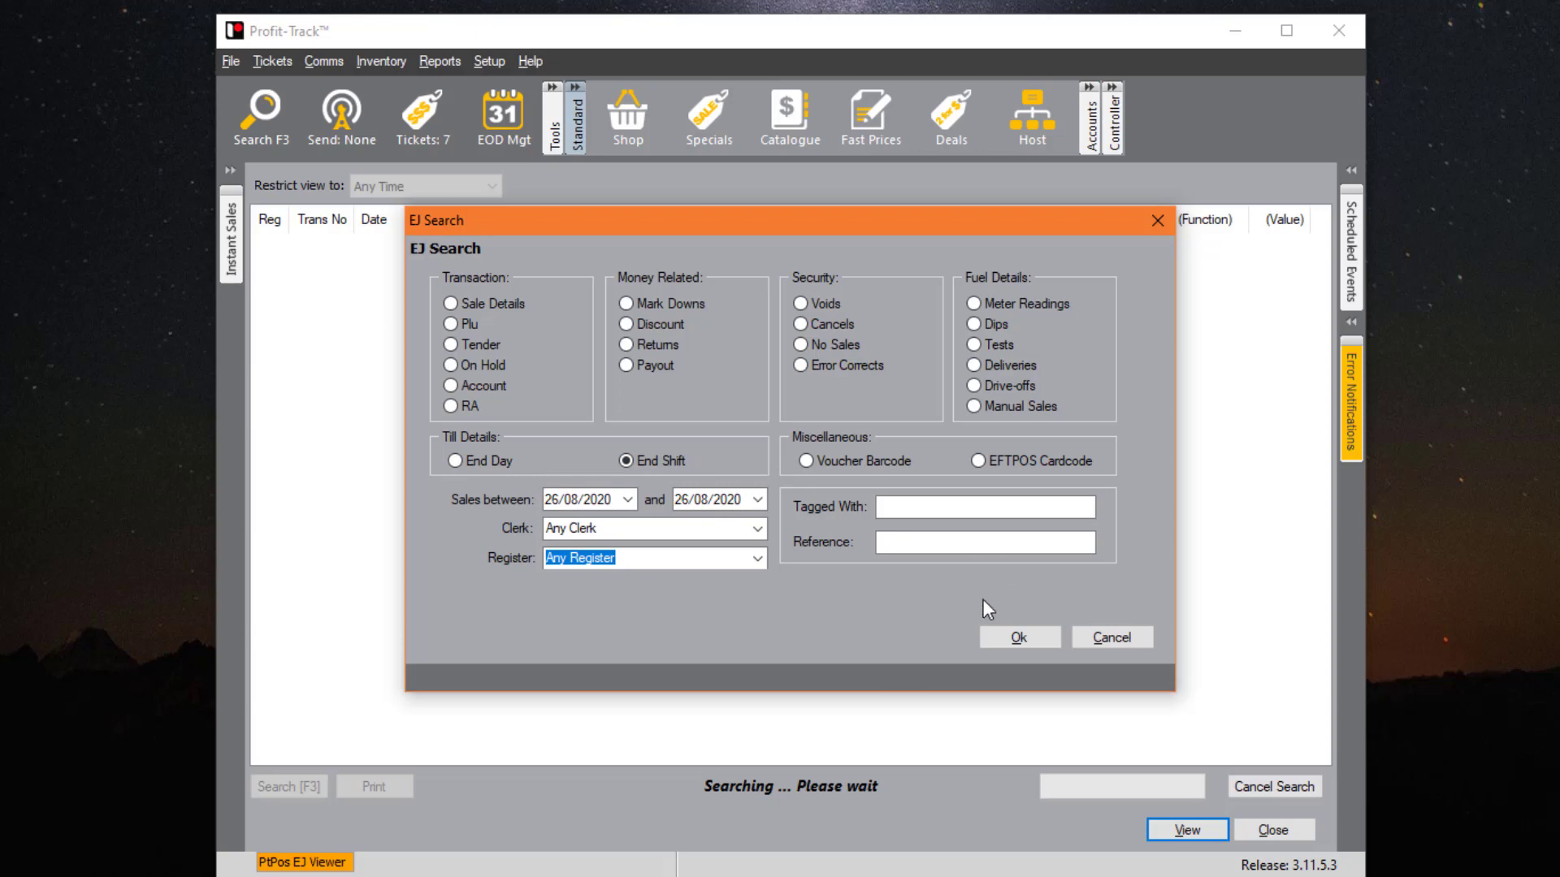
click(1110, 638)
click(329, 59)
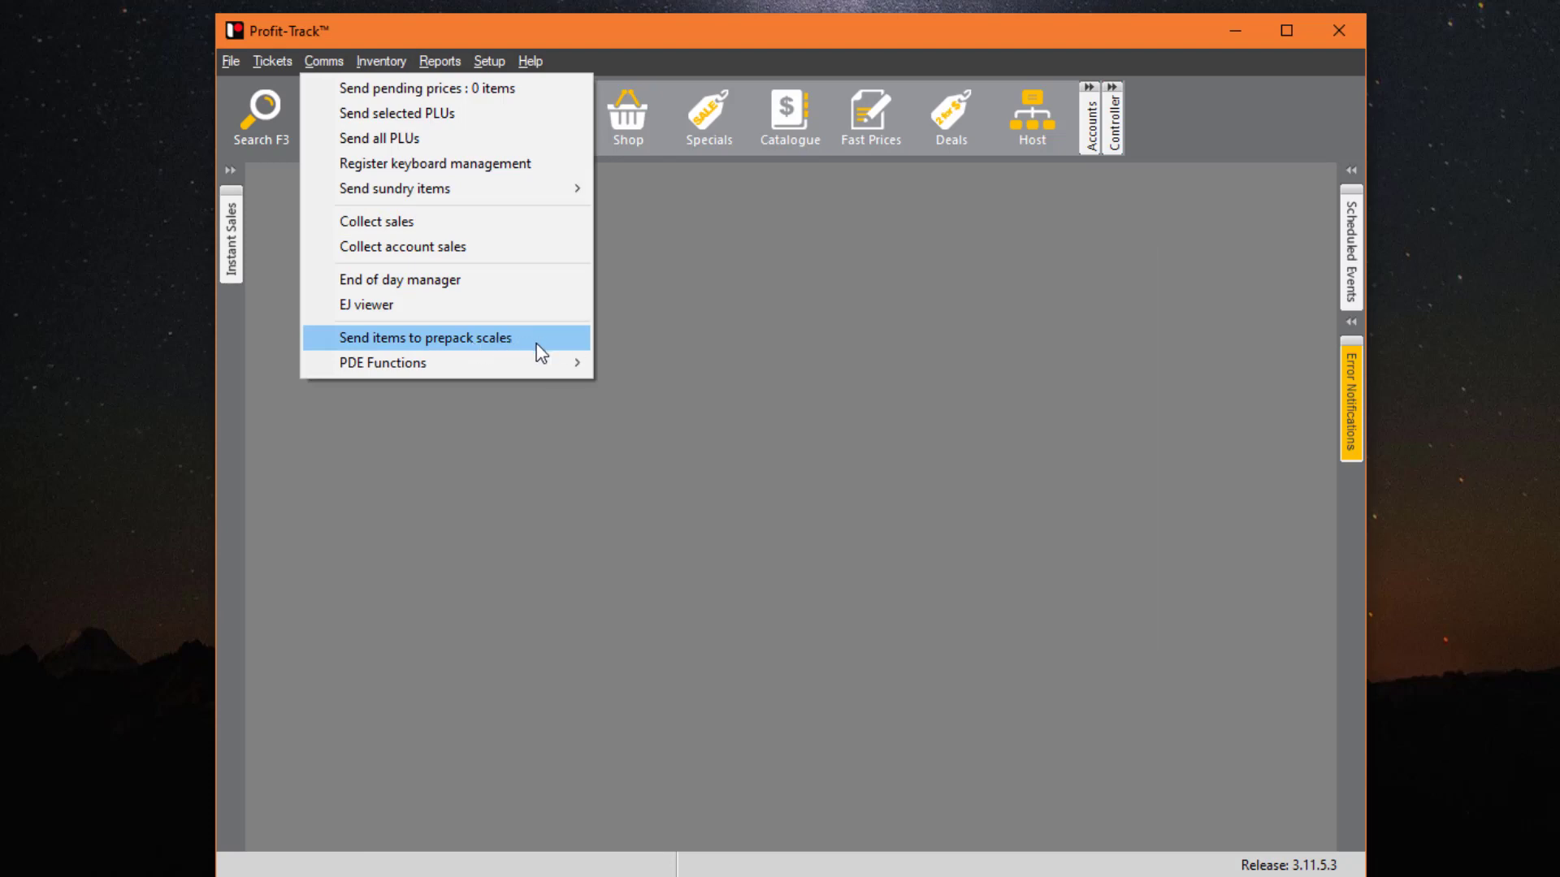
- Look over the Comms > PDE Functions submenu, then dismiss the menus
mouse_move(510, 364)
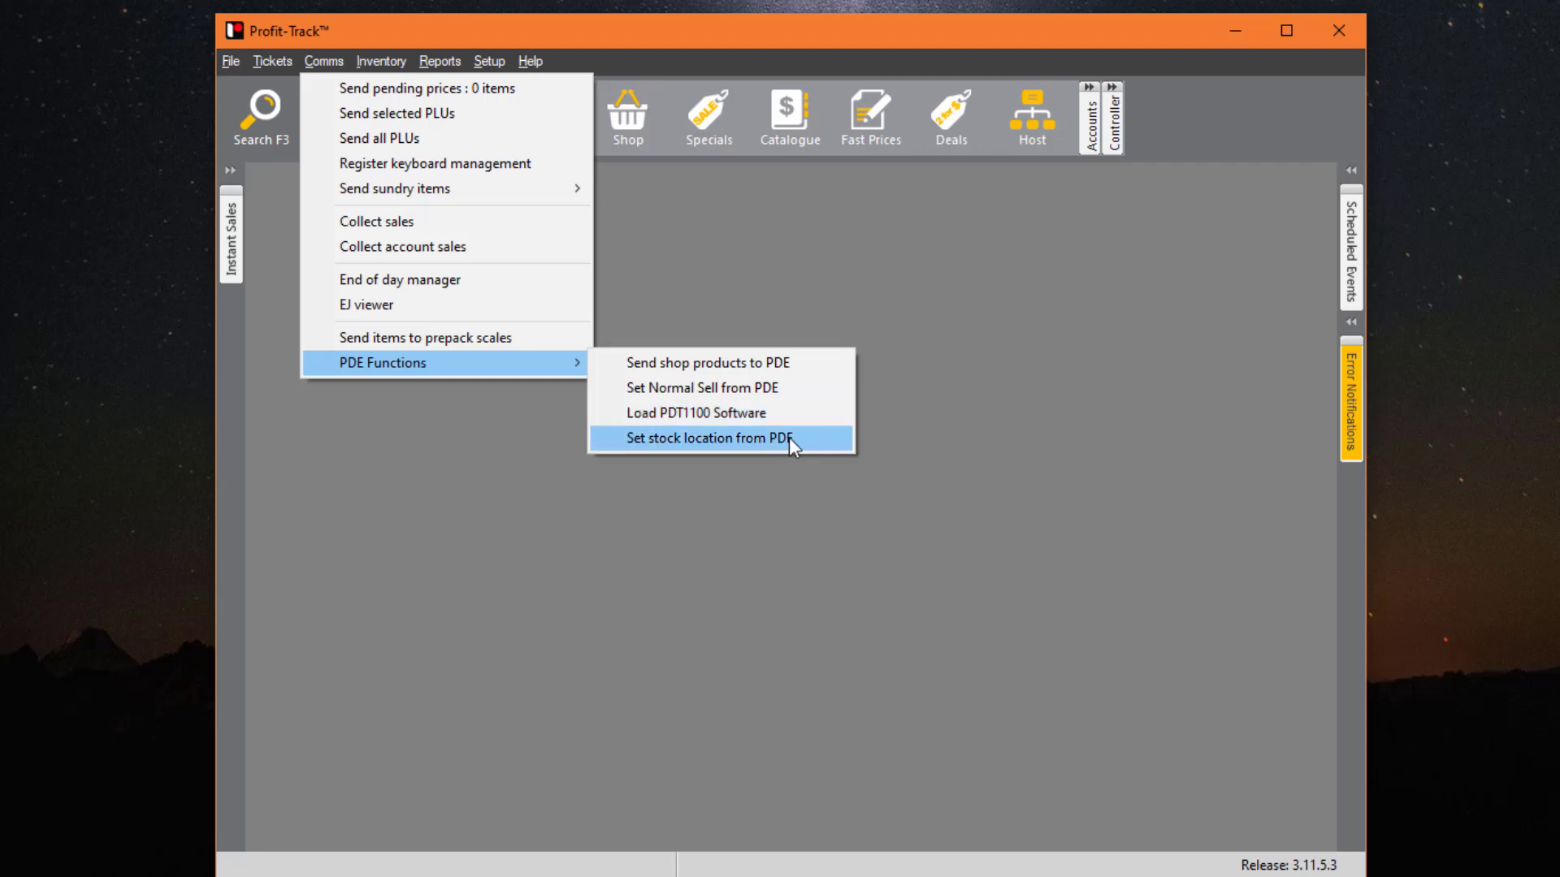
click(777, 328)
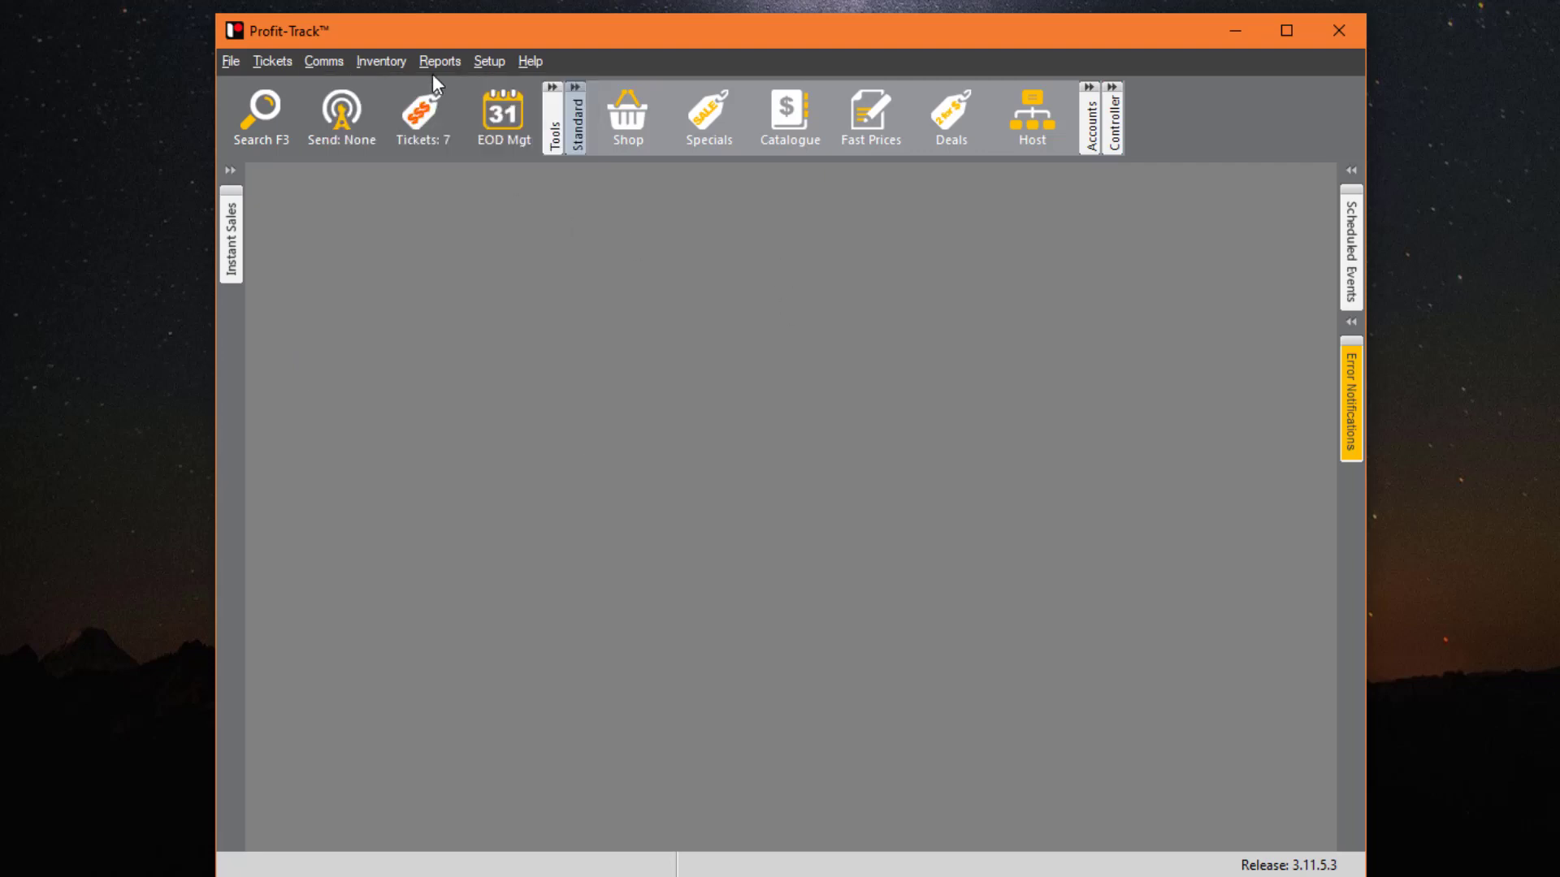
- Show the Inventory menu's options: order, goods received, stocktake, transfer and deletion management
click(393, 61)
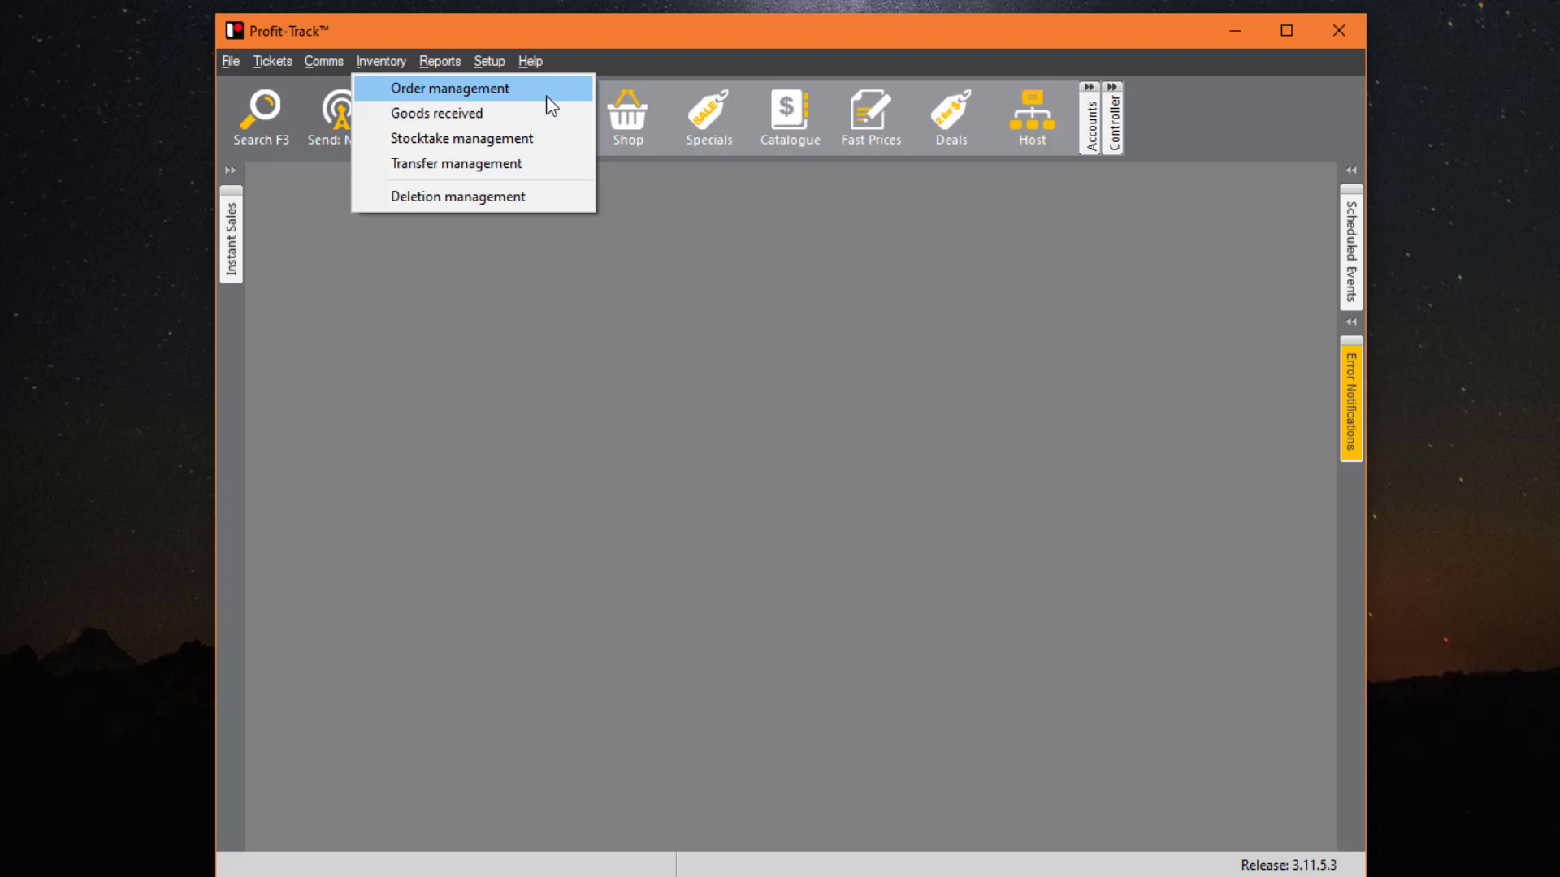
click(528, 192)
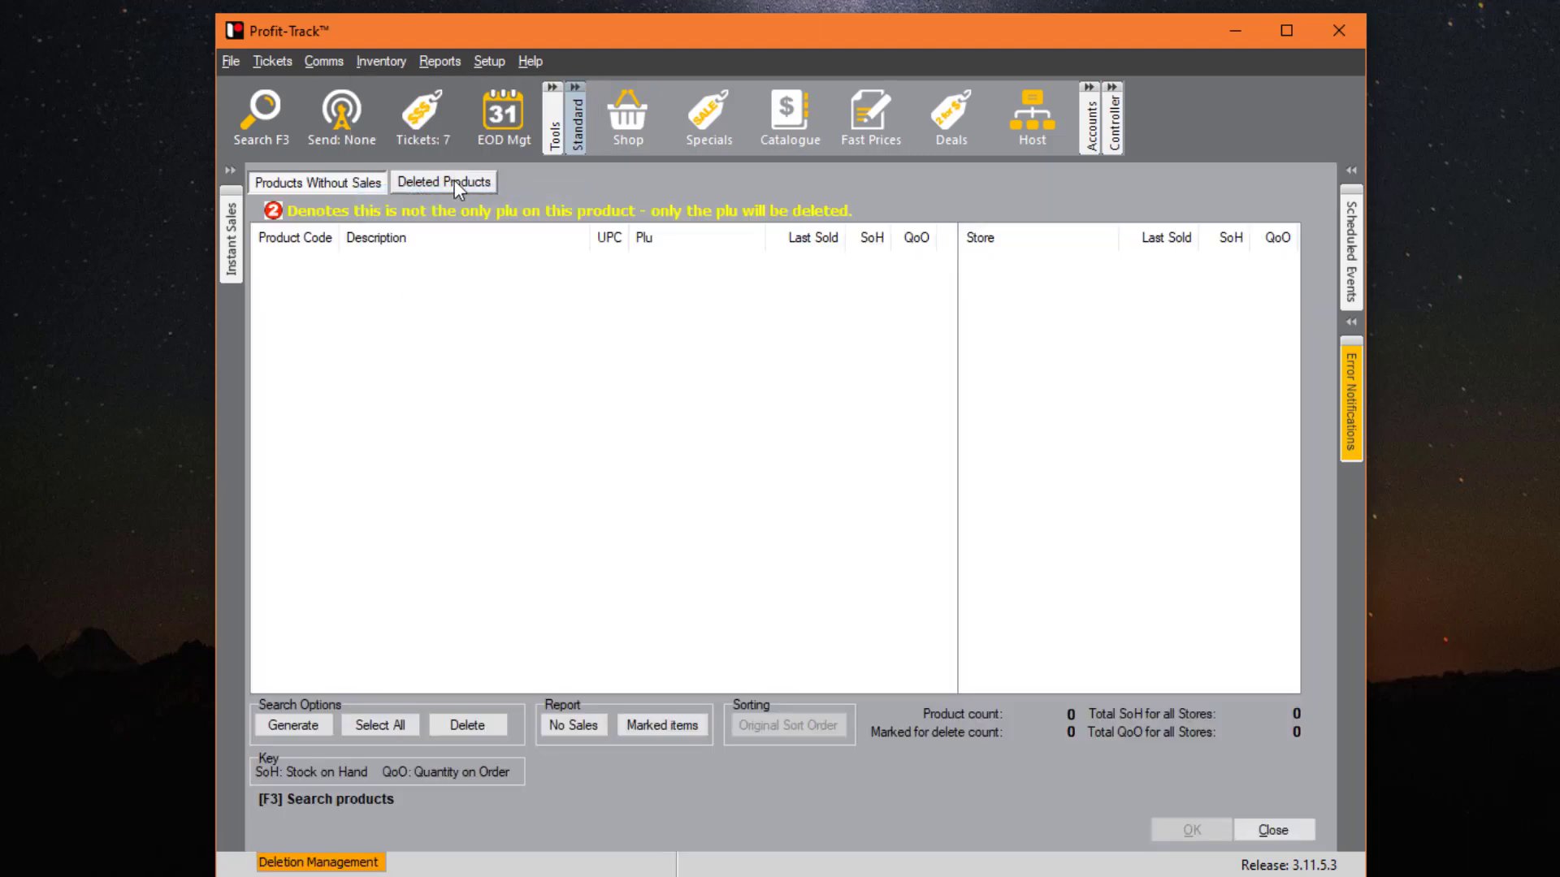
click(292, 723)
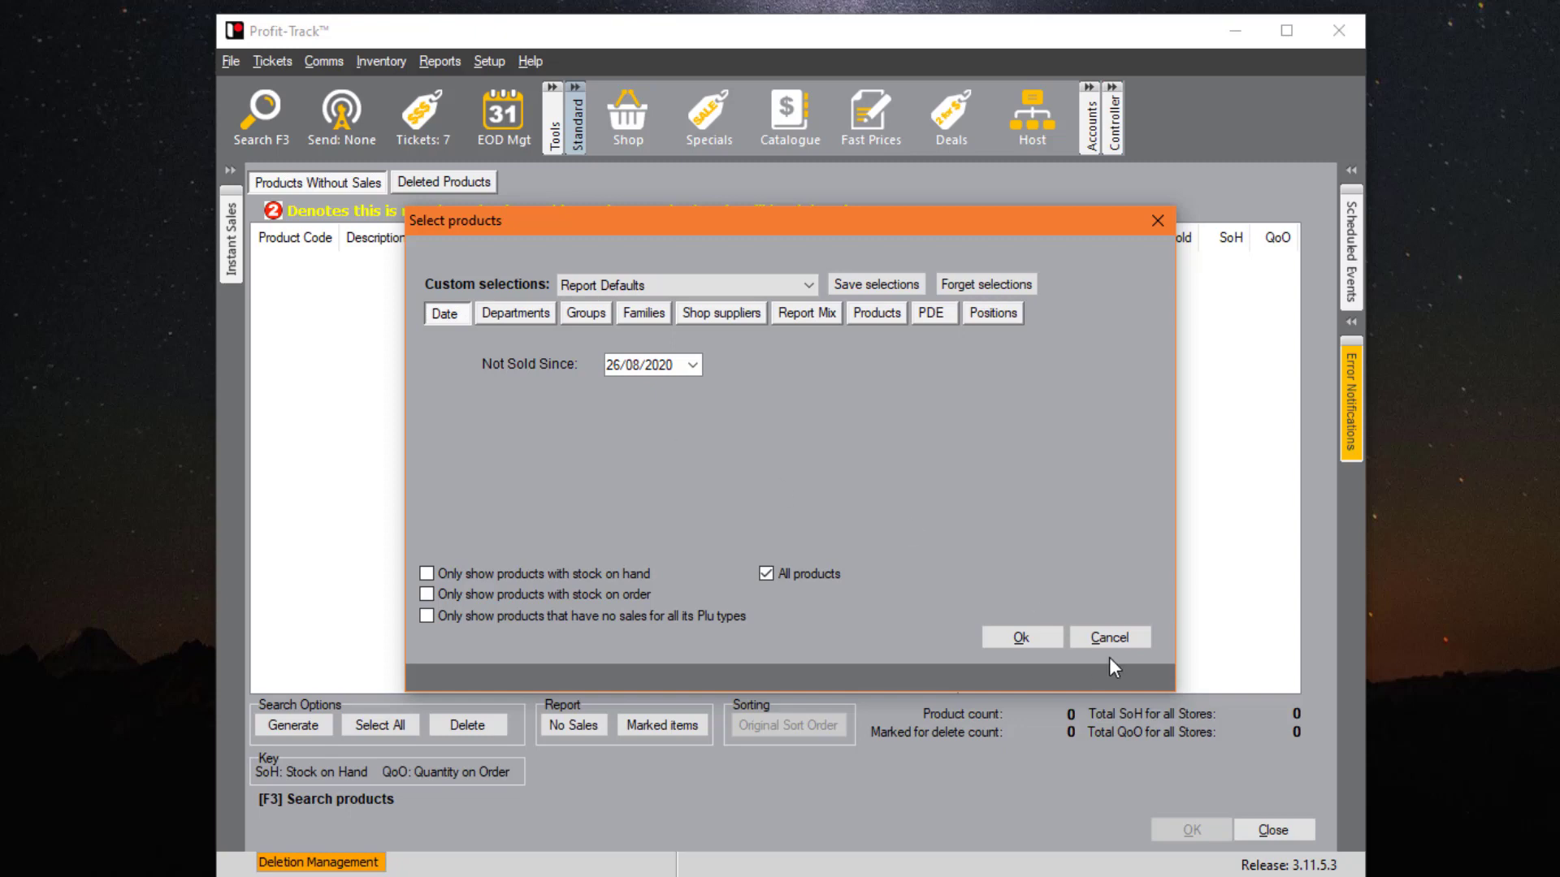
click(1112, 637)
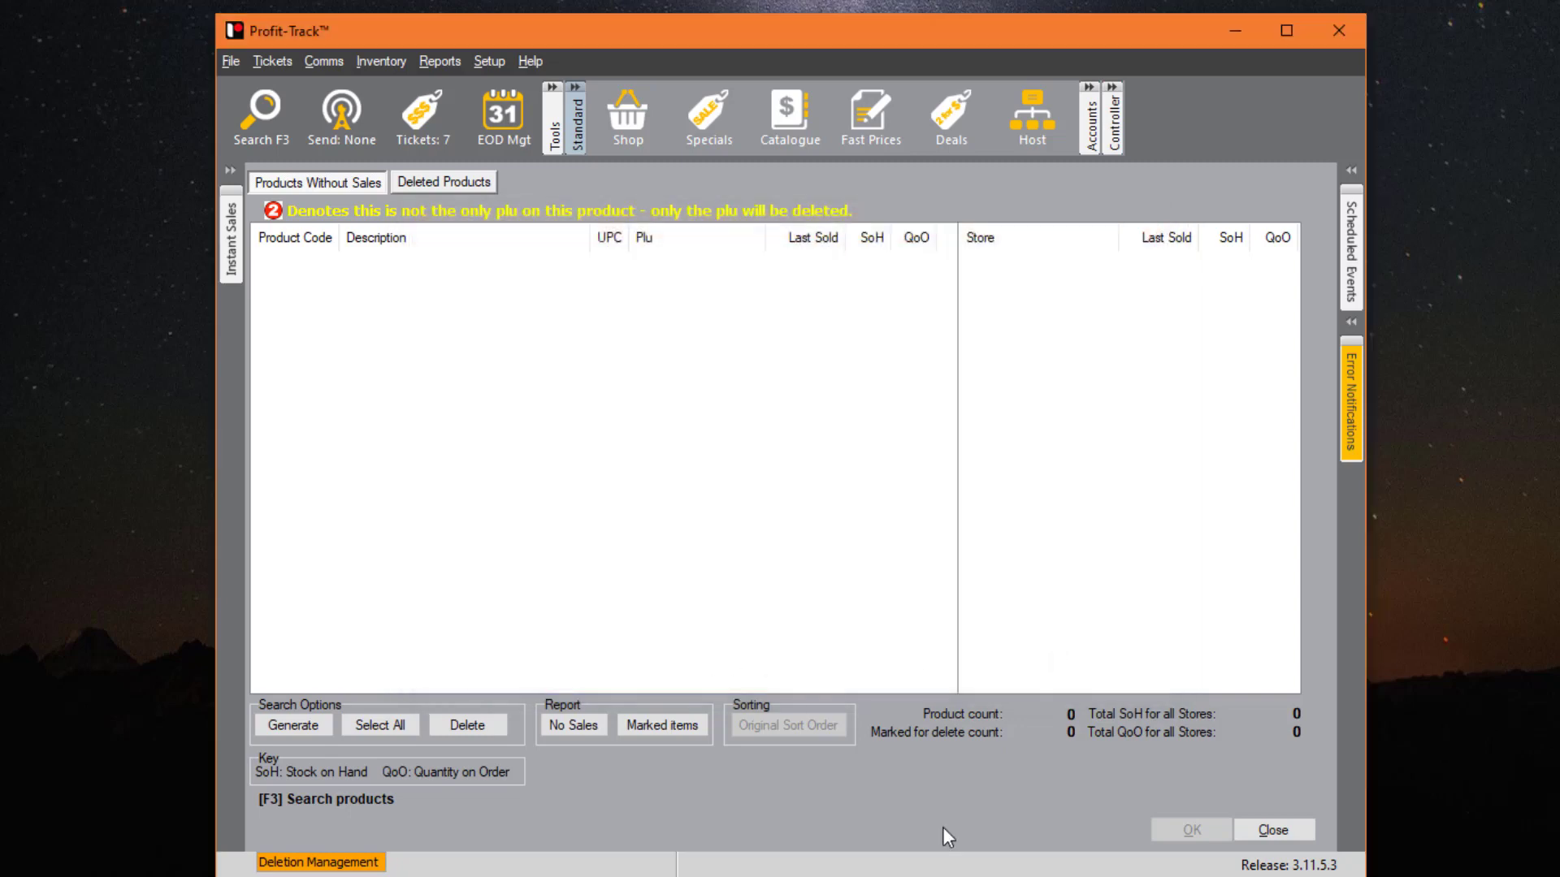
click(1273, 830)
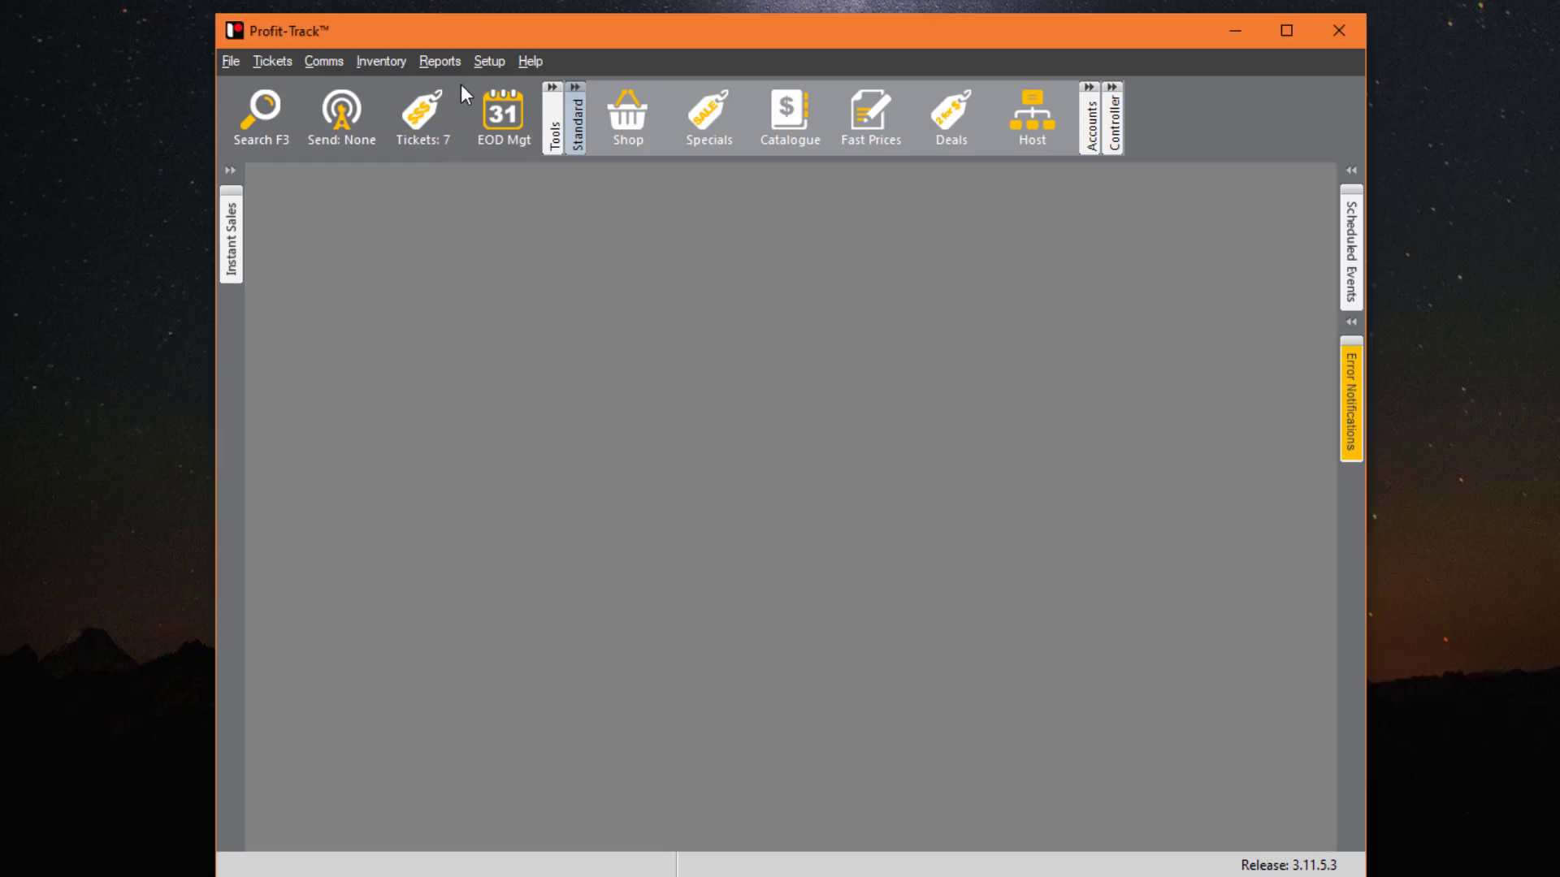
- Open the Product sales report options and check the 26/08/2020 start date in its calendar
click(443, 60)
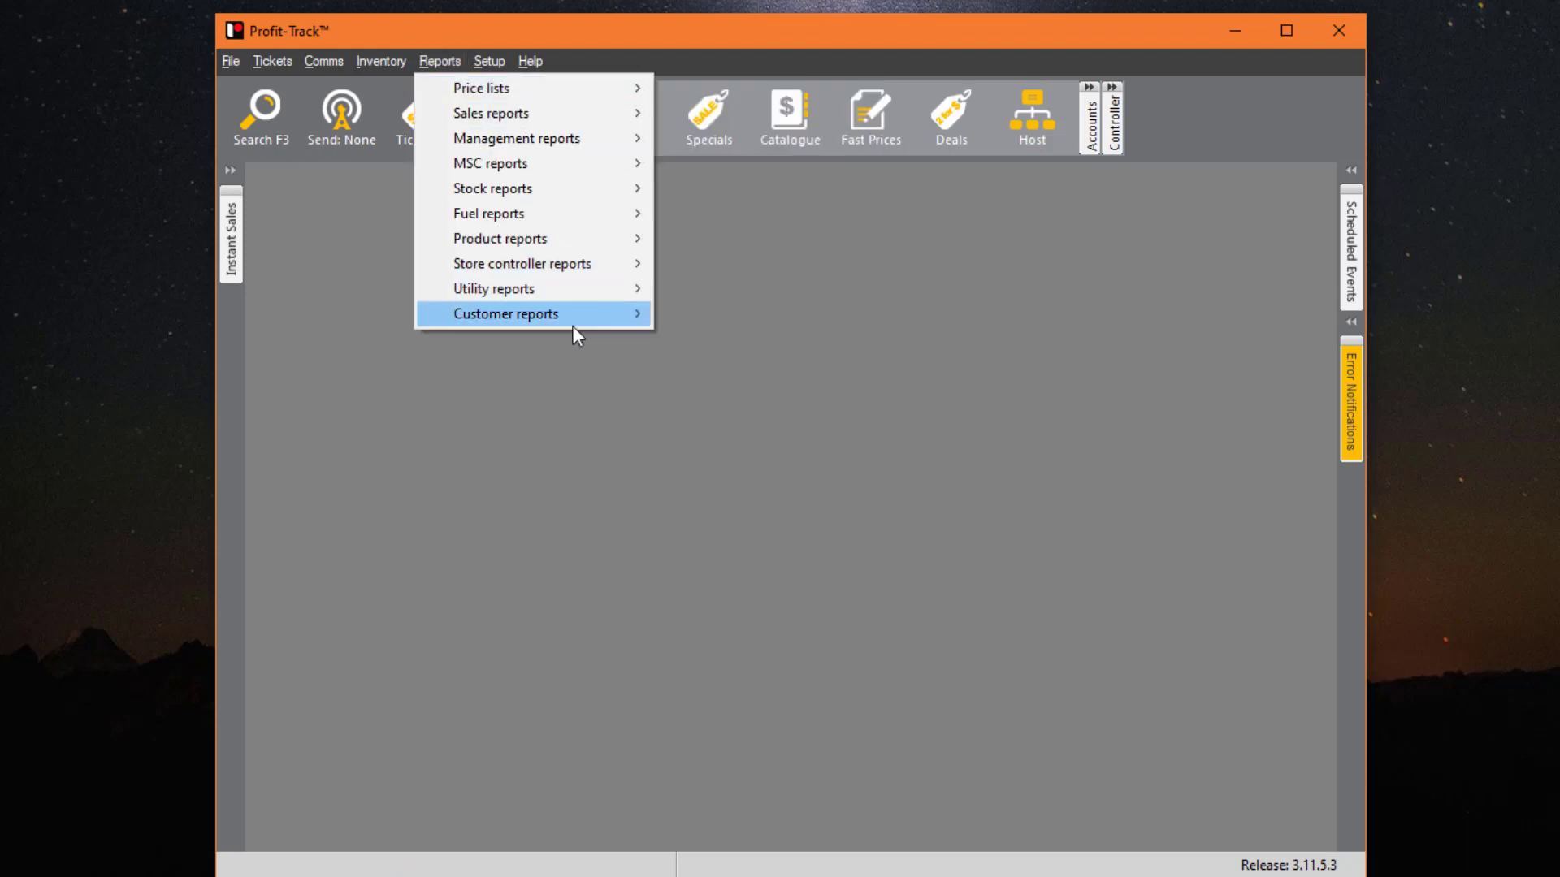
mouse_move(587, 103)
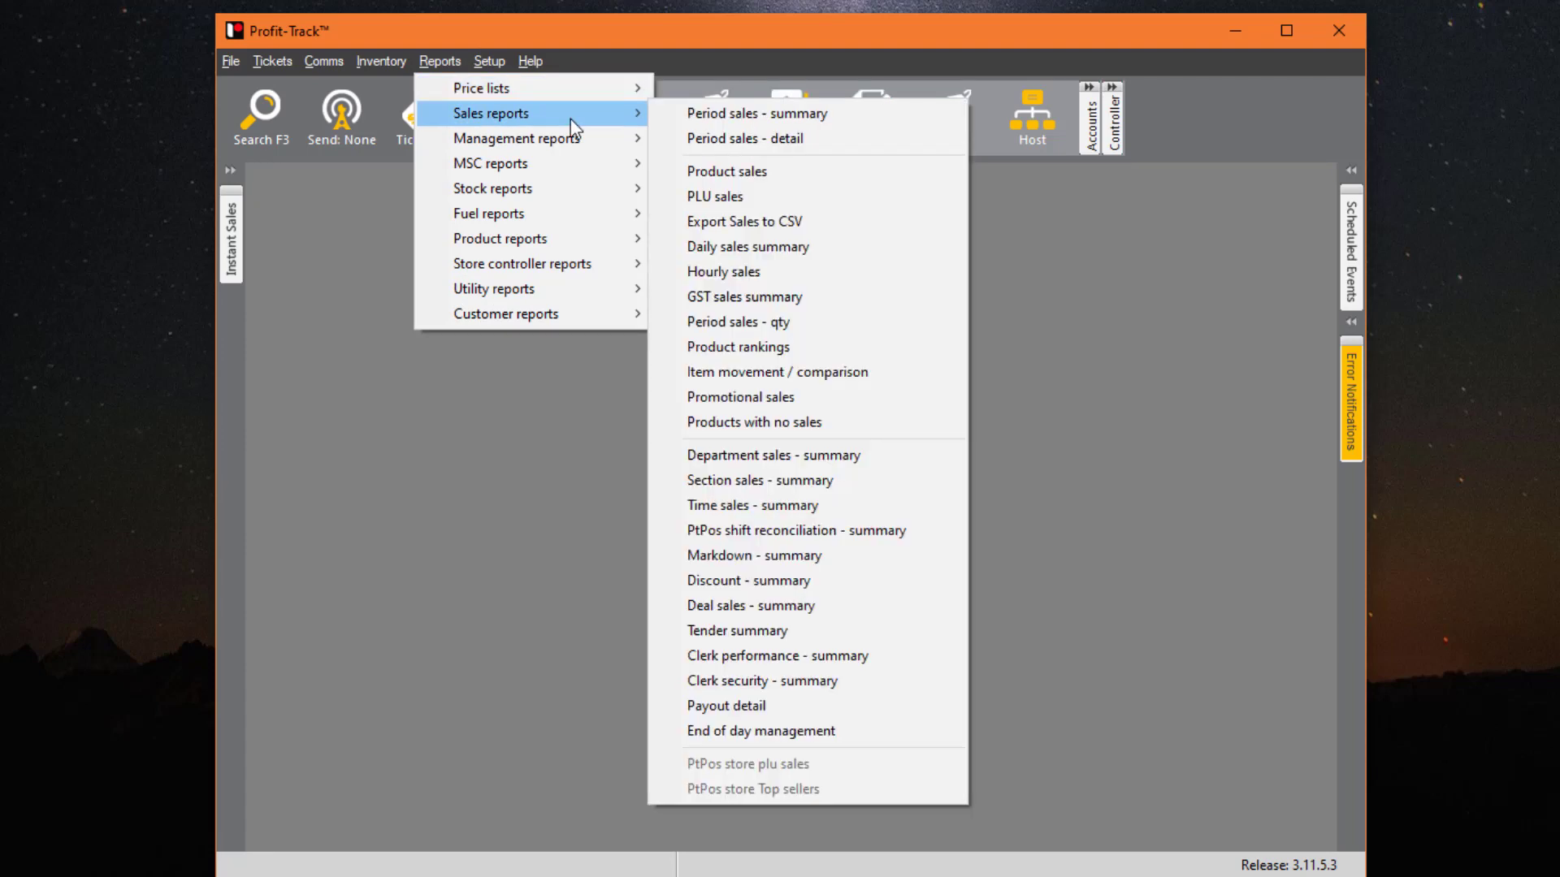
click(788, 168)
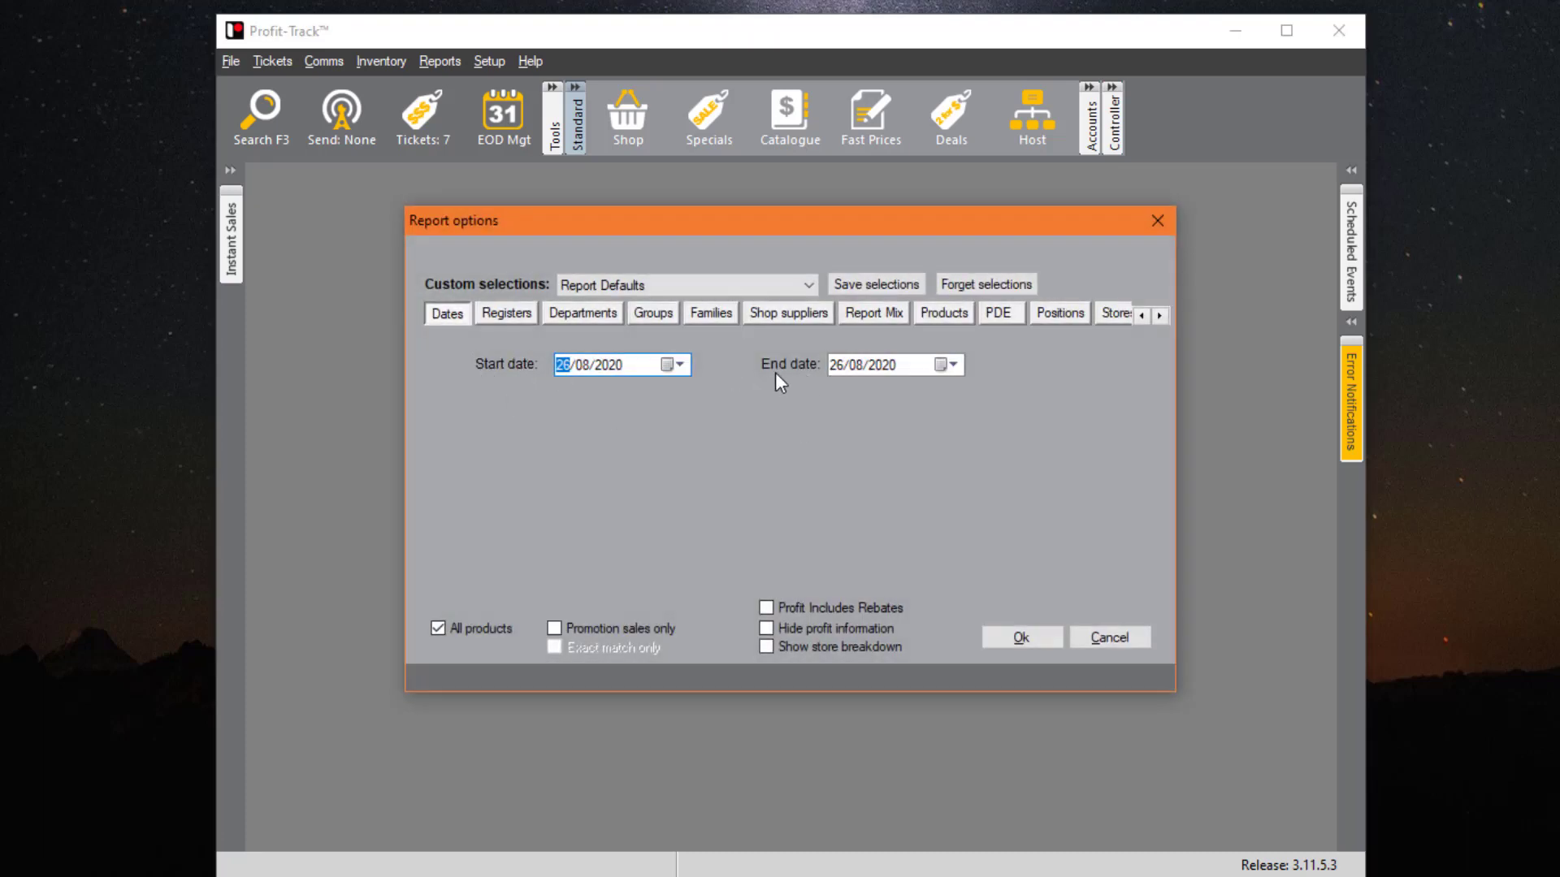
click(671, 364)
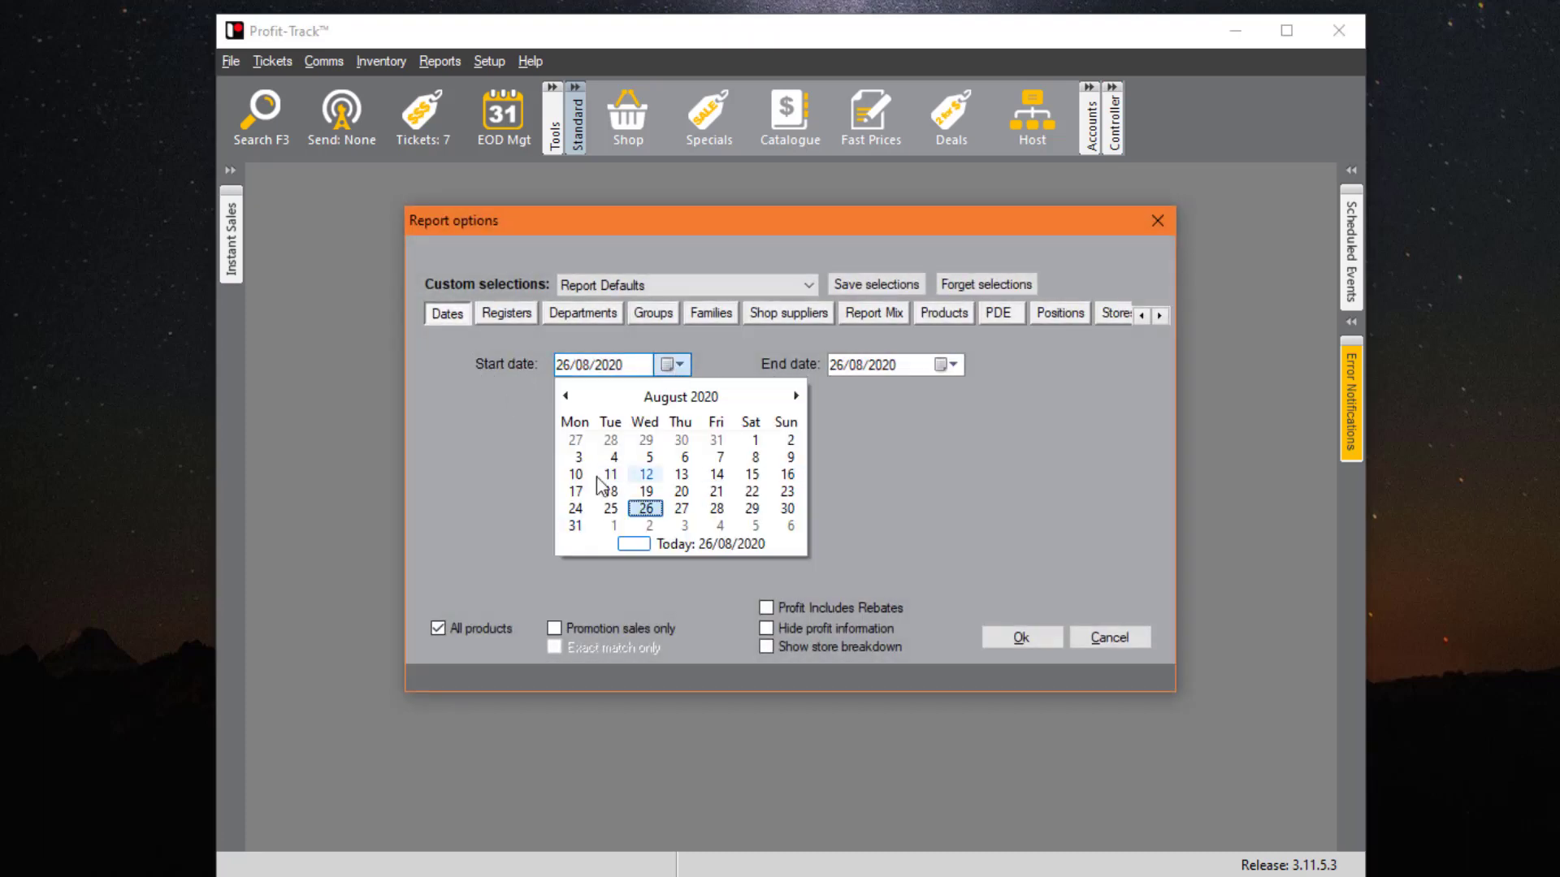
- Cancel the Product sales report, browse the Reports submenus, then view Setup's System settings
click(1109, 637)
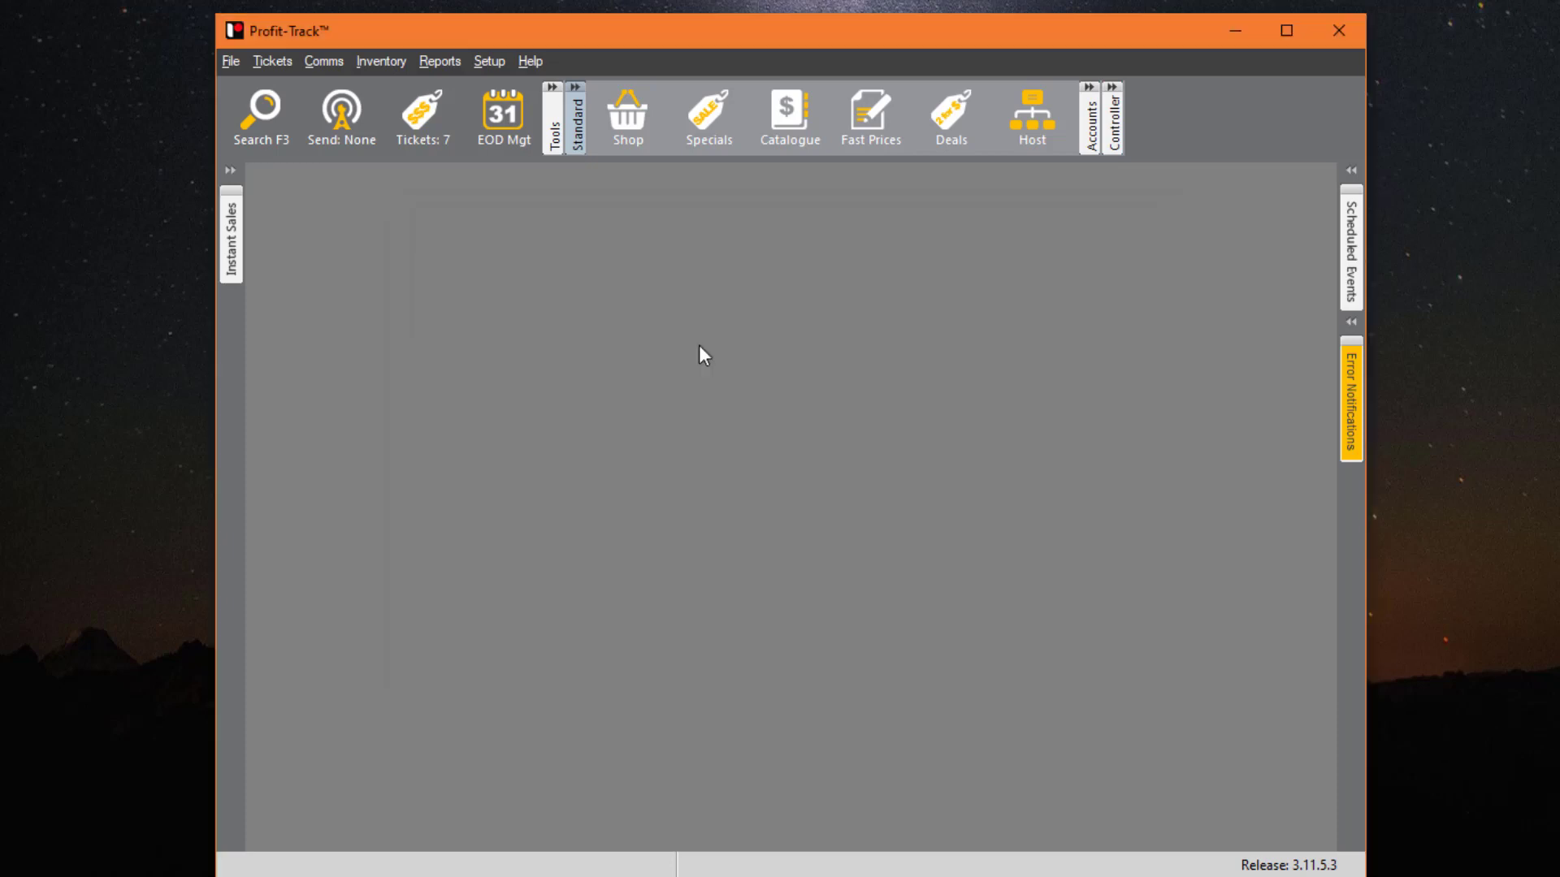
click(438, 62)
mouse_move(593, 154)
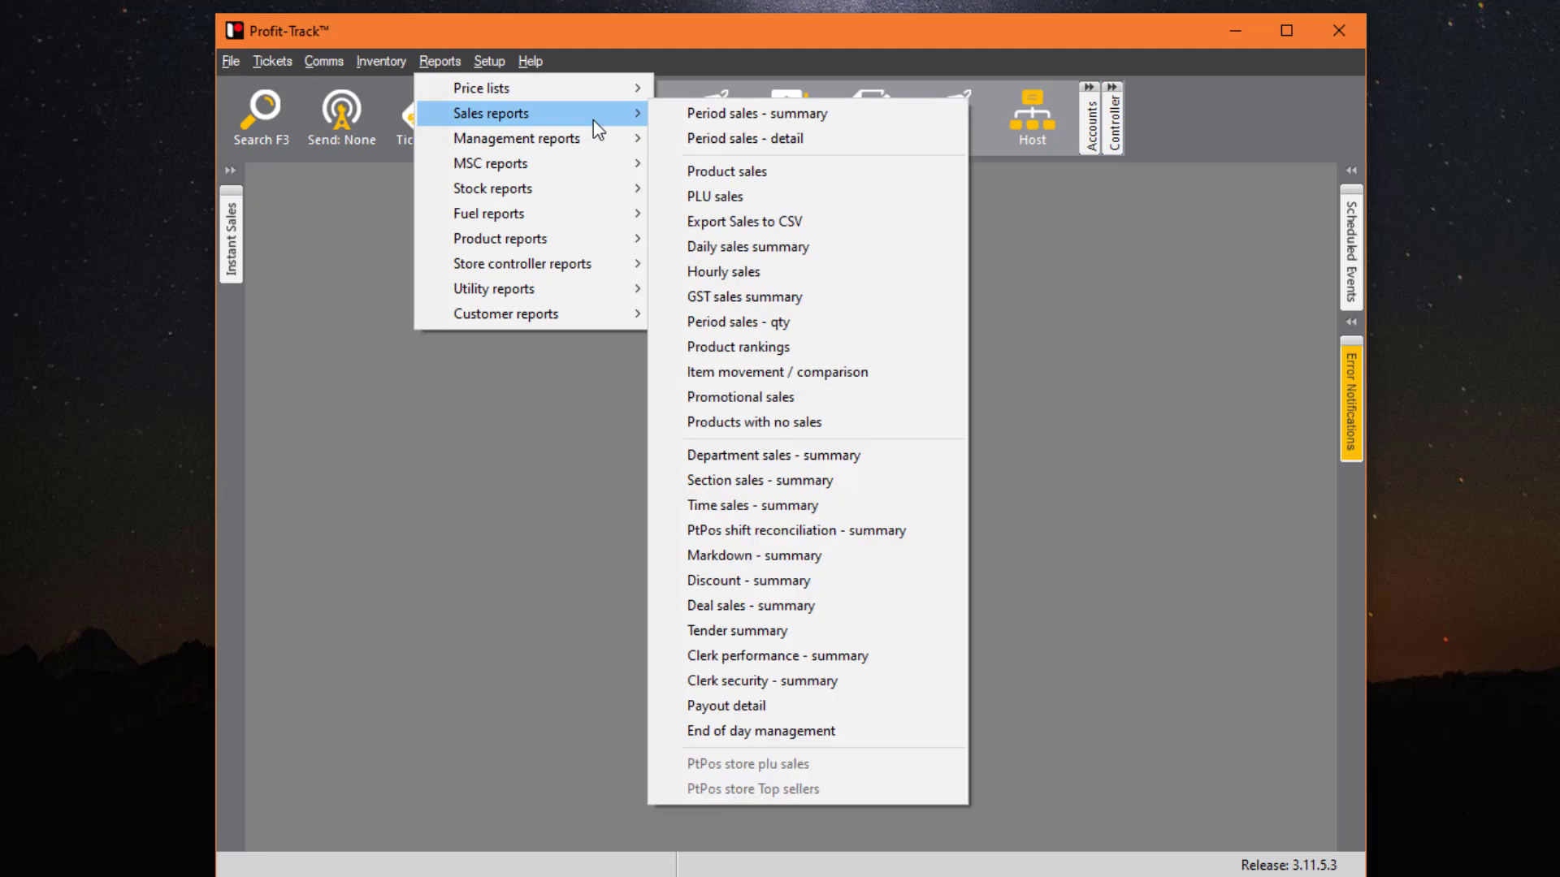
mouse_move(582, 254)
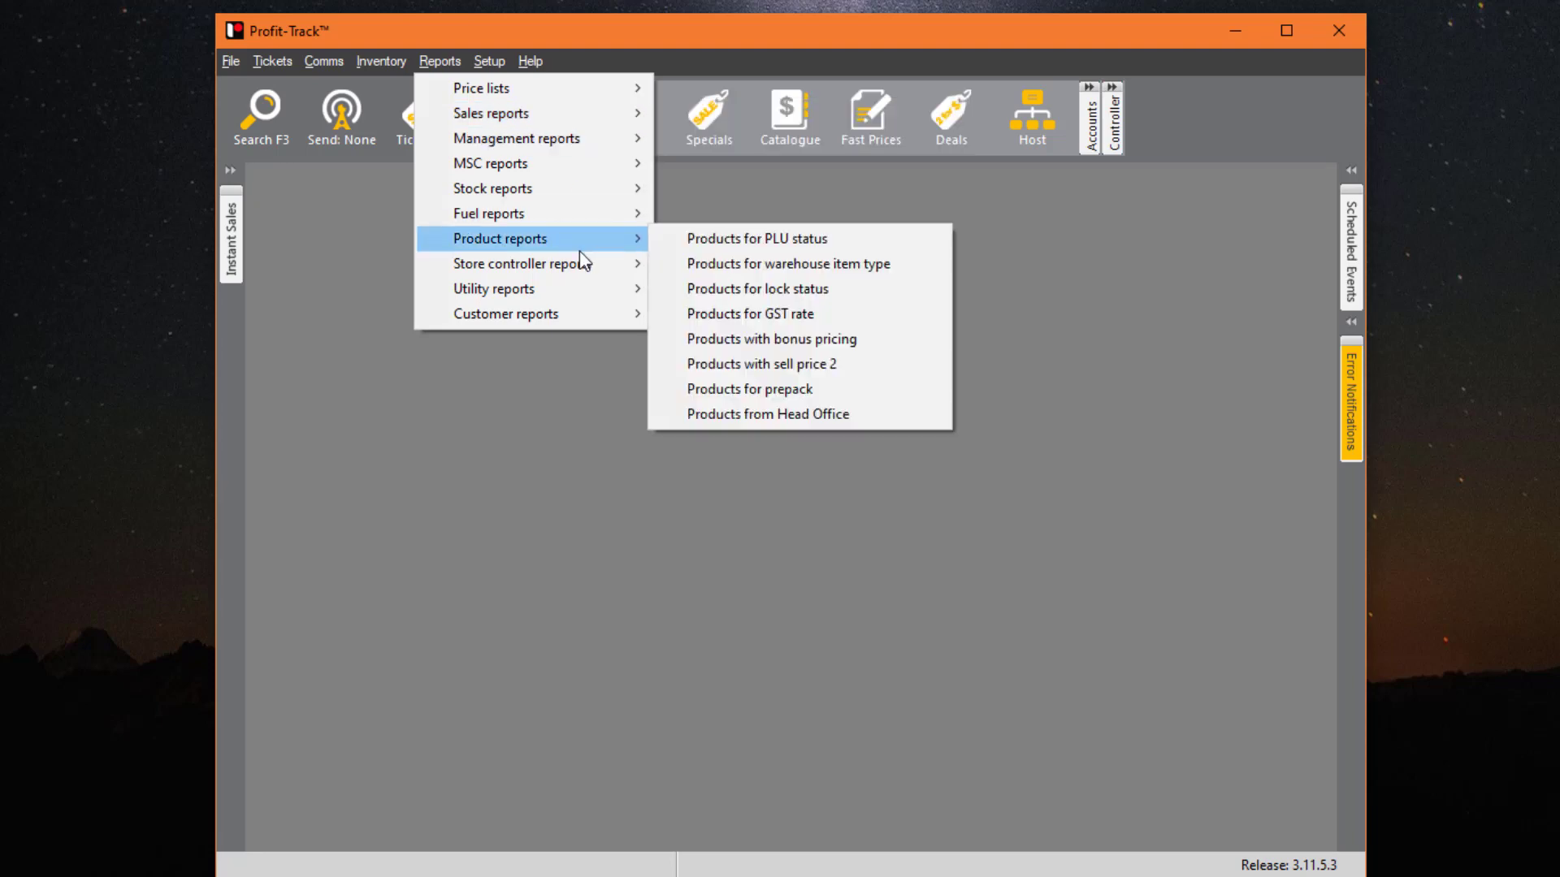
mouse_move(570, 223)
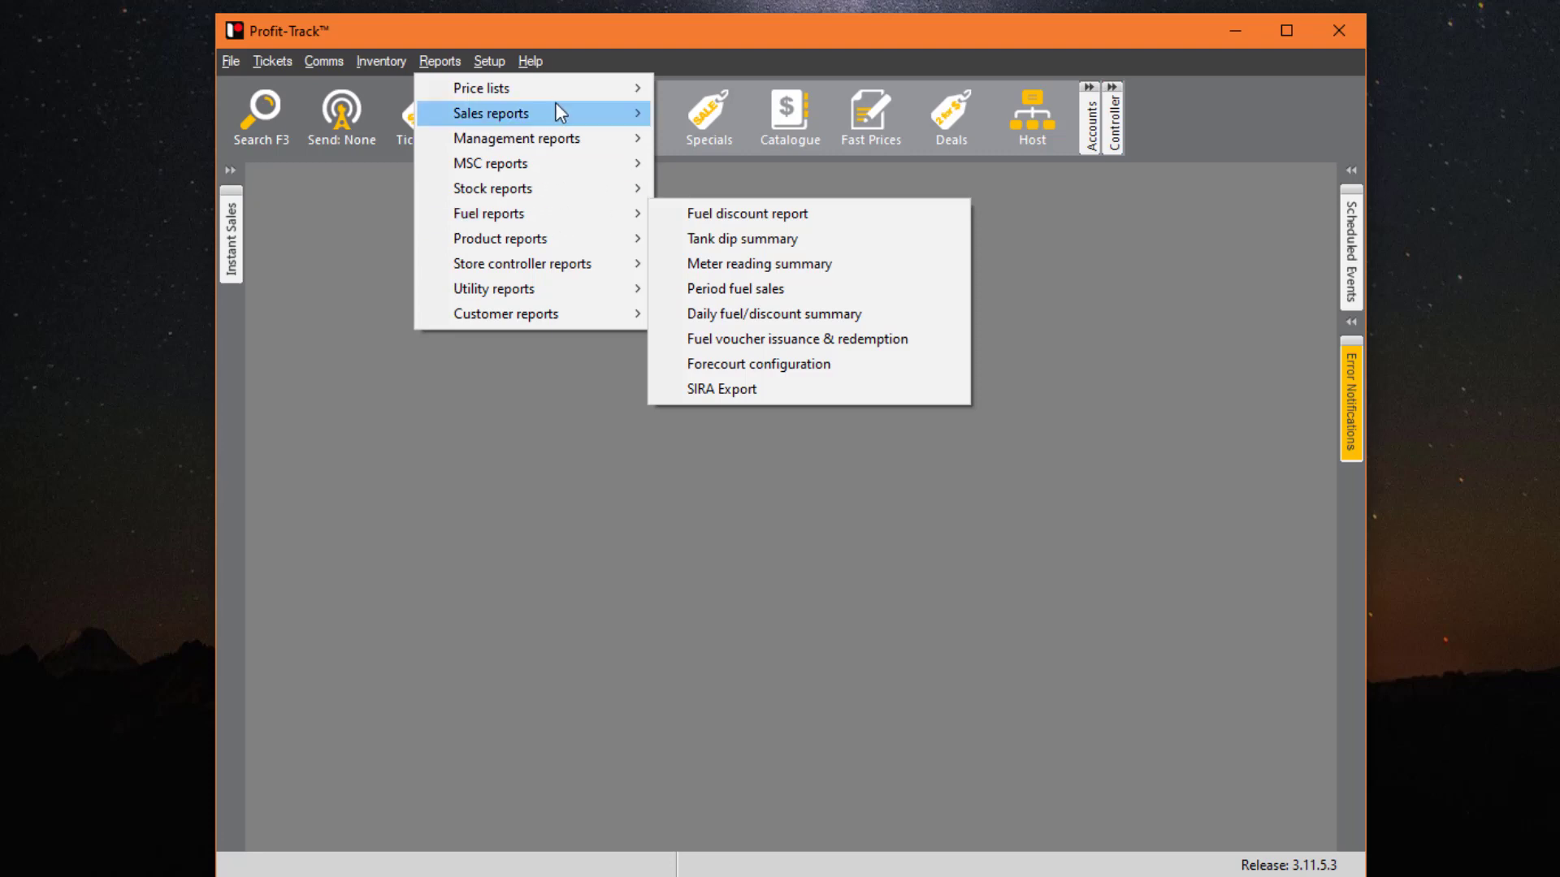
mouse_move(524, 114)
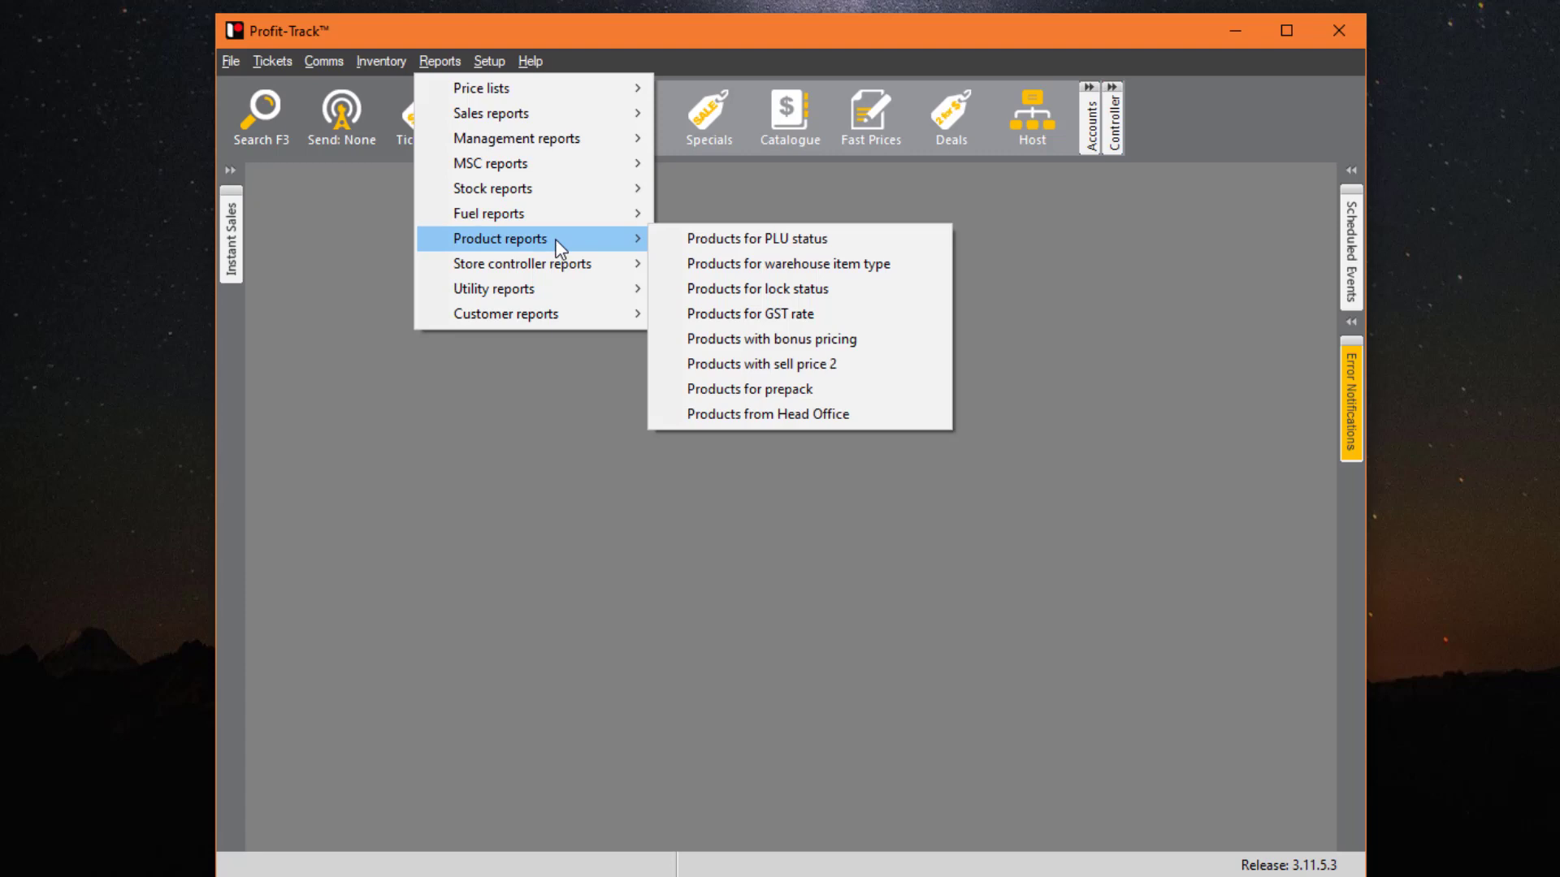
mouse_move(501, 55)
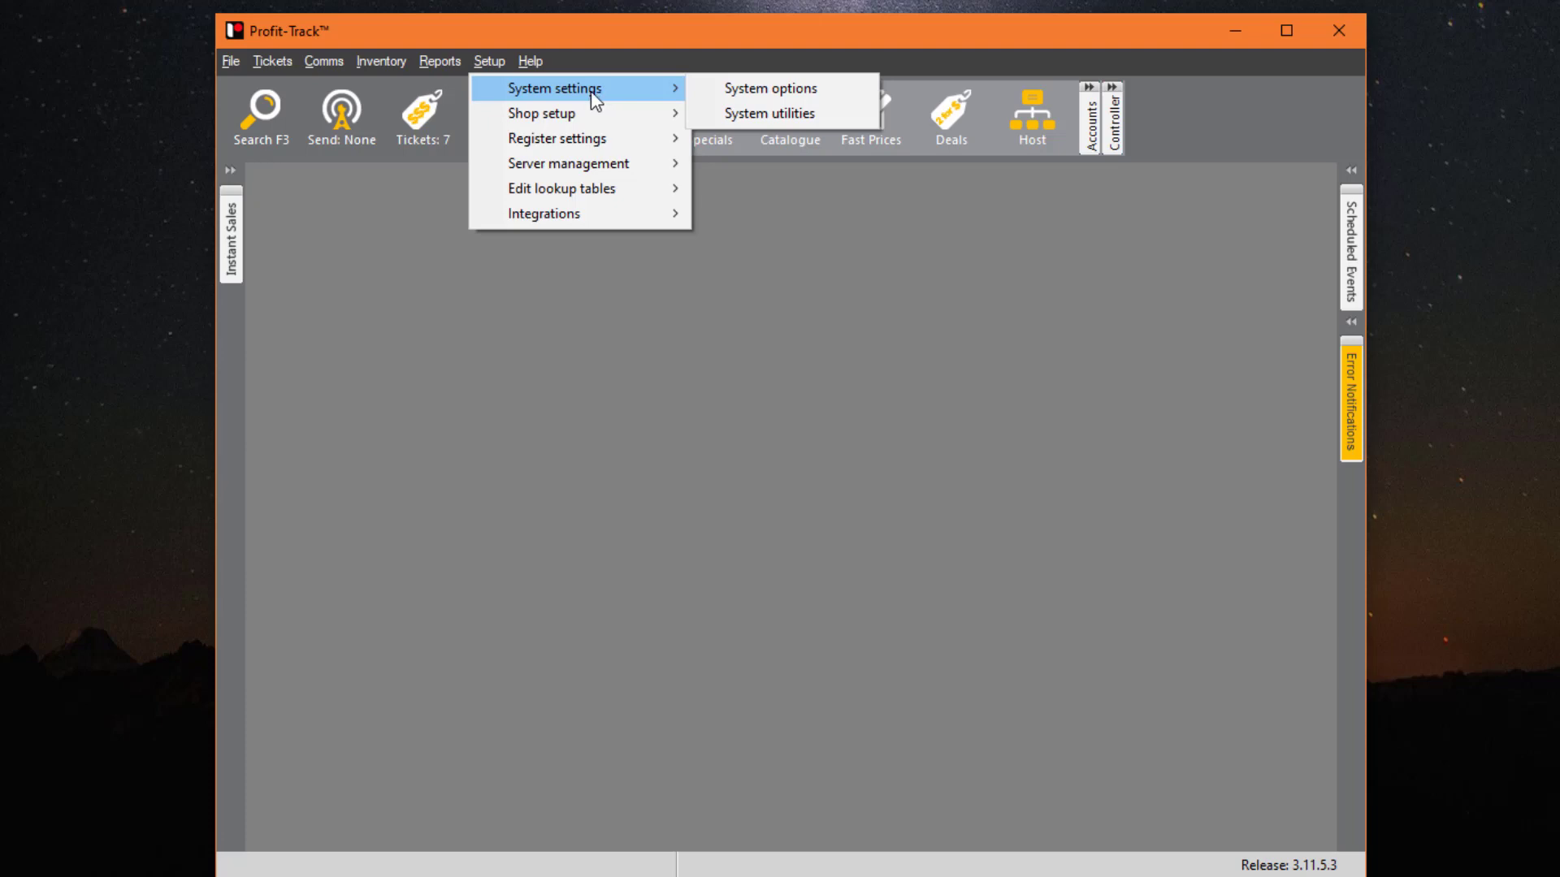
- Launch the Profit-Track help manual, then open the release notes from the Help menu
mouse_move(539, 63)
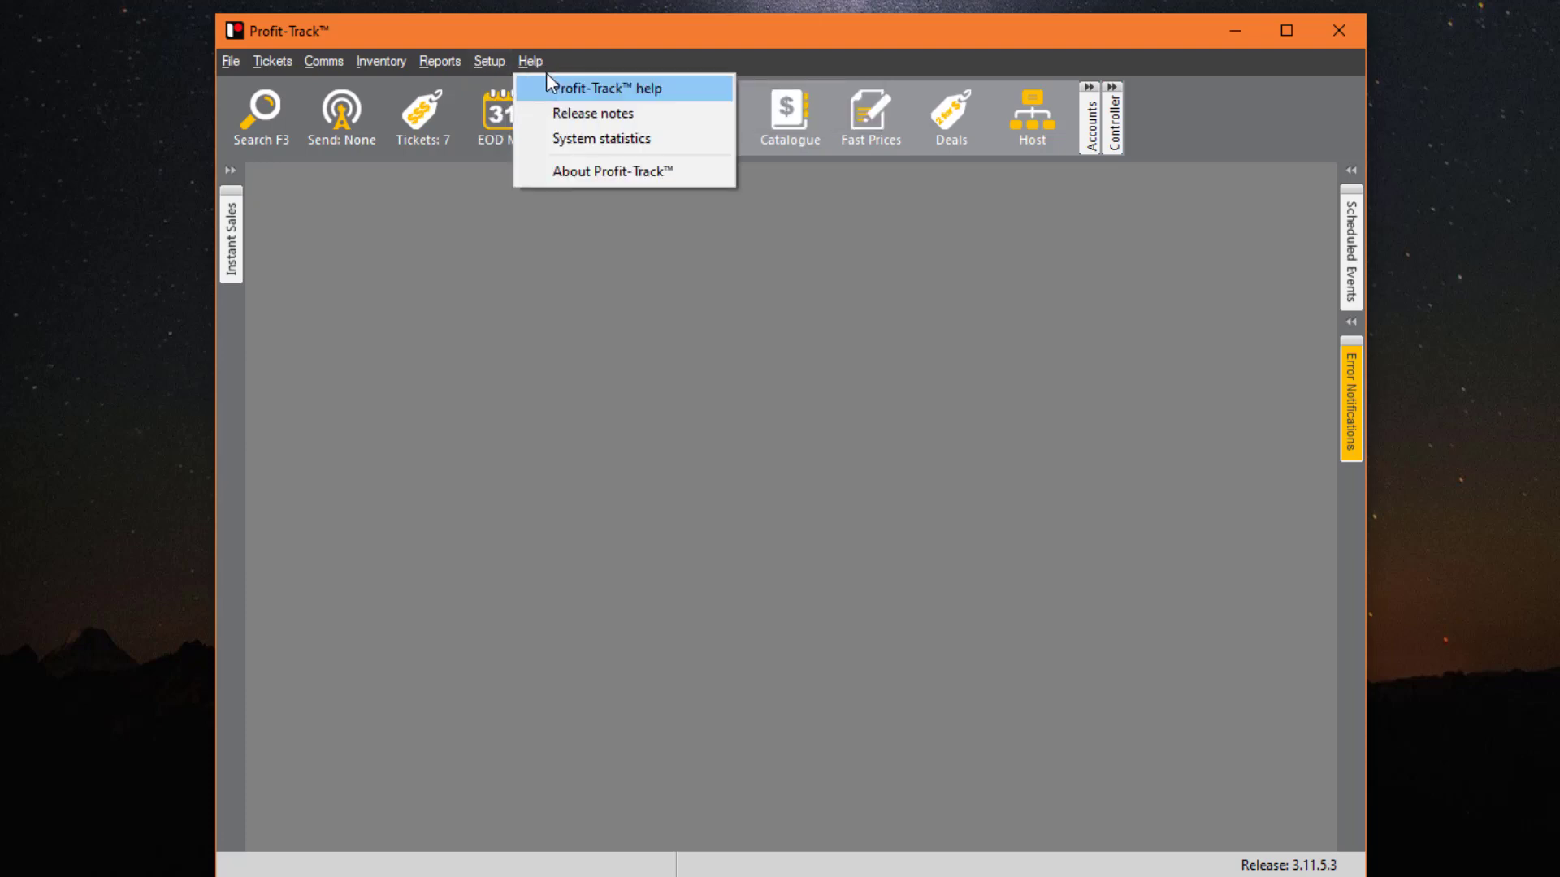
click(585, 91)
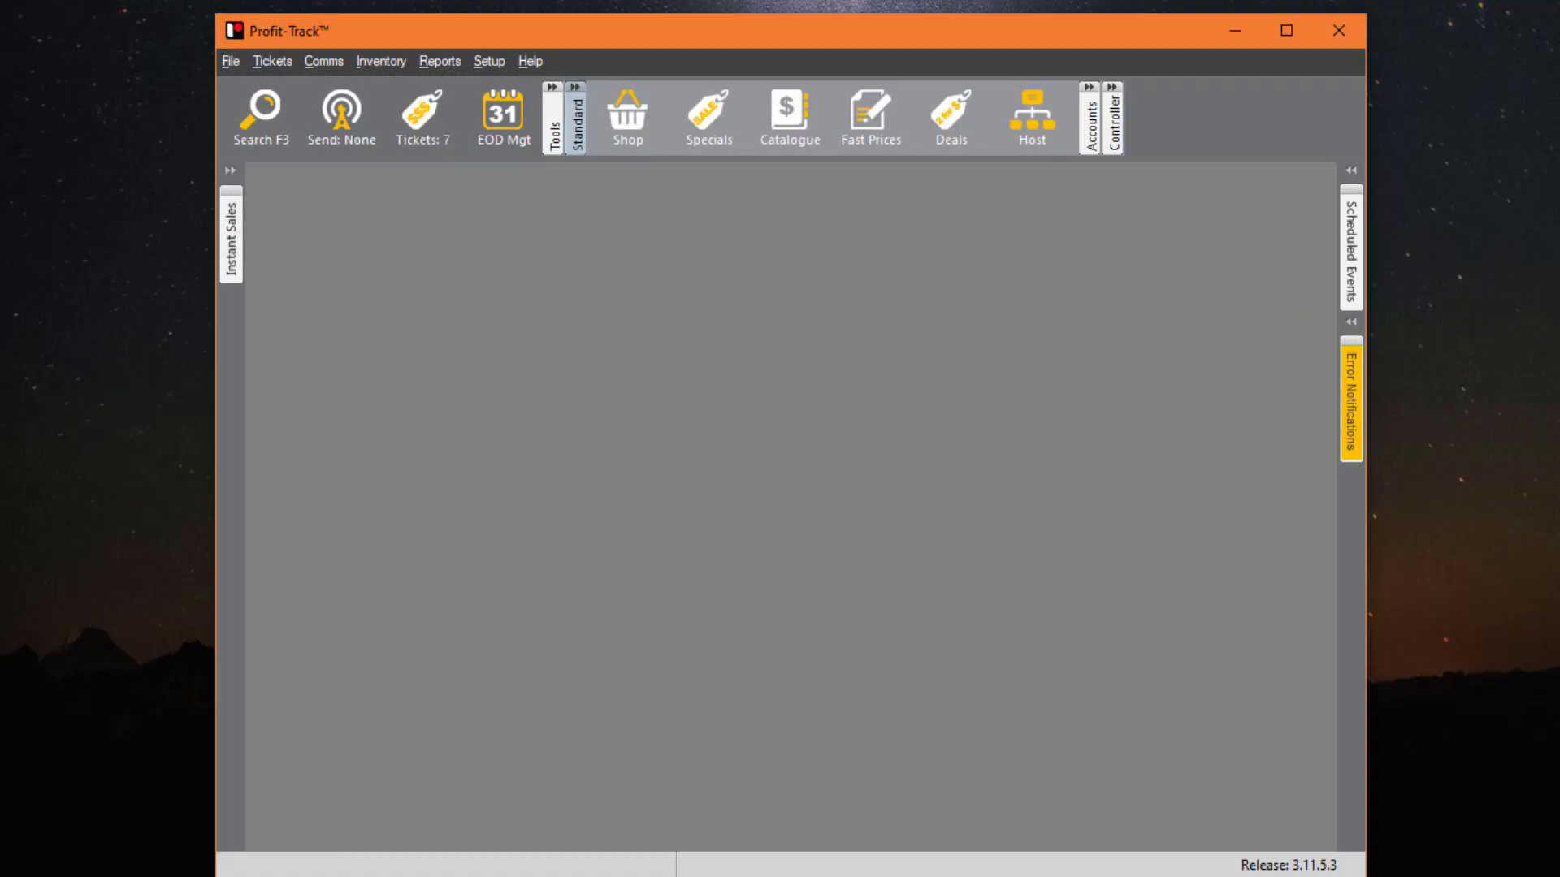
click(529, 61)
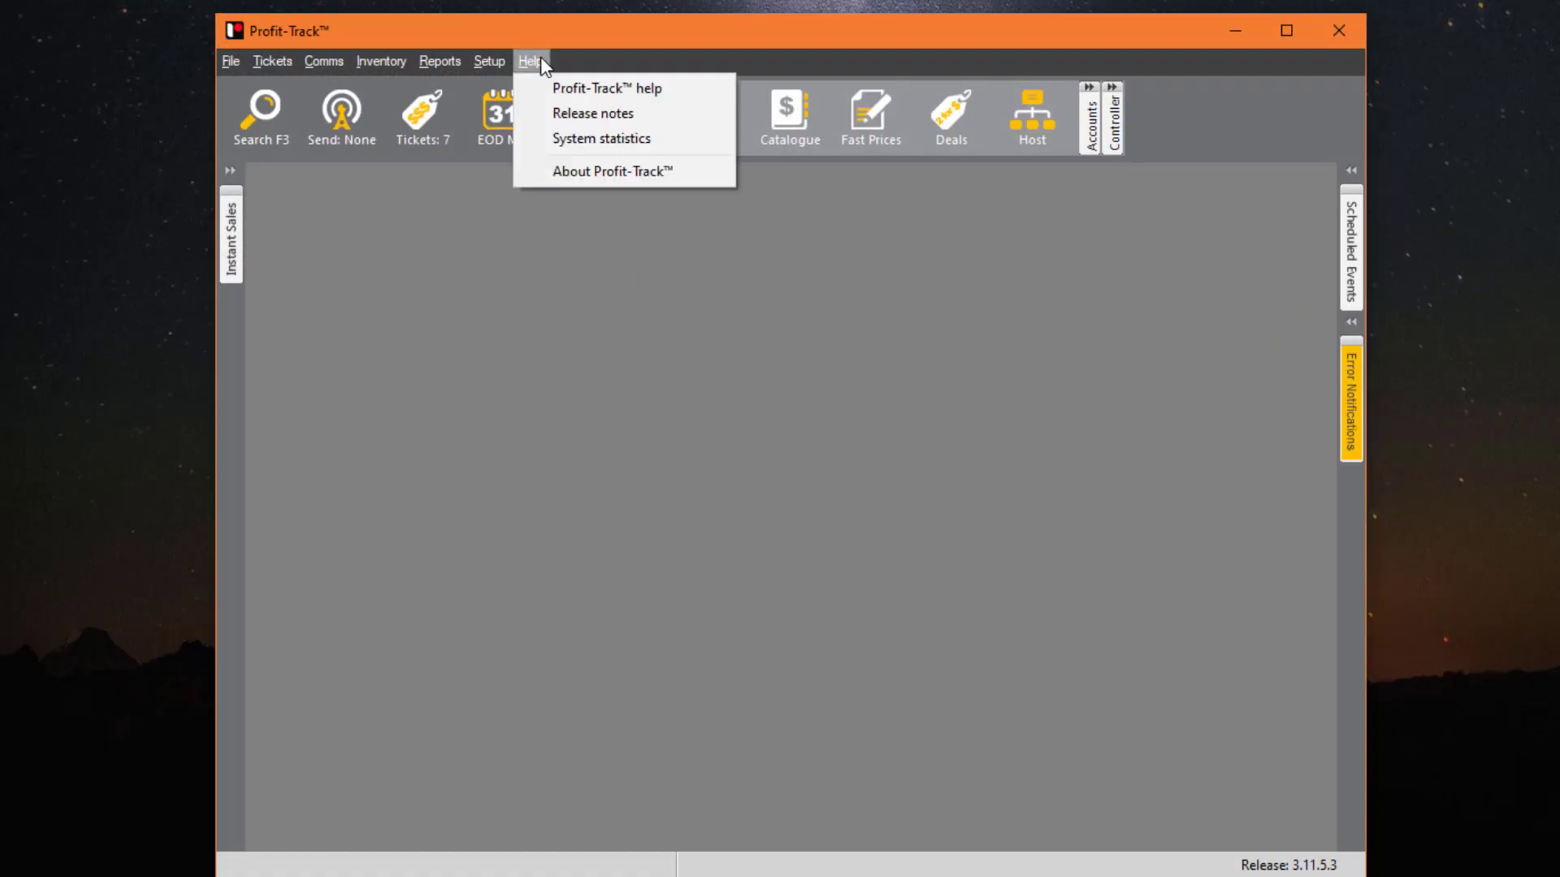
click(692, 115)
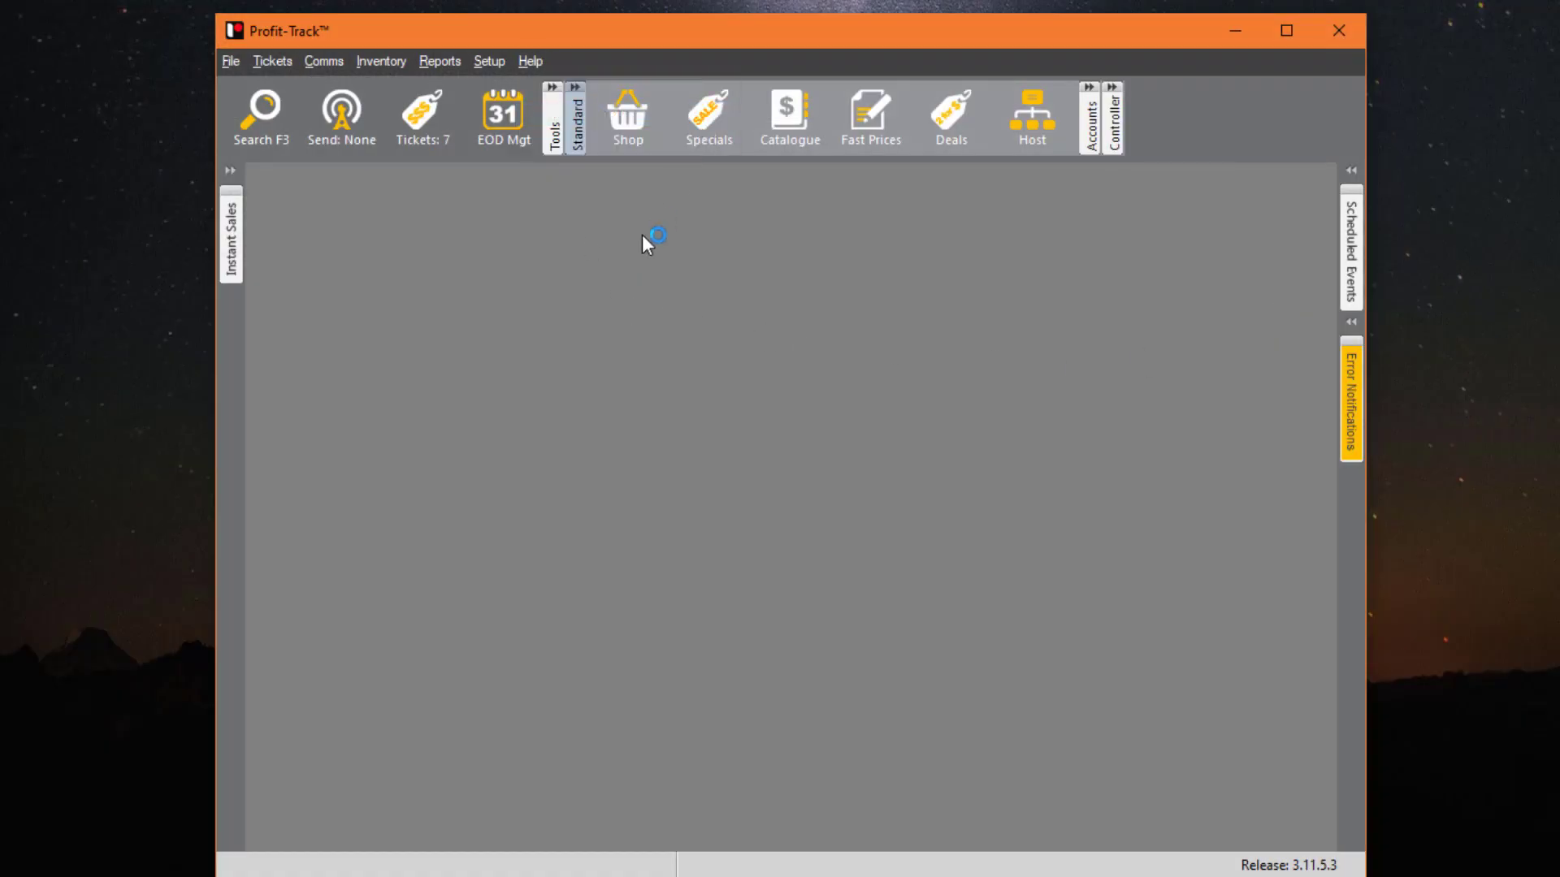
- Maximize the ReleaseNotes.html browser window and scroll through the 3.11.5 and 3.11.3 feature notes
drag(0, 211, 503, 7)
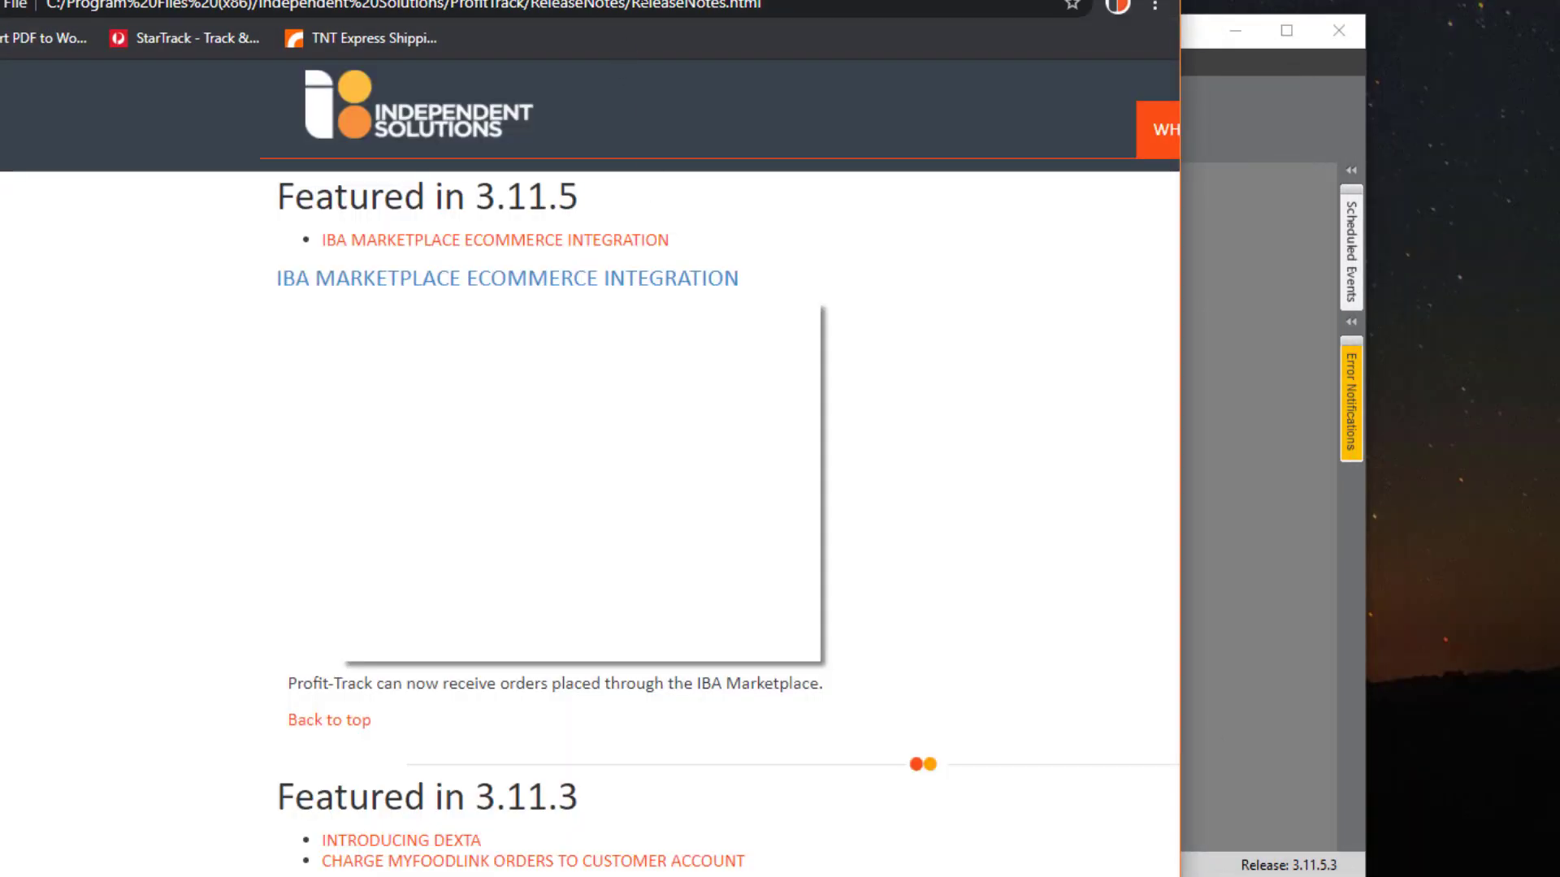
double_click(502, 2)
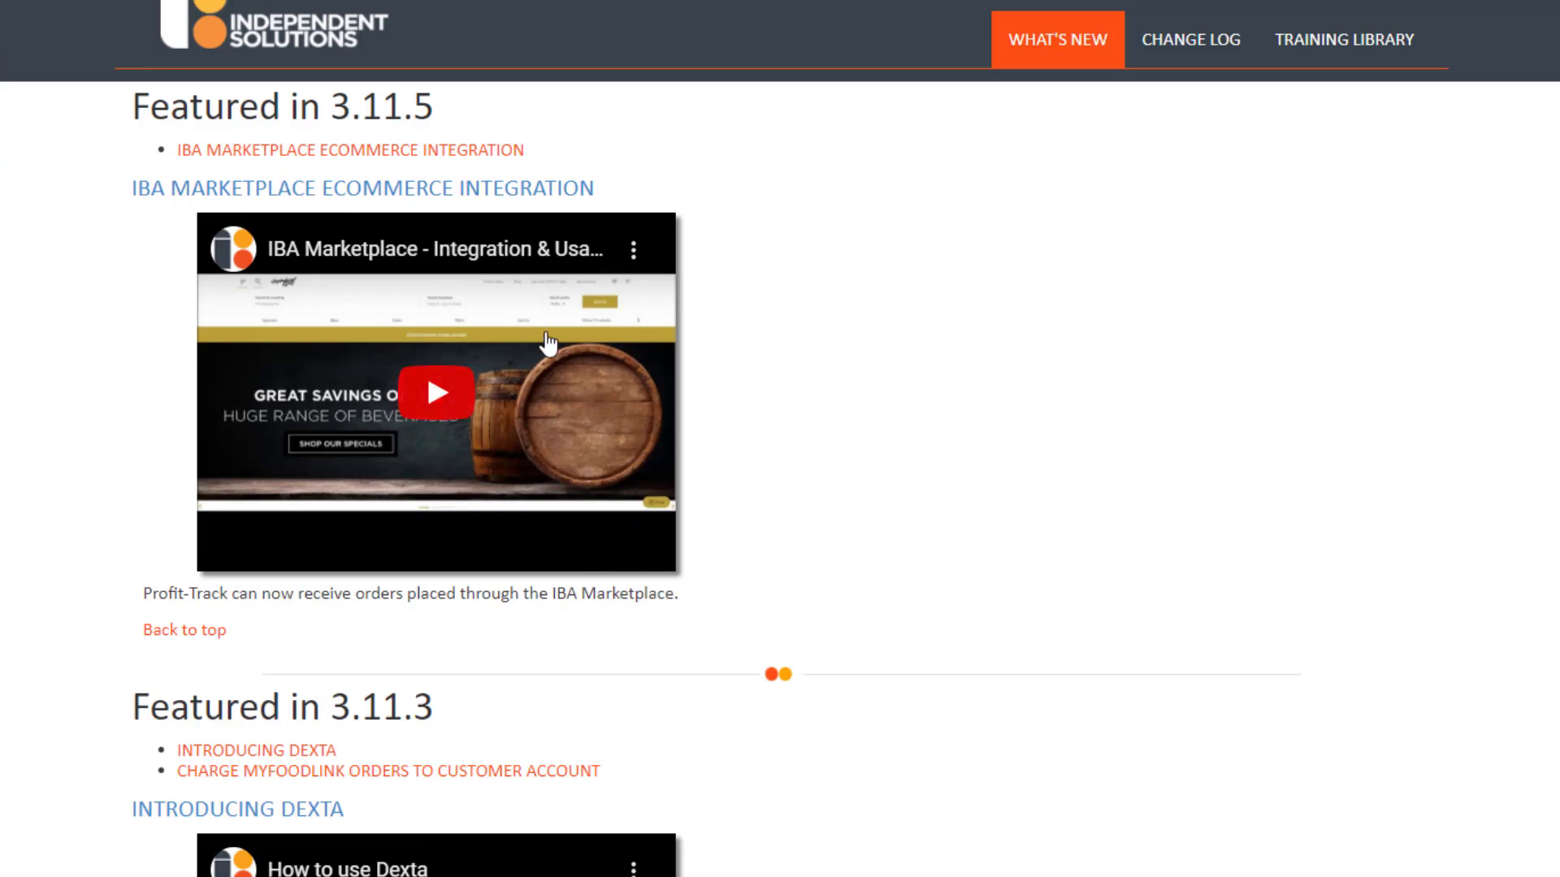
scroll(569, 366, down, 4)
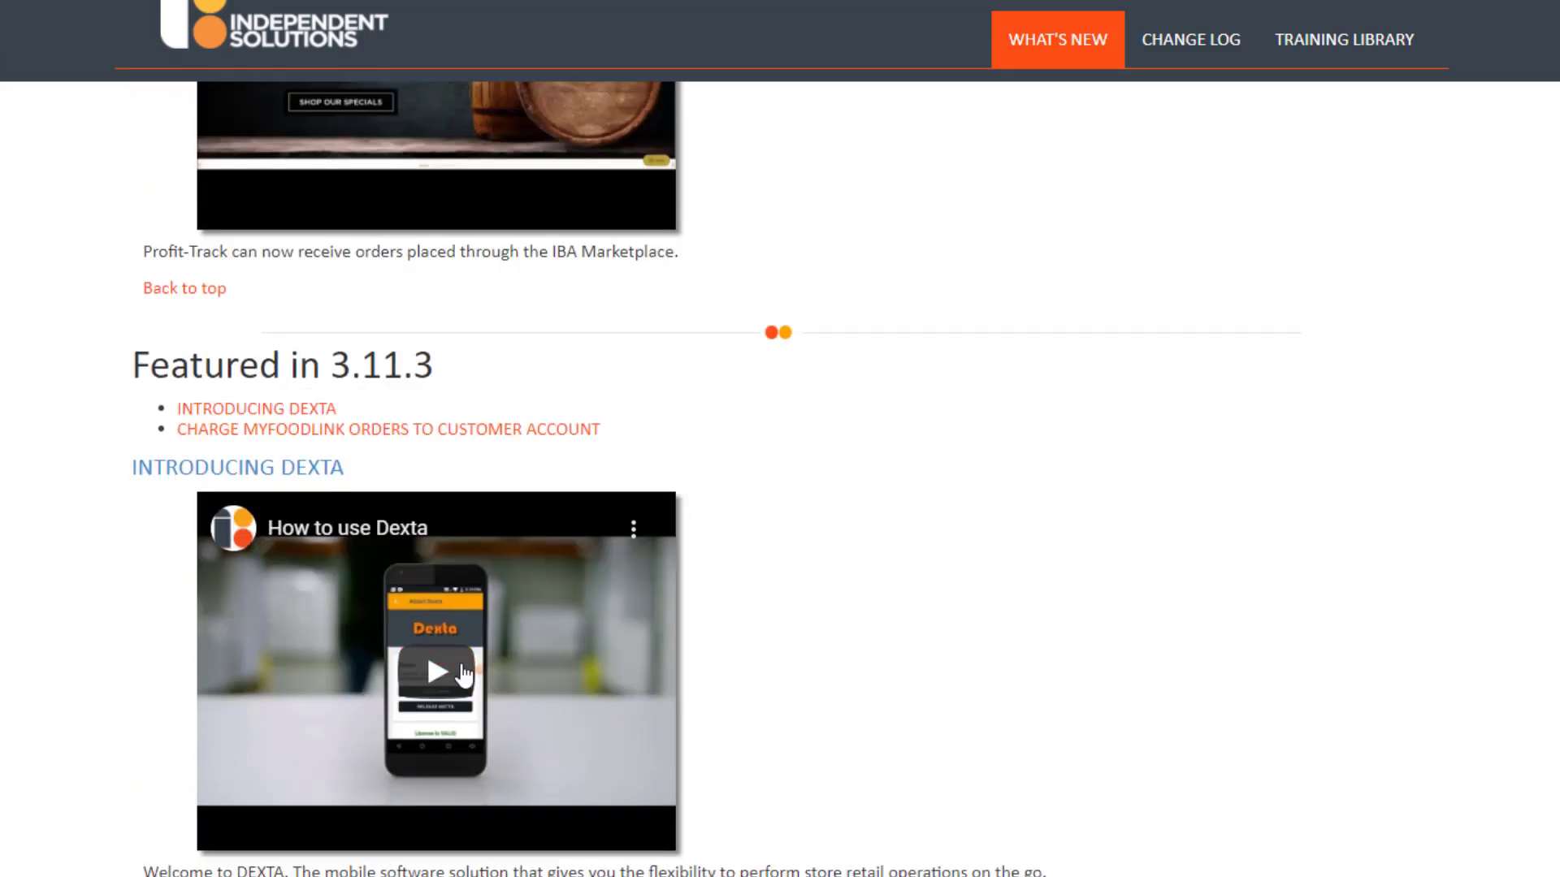
scroll(401, 654, down, 20)
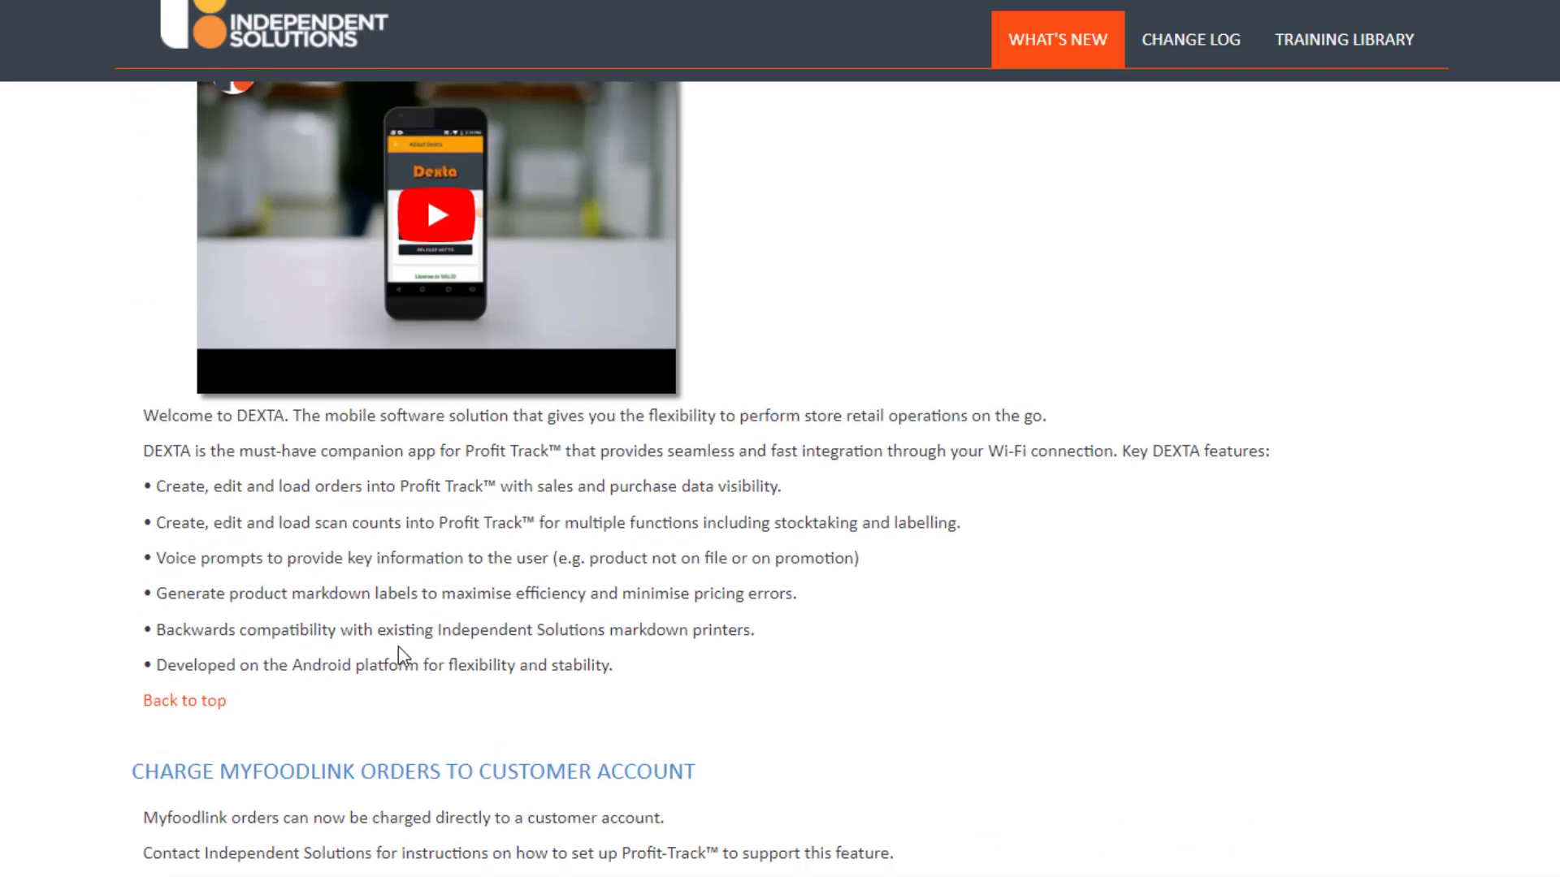
scroll(441, 648, down, 10)
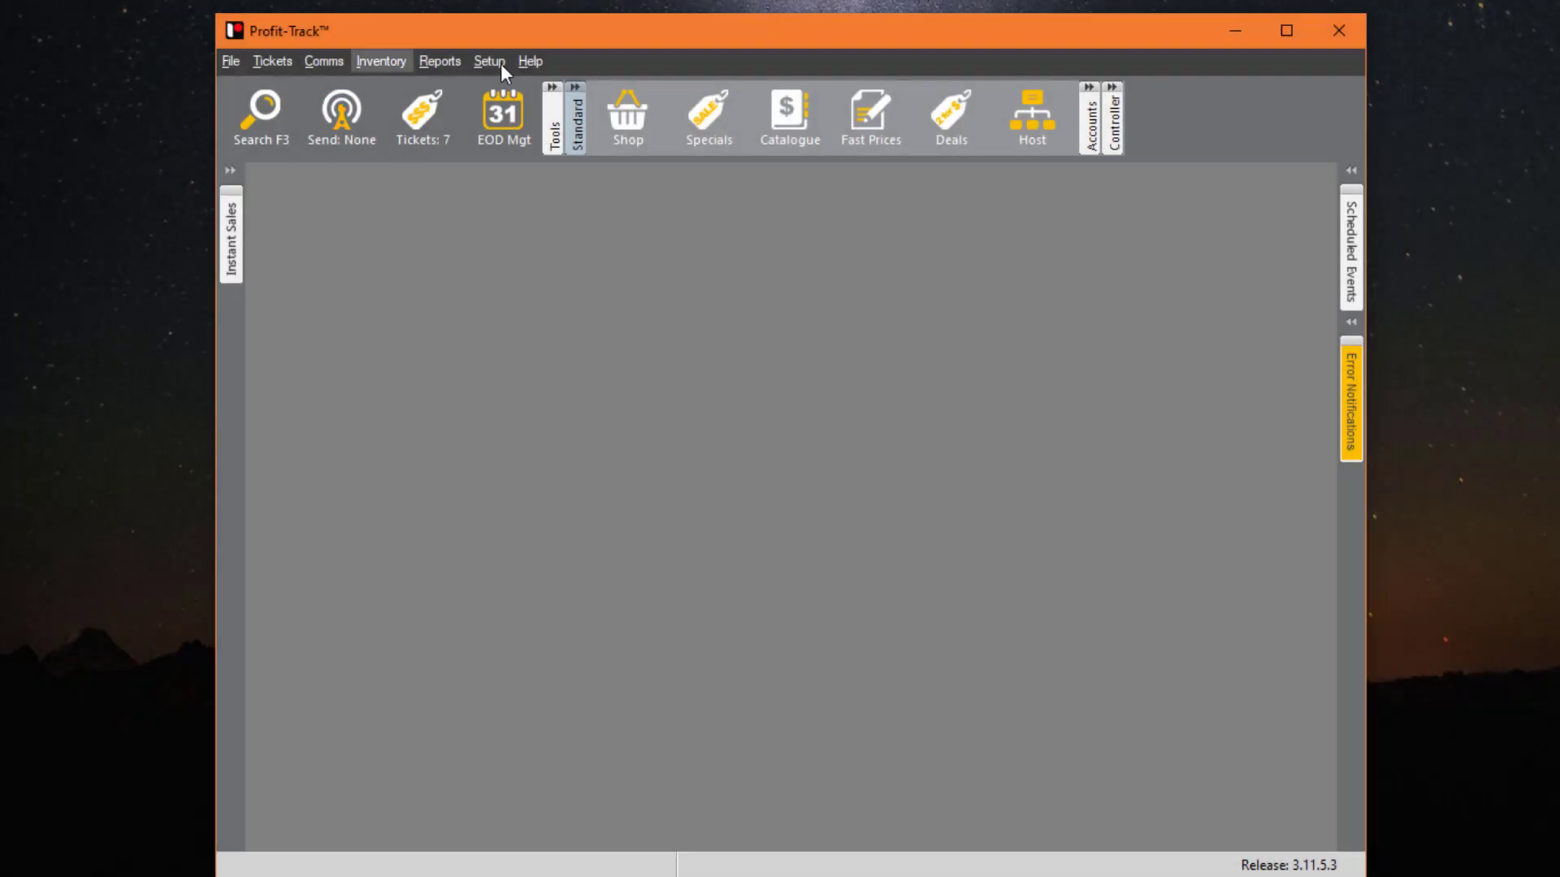
click(530, 61)
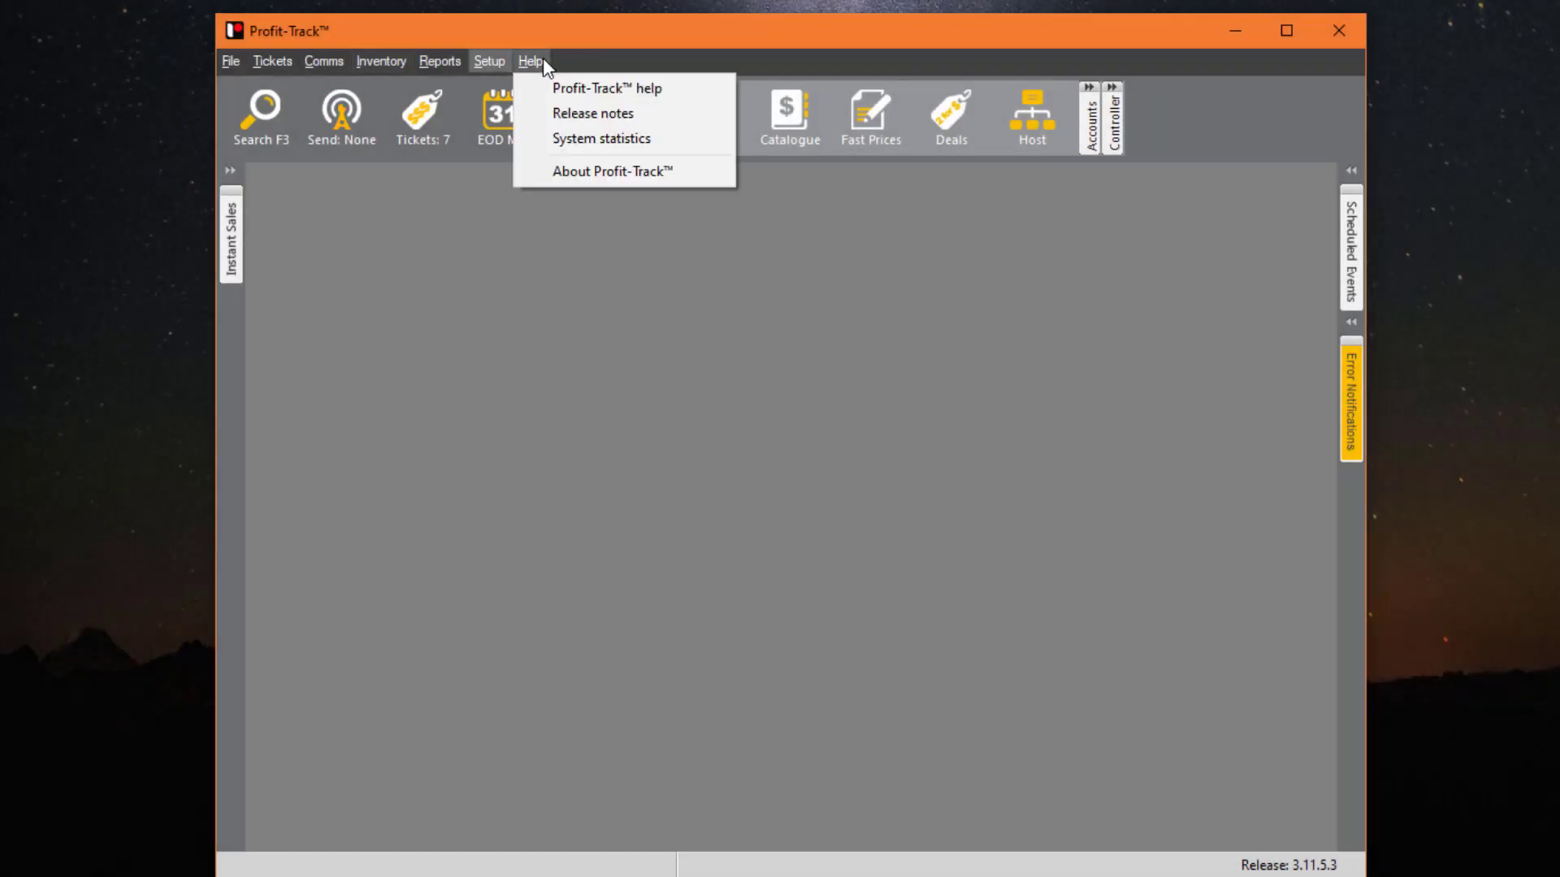
click(652, 141)
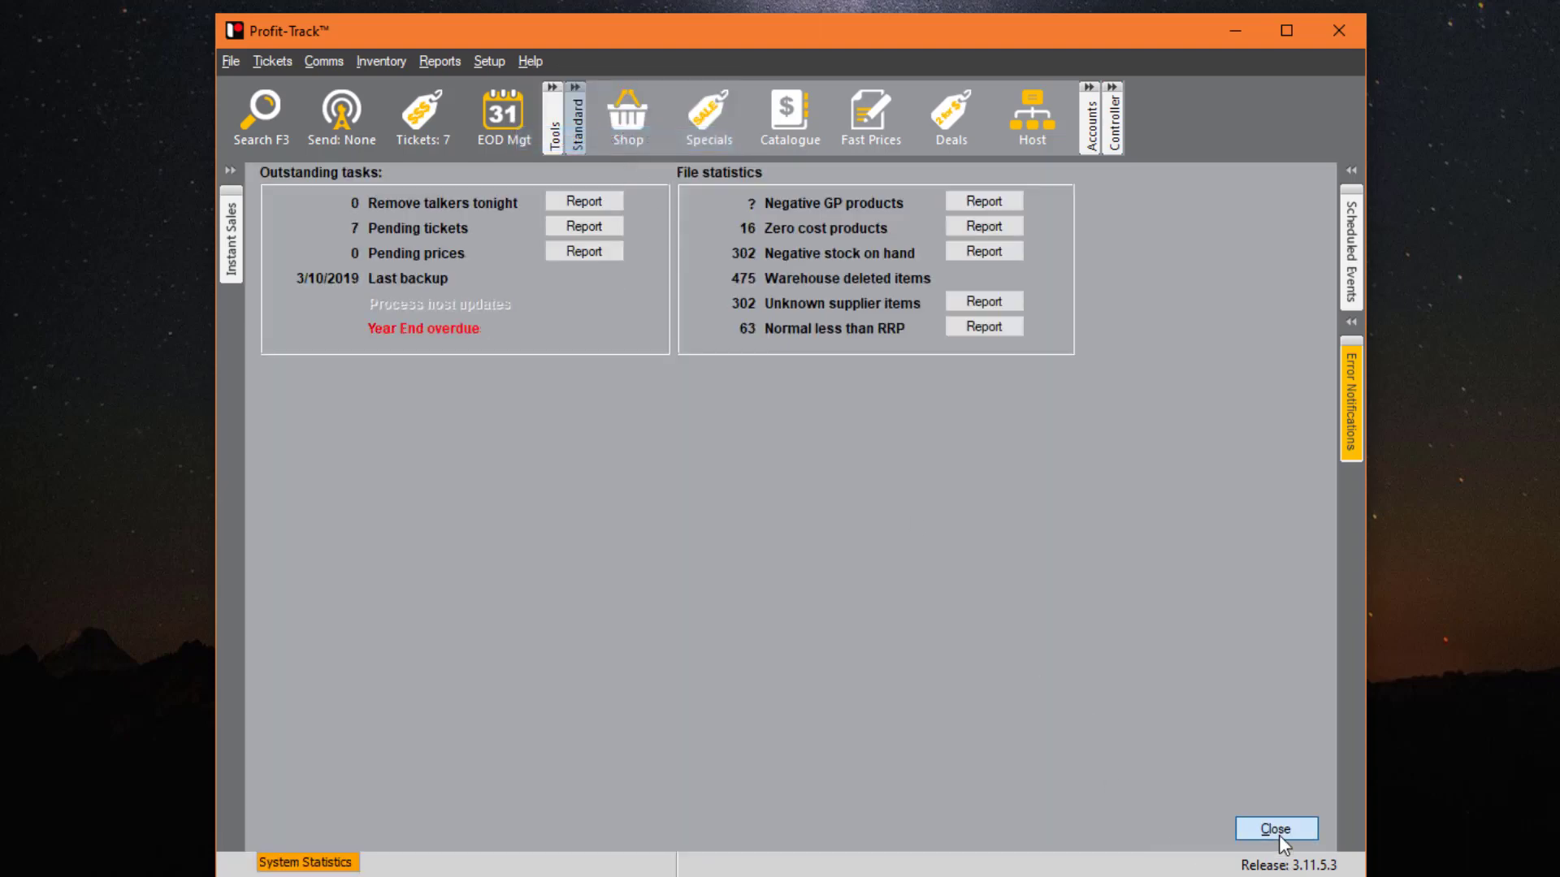
click(1276, 829)
click(530, 53)
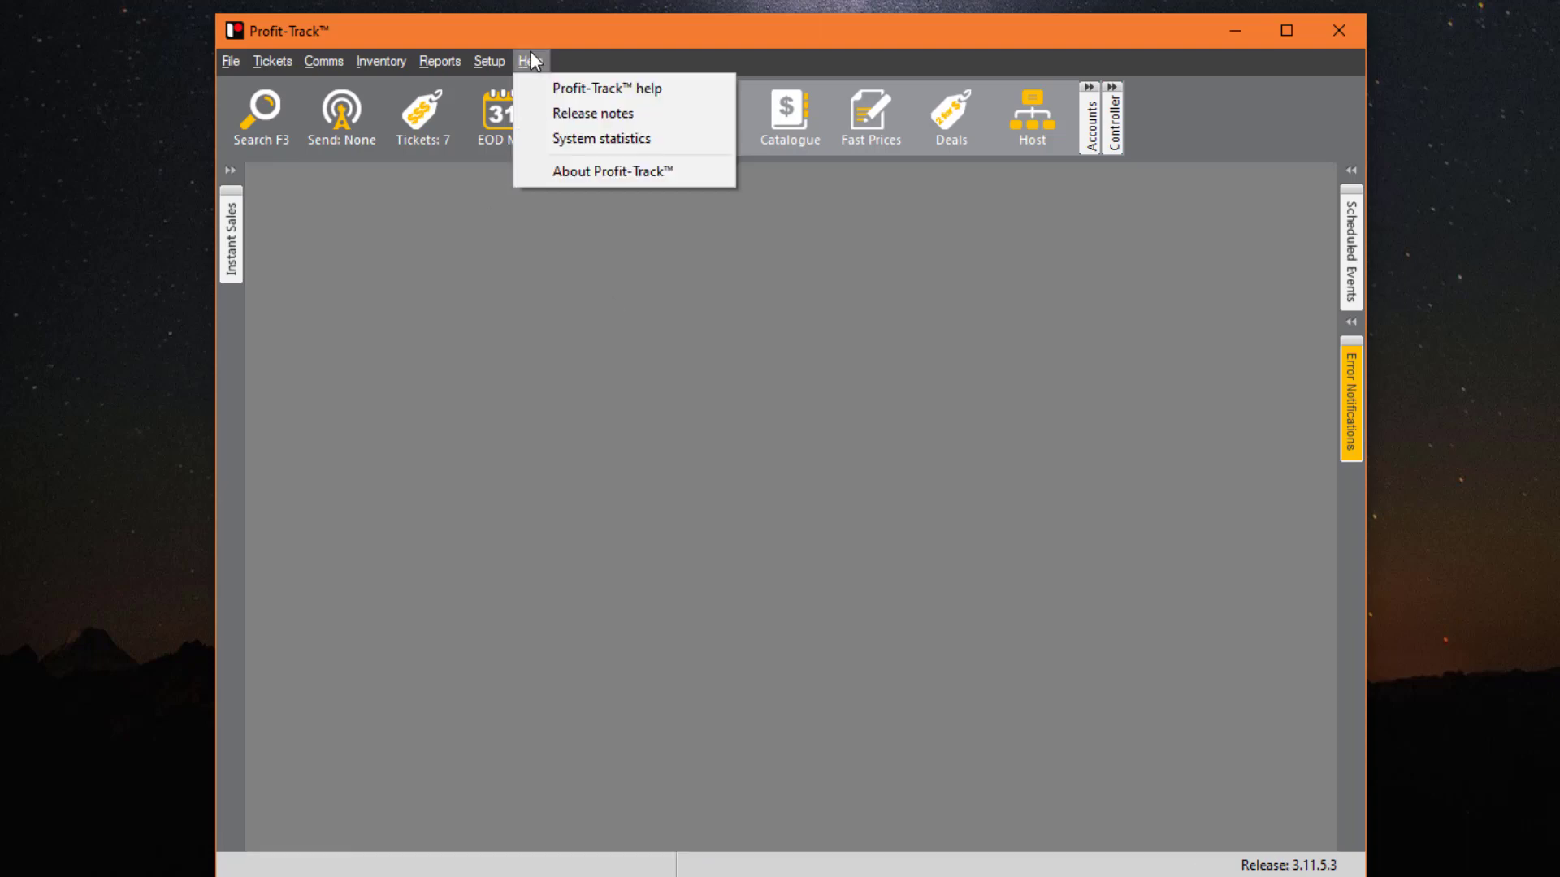
click(675, 170)
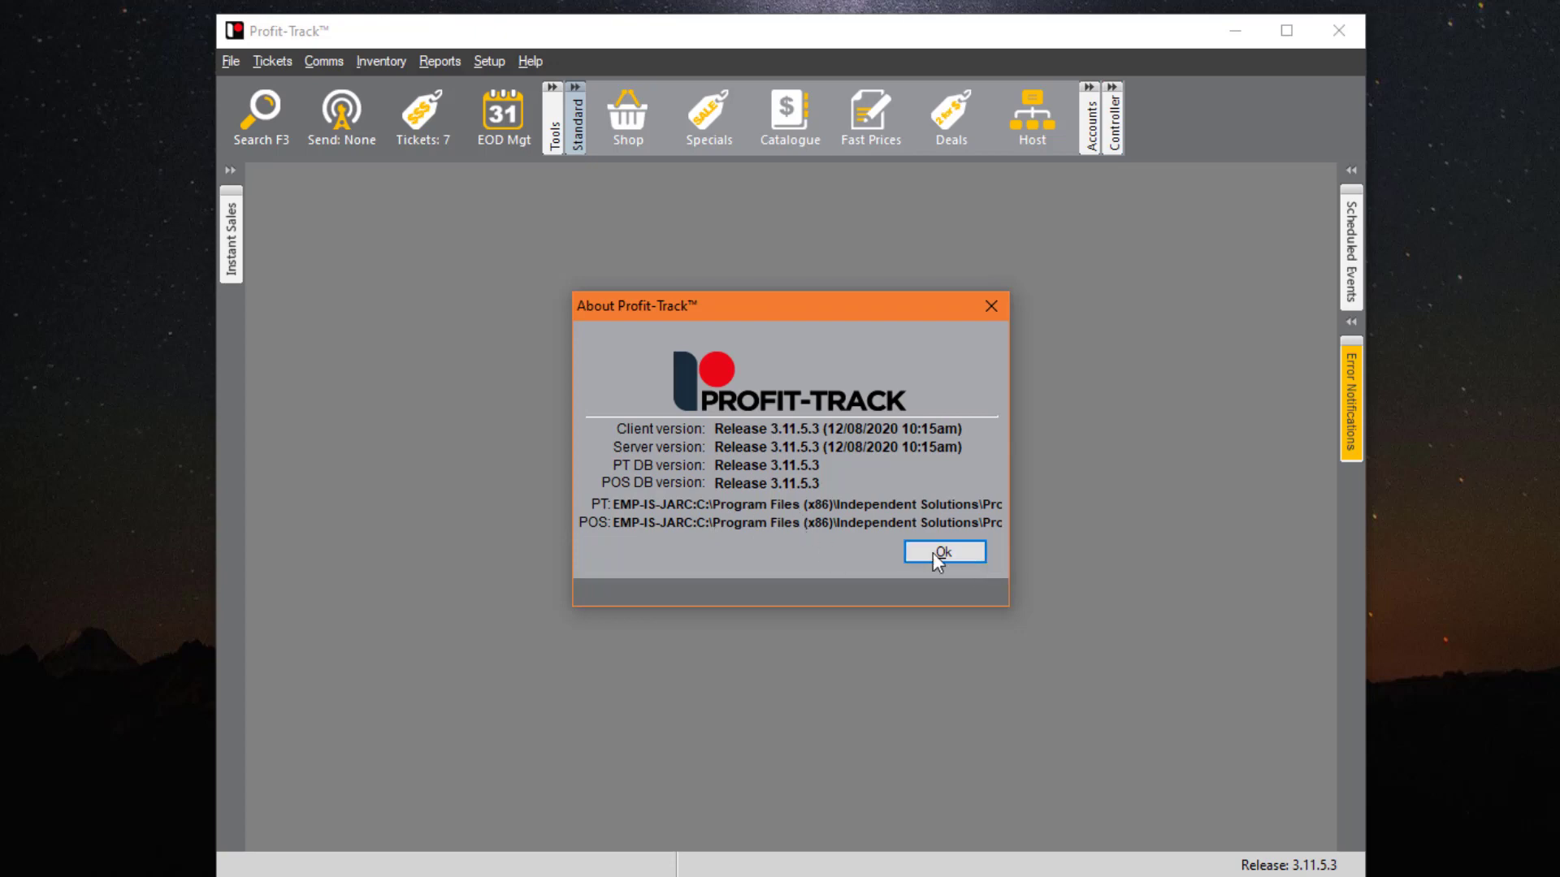
click(959, 554)
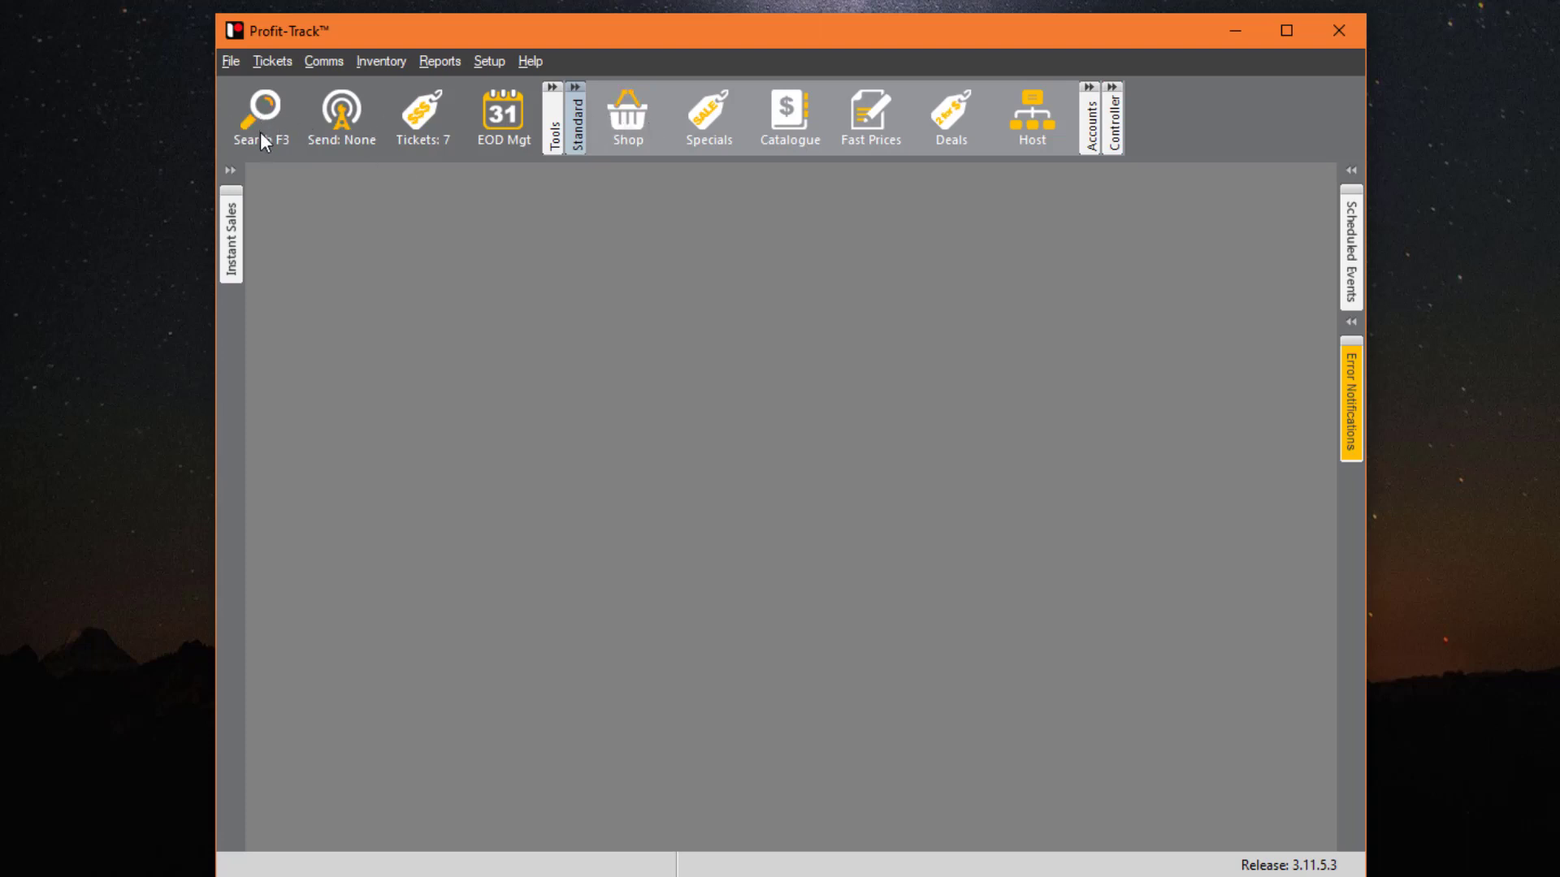
- Send pending PLU changes (none pending) and gather the 7 pending tickets into a print batch
click(343, 123)
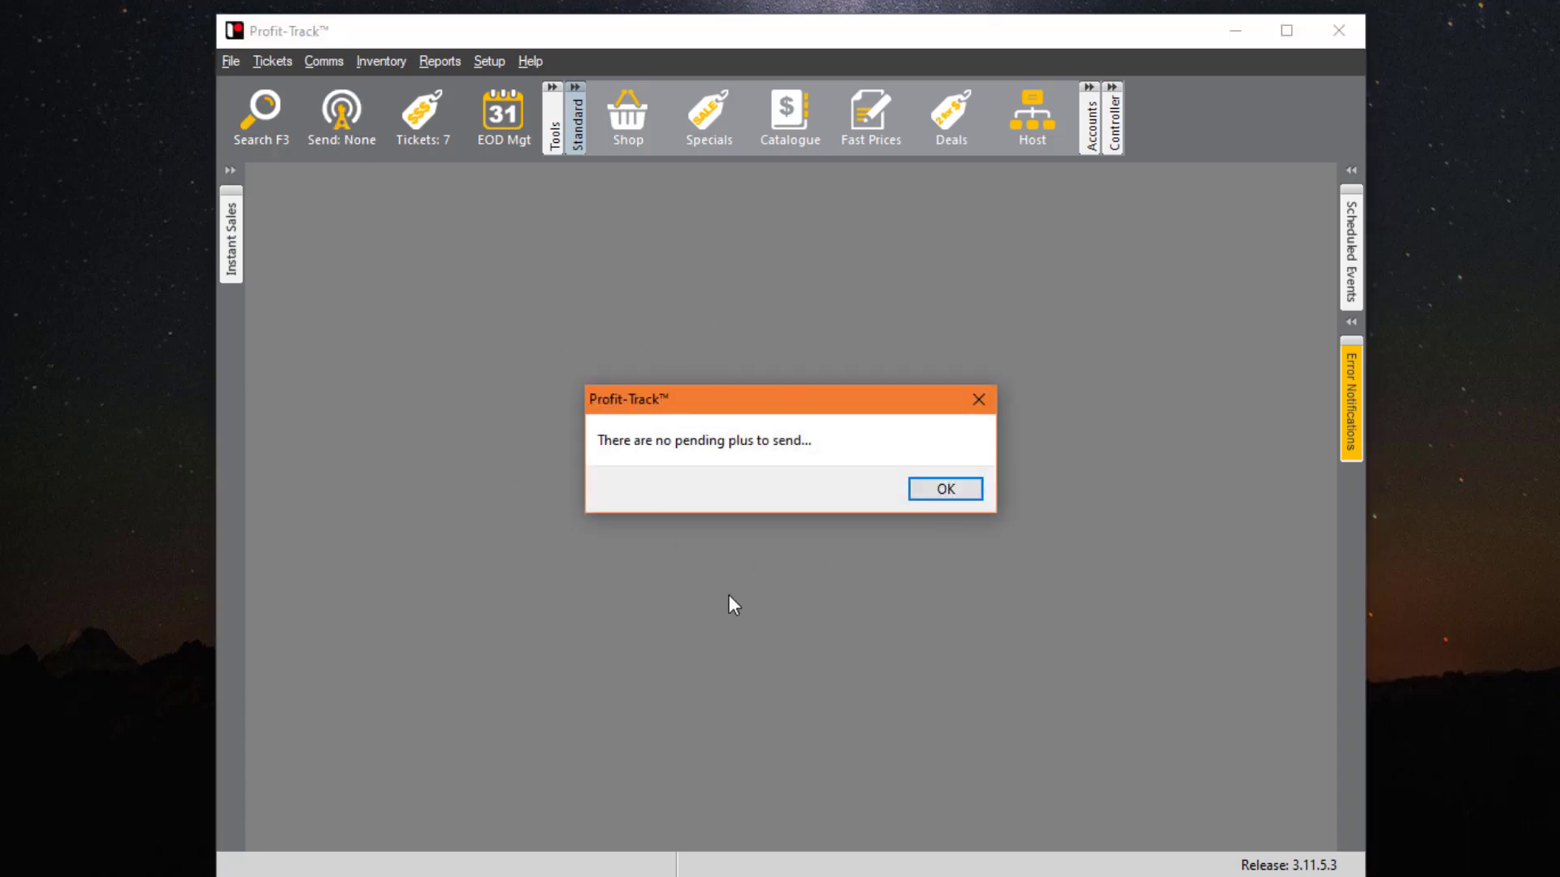
click(949, 490)
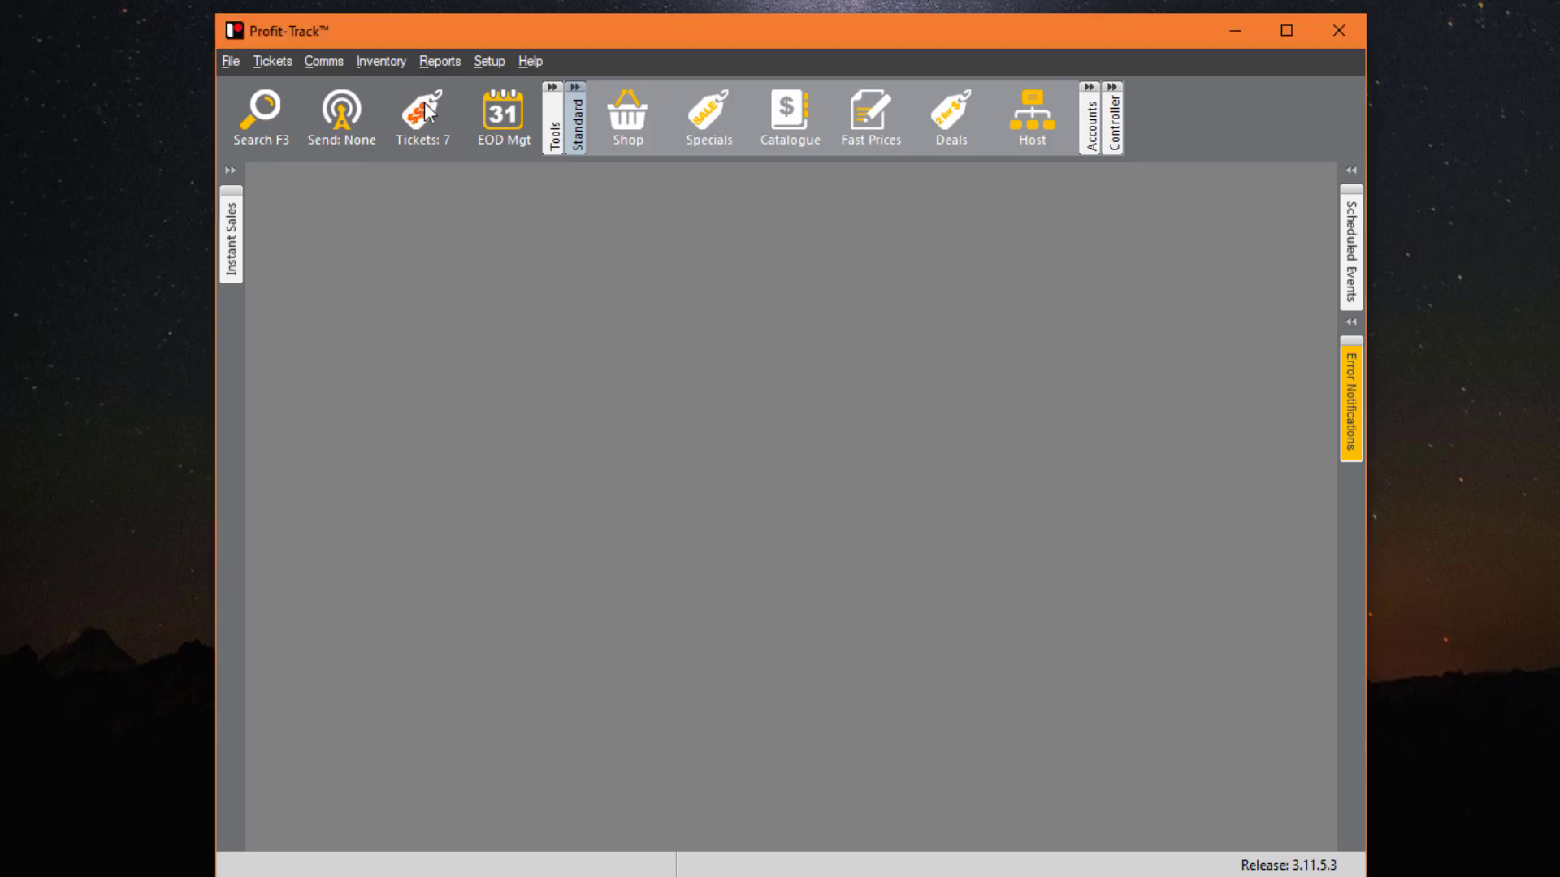
click(231, 60)
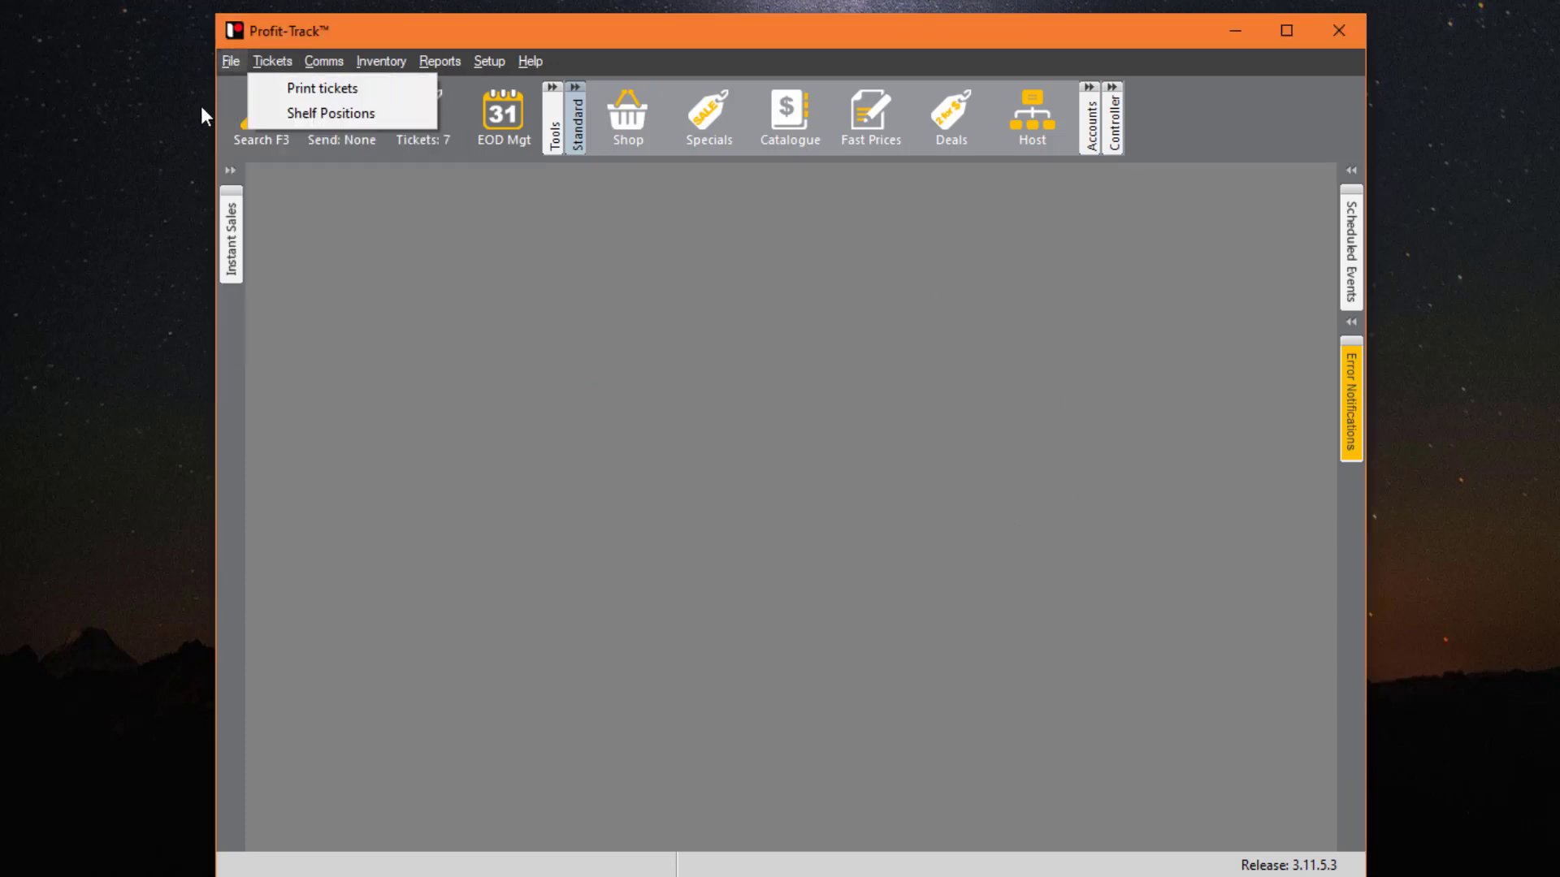
click(636, 236)
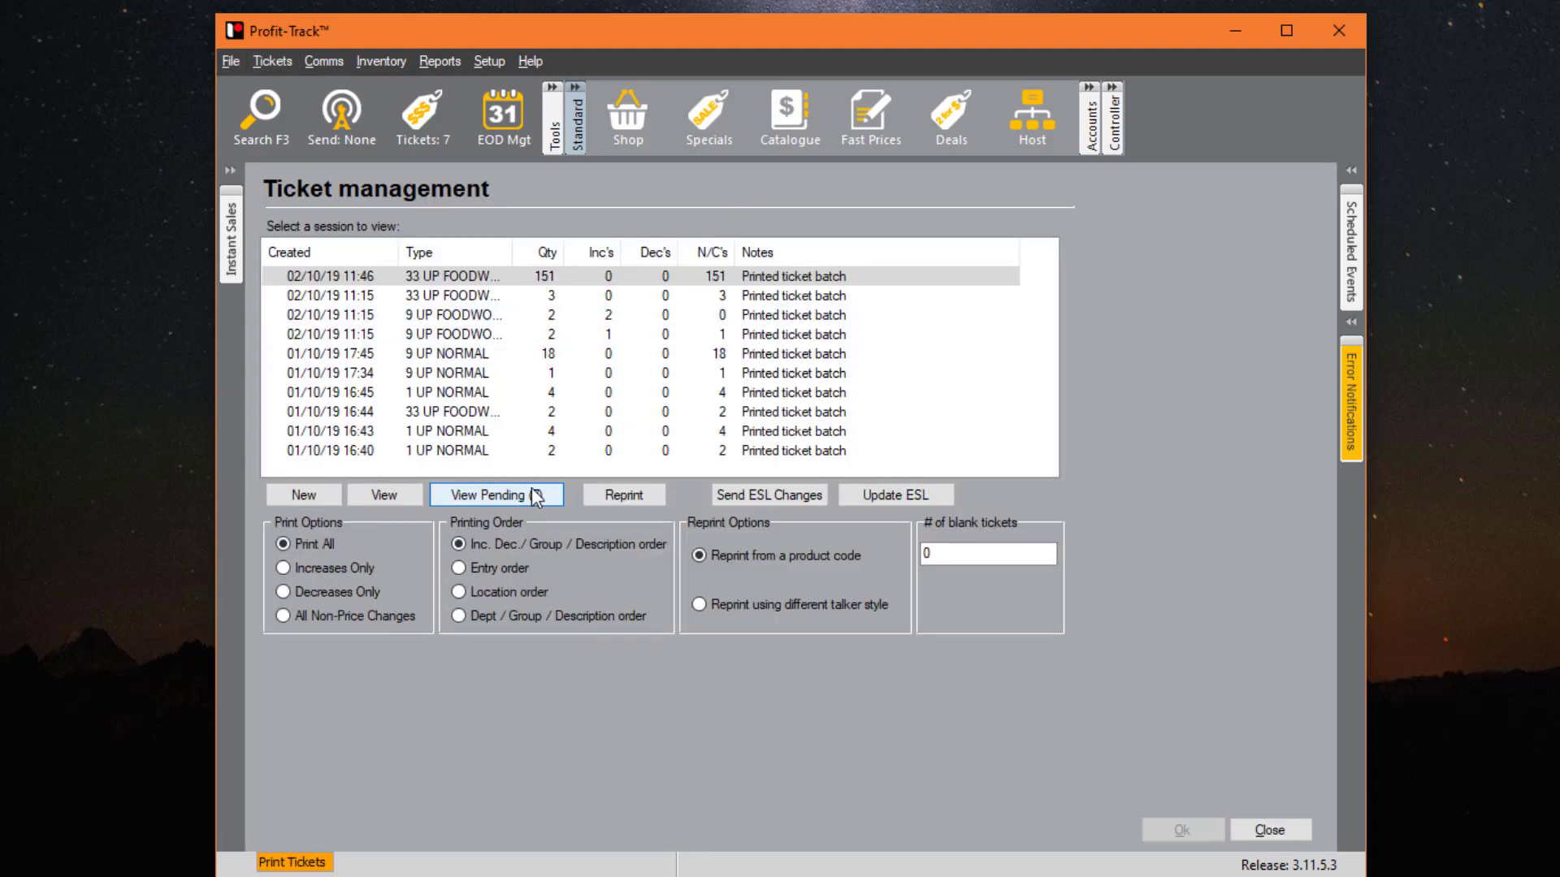
click(533, 500)
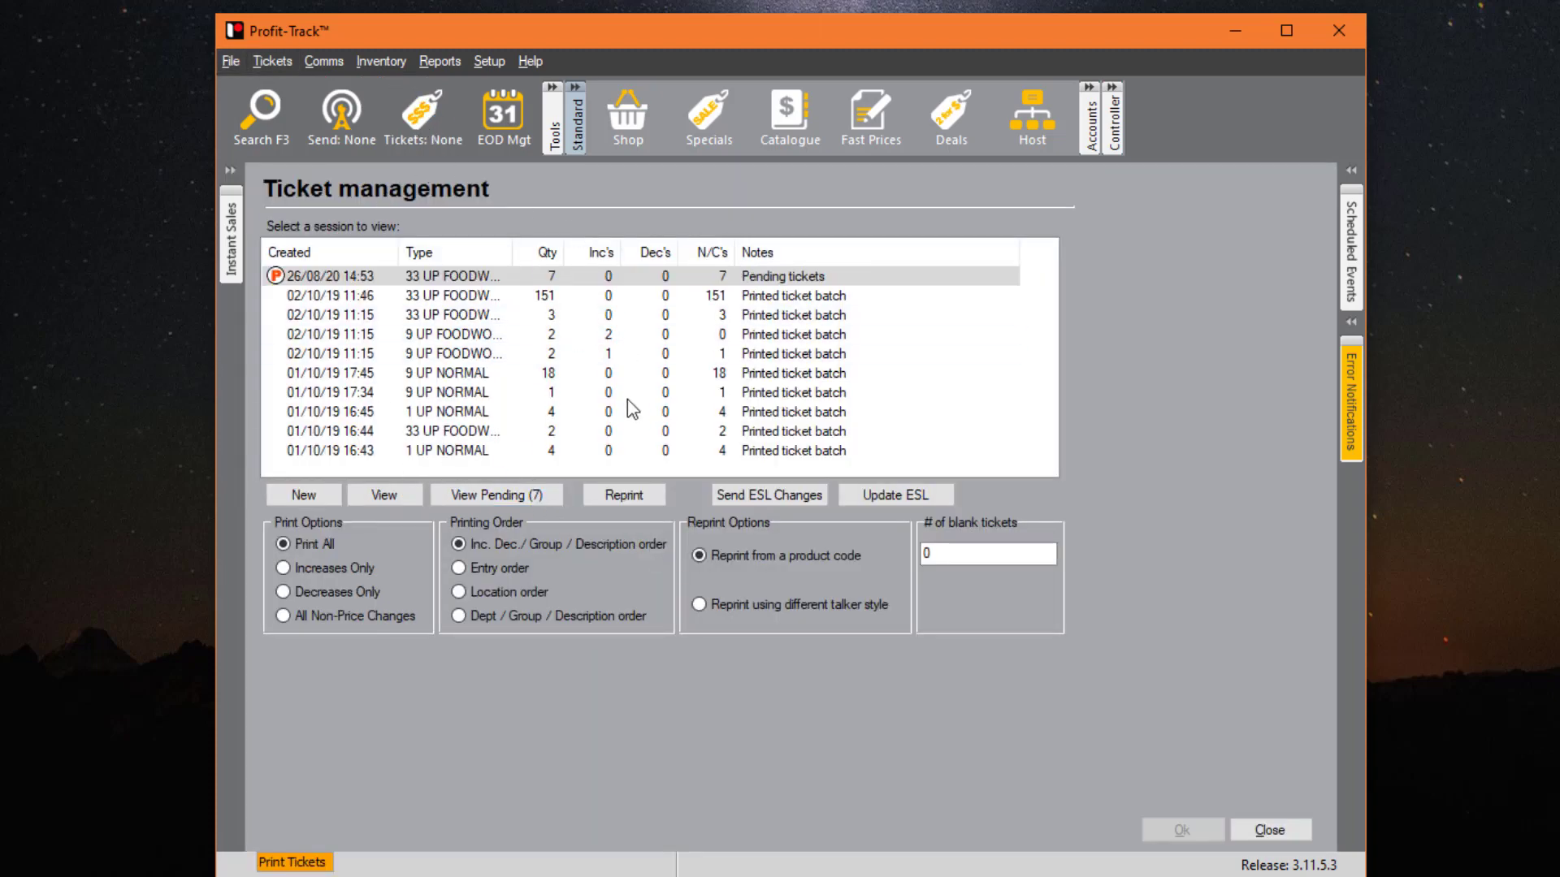
- Preview the new 26/08/20 ticket batch, then close the preview and ticket management
double_click(627, 398)
scroll(341, 306, down, 3)
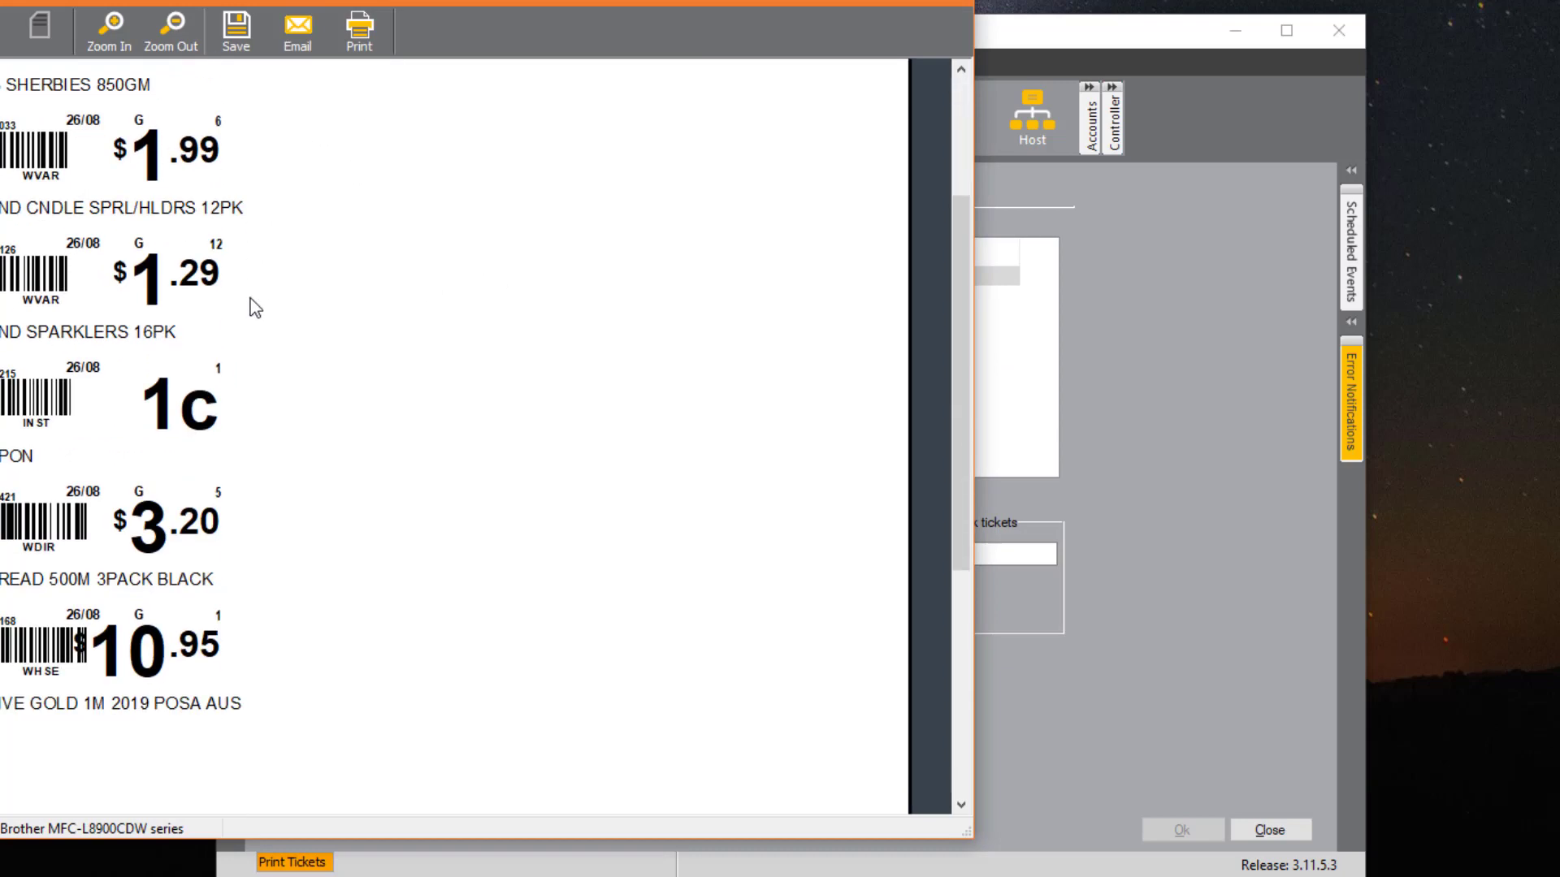
scroll(268, 309, down, 3)
scroll(740, 390, up, 5)
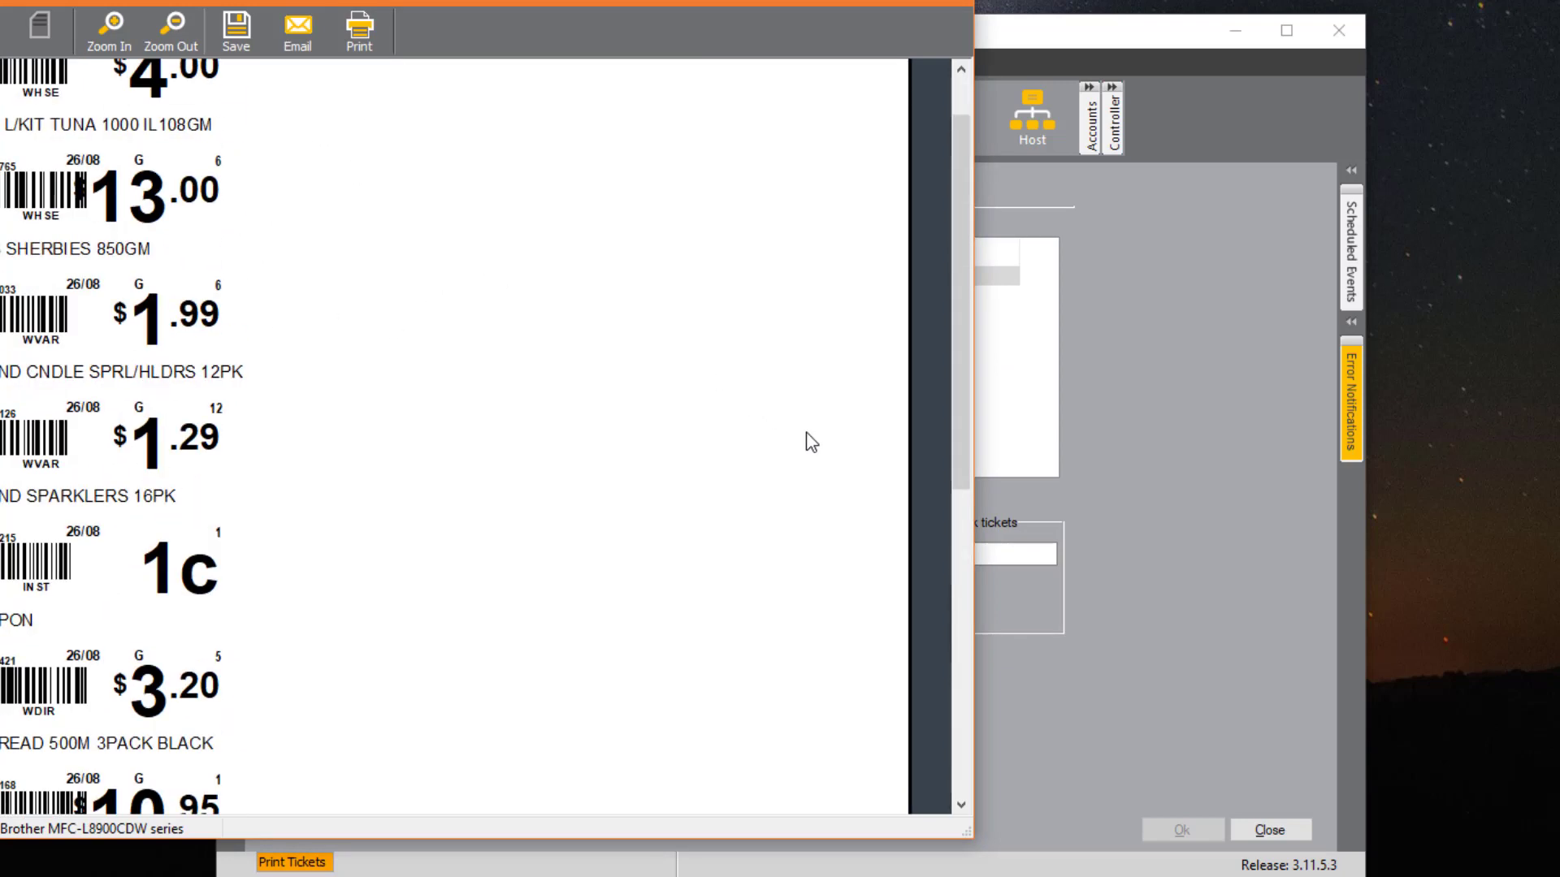
scroll(812, 441, up, 1)
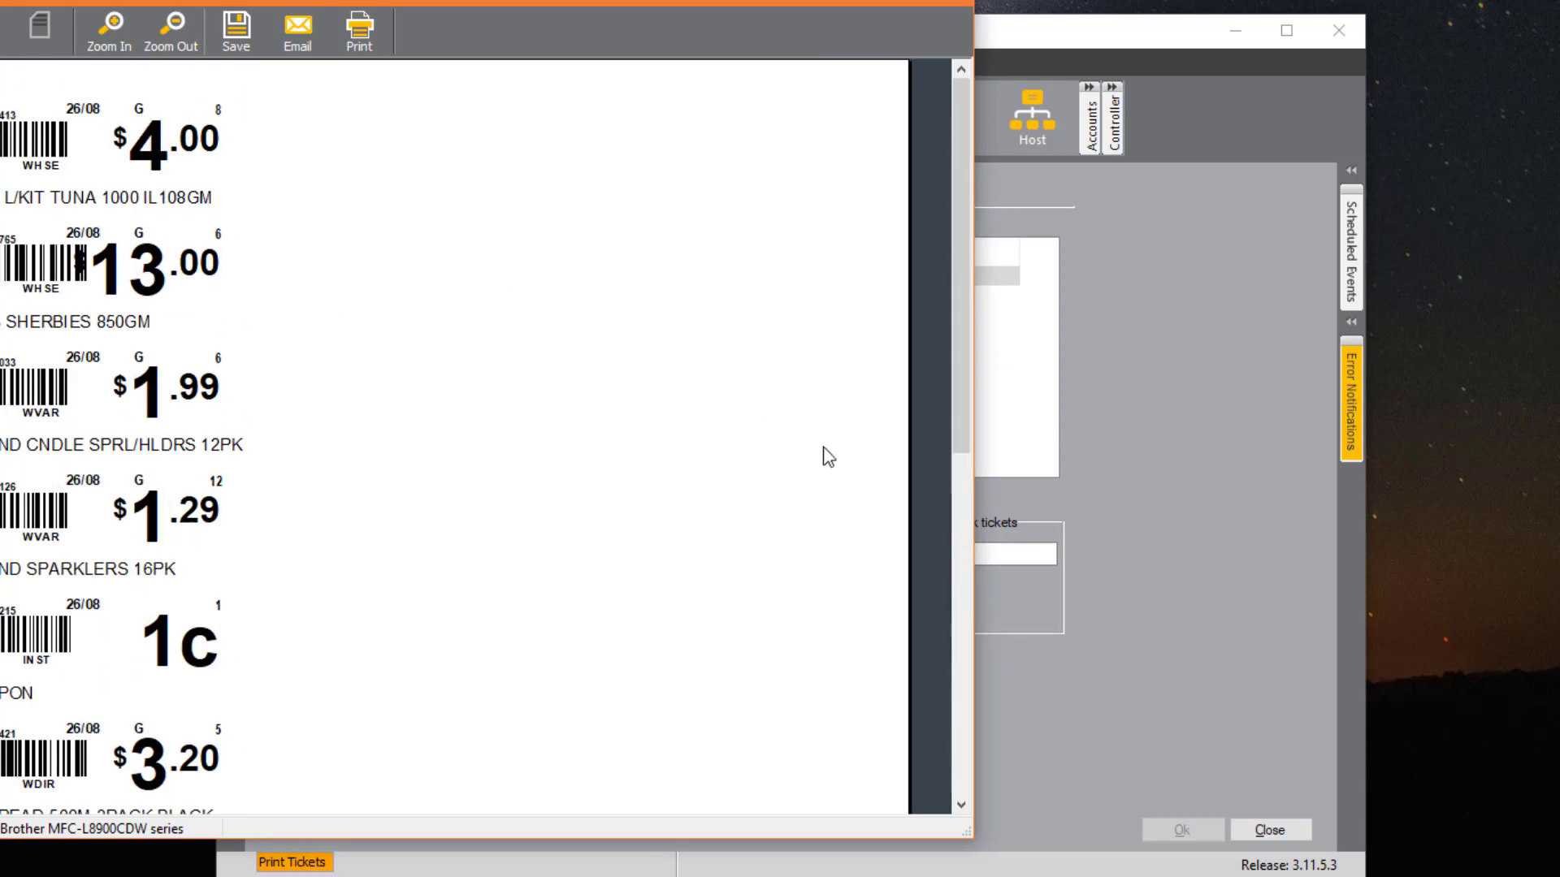
click(963, 3)
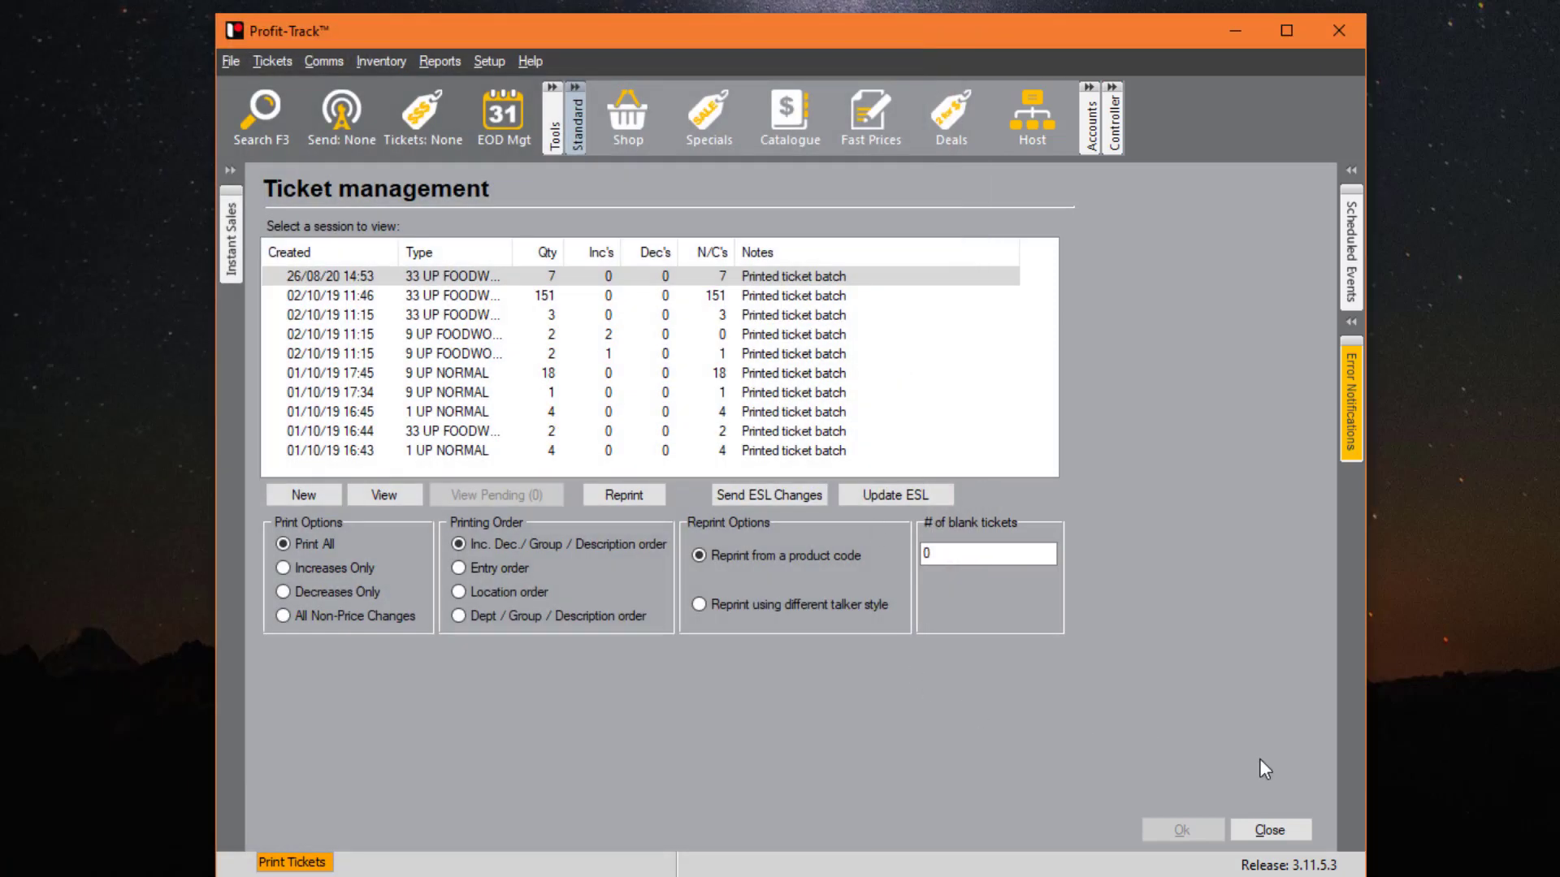
click(1258, 835)
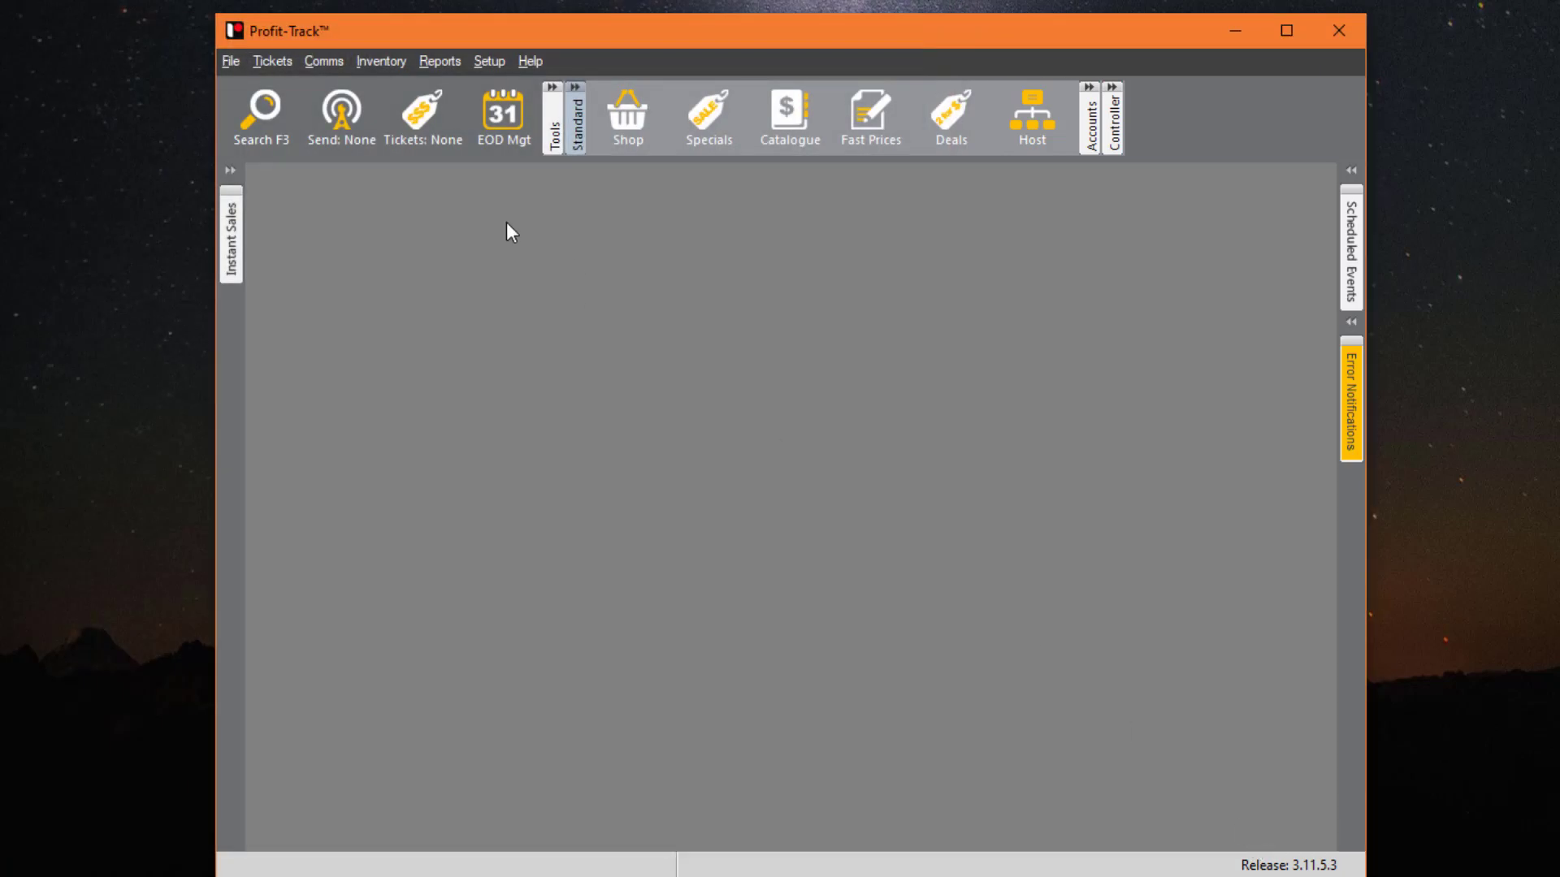
click(512, 118)
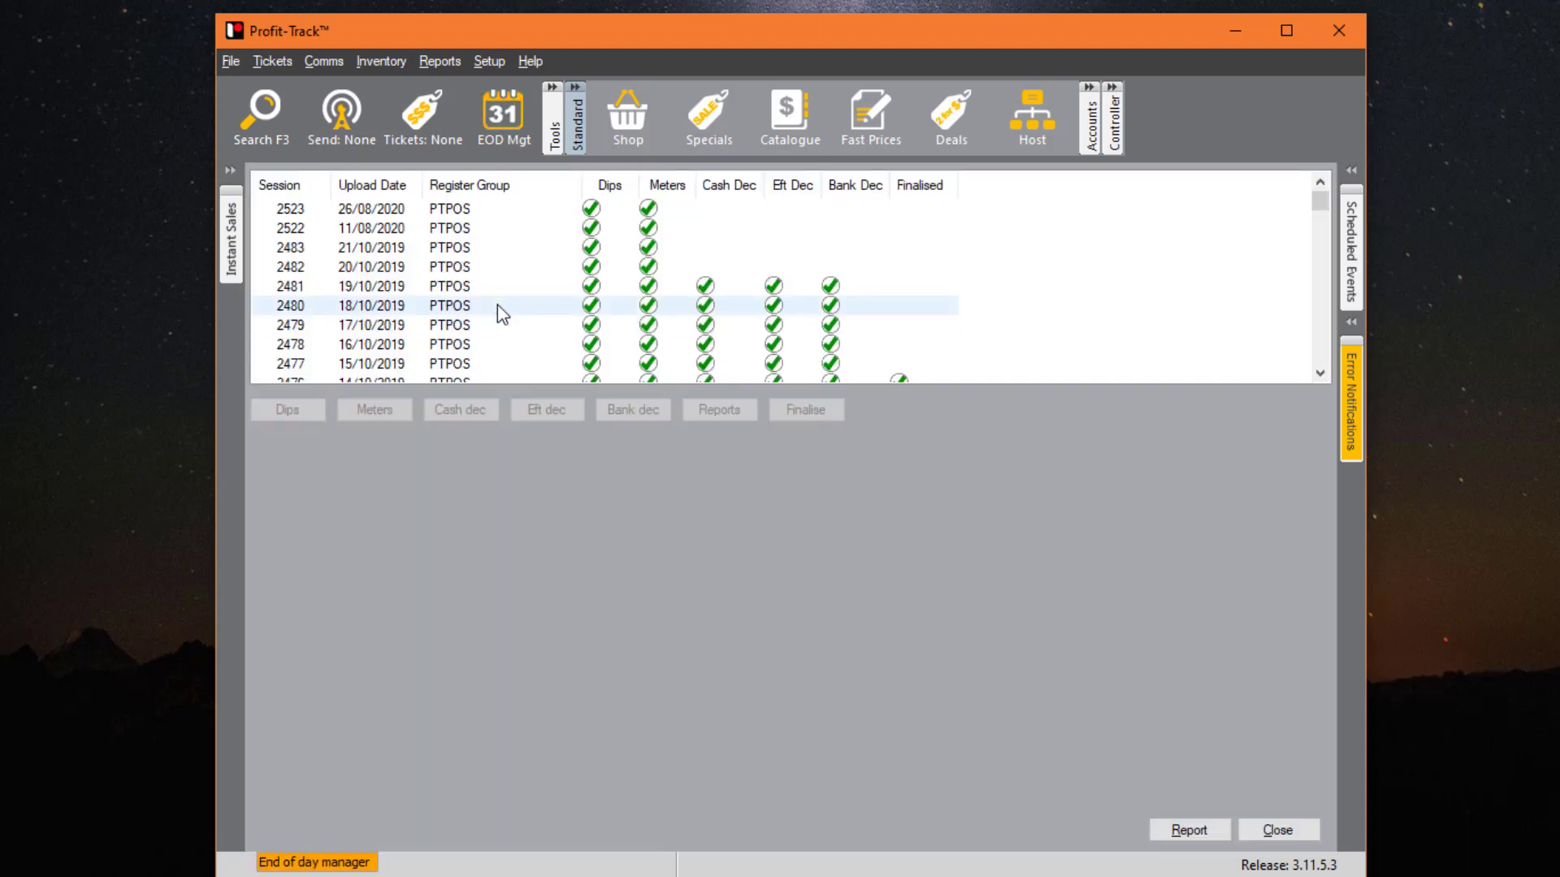
click(510, 286)
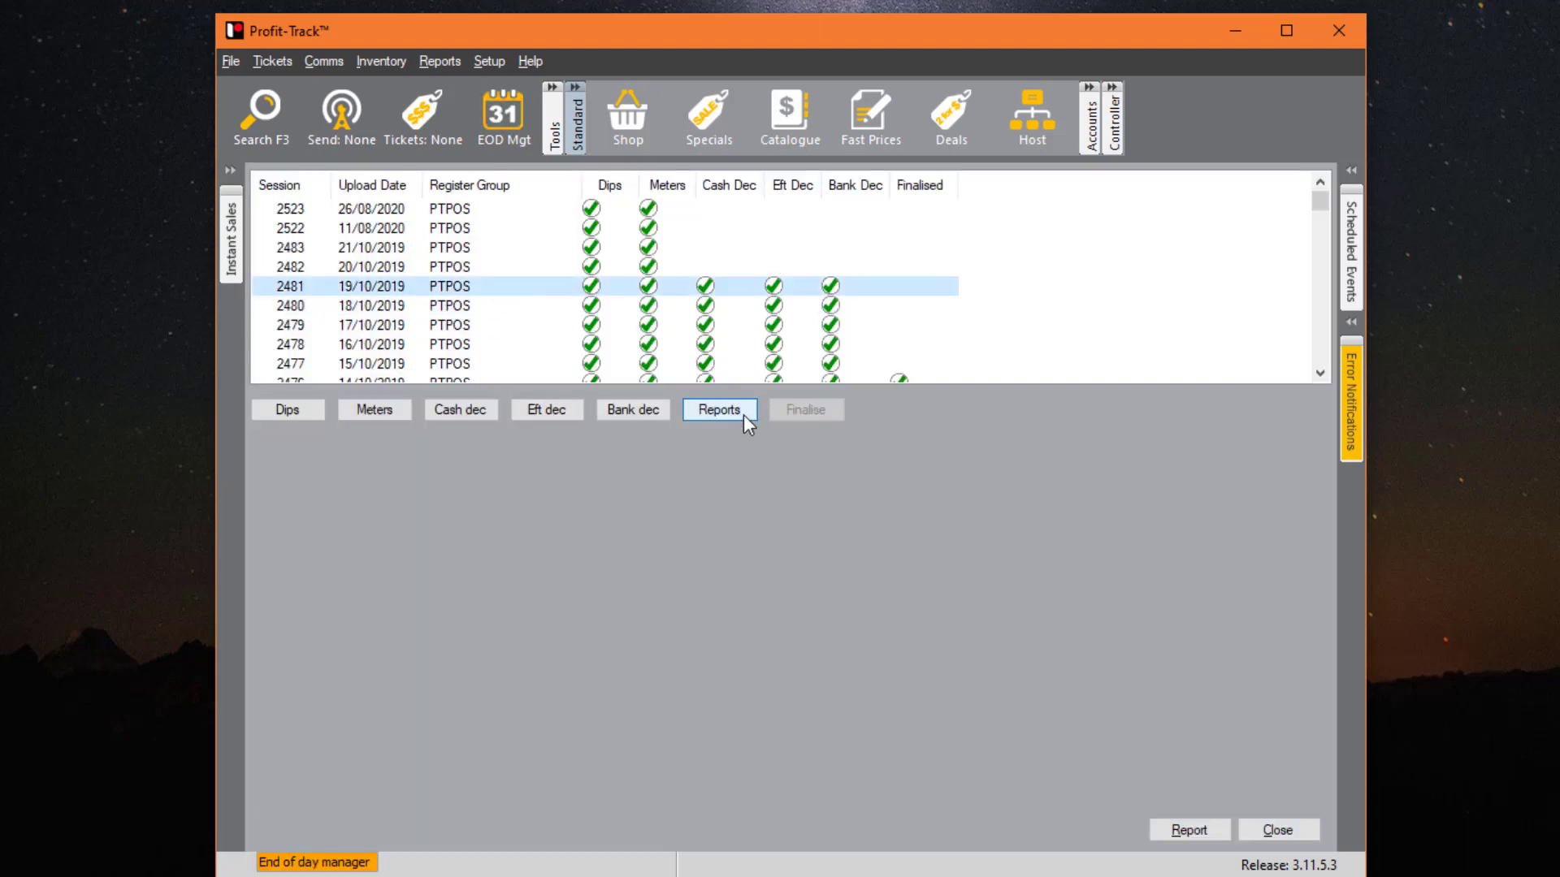
click(719, 410)
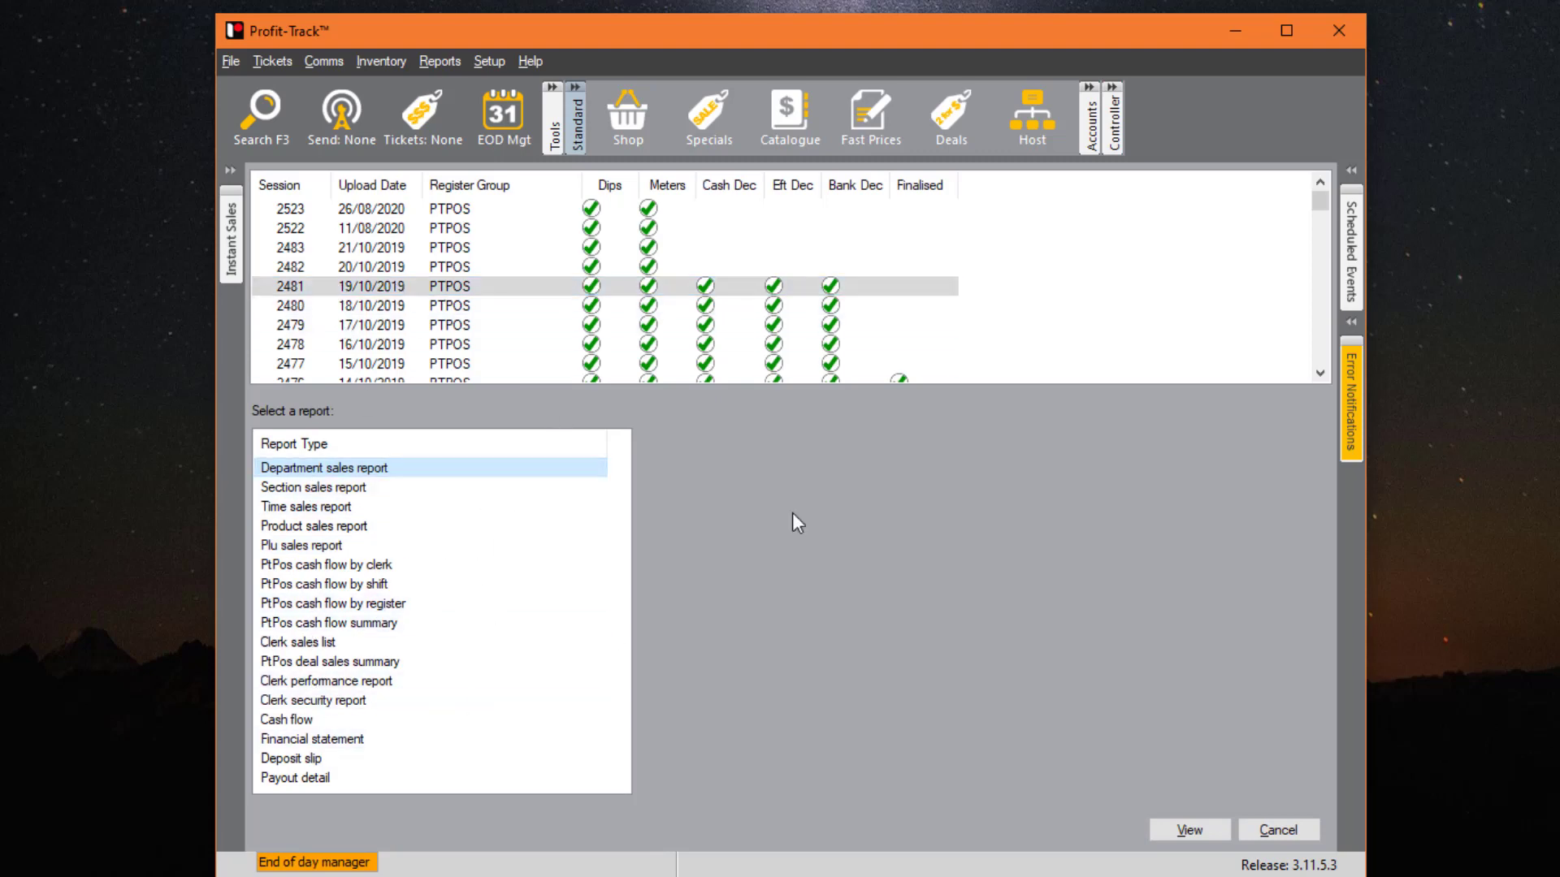
click(410, 562)
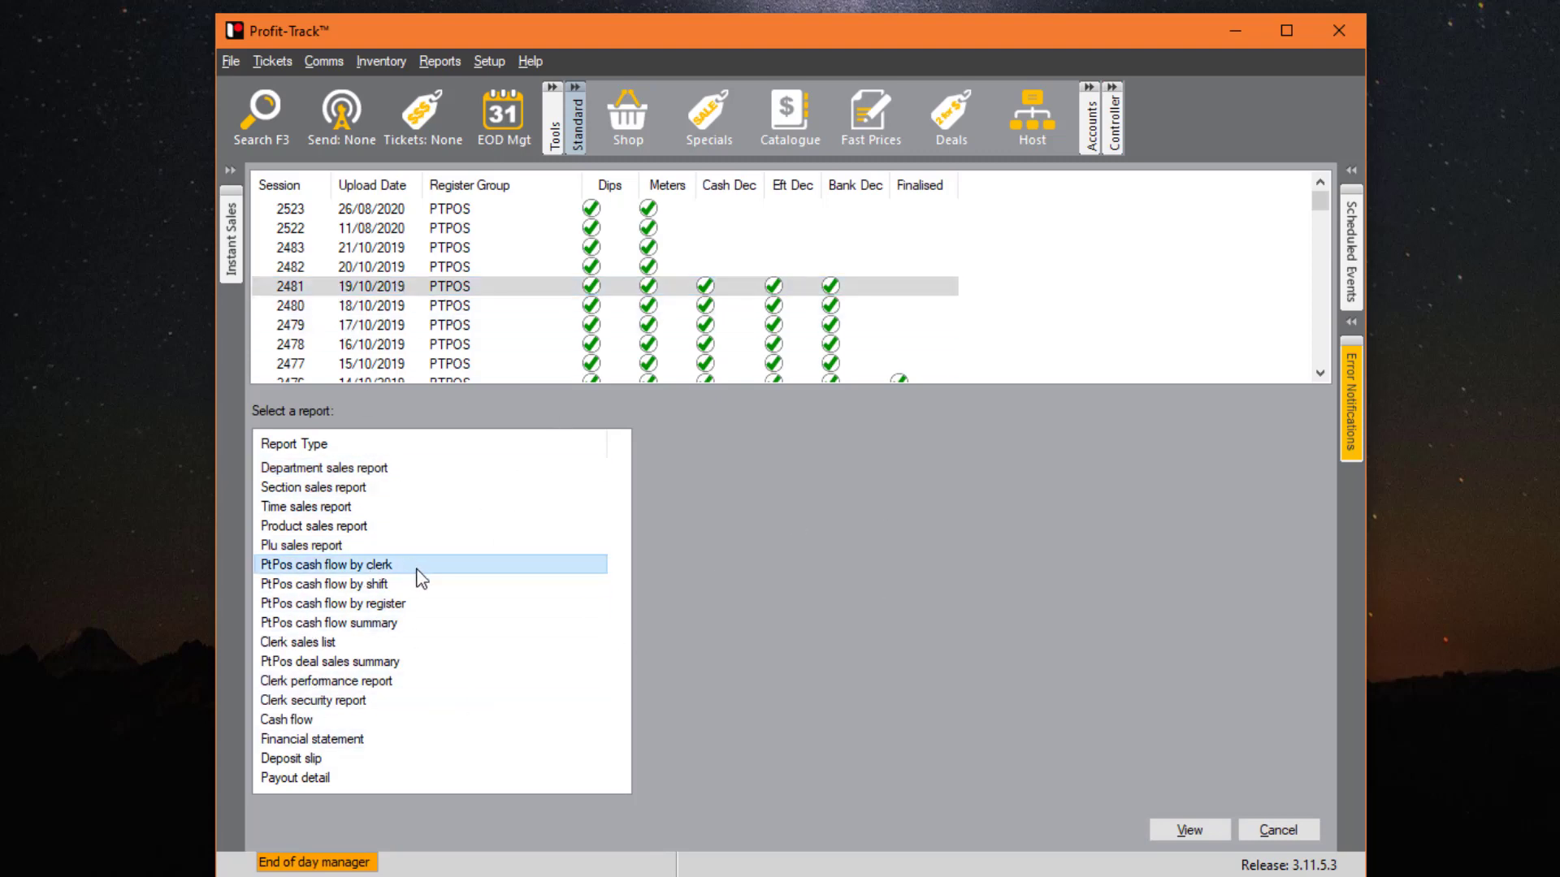
click(417, 601)
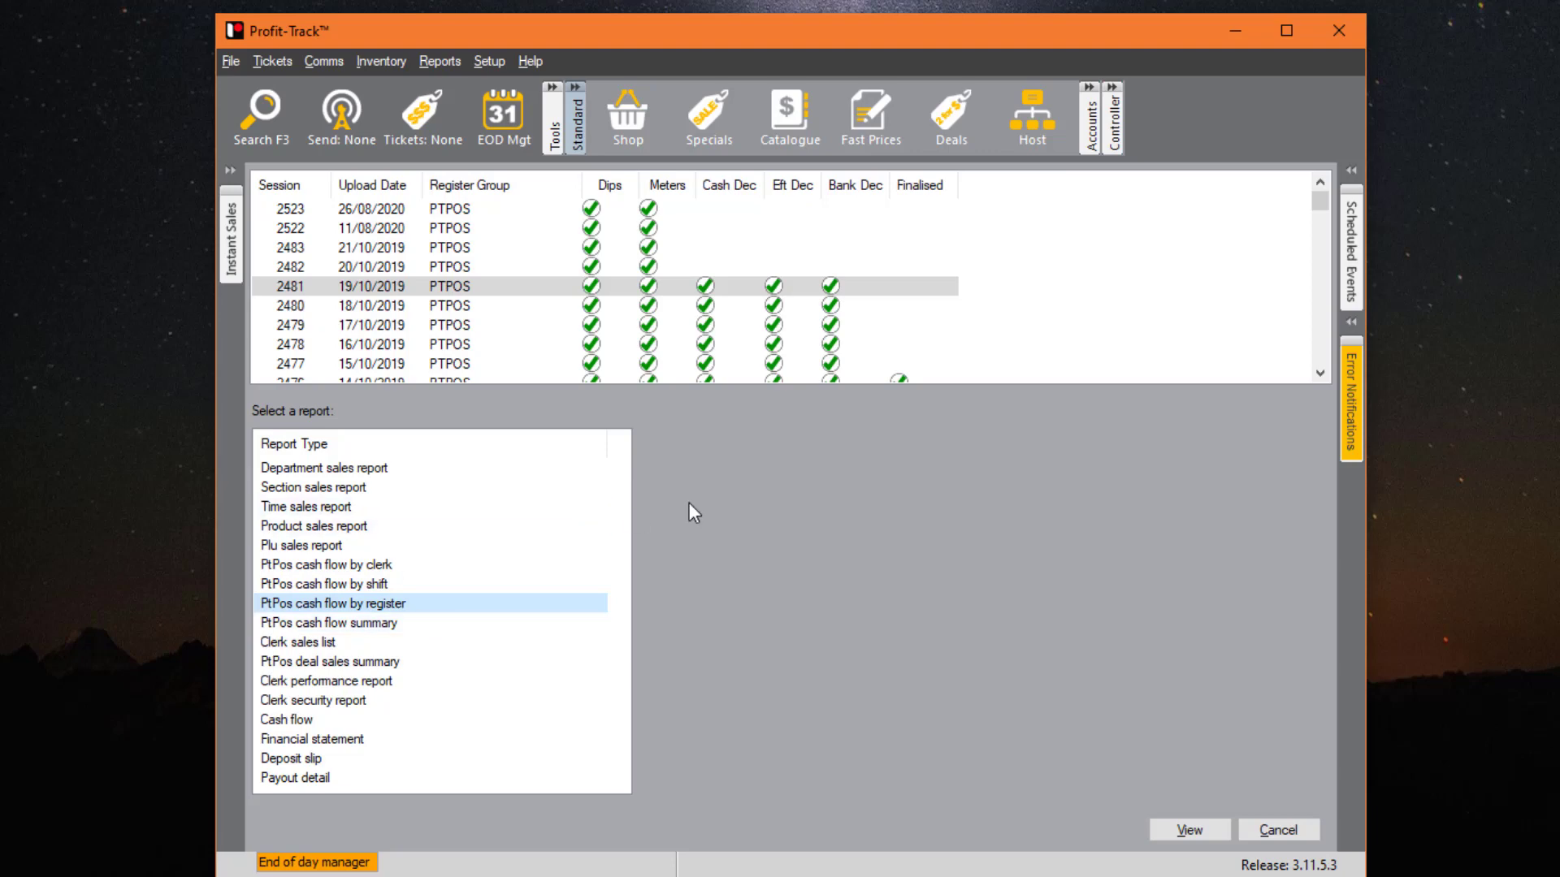
key(Escape)
key(Escape)
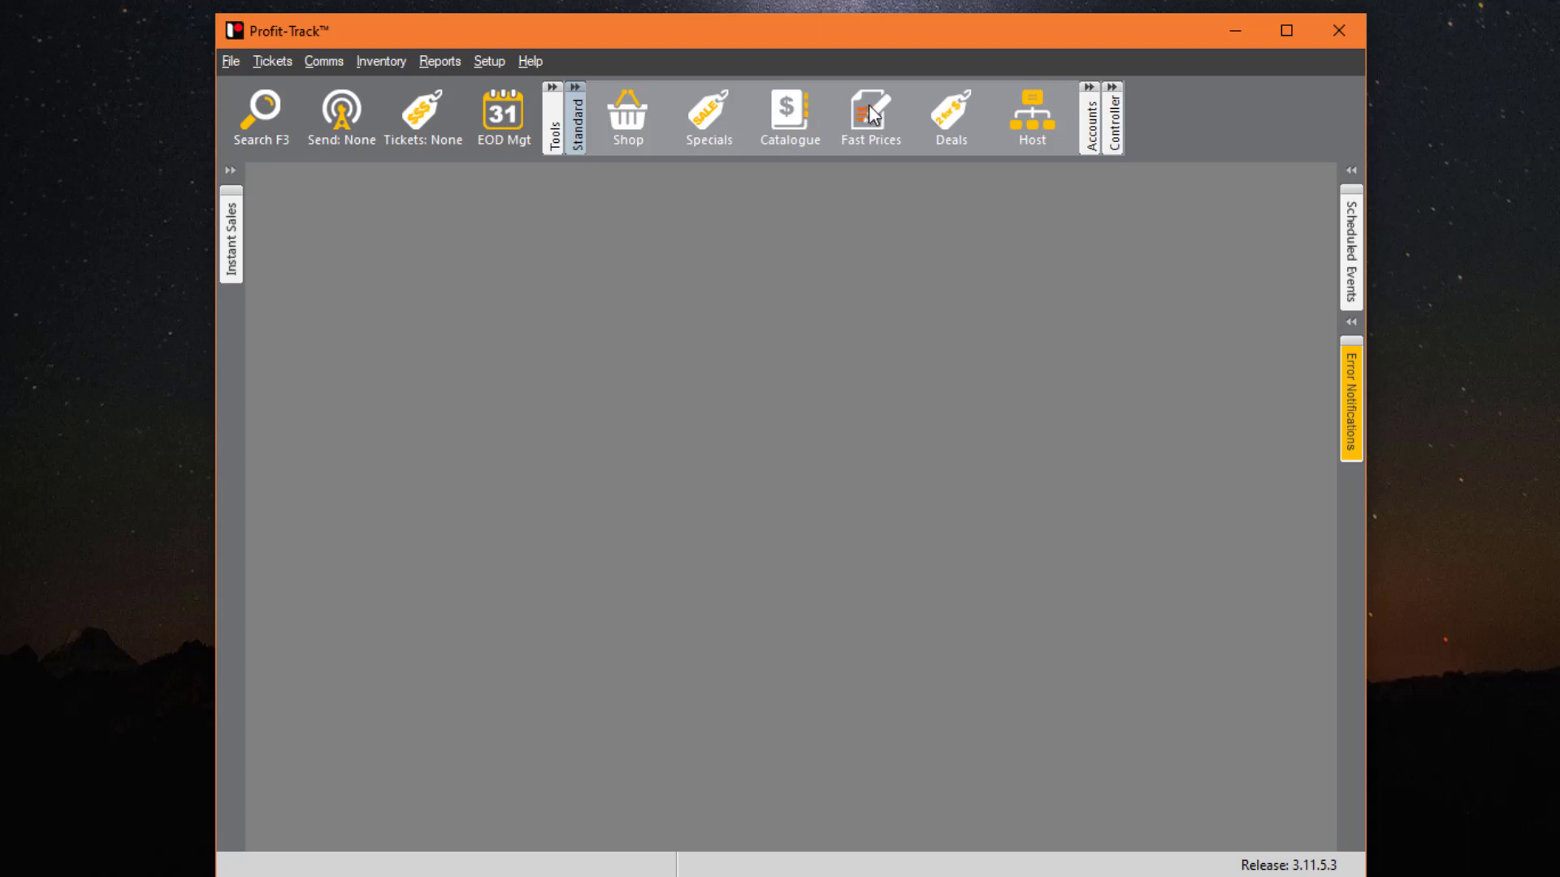
click(632, 115)
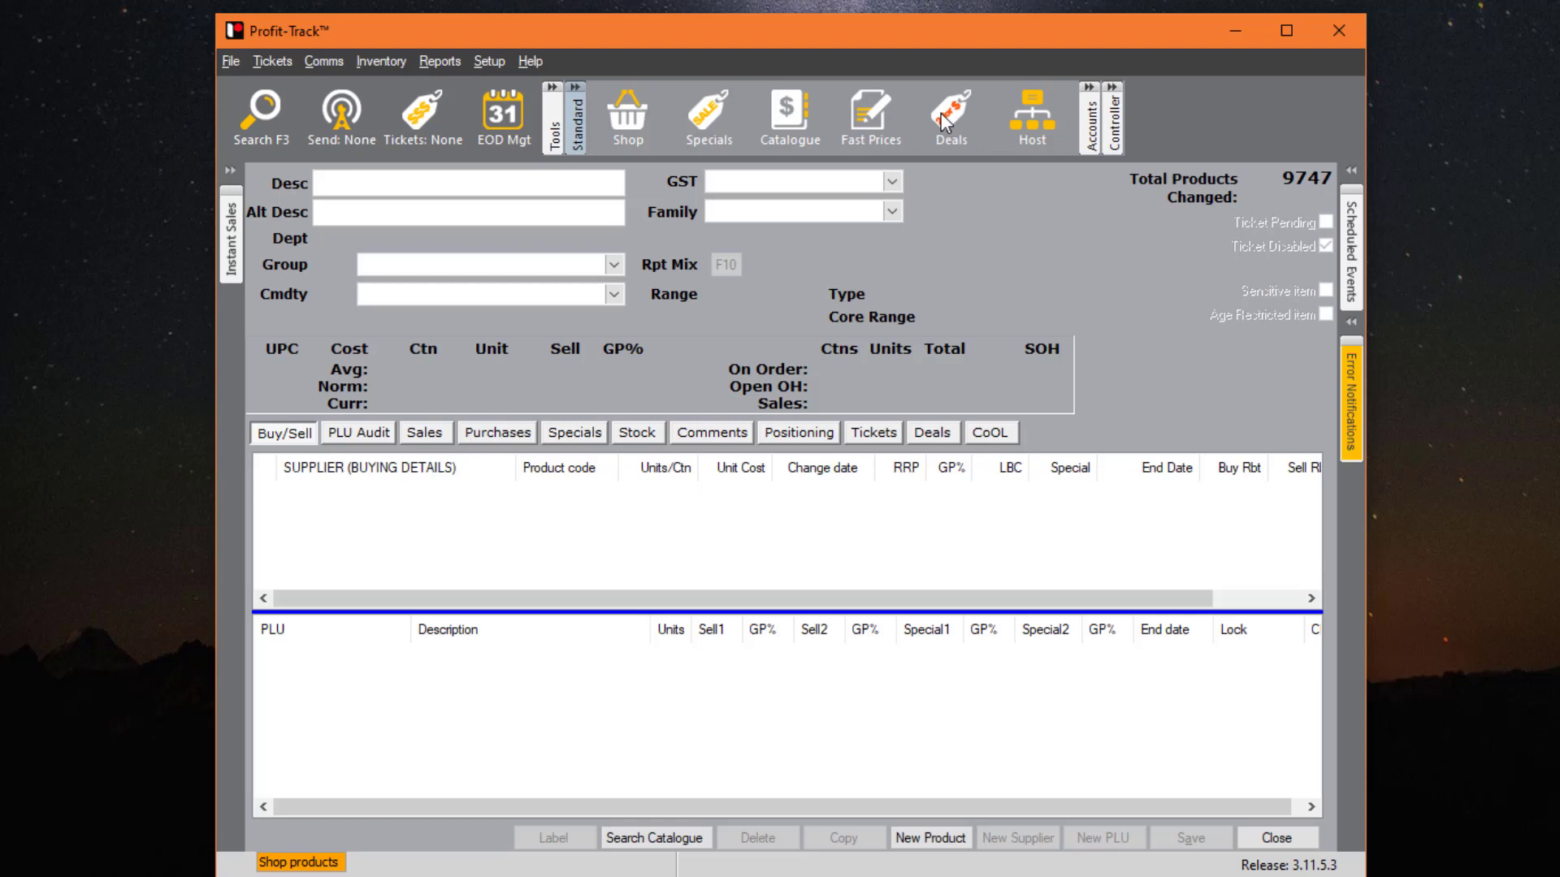
key(Escape)
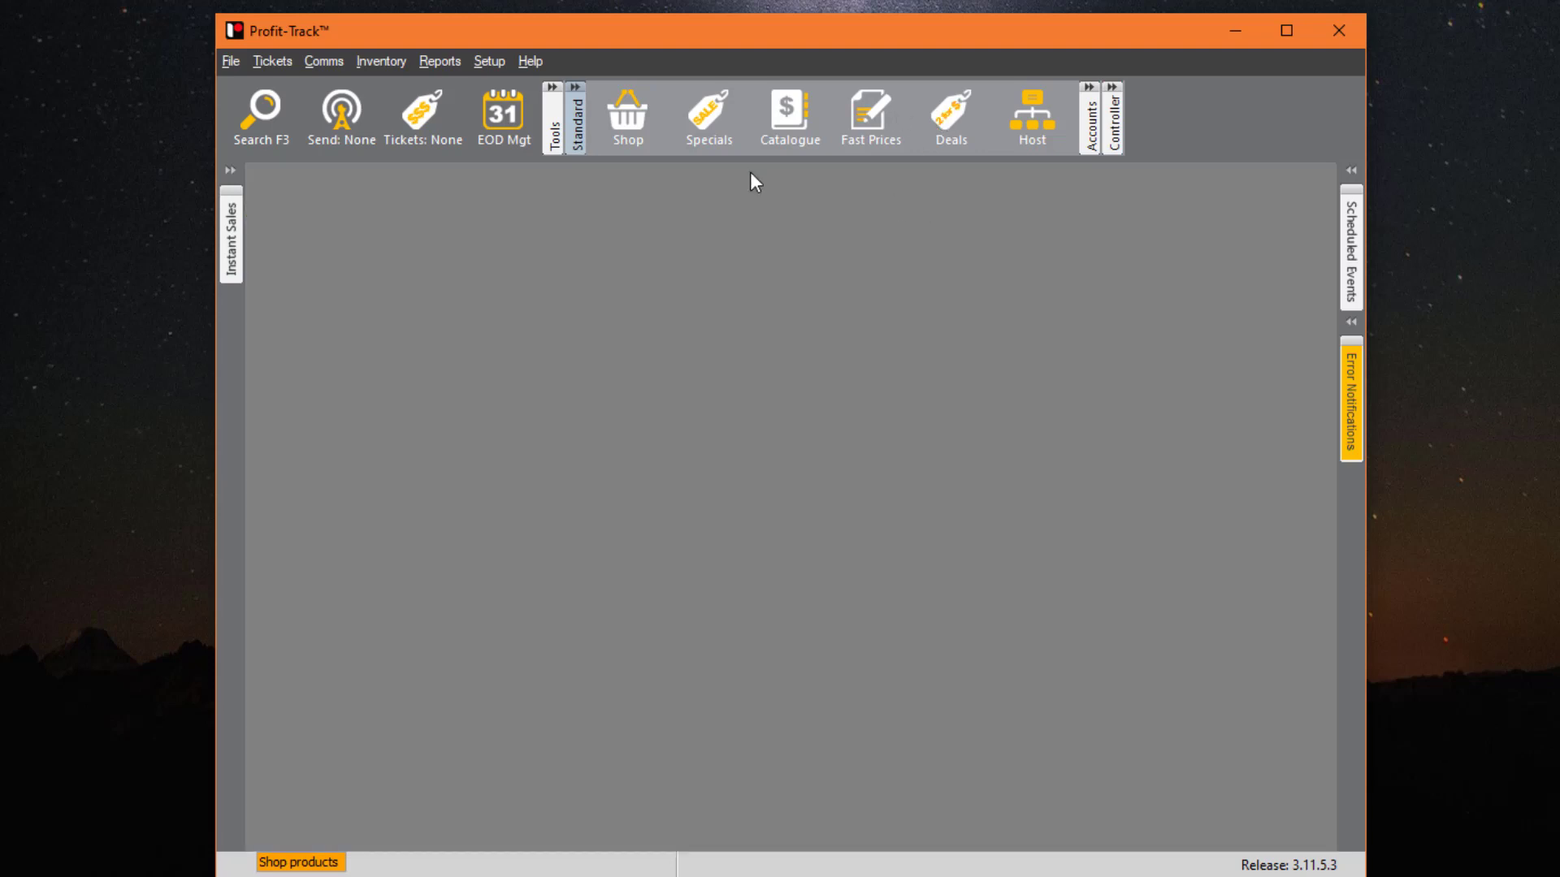
- Collect sales from the registers, viewing the registers for the Clerk 45 and Jarrad shifts
click(561, 109)
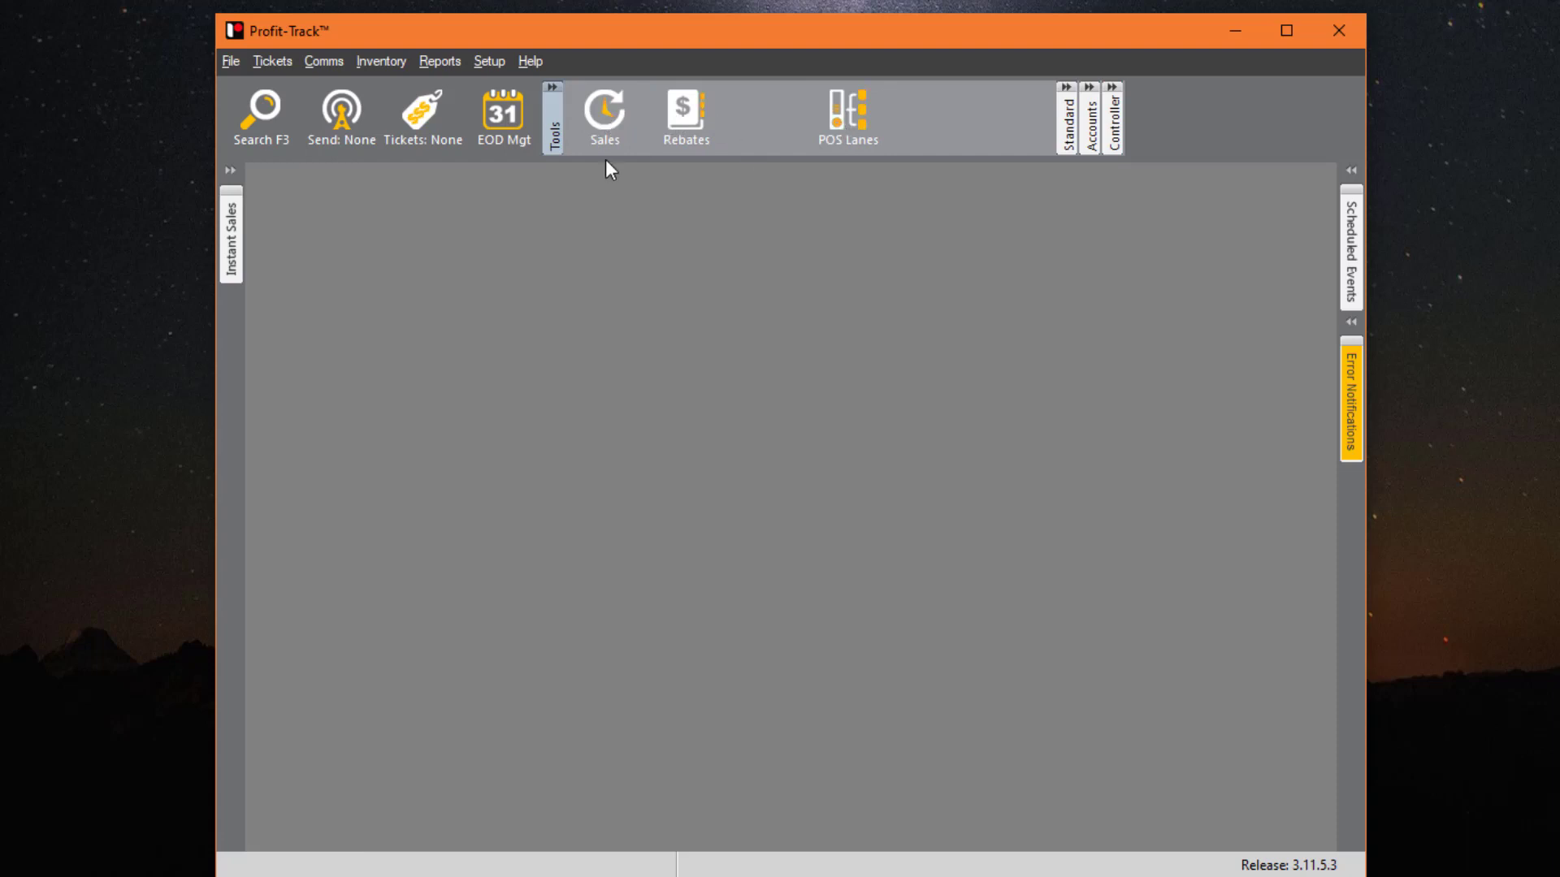
click(321, 60)
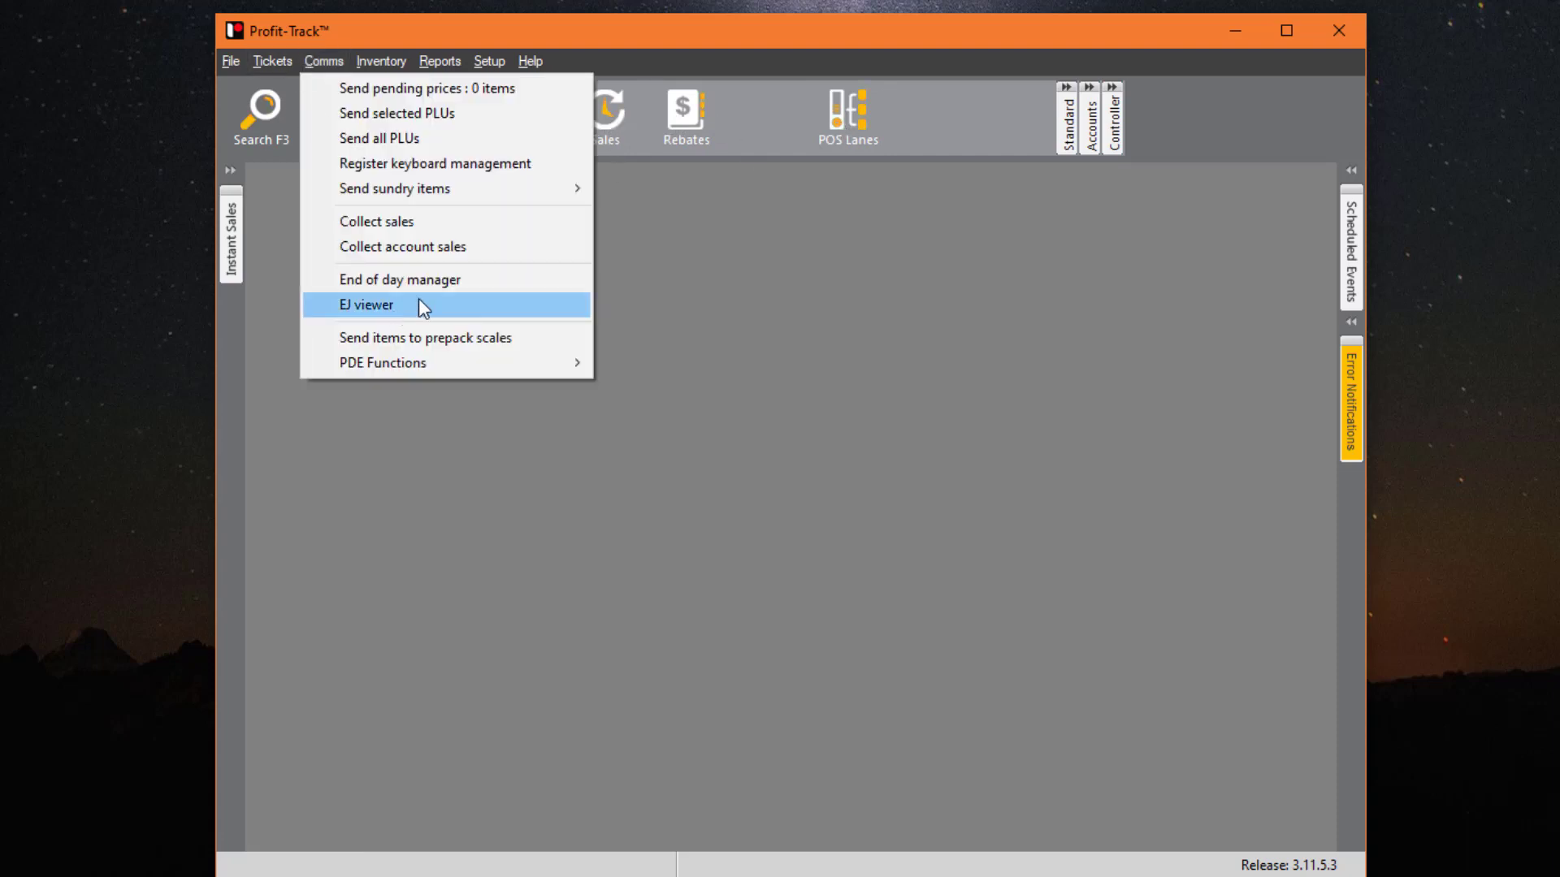
click(385, 232)
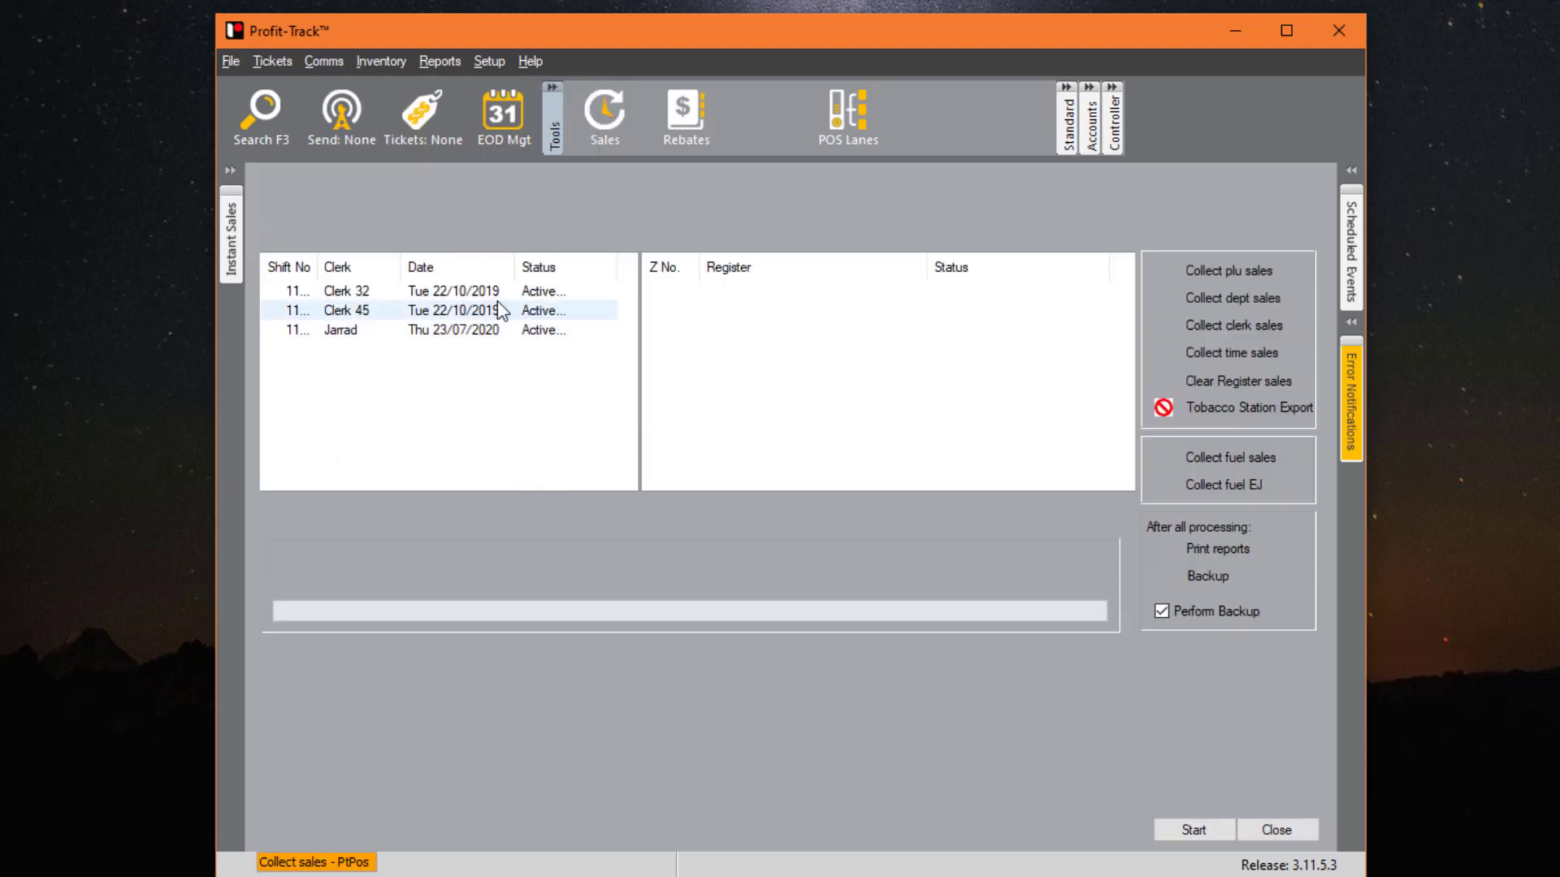
click(543, 314)
click(534, 330)
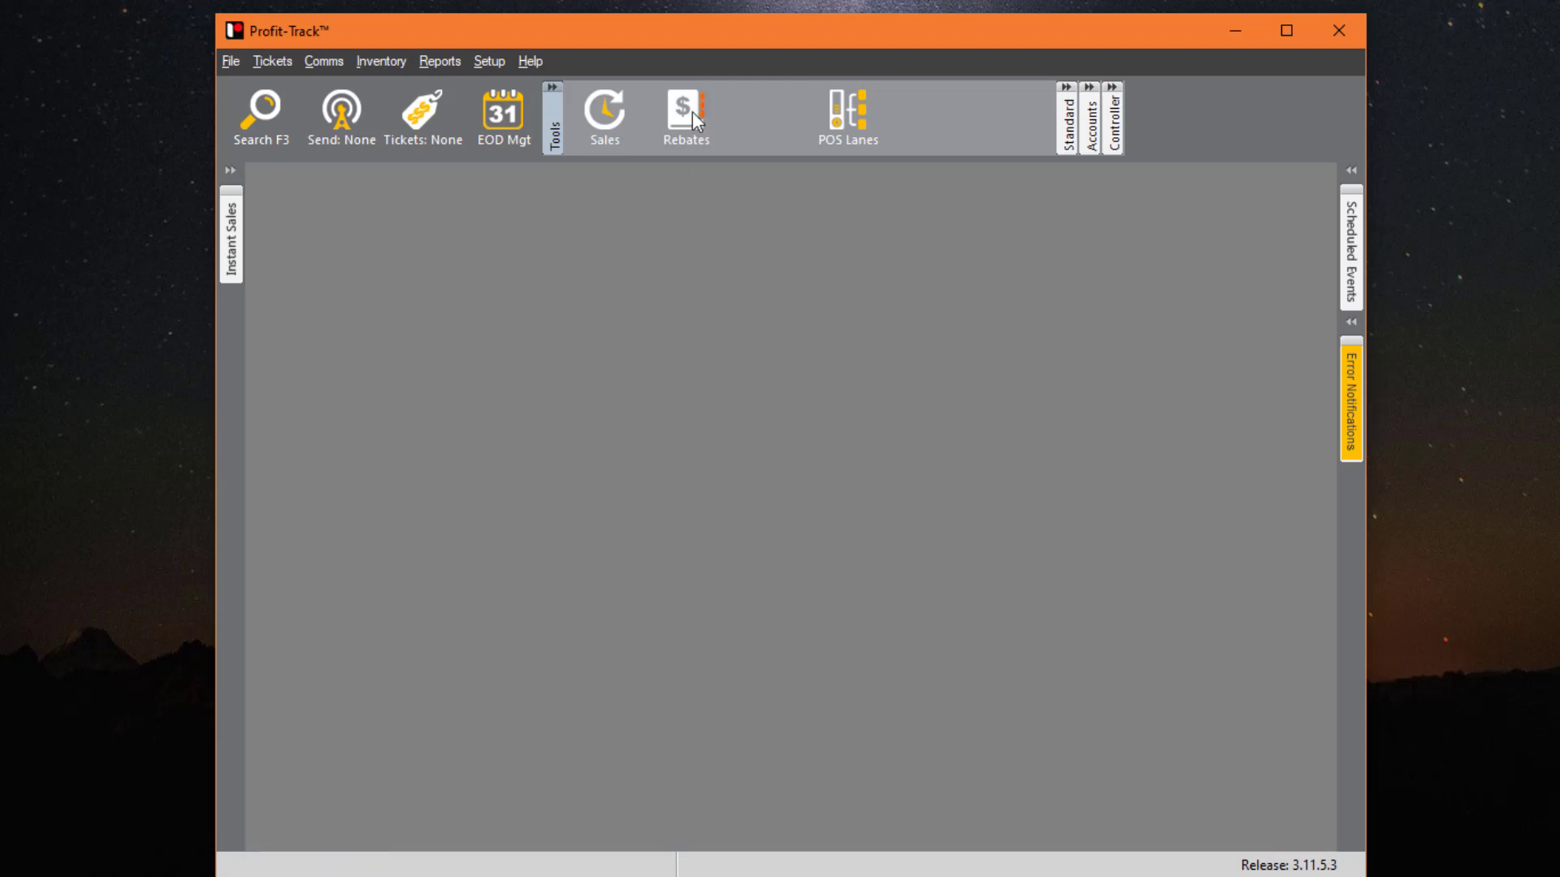
- Check Rebates and the store's POS lane registers, then expand the Standard shortcut group
click(692, 119)
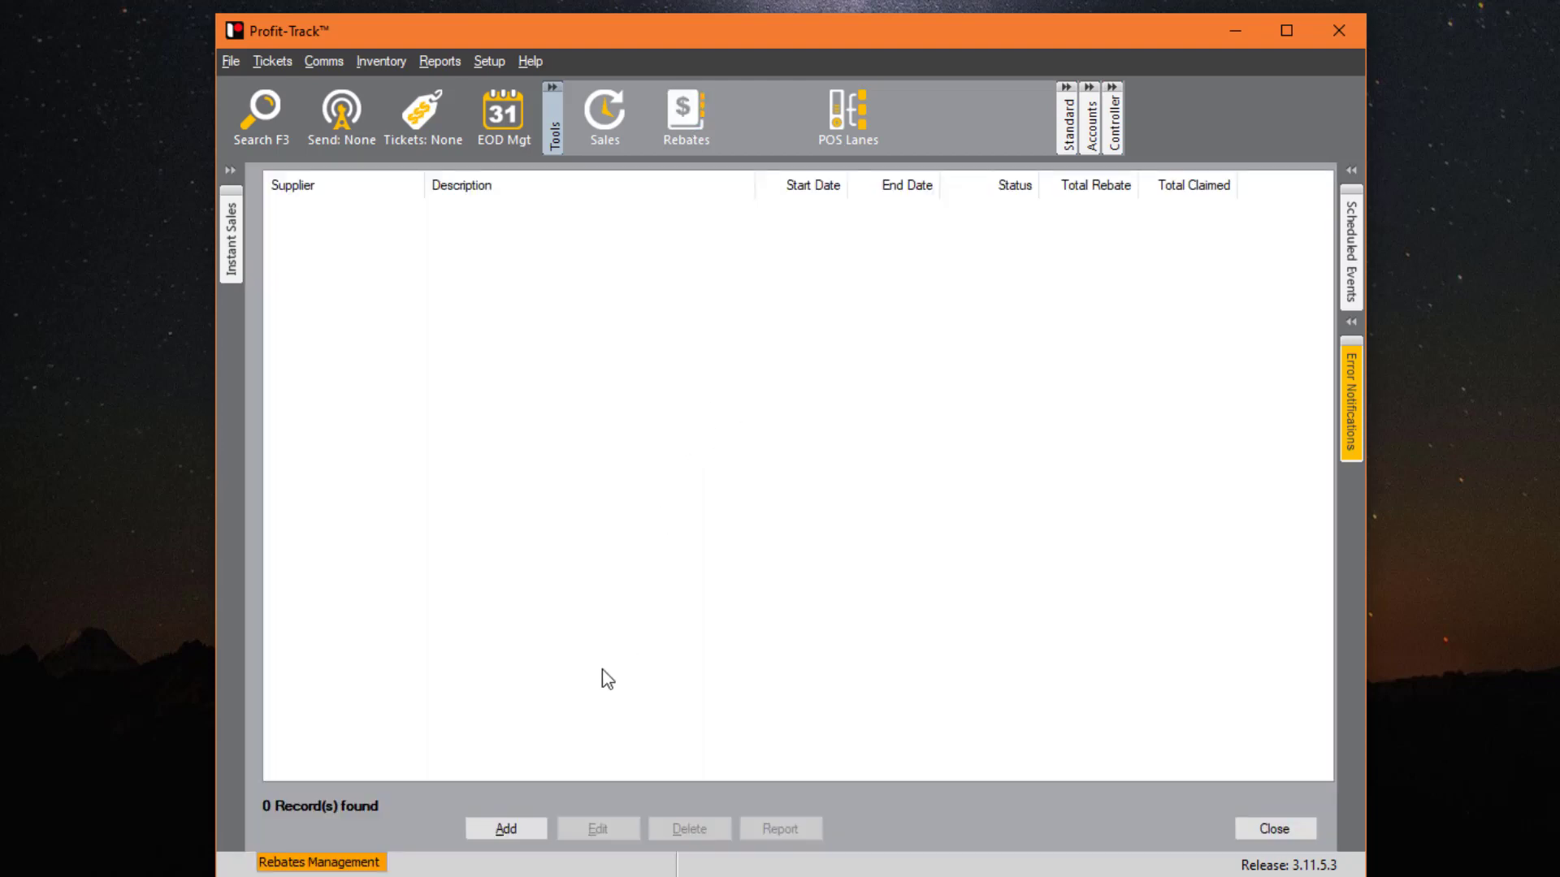
click(851, 112)
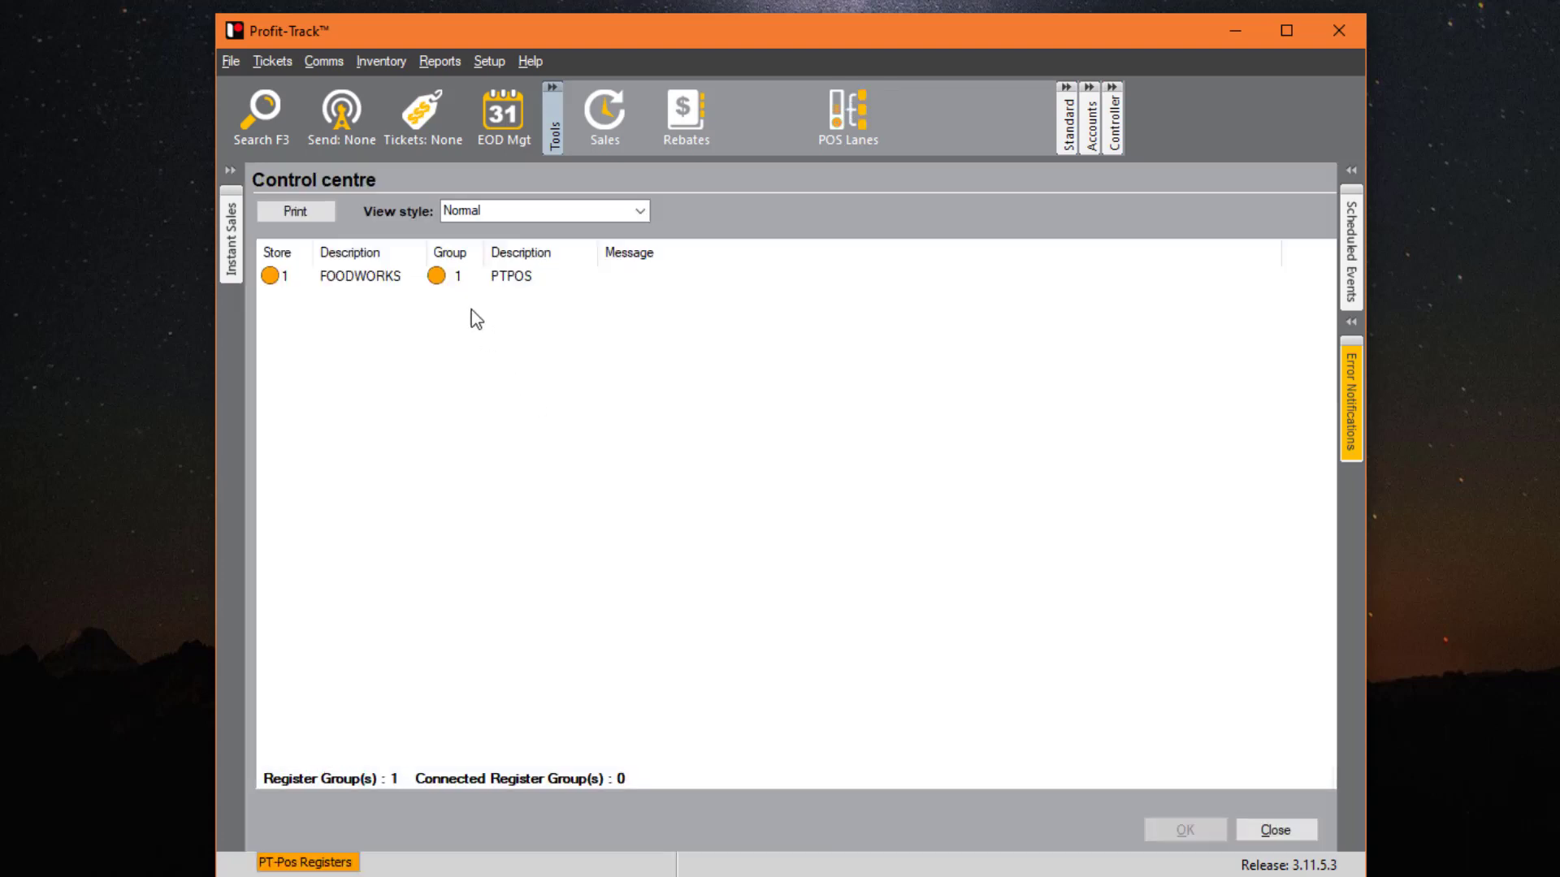
click(497, 280)
double_click(498, 280)
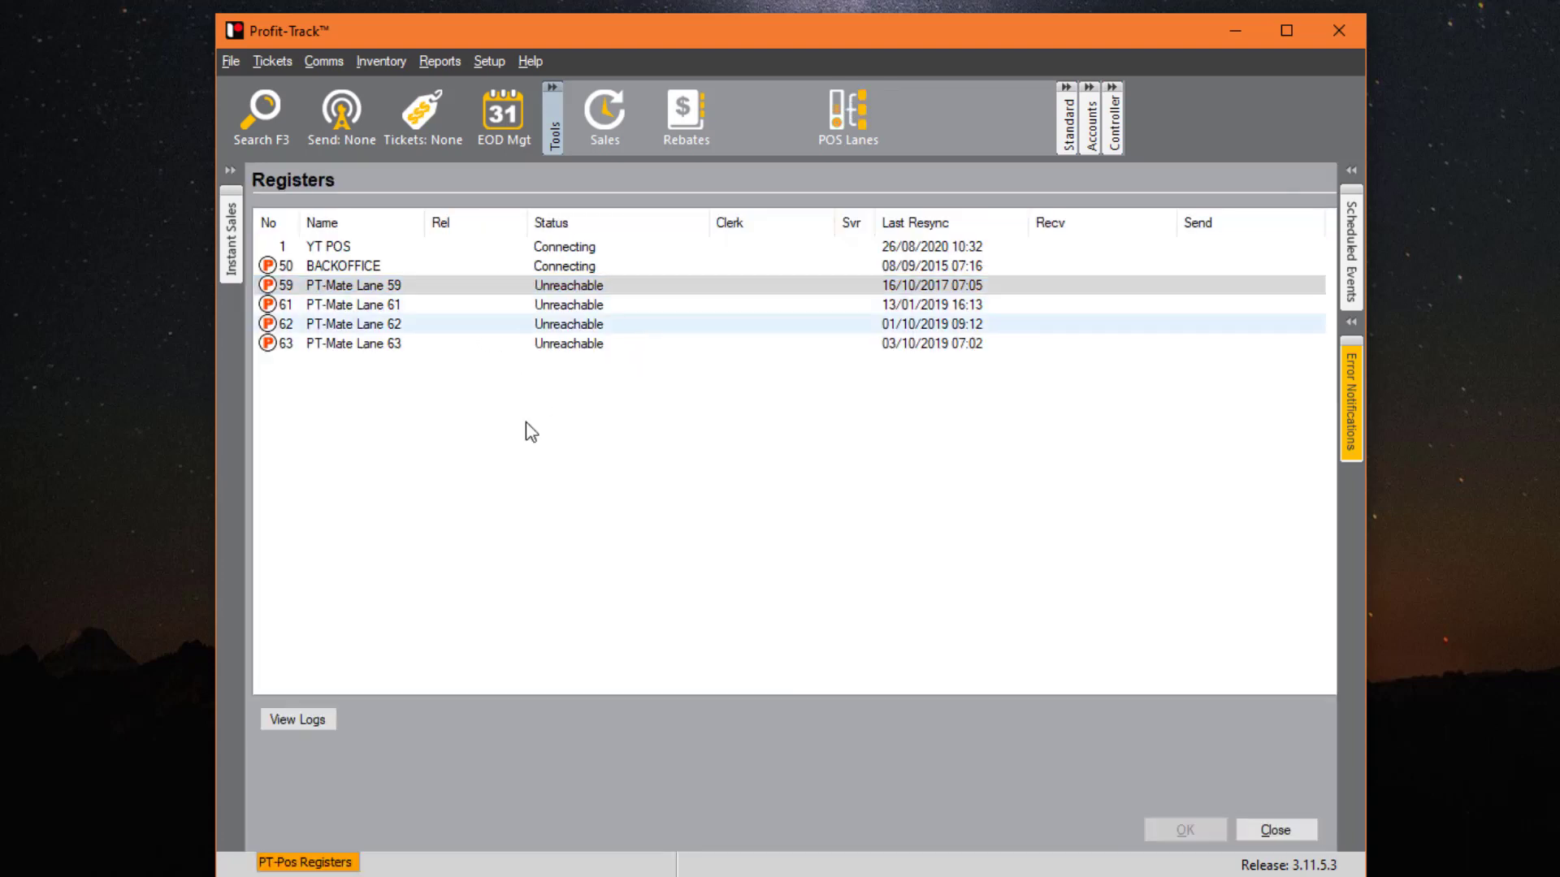
key(Escape)
key(Escape)
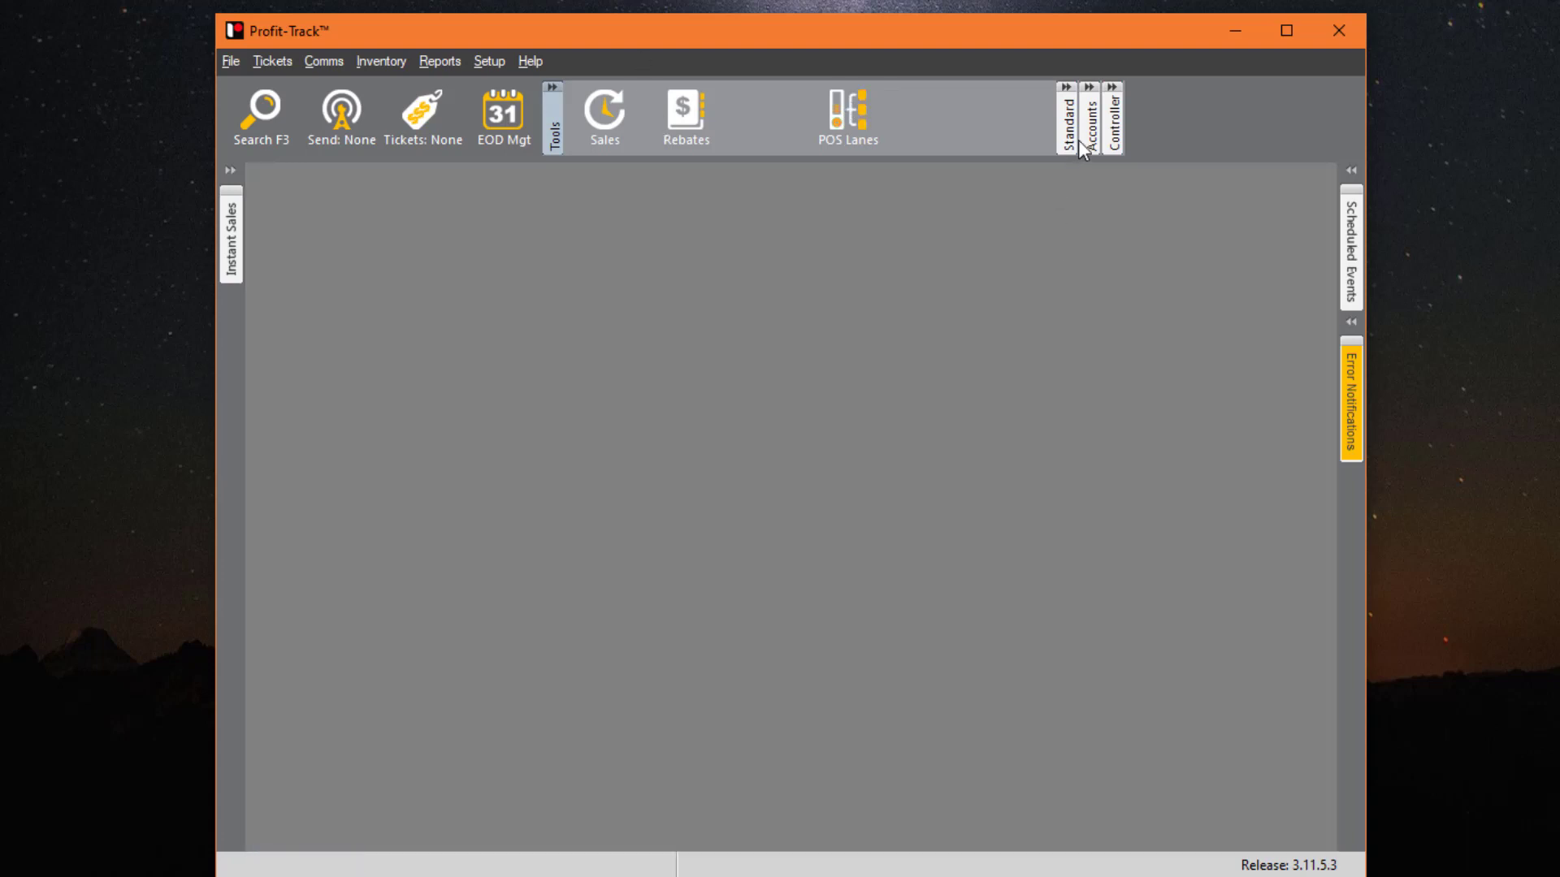
click(1067, 132)
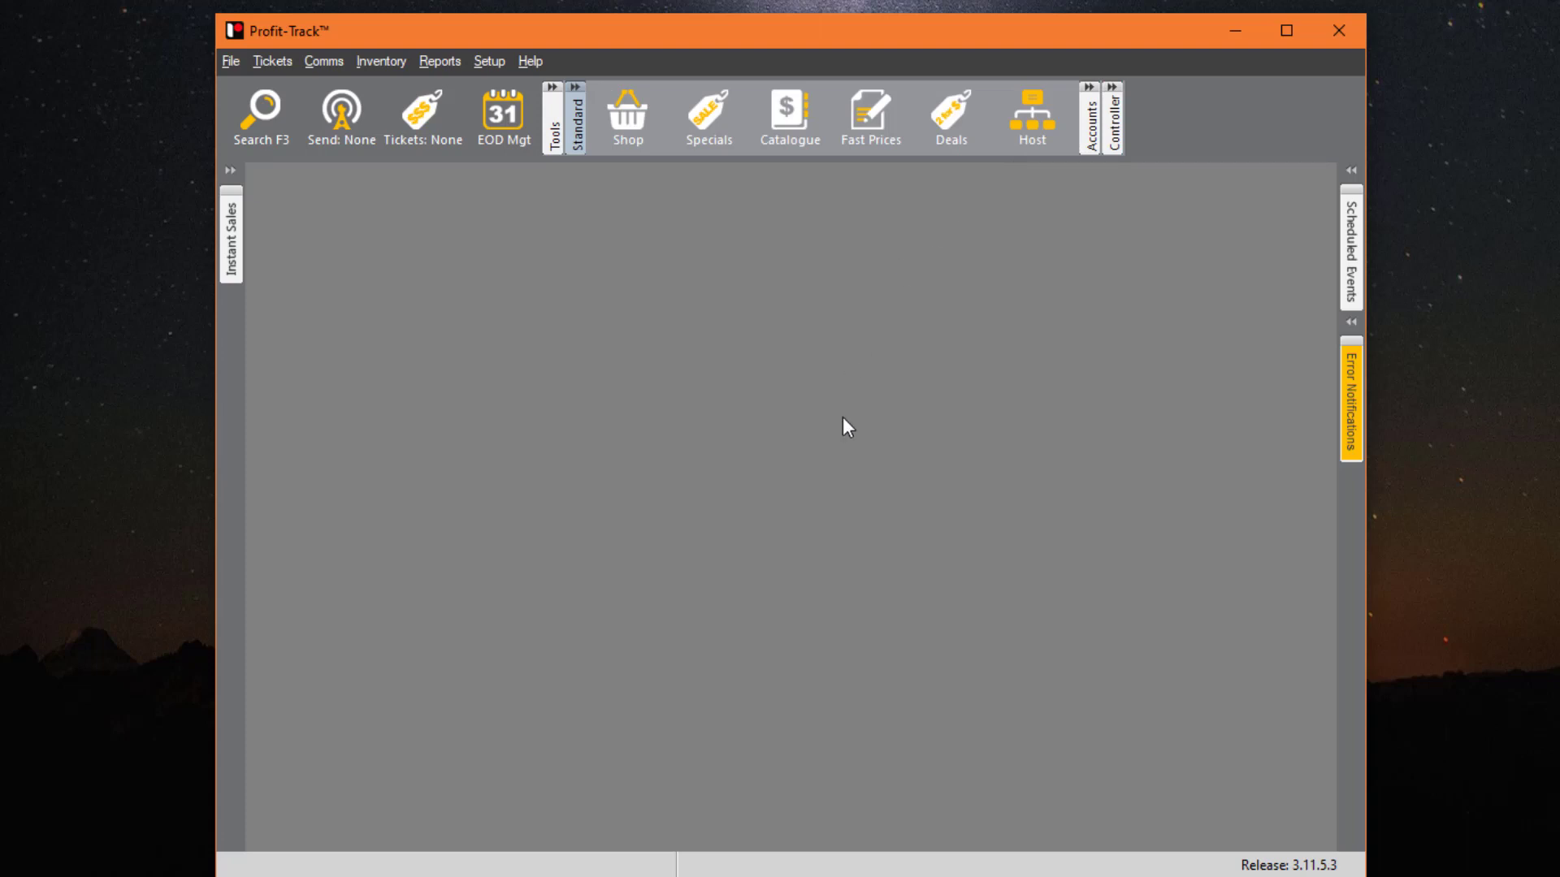
- Open Shop product maintenance and highlight the Section 2 Catalogue and Shop heading in help
click(628, 118)
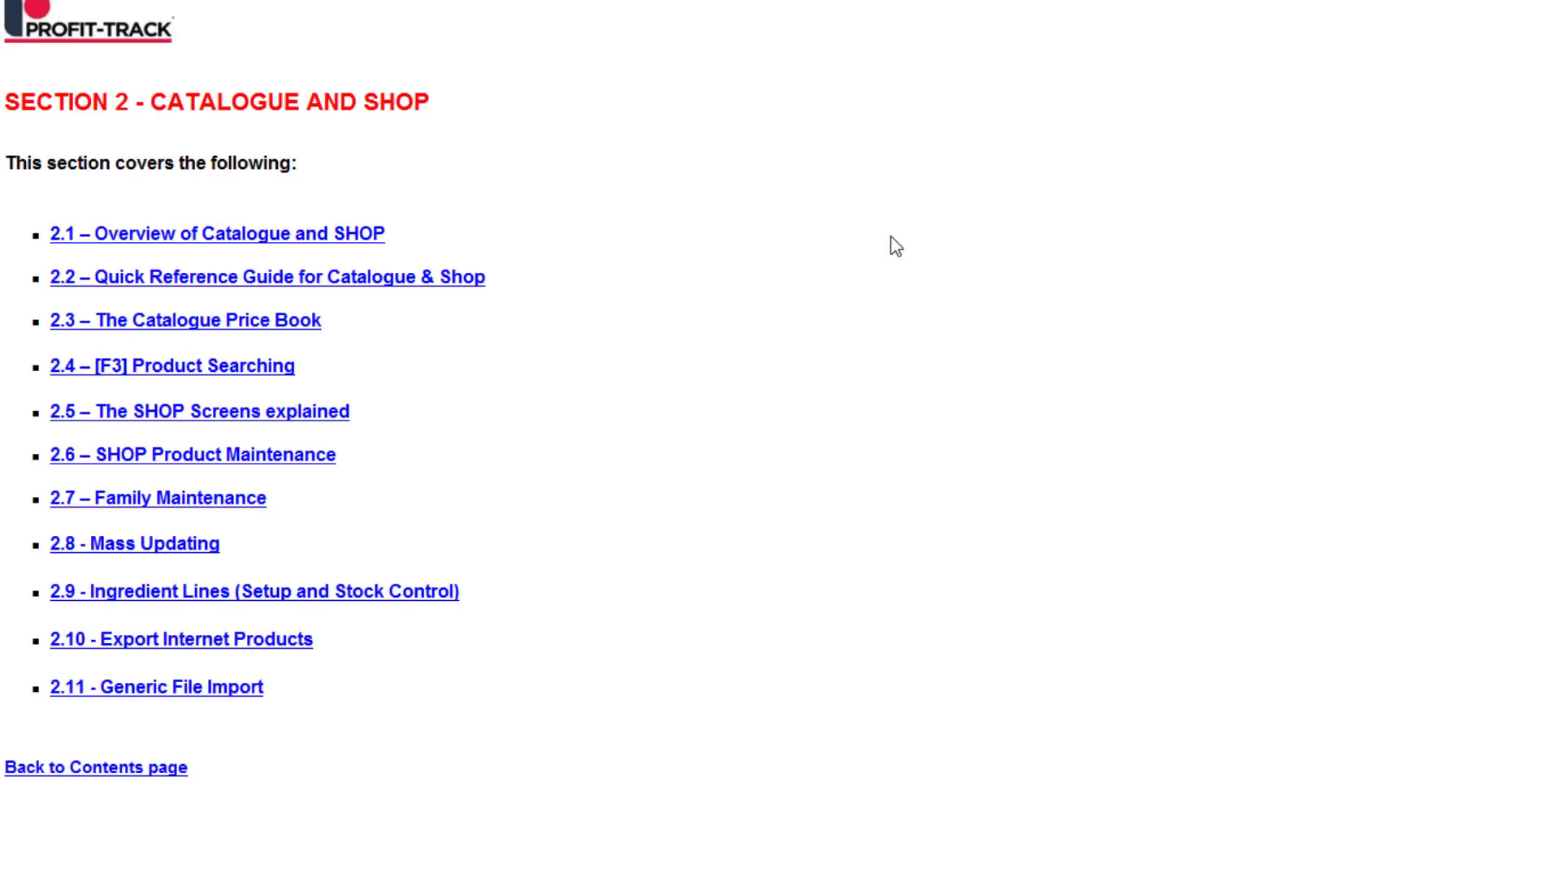
drag(429, 110, 9, 116)
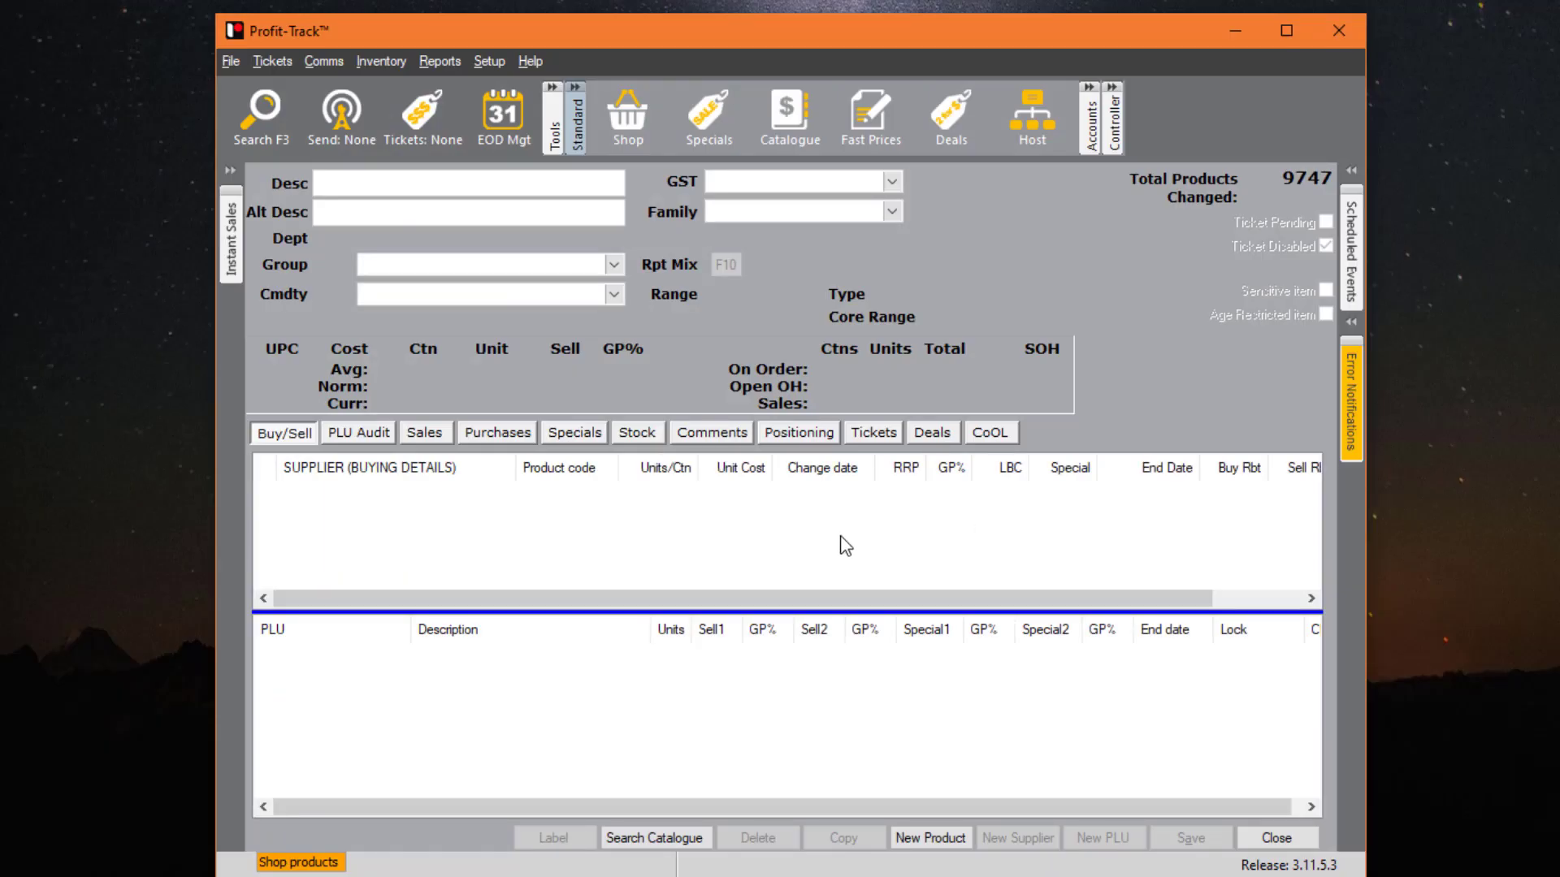
- Start a new product under PLU 123, since 1234 is already taken
click(962, 835)
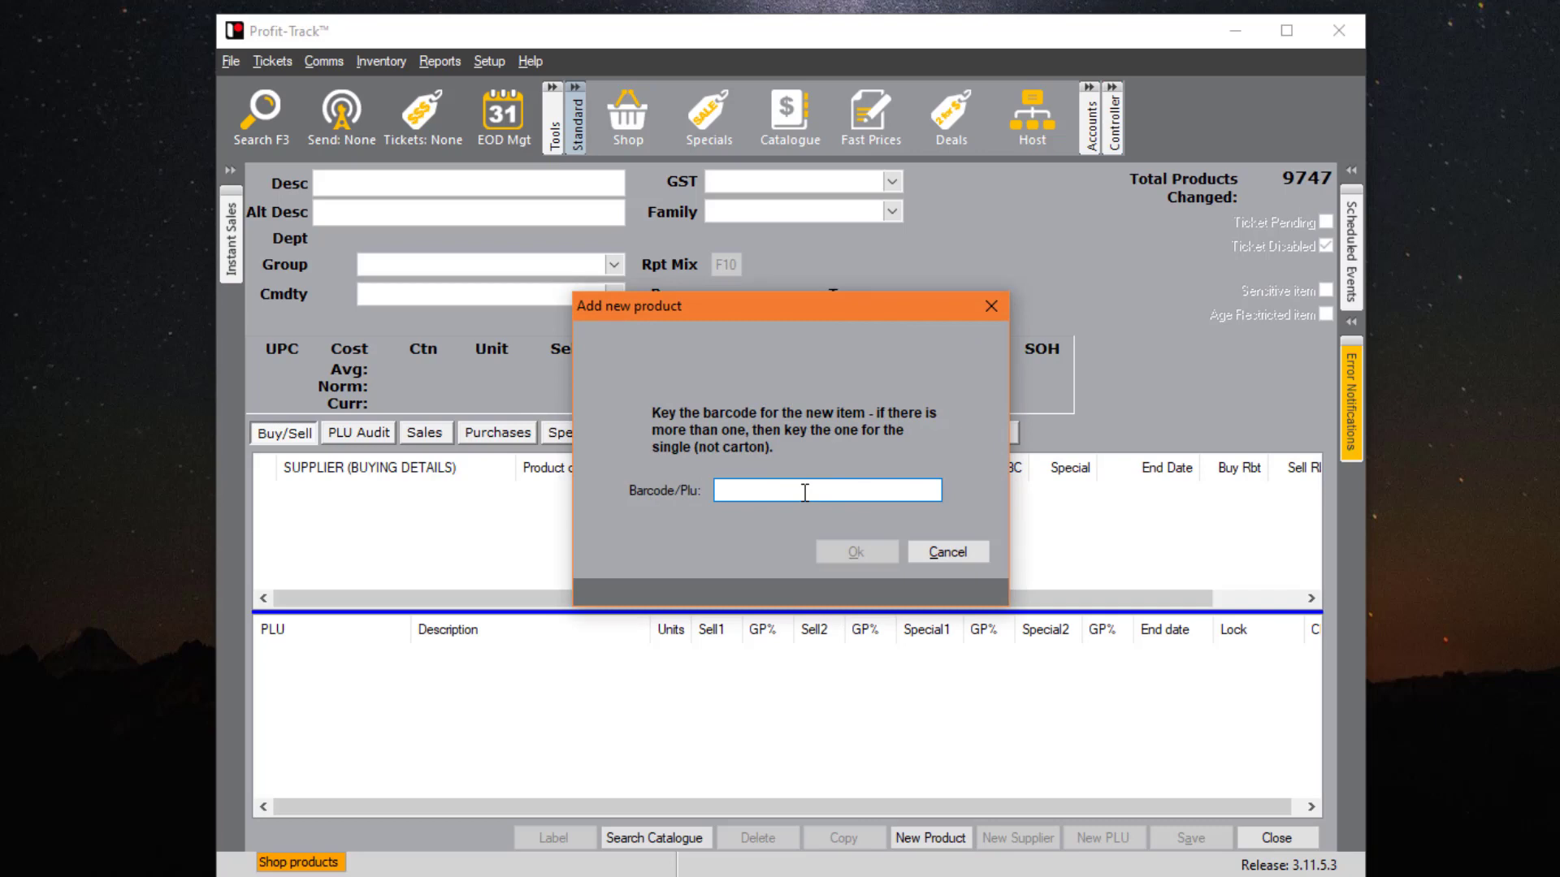
text(1234)
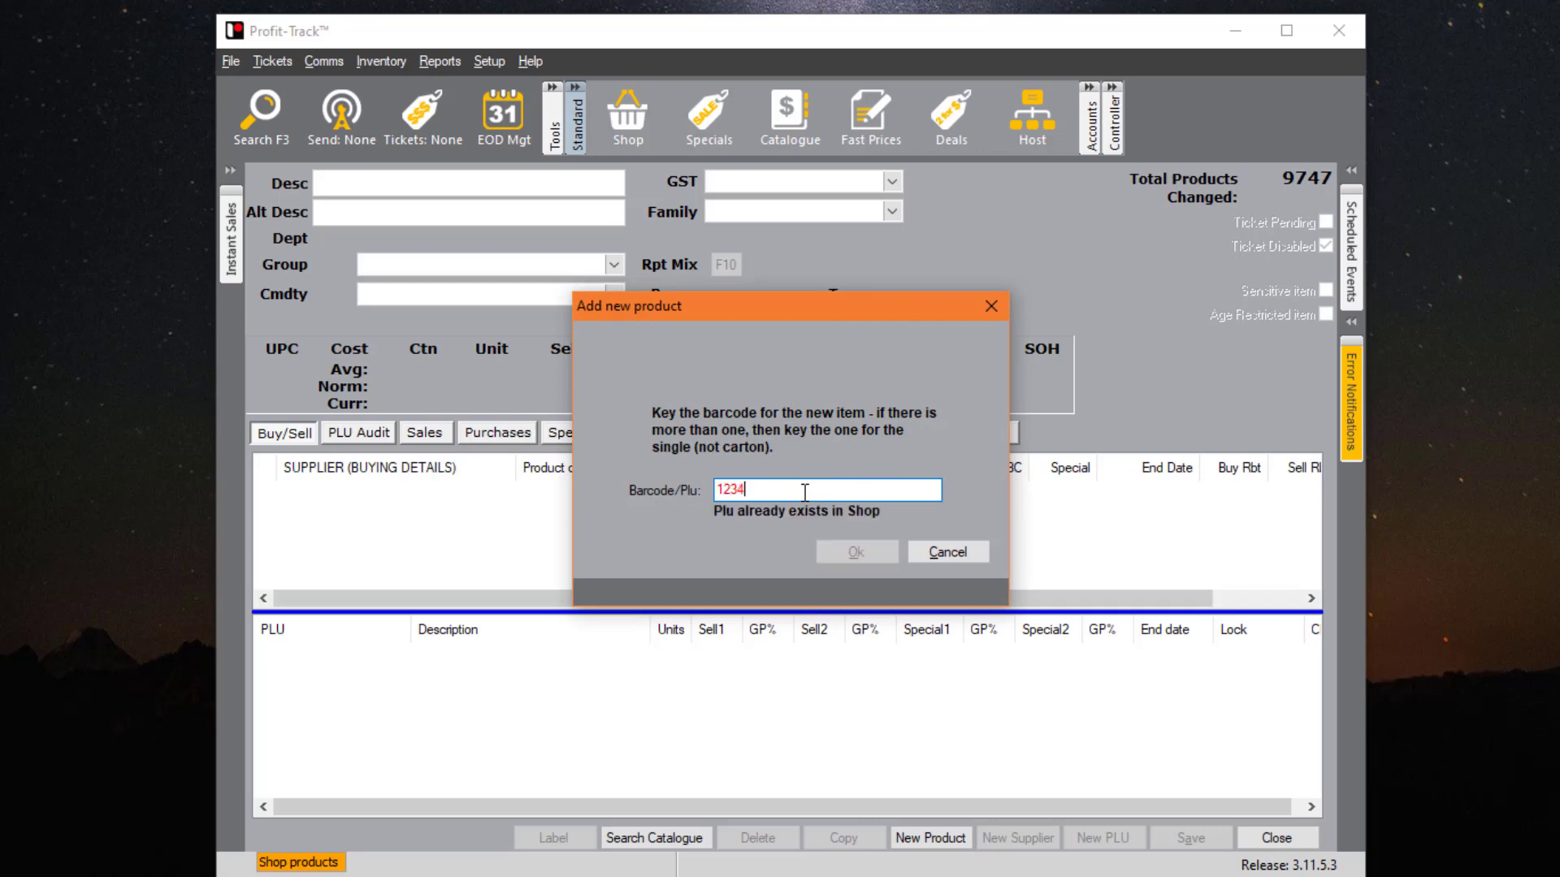
key(BackSpace)
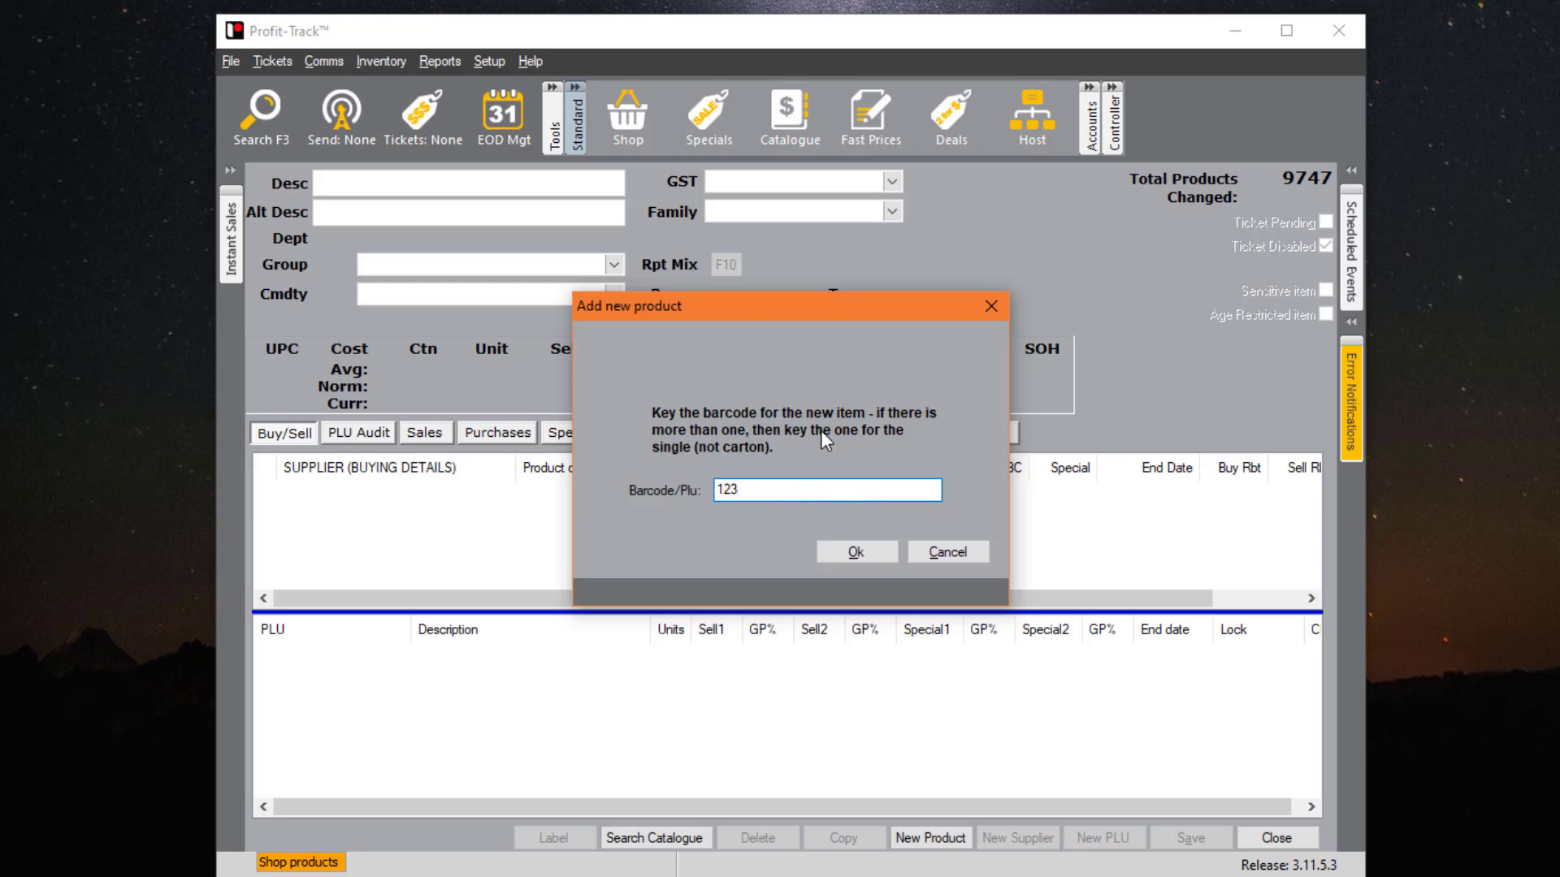
click(865, 556)
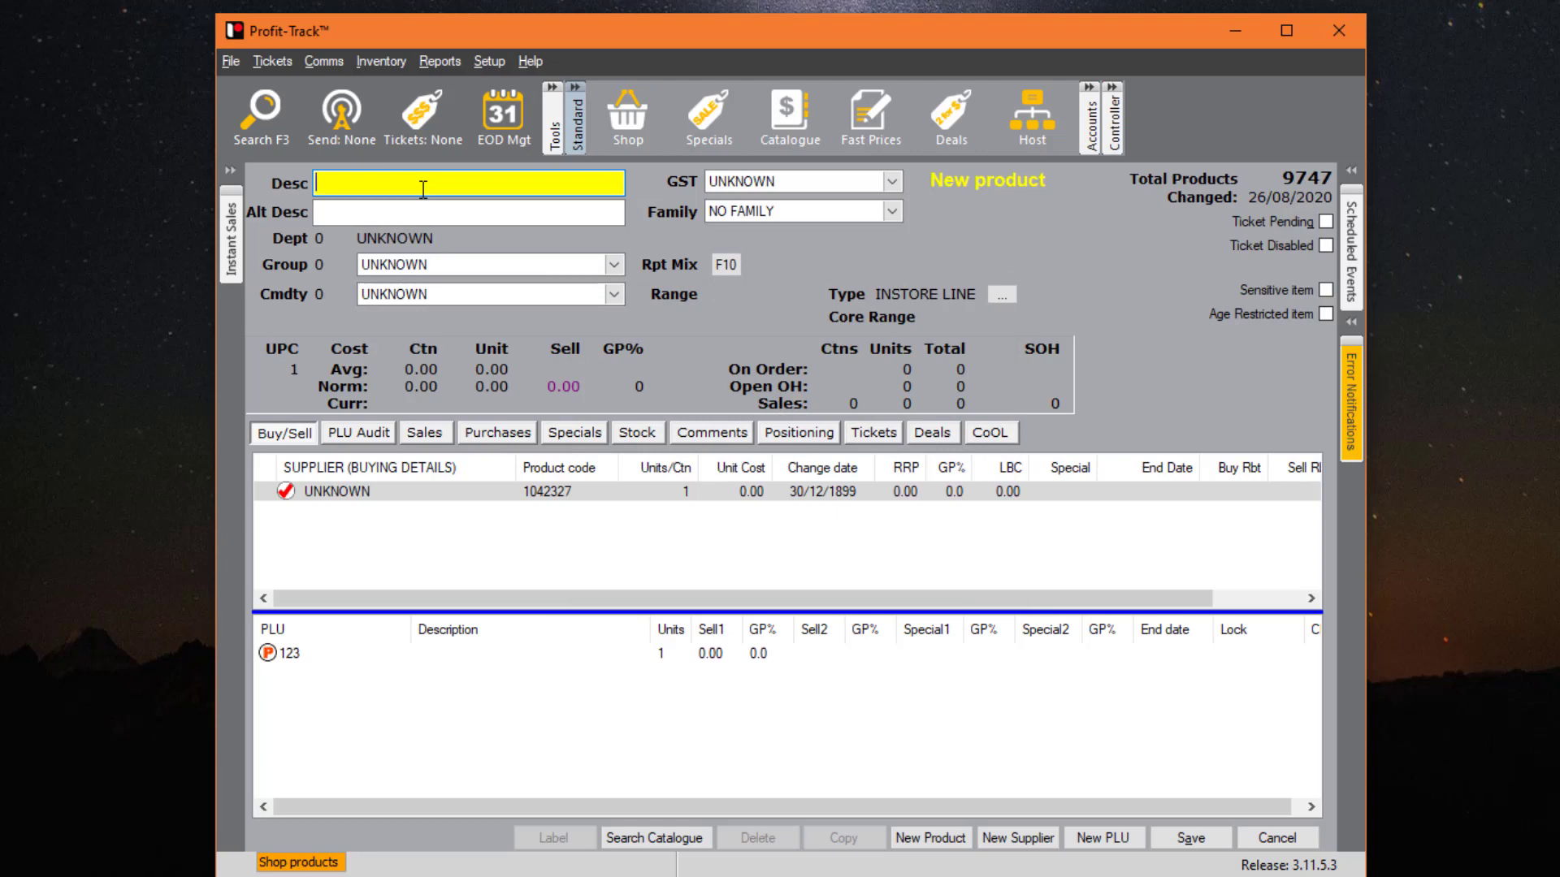
- Name the product RIBENA, set GST to Including GST, and group it under DRINKS REFRIG - JUICES - MILK
text(RIBENA)
click(897, 183)
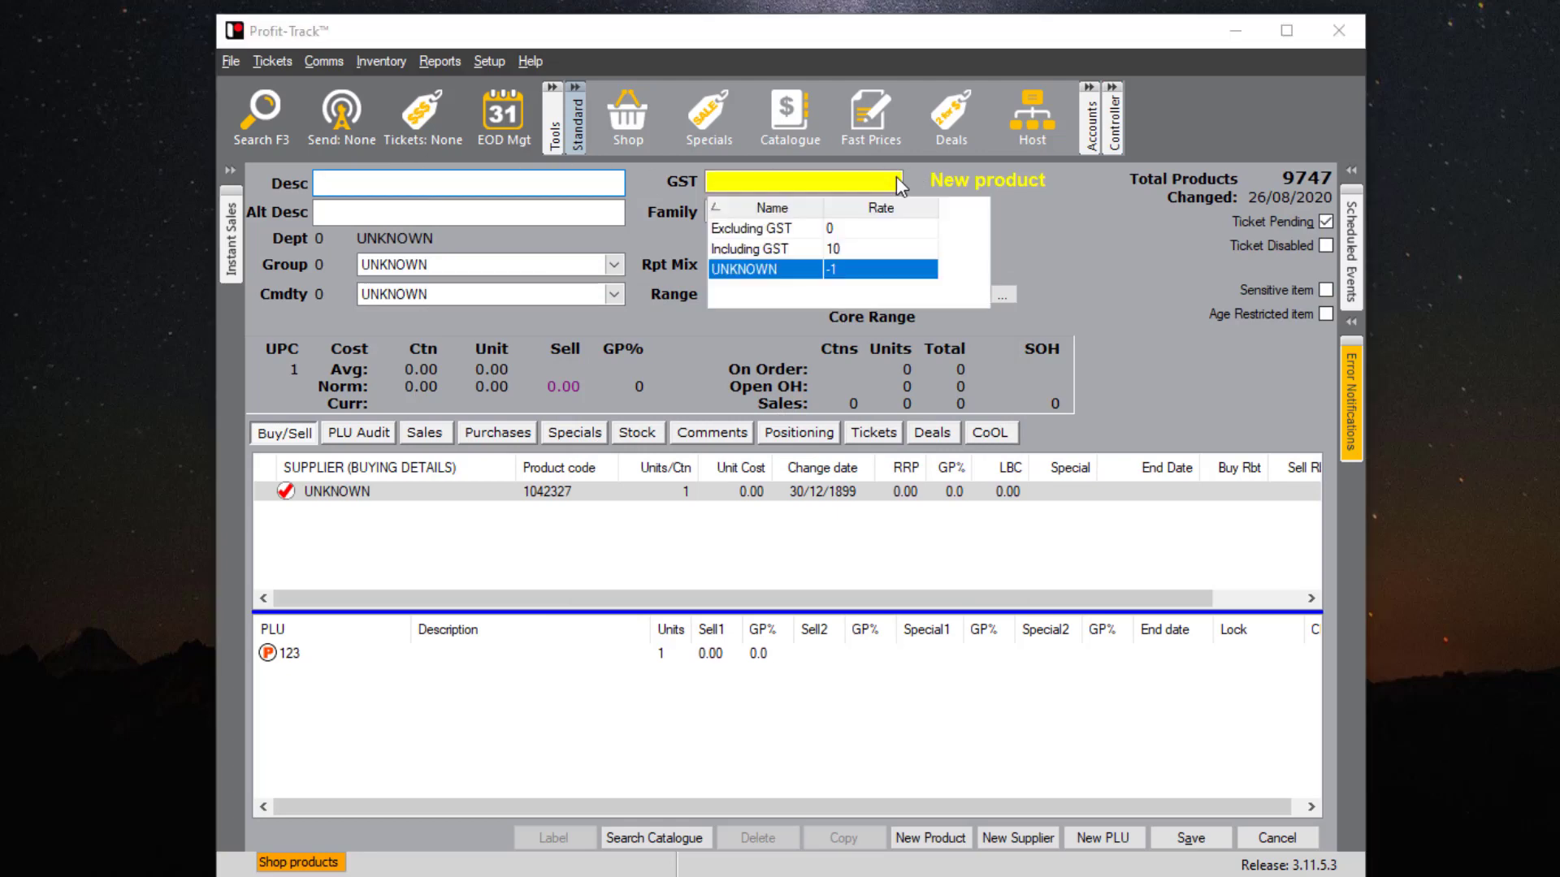
click(783, 250)
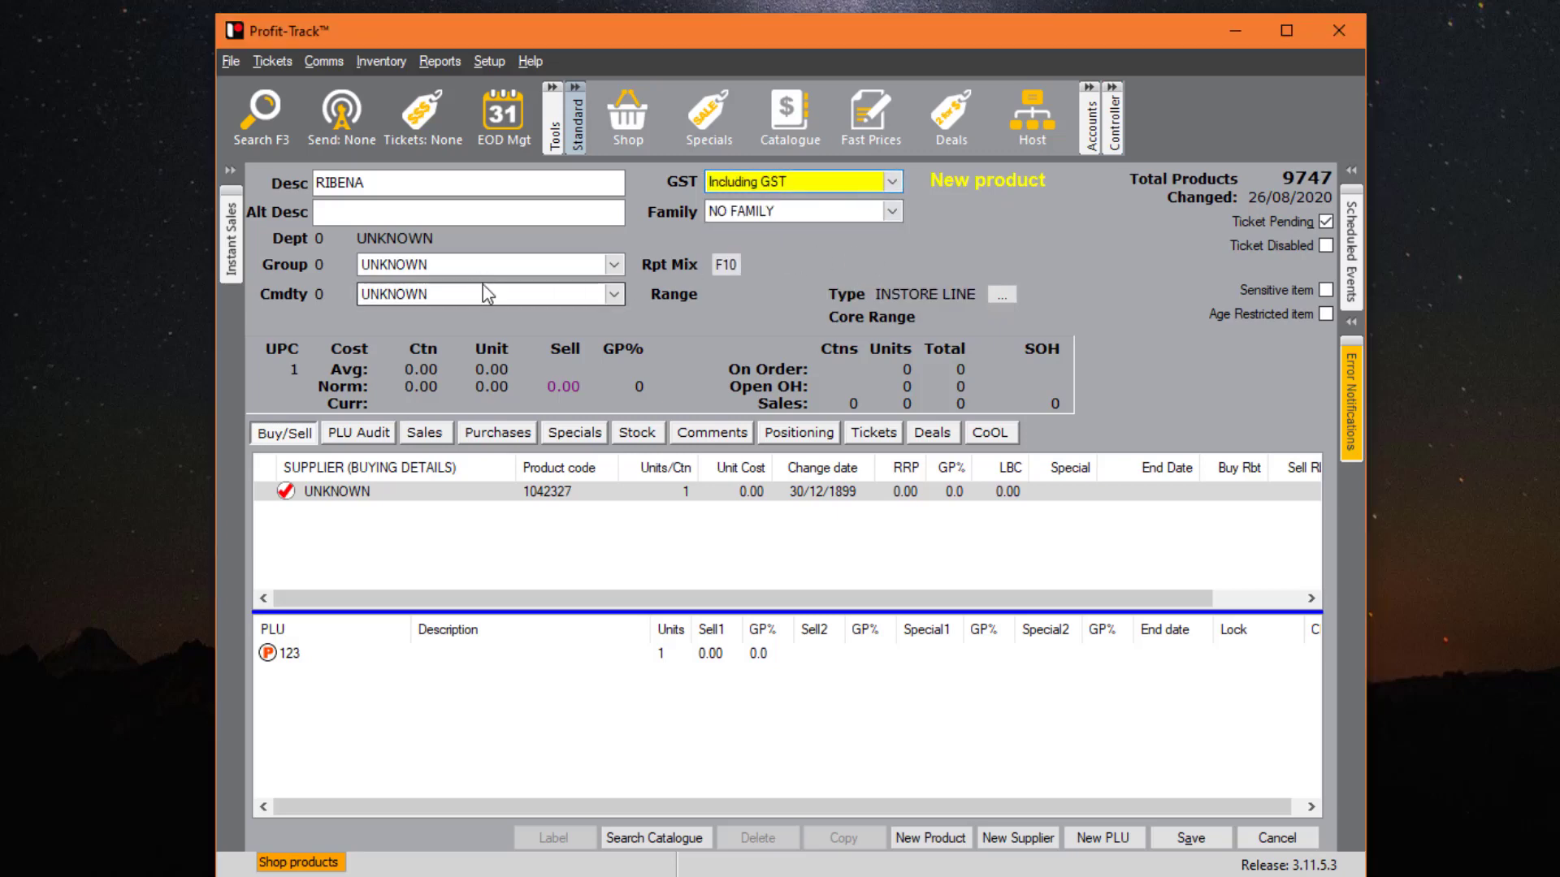
click(616, 265)
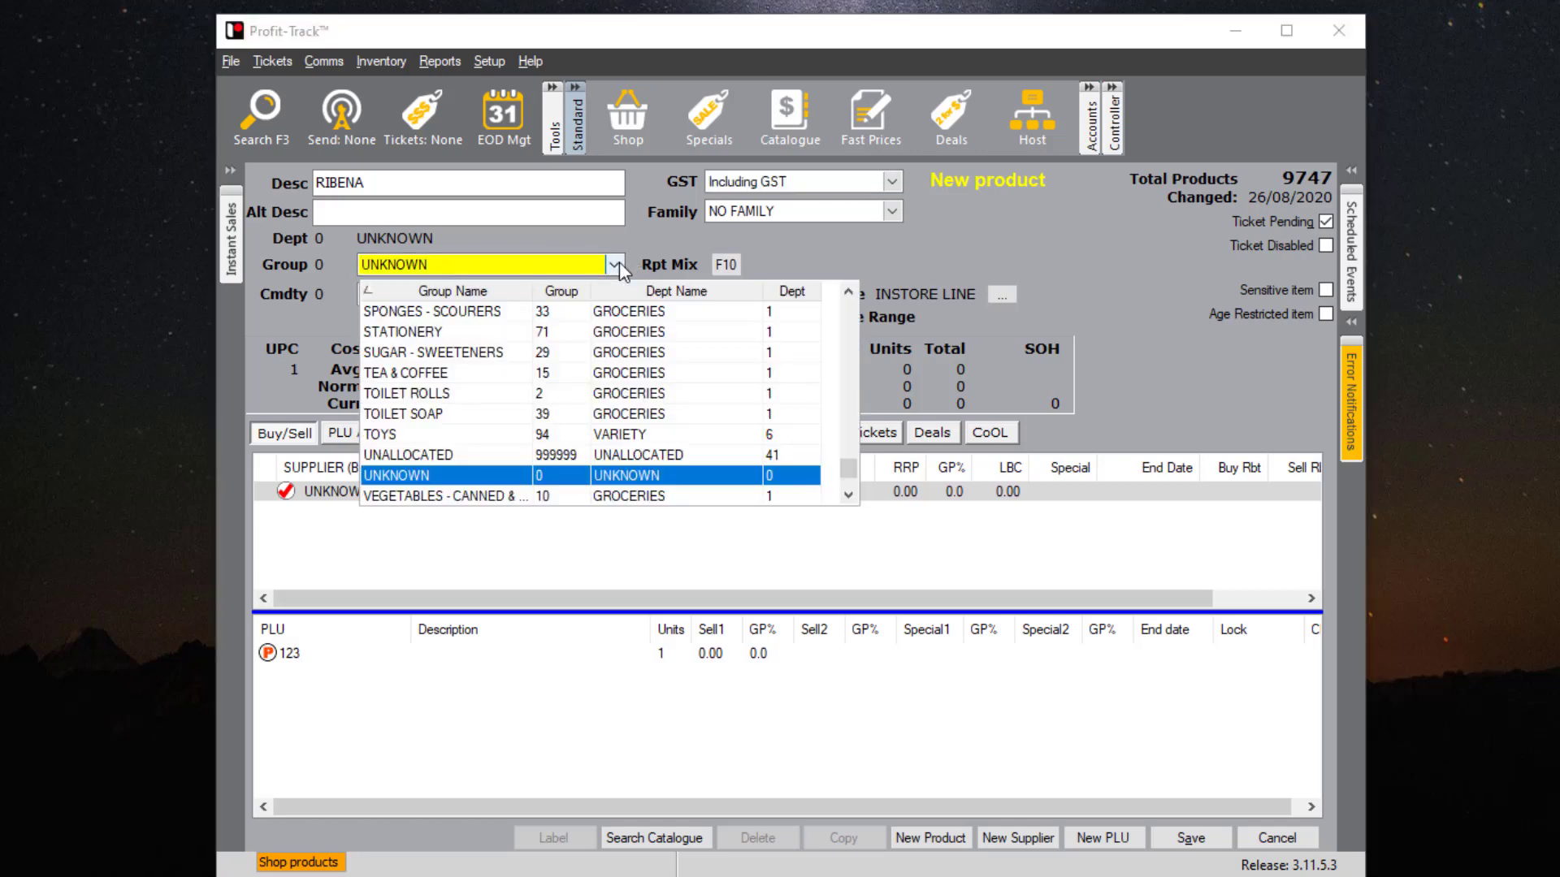
text(dr)
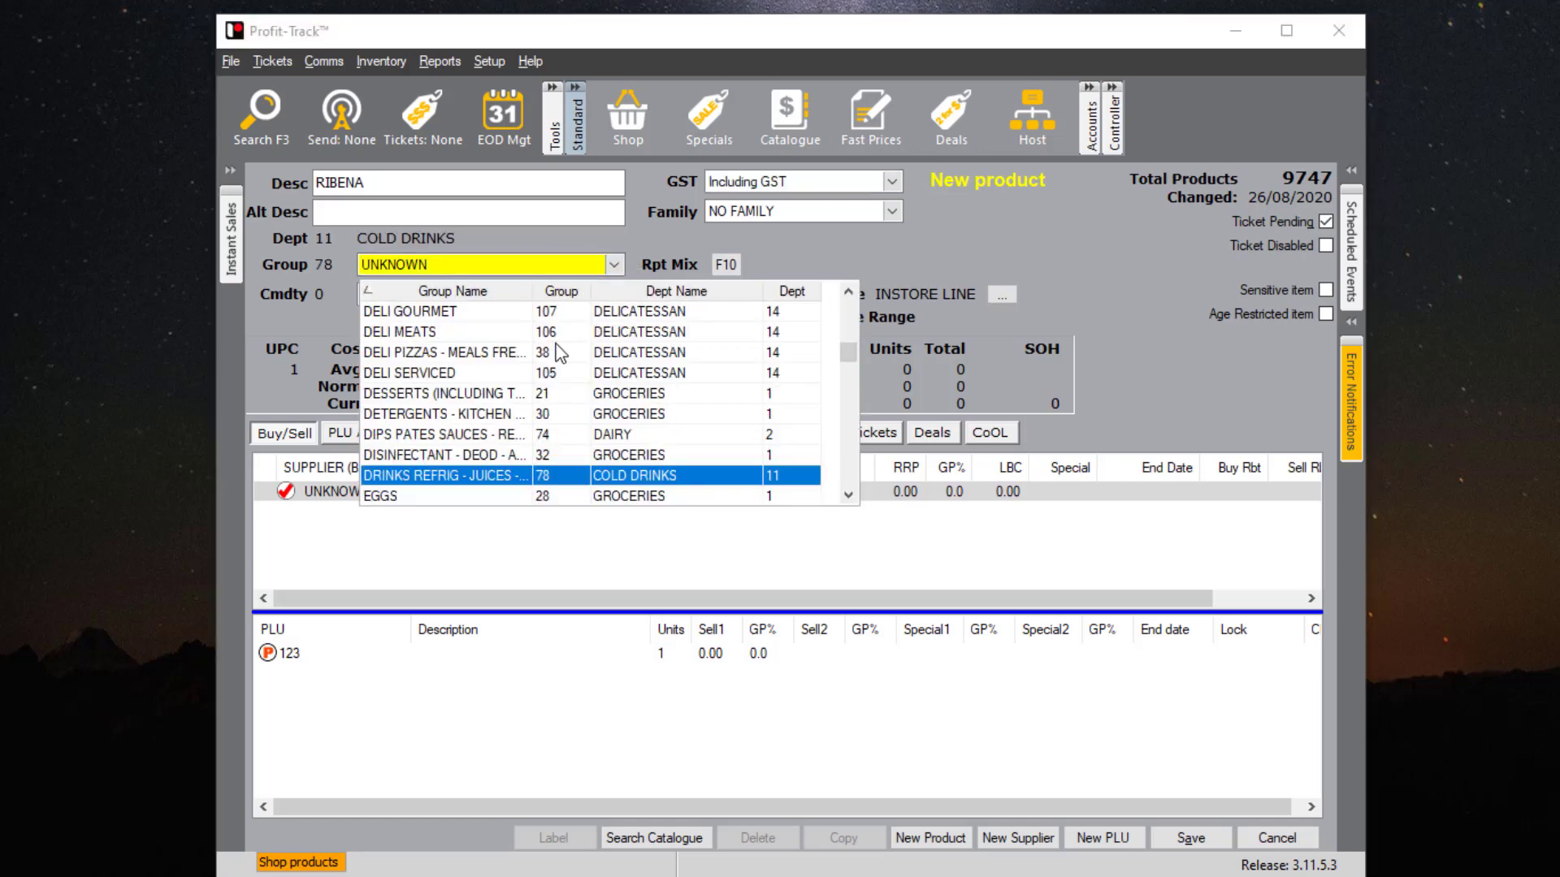
click(490, 479)
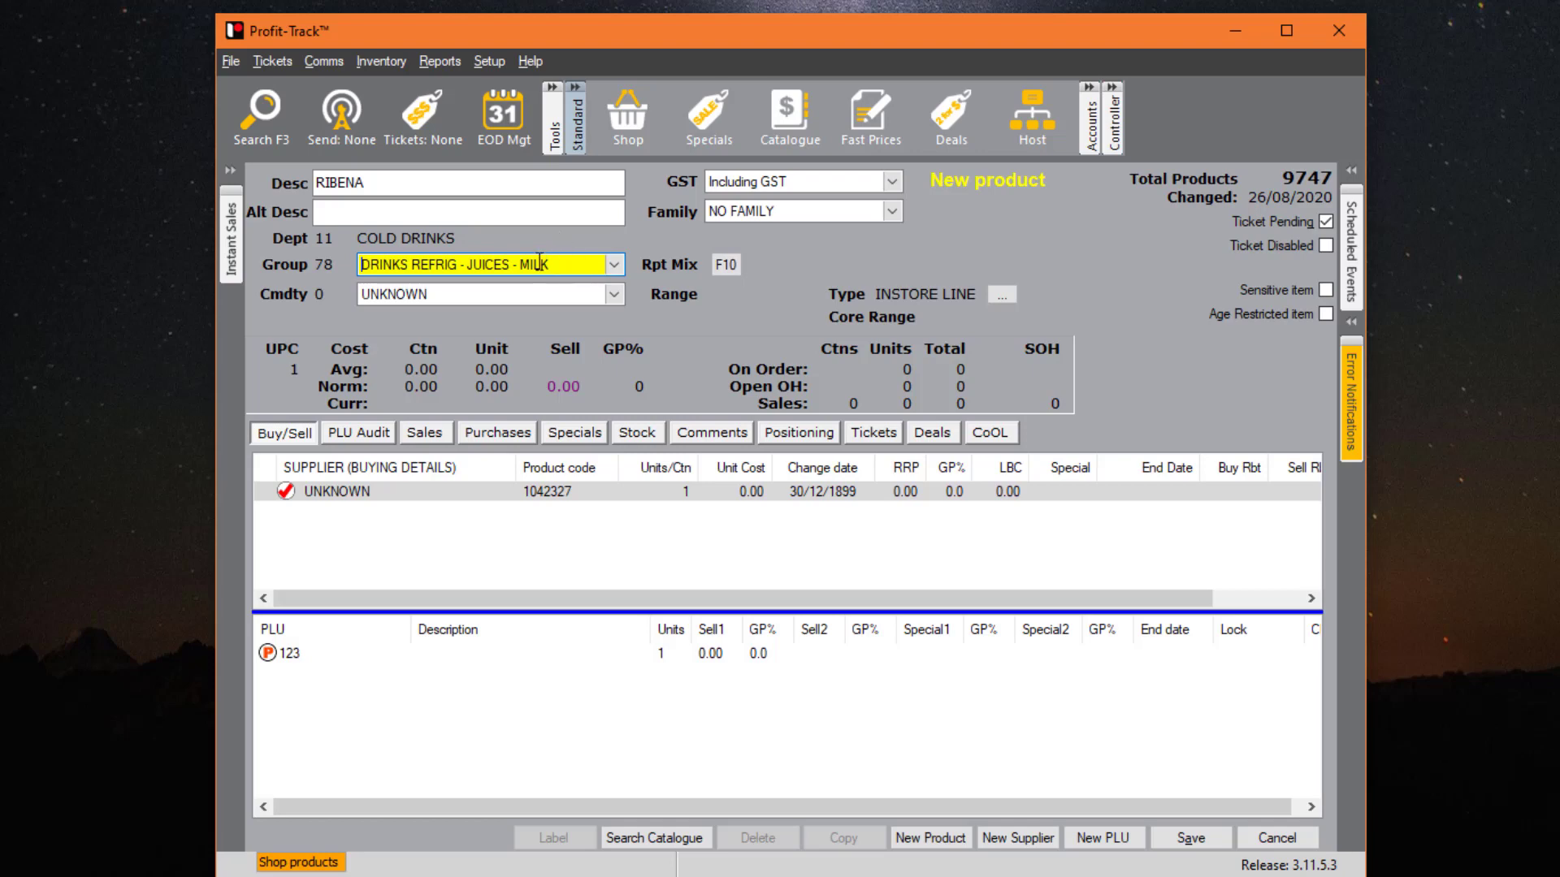
- Change RIBENA's supplier to TIP TOP BAKERIES in the supplier buying details
double_click(416, 494)
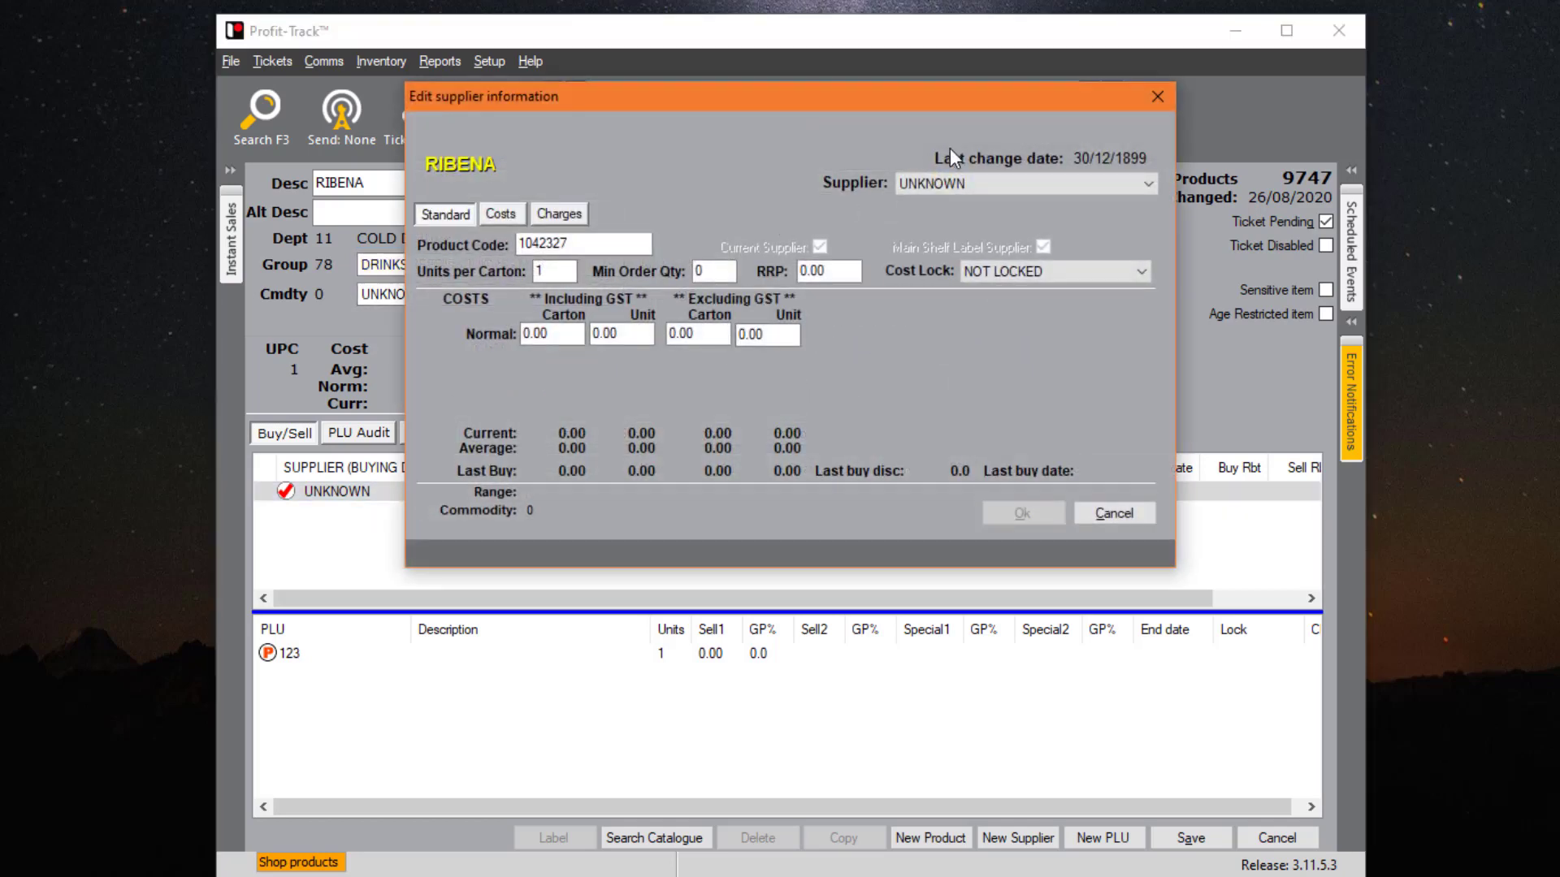
click(969, 183)
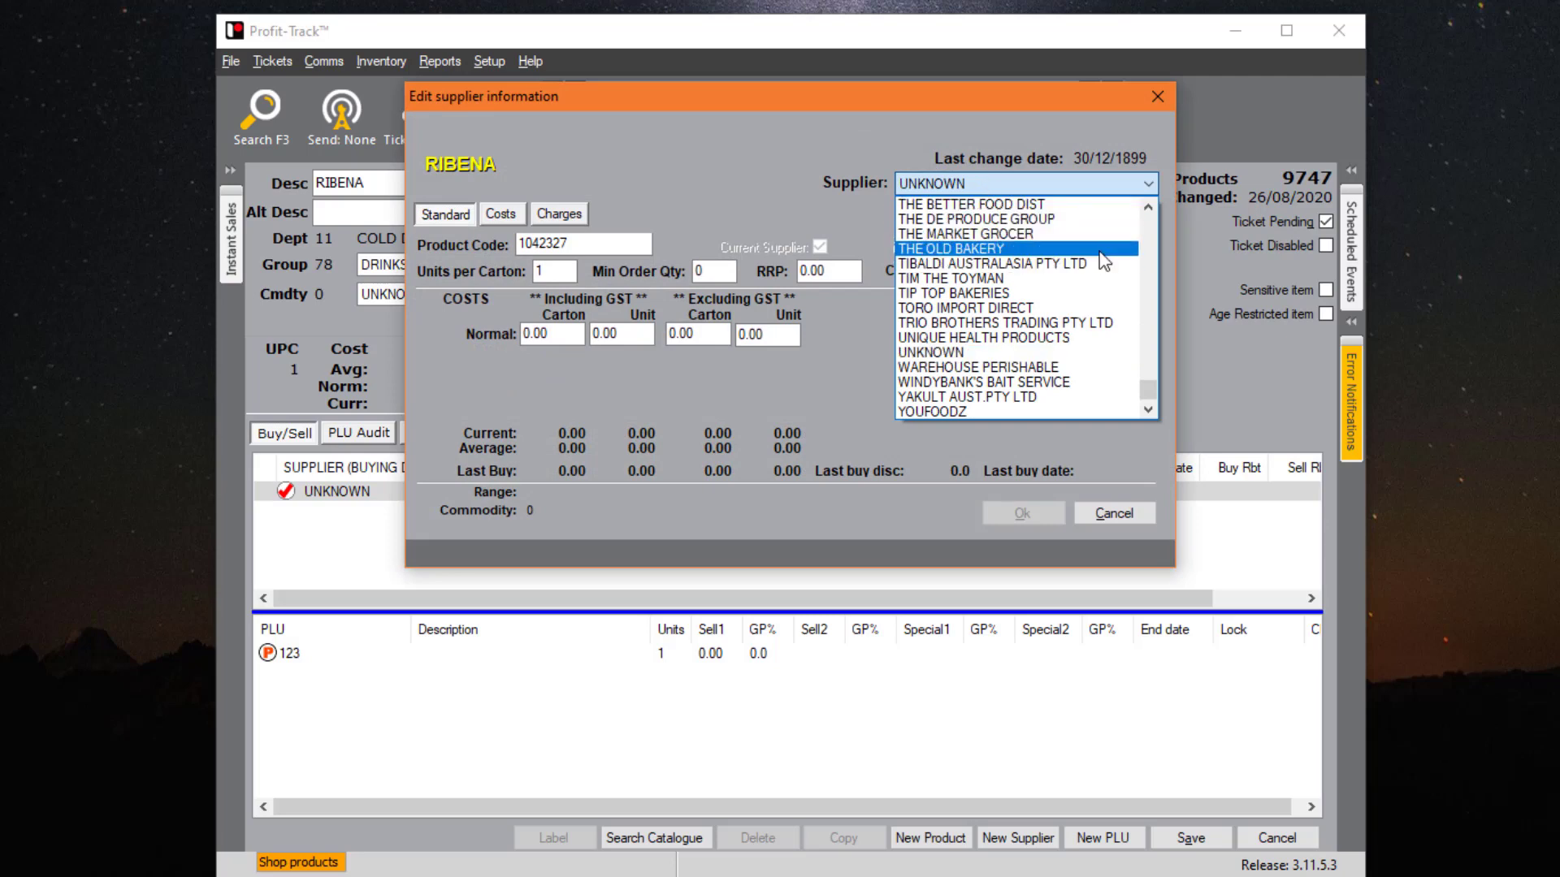
click(1026, 294)
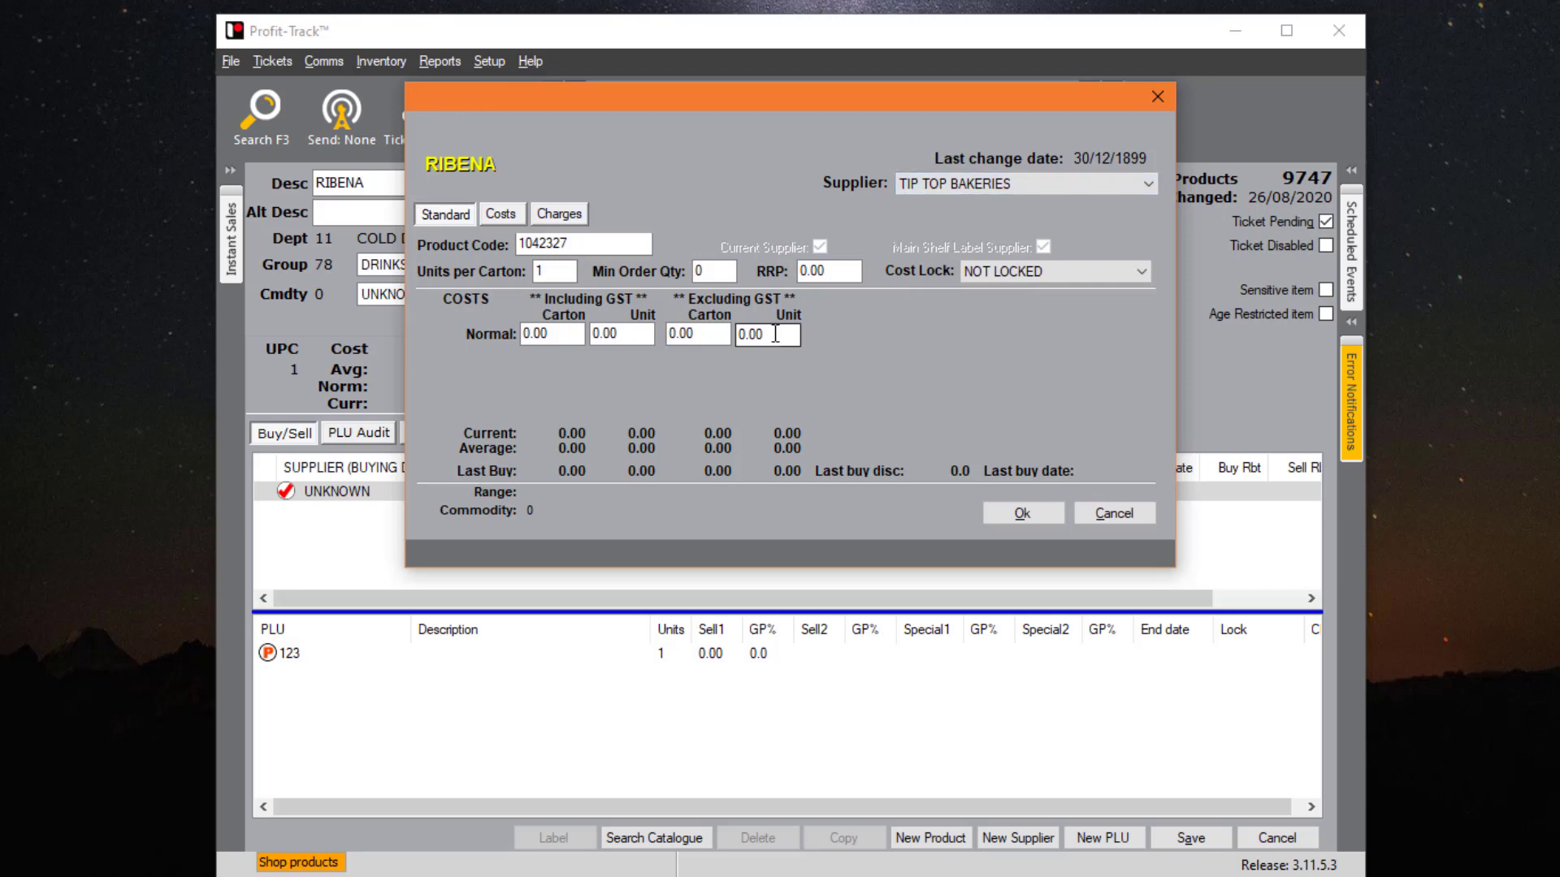
- Set 1 unit per carton and an RRP of 2, then accept the supplier details
click(582, 331)
click(569, 272)
drag(569, 271, 530, 273)
text(1)
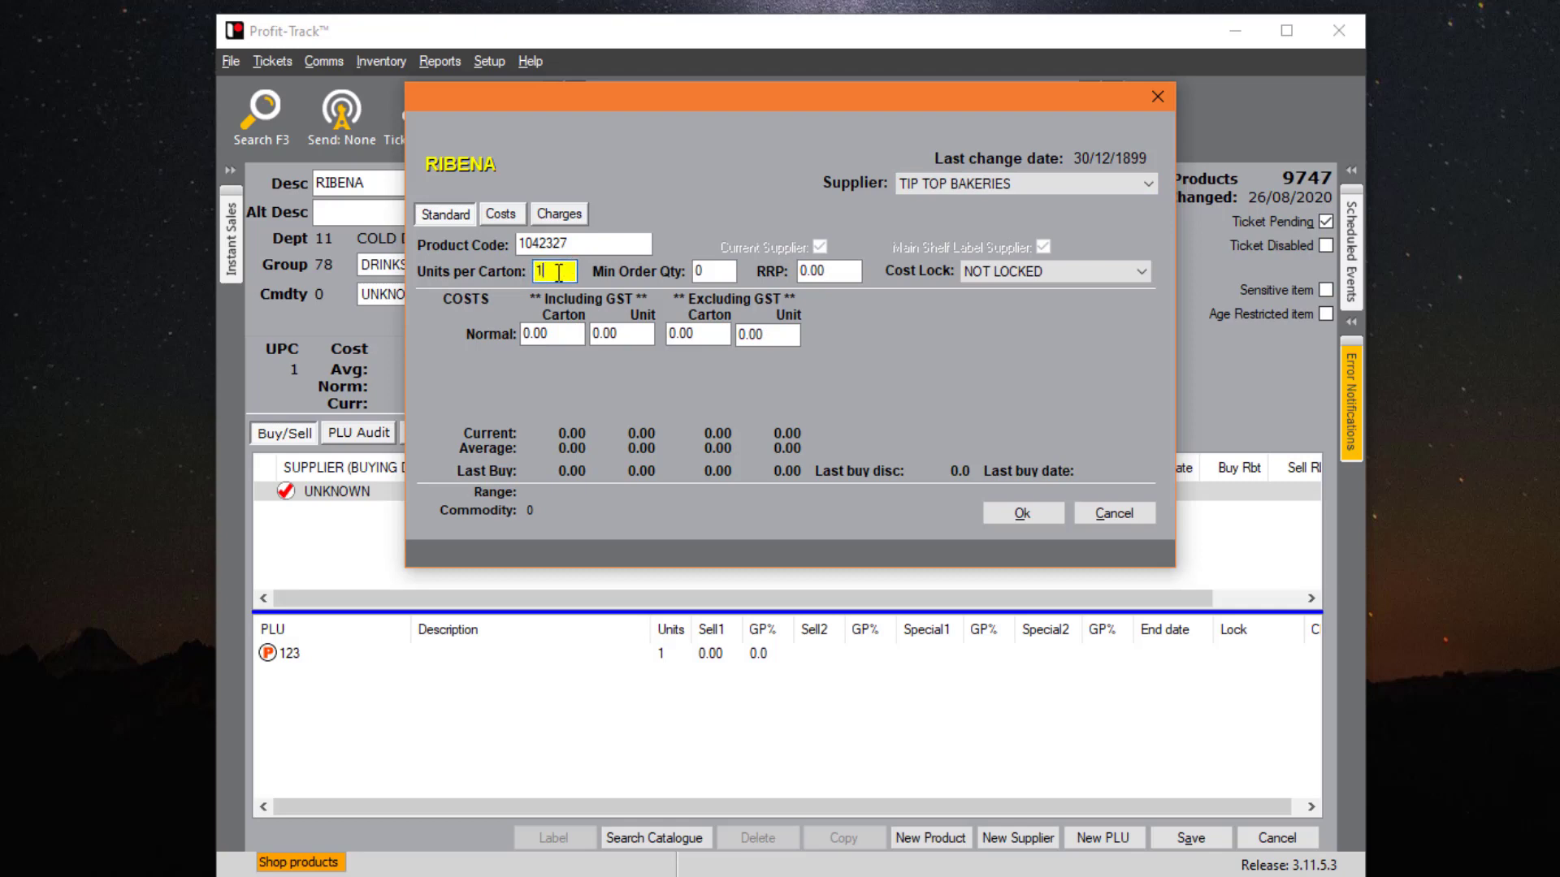
key(Tab)
key(Tab)
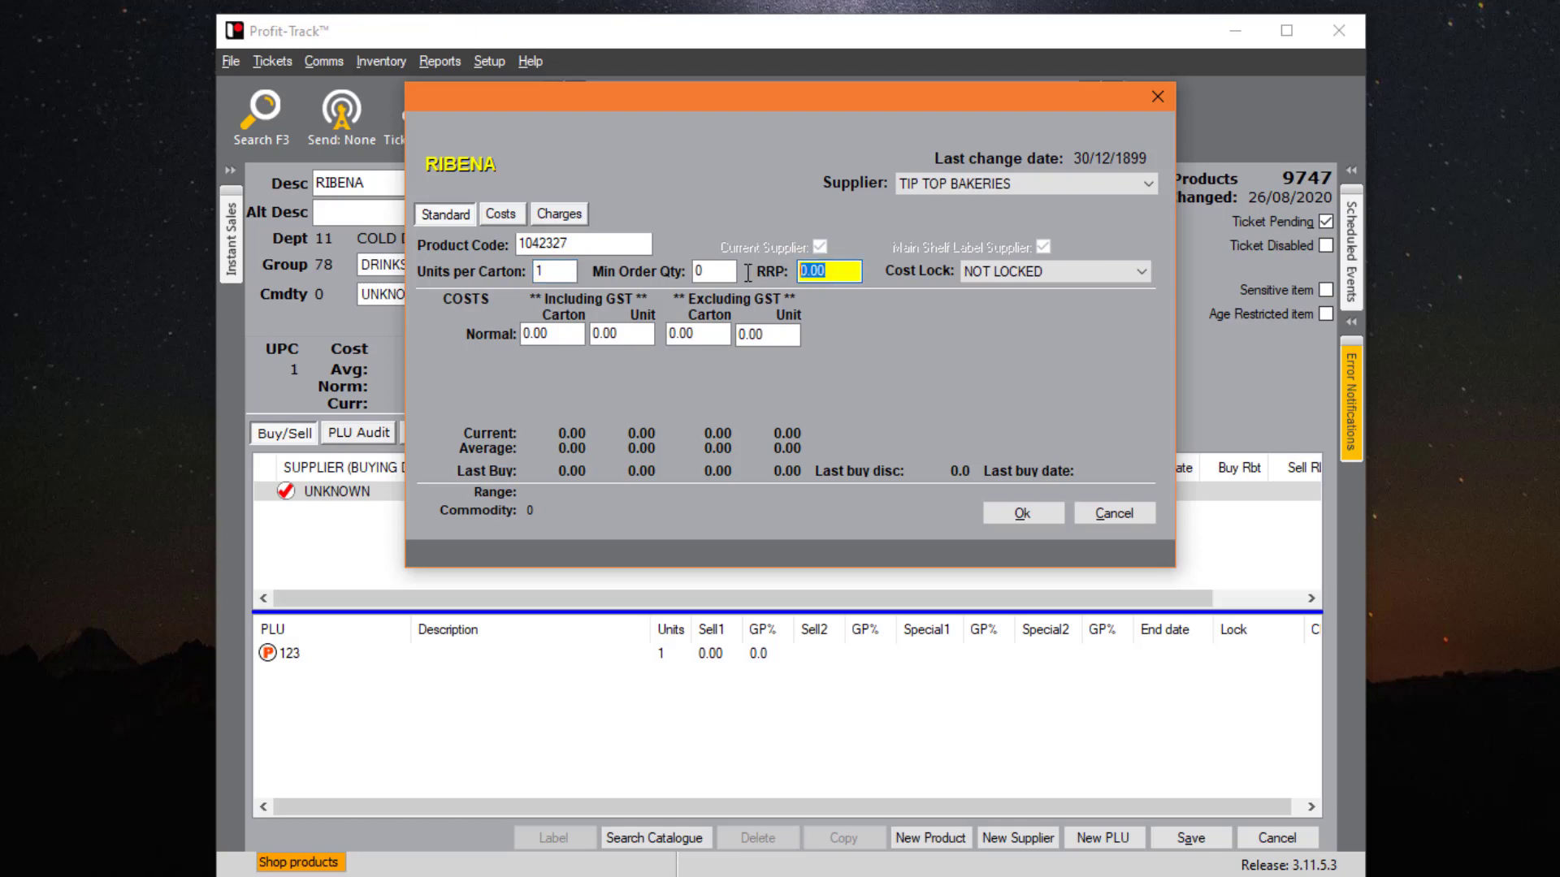
drag(795, 95, 945, 29)
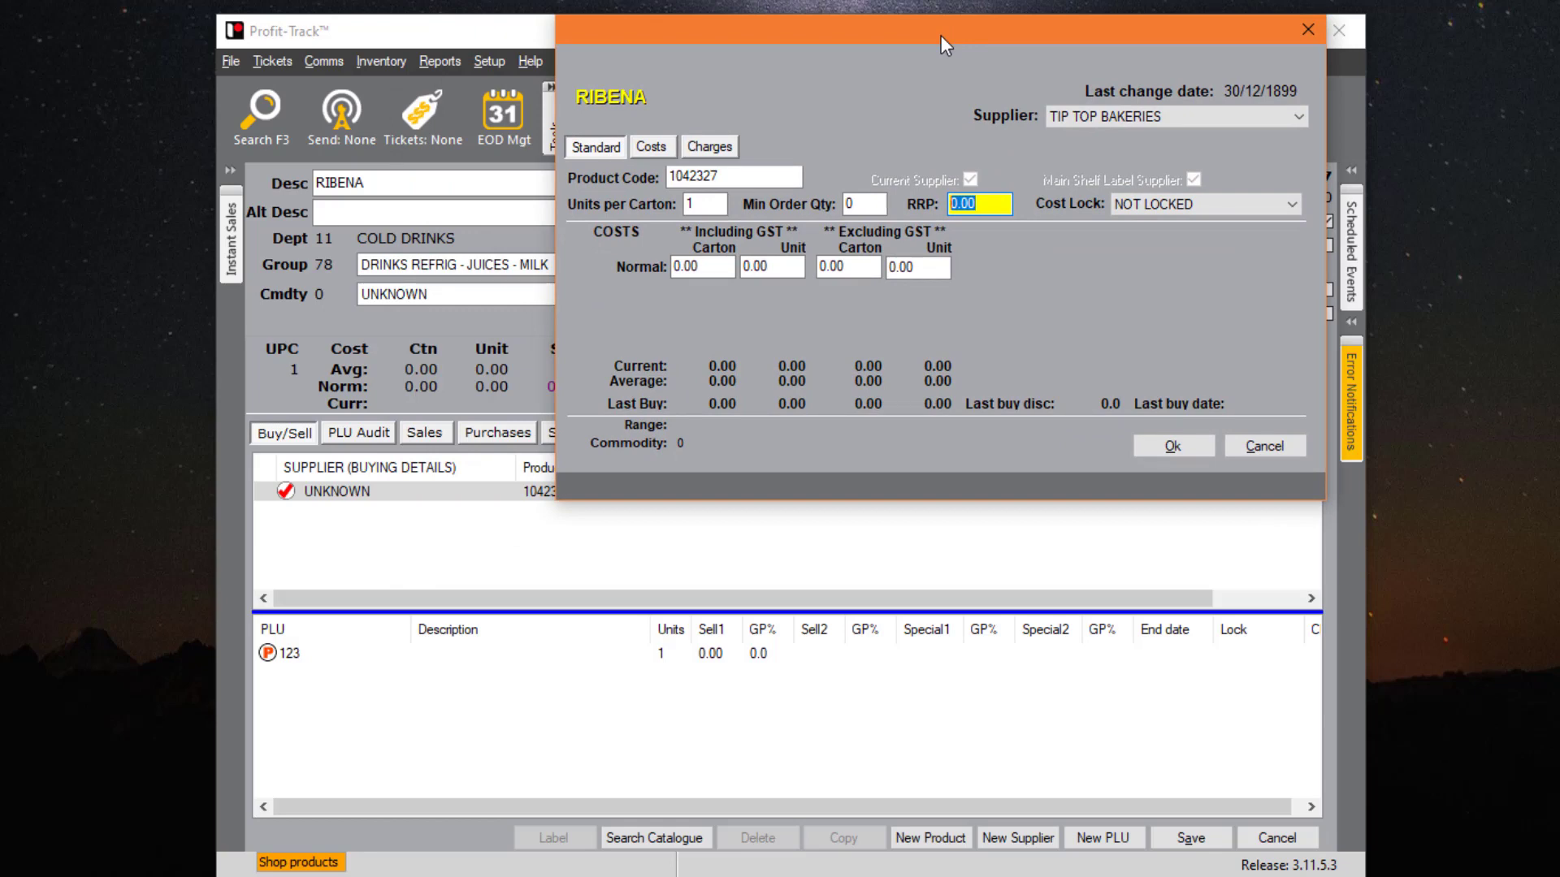
text(2)
click(699, 269)
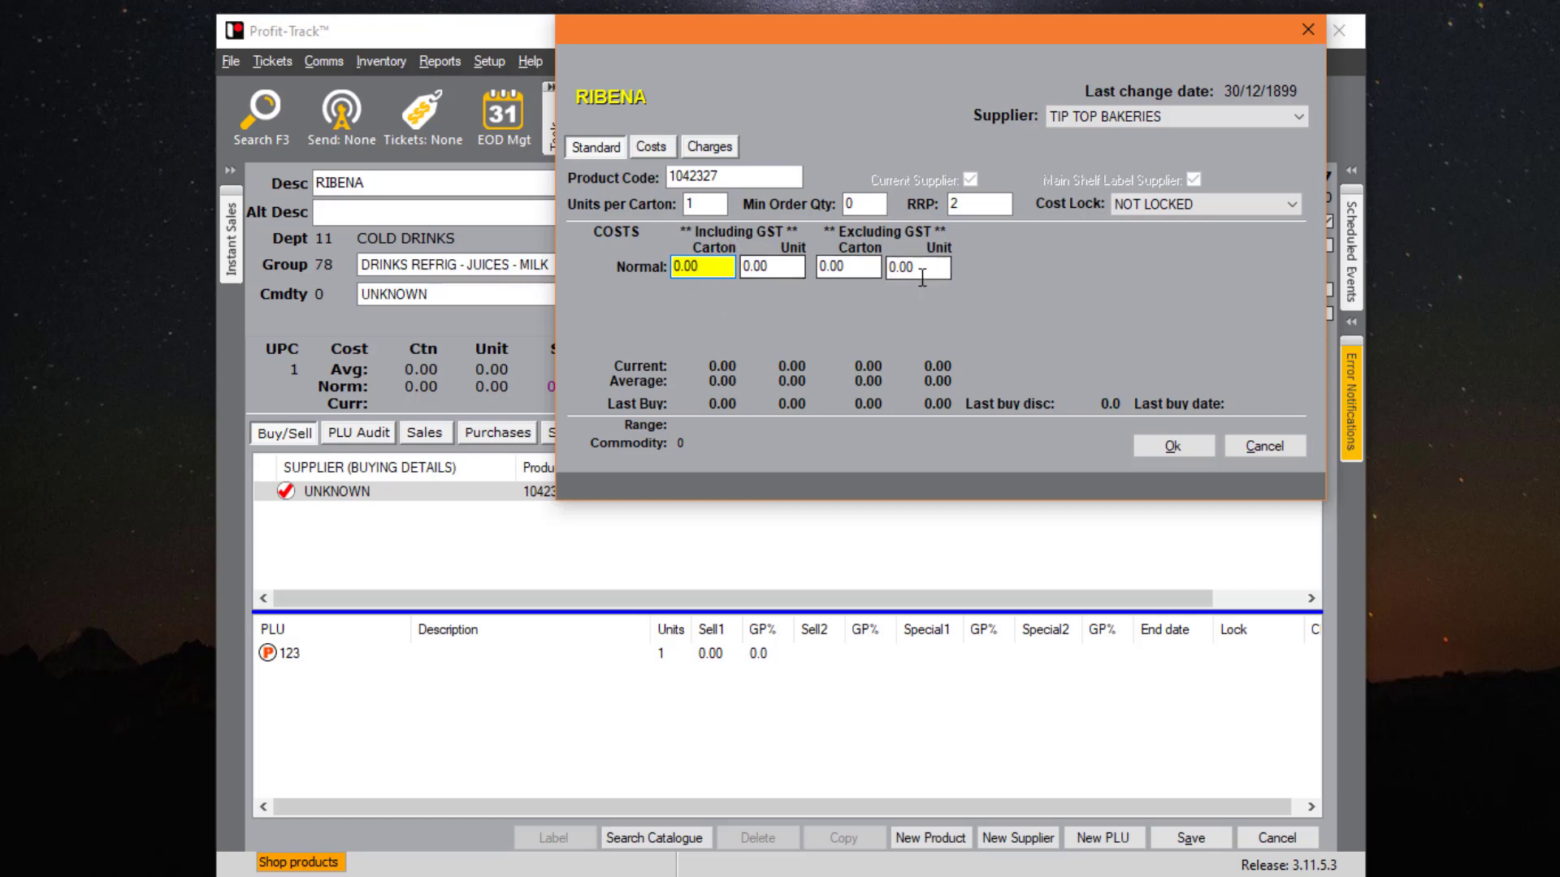
drag(724, 268, 590, 270)
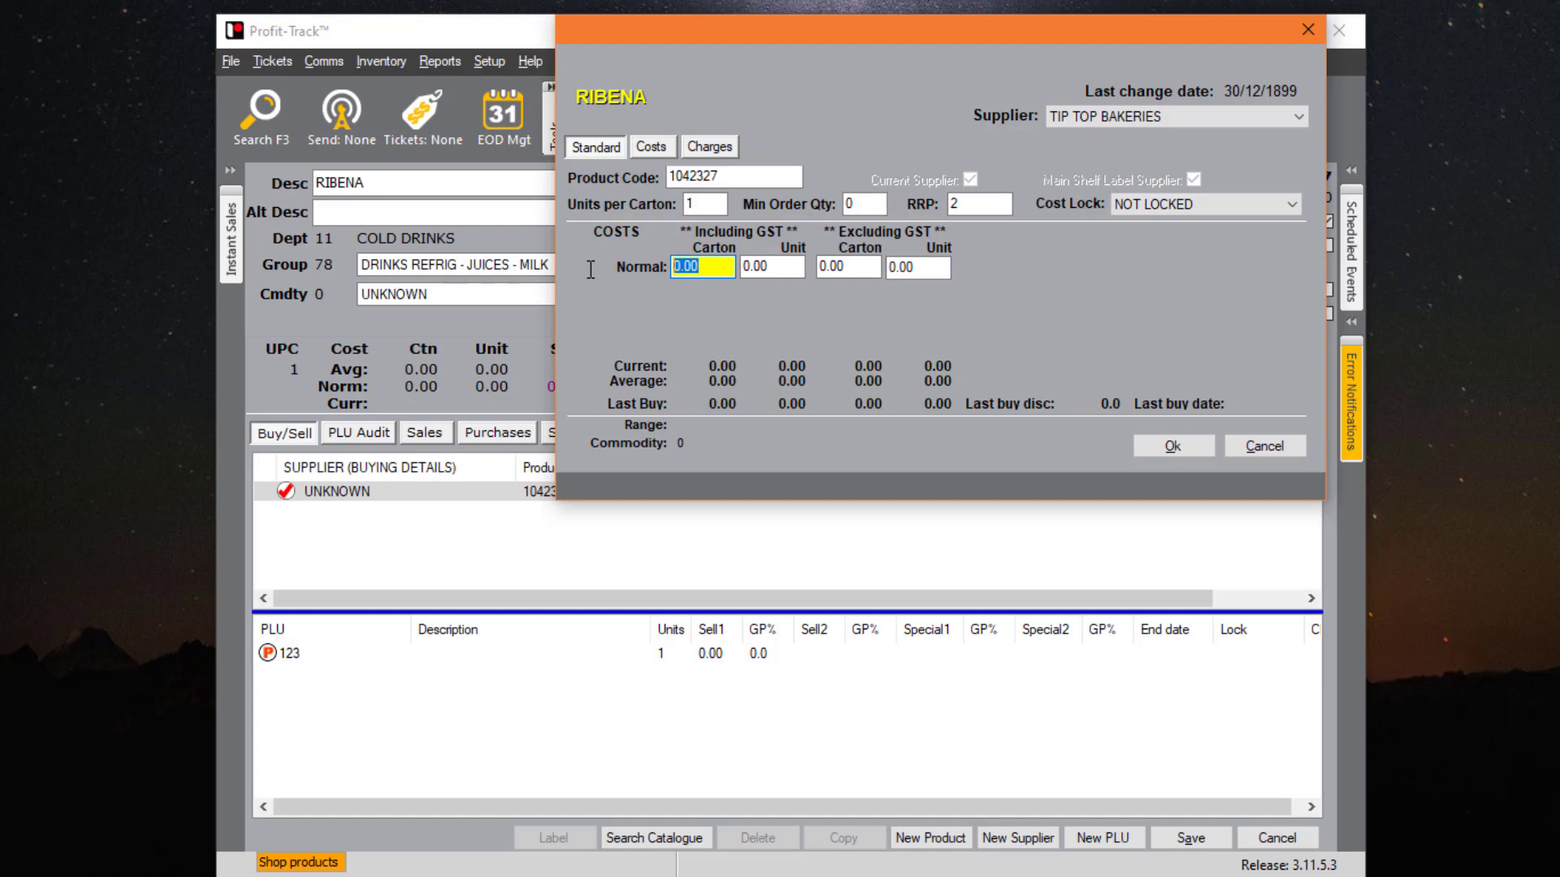
key(Return)
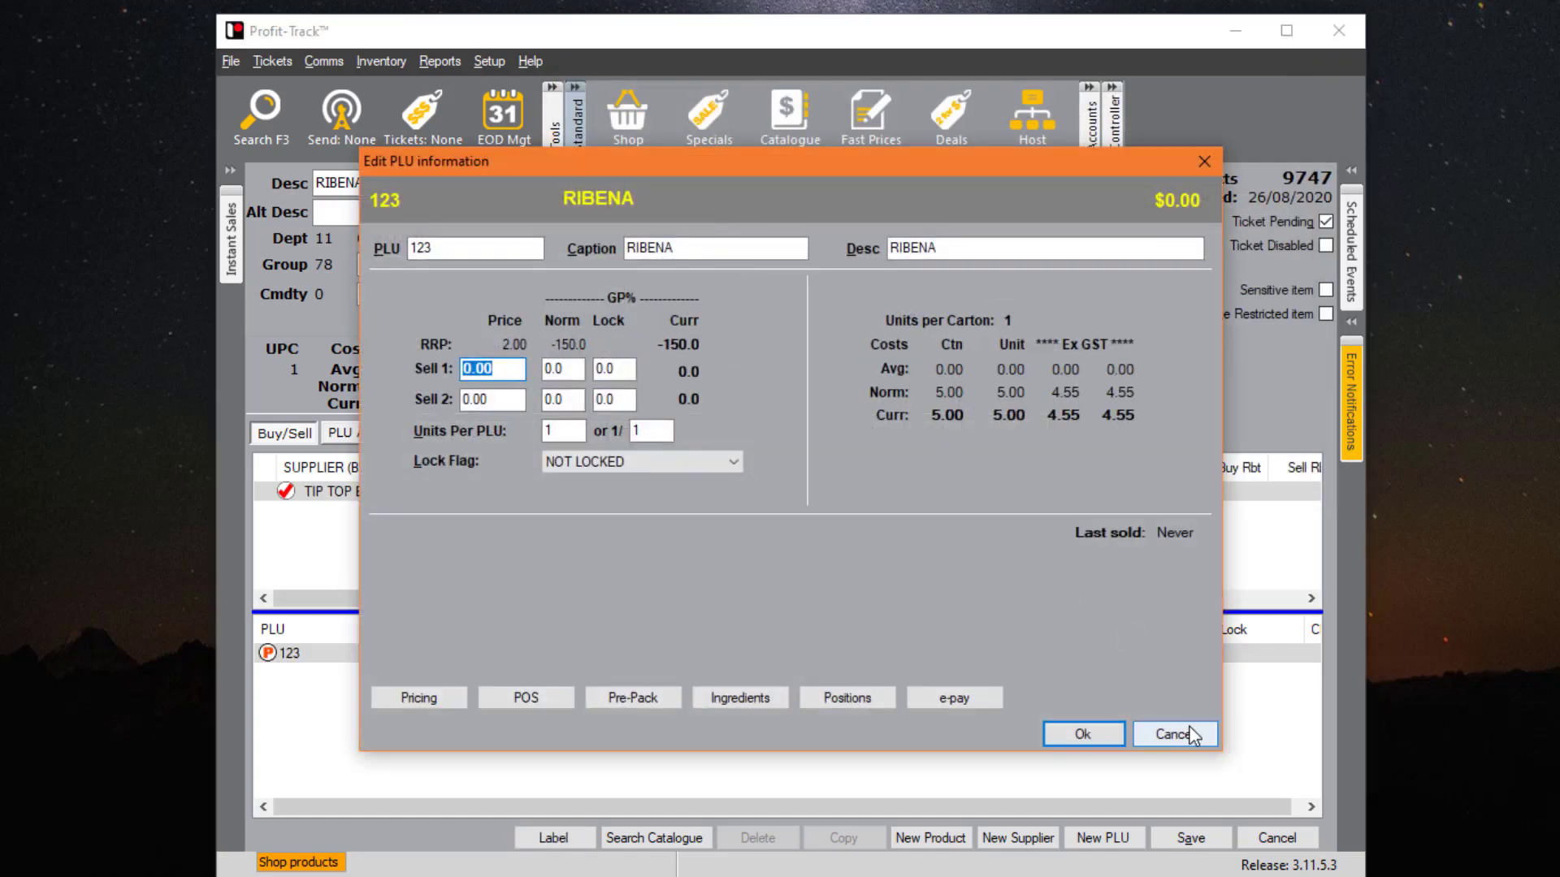
click(1191, 735)
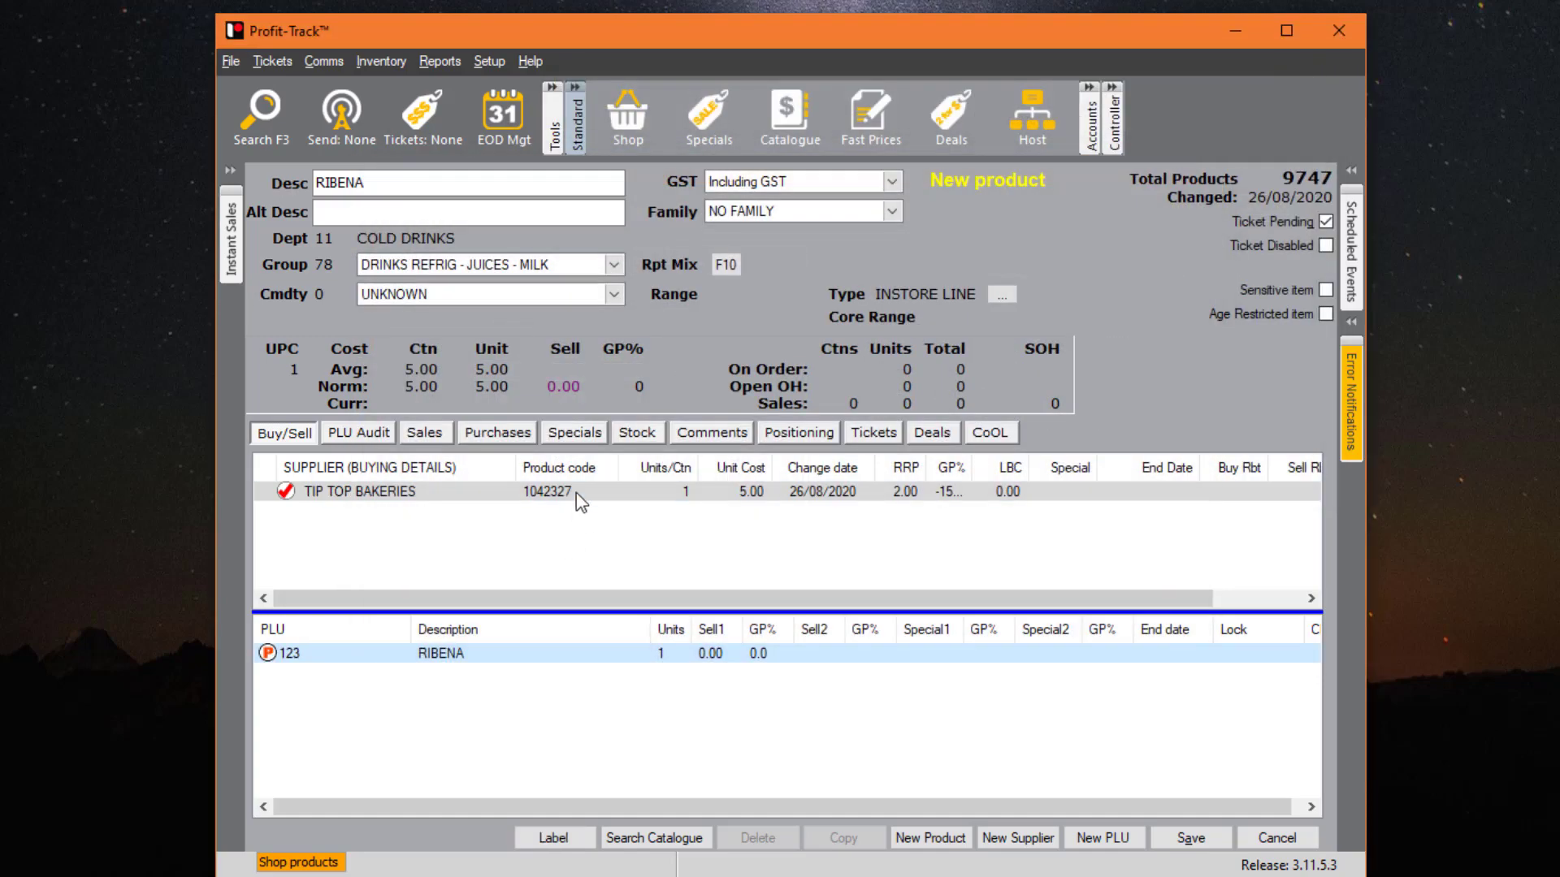
double_click(620, 495)
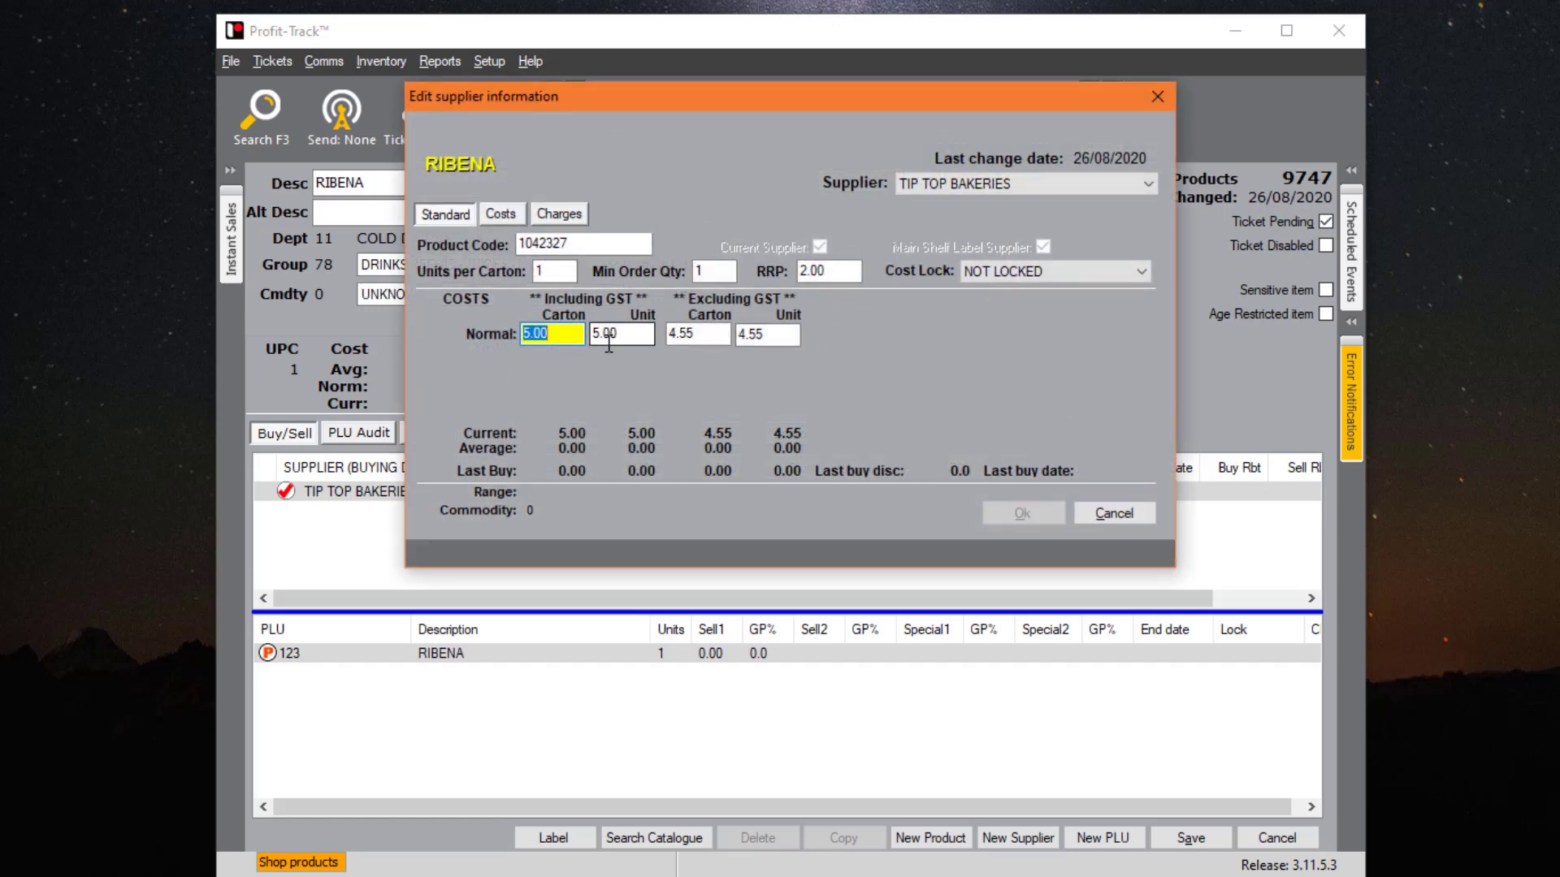
key(Tab)
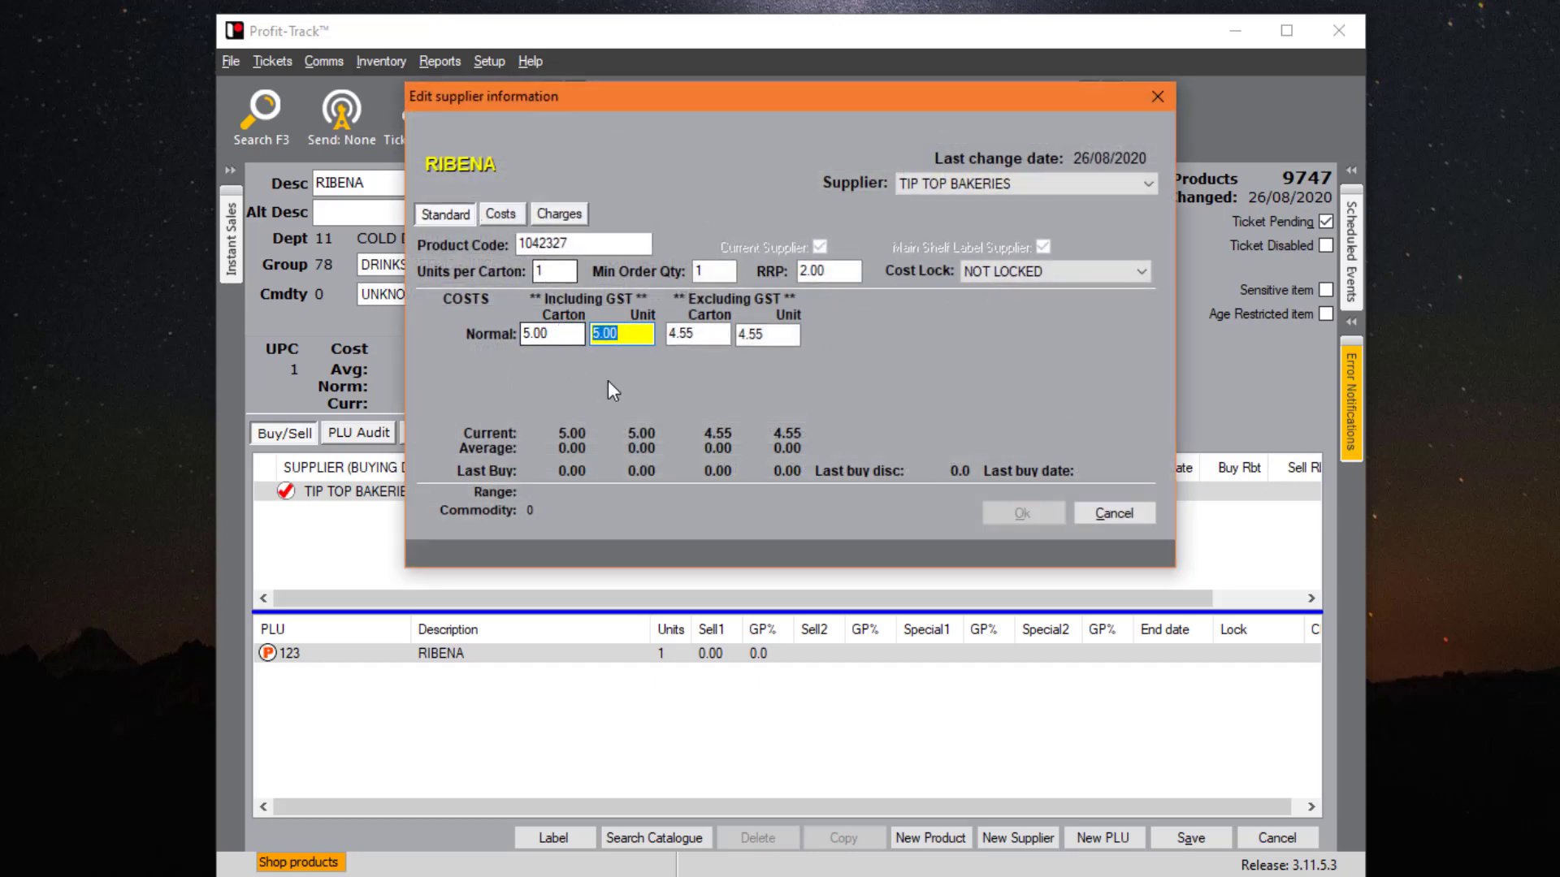
click(543, 271)
text(2)
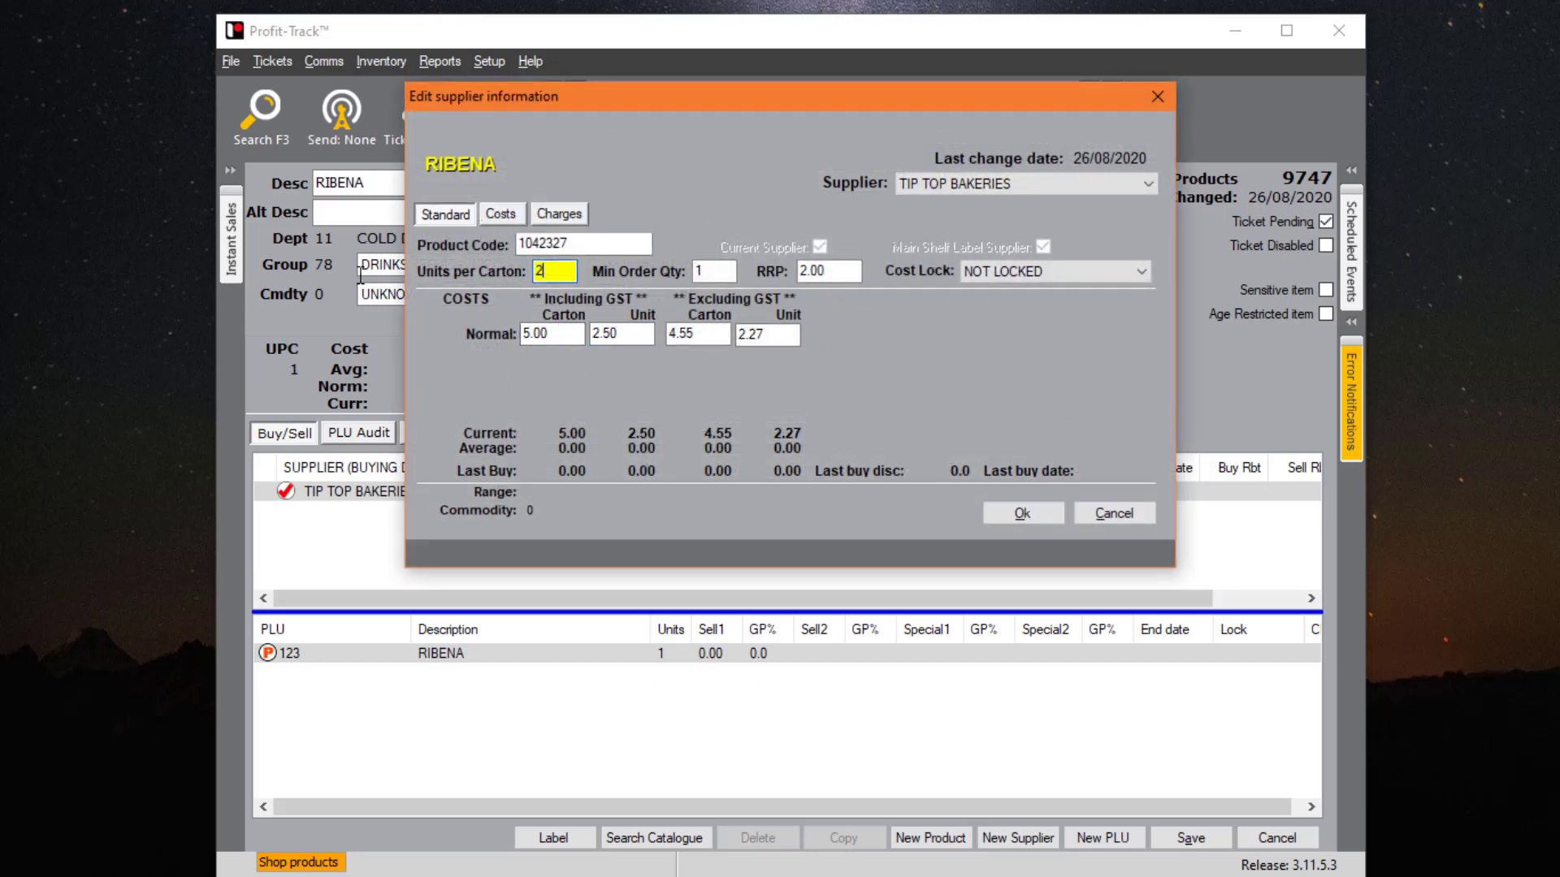
click(615, 334)
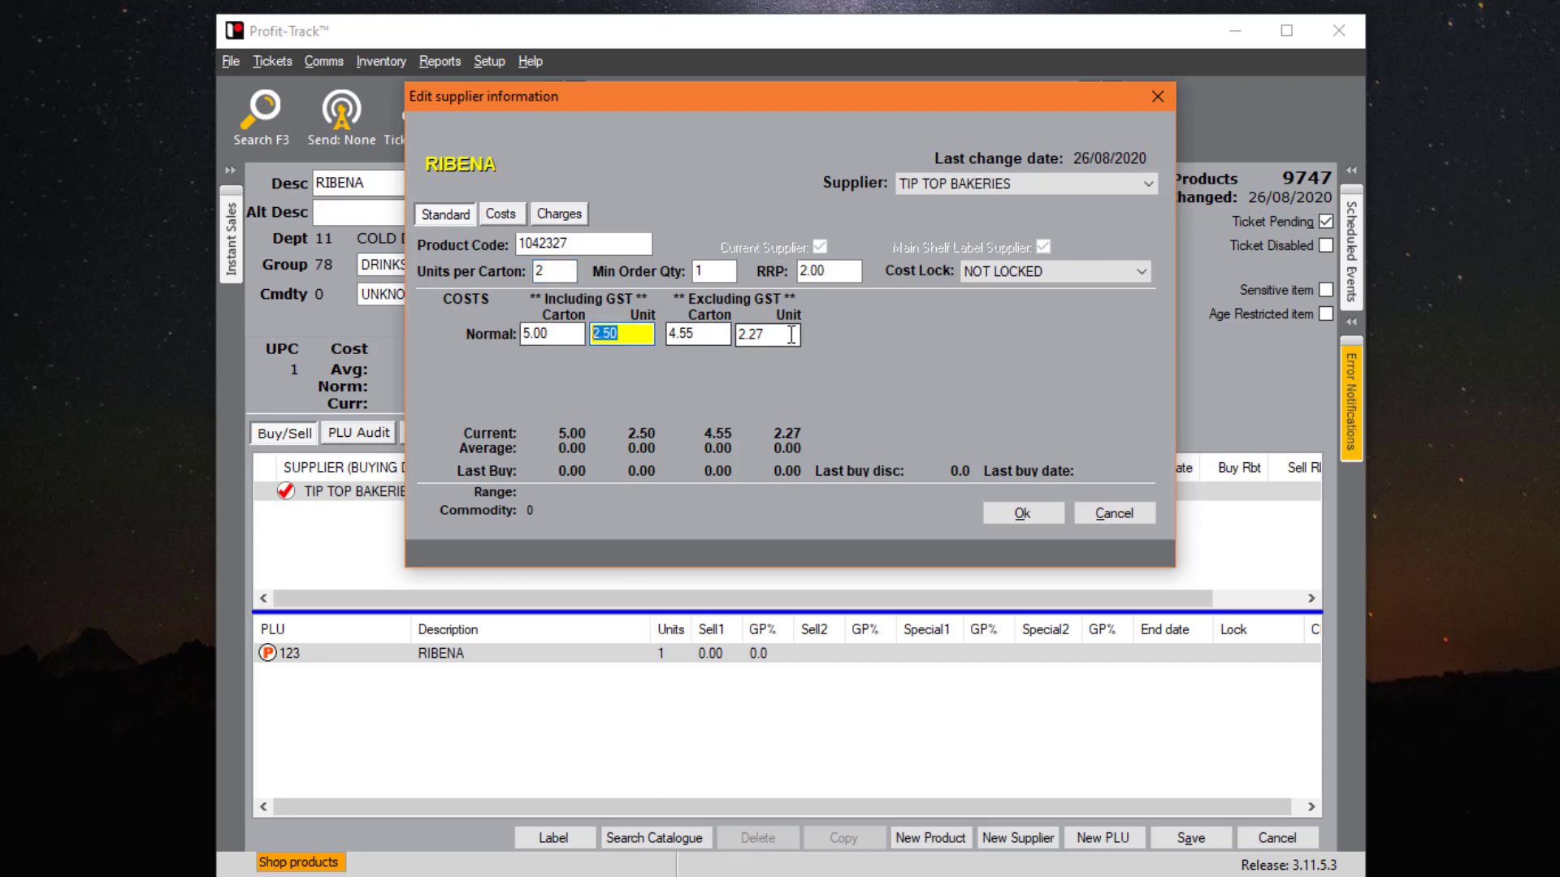
drag(790, 333, 715, 333)
drag(560, 272, 332, 269)
text(1)
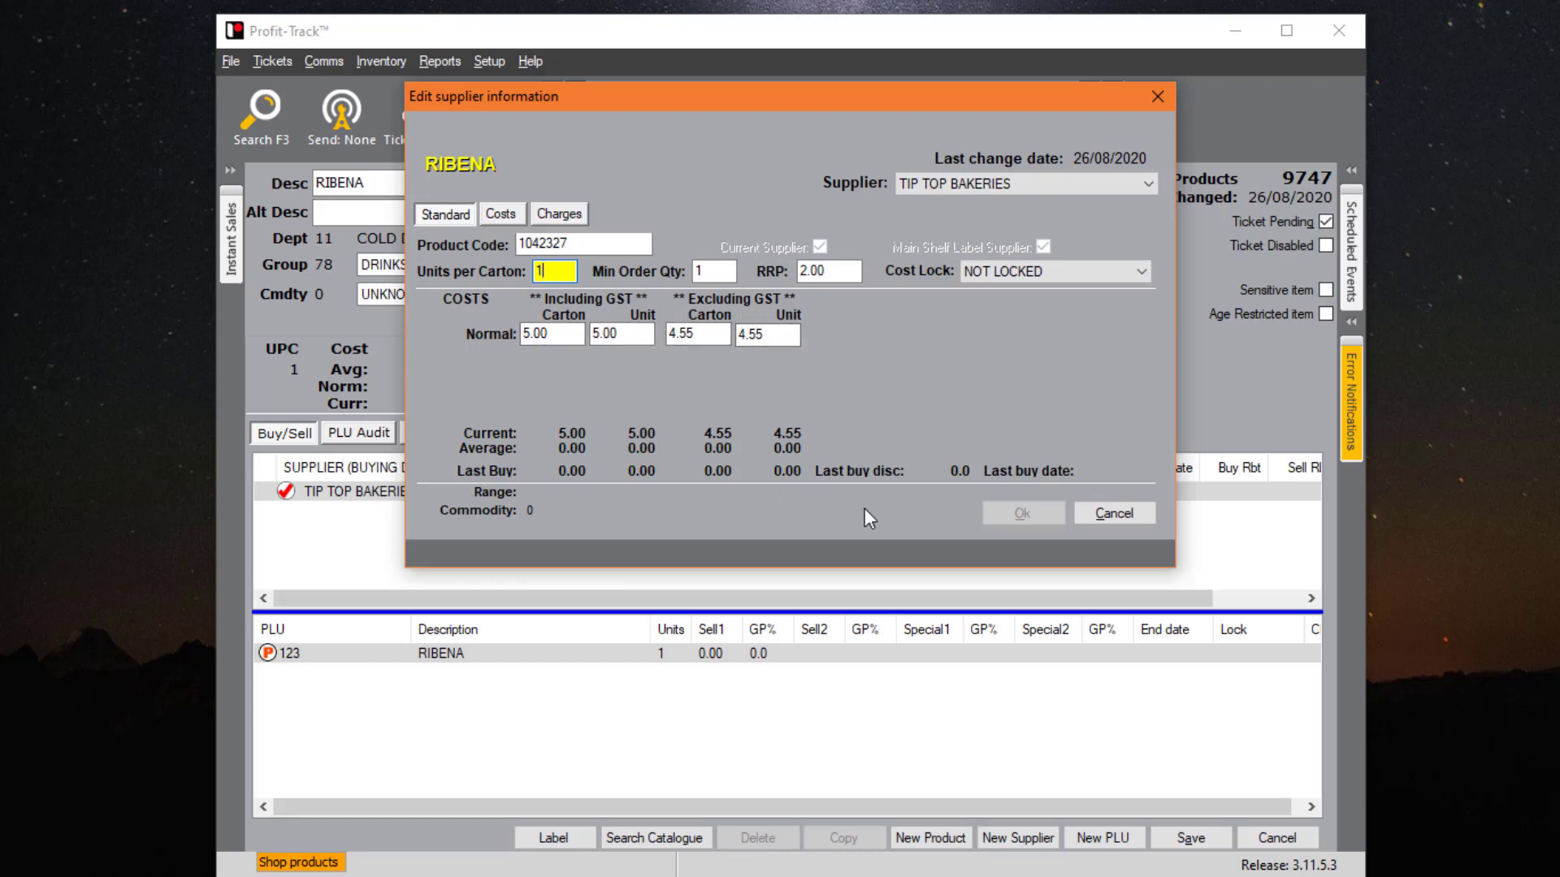
click(1061, 266)
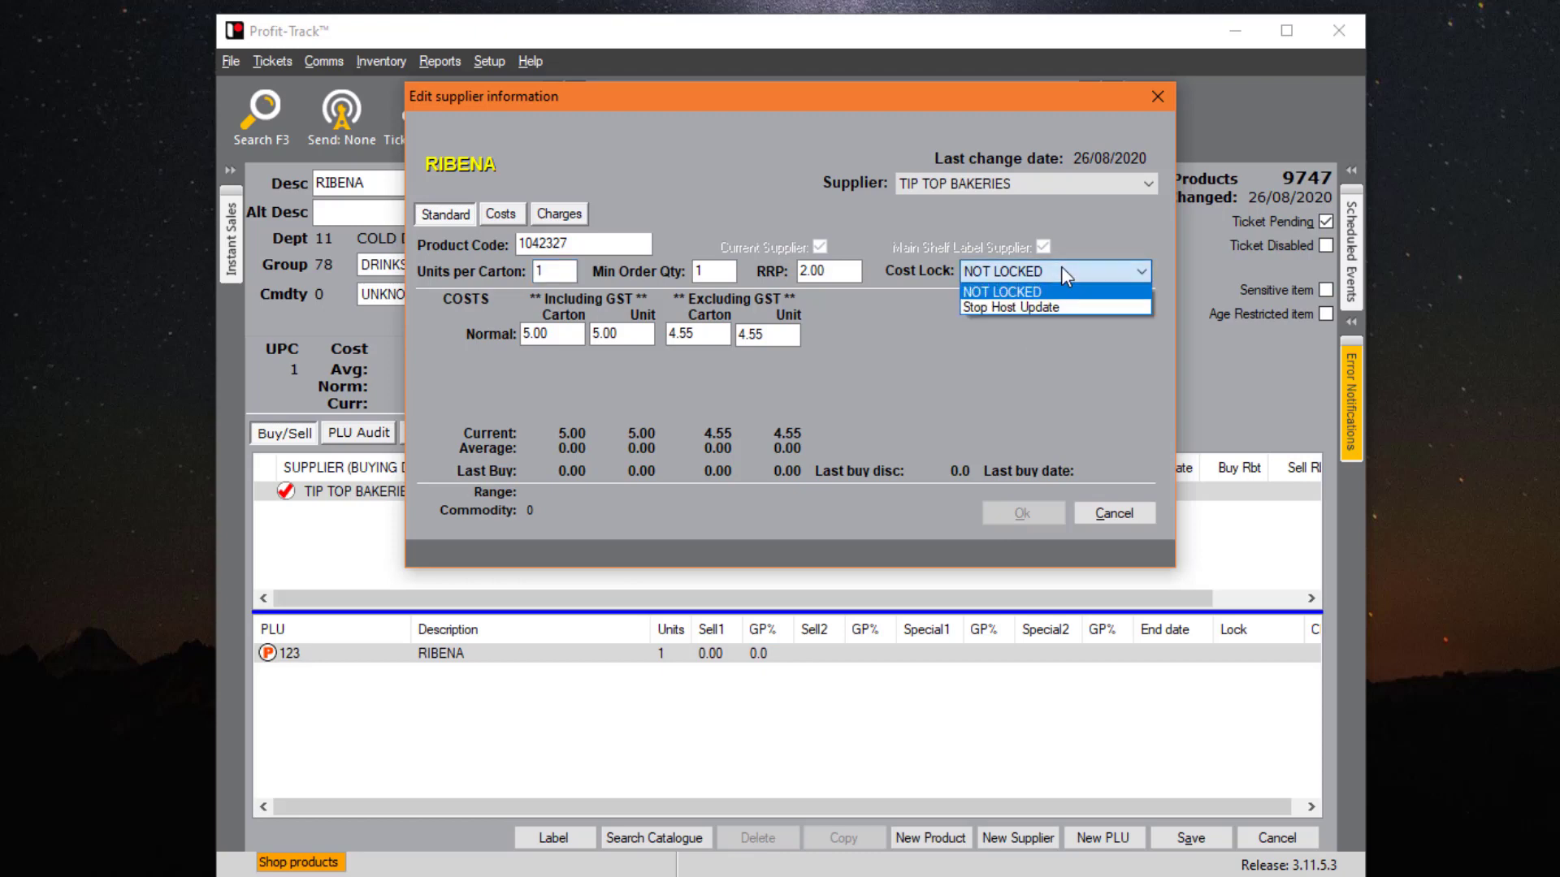
click(1031, 382)
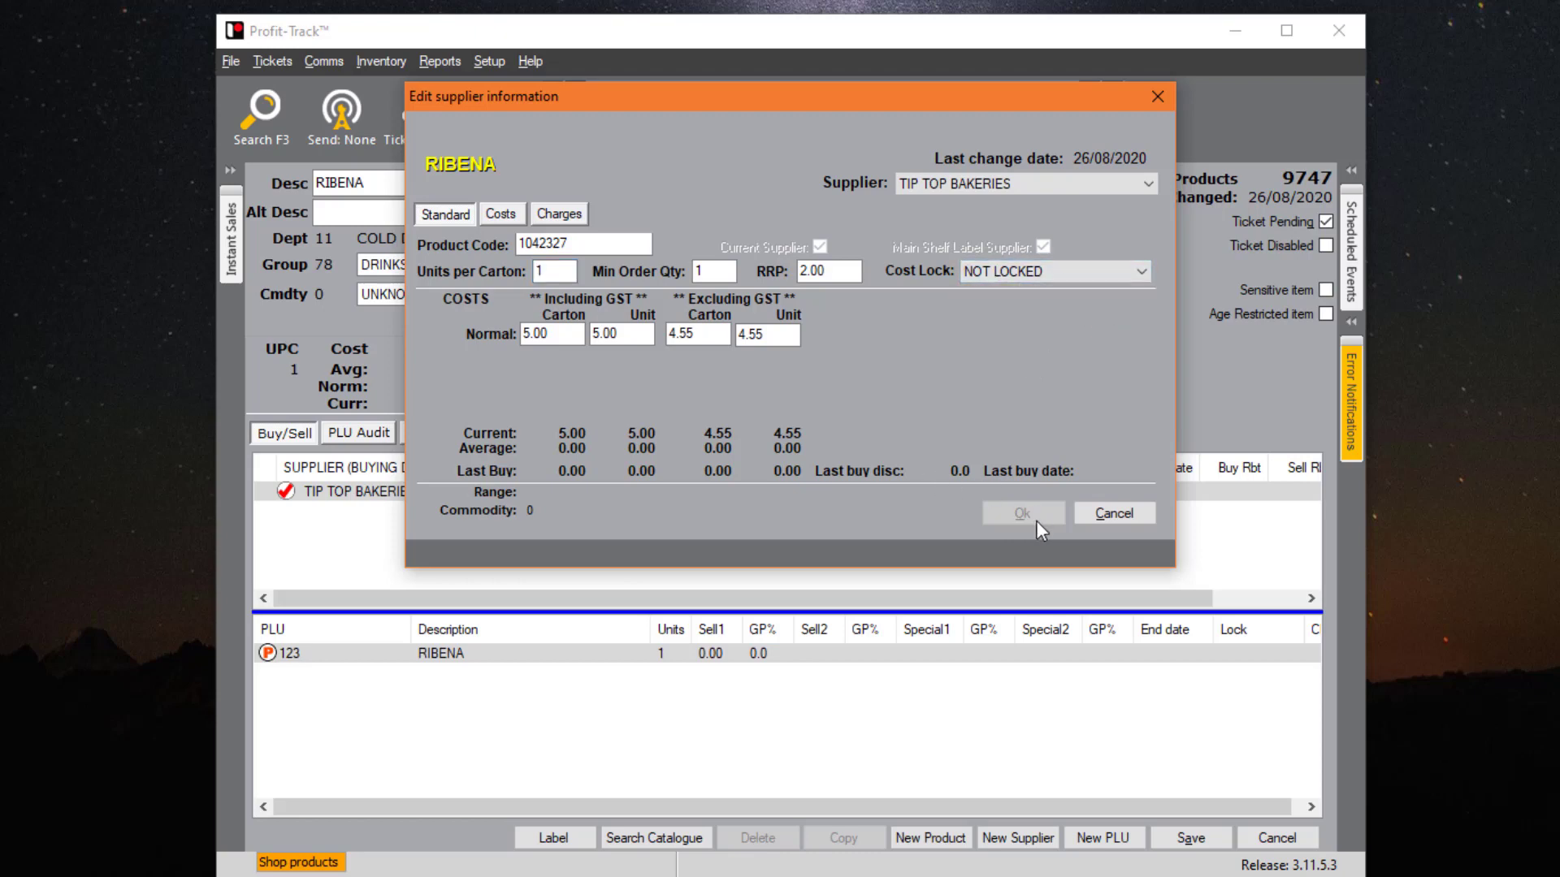
- Close the open dialogs unsaved and give PLU 123 a Sell 1 price of 3.50
click(1099, 513)
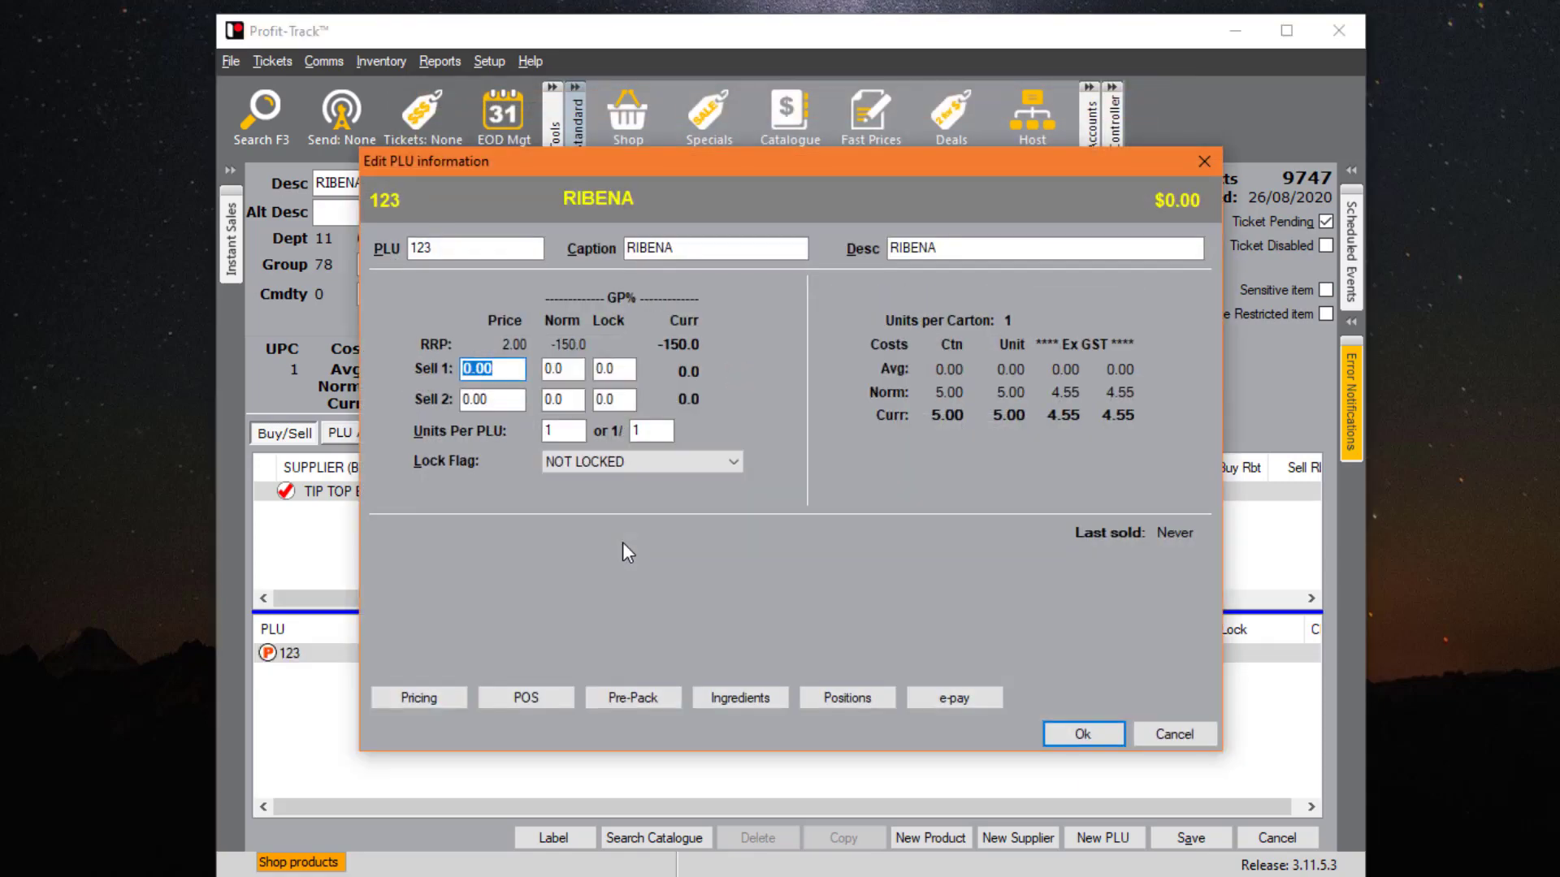
click(1175, 734)
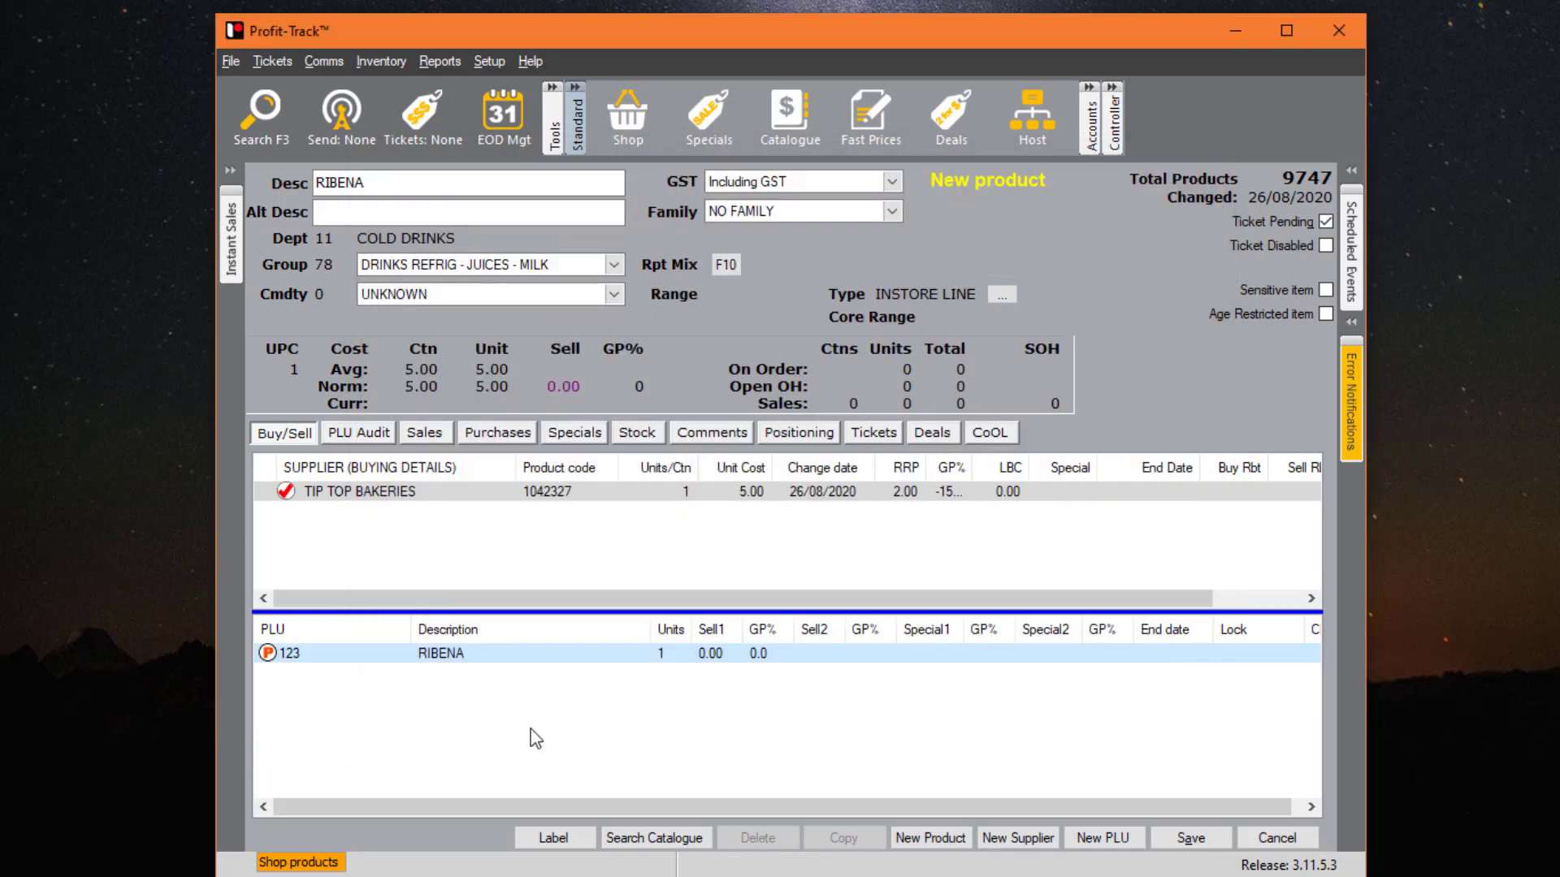
double_click(475, 655)
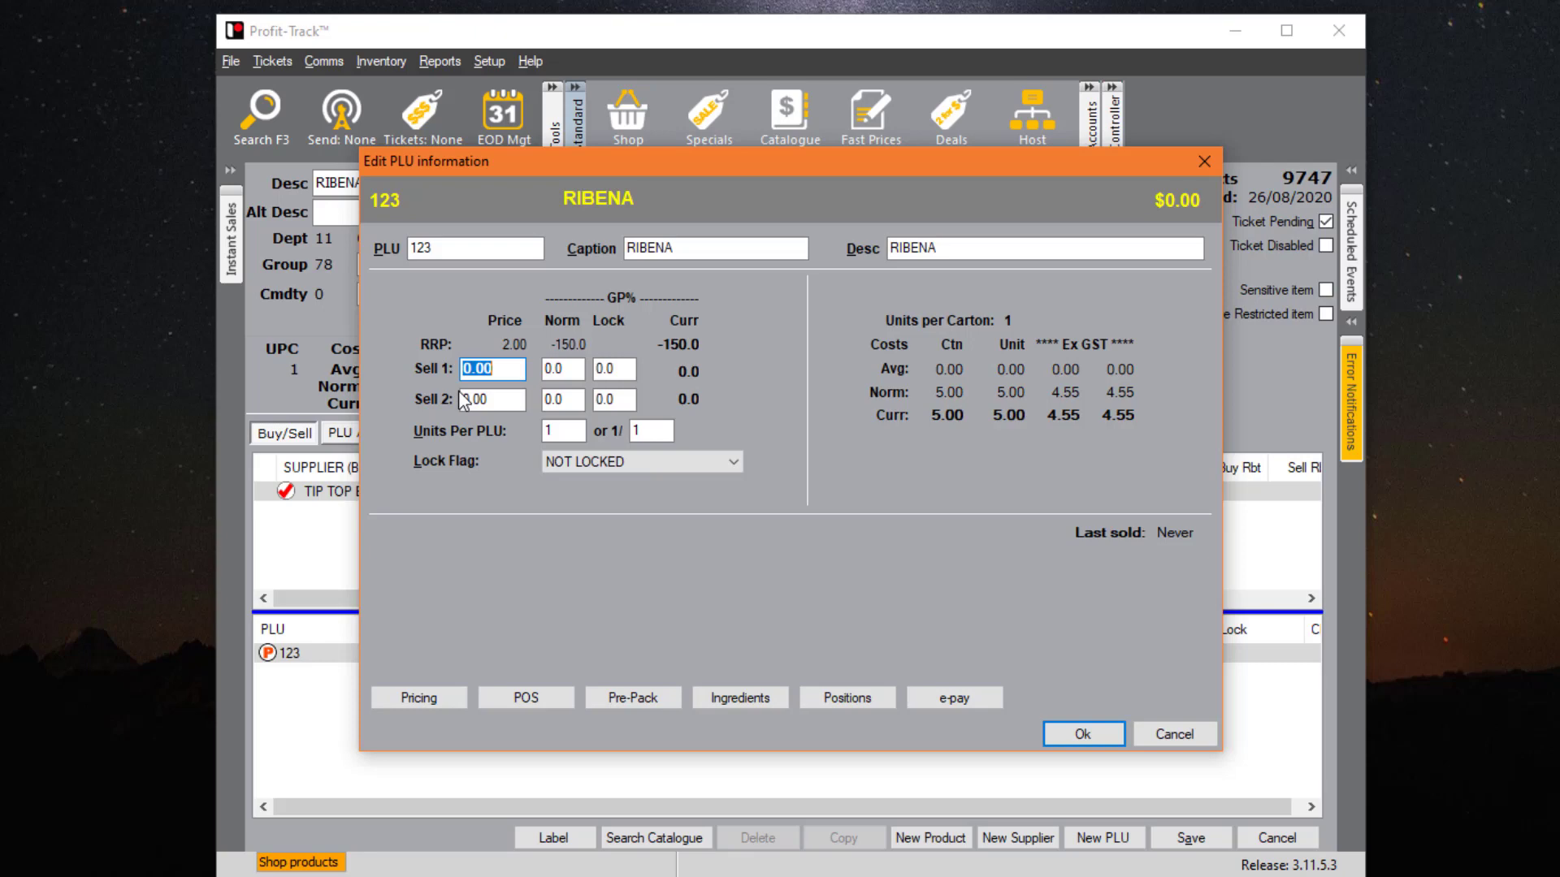
text(3.50)
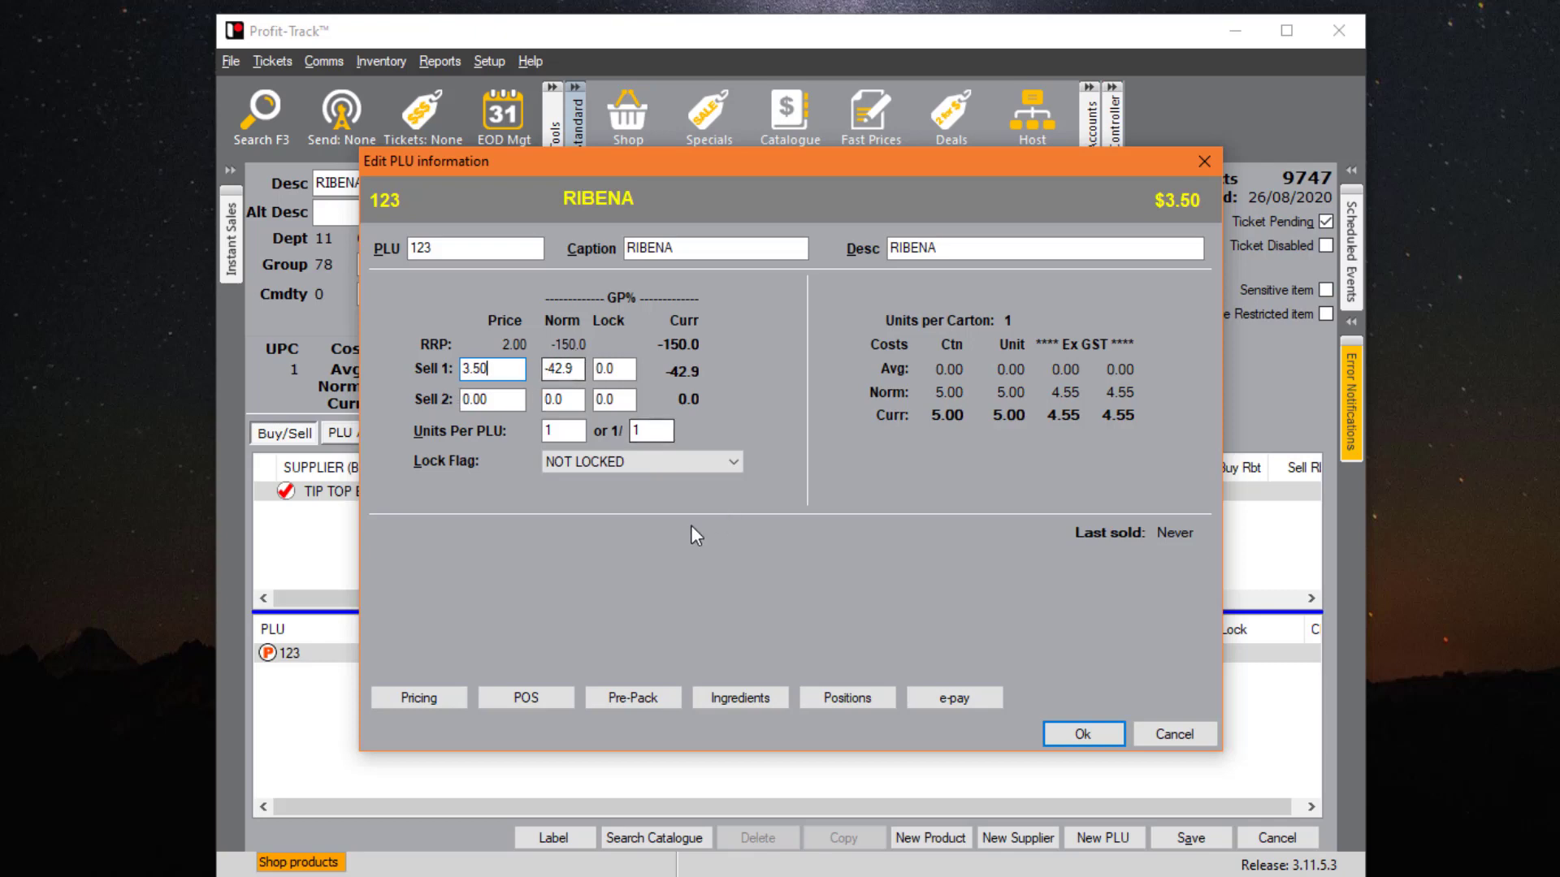
click(1084, 735)
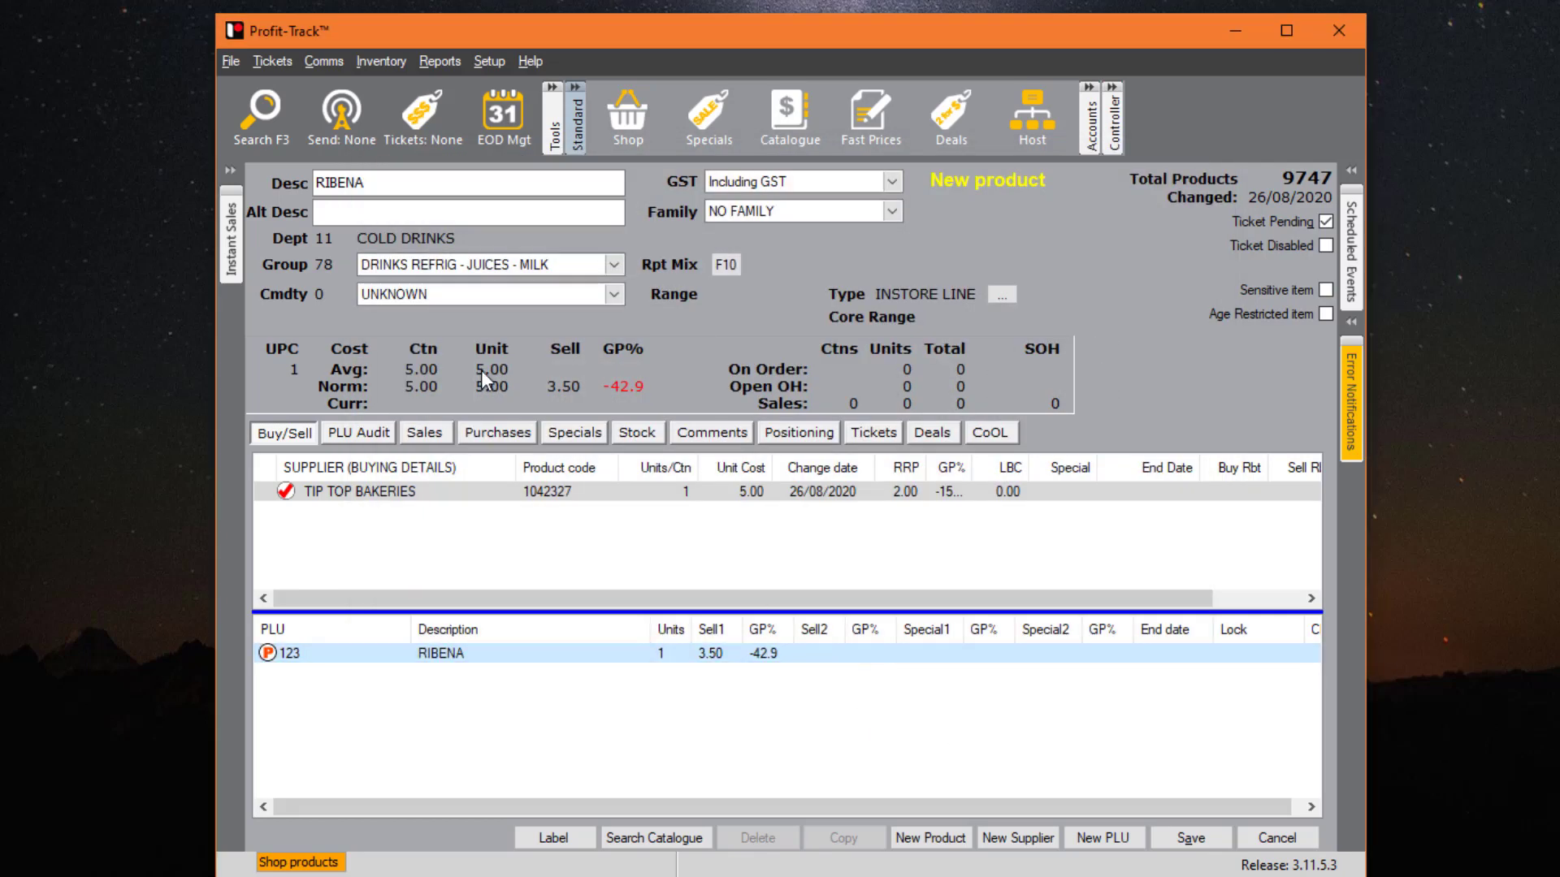
- Change PLU 123's Sell 1 price to 5.50, giving a 9.1% GP
click(757, 497)
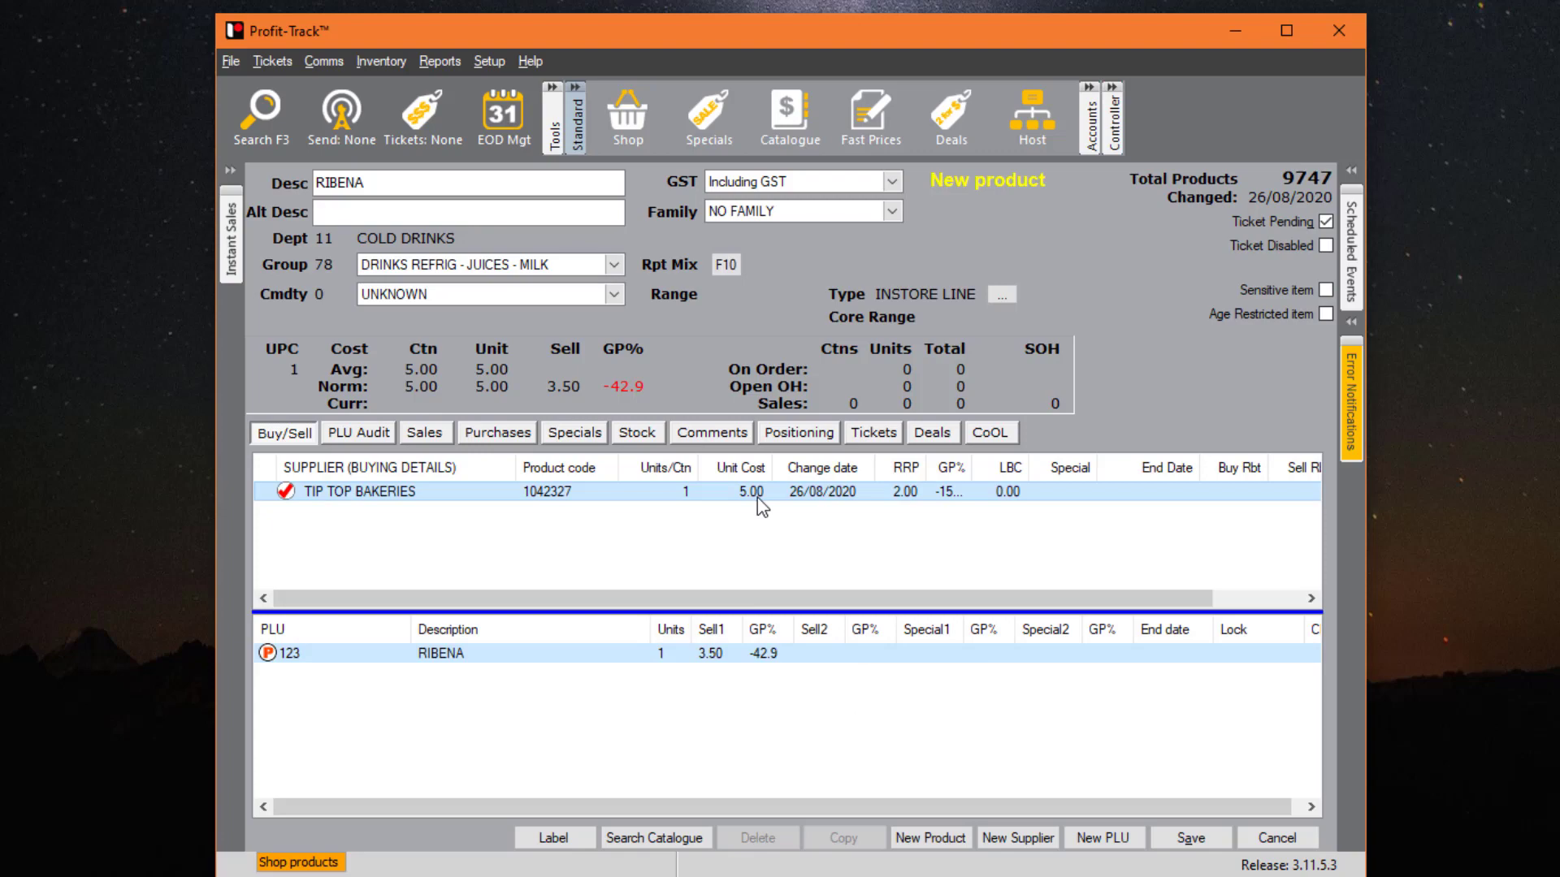
double_click(660, 660)
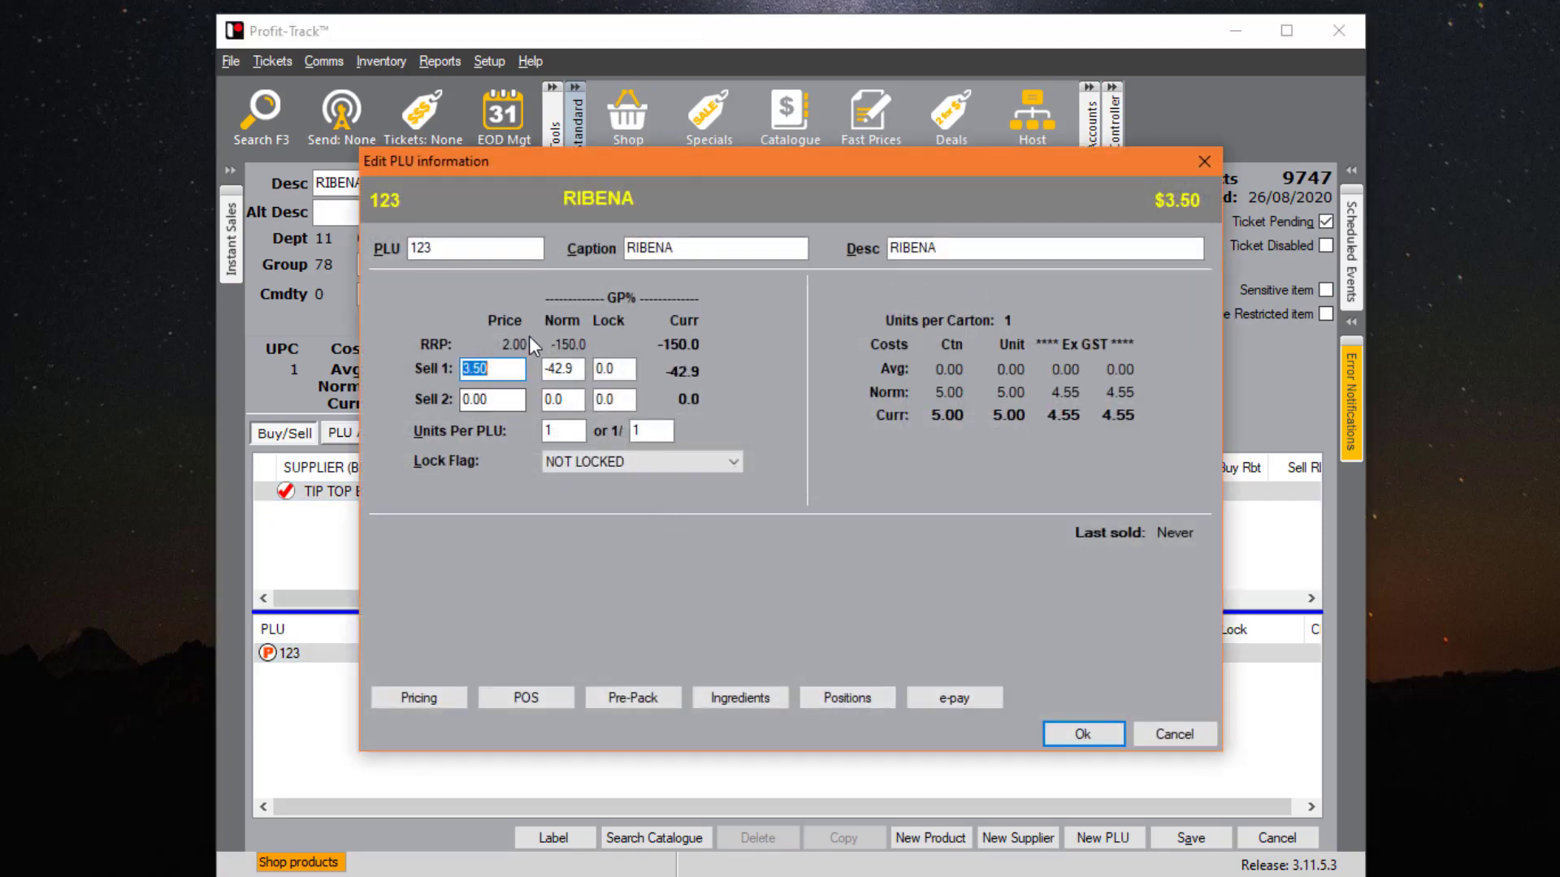
text(5.5)
key(Return)
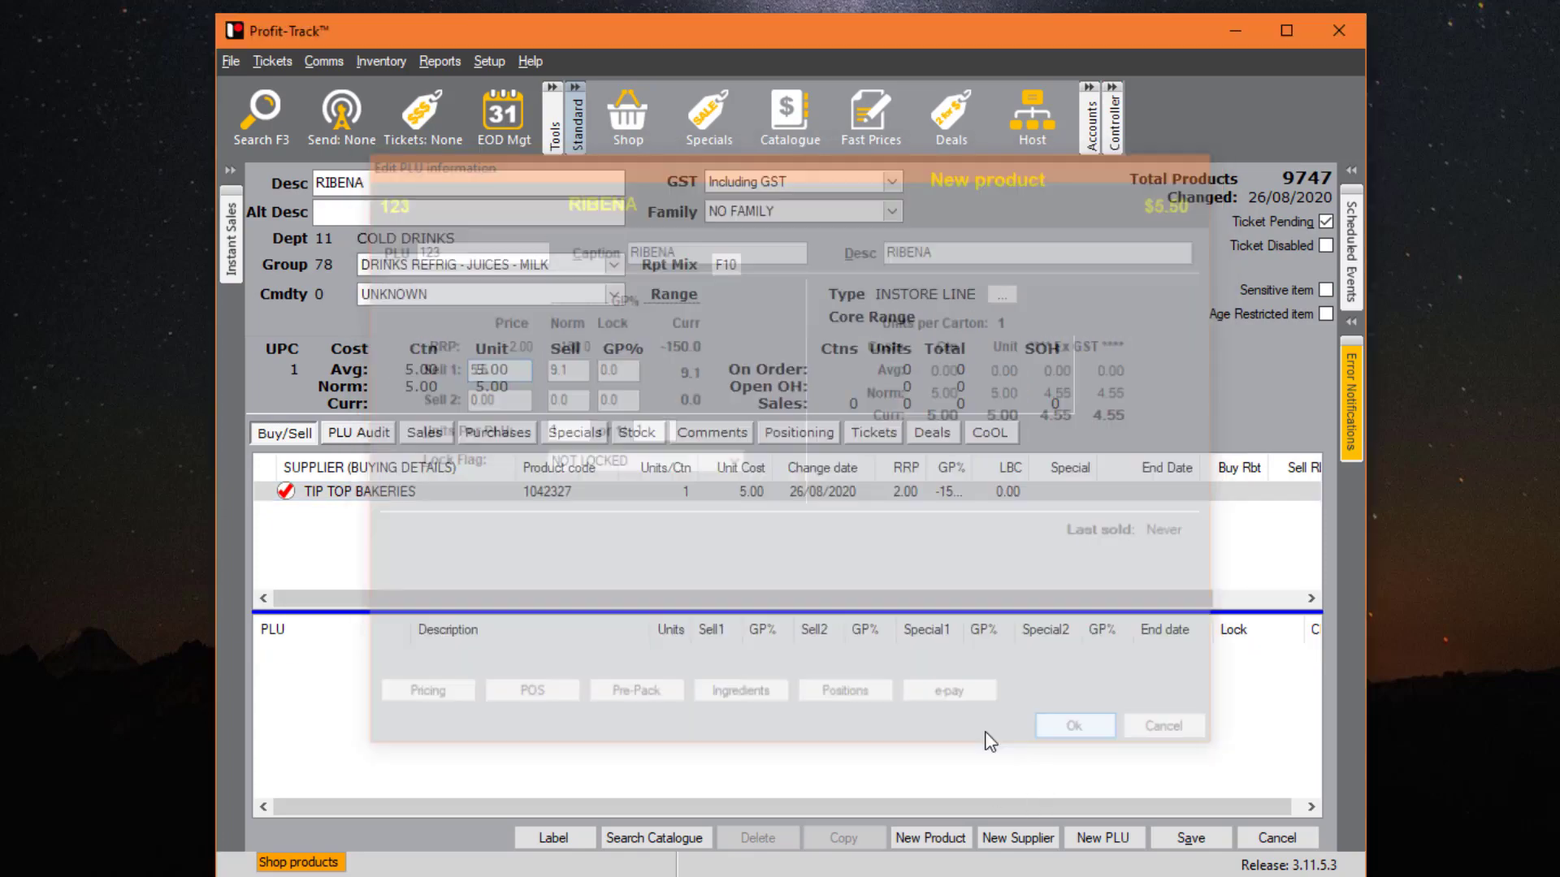
click(717, 654)
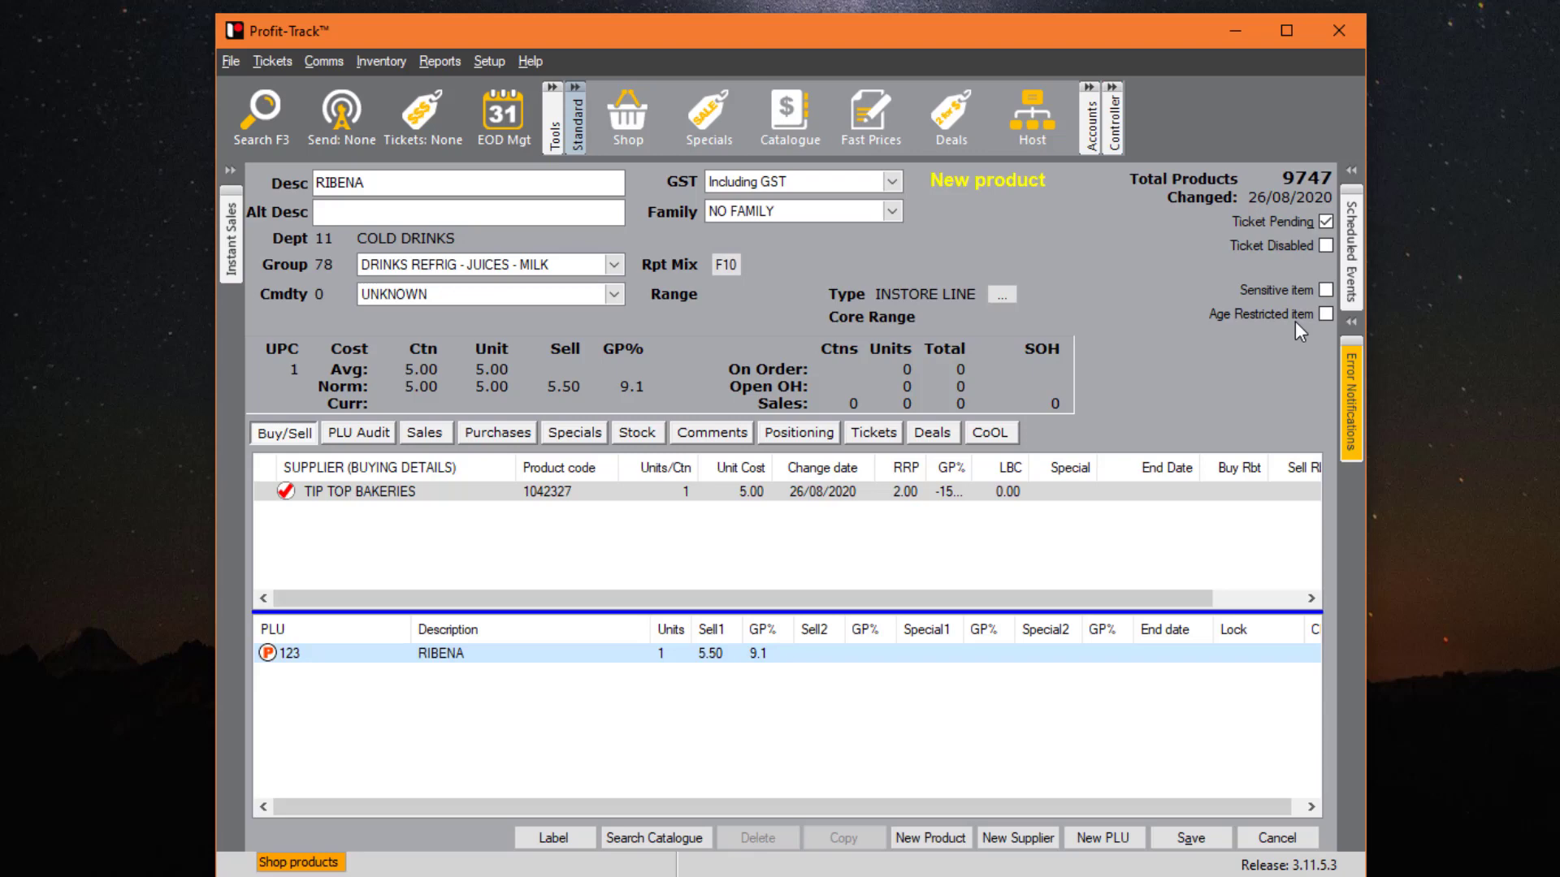
- Save RIBENA, print its pending shelf talker, and view the PLU audit's CREATED entry
click(1191, 837)
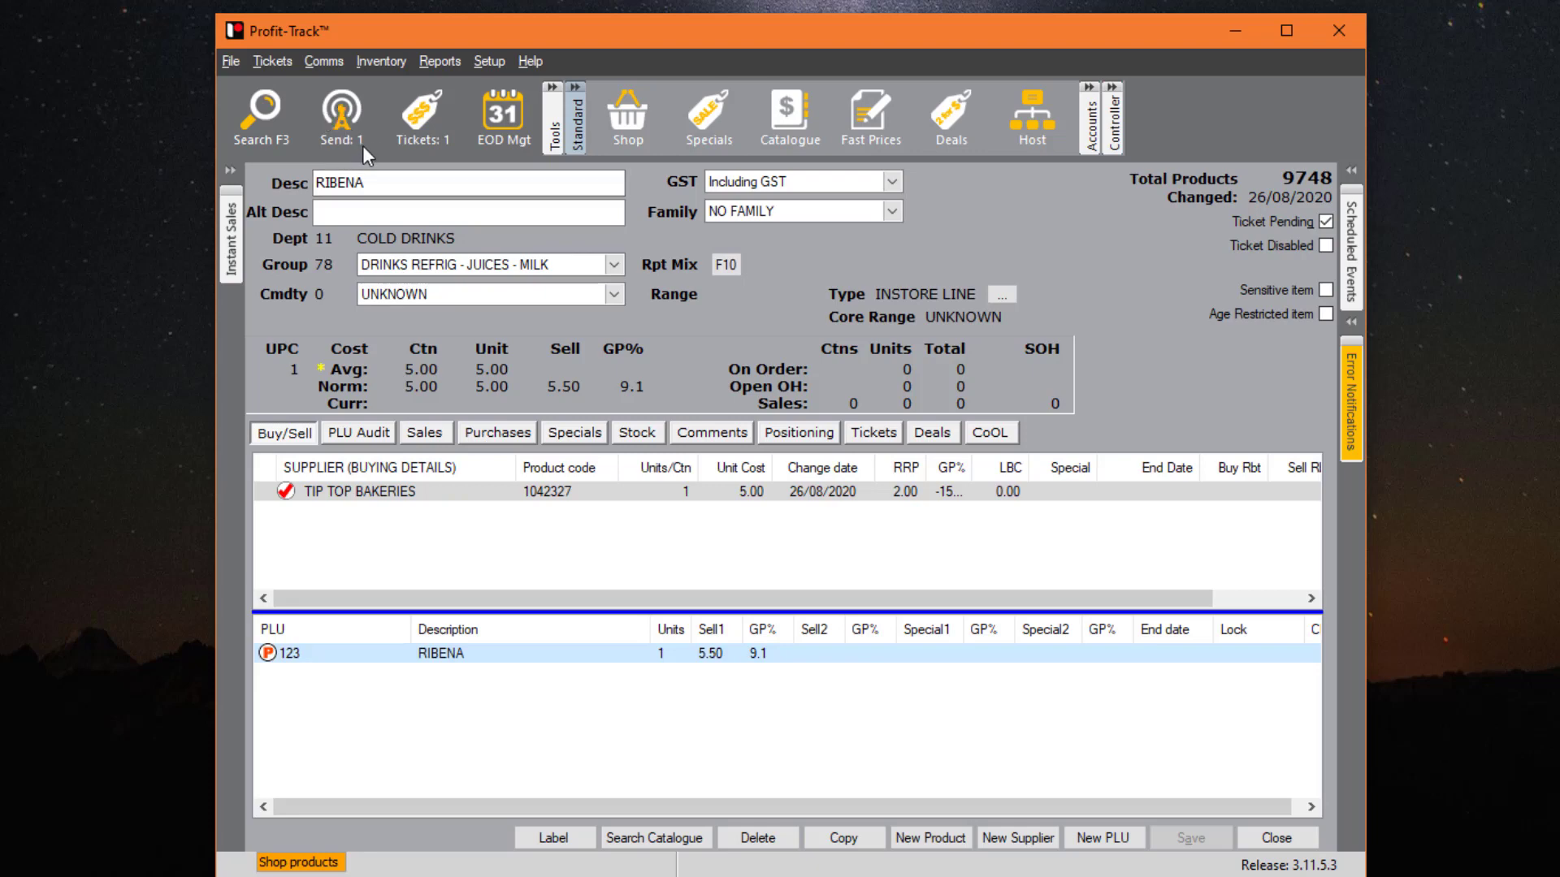
click(429, 116)
click(499, 492)
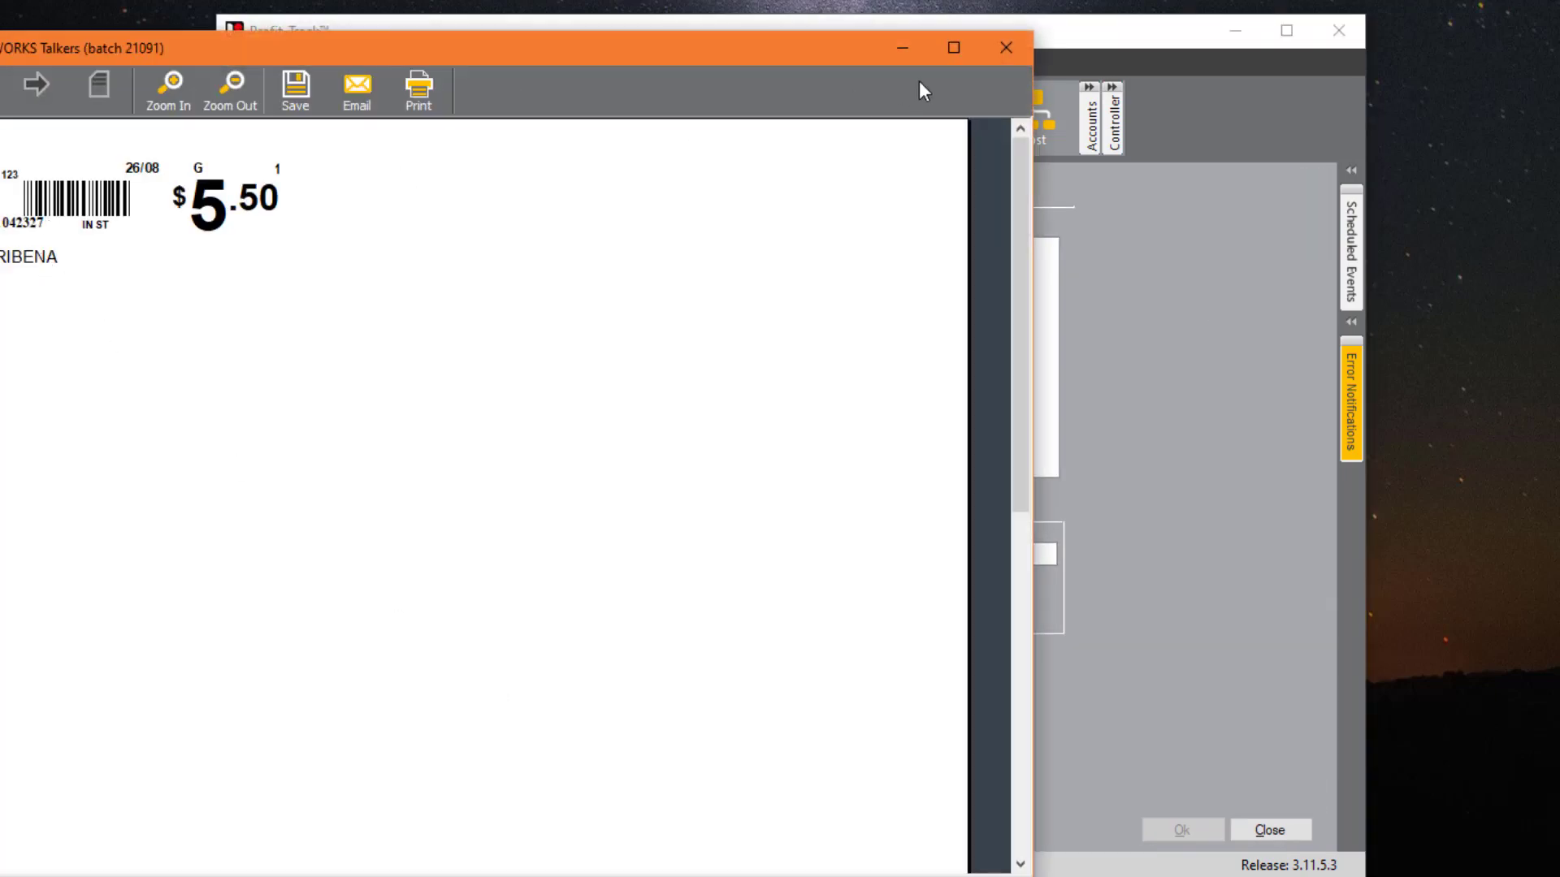
click(1001, 52)
click(1270, 830)
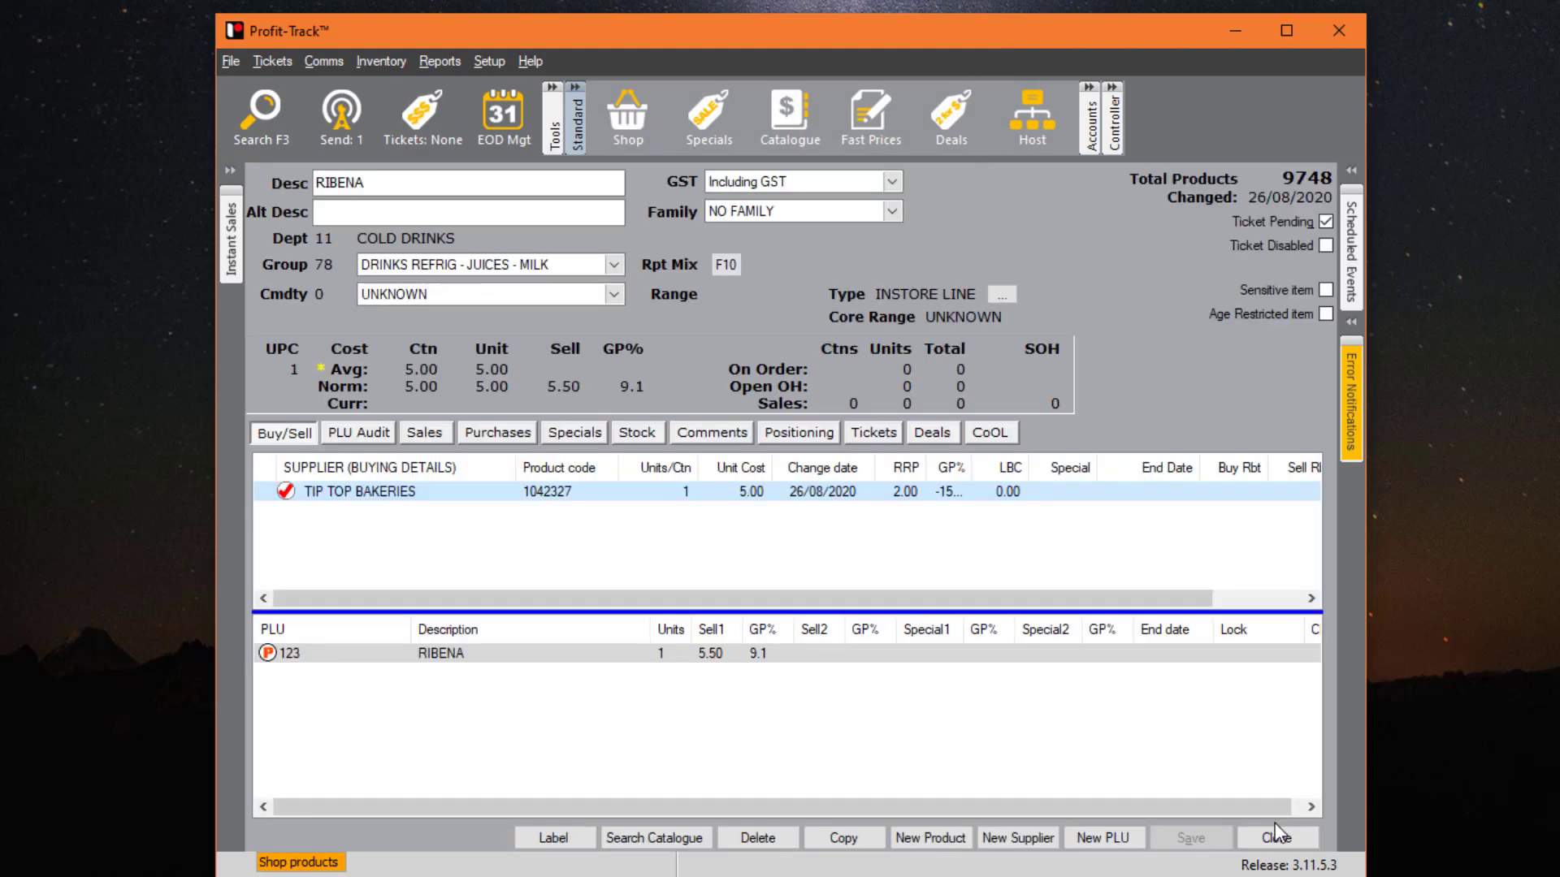
click(344, 432)
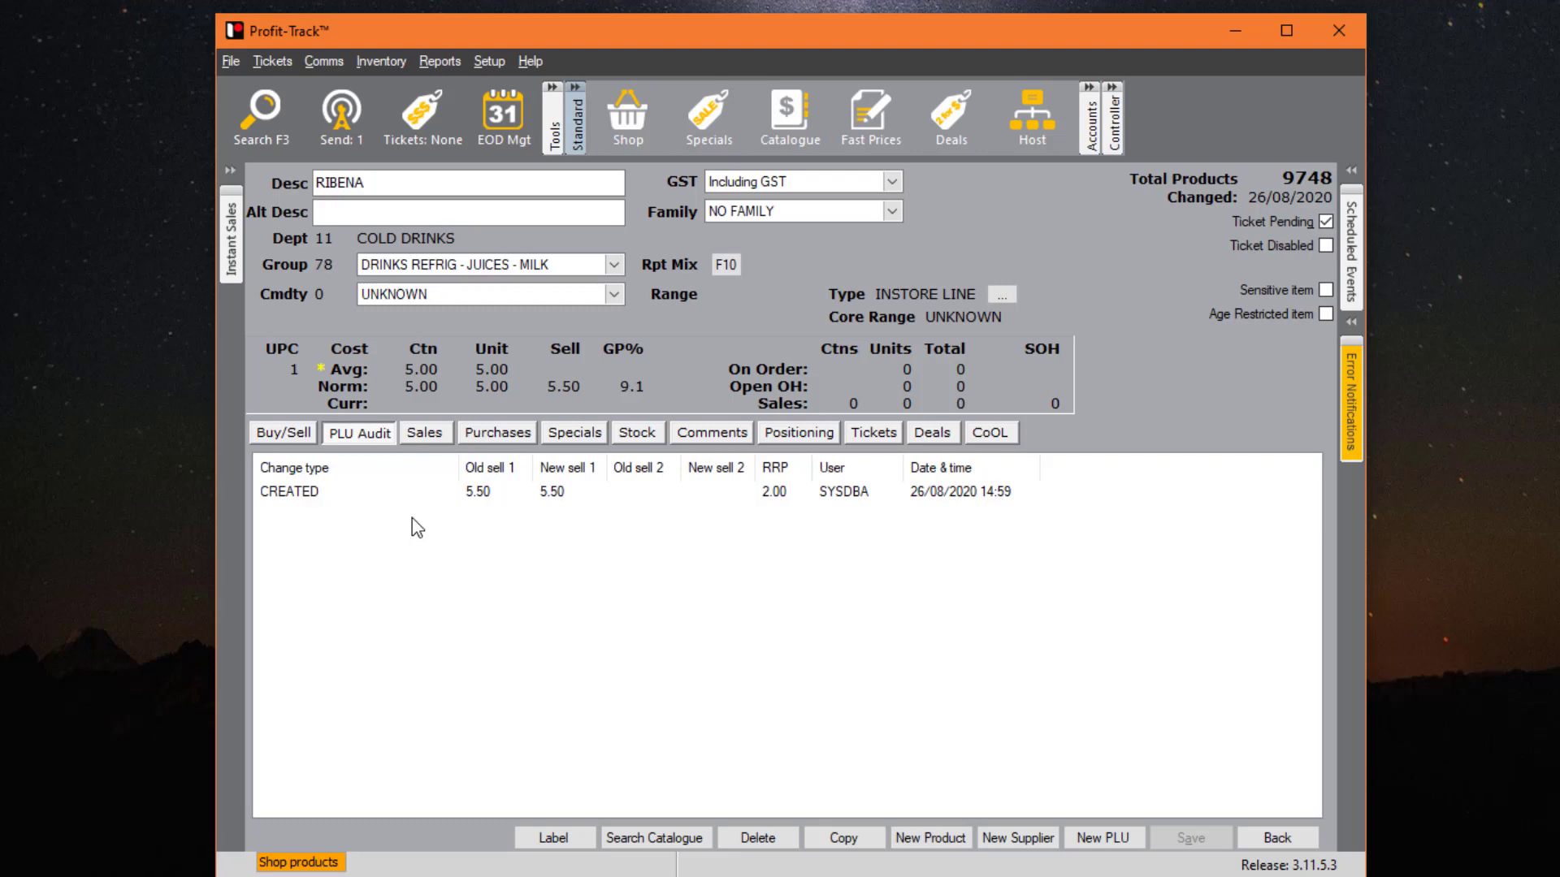
- Review RIBENA's sales history by day, month and year, then its purchase history
click(440, 436)
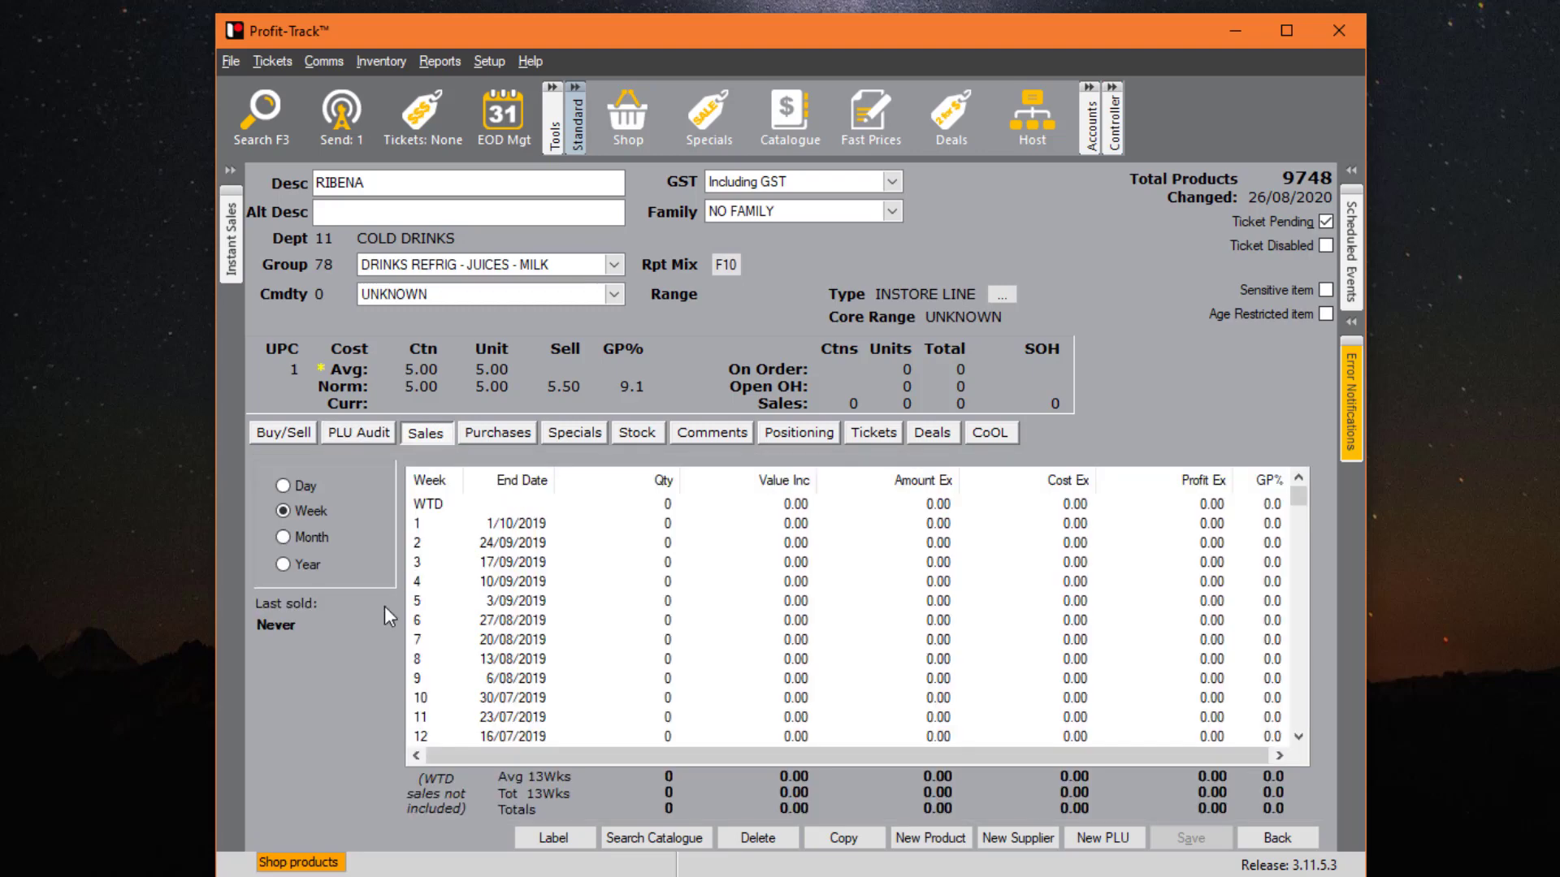
click(289, 487)
click(302, 536)
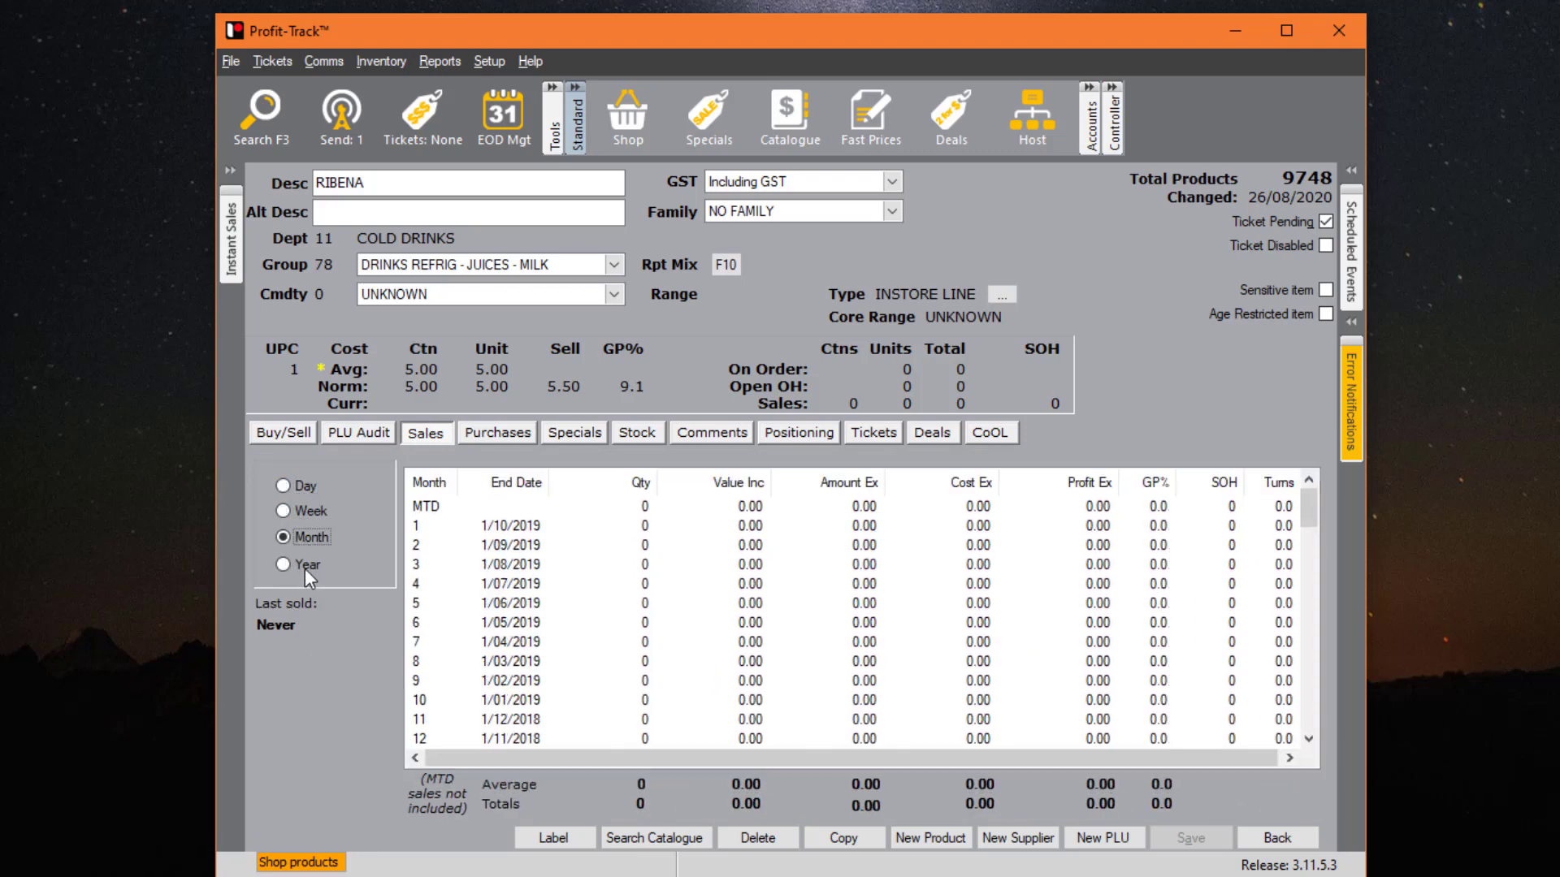
click(305, 568)
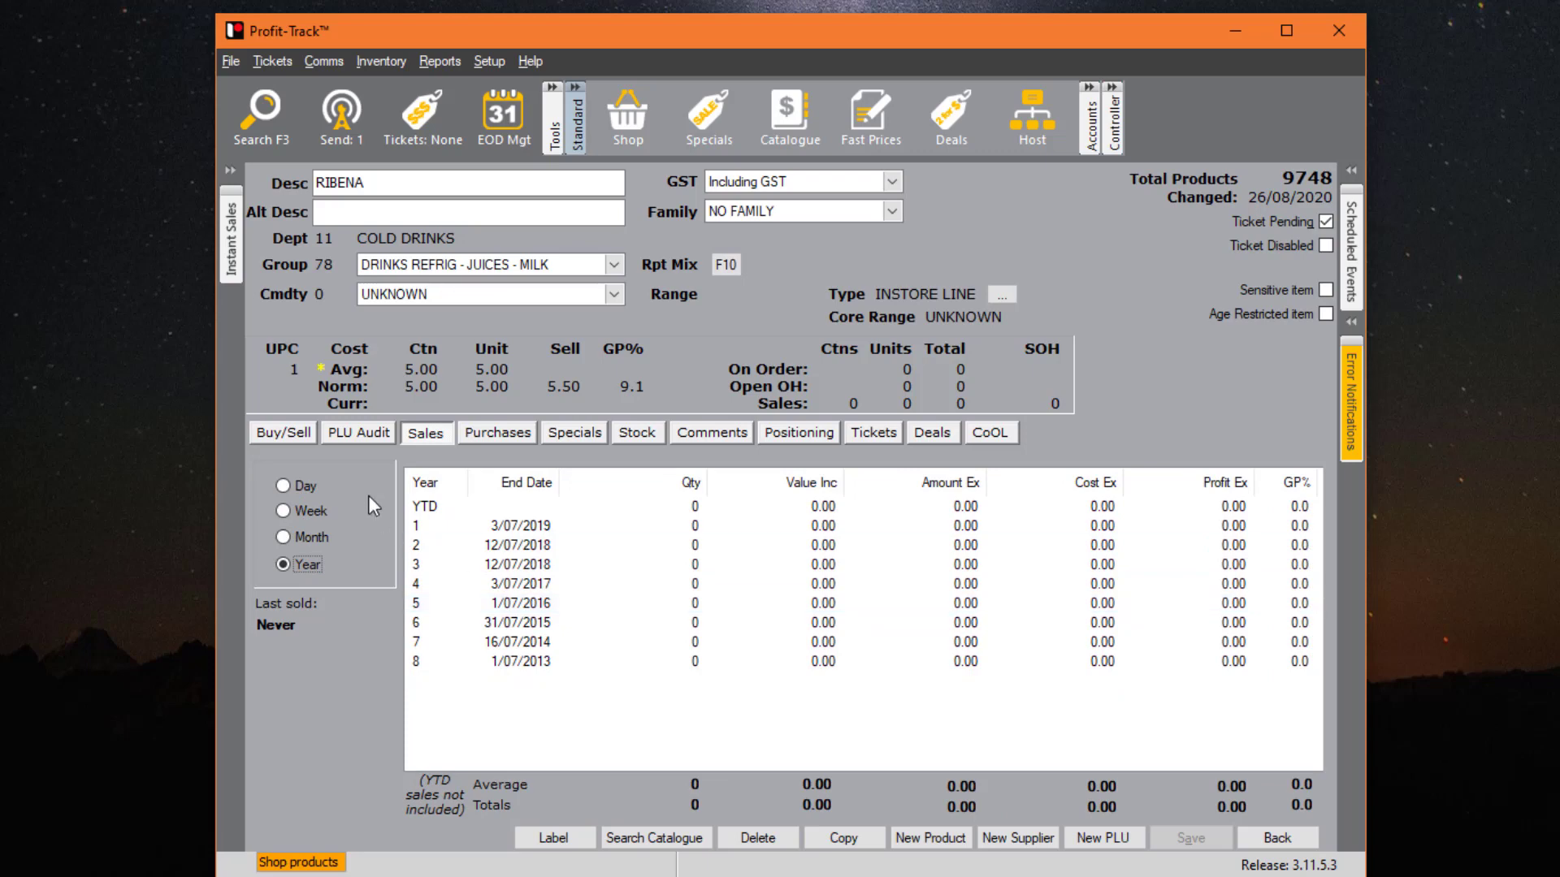
click(510, 438)
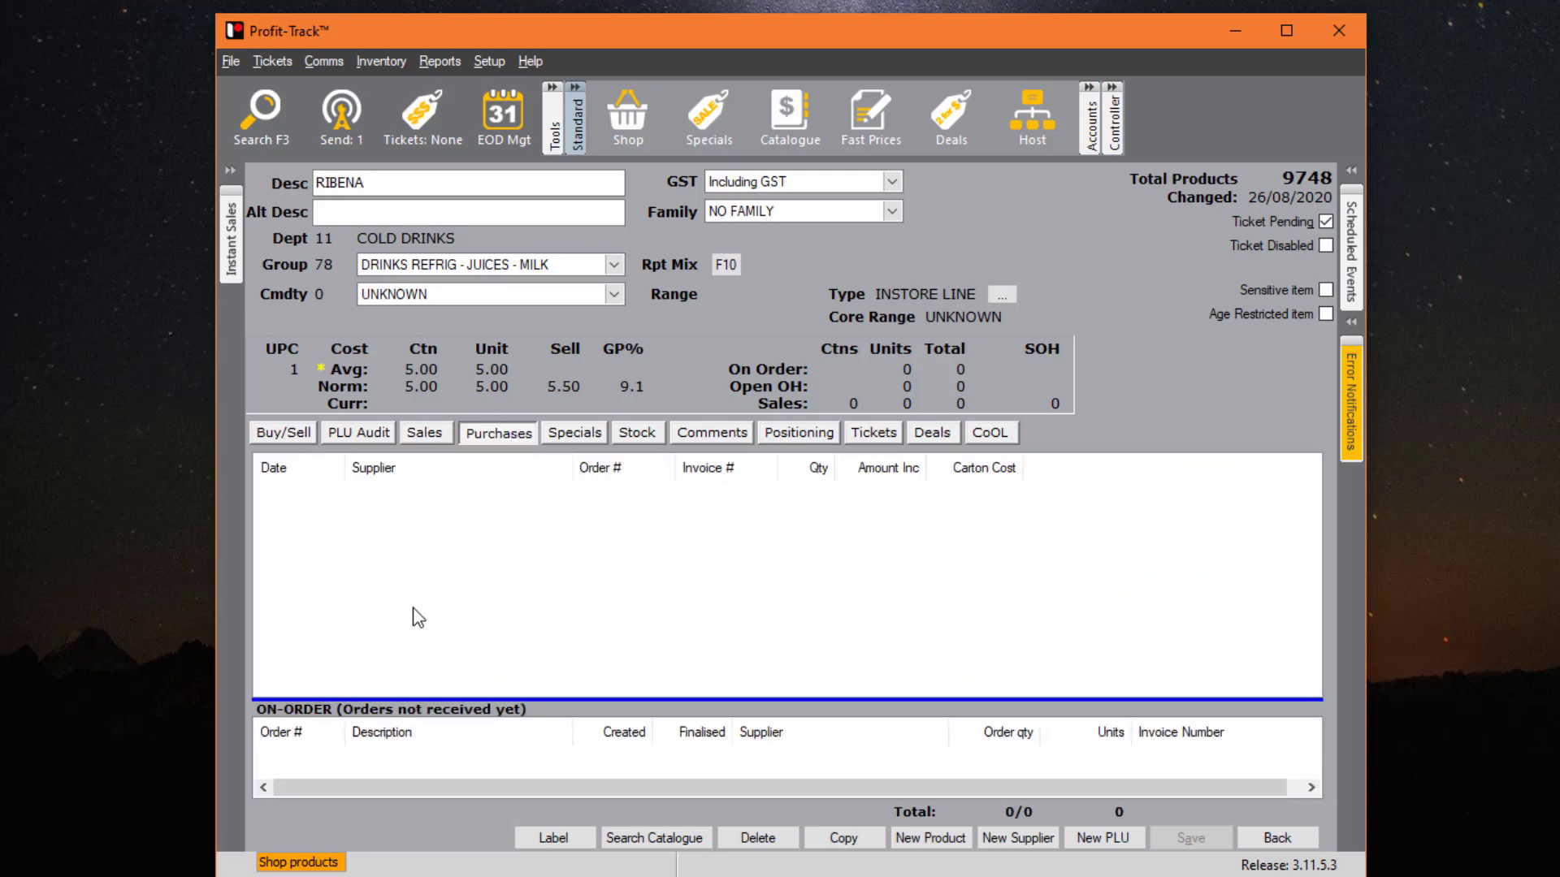
- Show RIBENA's Specials calendar for 11/08/2020 to 13/09/2020, with no promotions scheduled
click(381, 61)
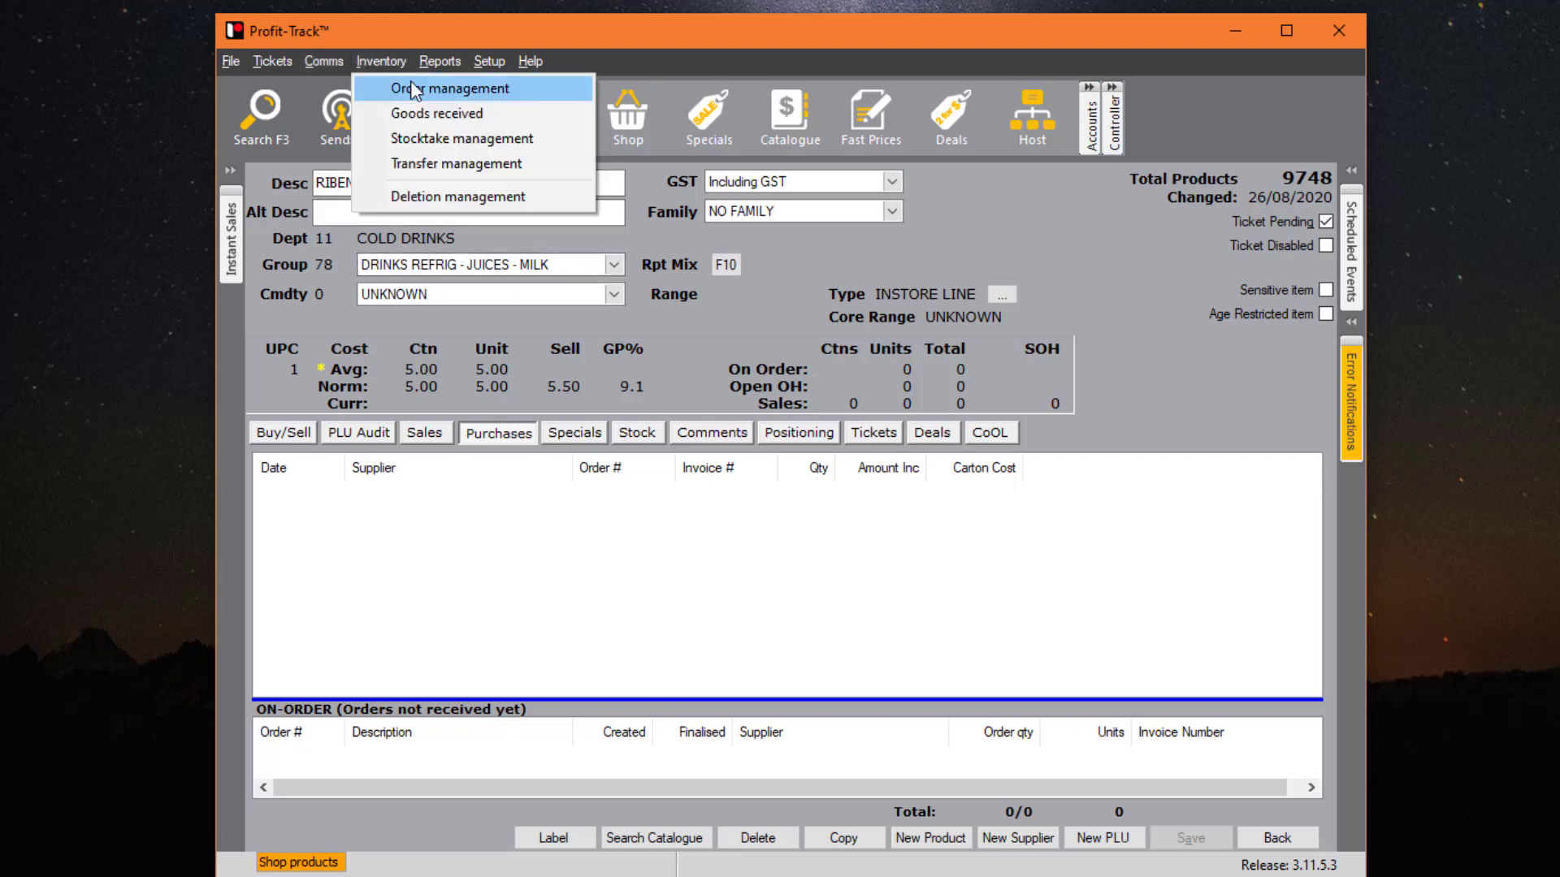
click(490, 539)
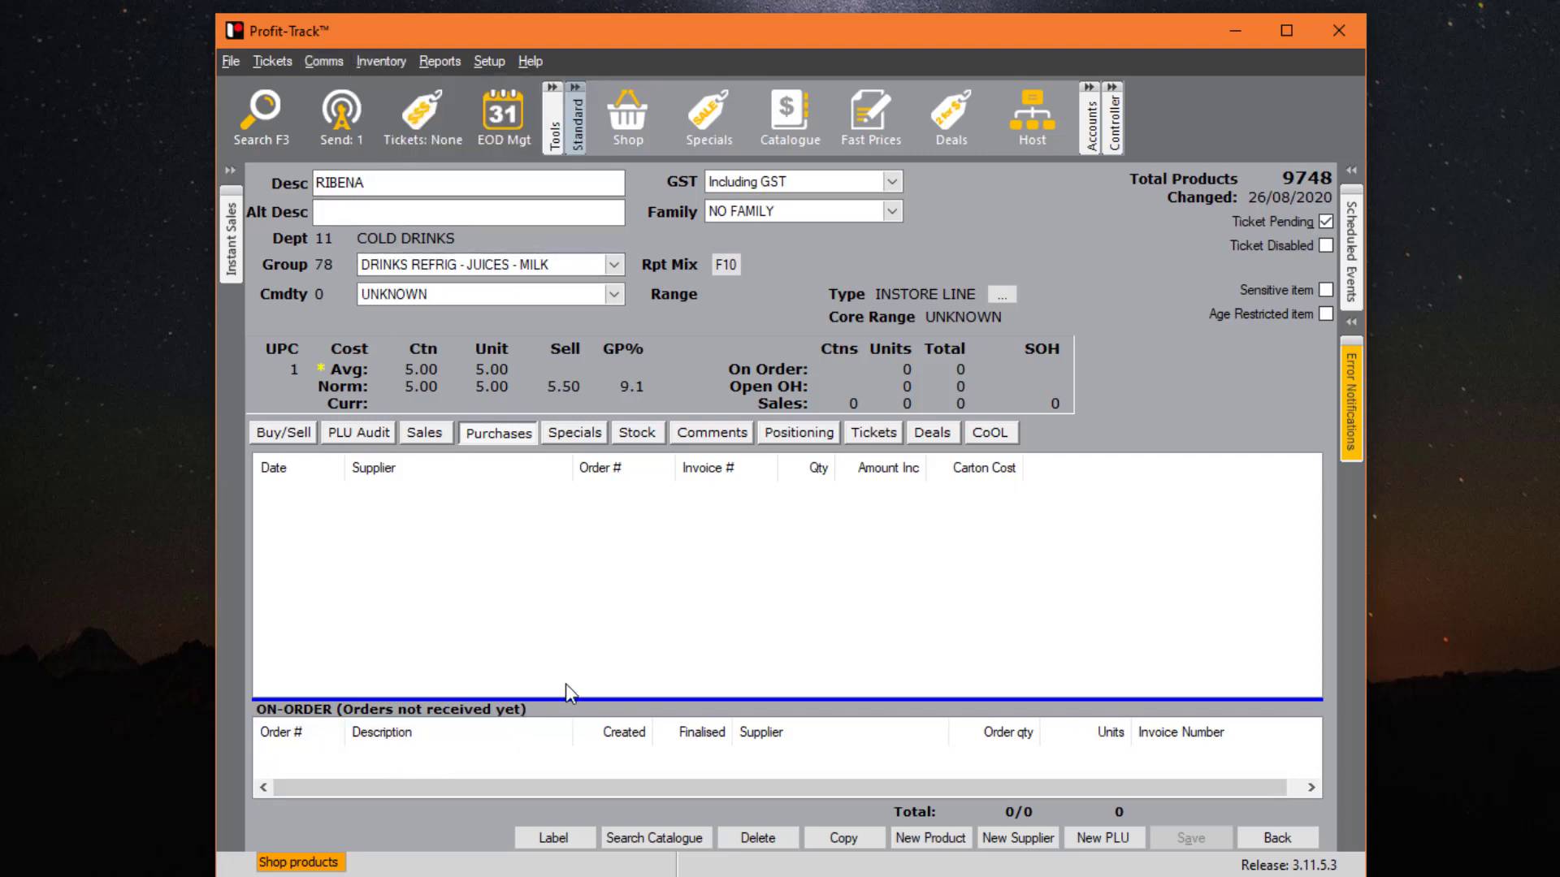
click(576, 435)
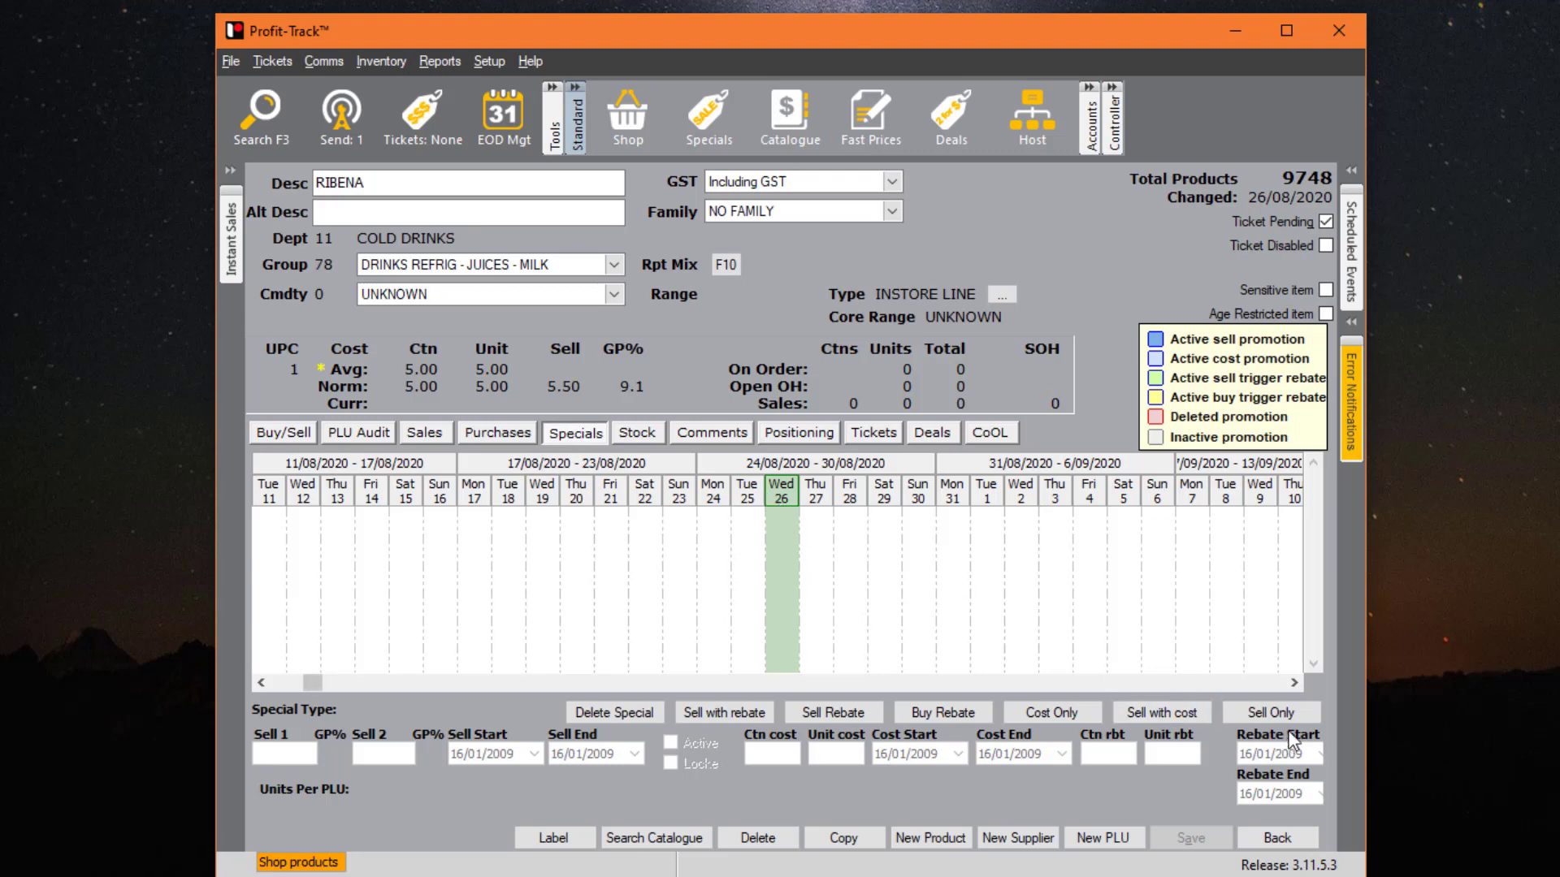
- Save an in-store special selling RIBENA at $4.50 from 26/08/2020 to 28/08/2020
click(1270, 712)
mouse_move(776, 521)
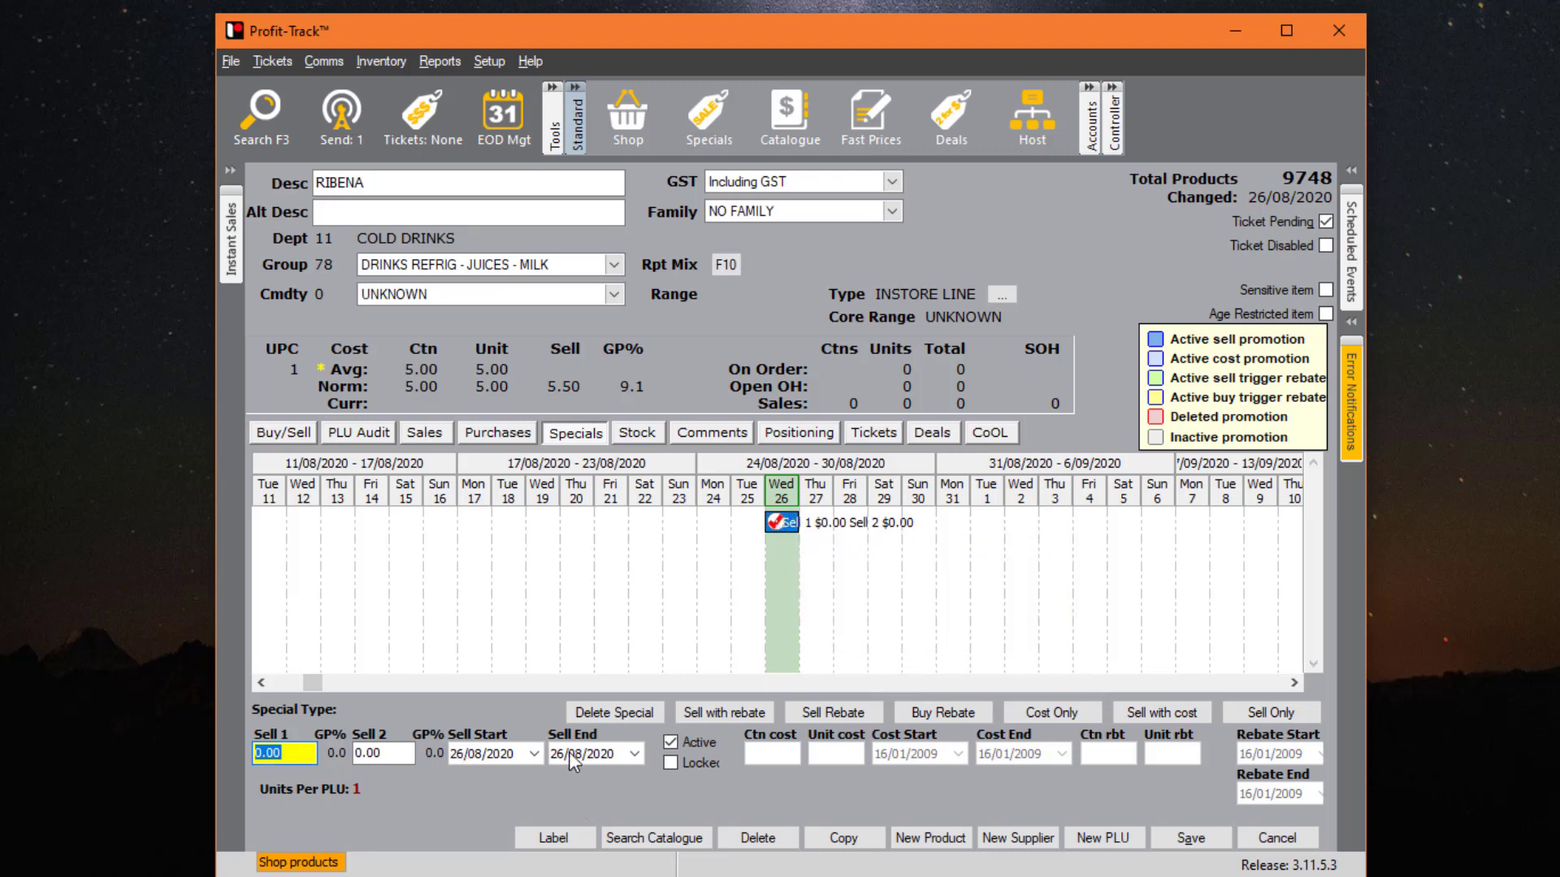
click(639, 755)
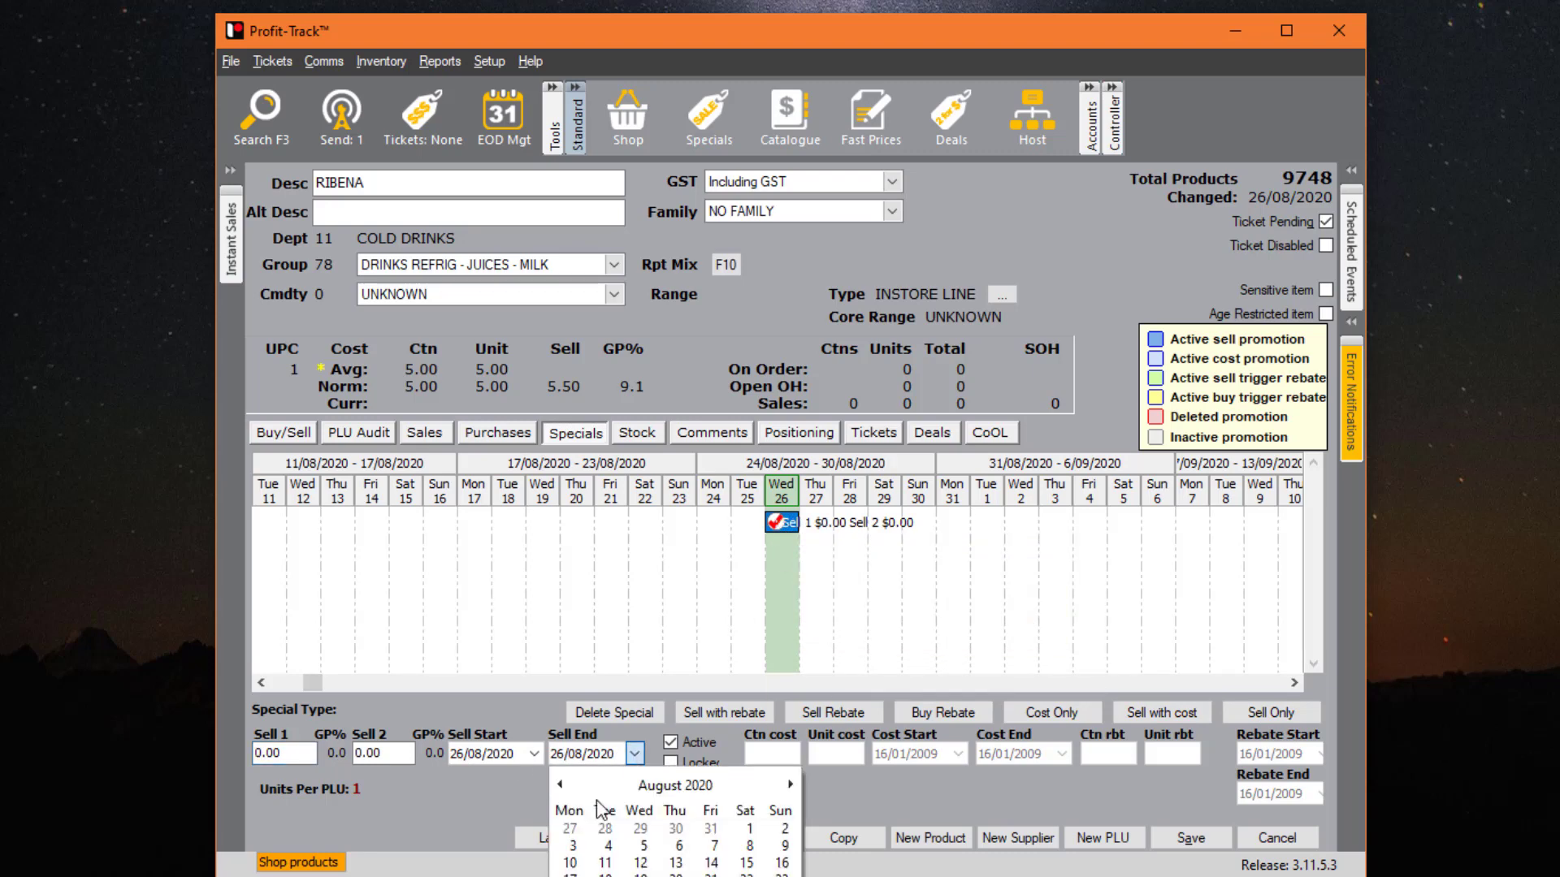
click(604, 875)
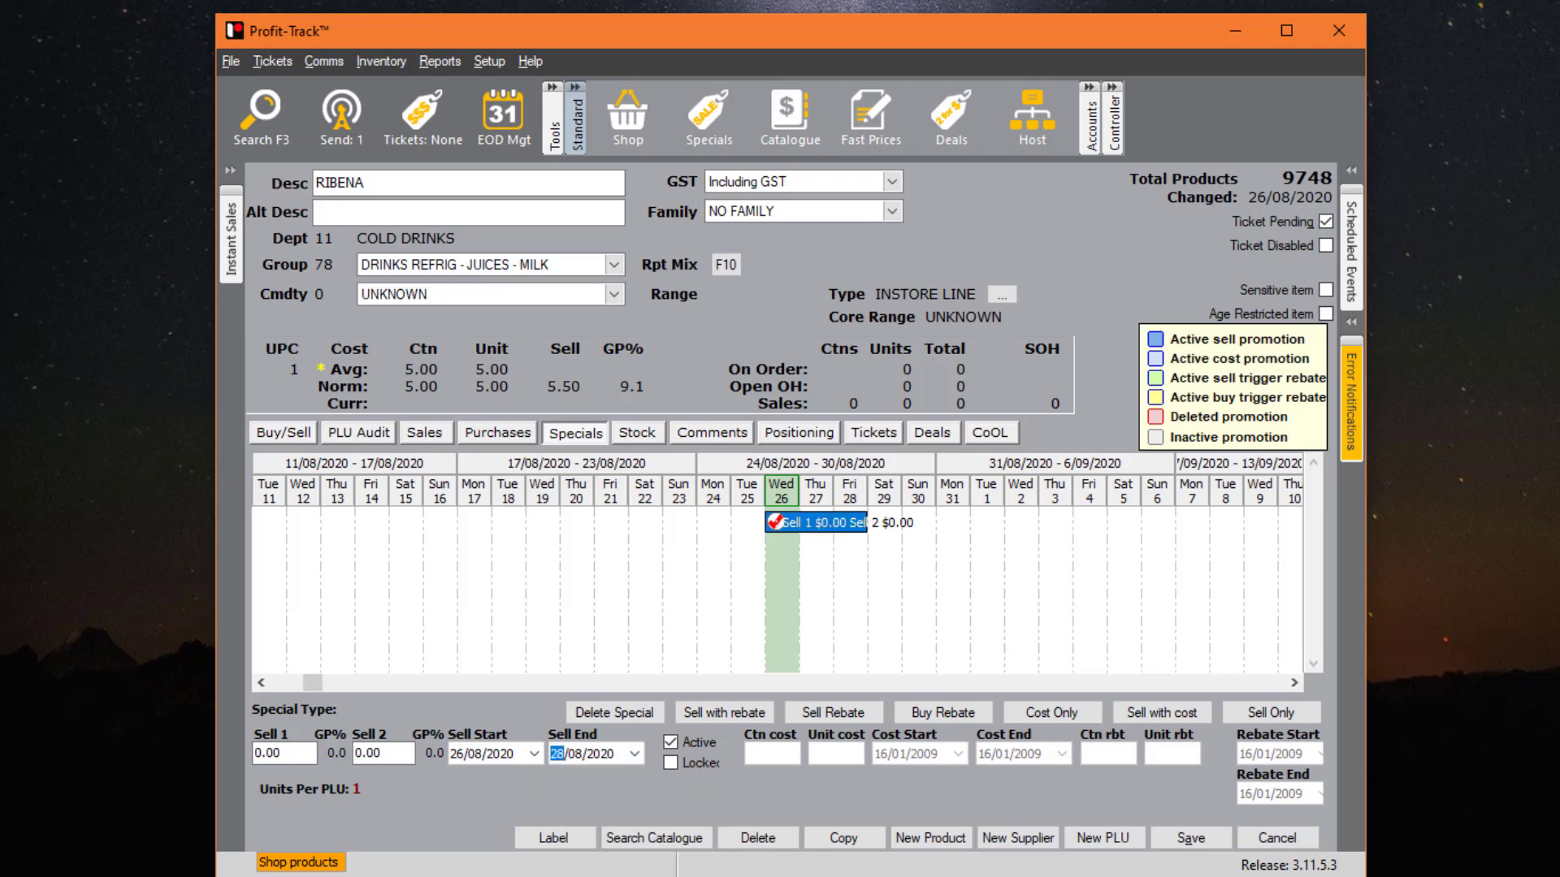
click(284, 753)
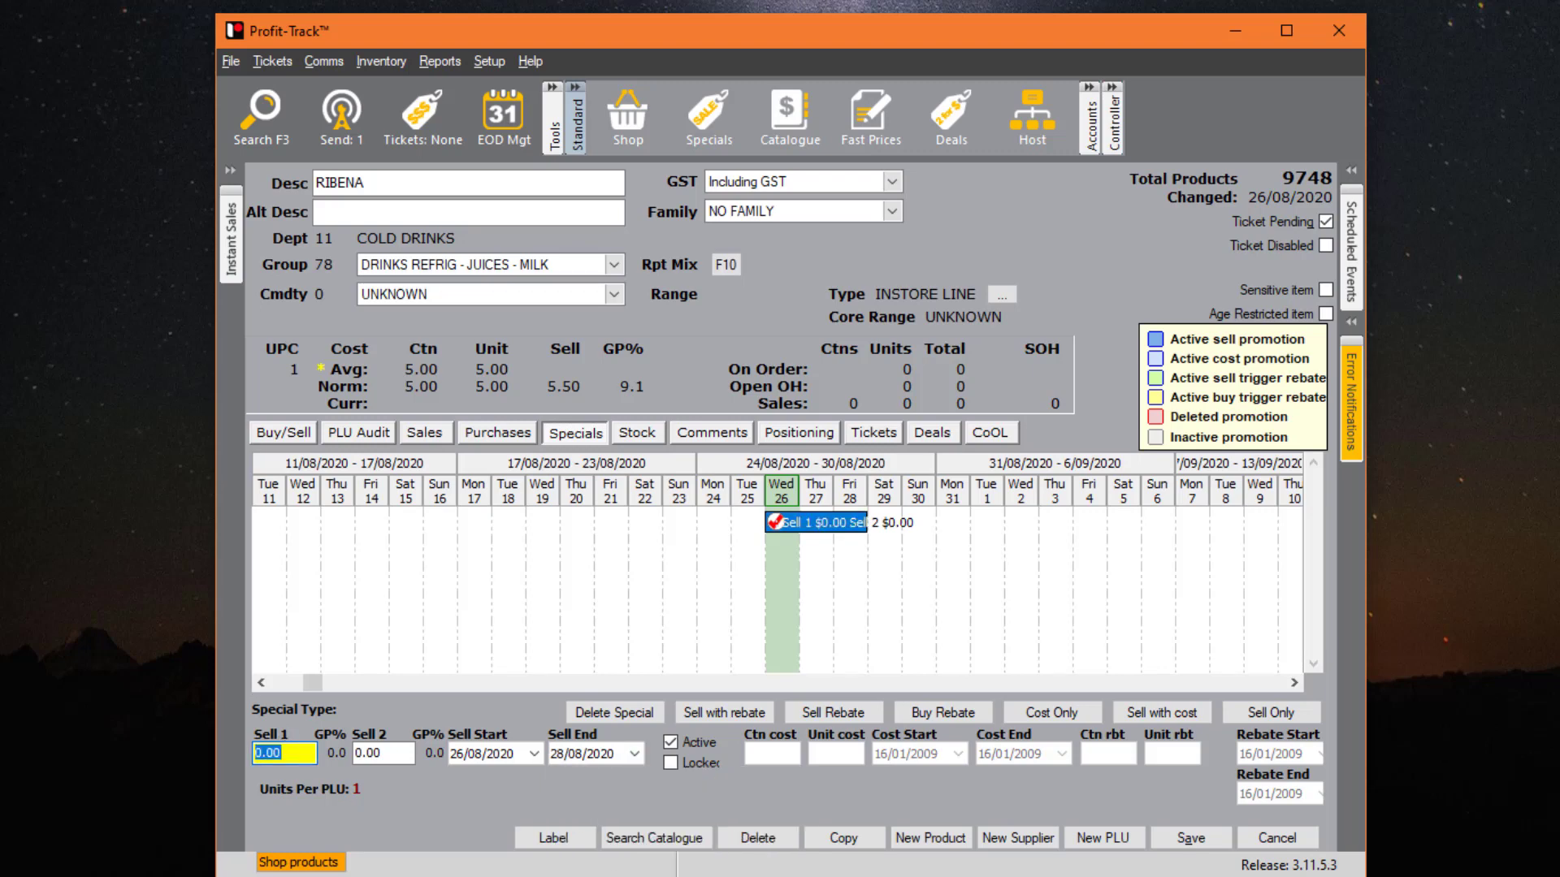
text(4.50)
click(1196, 842)
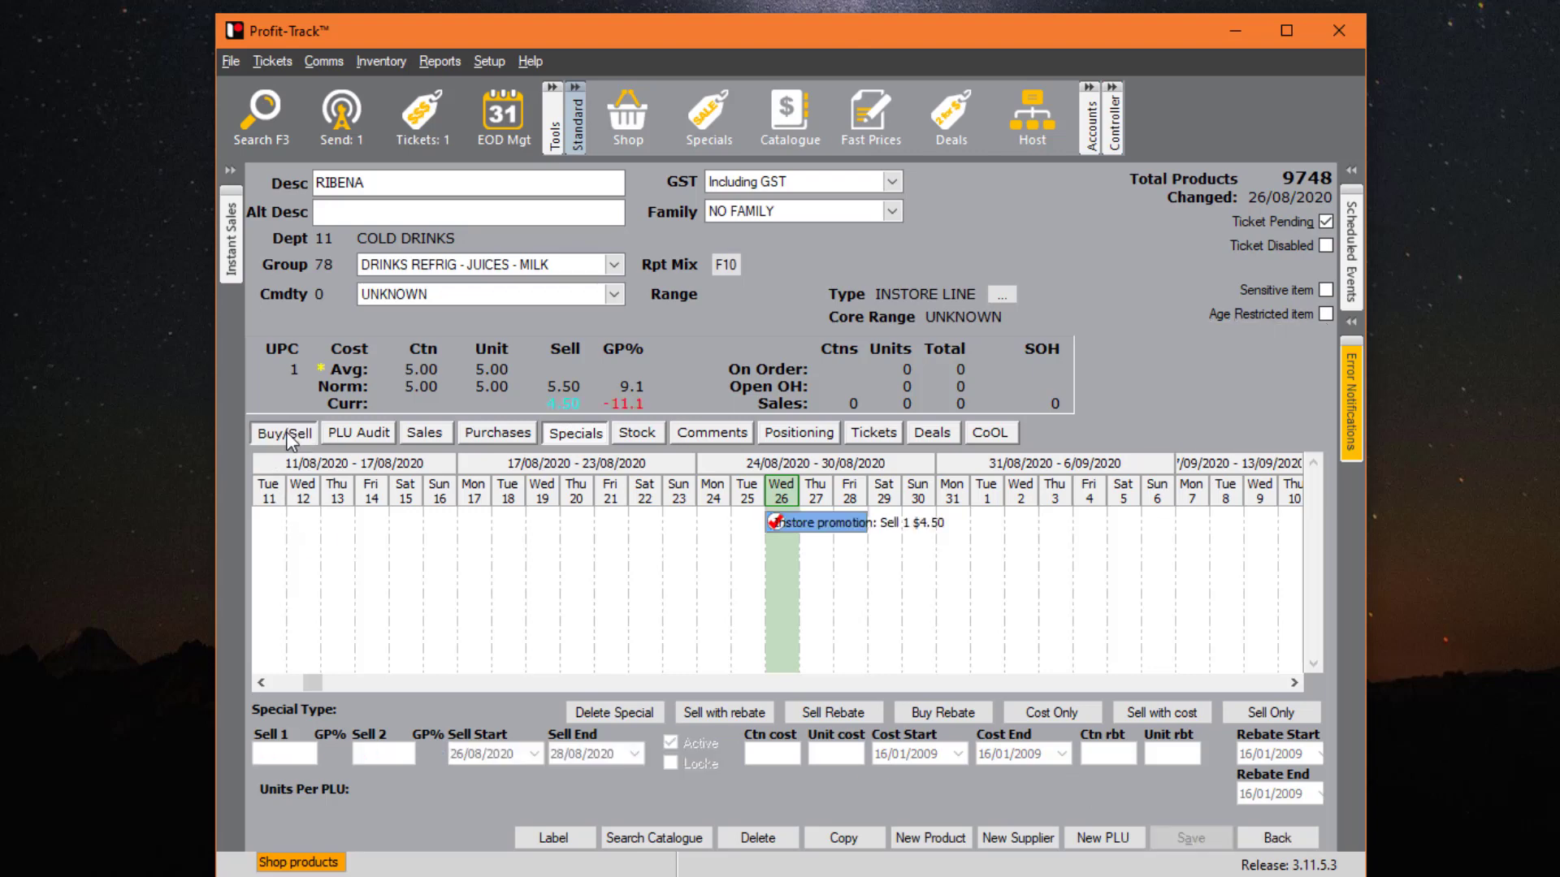
click(284, 433)
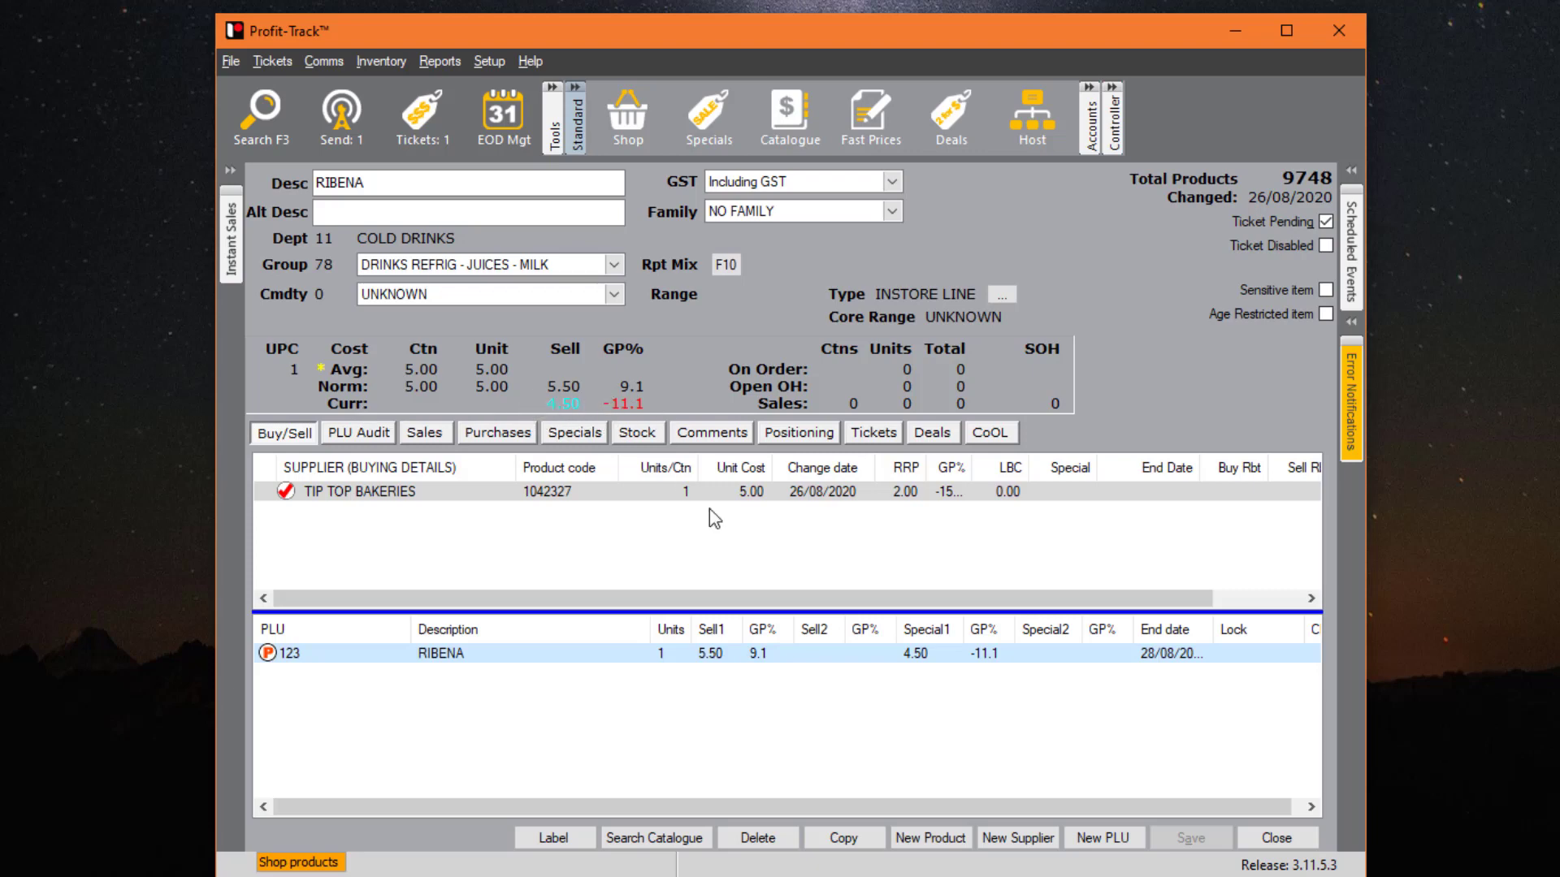
- Set TIP TOP BAKERIES' normal carton cost to 3.50 and save the product
click(771, 493)
double_click(771, 493)
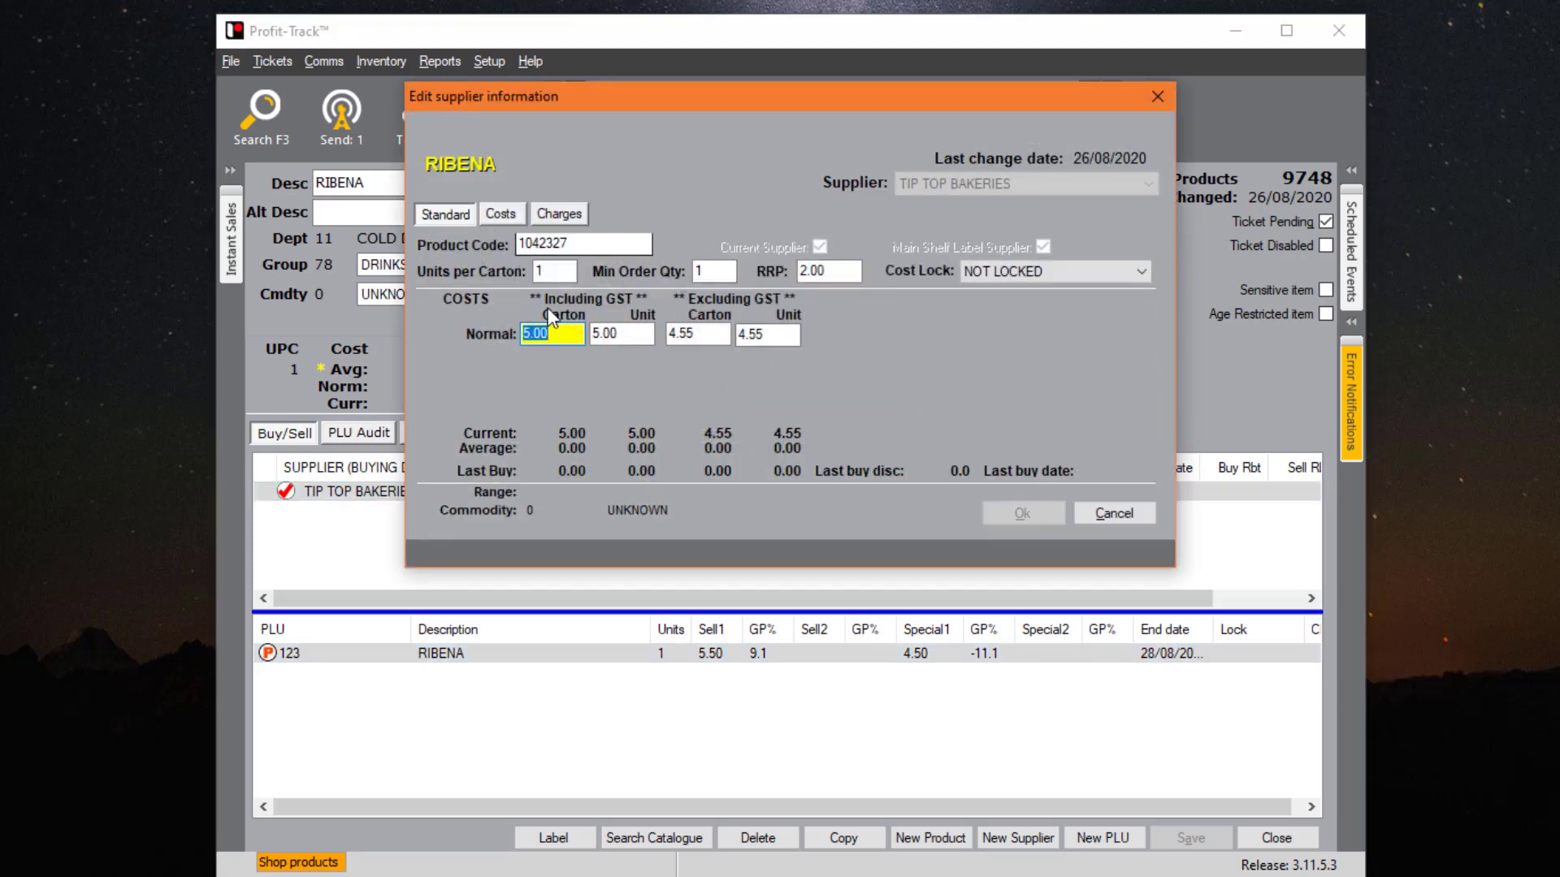
text(3.50)
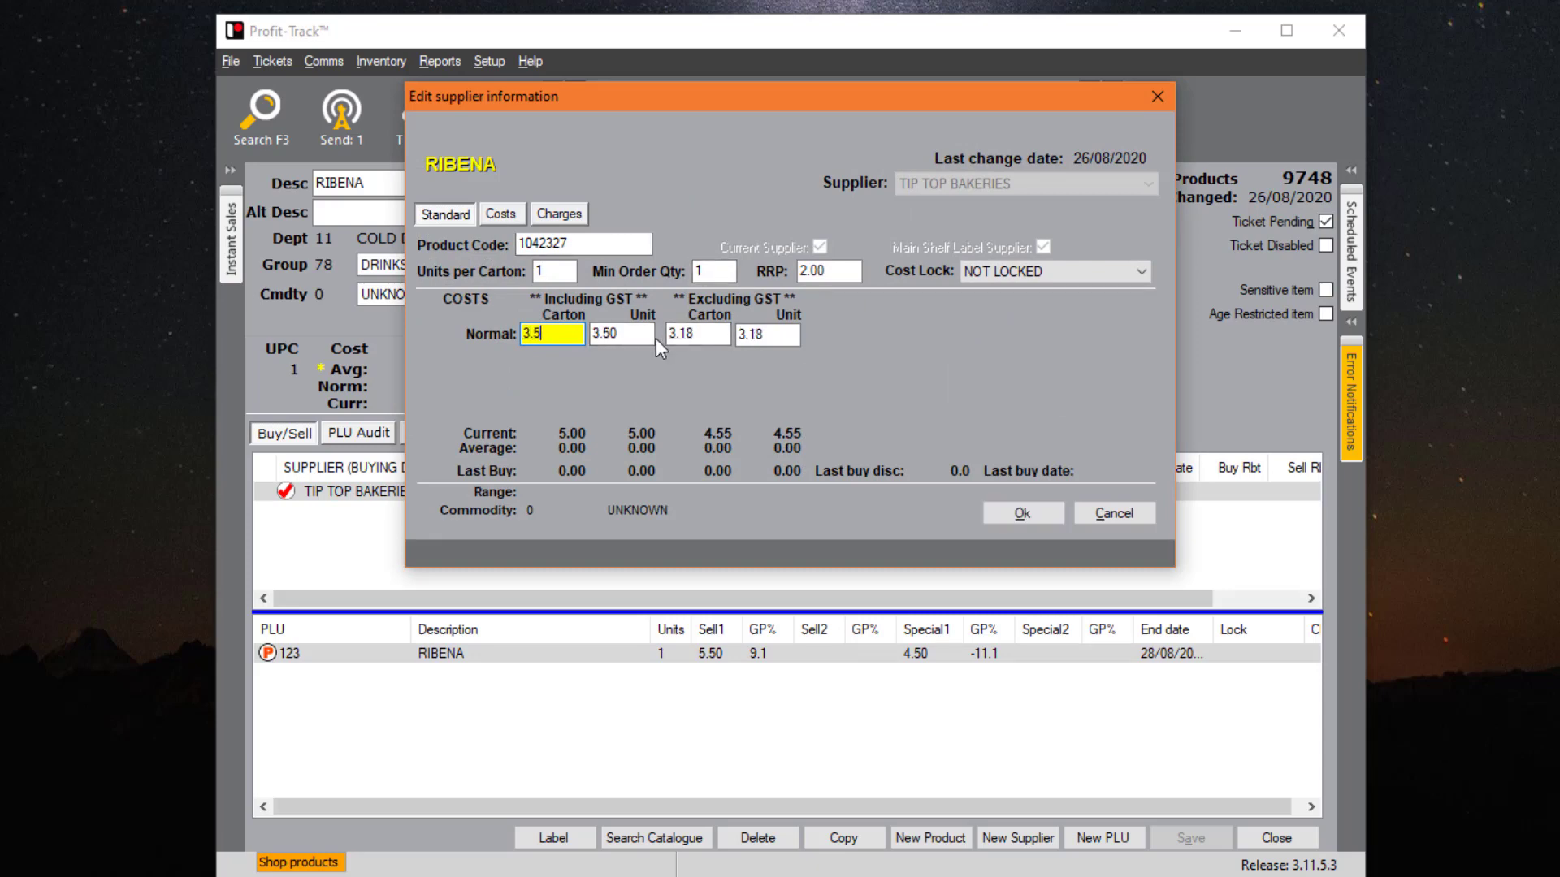
click(1016, 512)
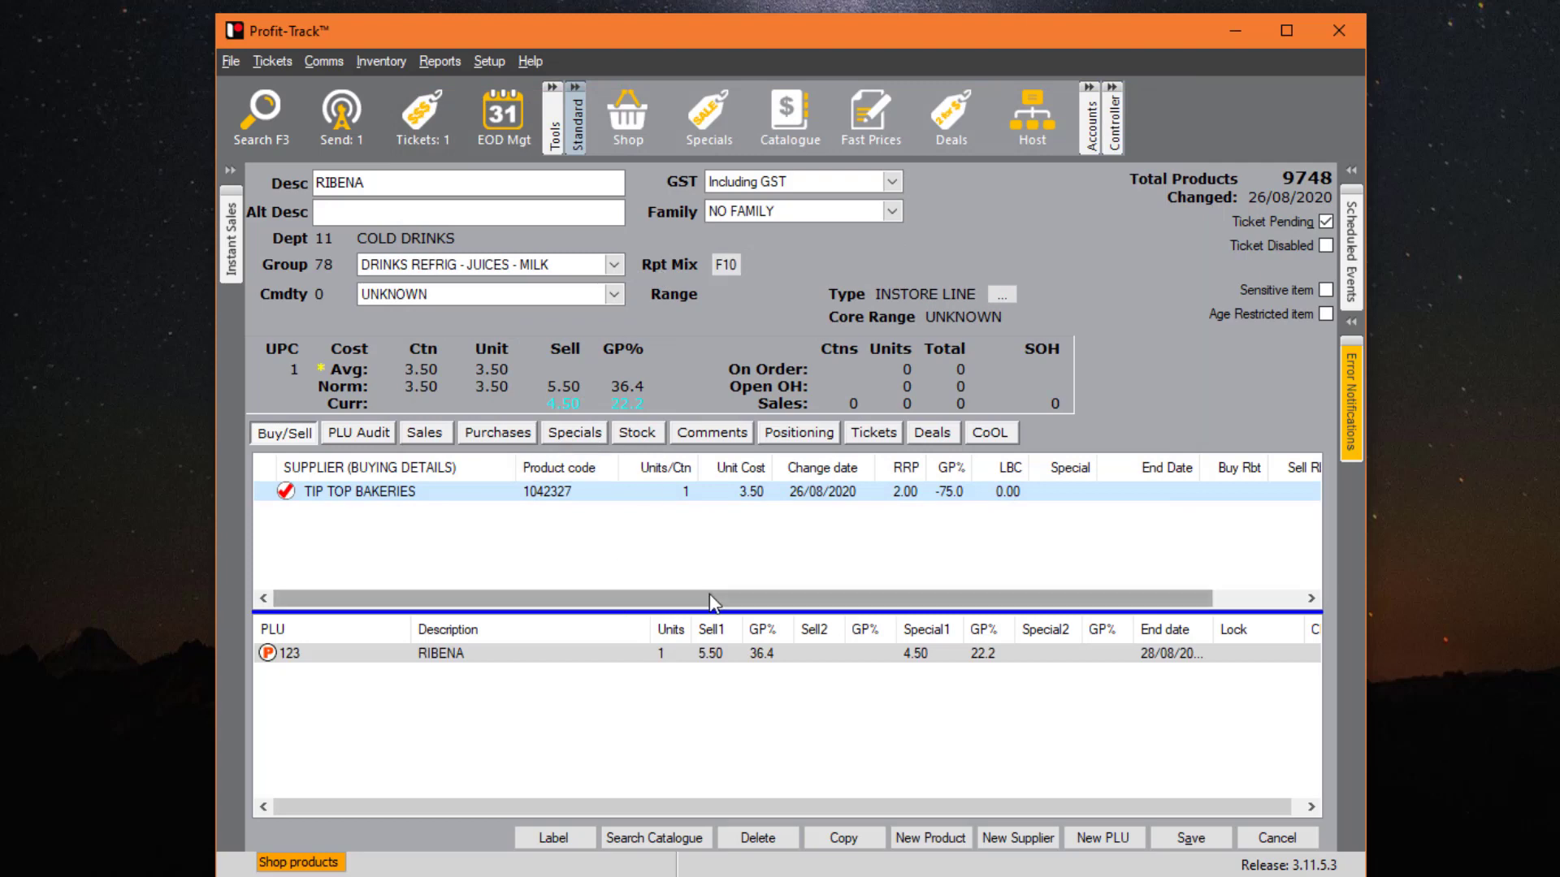
click(1225, 845)
click(577, 433)
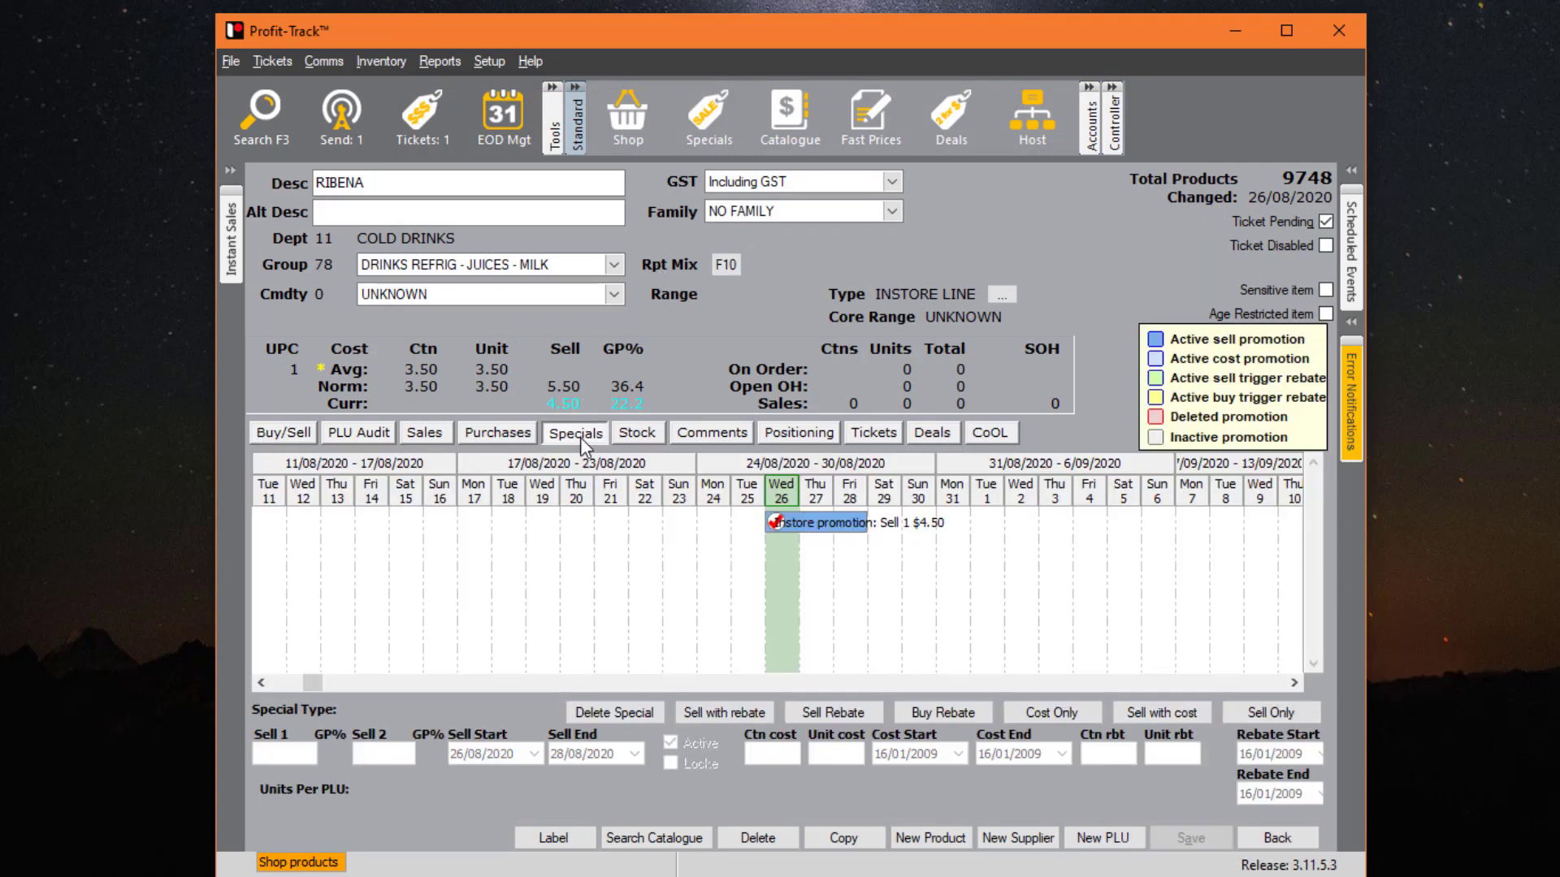
- Delete RIBENA's 26 August in-store promotion, confirming the deletion
click(801, 524)
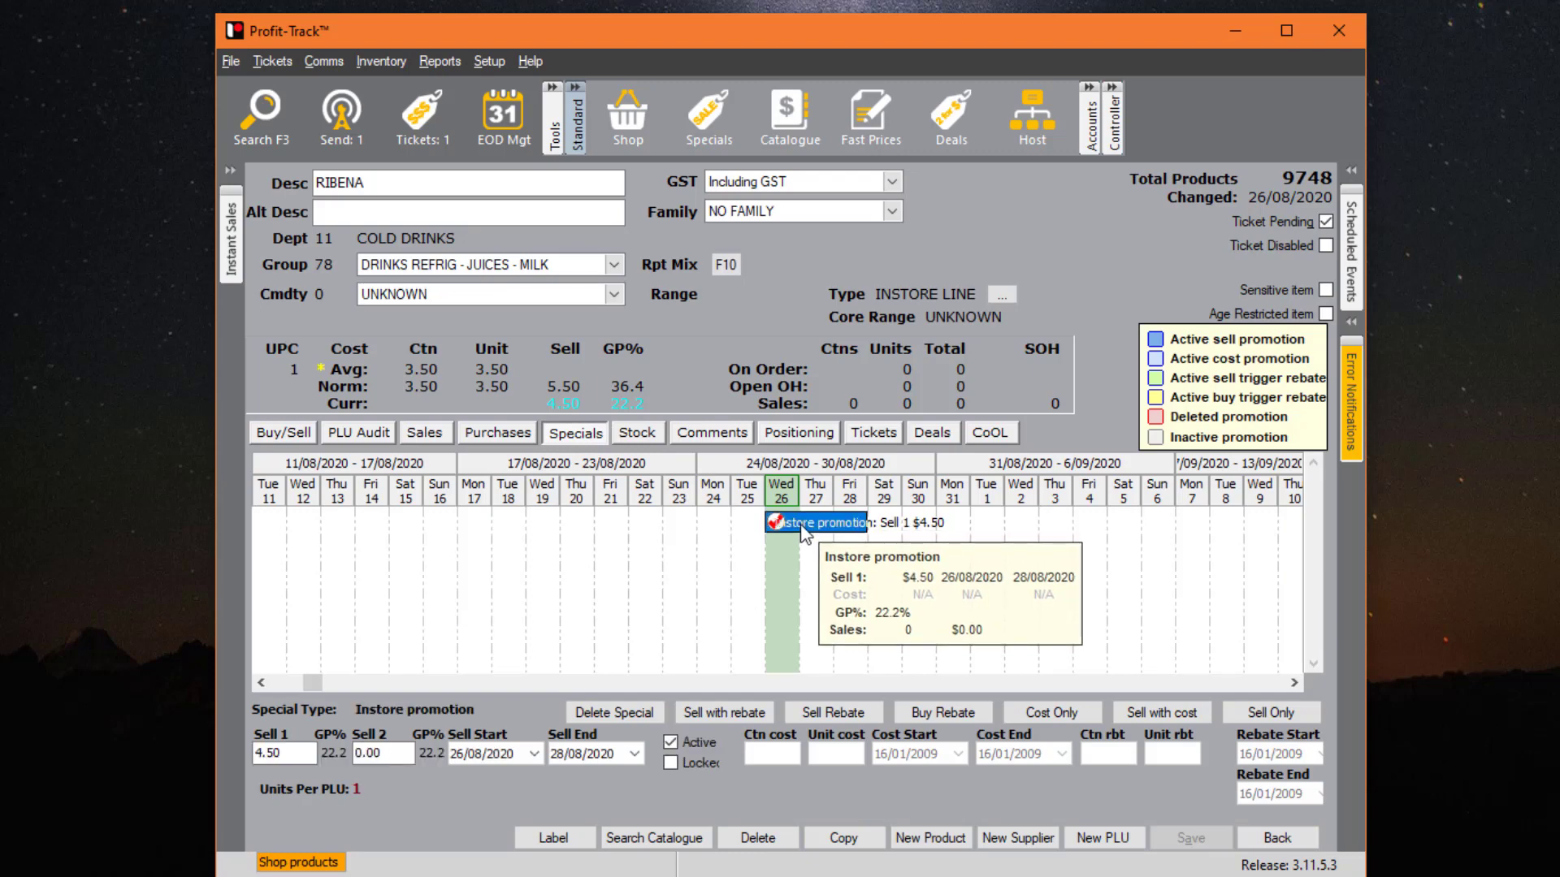
right_click(801, 525)
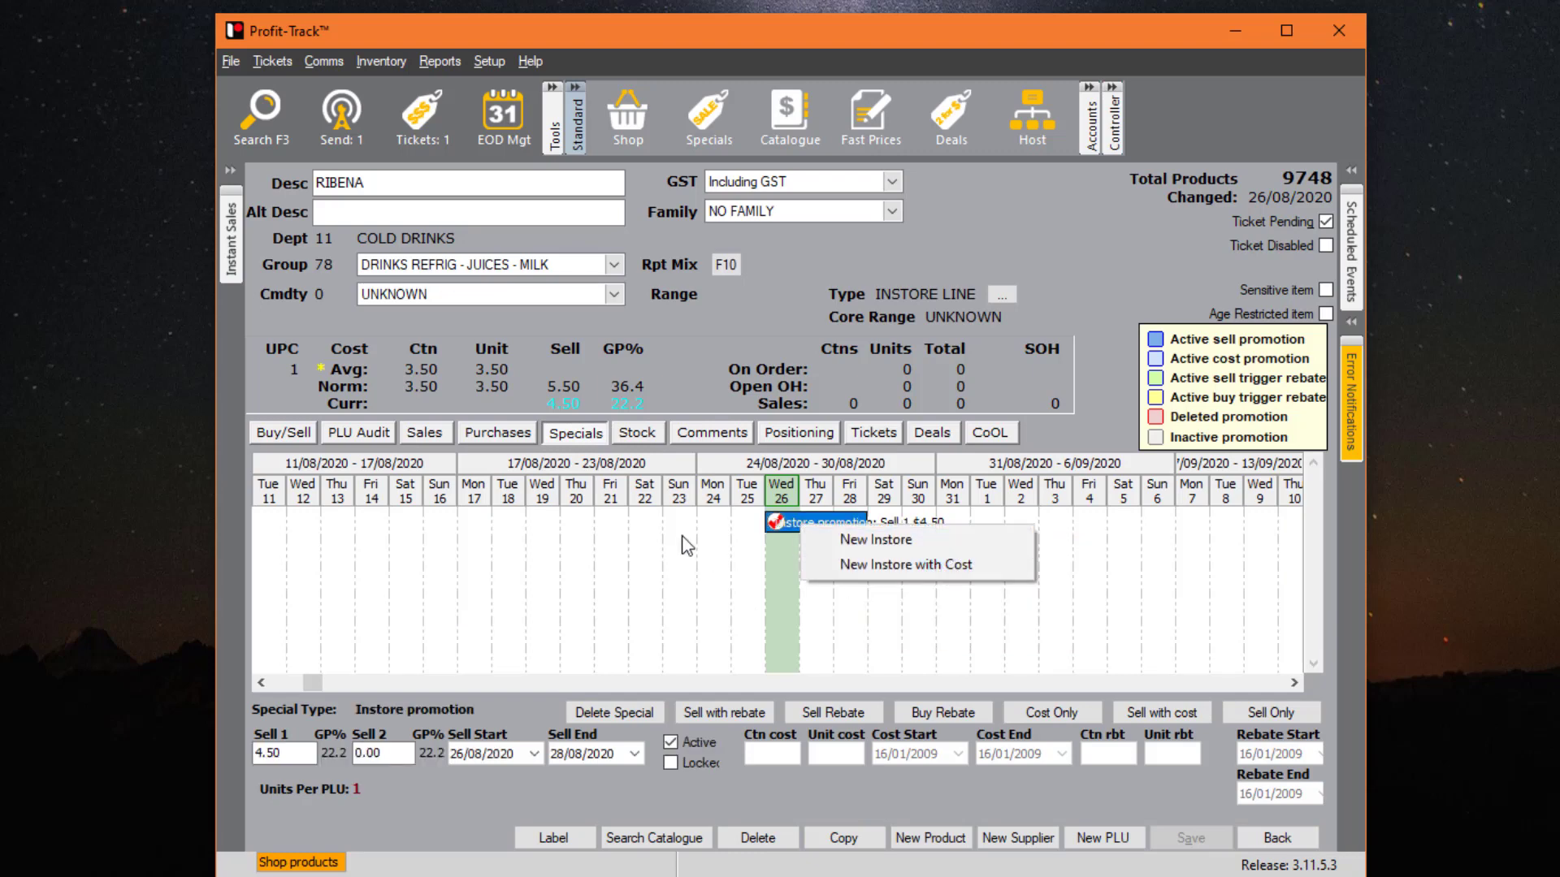
click(711, 533)
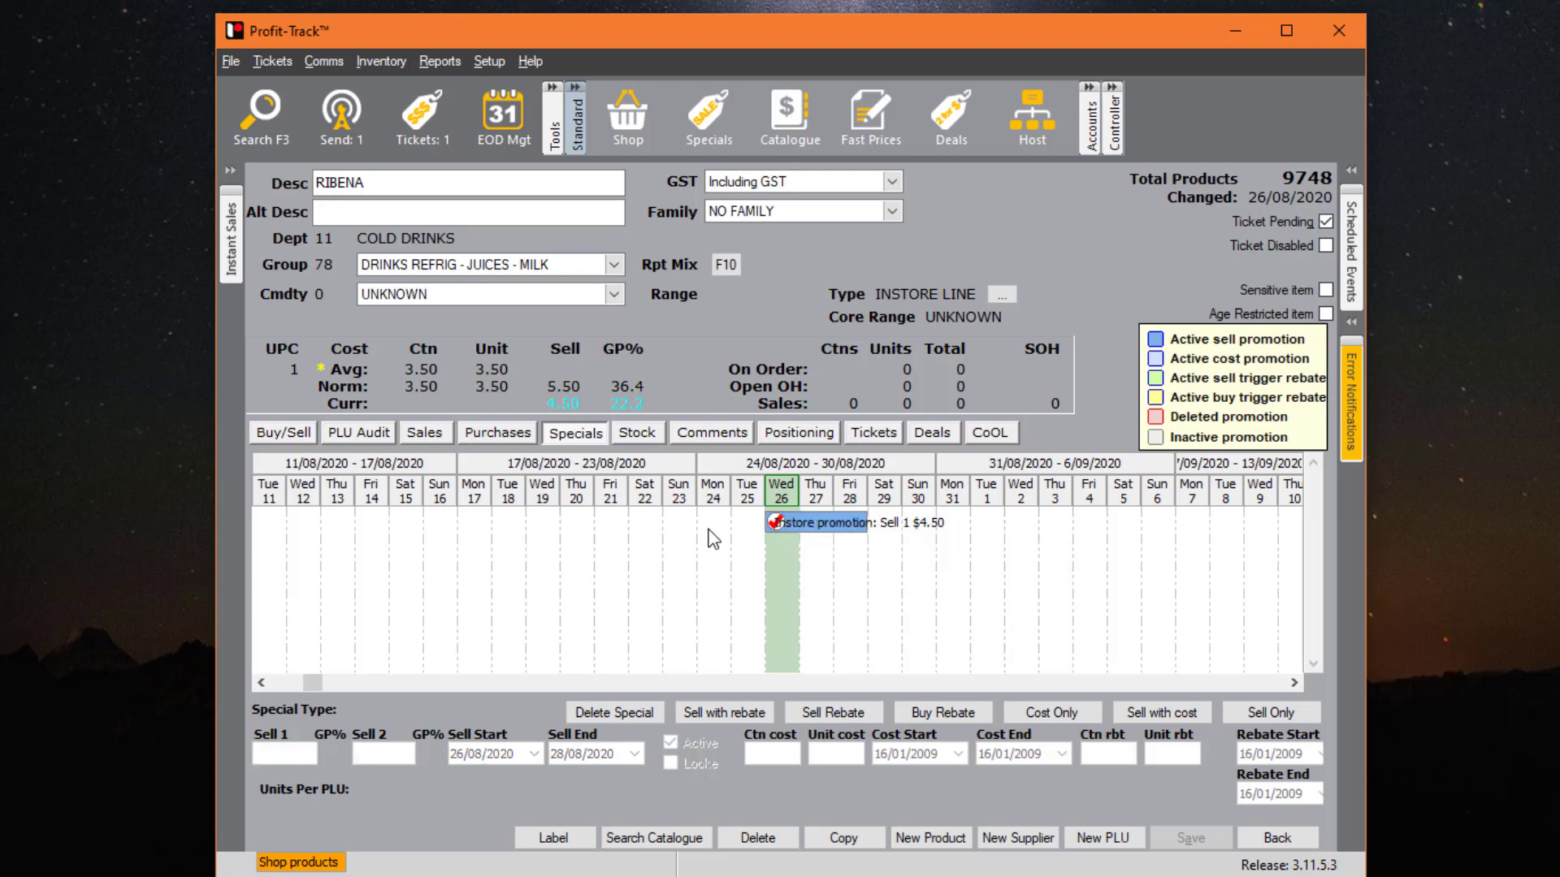
click(624, 719)
click(863, 495)
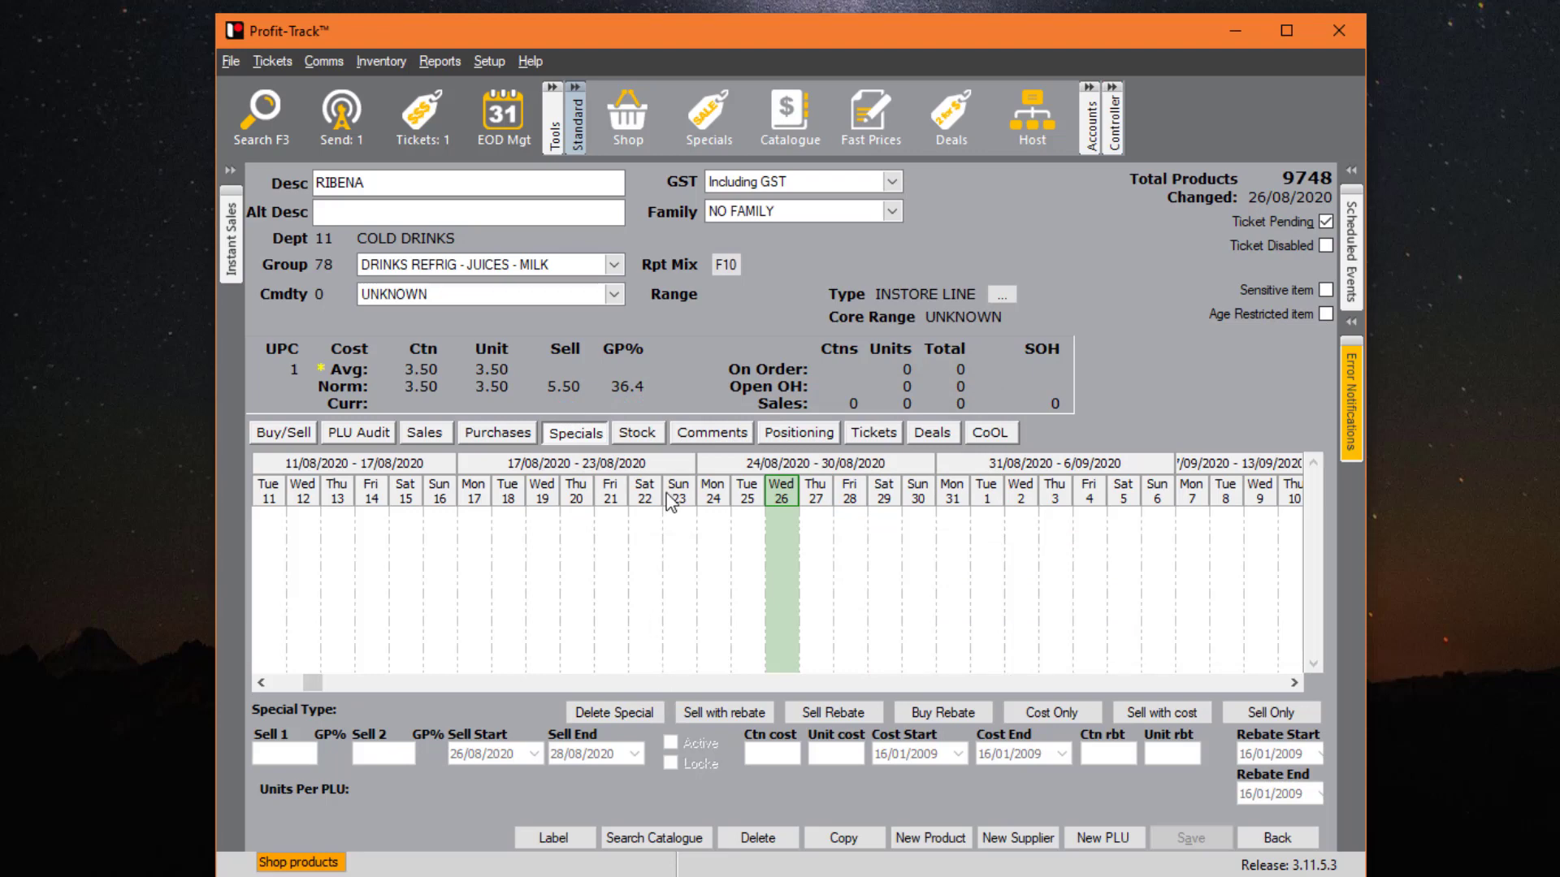
click(645, 433)
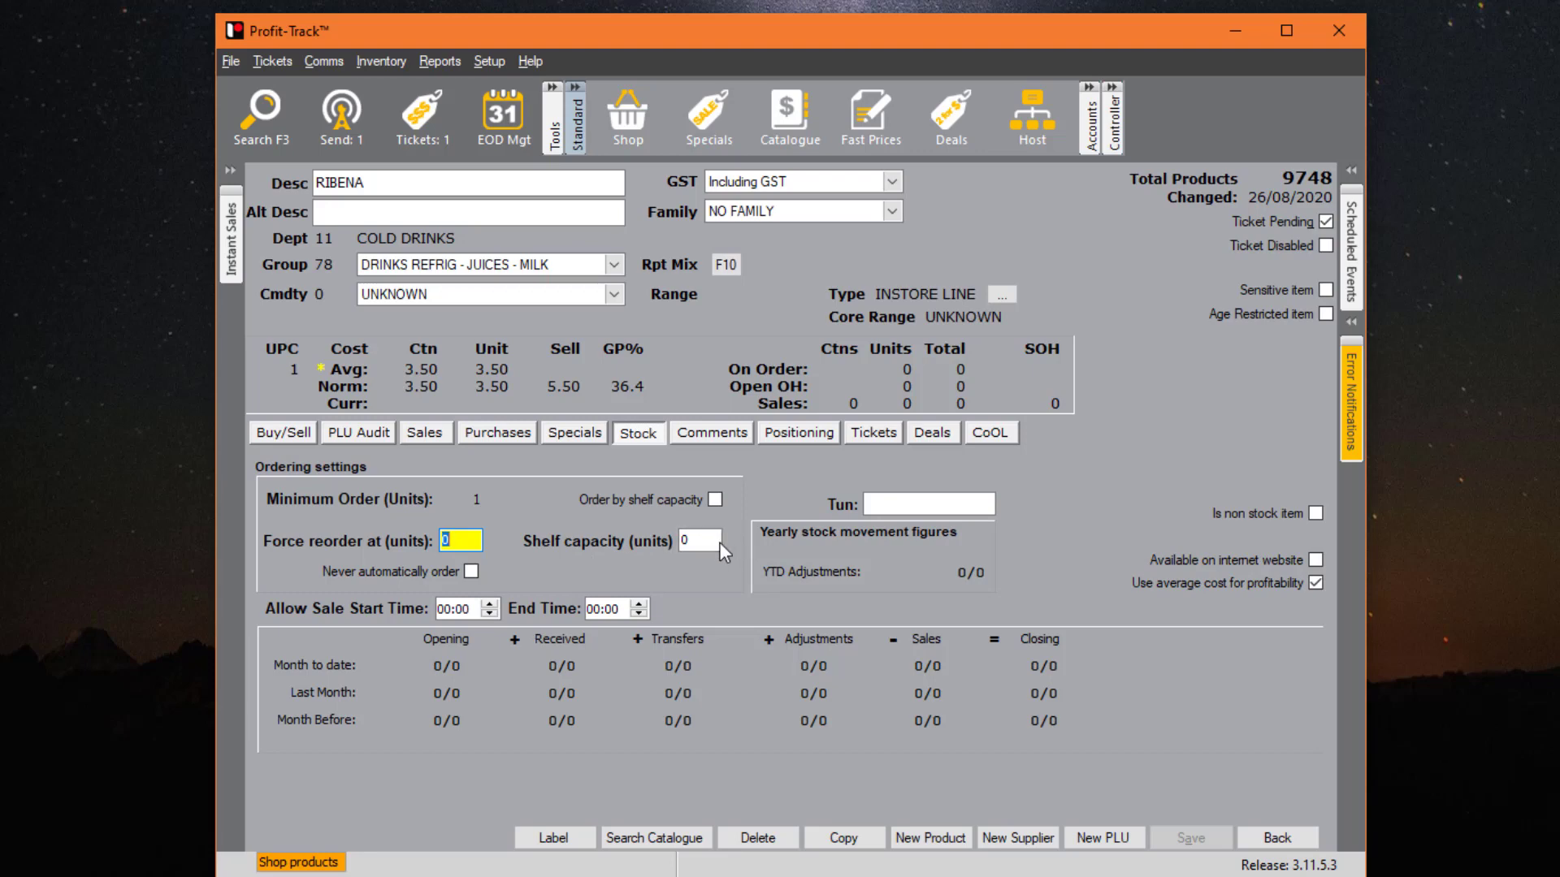
key(Tab)
click(471, 571)
click(471, 572)
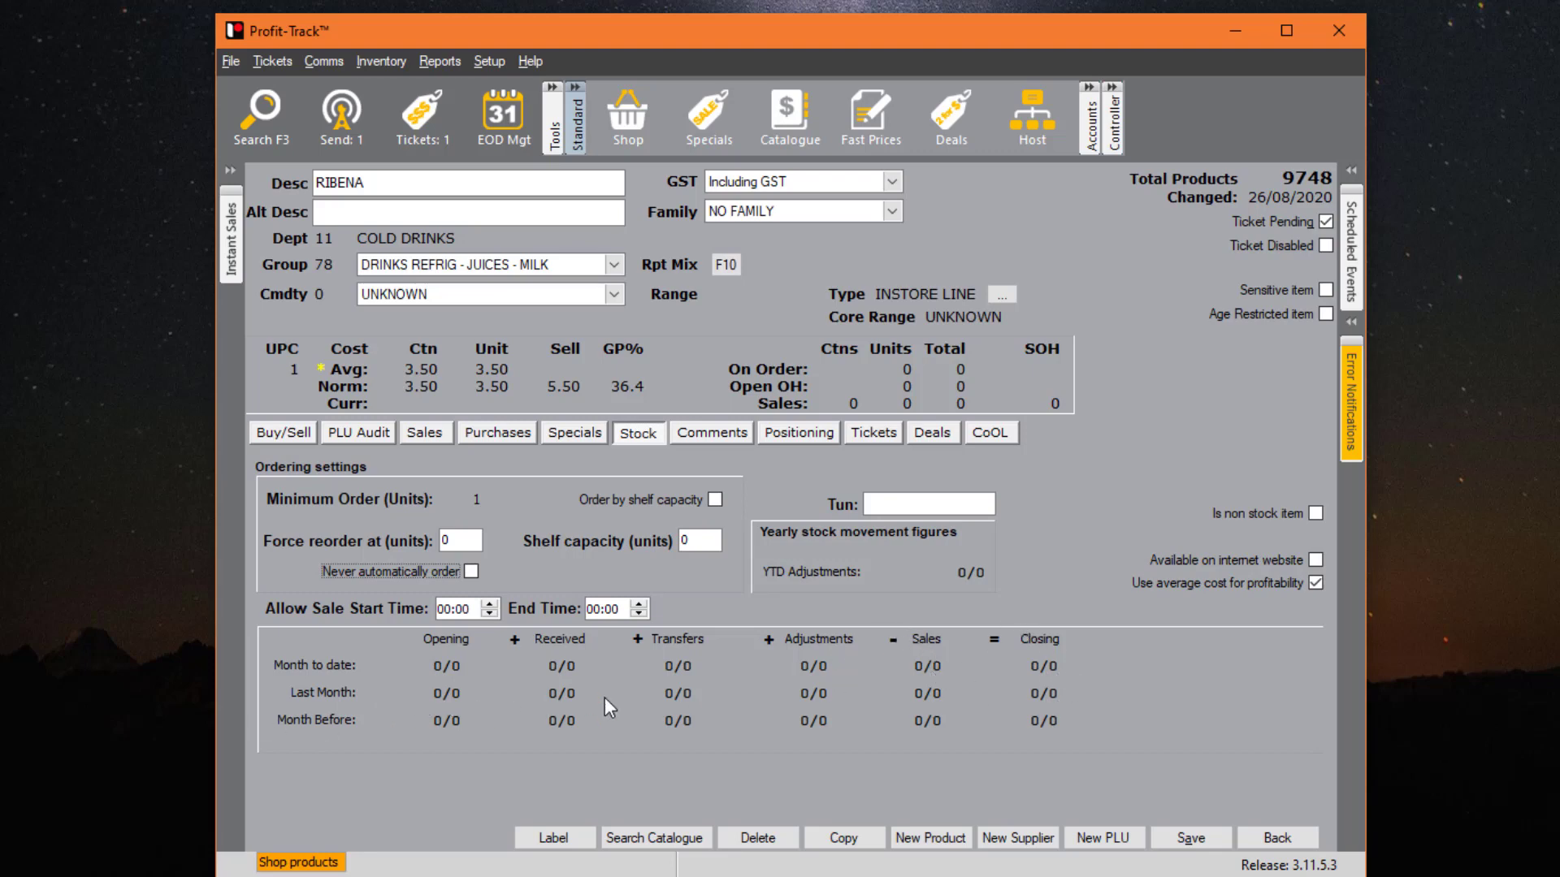
- Add and save the comment 'Never re-order' on RIBENA
click(715, 437)
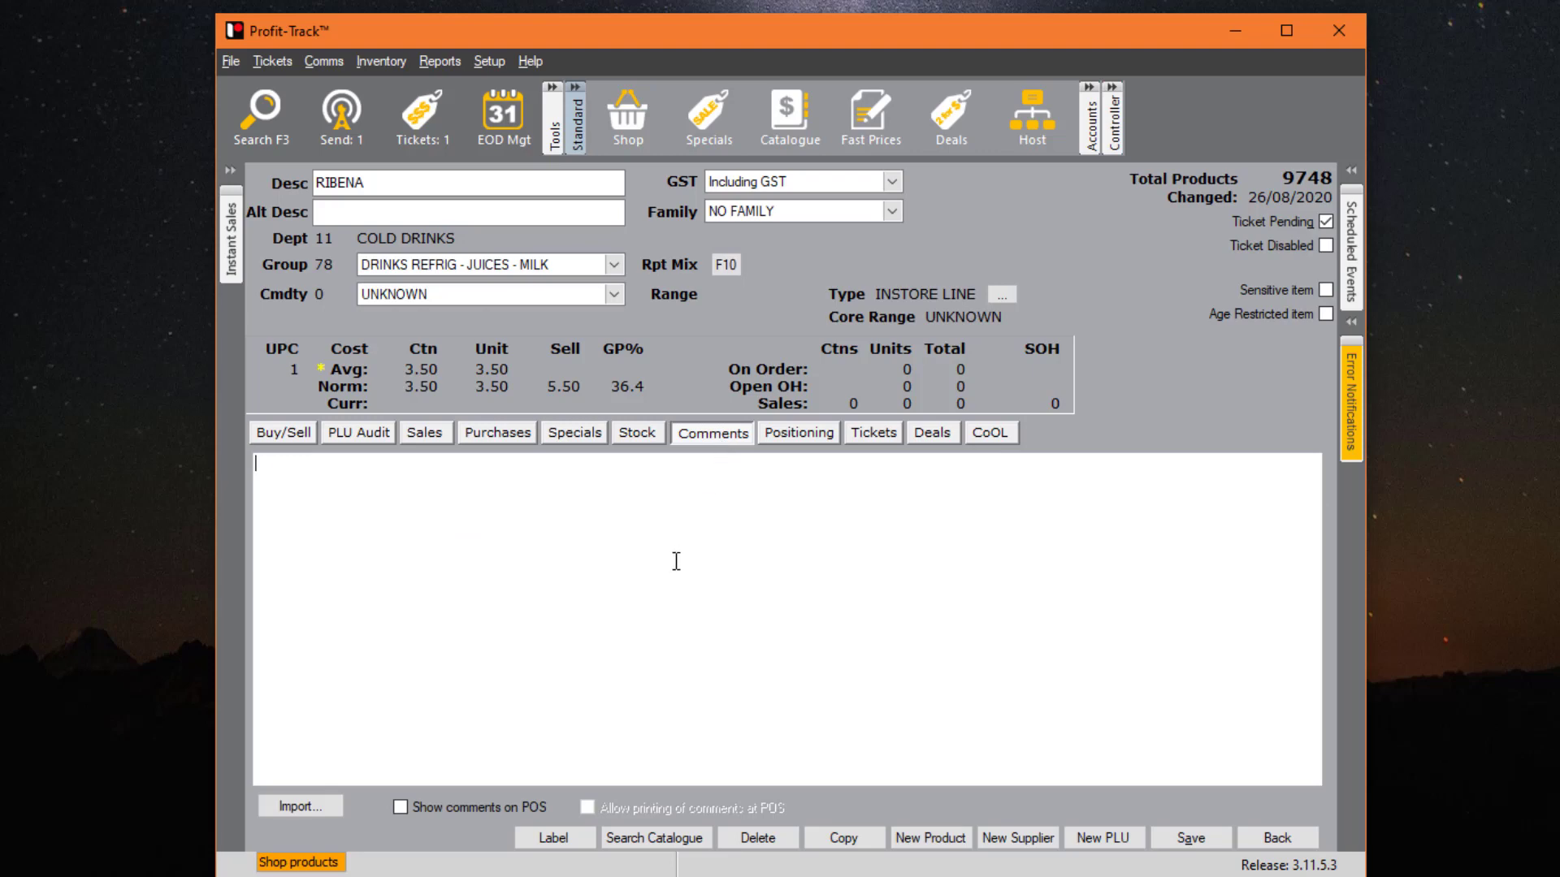
text(Never re-order)
click(1209, 840)
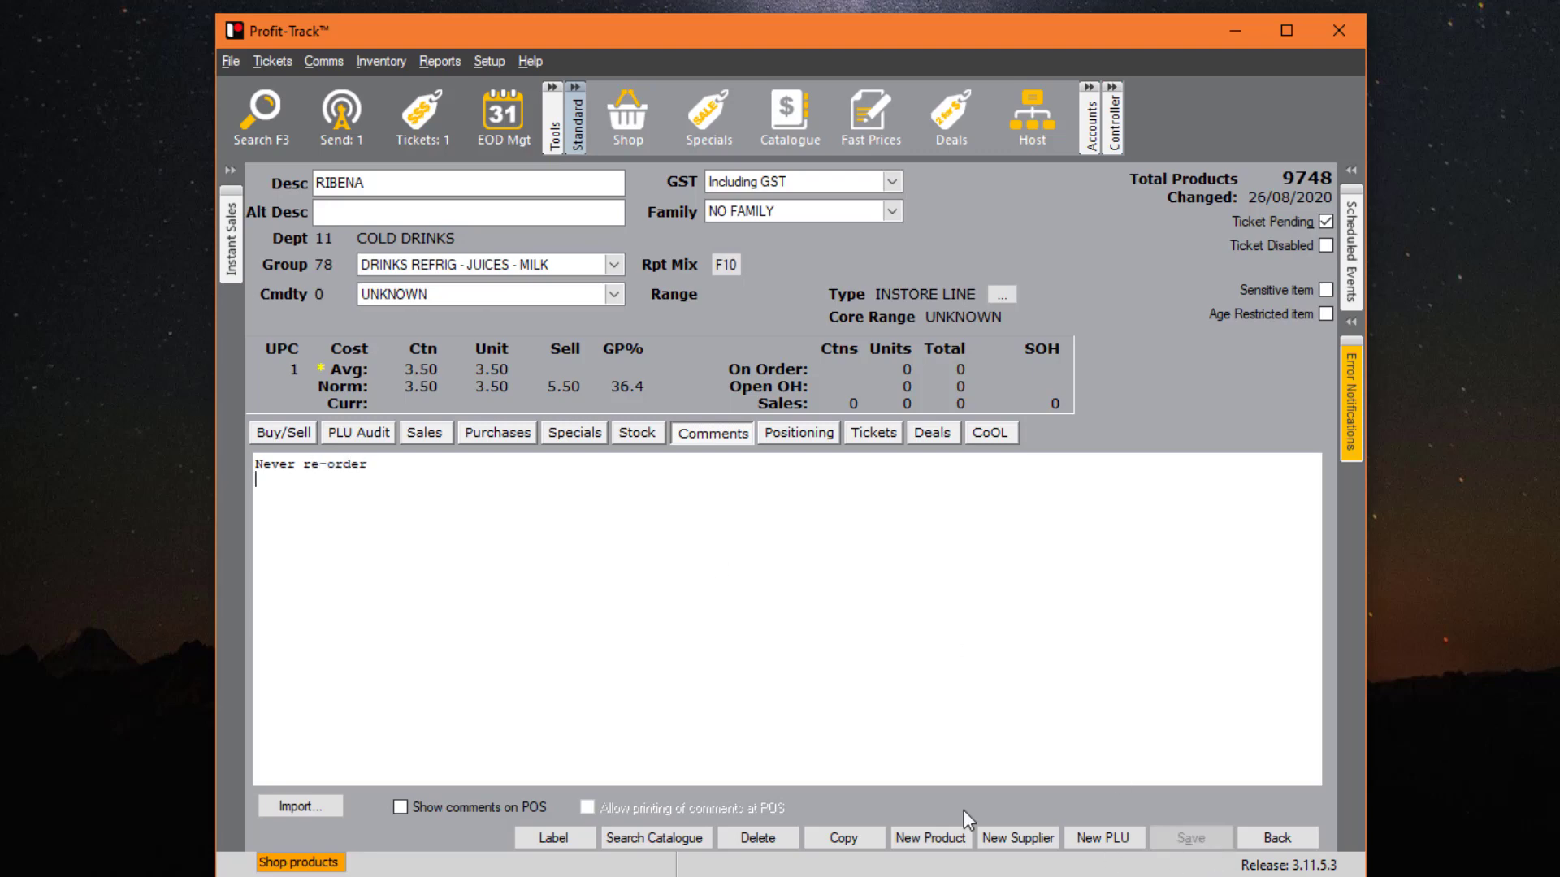
click(372, 485)
drag(511, 496, 156, 440)
click(872, 739)
click(812, 434)
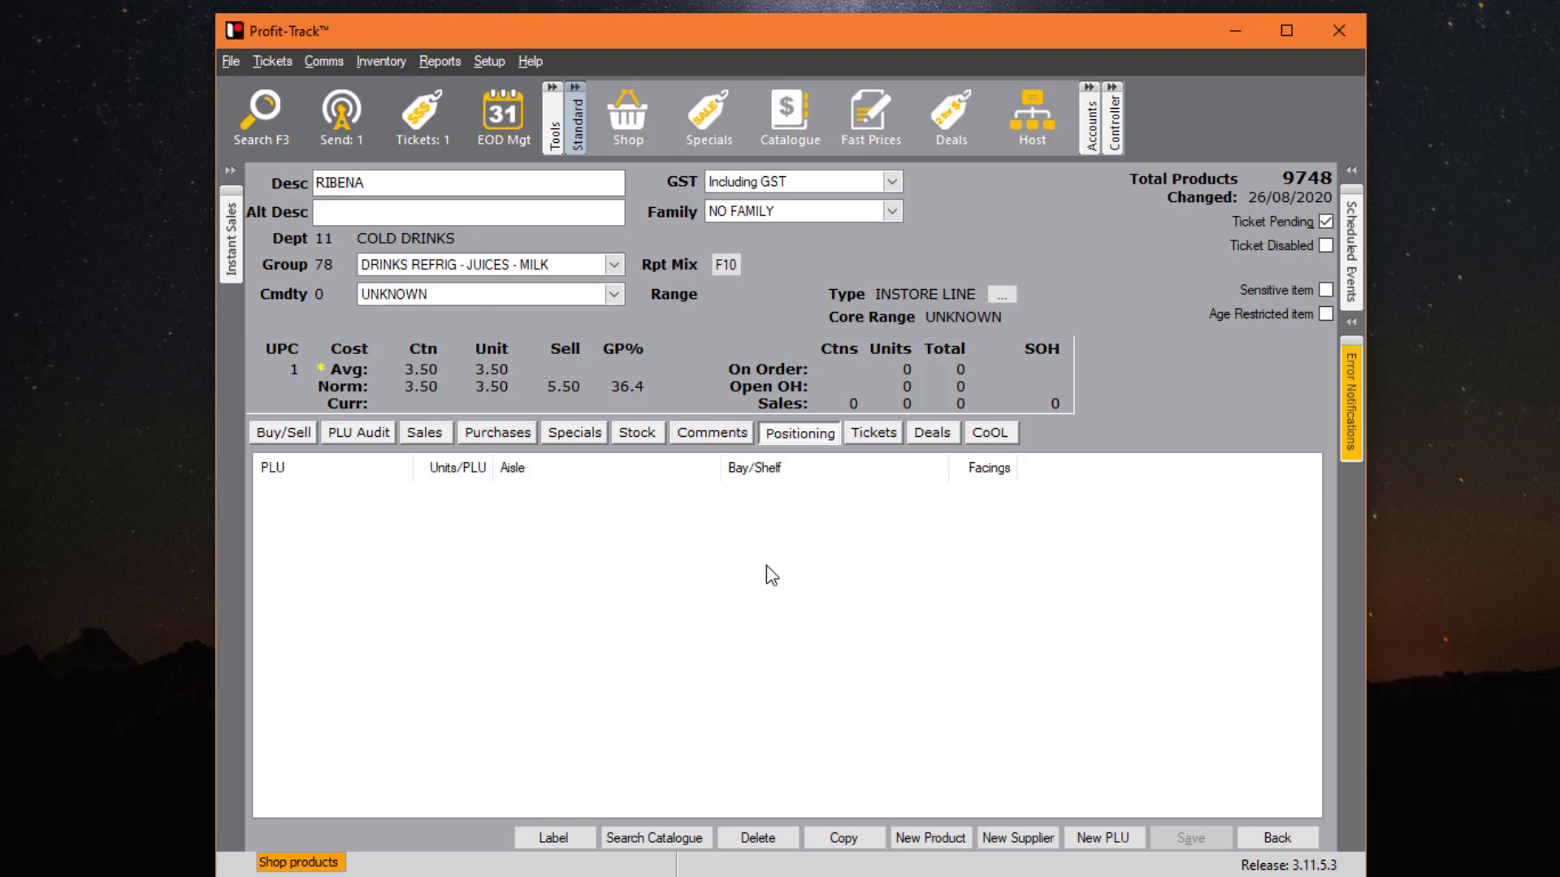
- Add a second shelf ticket to RIBENA with a different ticket type
click(873, 432)
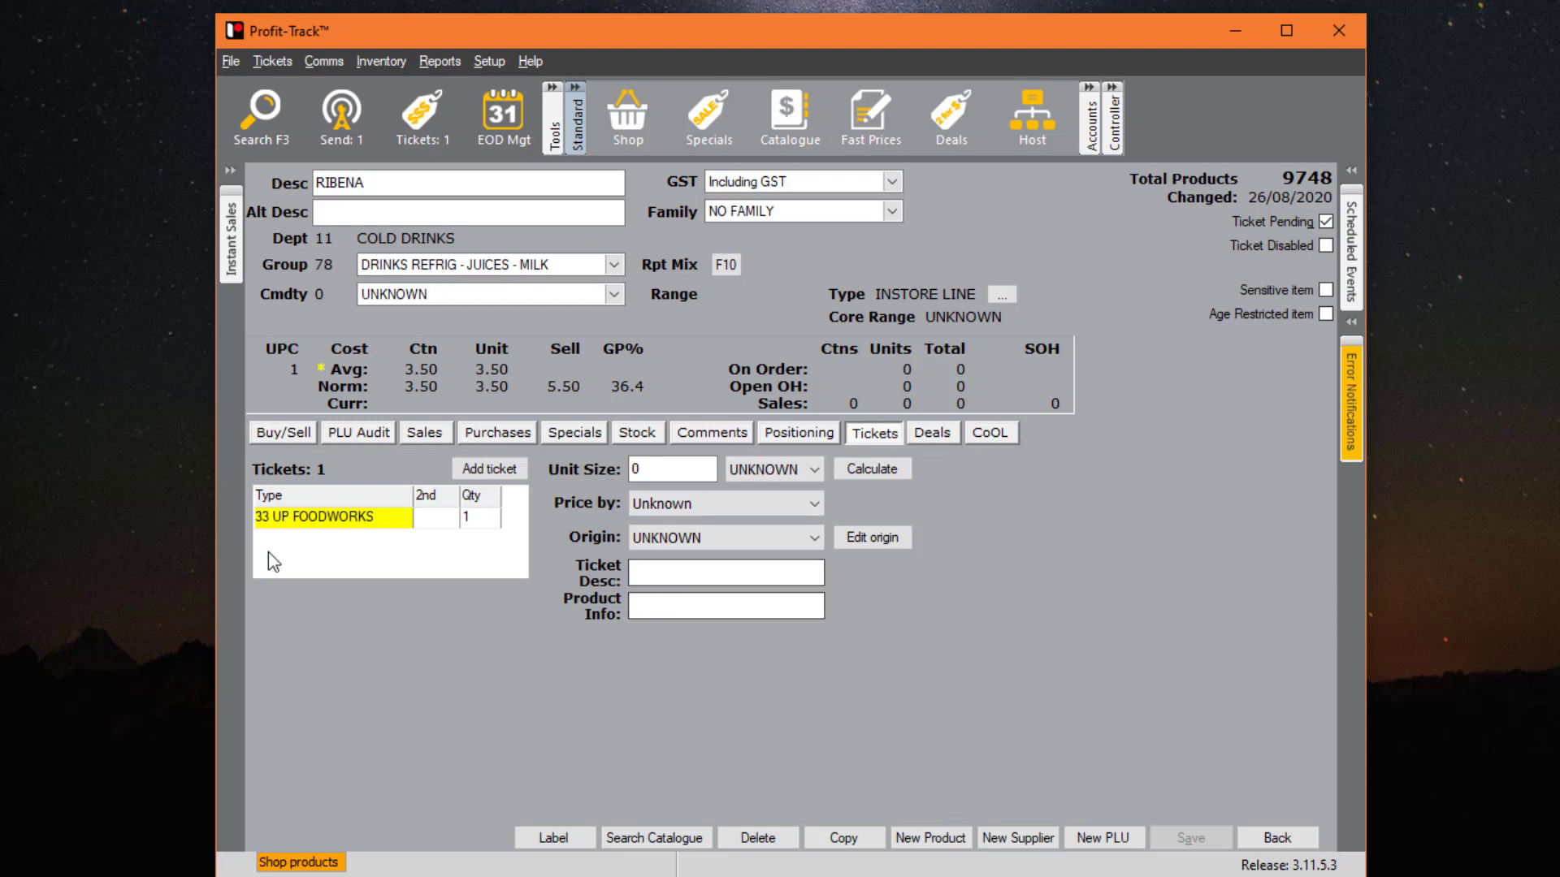
click(489, 469)
click(339, 540)
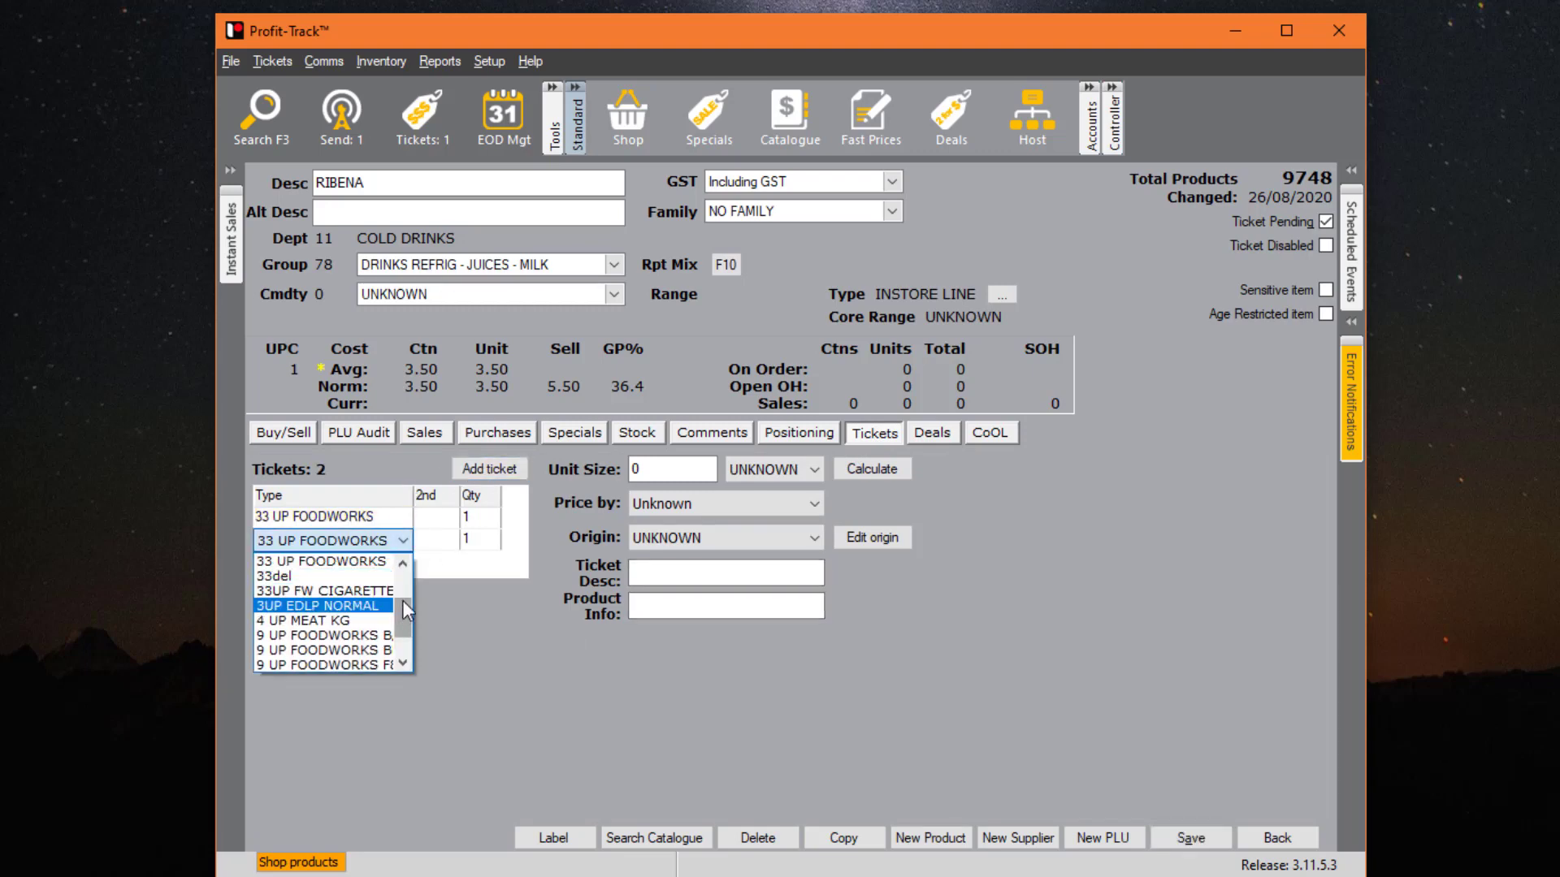
drag(402, 601, 406, 580)
click(354, 593)
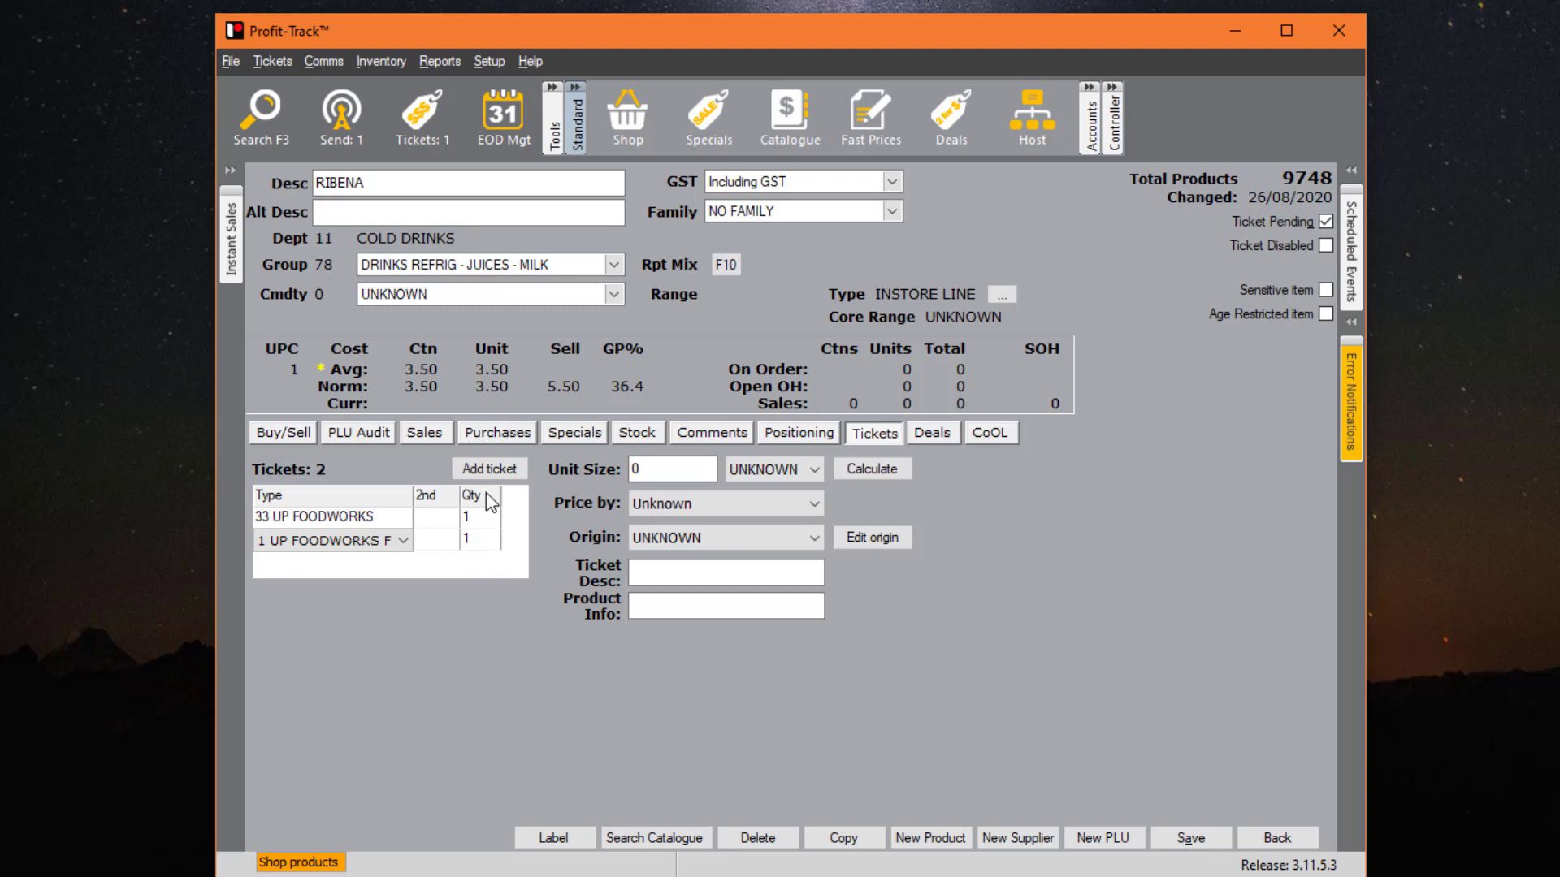
- Look over the IGA Rewards Acquisition Campaign deal, then show the CoOL settings
click(933, 436)
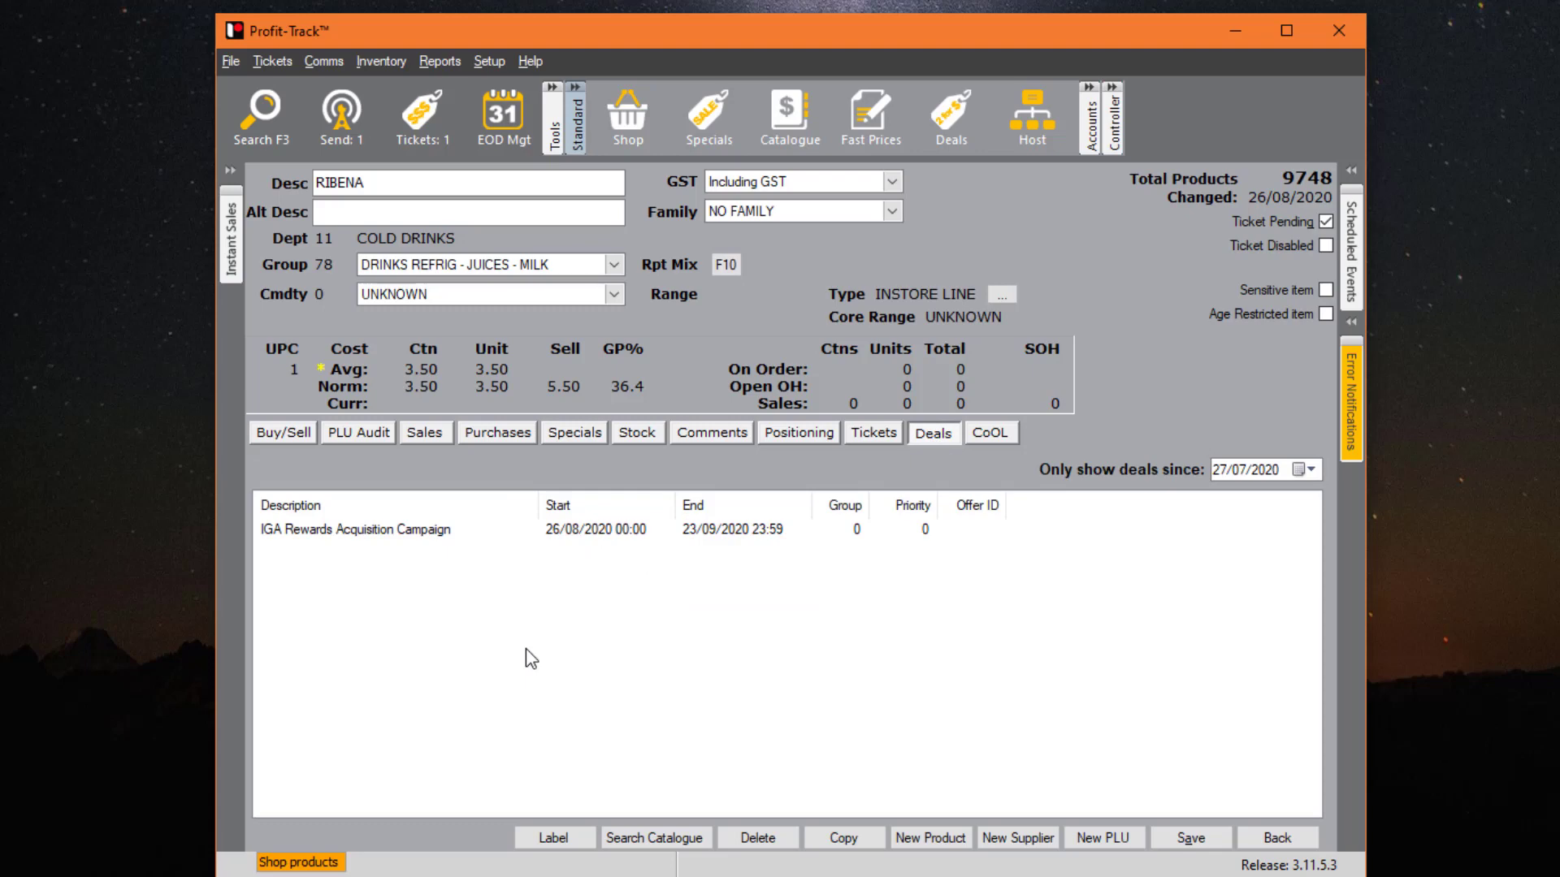
click(495, 530)
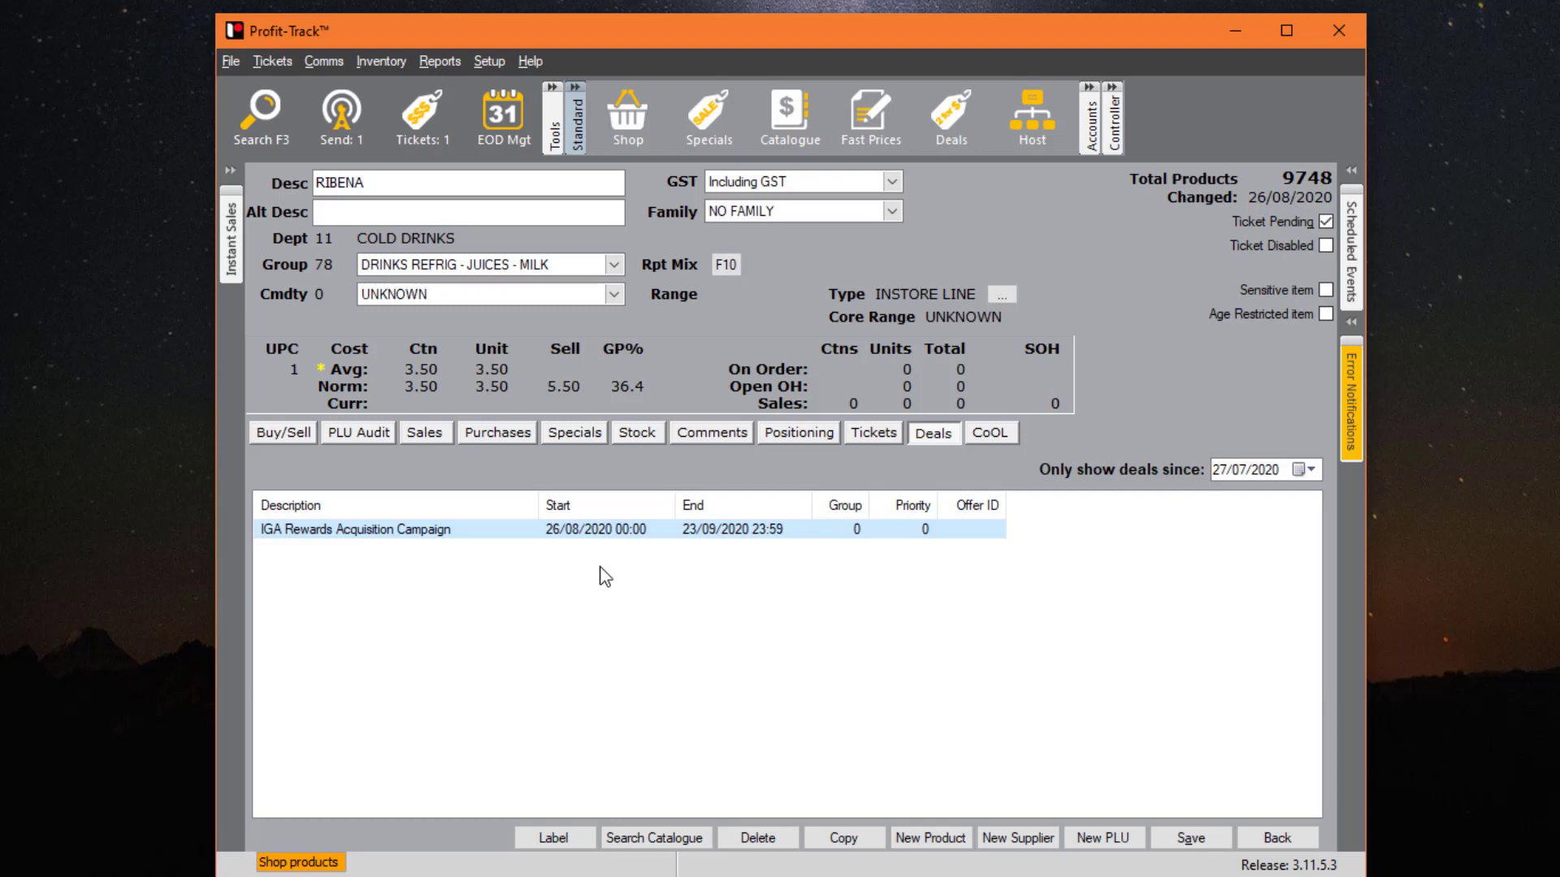
click(993, 433)
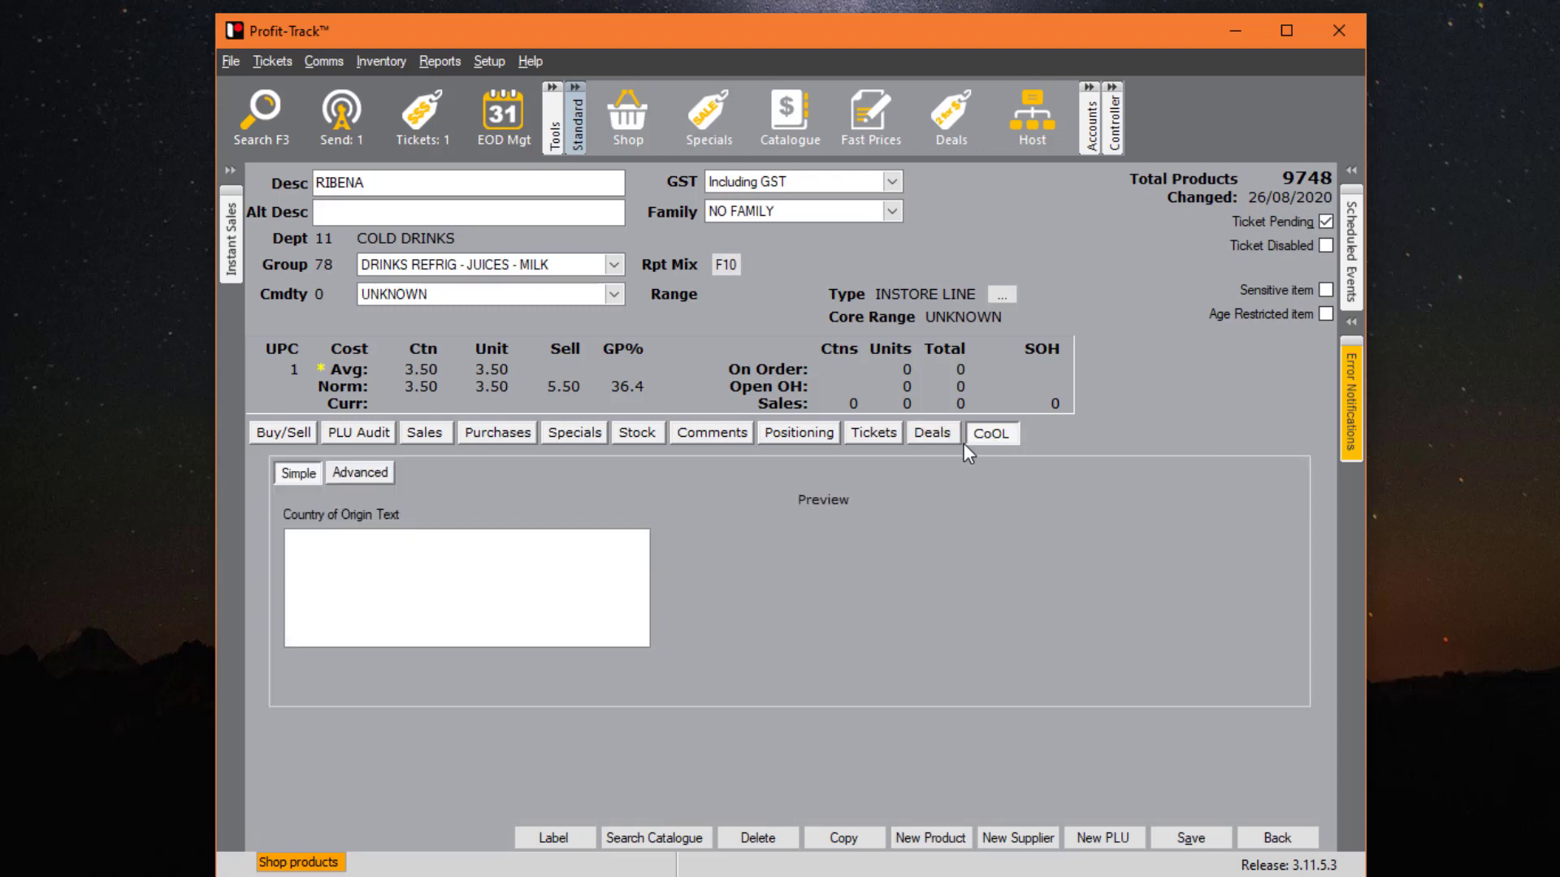
- Set an advanced origin label with the CoOL image at 80 percent
click(385, 470)
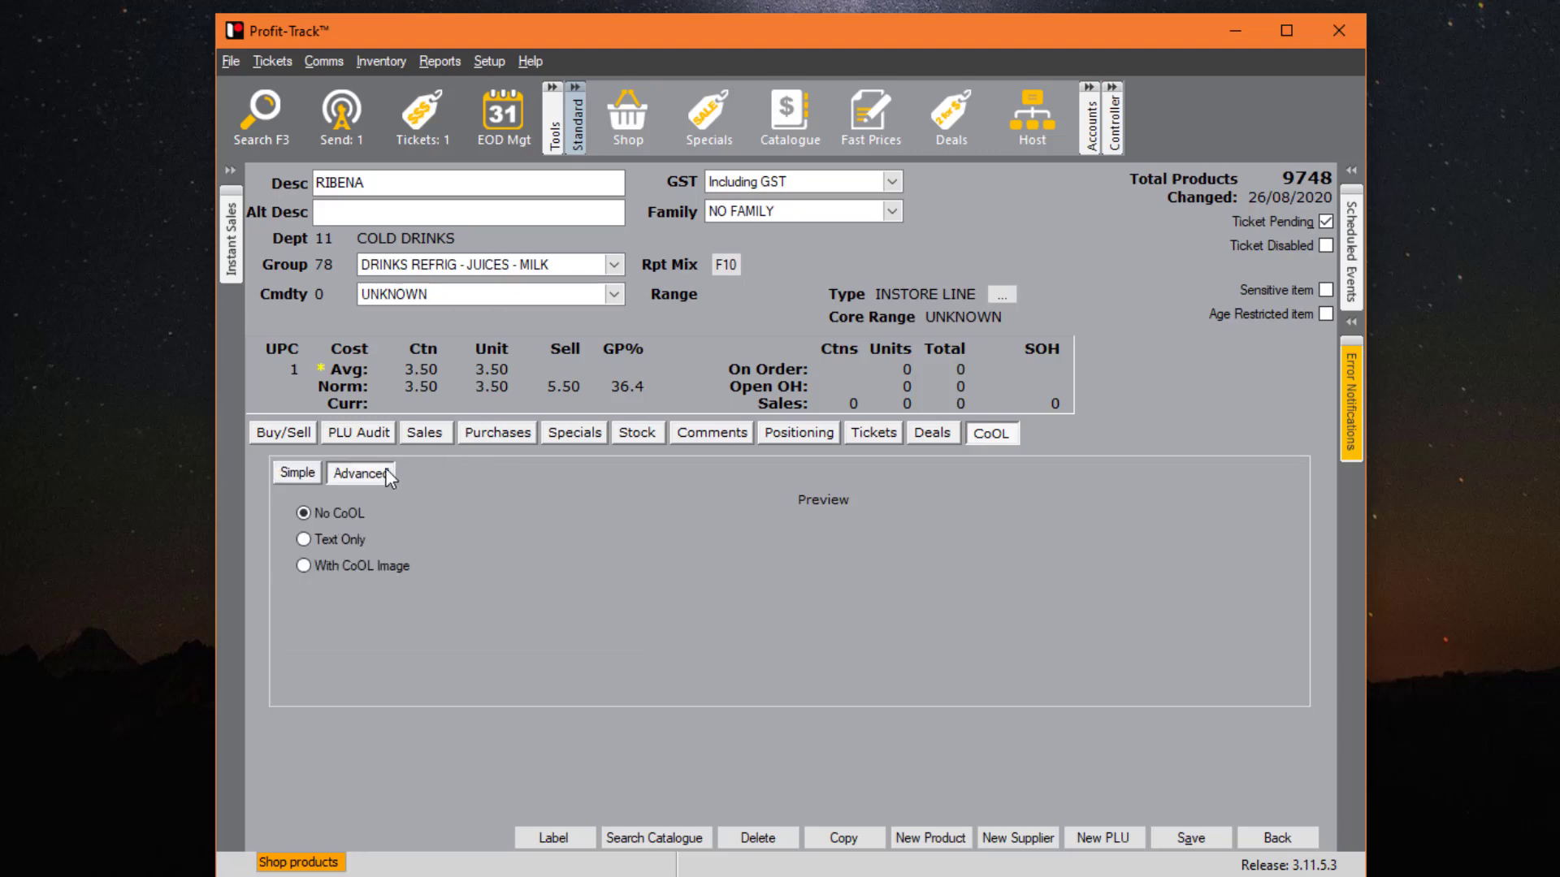
click(325, 538)
click(338, 562)
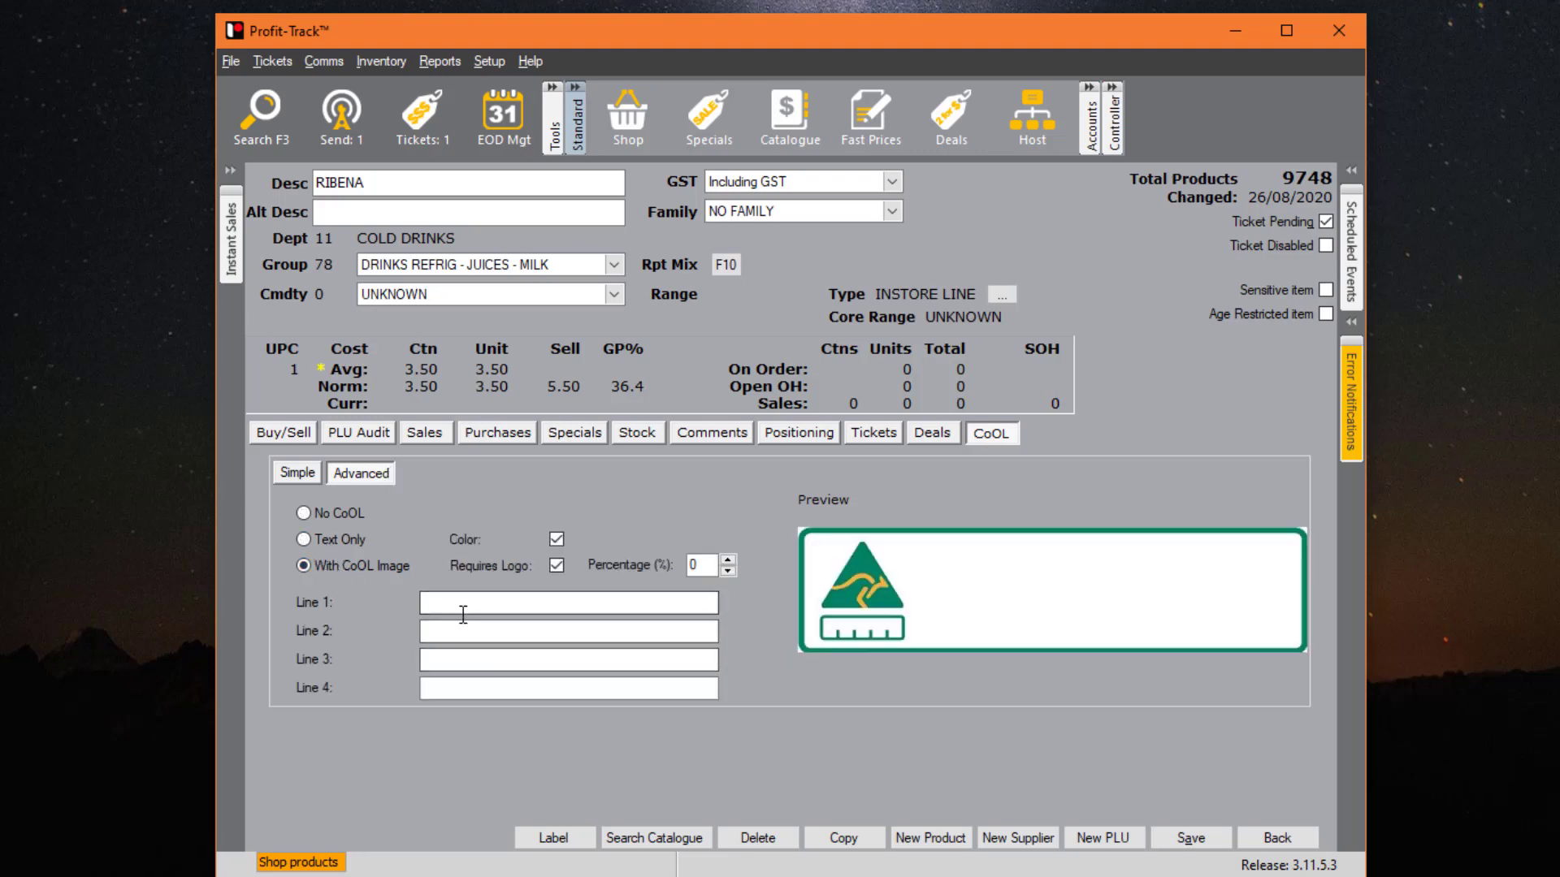
drag(709, 564, 624, 563)
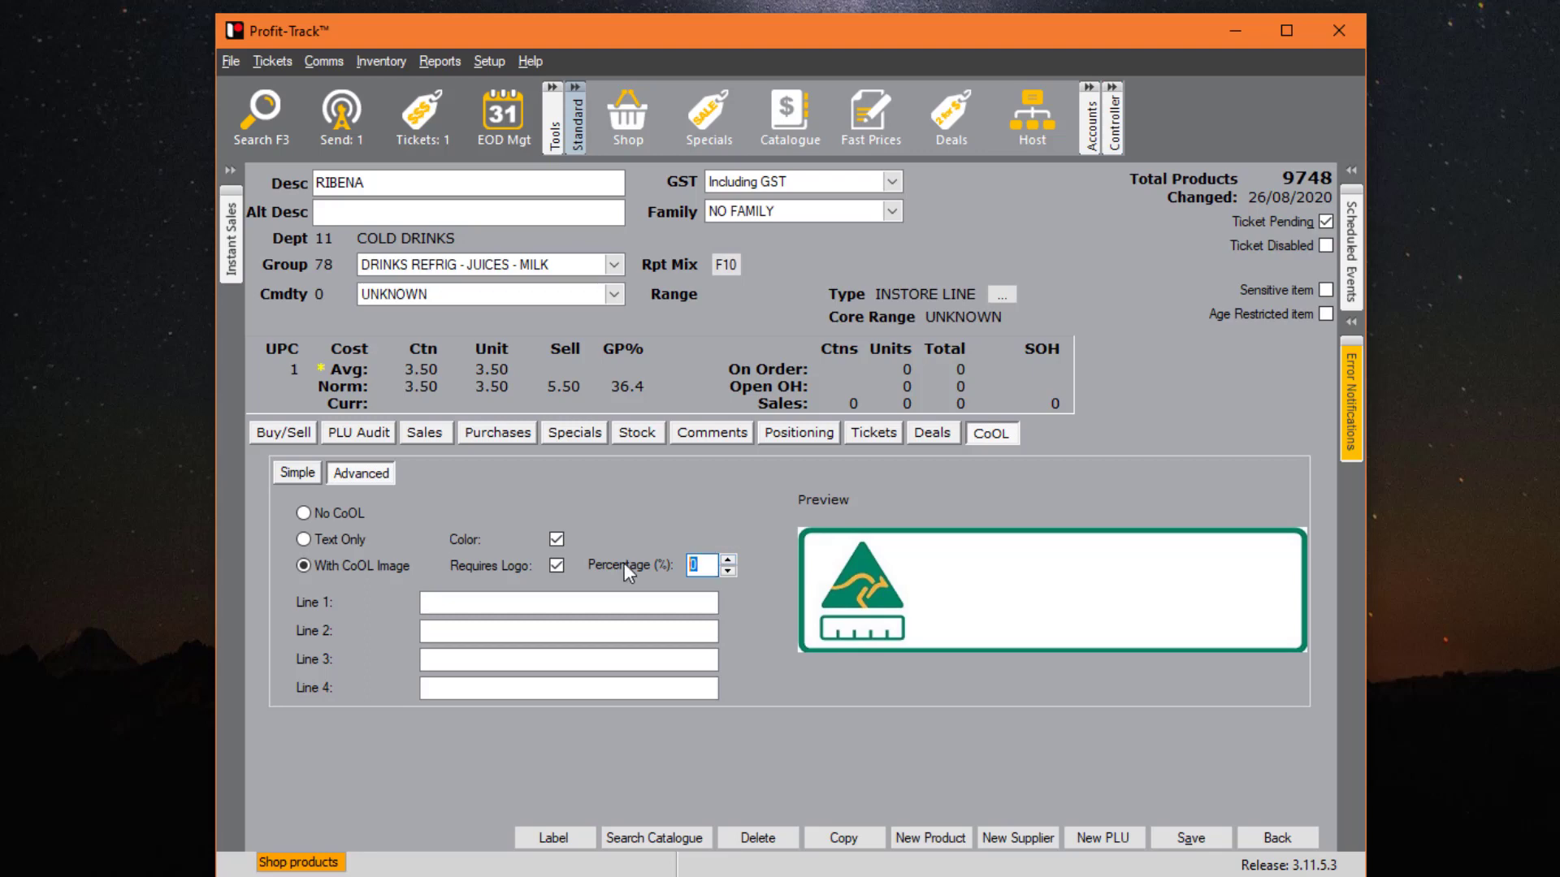
text(80)
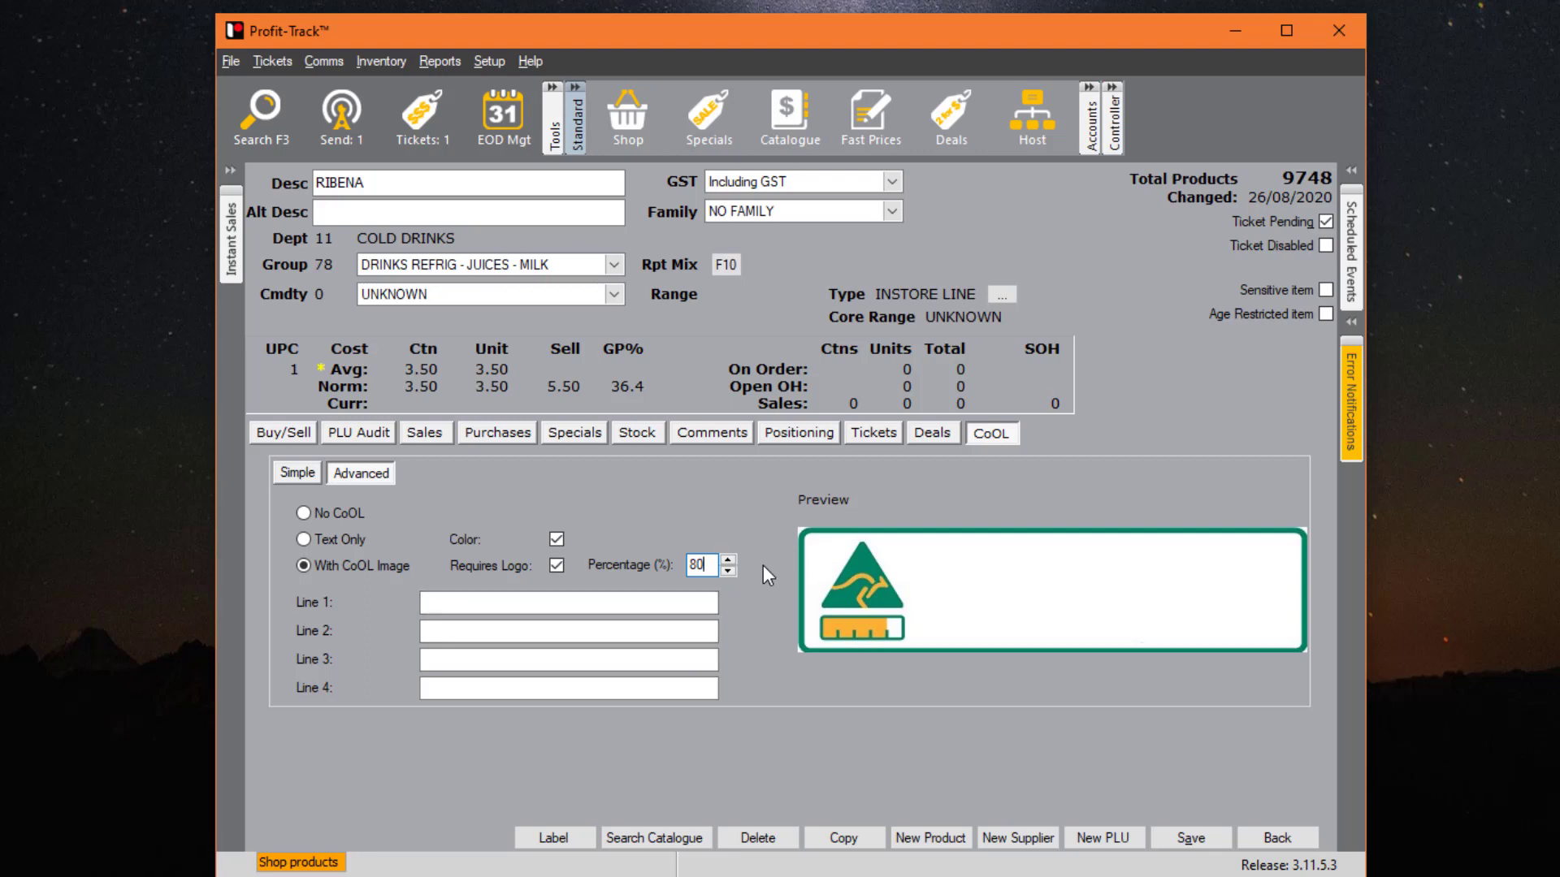
- Save, dismiss the missing label text warning, and switch the label to No CoOL
click(1276, 838)
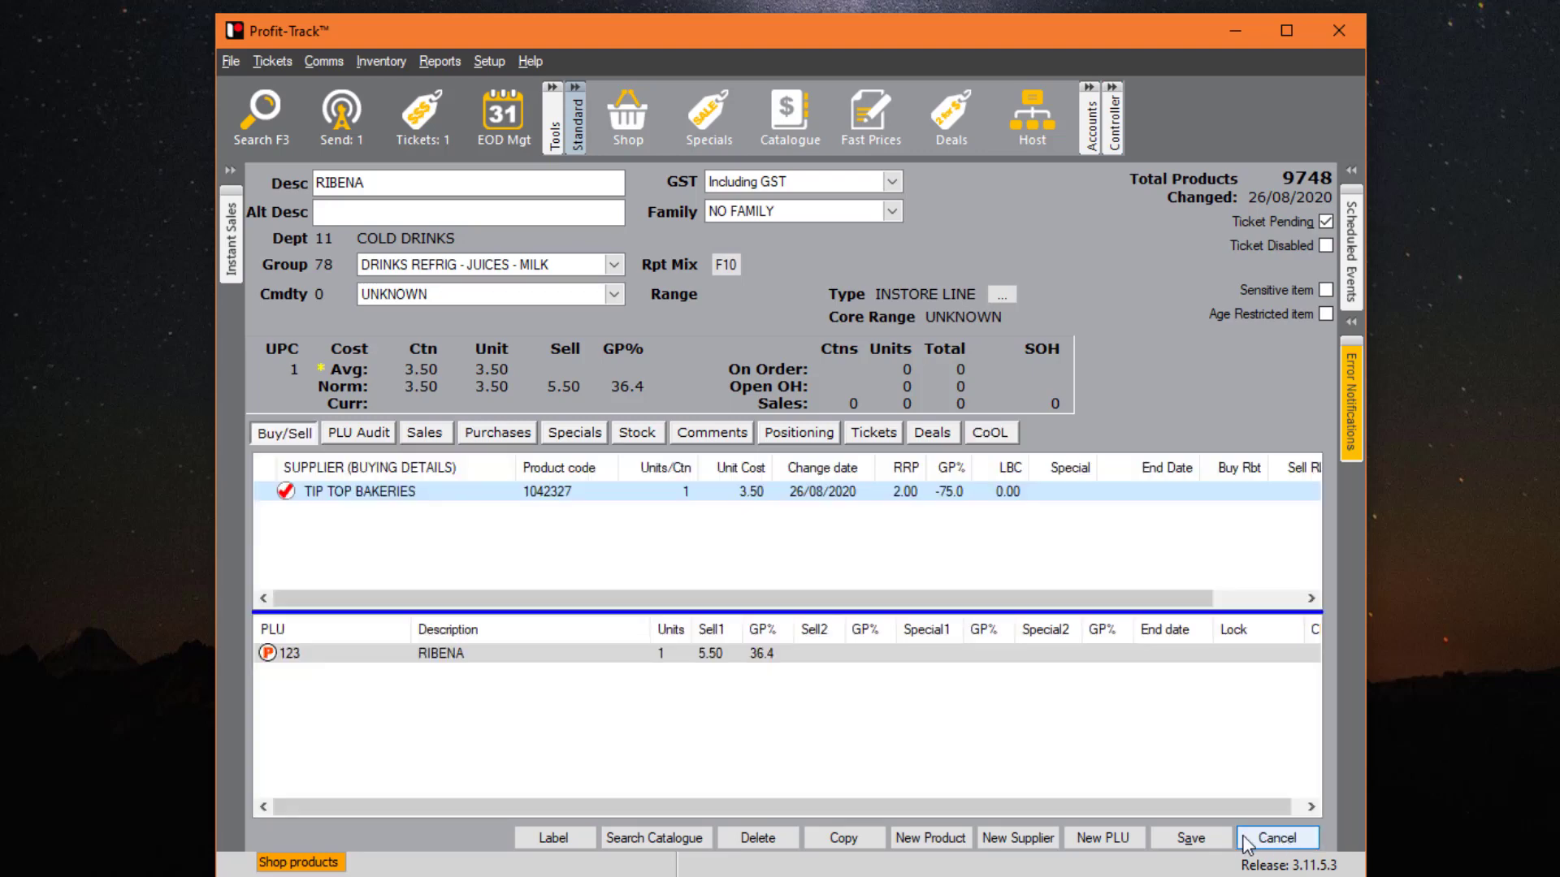
click(1208, 840)
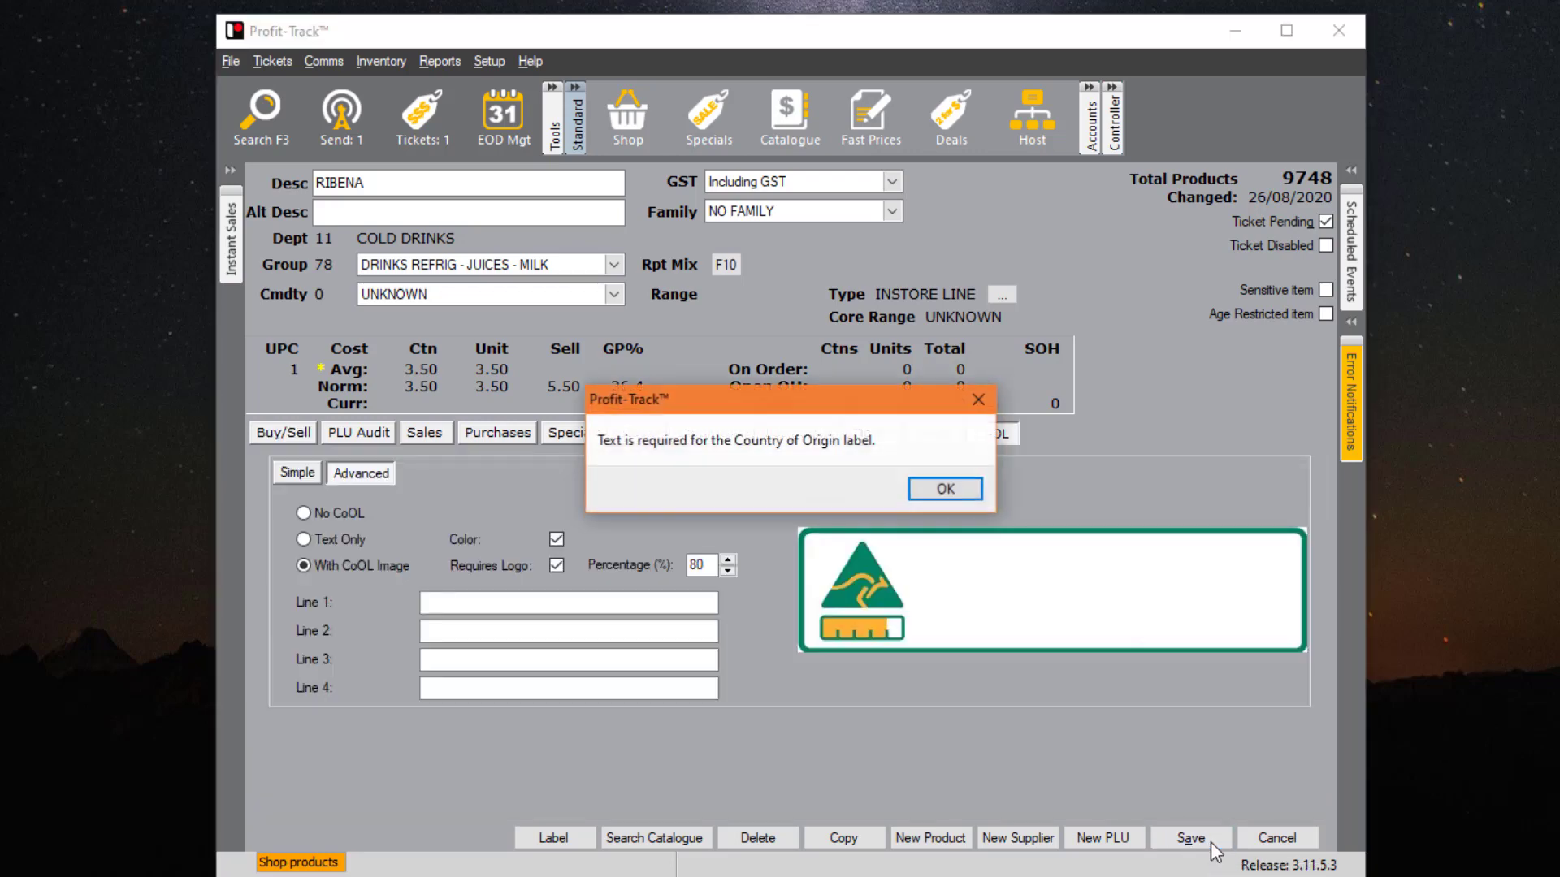
key(Return)
click(304, 514)
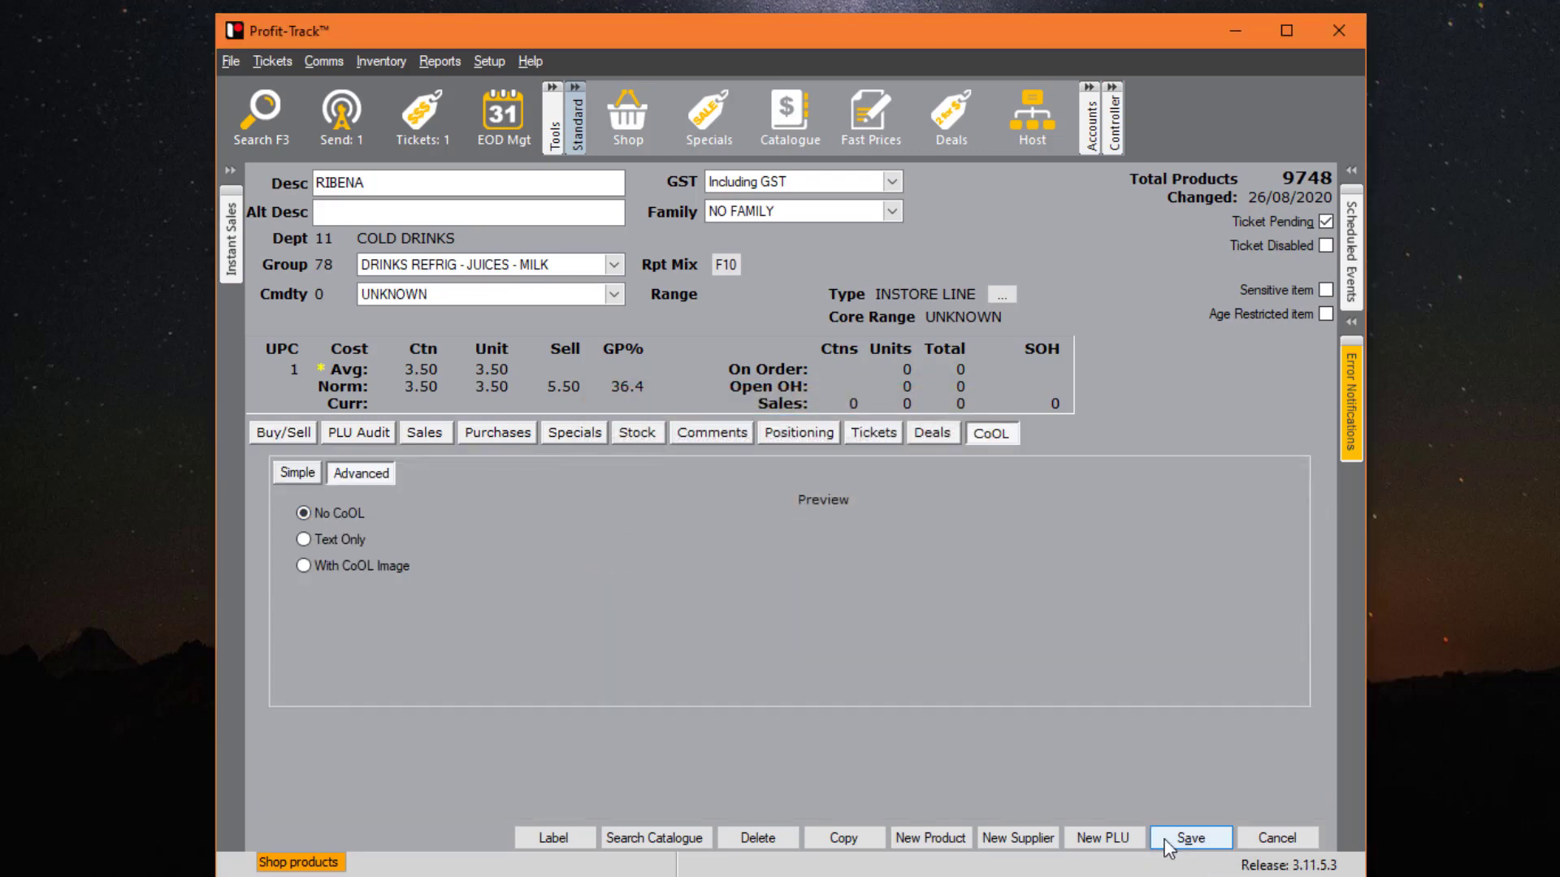
- Save RIBENA, send its pending PLU change including pending tickets, and return to Buy/Sell details
click(1190, 838)
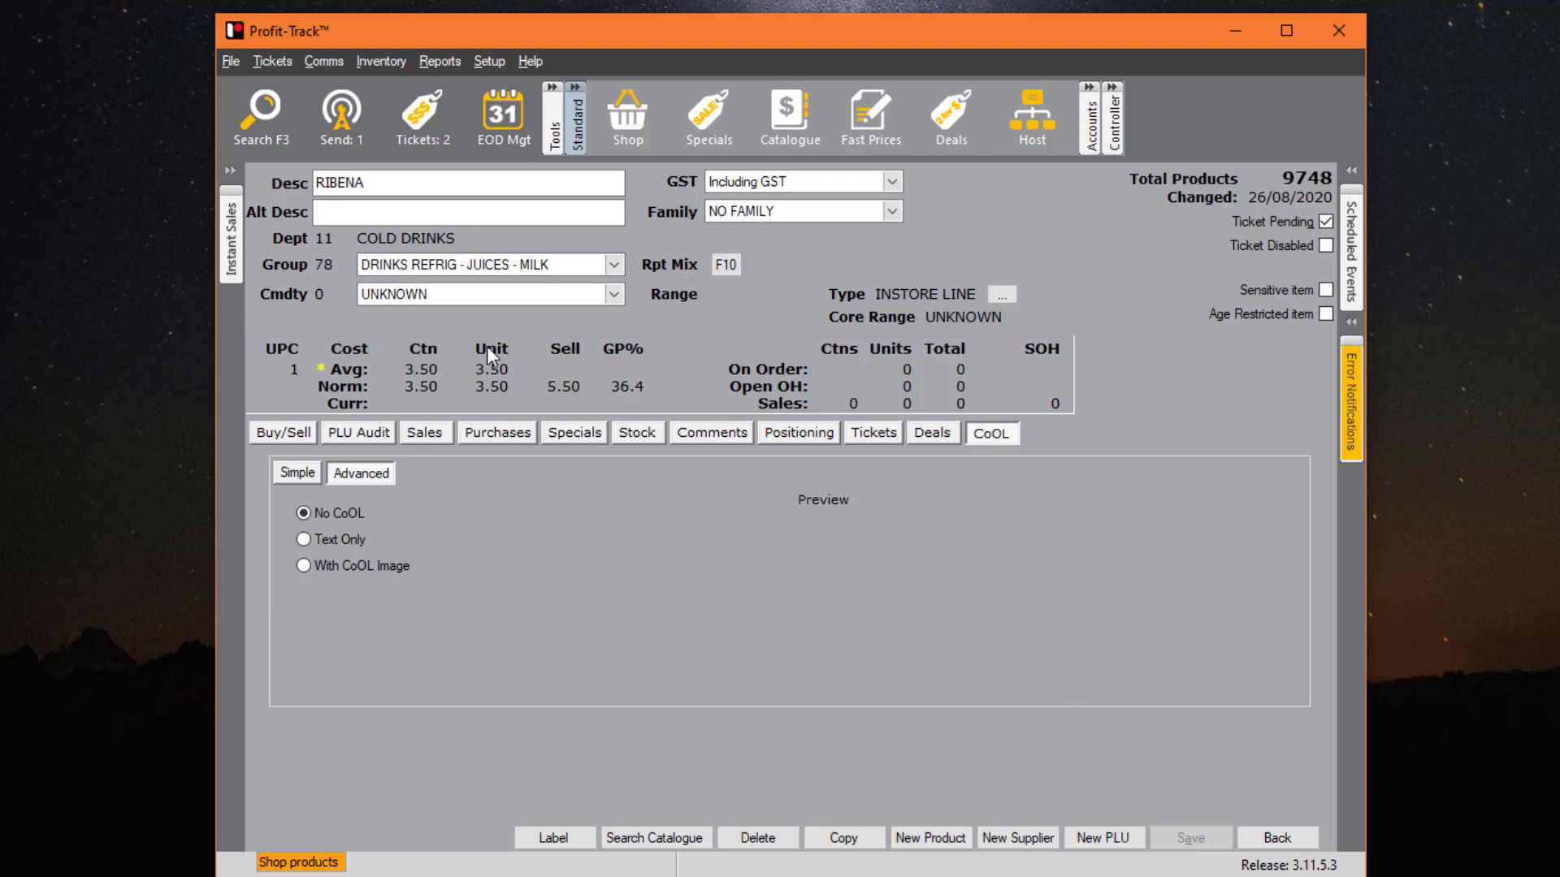
click(339, 112)
click(858, 552)
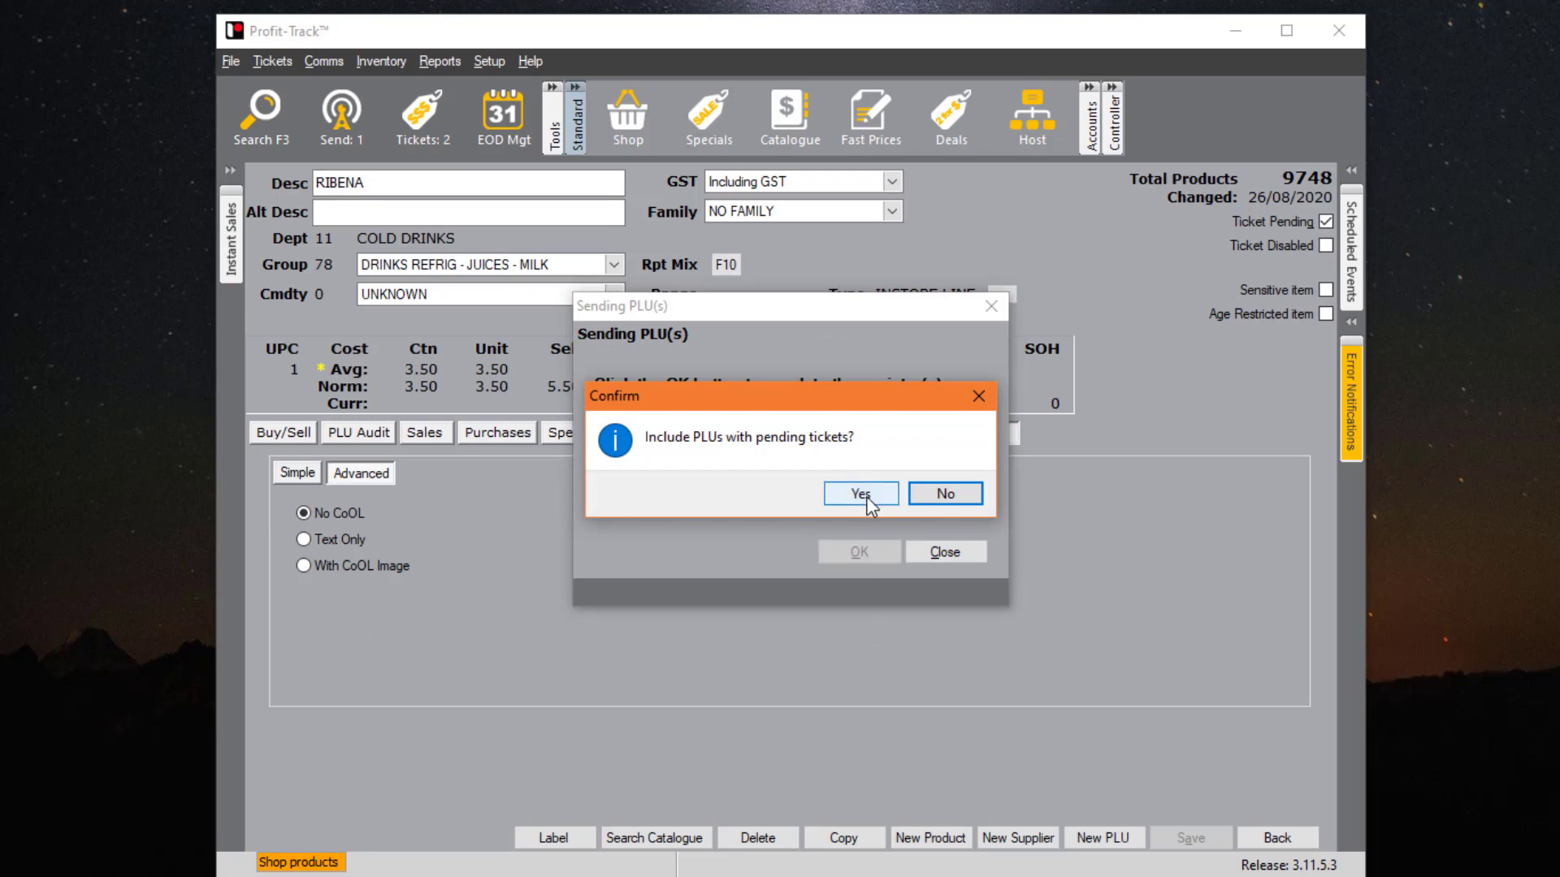
click(861, 494)
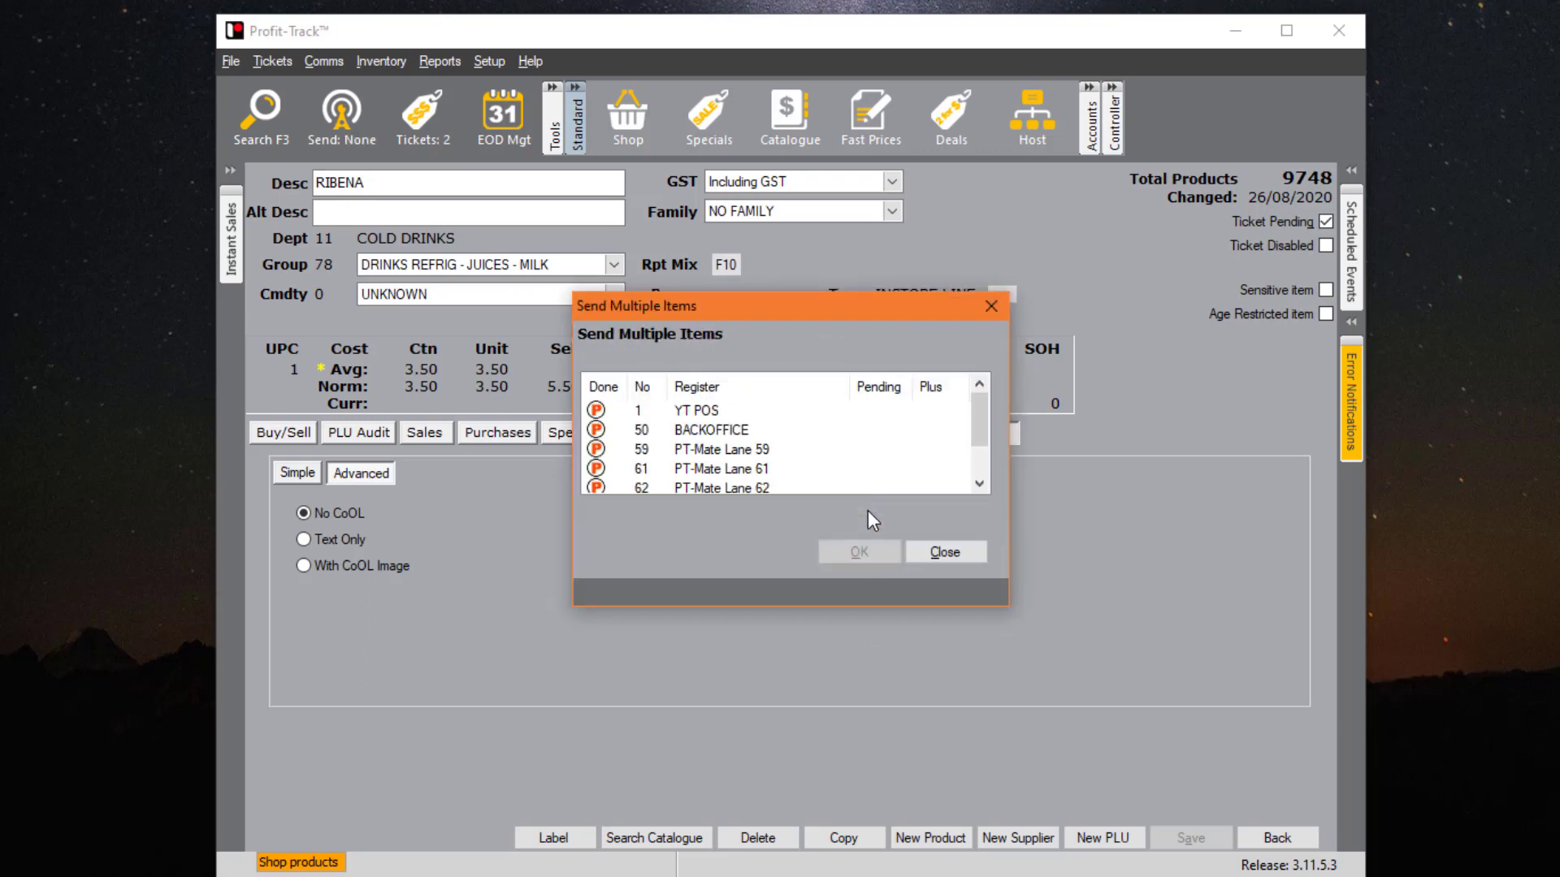
click(972, 550)
click(286, 433)
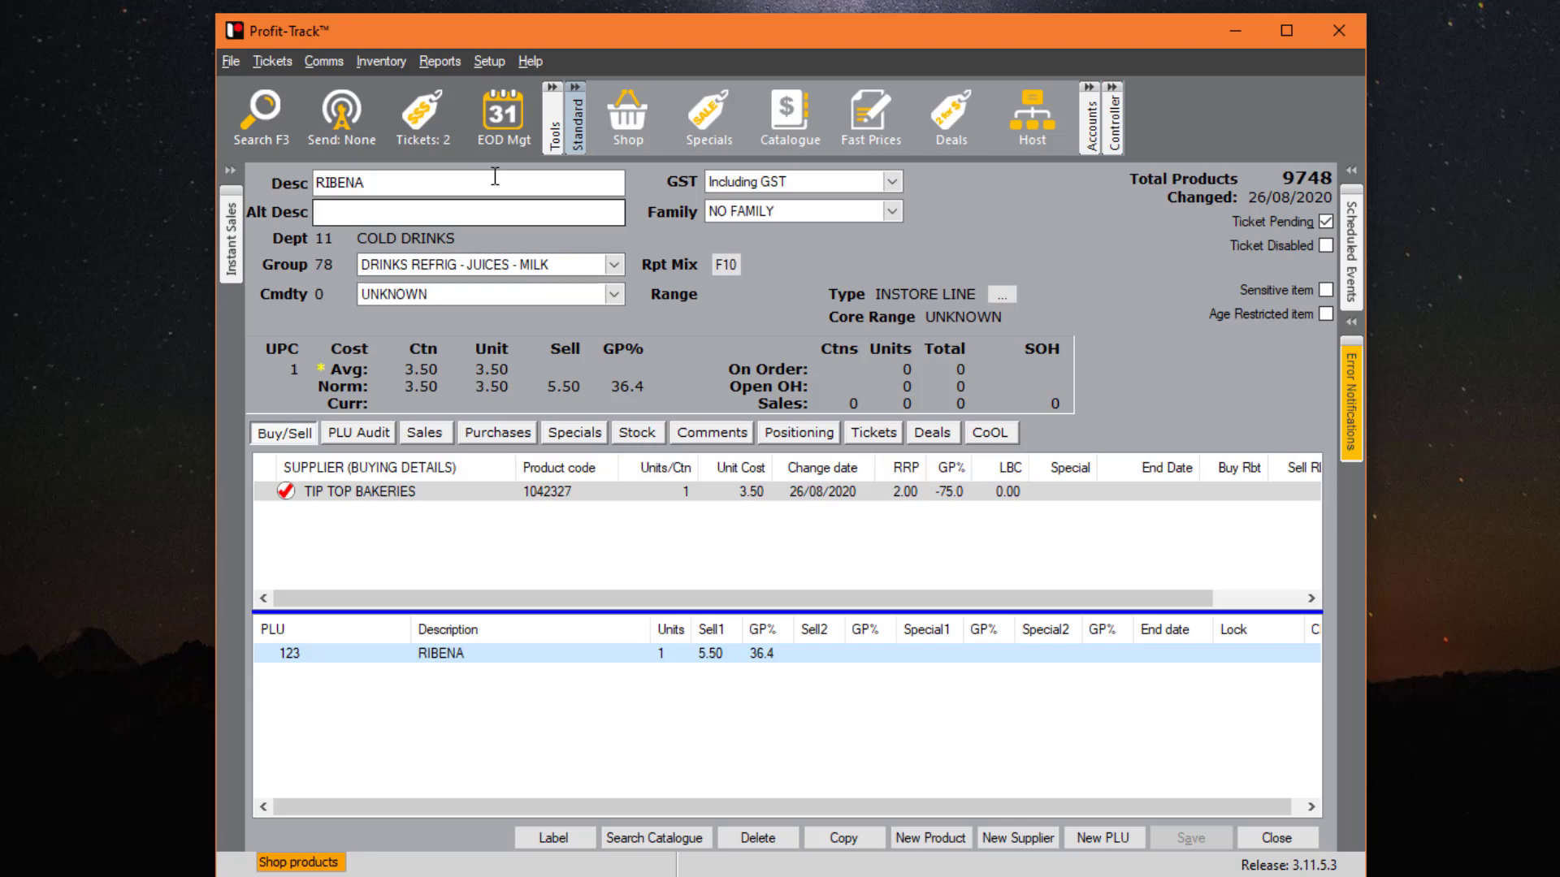
- Search the products for 'coca..cola' to list the COCA COLA items
click(262, 114)
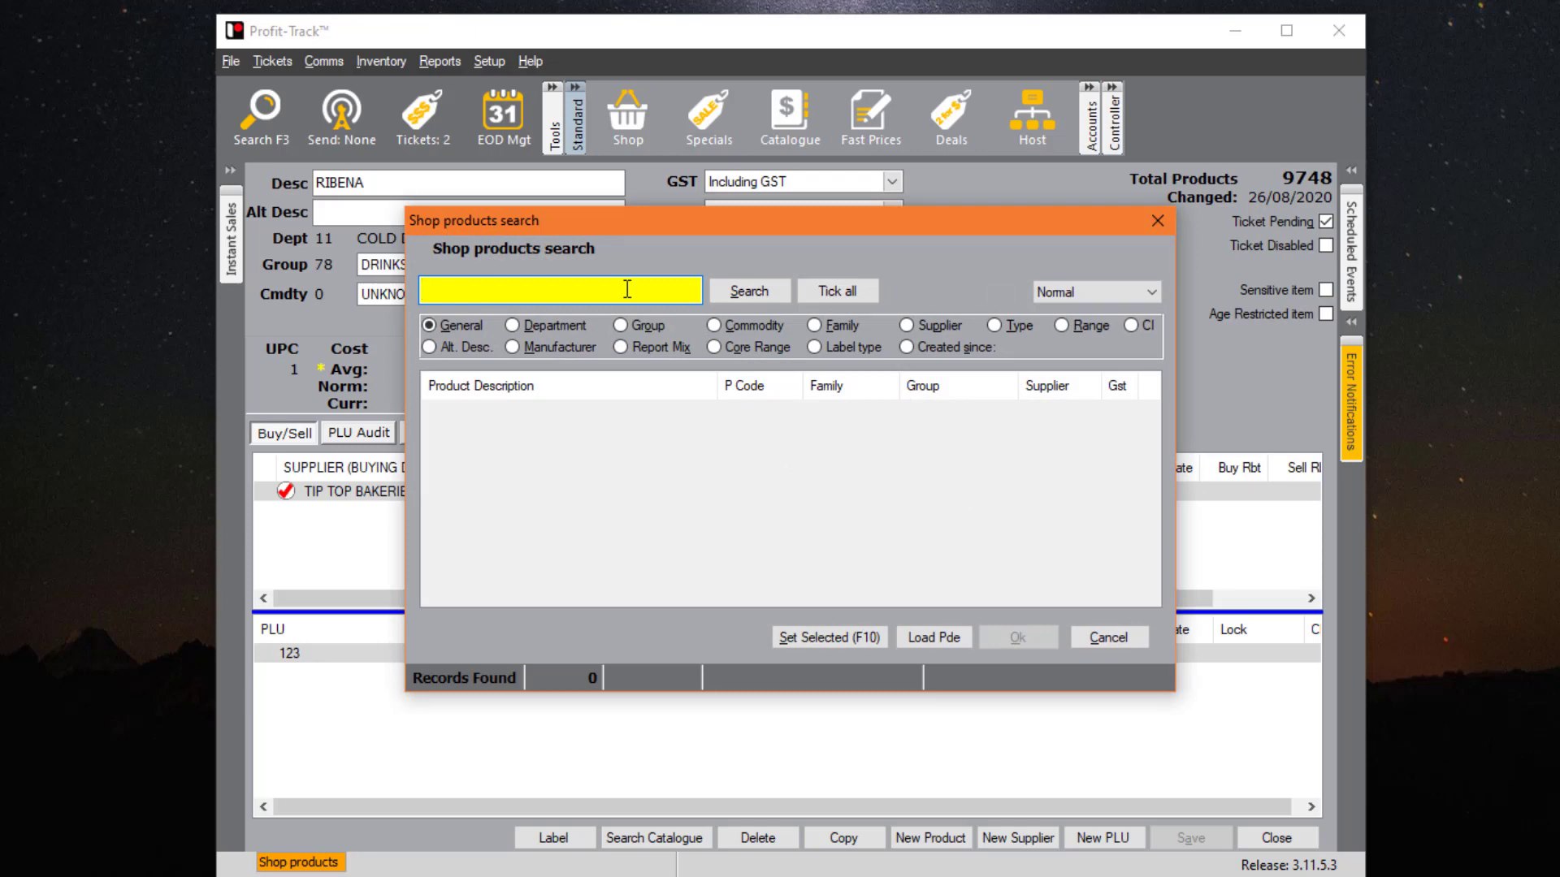
text(coca)
text( cool)
key(BackSpace)
key(BackSpace)
text(la)
key(Return)
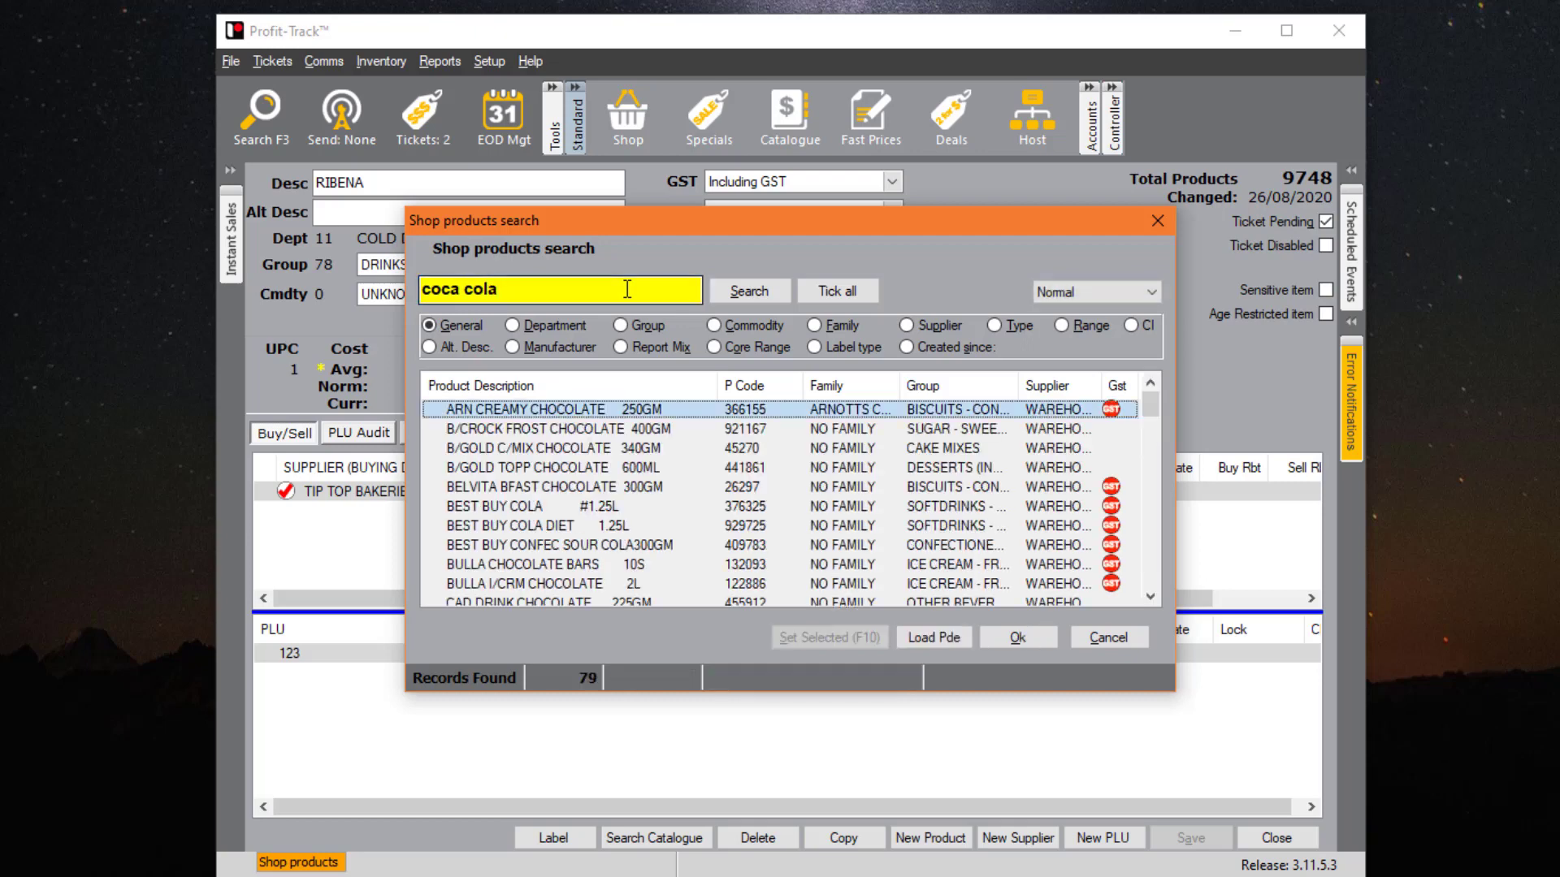
click(627, 289)
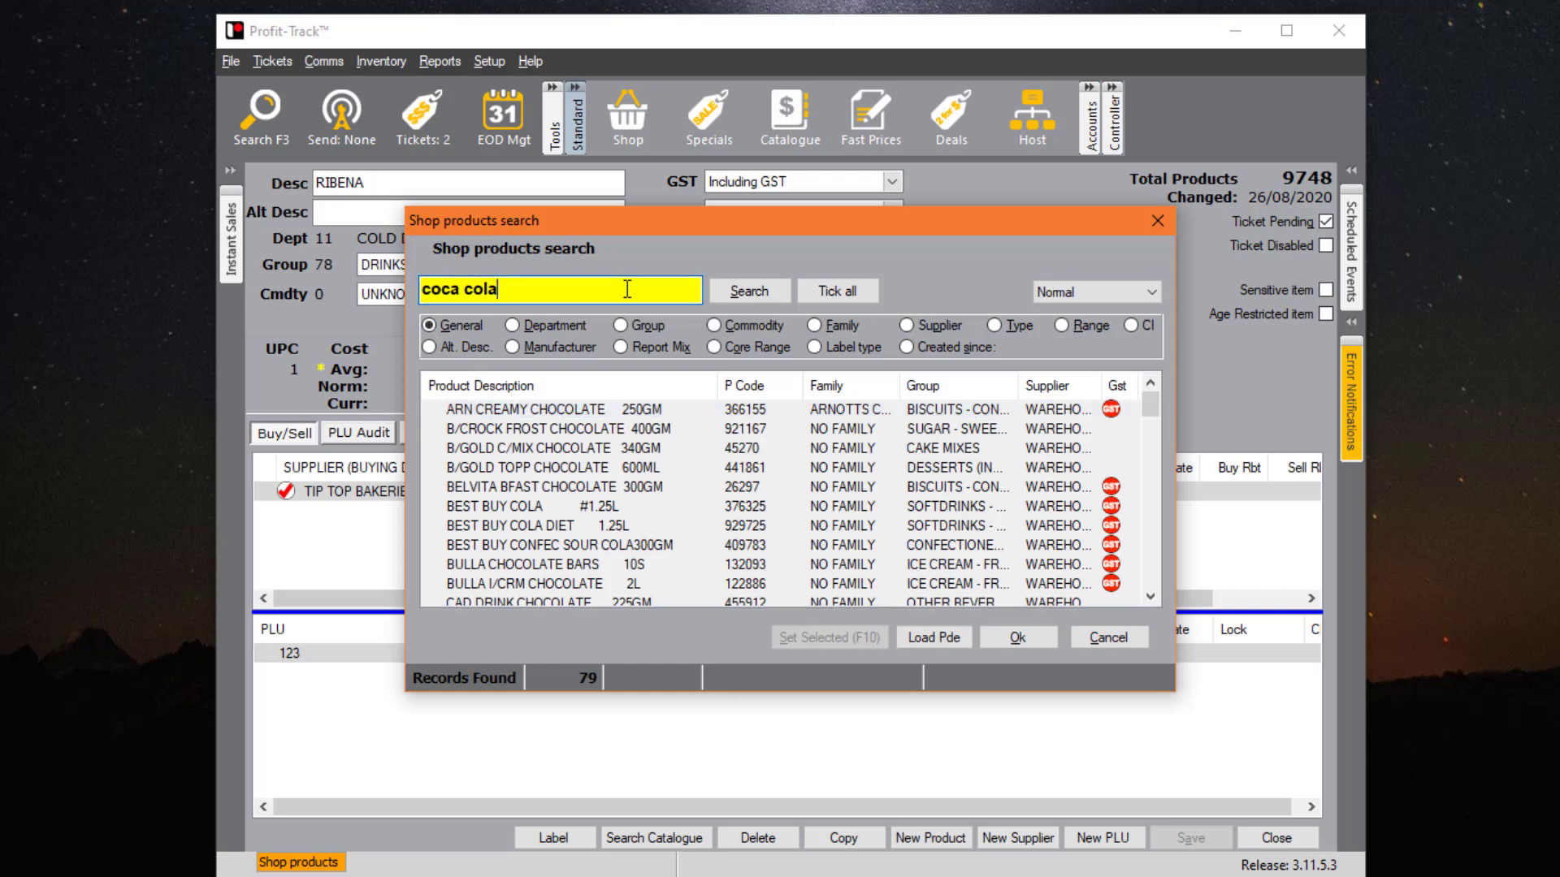
key(BackSpace)
text(..)
key(Return)
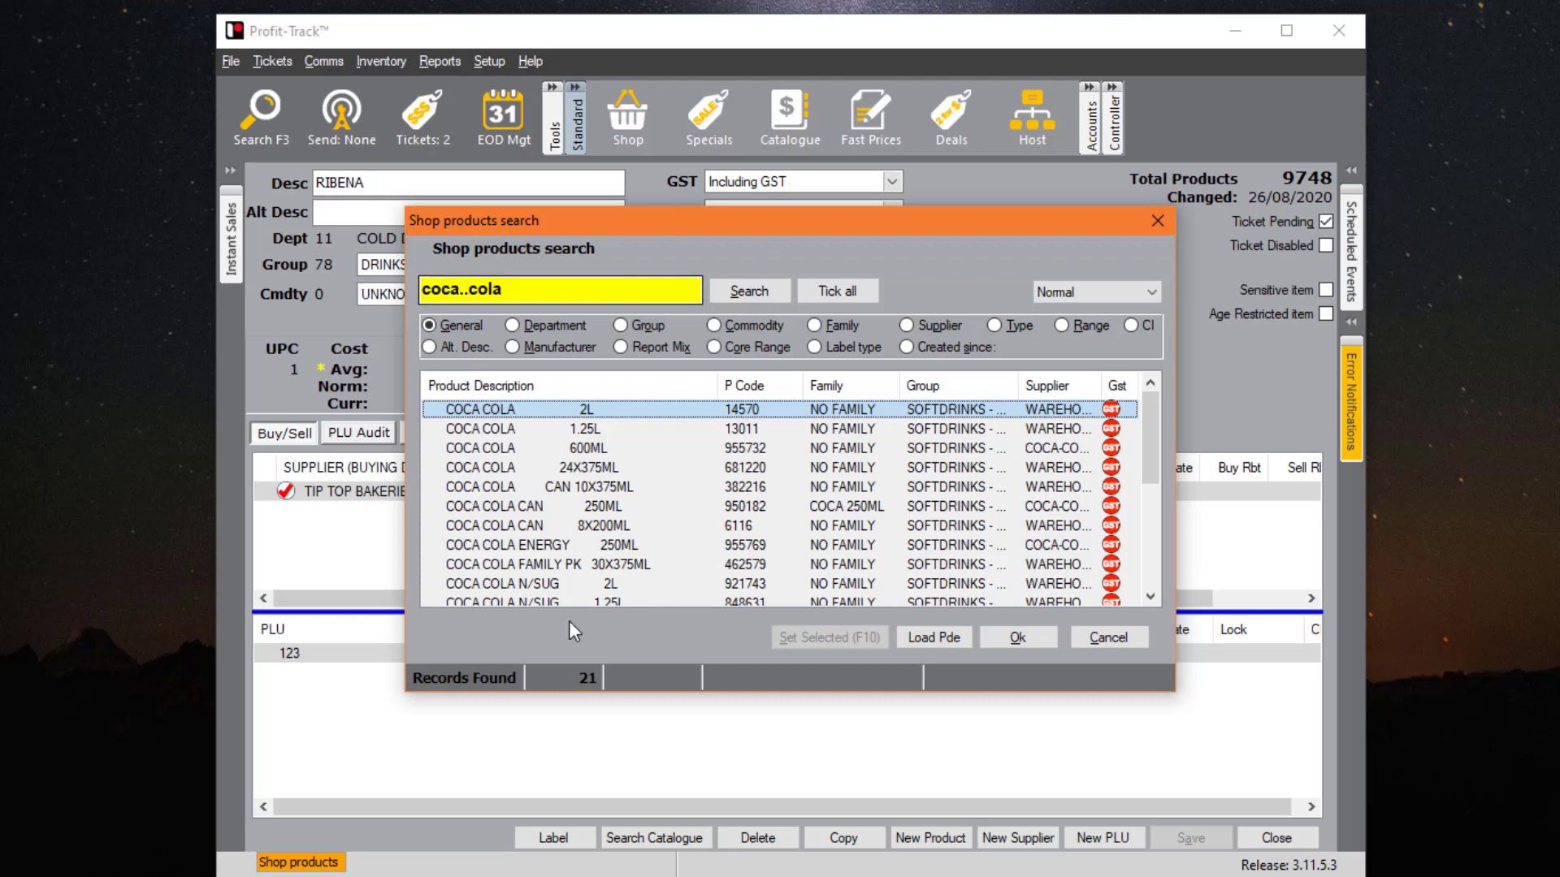
- Rerun the coca..cola search and open the COCA COLA 1.25L product record
scroll(680, 528, down, 4)
key(BackSpace)
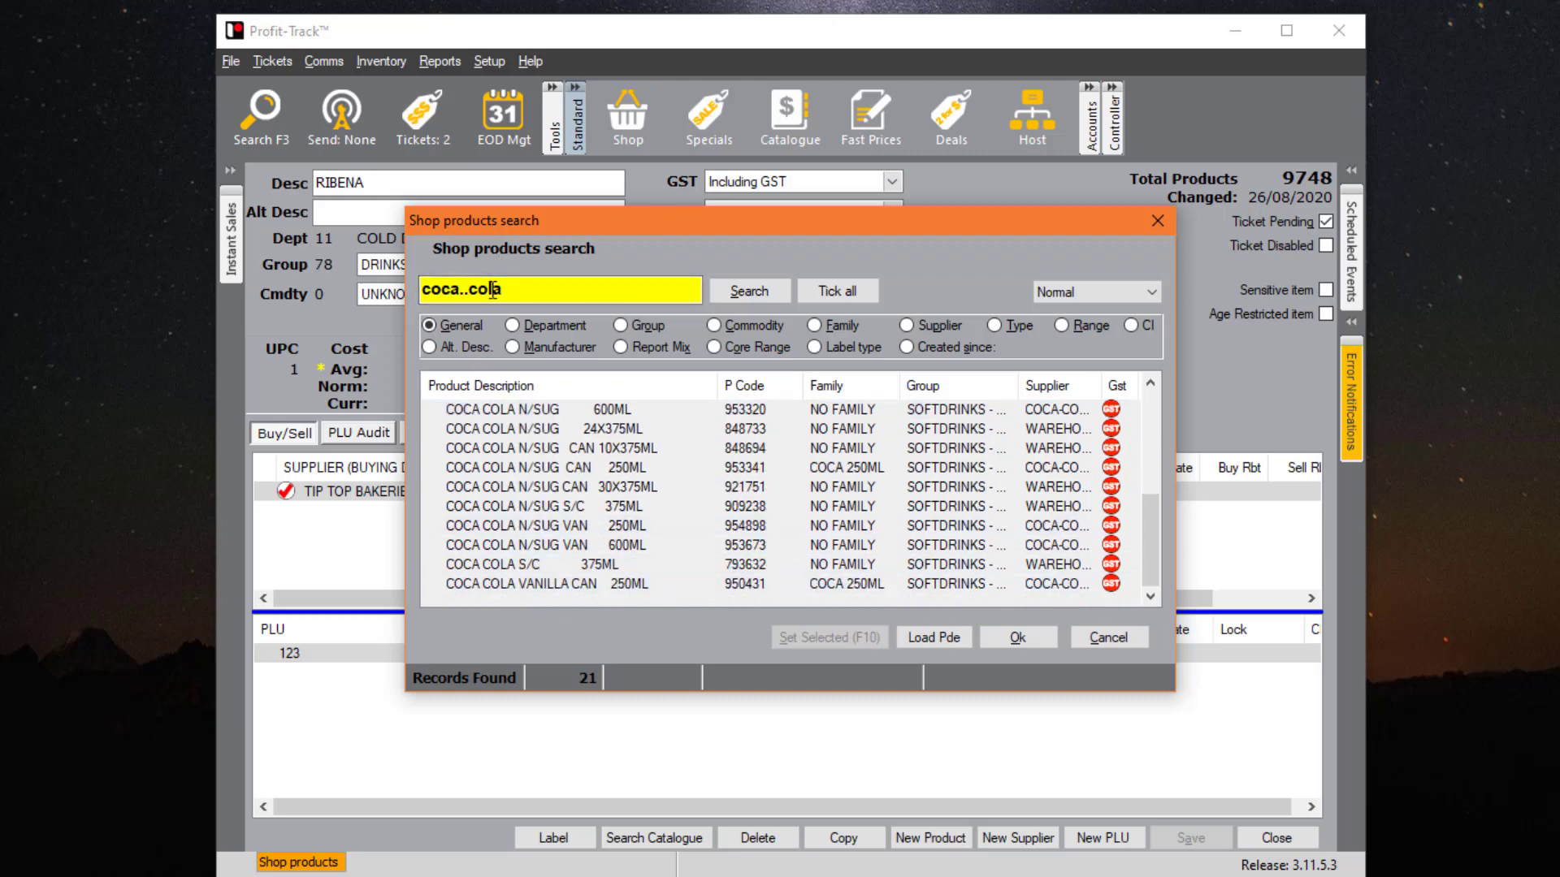
key(BackSpace)
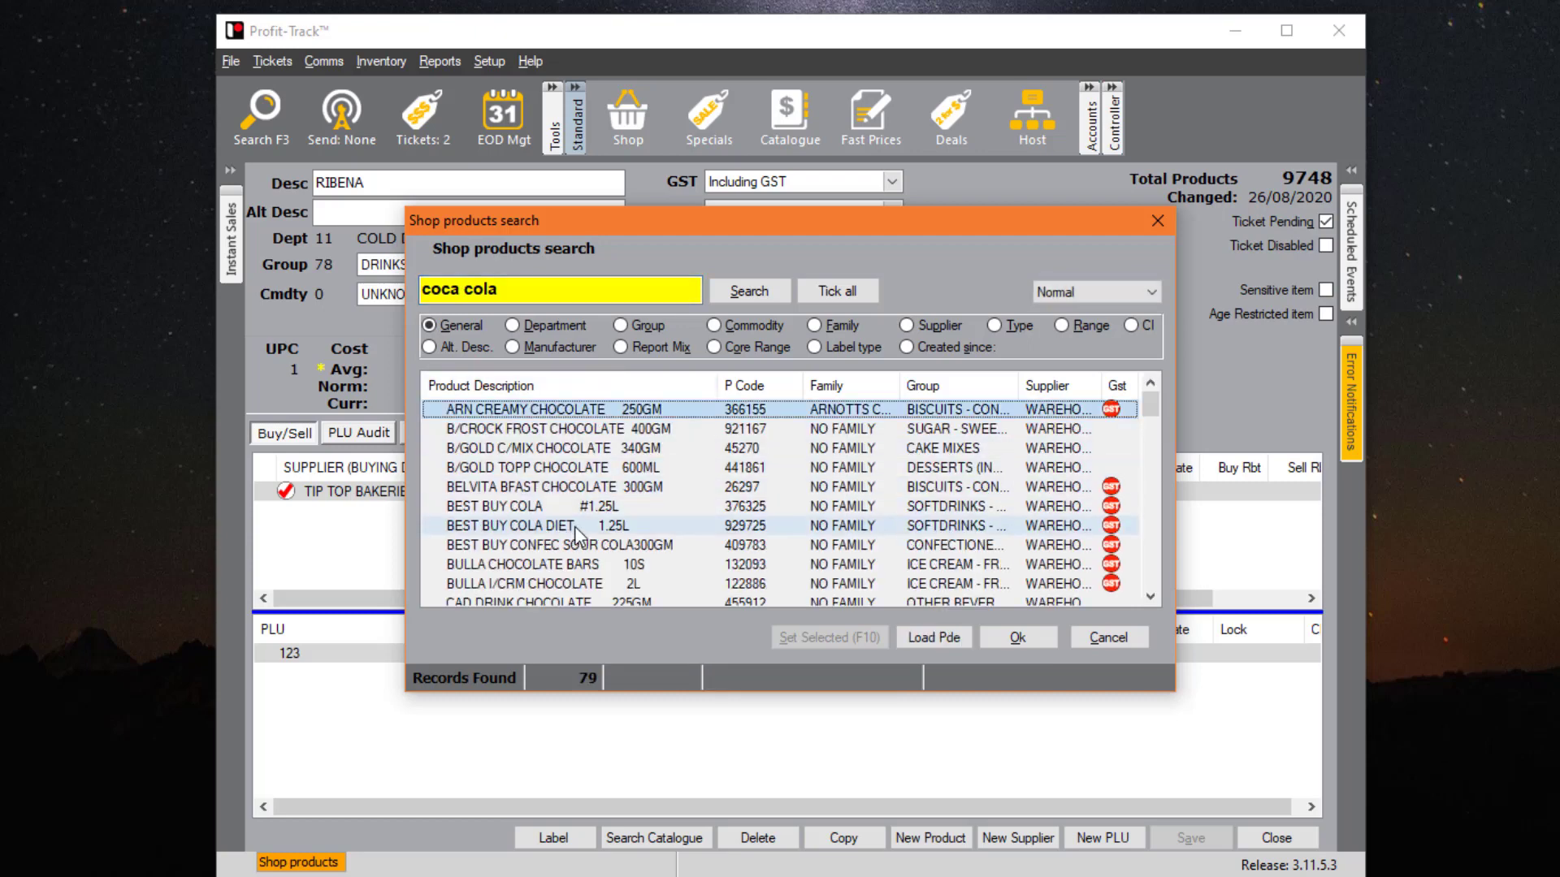
click(569, 506)
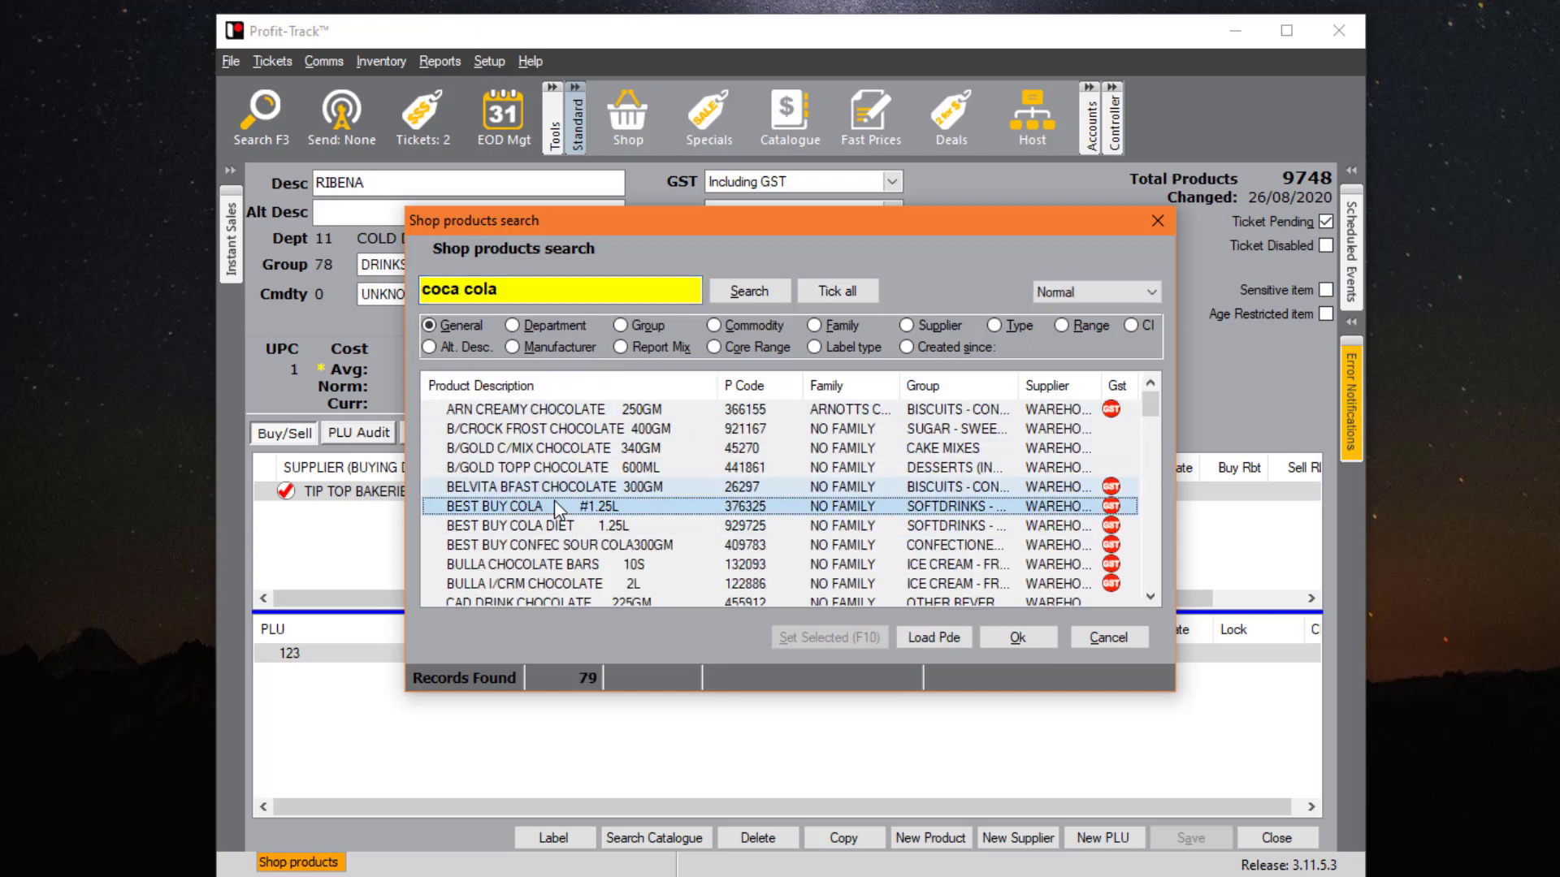
click(466, 297)
key(BackSpace)
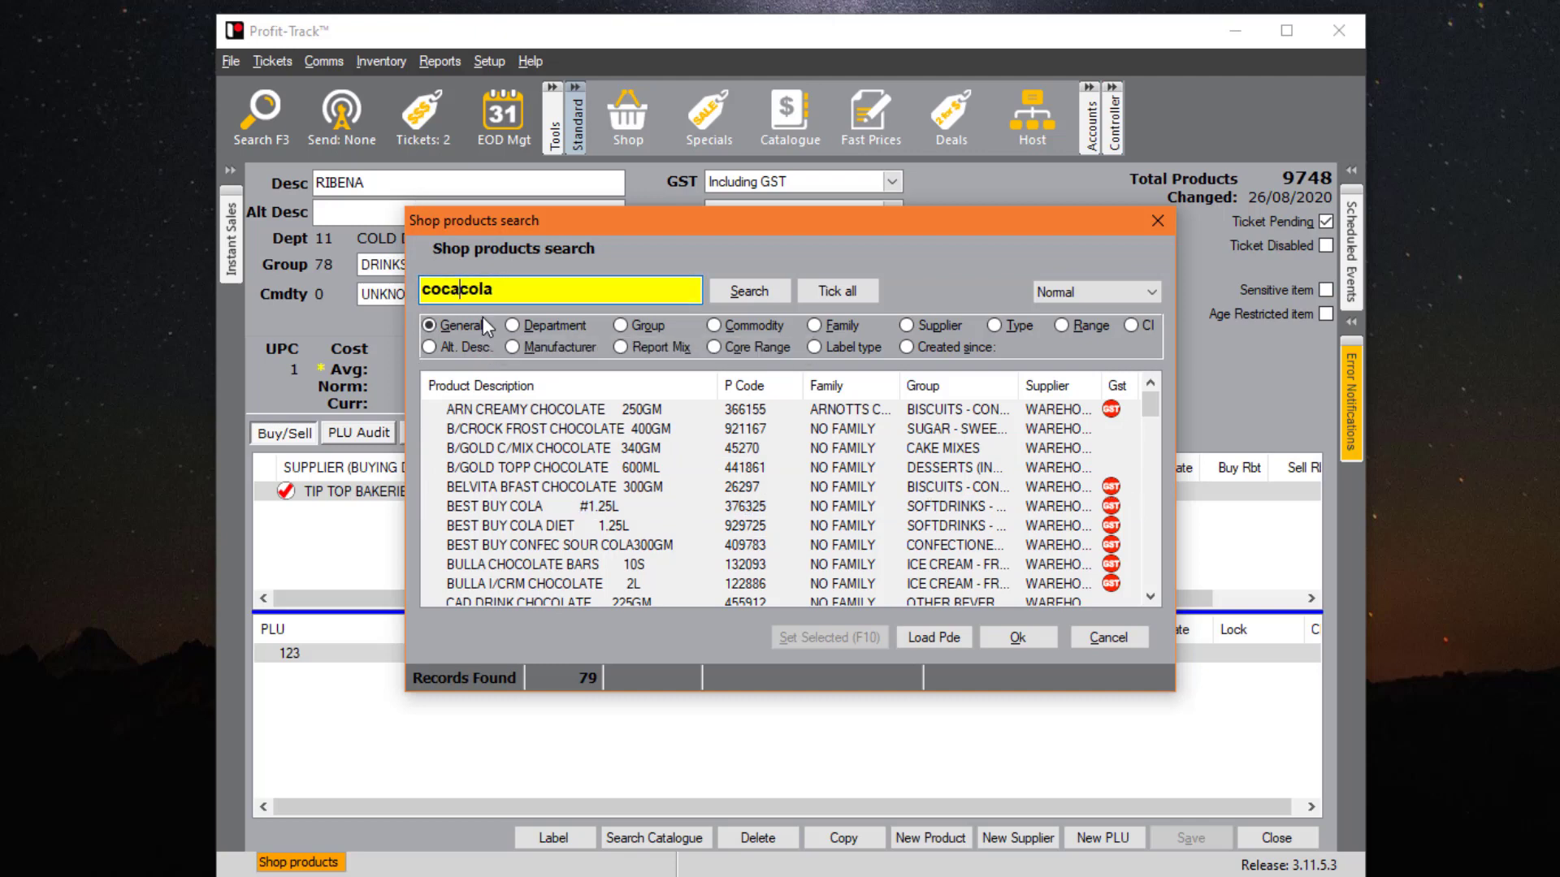
text(..)
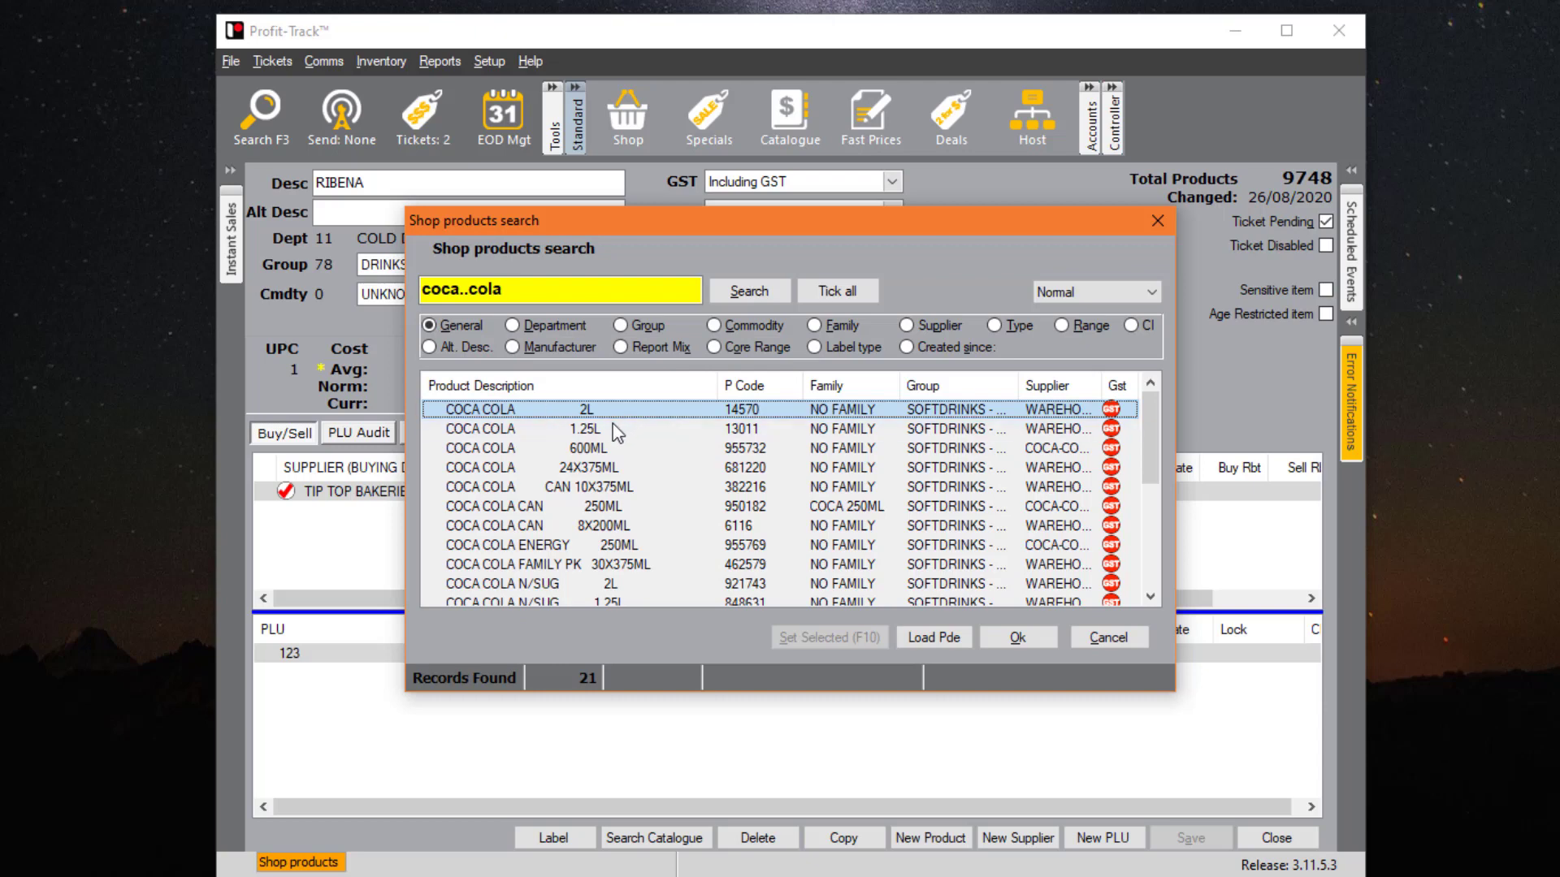
double_click(560, 428)
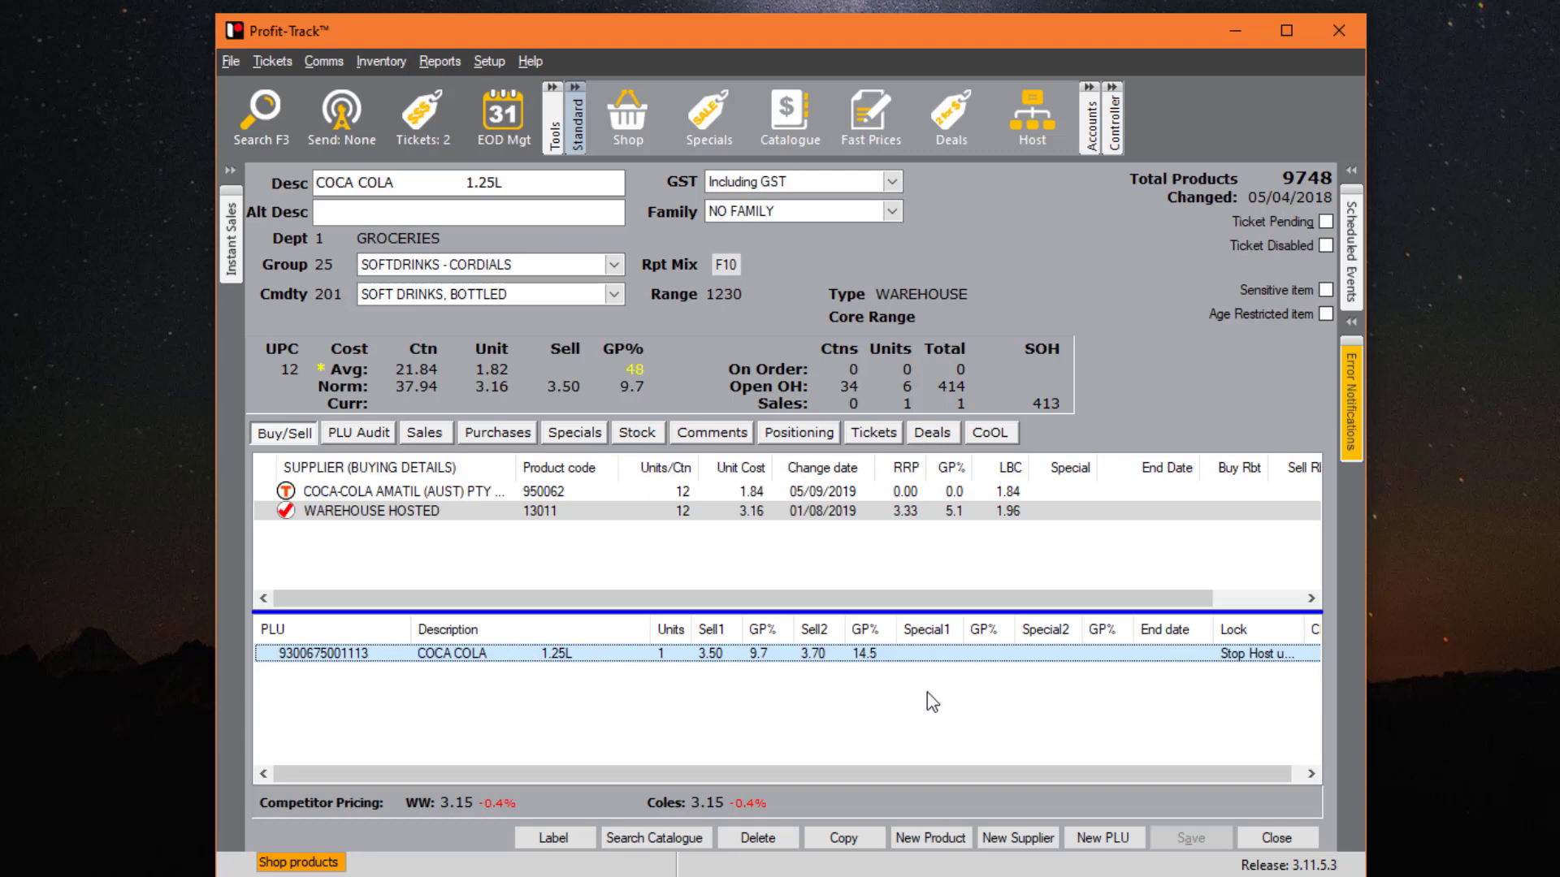
- Start a copy of the COCA COLA 1.25L product, code 1042328
click(855, 843)
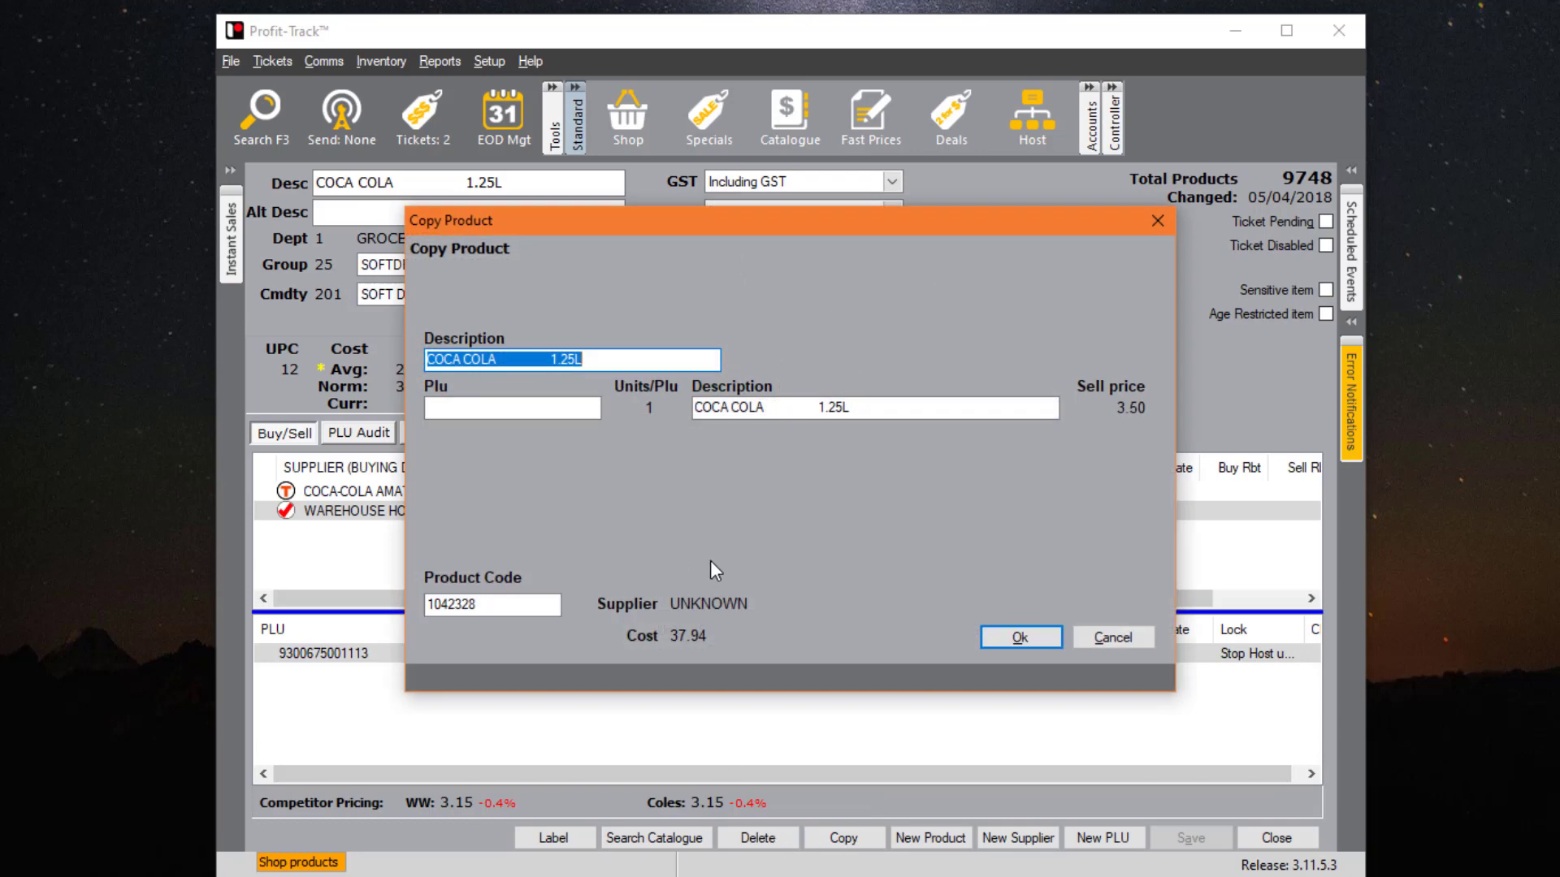
- Confirm the copy, rename its description to COCA COLA VANILLA 1.25L, and save it
click(1030, 641)
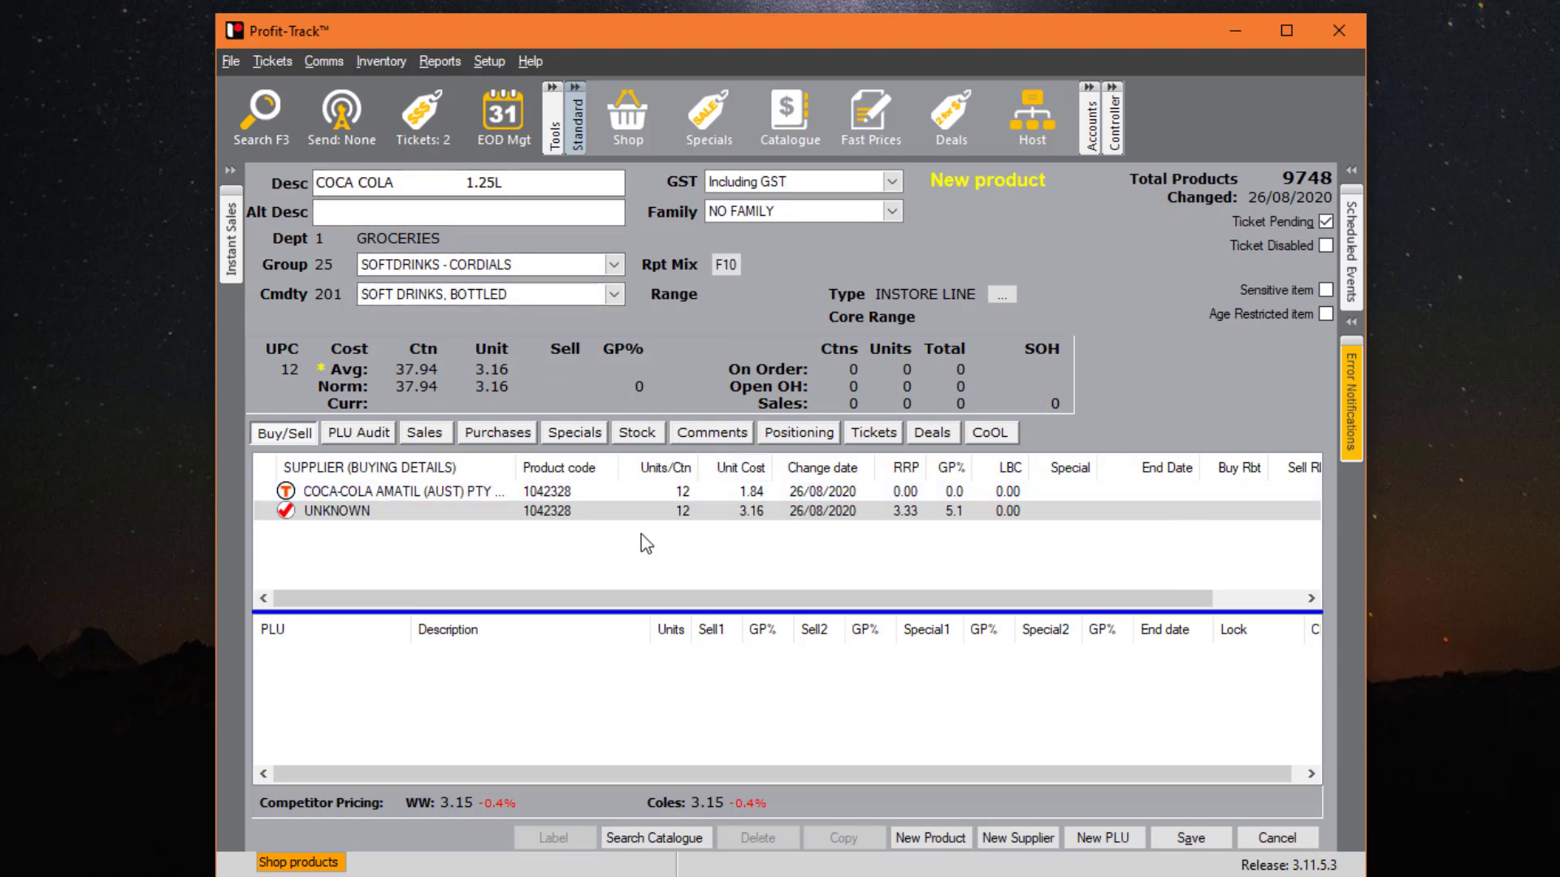
click(417, 185)
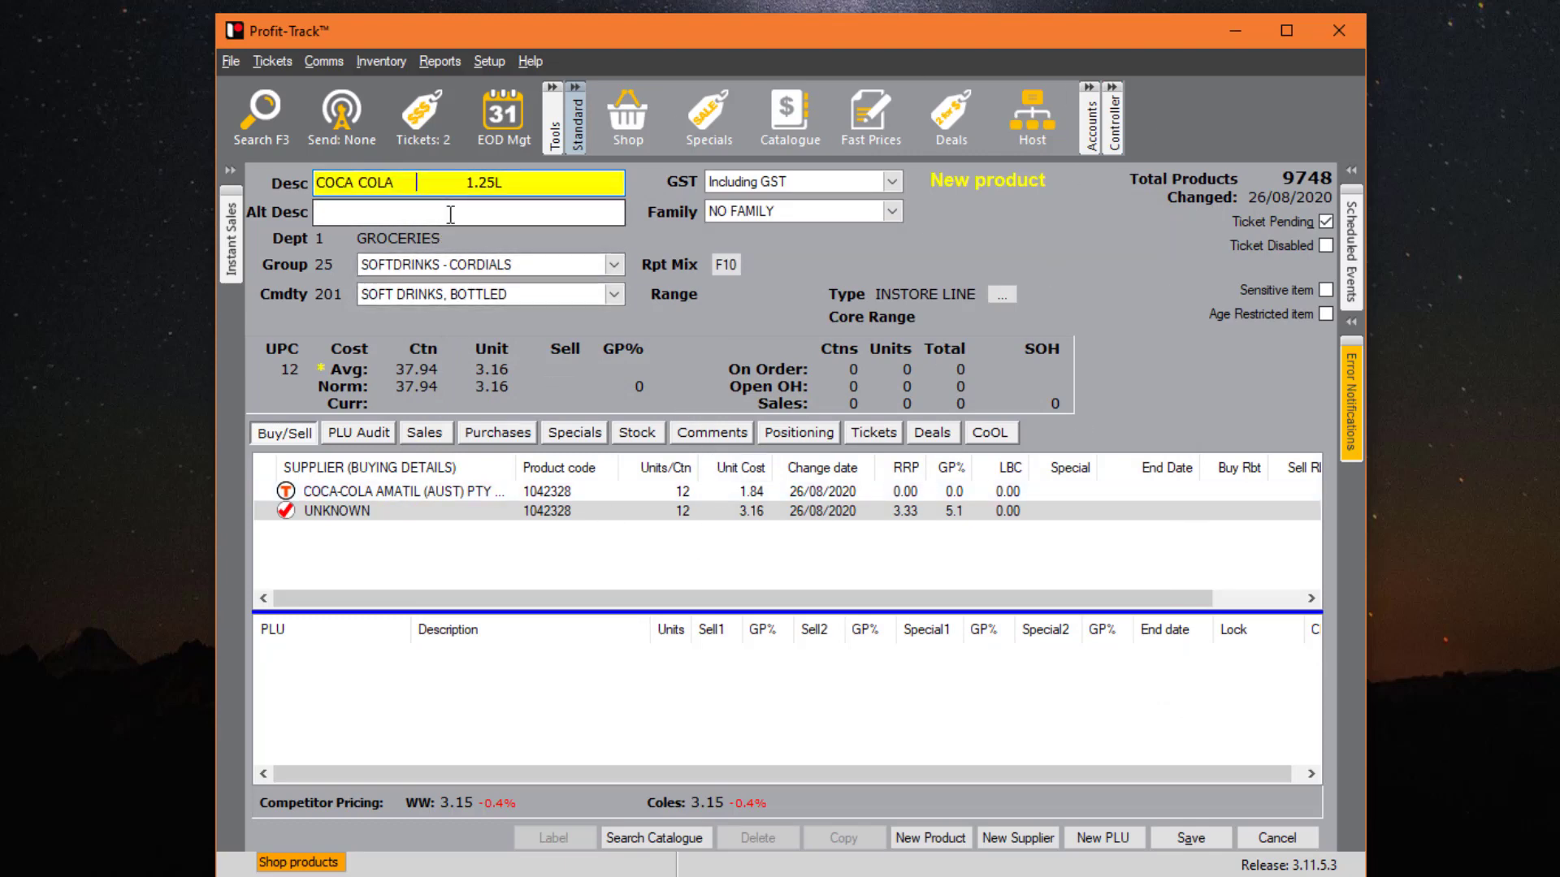
text(VA)
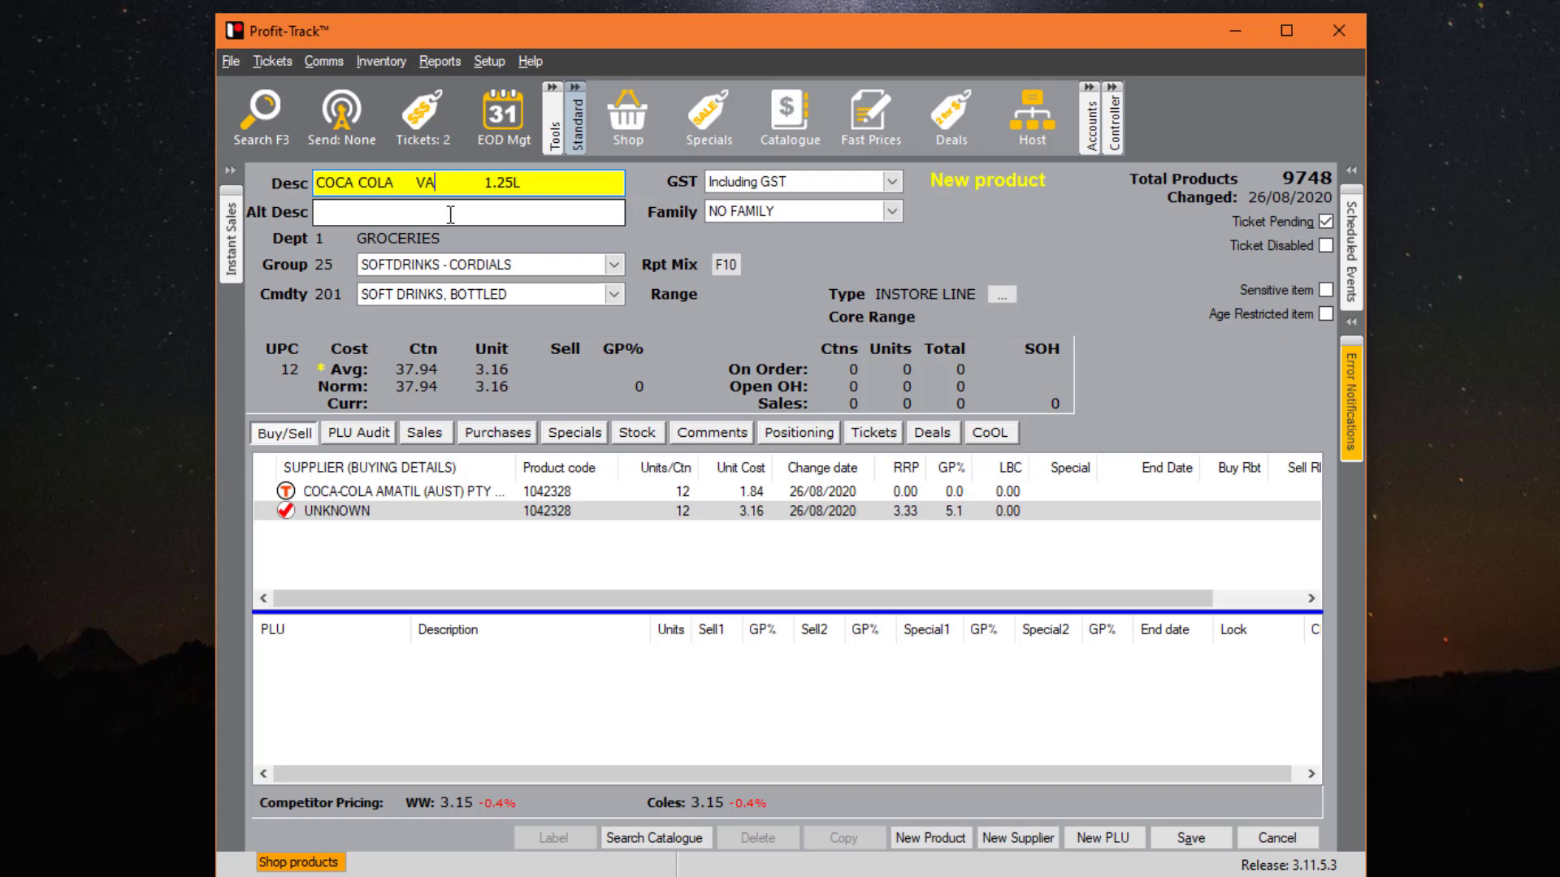
key(BackSpace)
key(BackSpace)
key(BackSpace)
key(BackSpace)
text(VAN)
key(BackSpace)
text(NIL)
key(Left)
key(Left)
key(Left)
key(Left)
key(Left)
key(BackSpace)
key(Right)
key(Right)
key(Right)
key(Right)
key(Right)
text(LA)
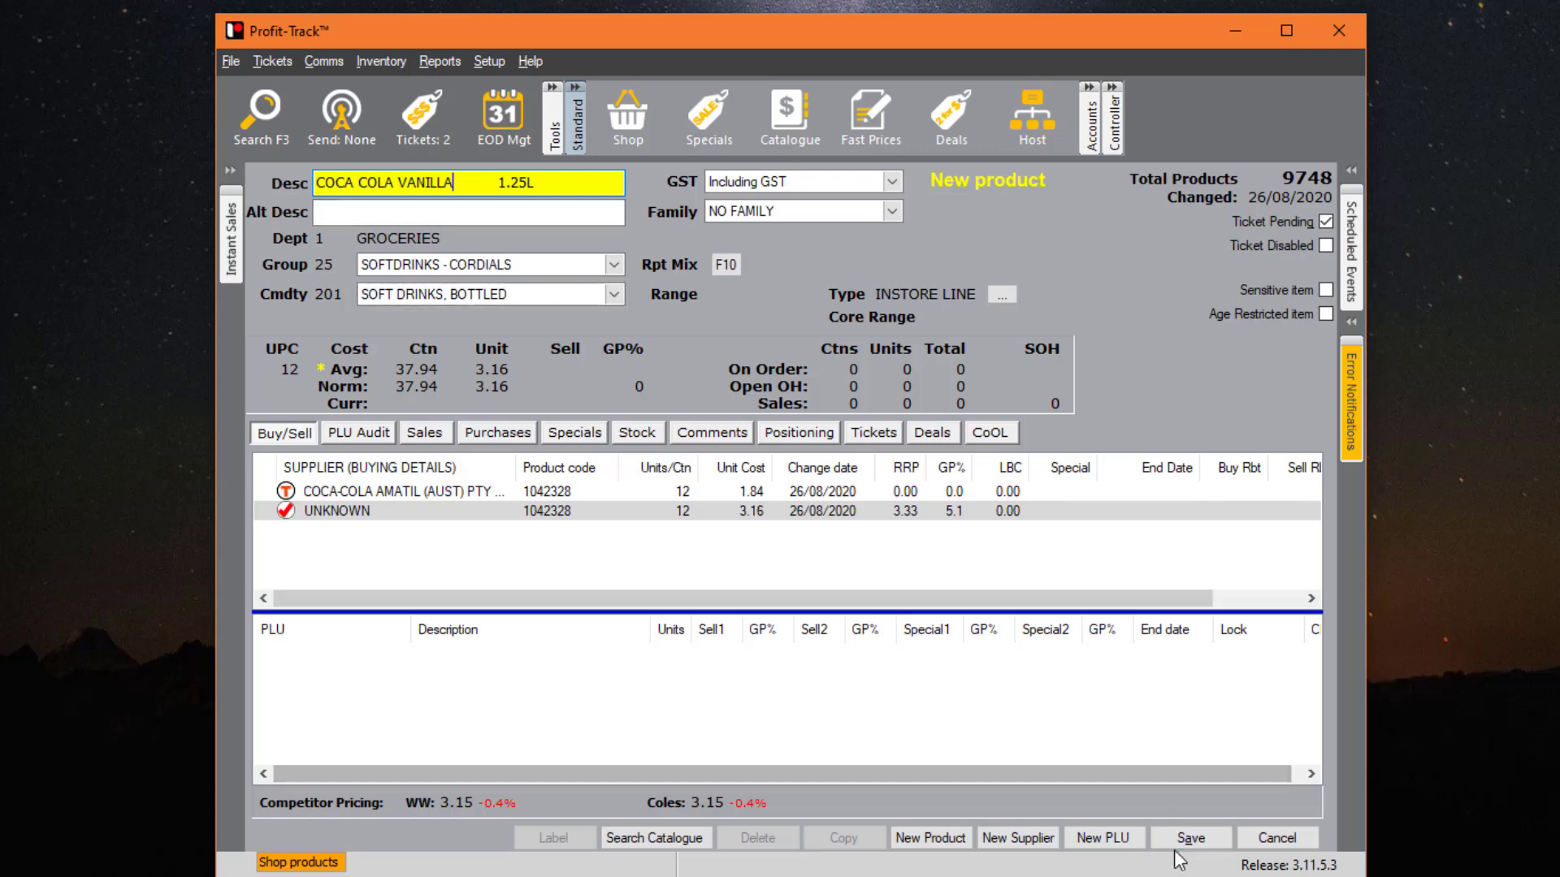
click(1191, 837)
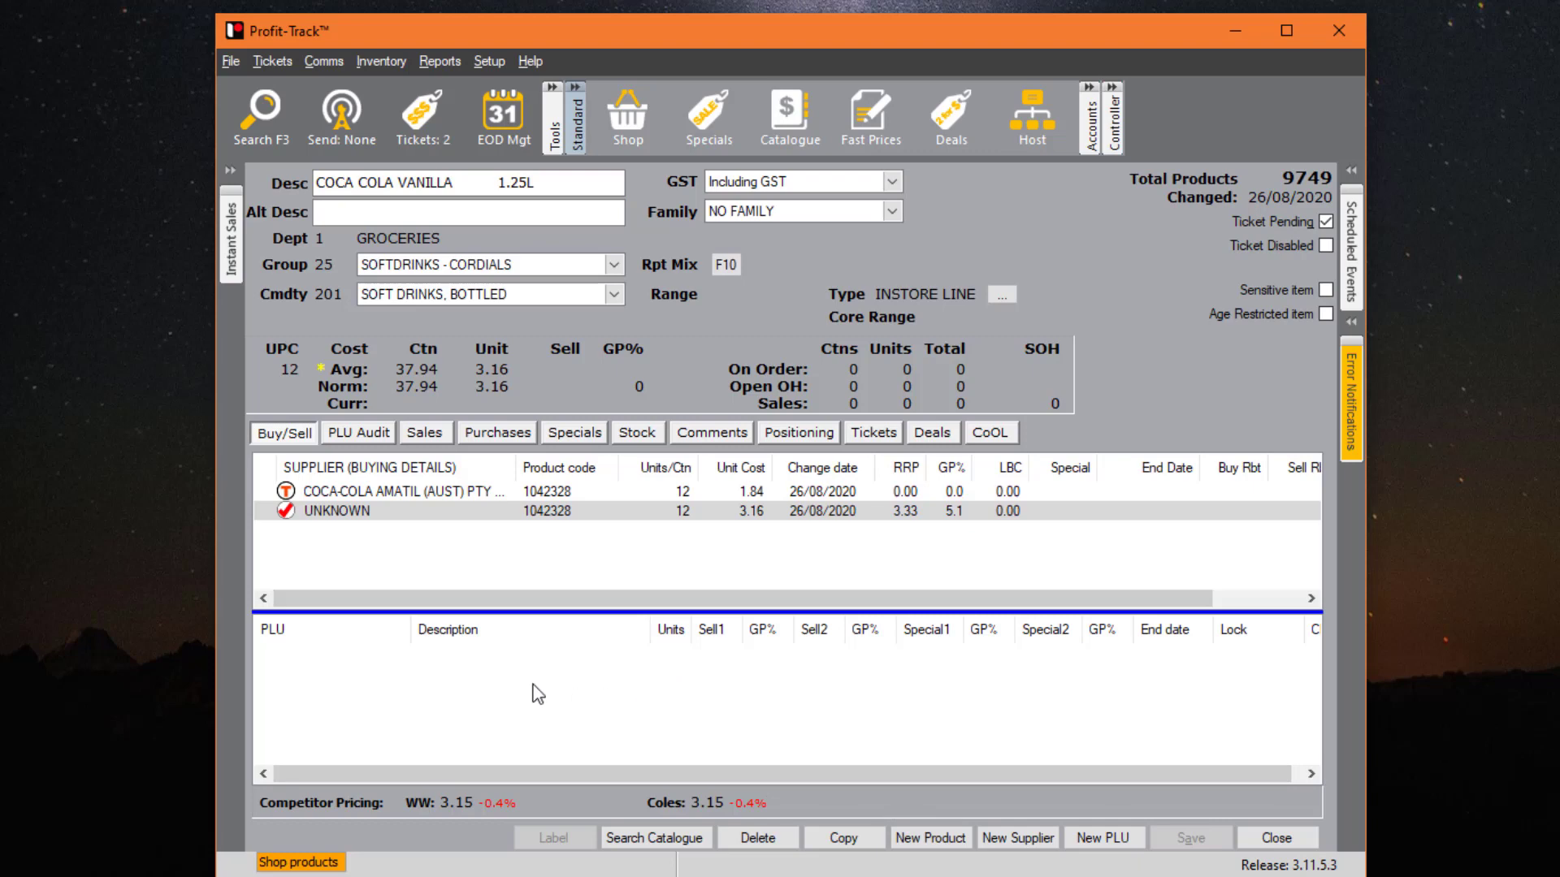
- Add PLU 12345 with a 3.50 Sell 1 price to COCA COLA VANILLA 1.25L and save
right_click(451, 689)
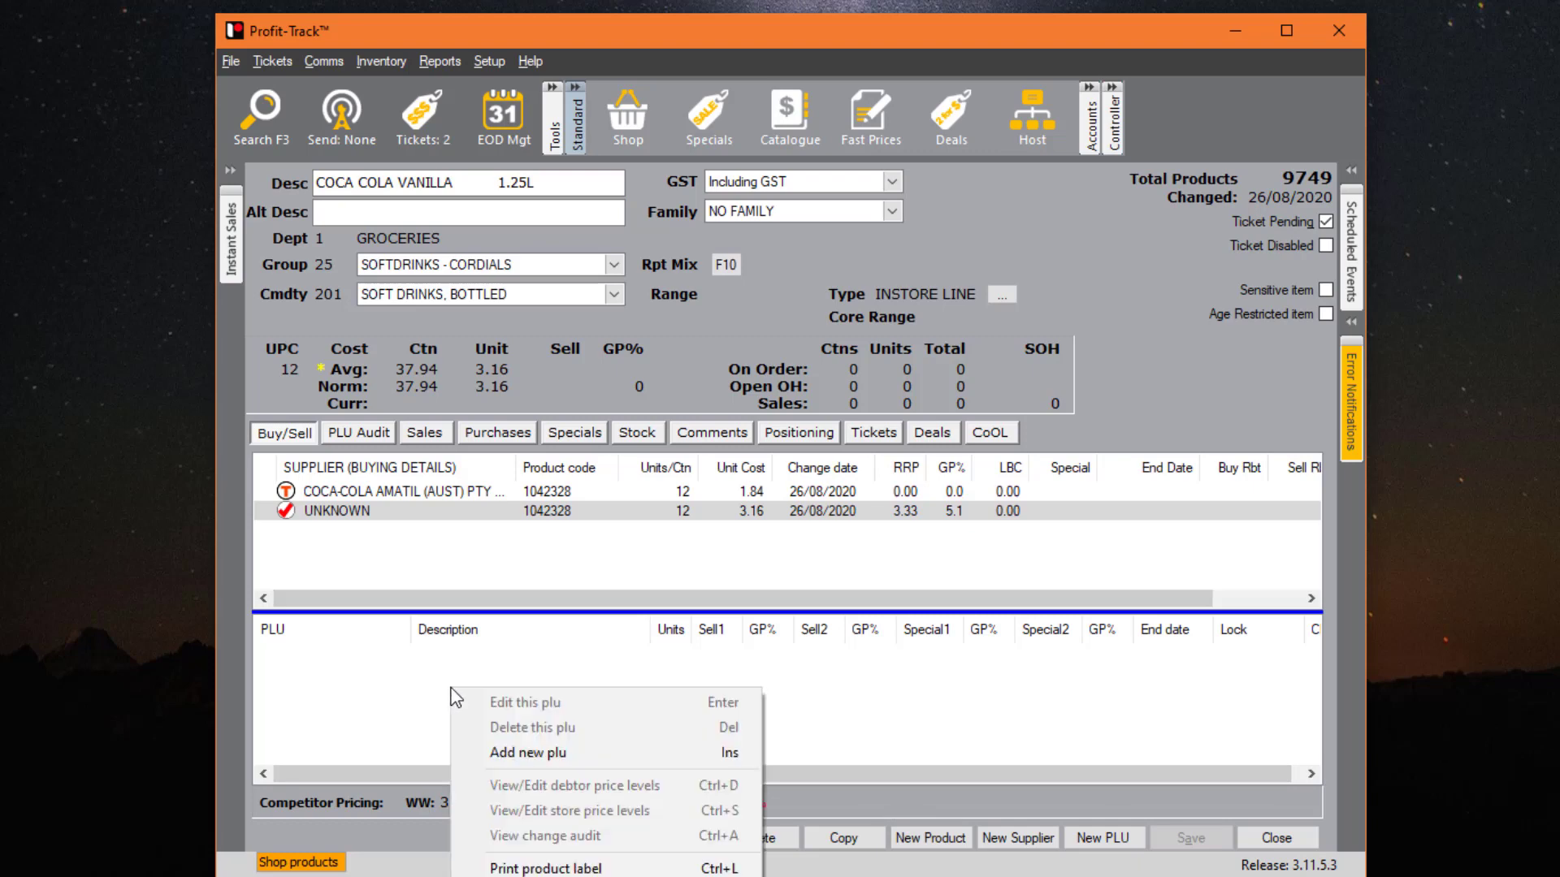
click(555, 751)
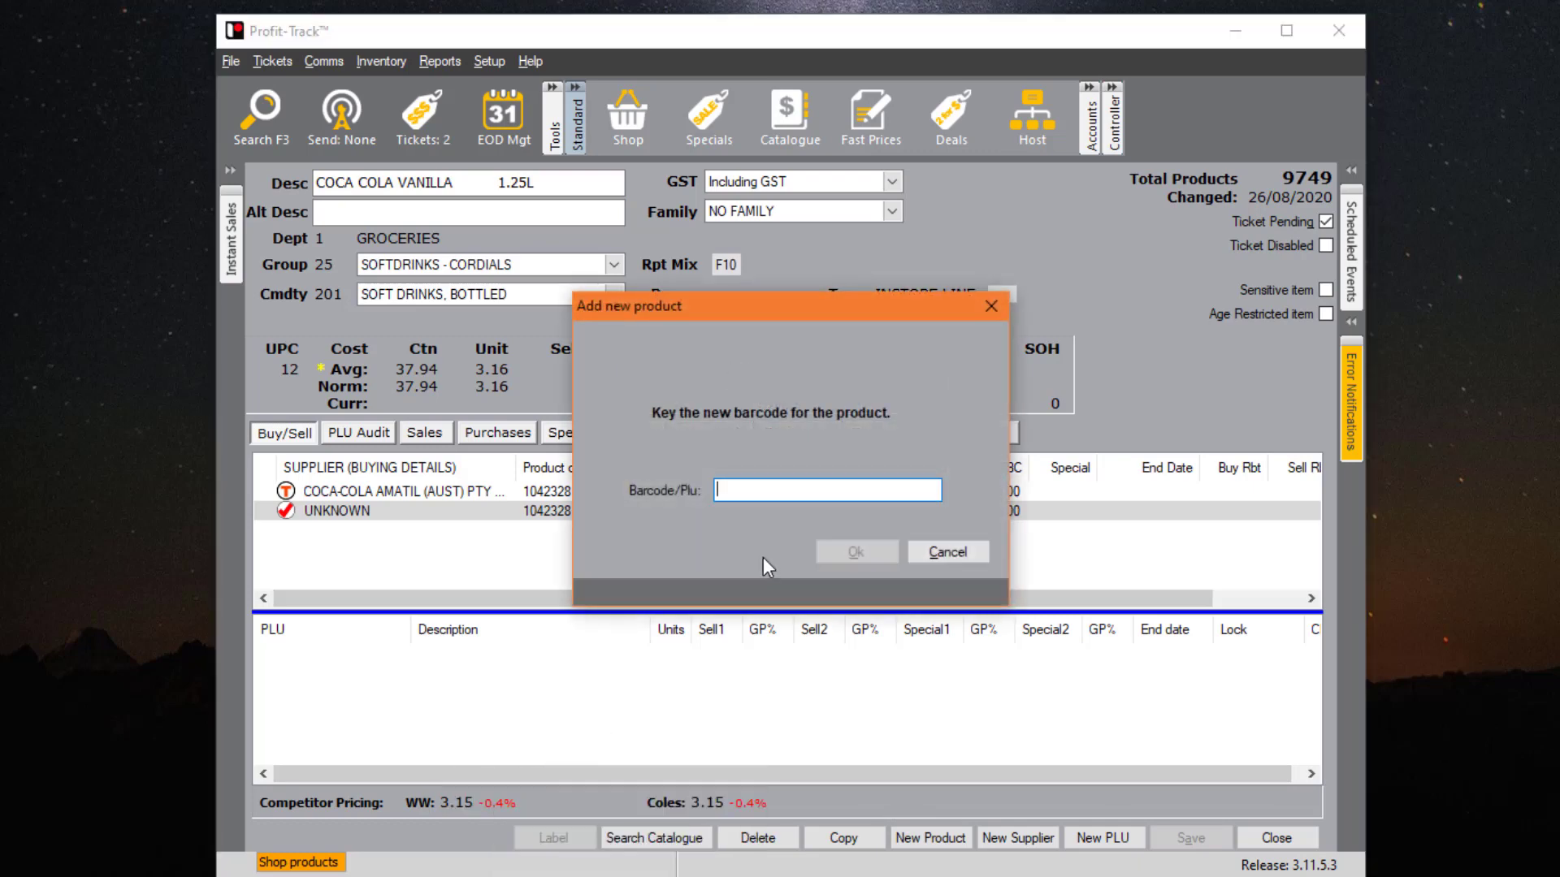
text(12345)
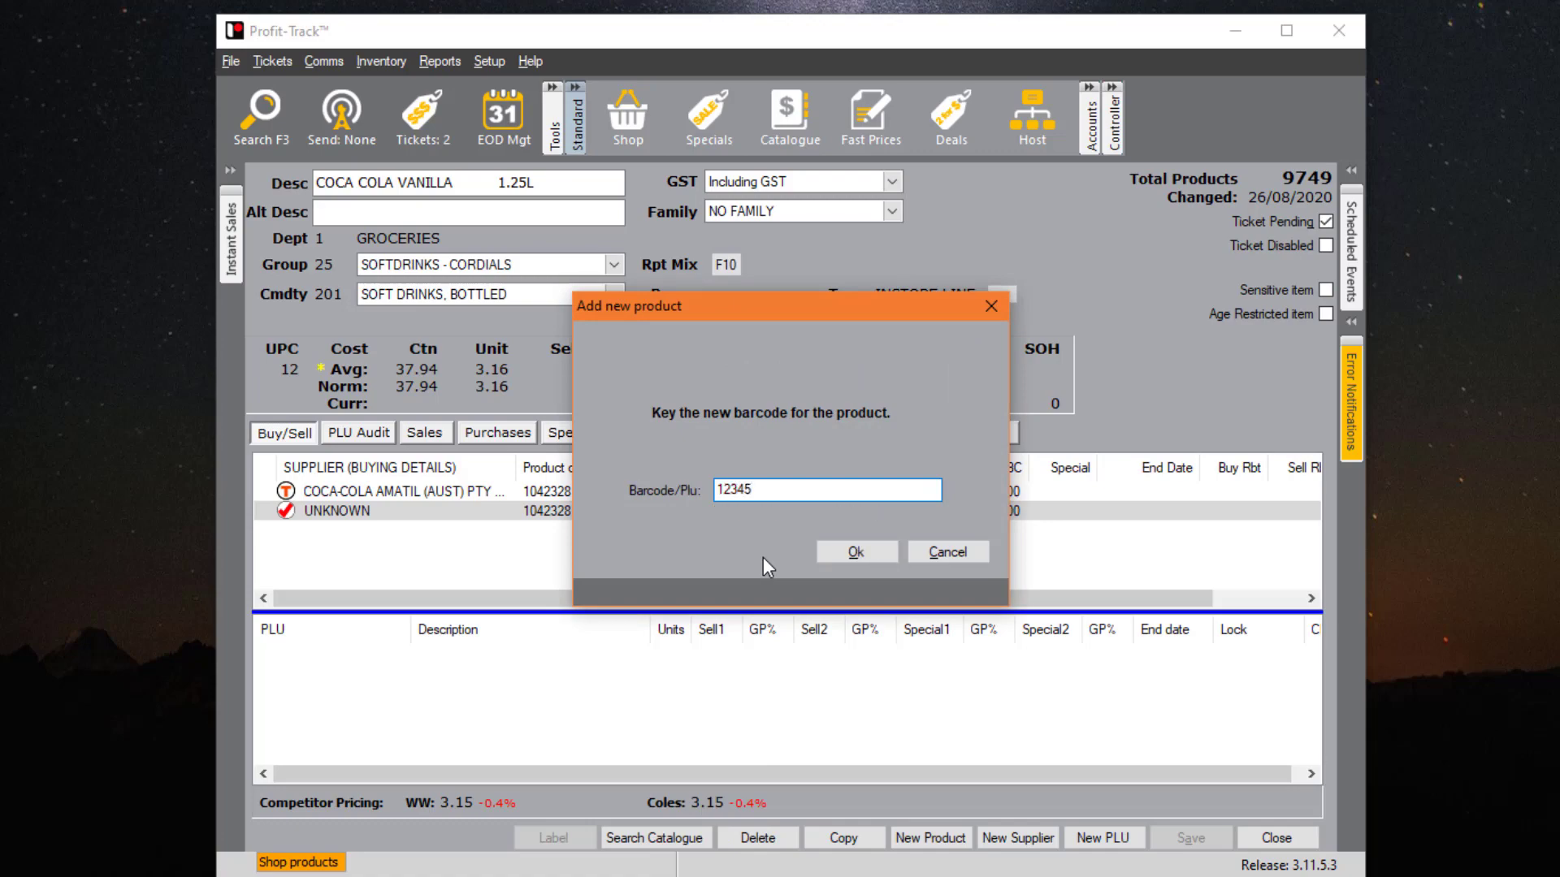
key(Return)
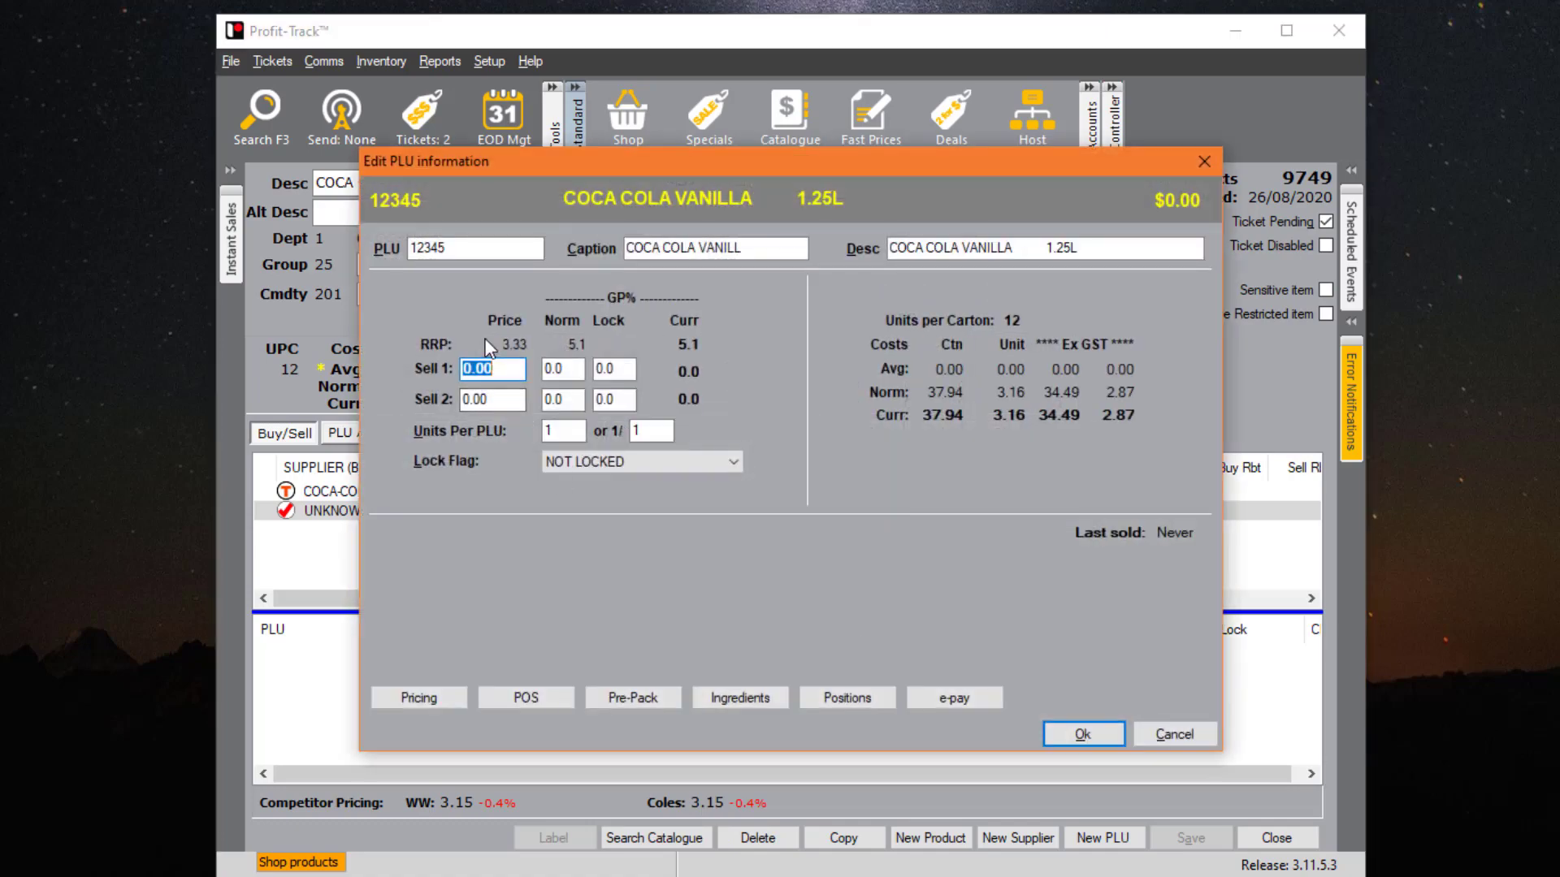
text(3.5)
key(Return)
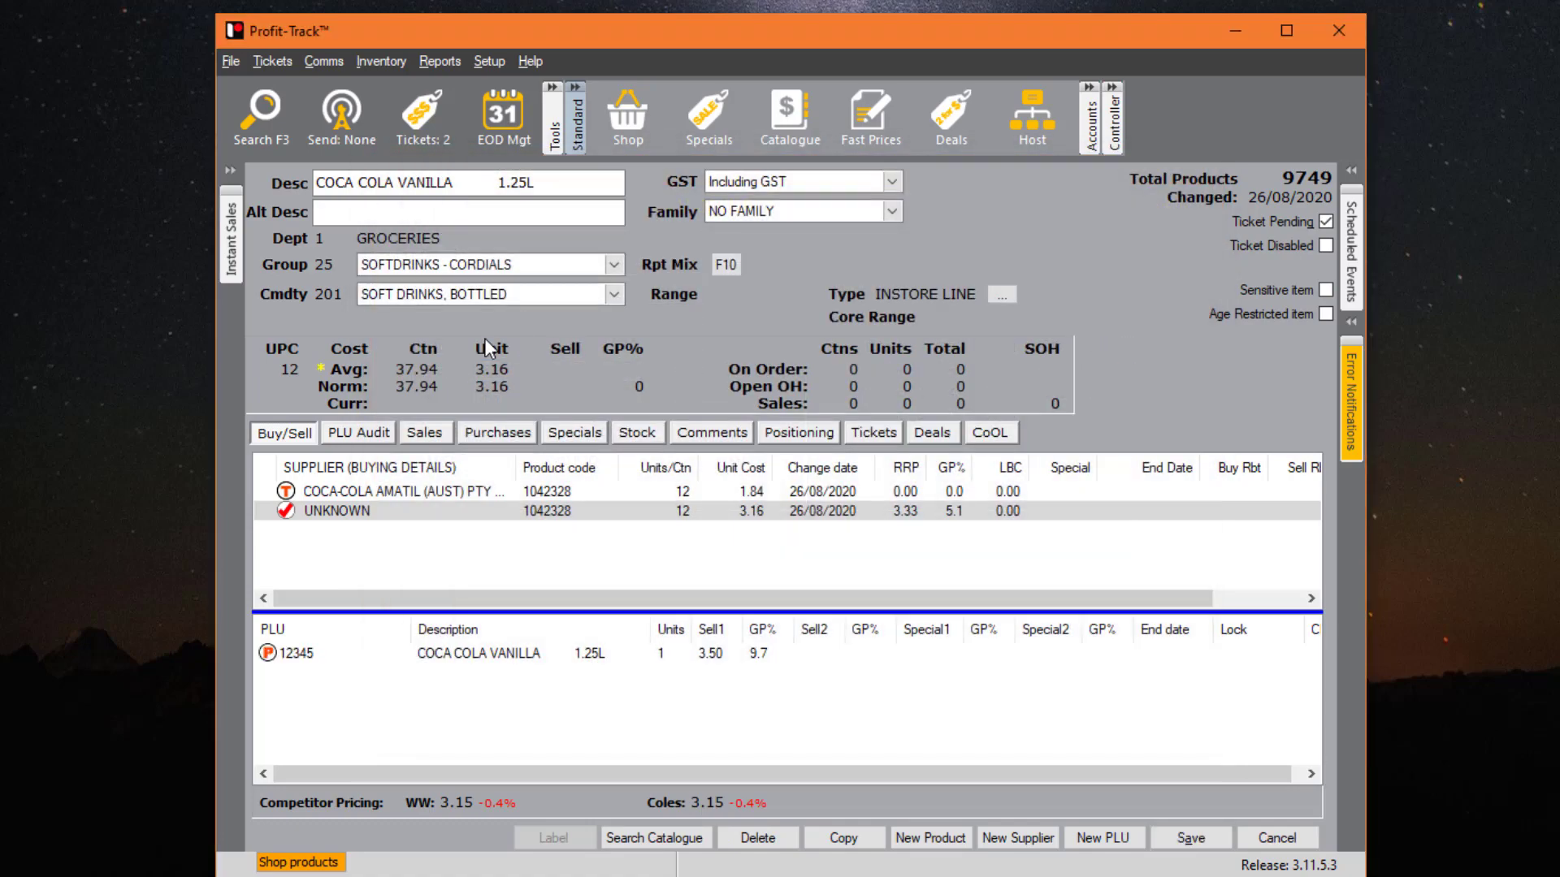
click(1188, 839)
click(638, 751)
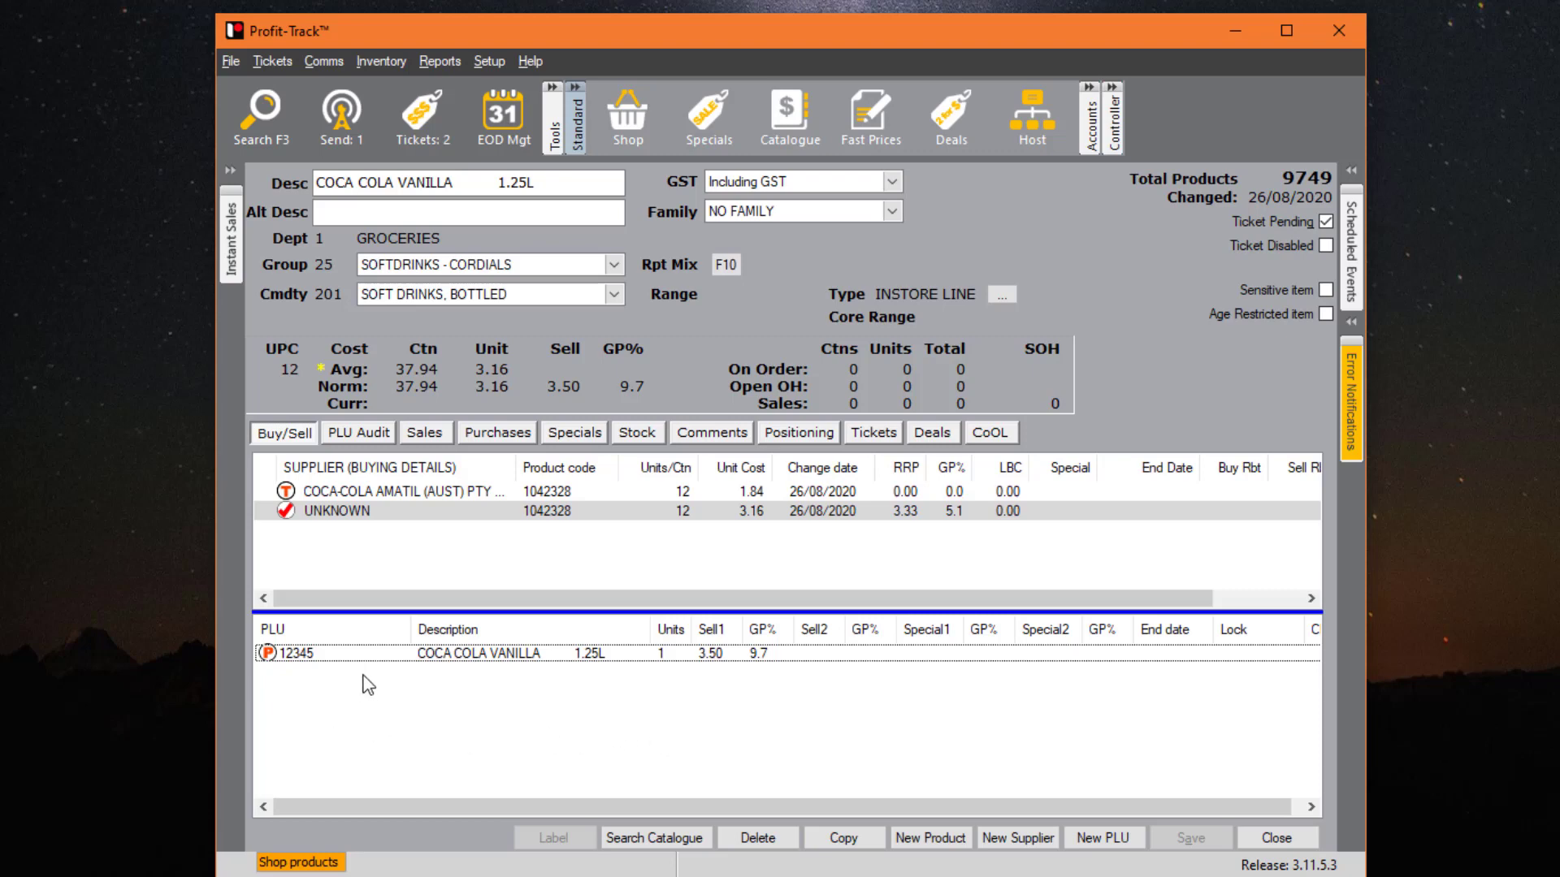
- Open PLU 12345, leave its lock flag NOT LOCKED, and view its POS settings
double_click(380, 654)
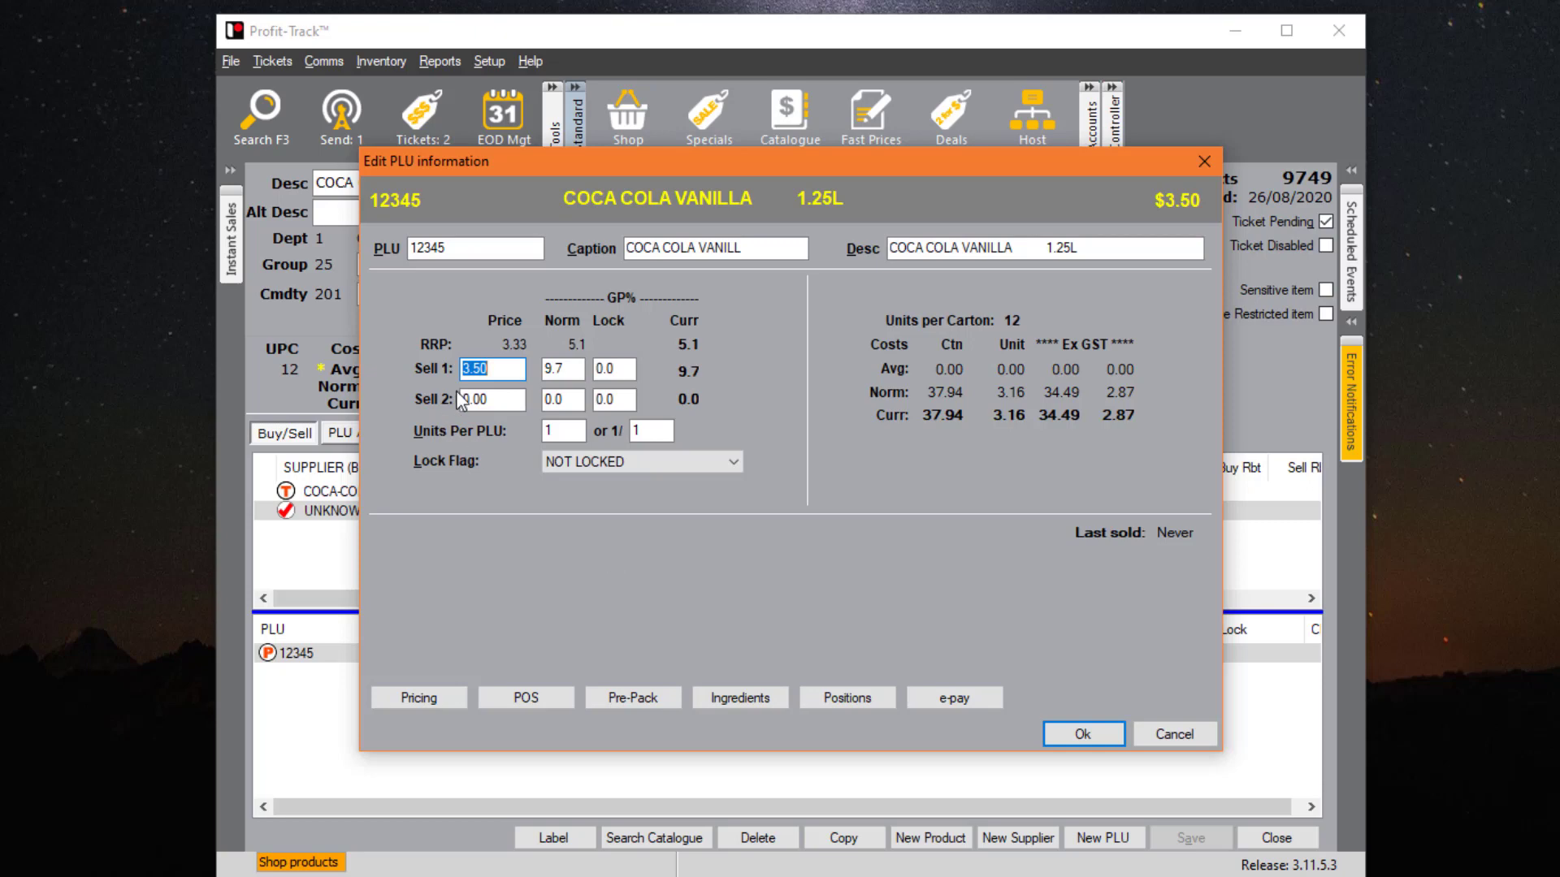
click(494, 369)
click(580, 464)
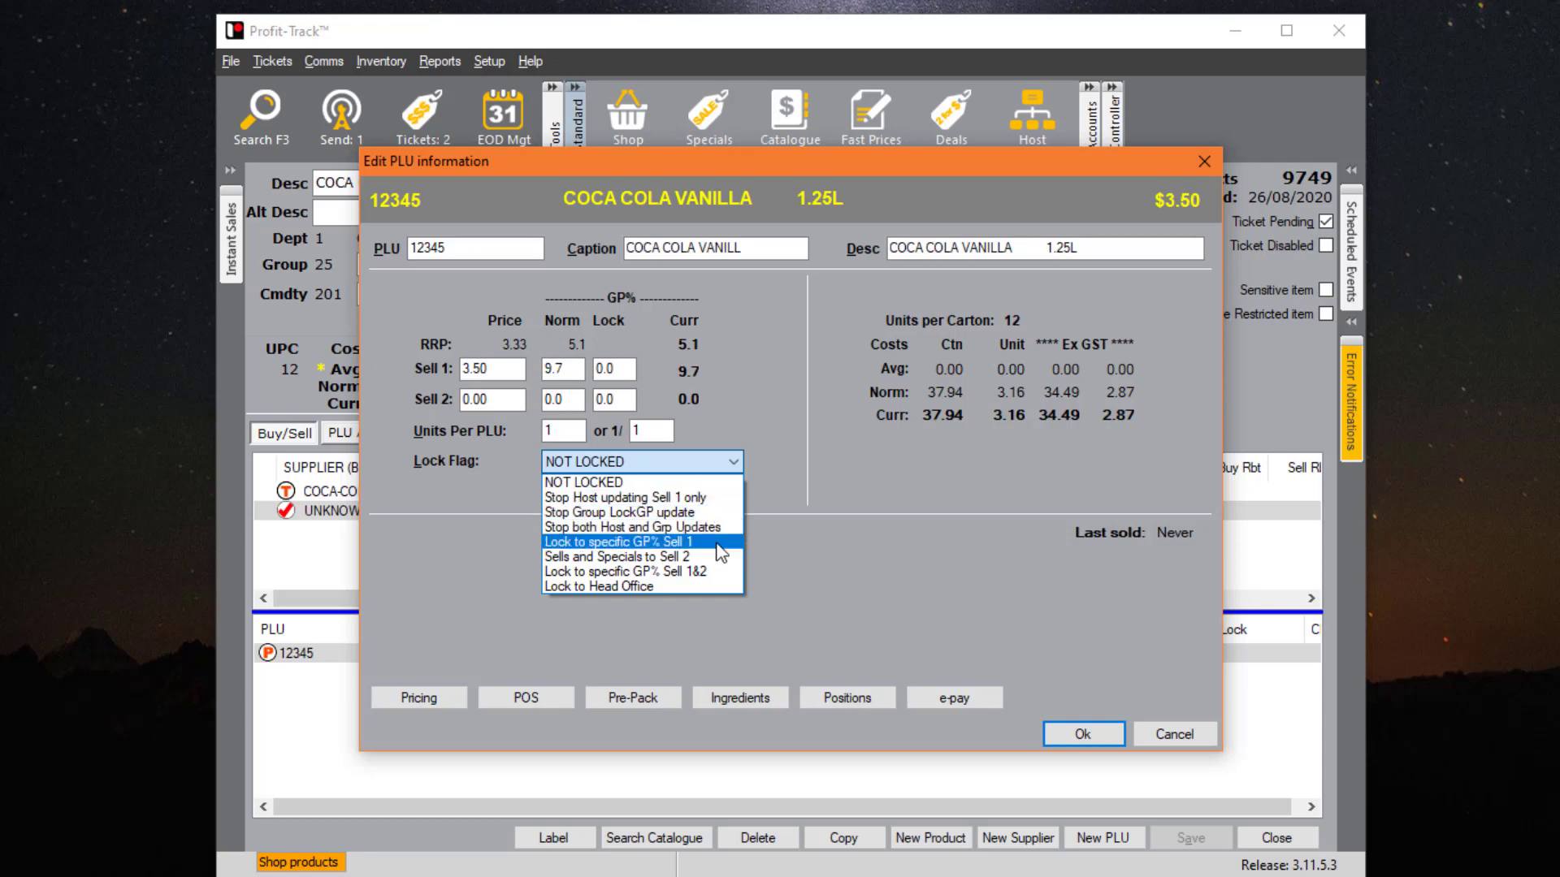
click(822, 558)
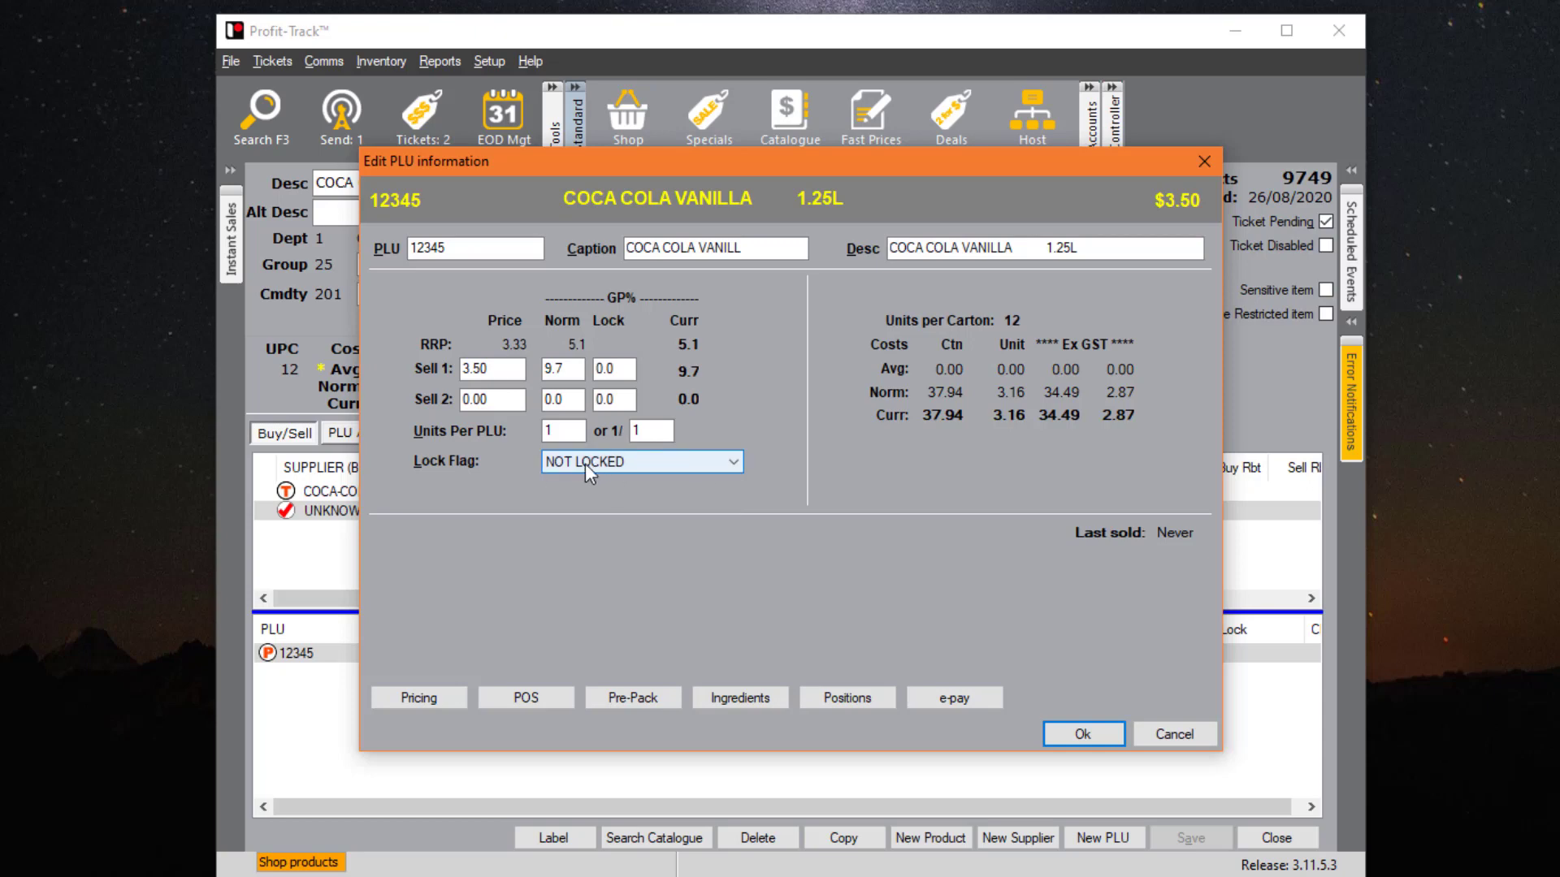
click(531, 701)
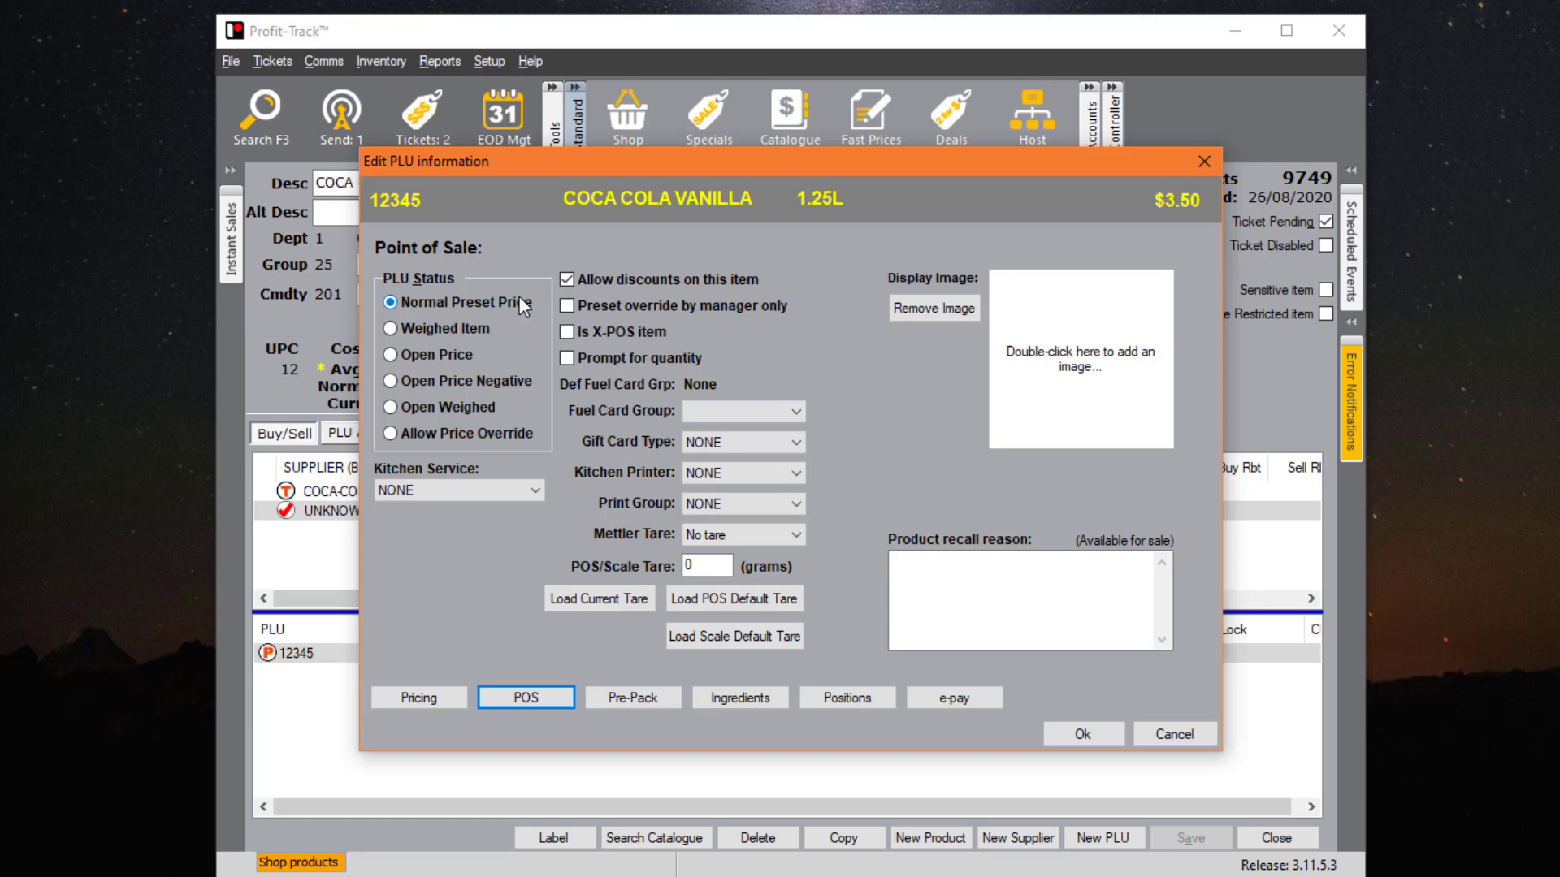
click(466, 327)
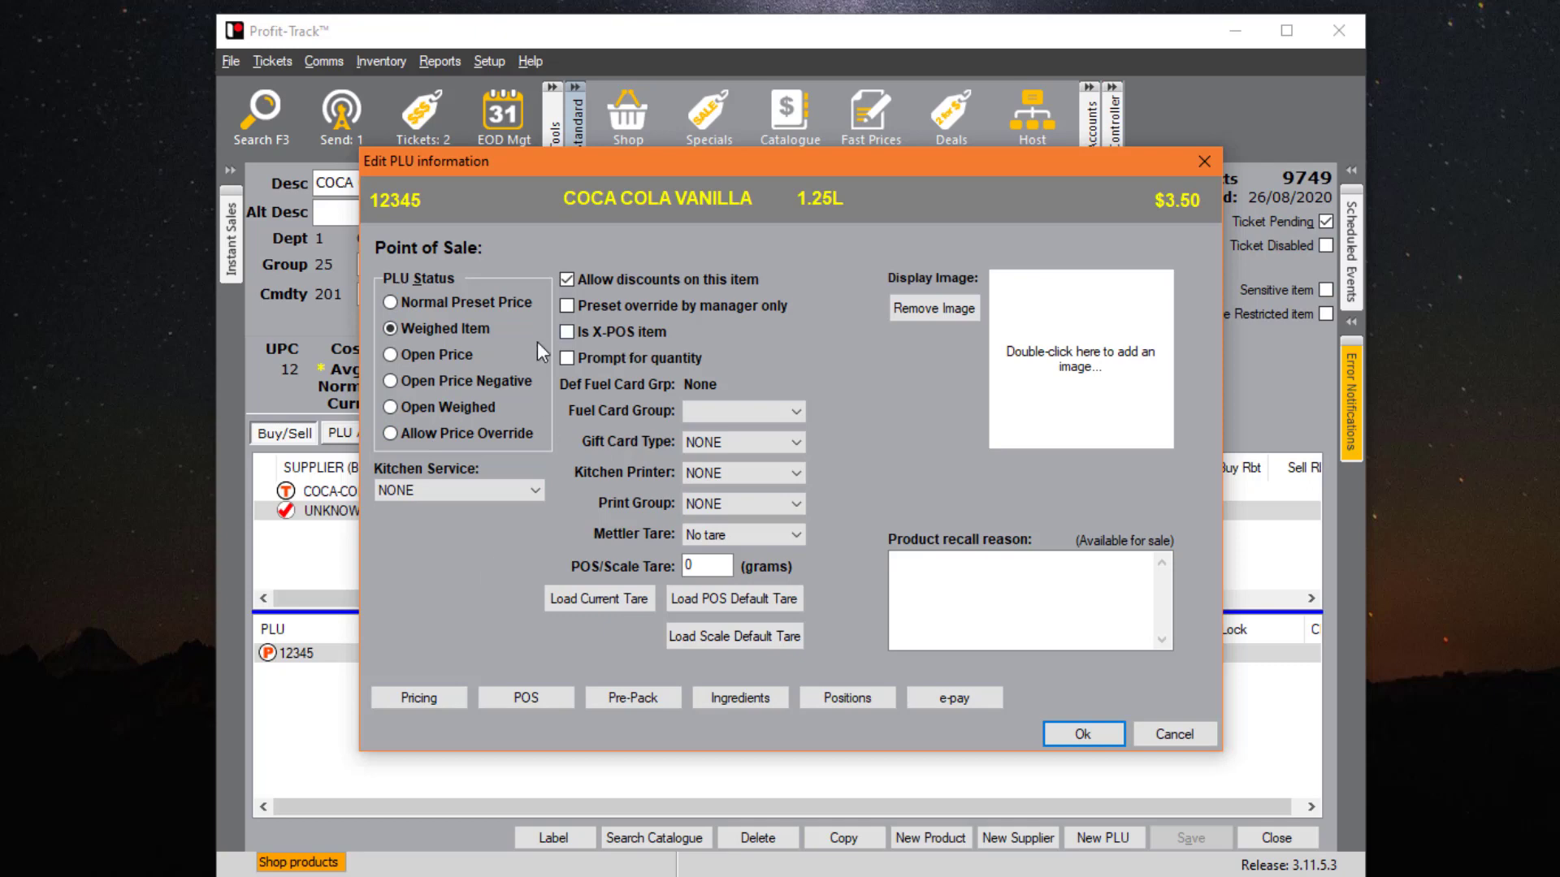
click(451, 362)
click(466, 408)
click(528, 433)
click(475, 304)
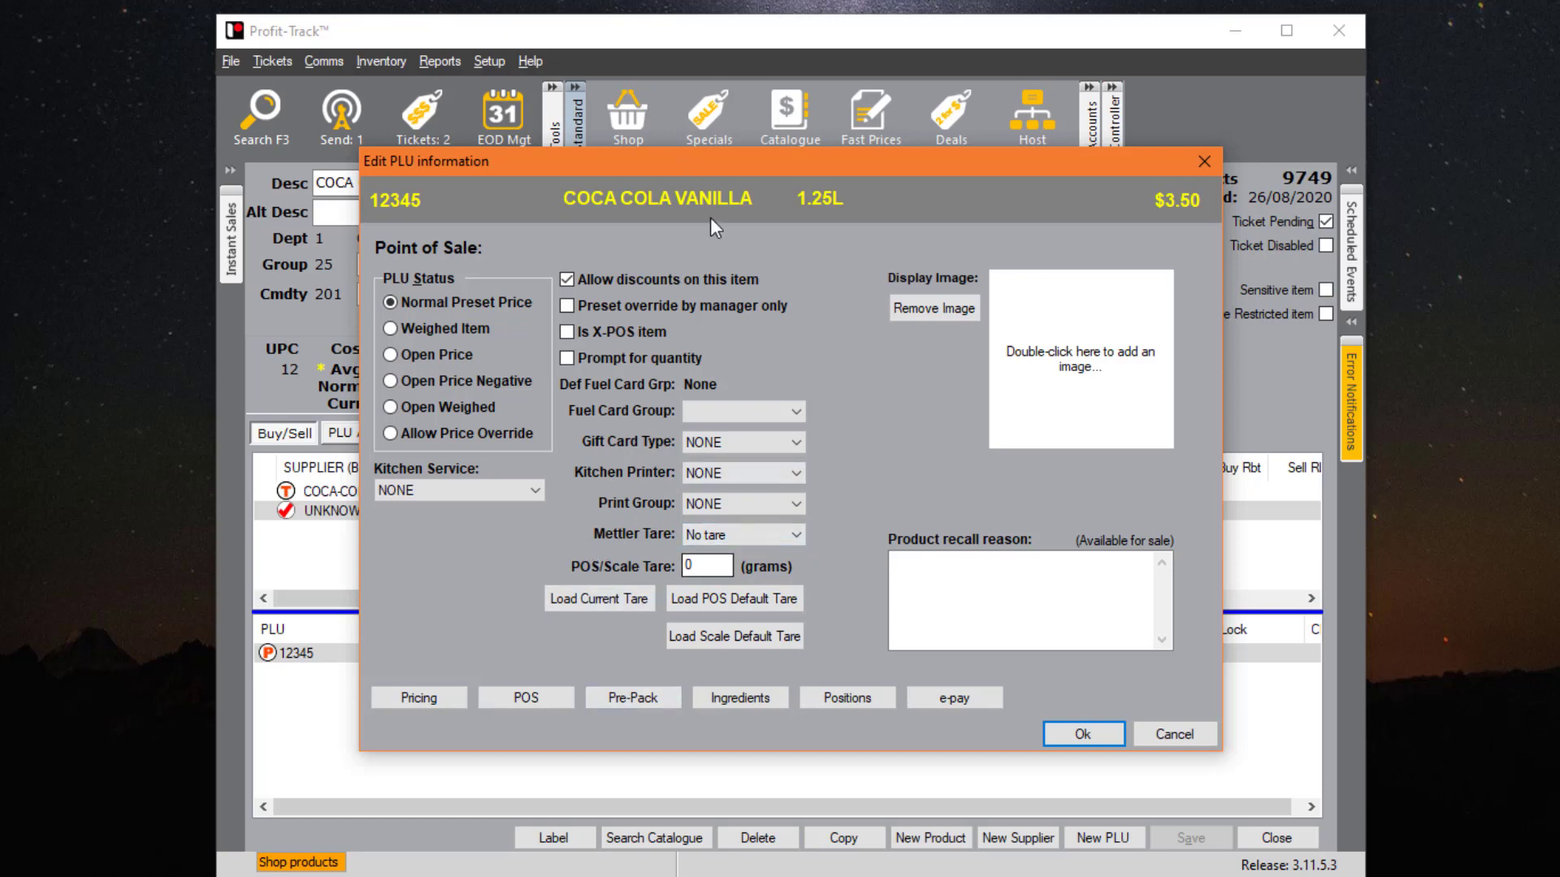
- Switch the COCA COLA VANILLA 1.25L PLU editor to its Pre-Pack page
click(655, 699)
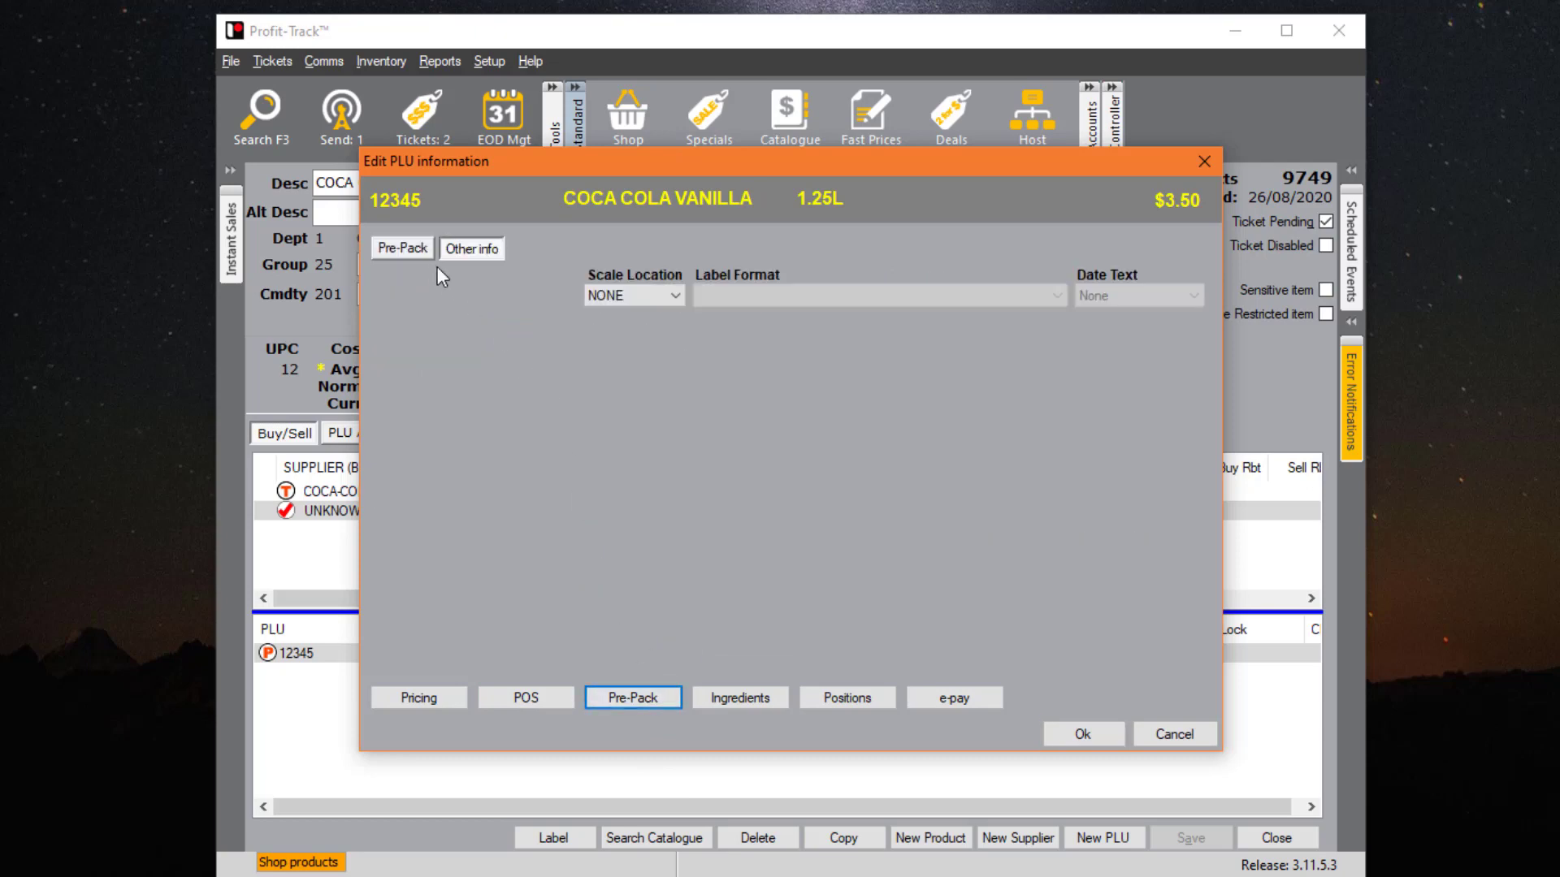
- Set scale location to LABELS with the 60 x 80 Dual label format
click(676, 292)
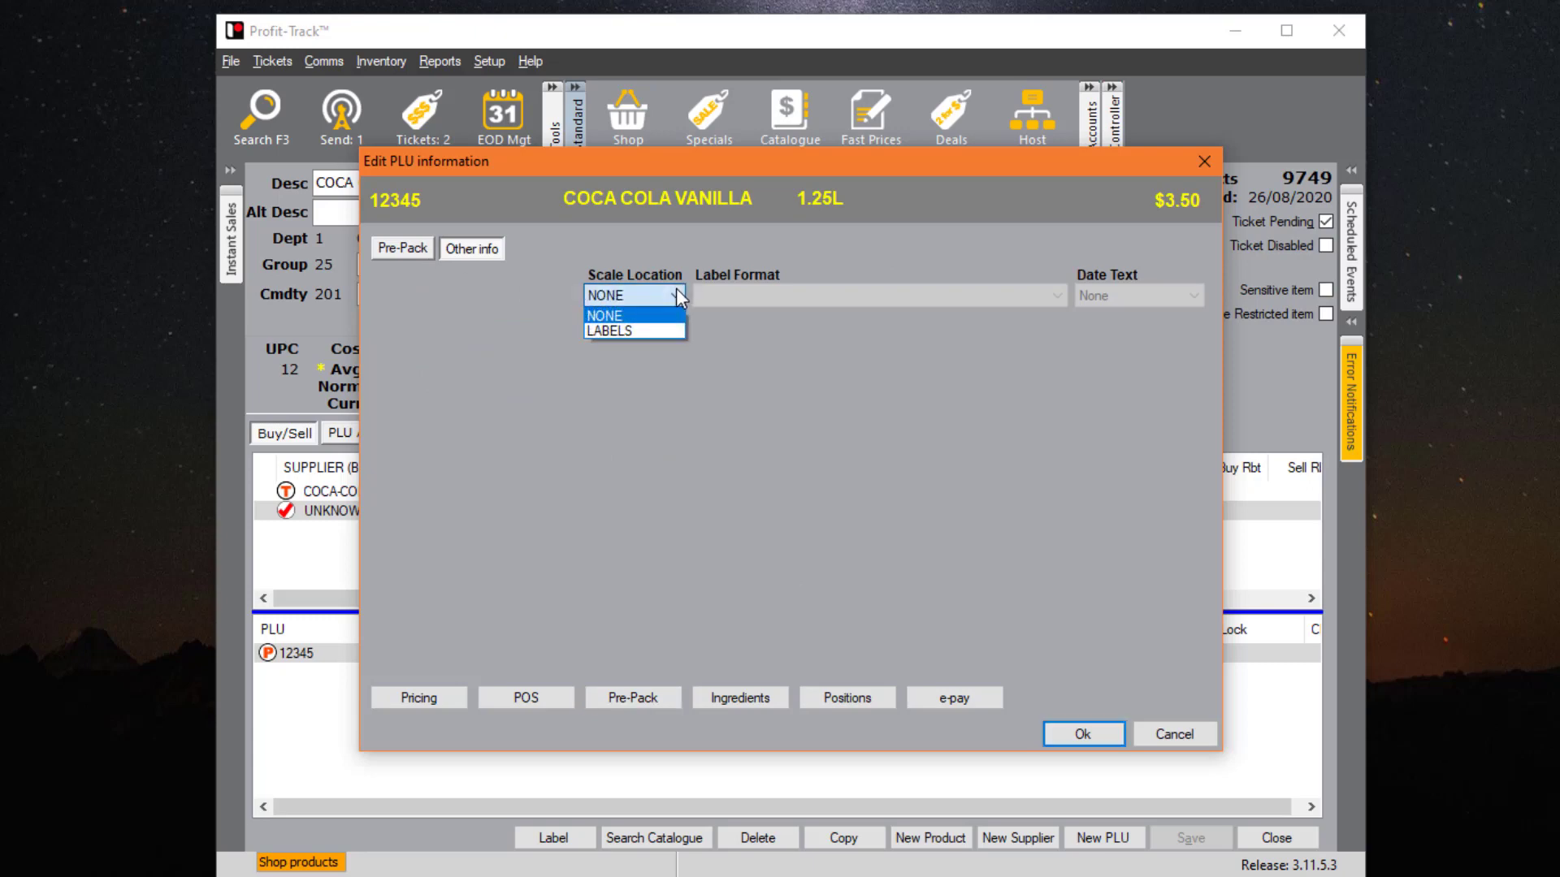
click(656, 329)
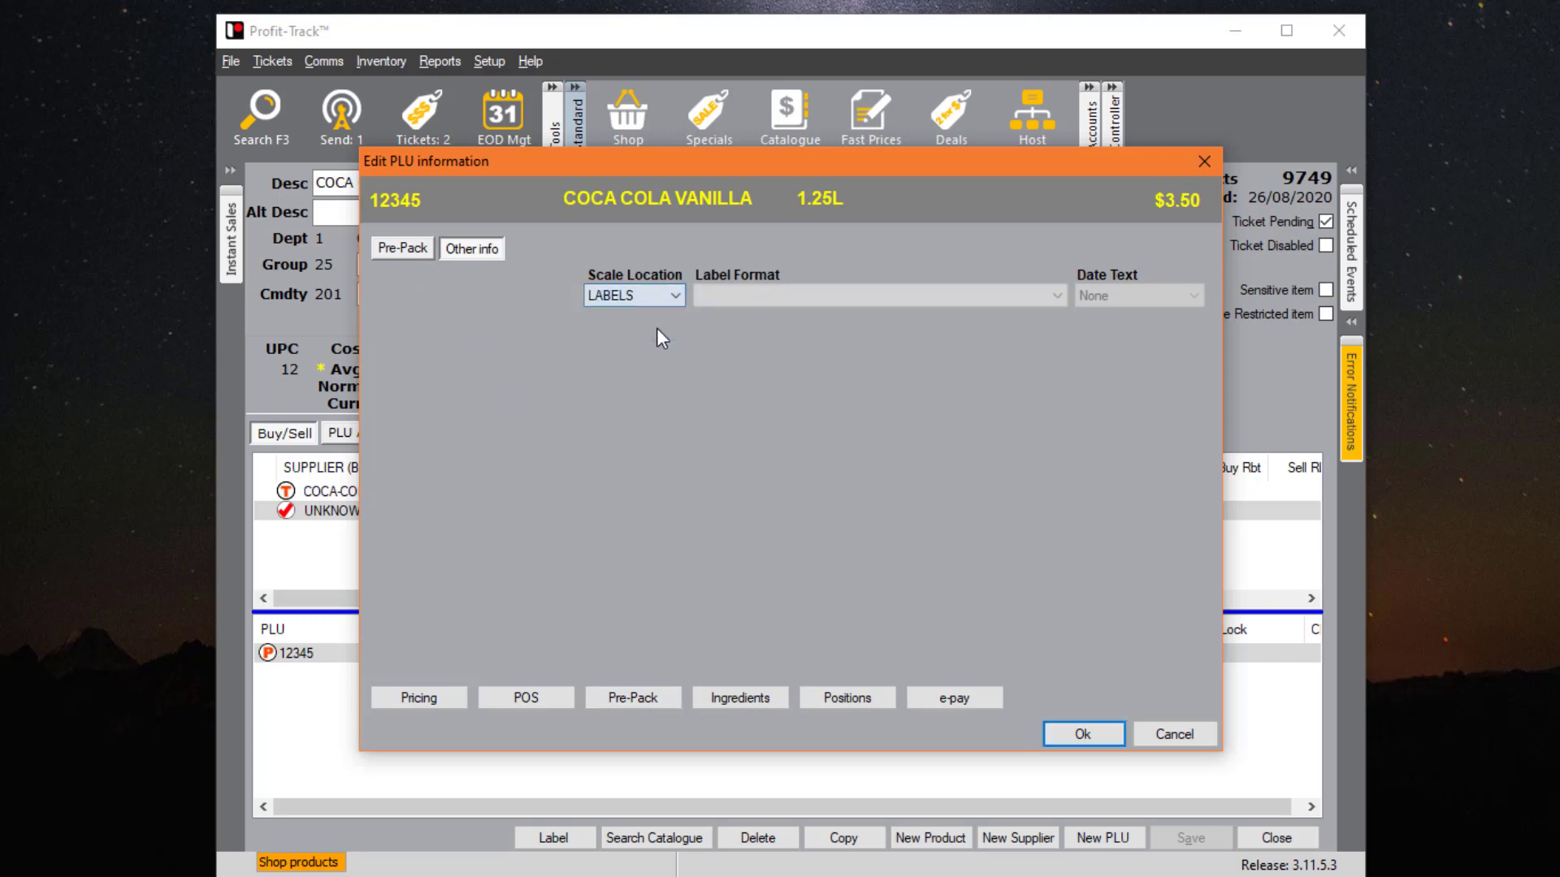
click(809, 297)
click(806, 331)
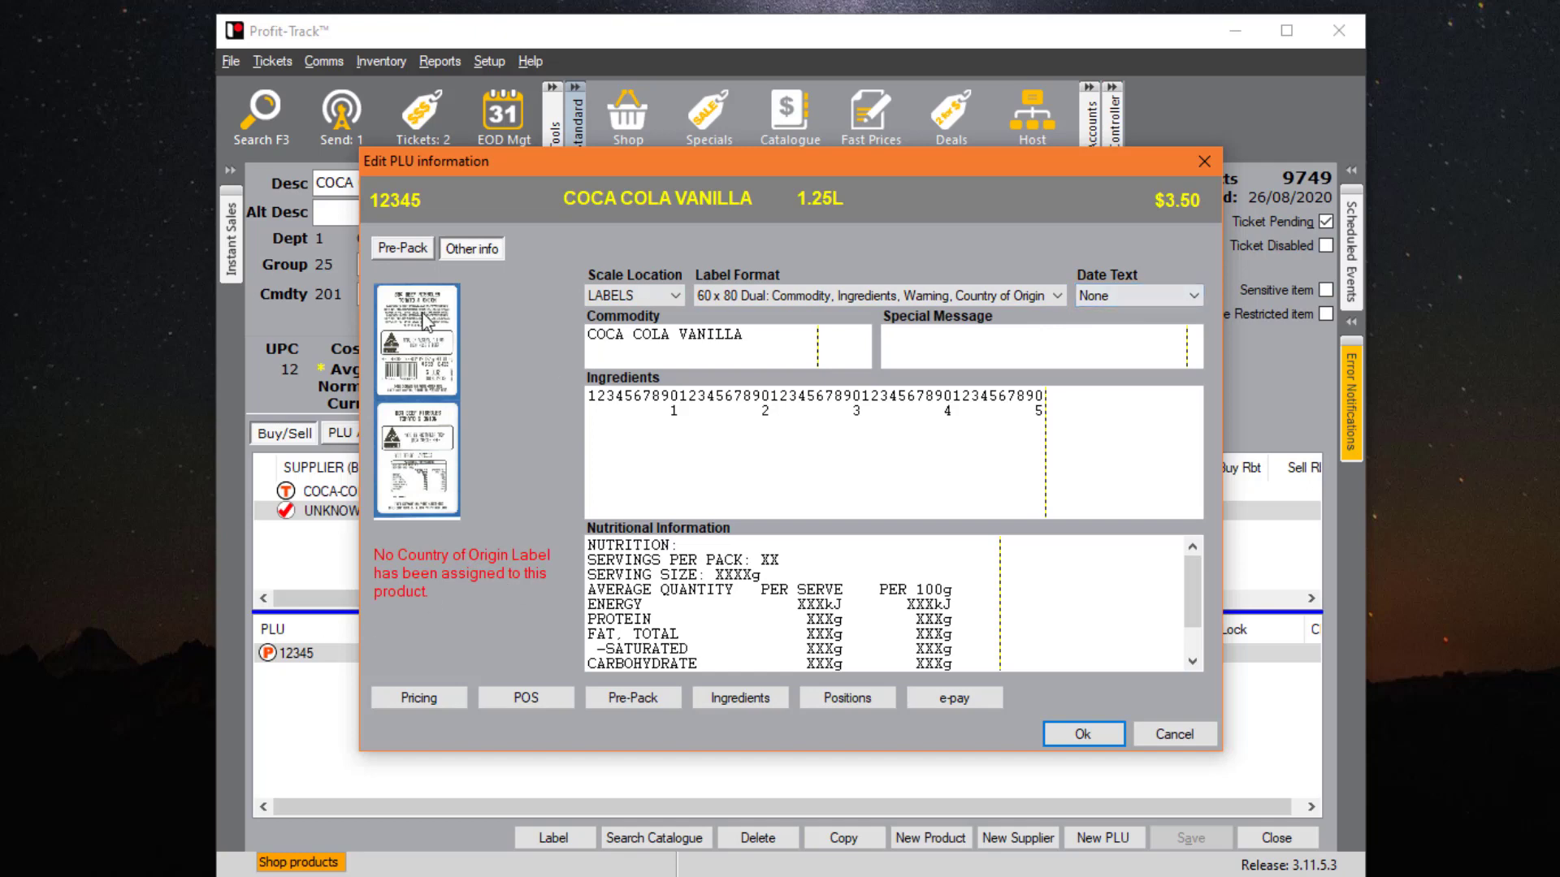
- Review the pre-pack label details, reset scale location to NONE, and show Ingredients
click(407, 250)
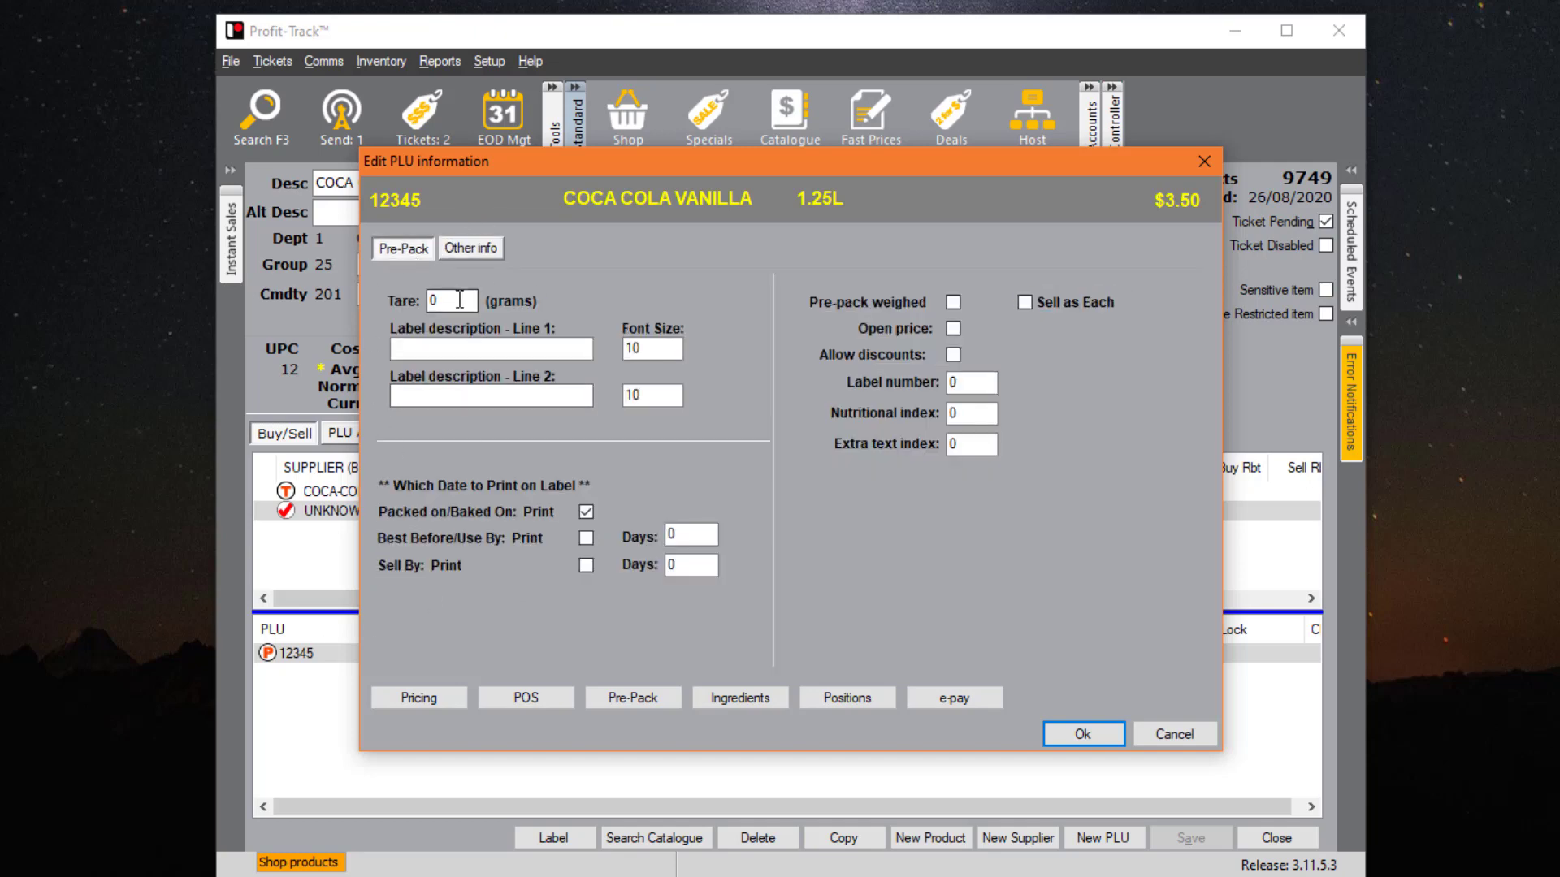
click(482, 350)
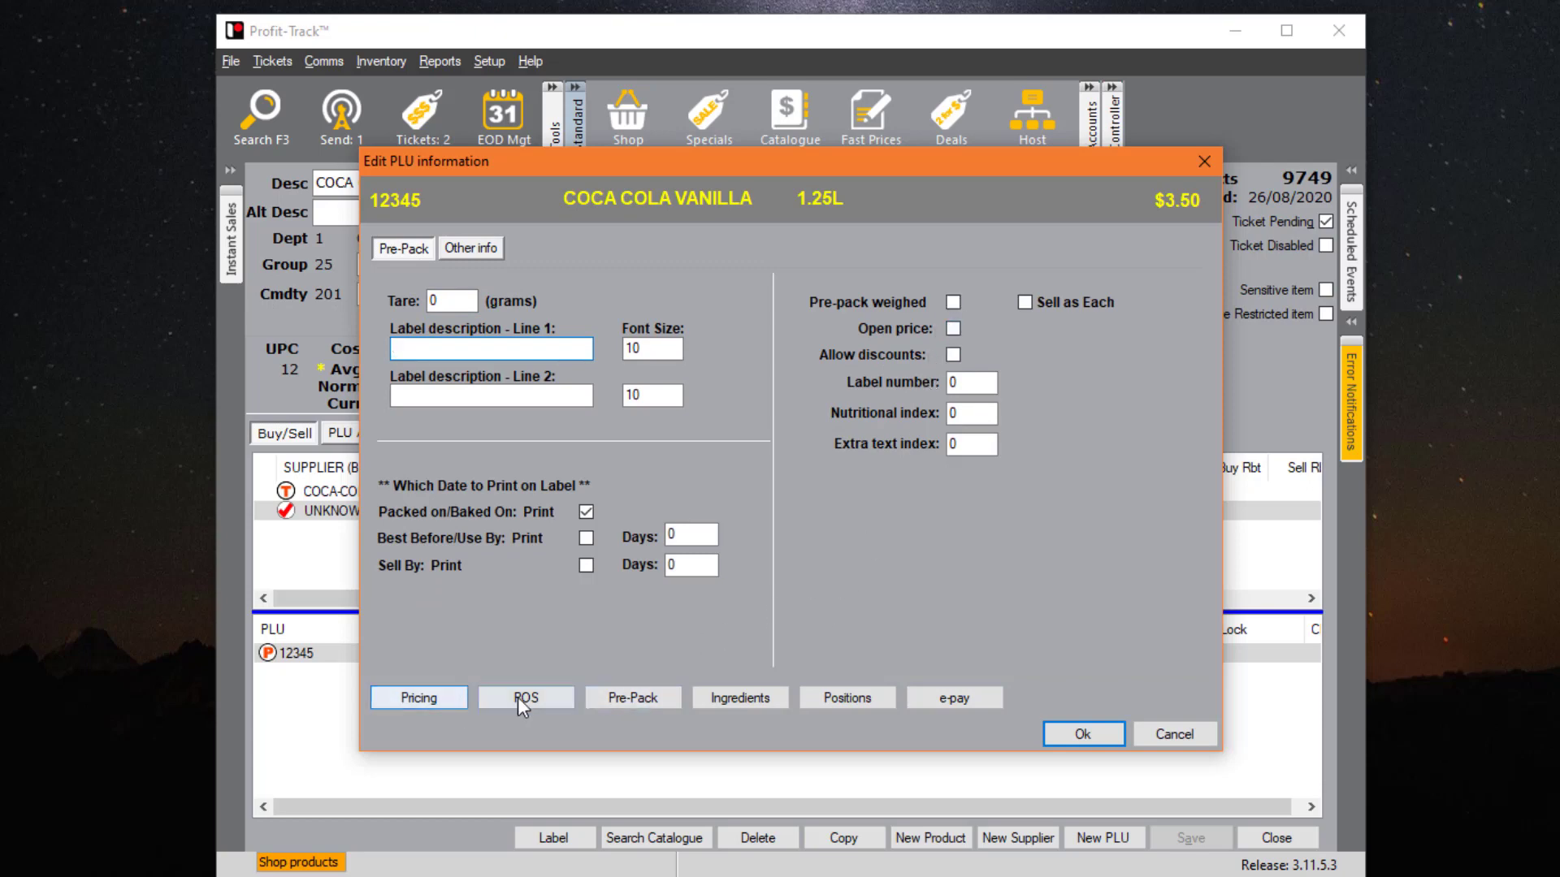
click(639, 700)
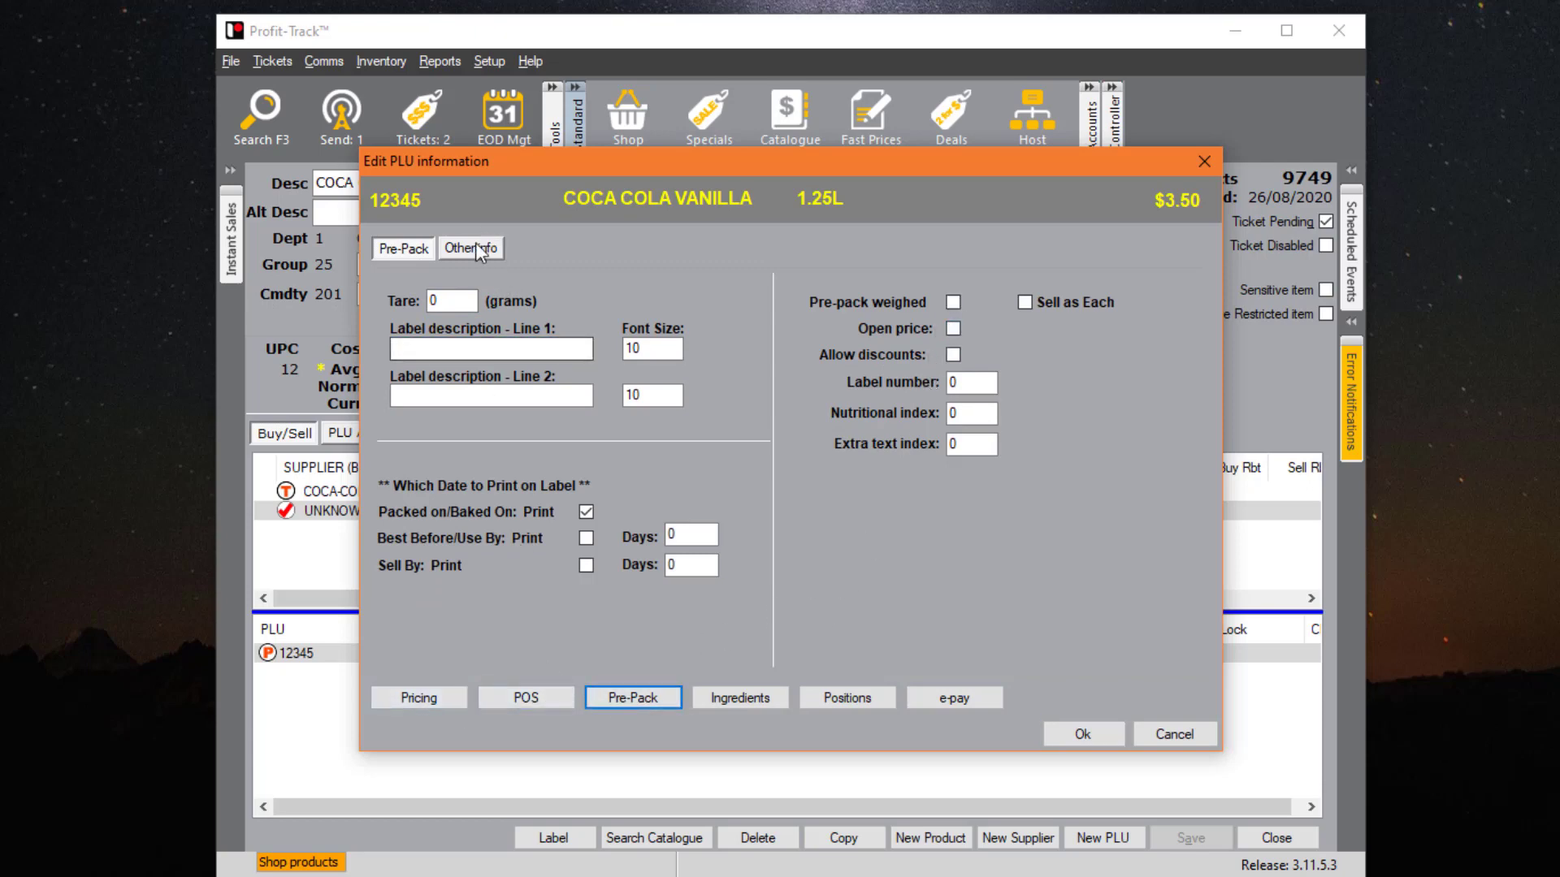
click(473, 247)
click(633, 295)
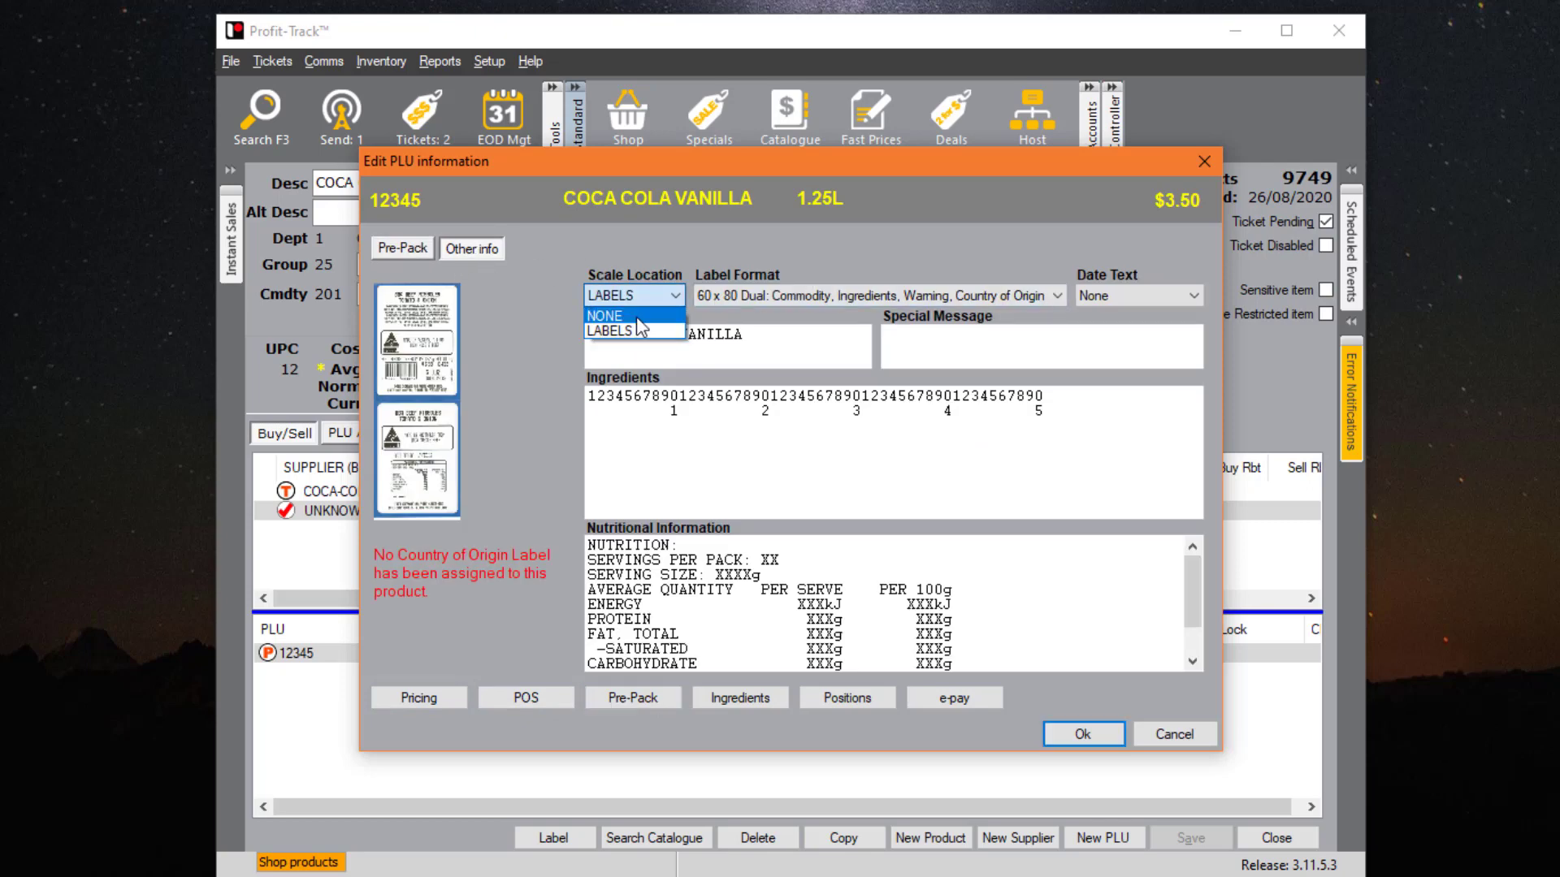
click(636, 315)
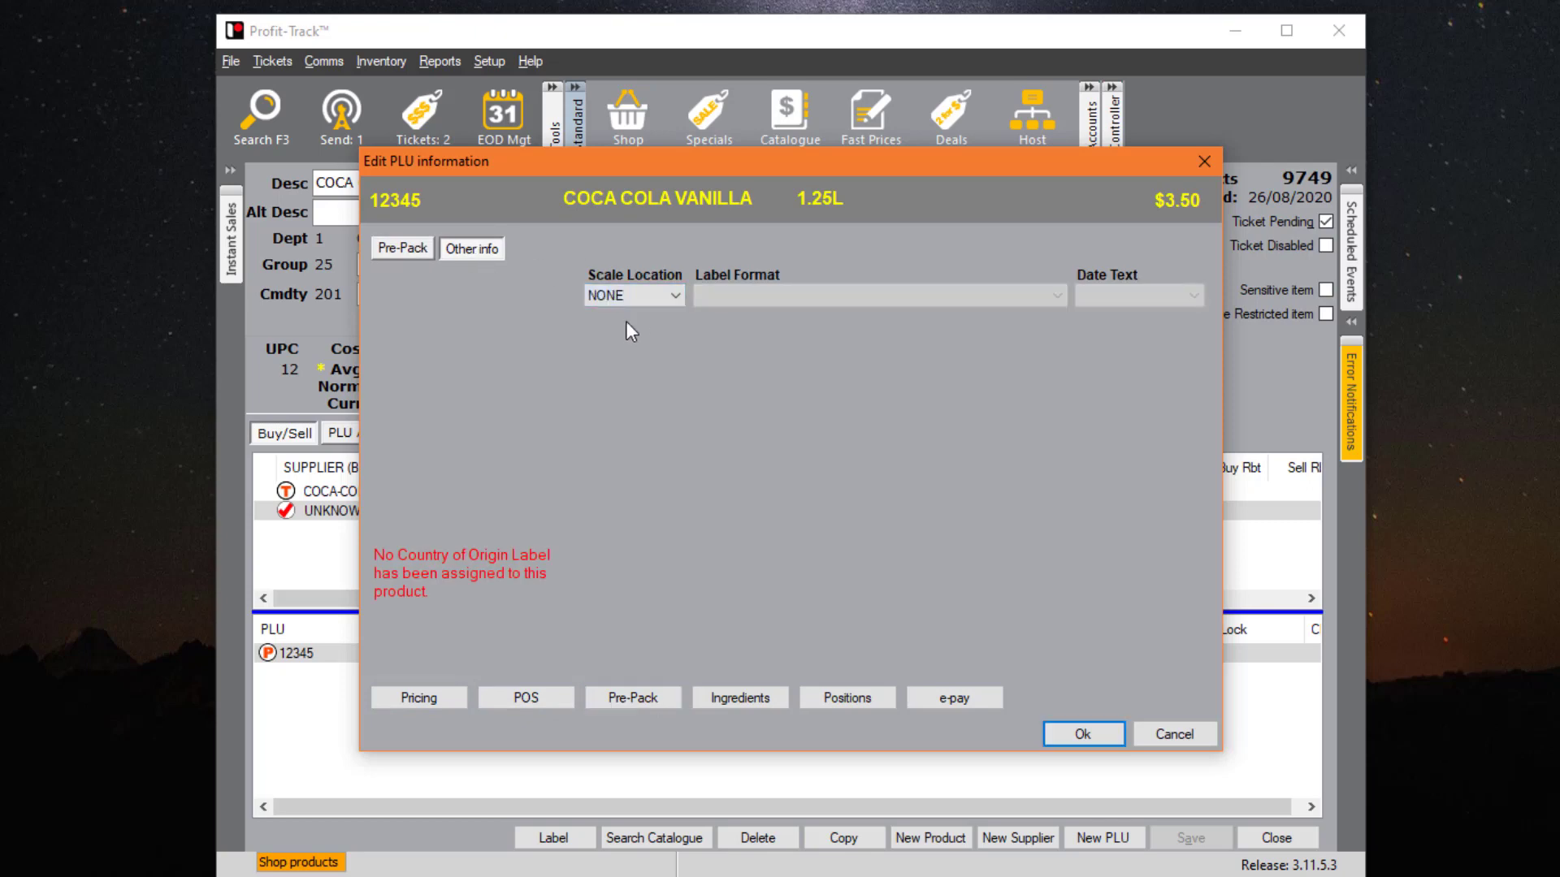
click(747, 692)
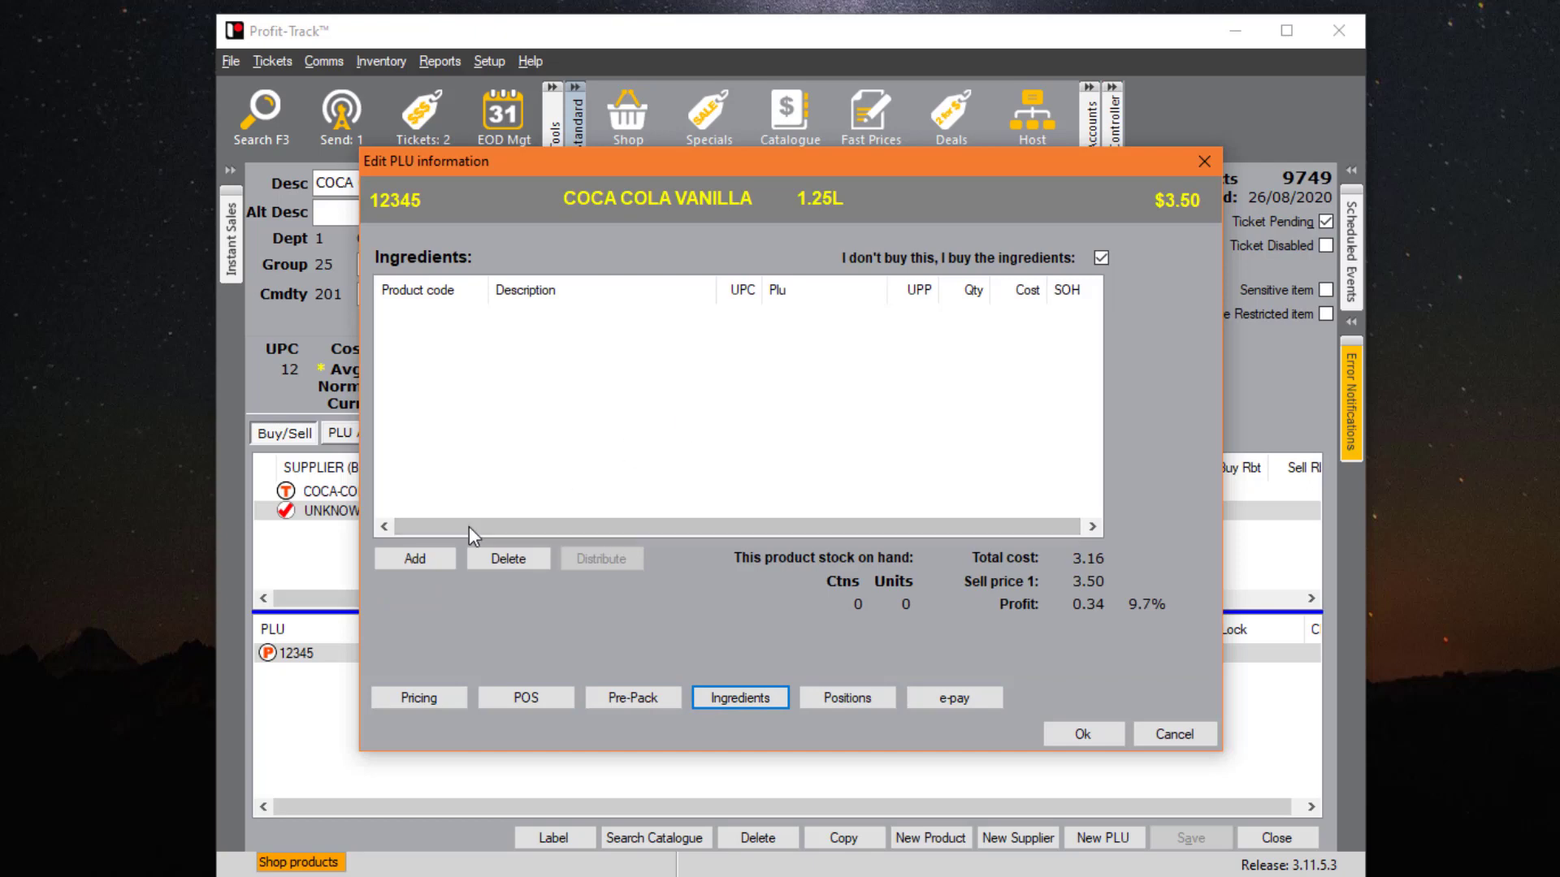
- Cancel an ingredient search and untick 'I don't buy this, I buy the ingredients'
click(411, 558)
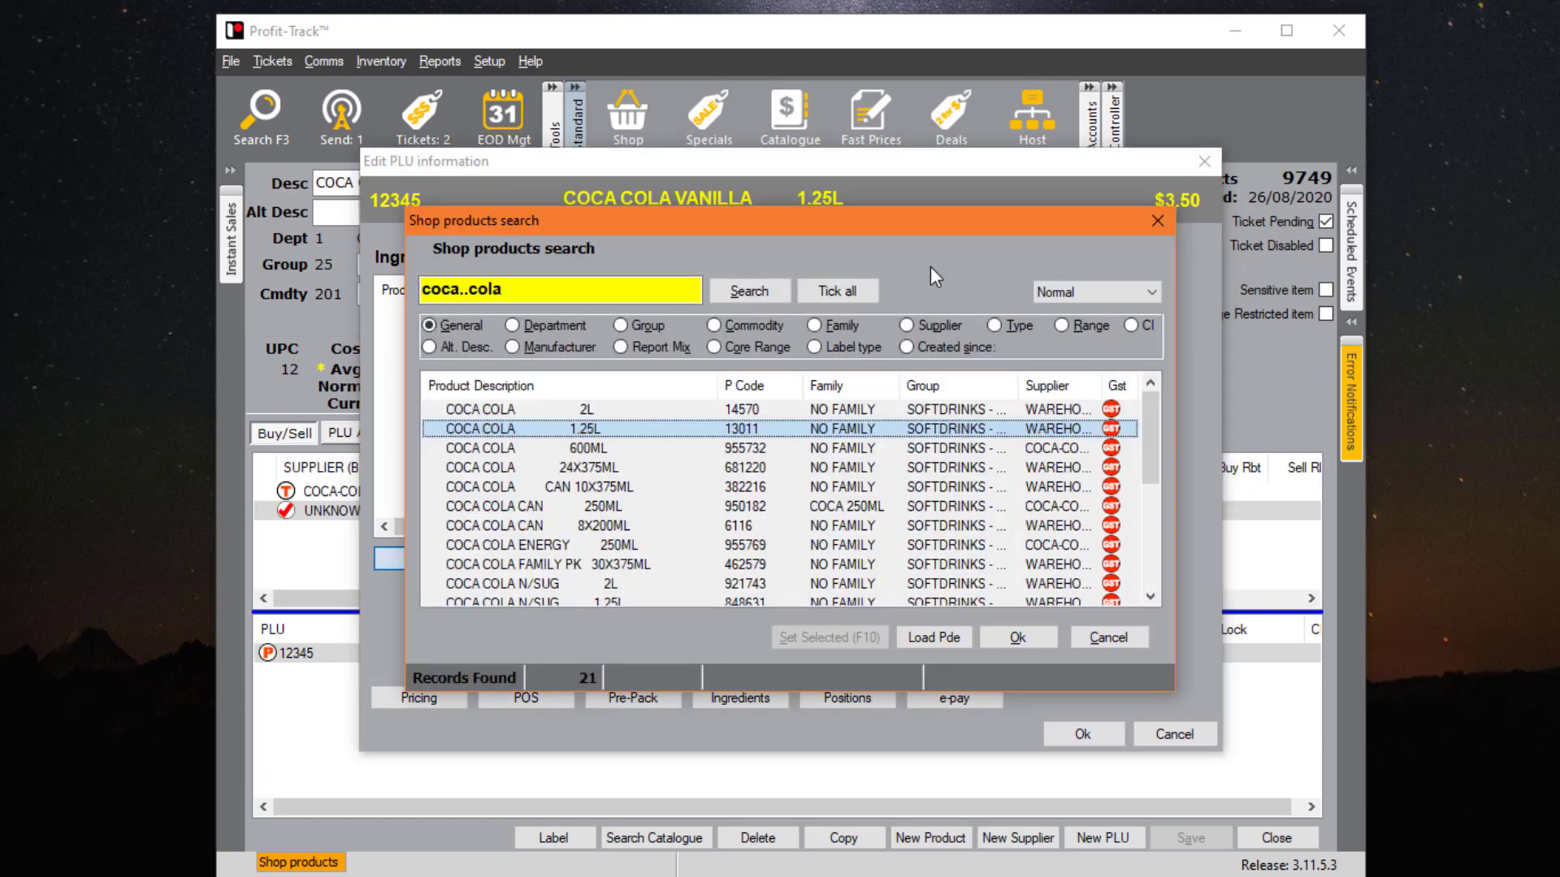
drag(1103, 223, 1073, 469)
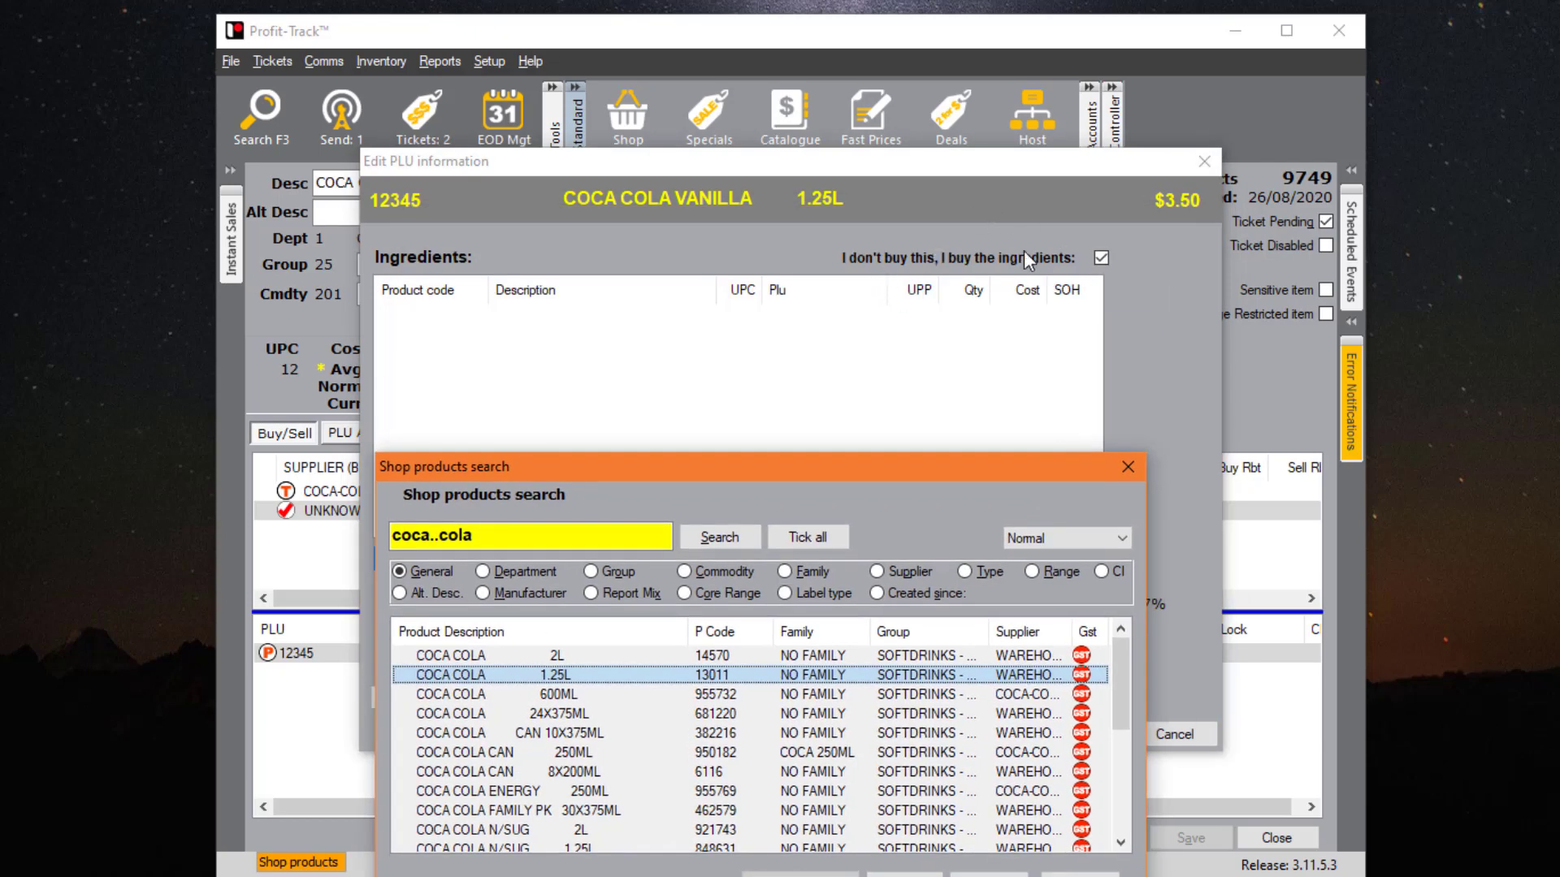
click(1128, 468)
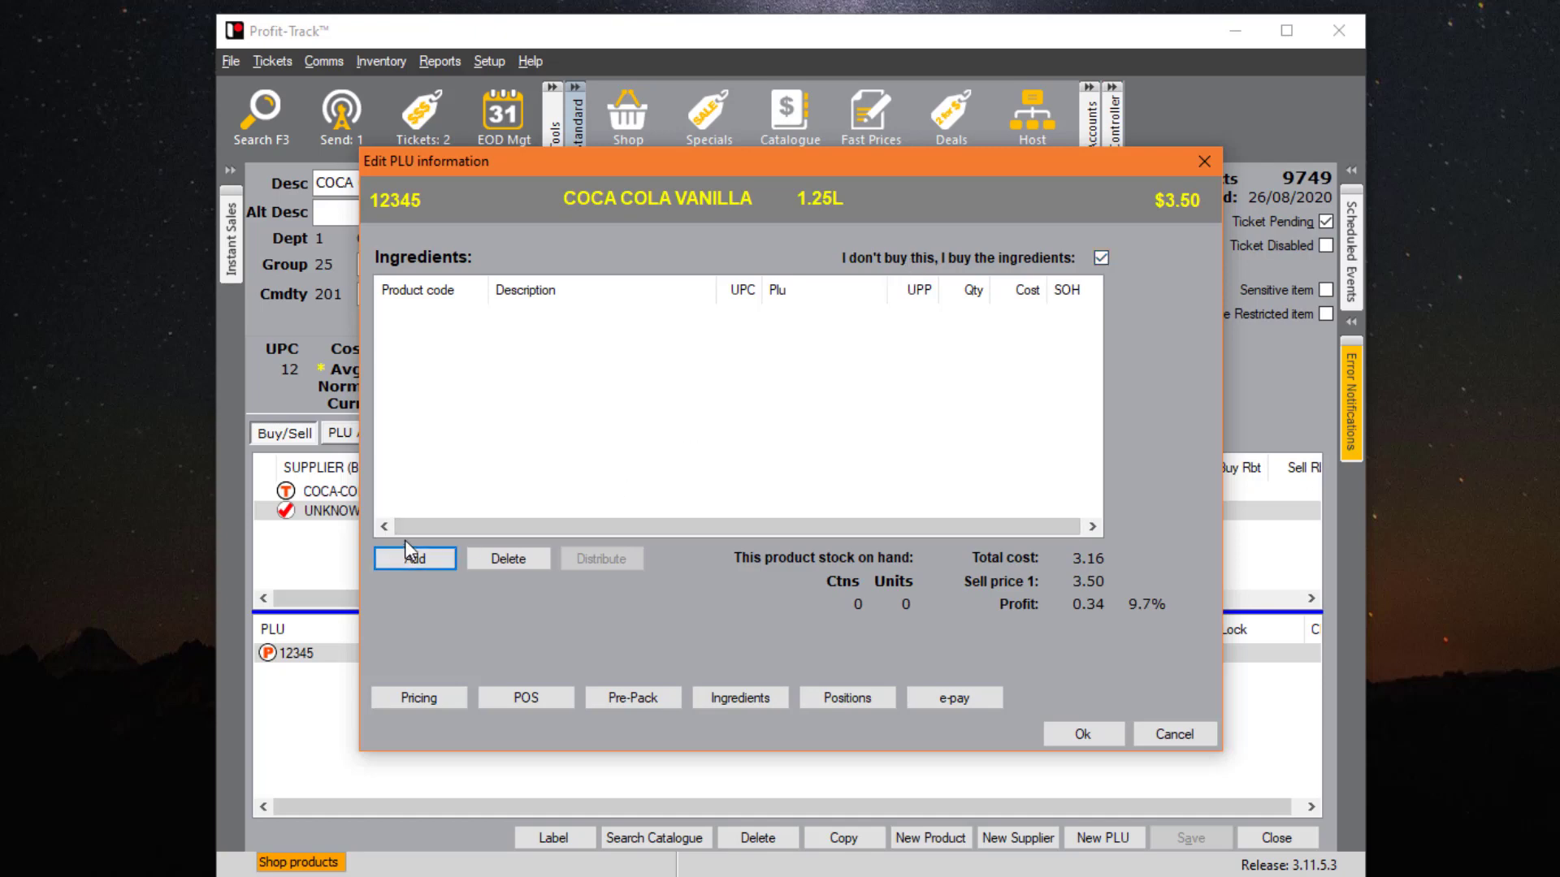
click(1101, 257)
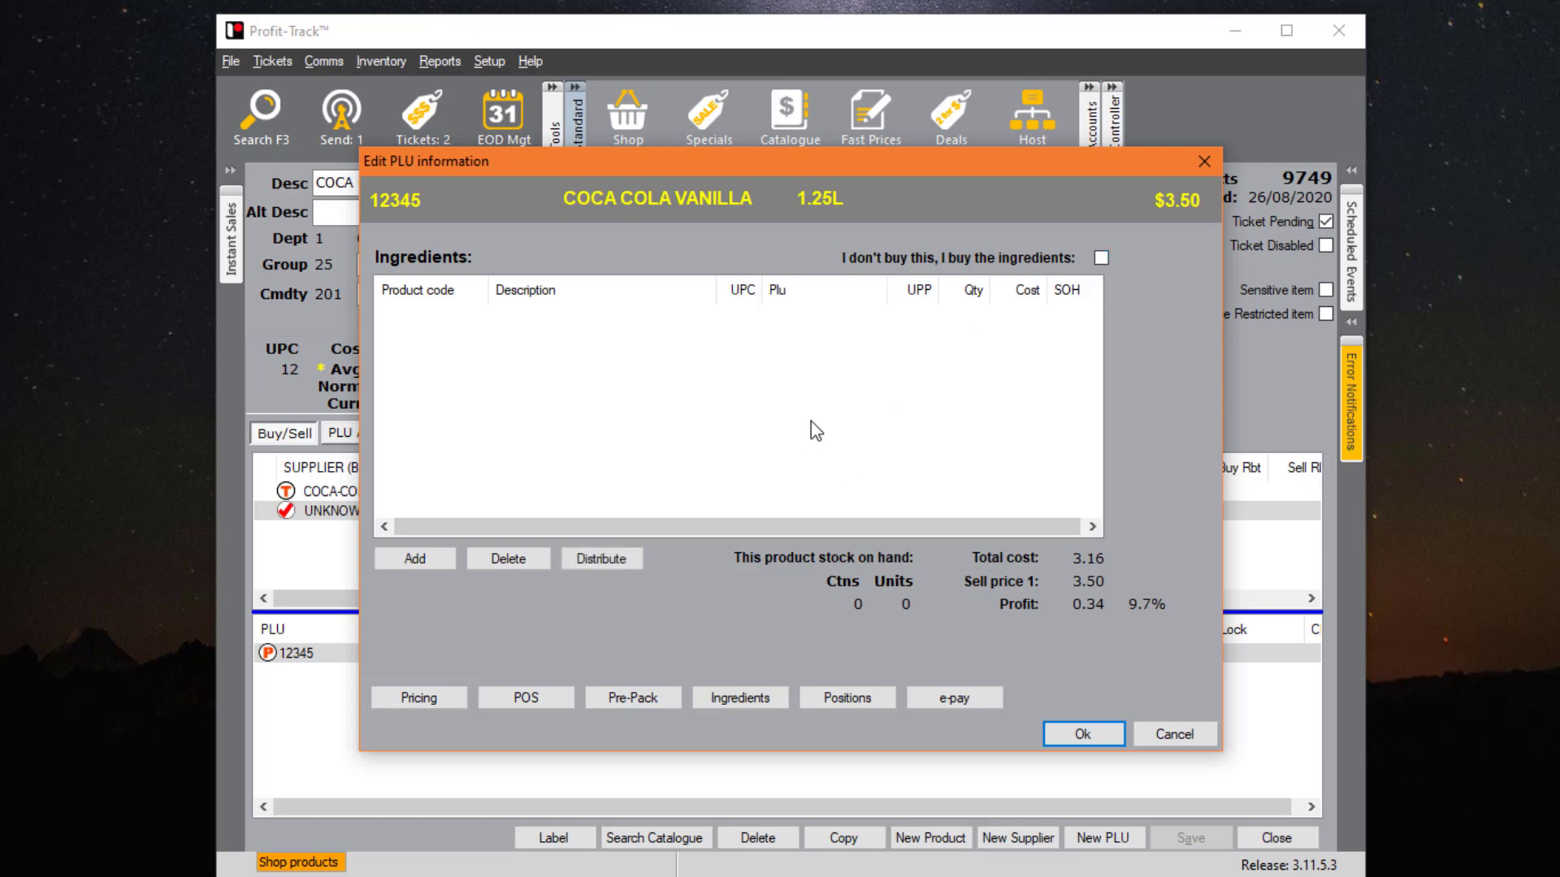
- Search ingredients for 'cheese..', cancel without adding any, and show the Positions page
click(424, 557)
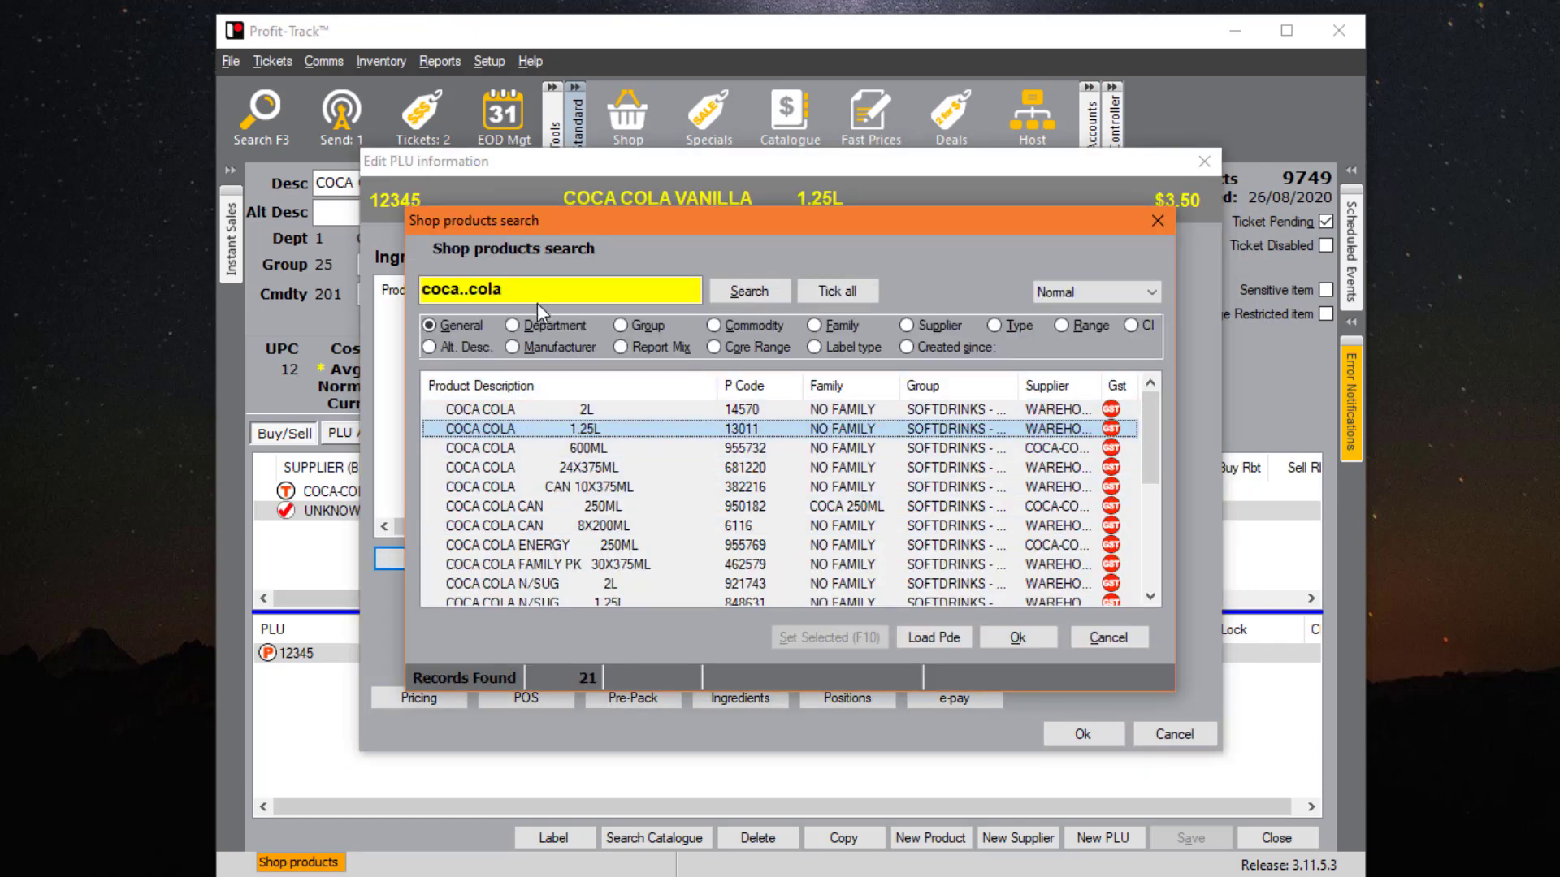
drag(552, 291, 167, 262)
text(cheese..)
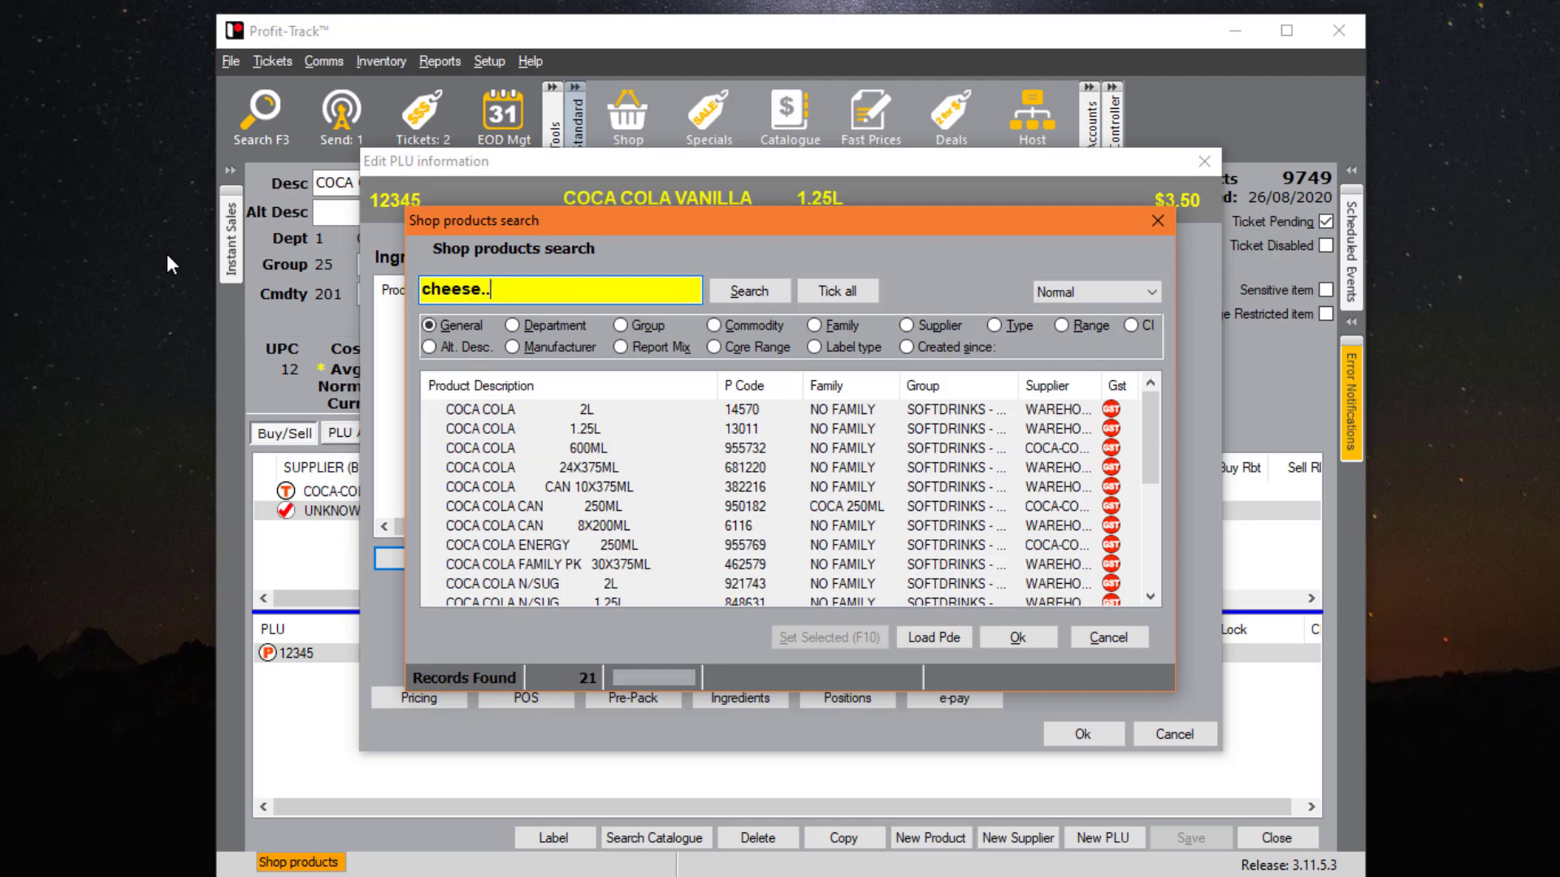
key(Return)
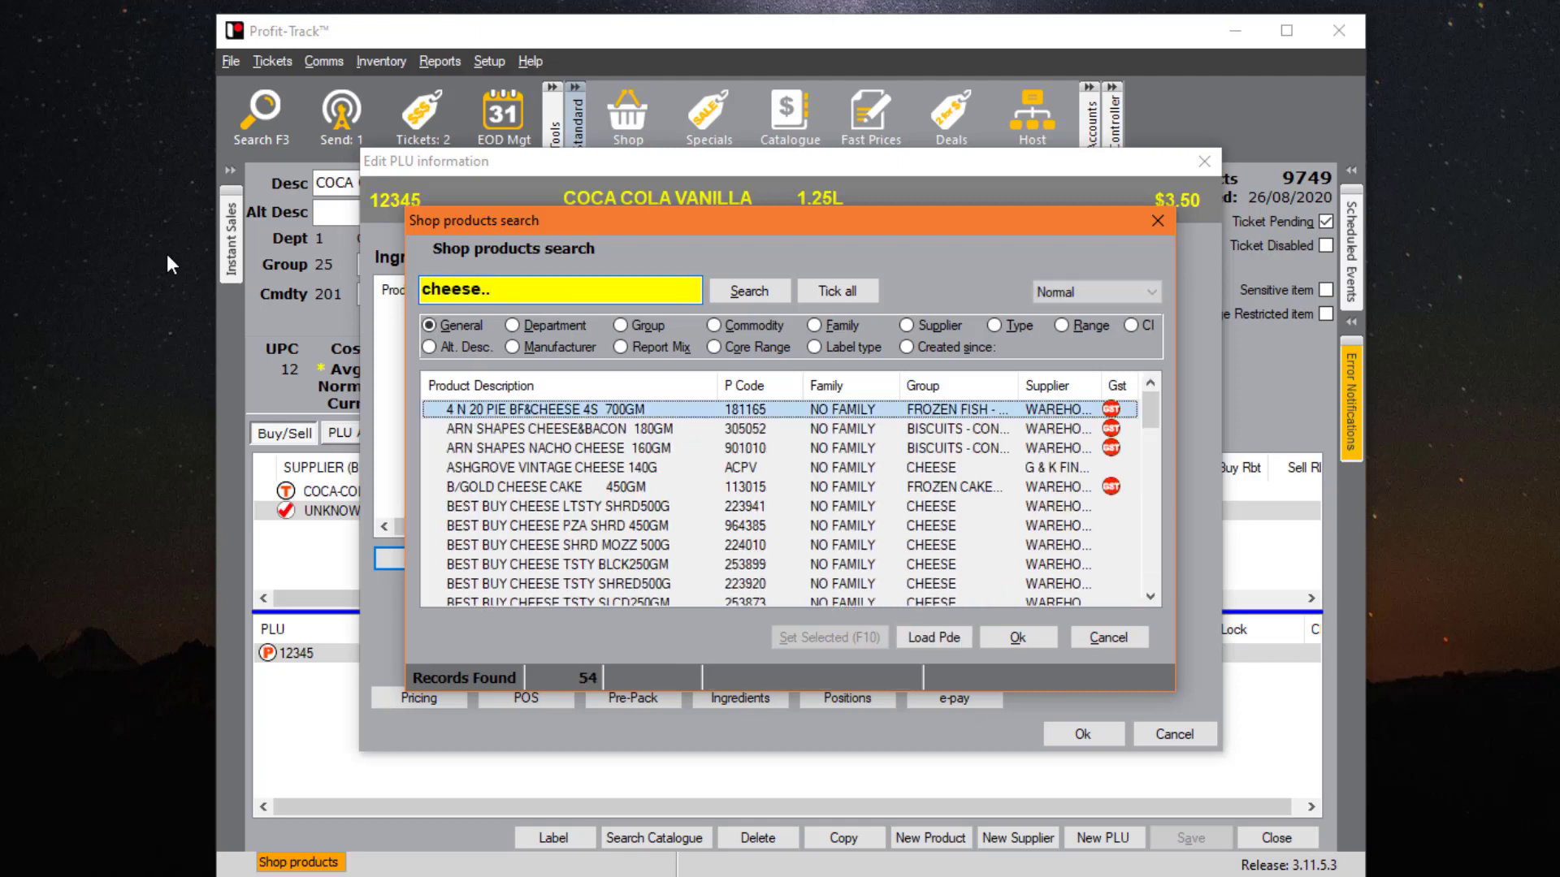
scroll(666, 524, down, 10)
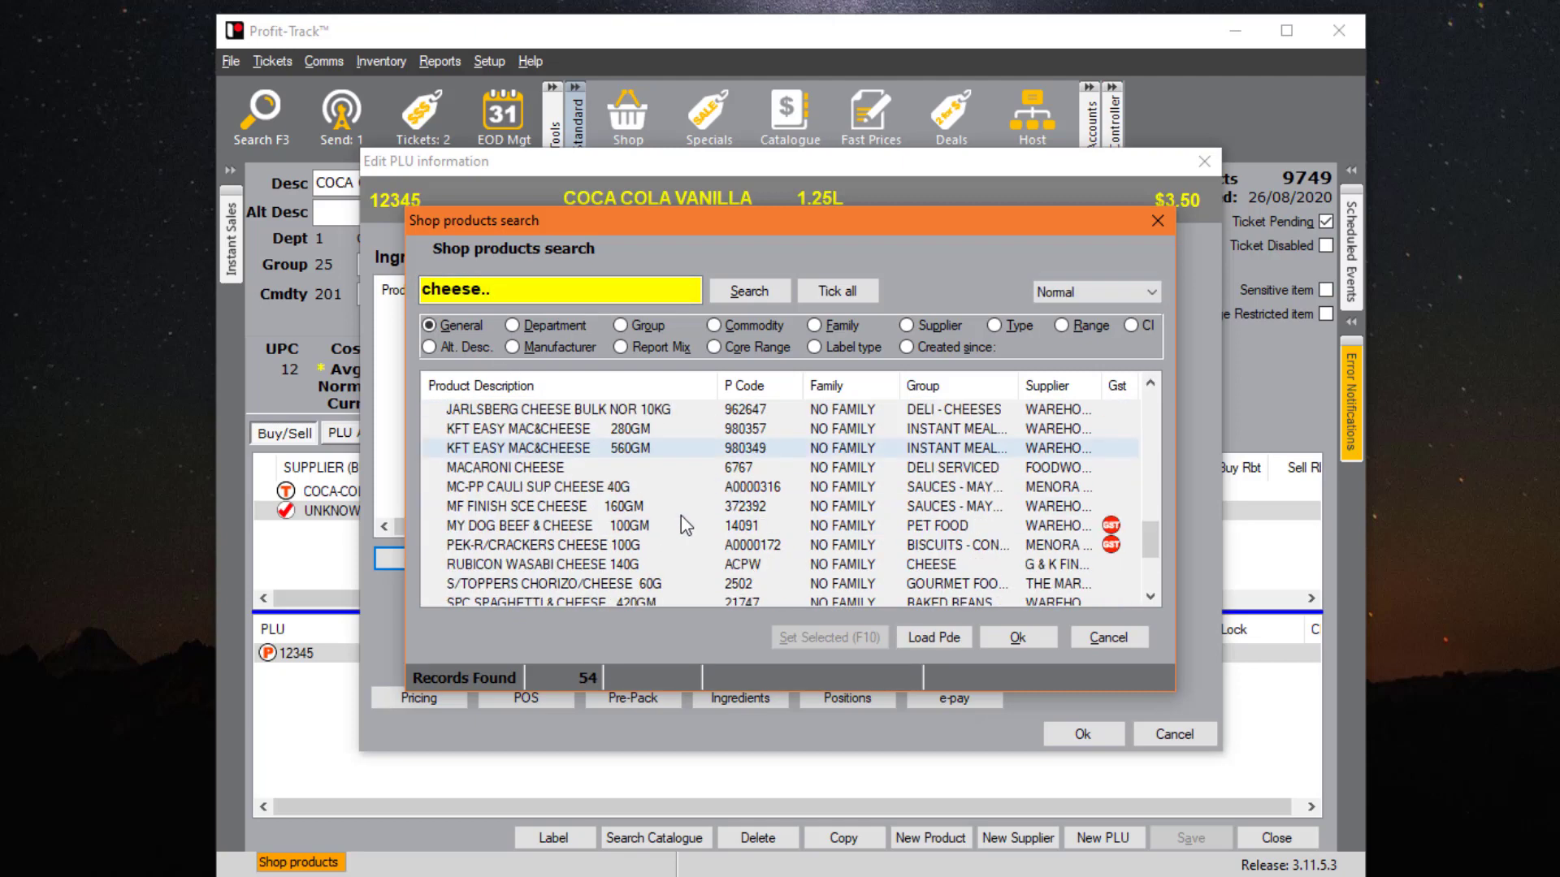
scroll(680, 515, up, 5)
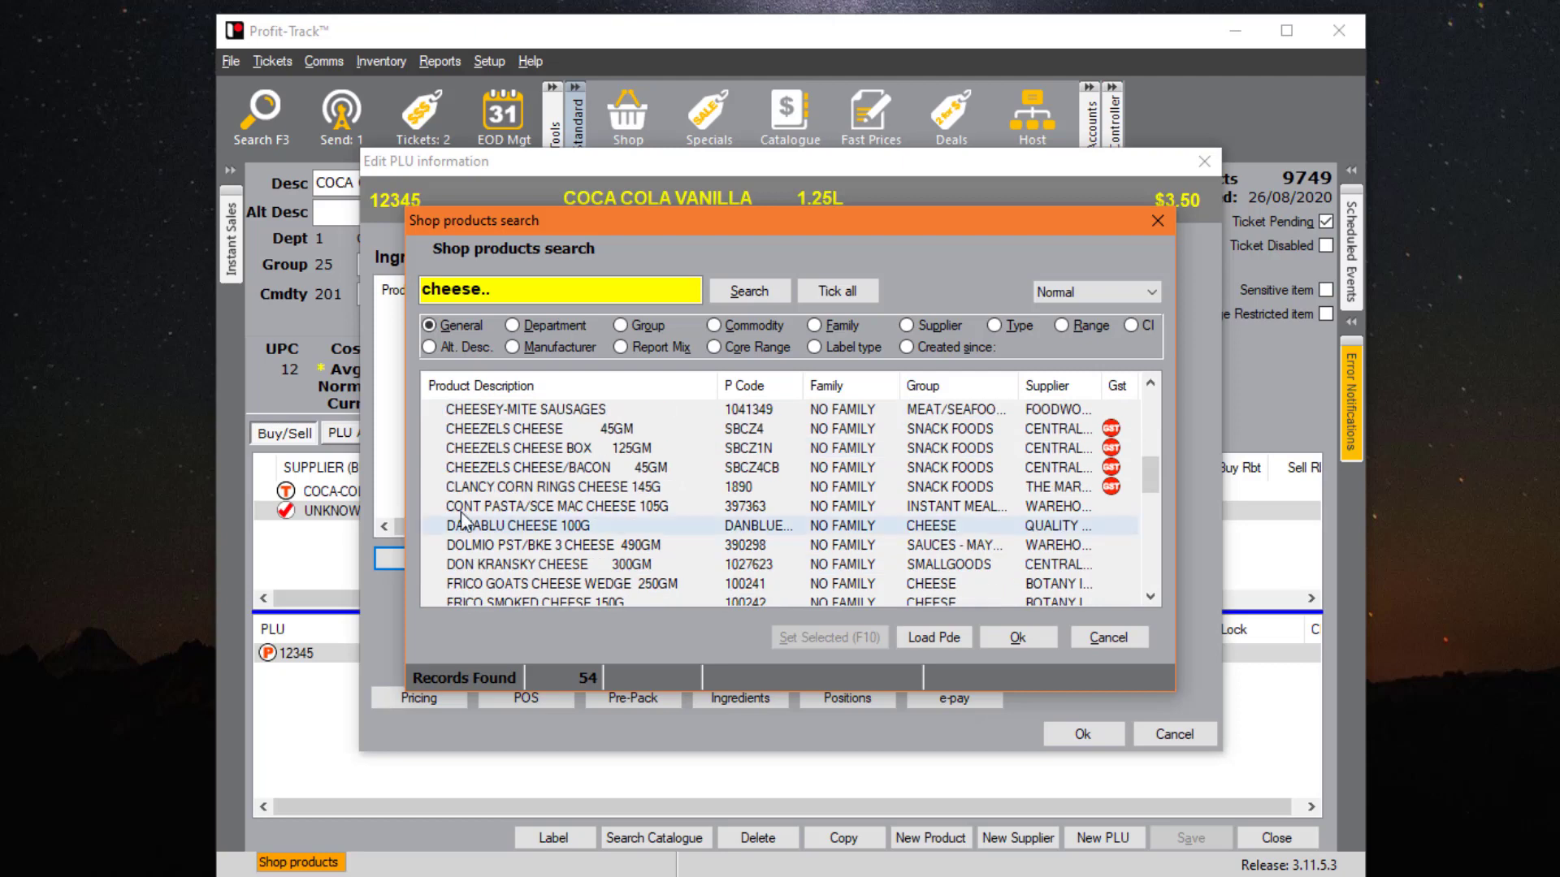
click(1104, 638)
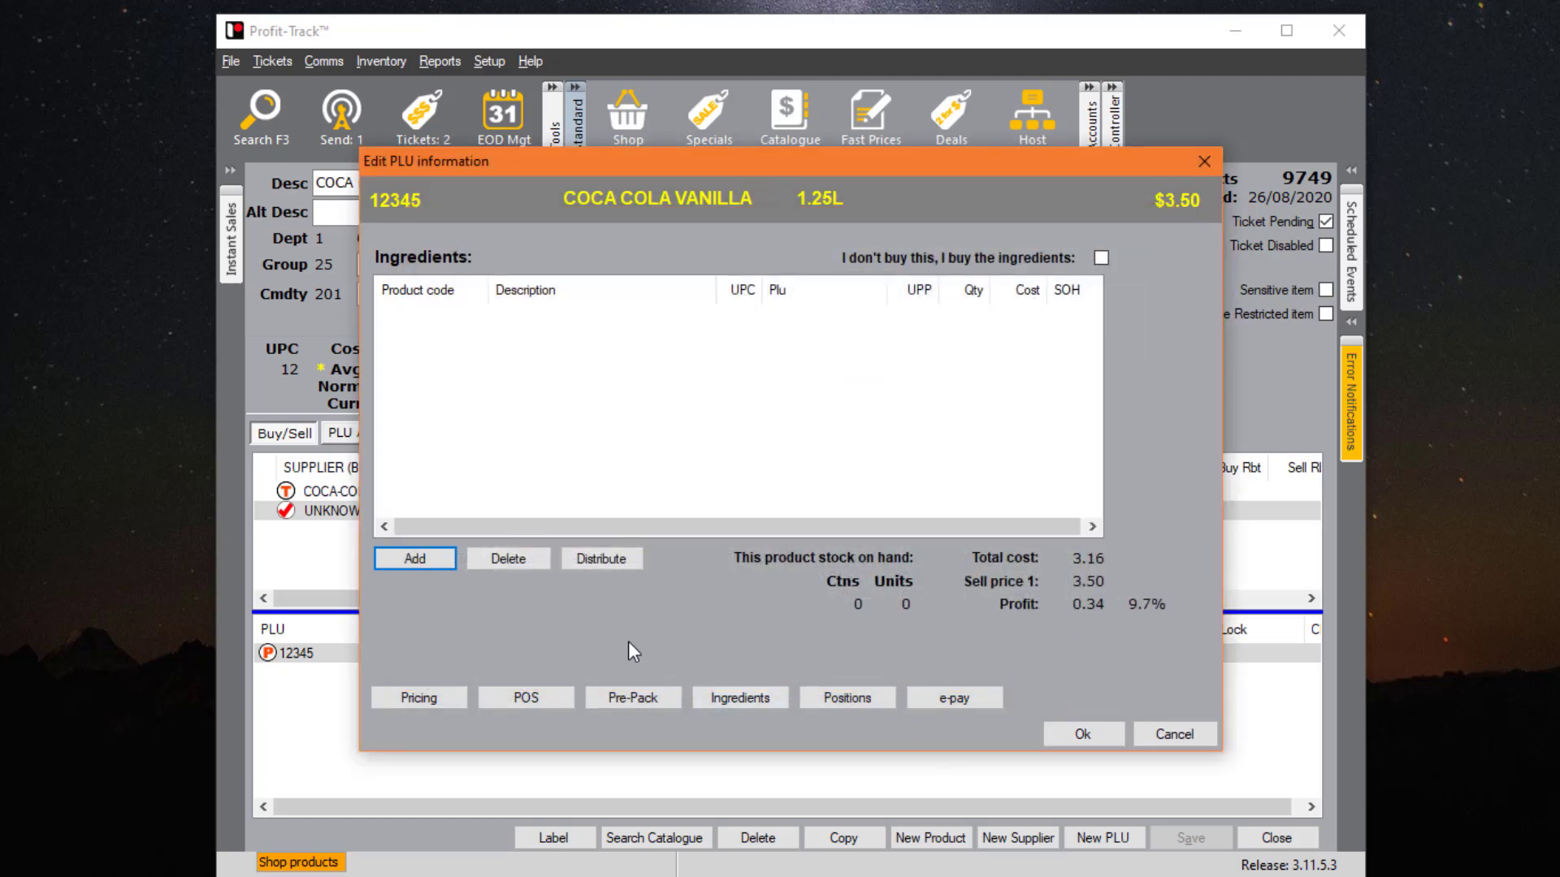
click(846, 700)
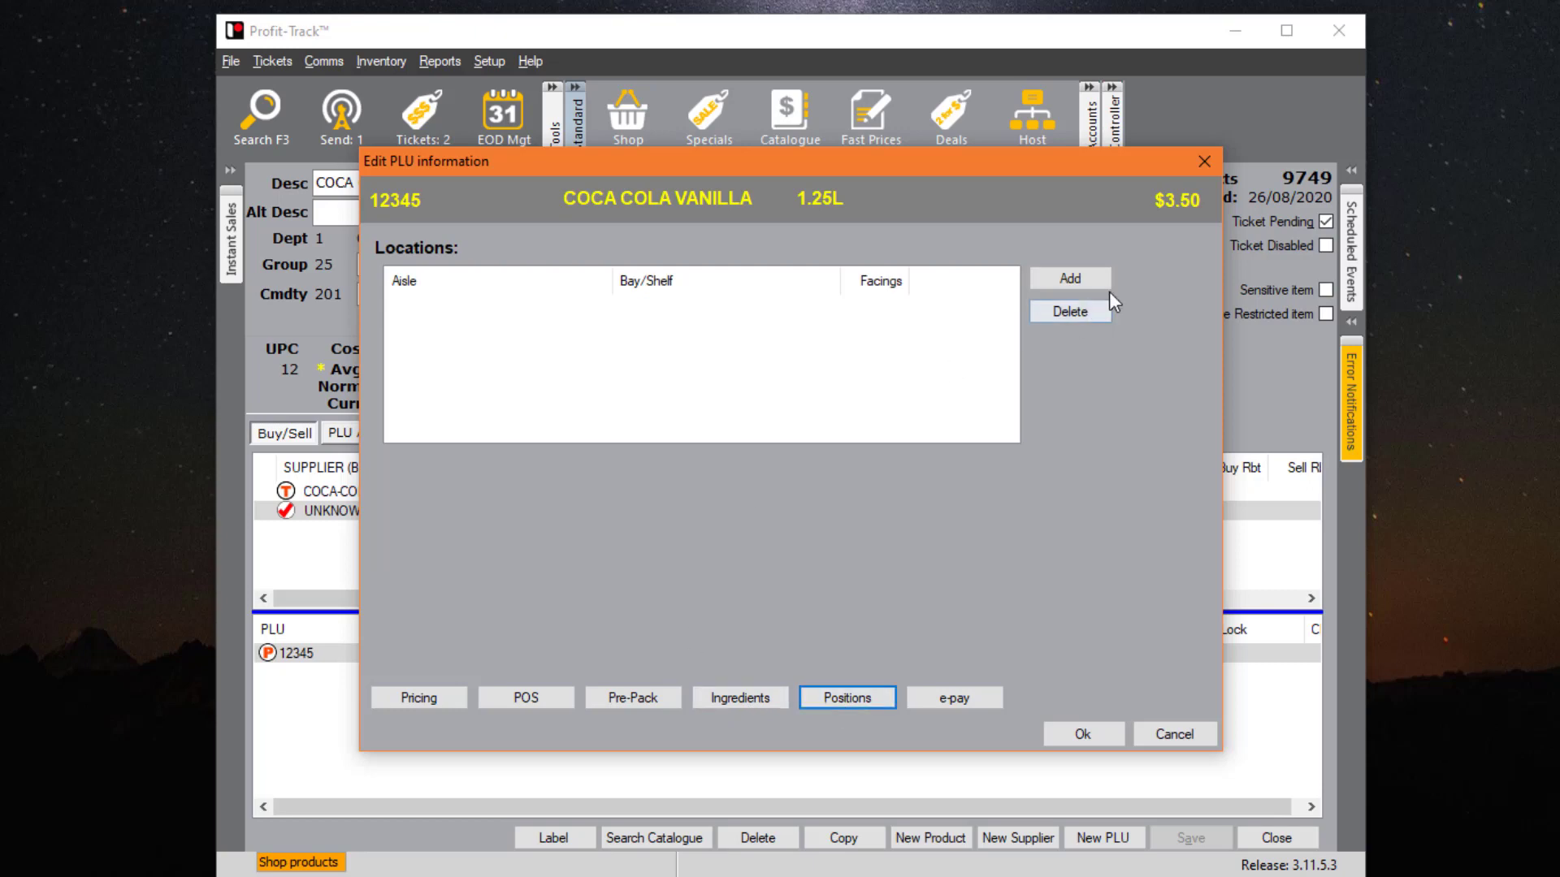
- Try adding a stock location, check e-pay settings, and close the PLU editor unsaved
click(1086, 277)
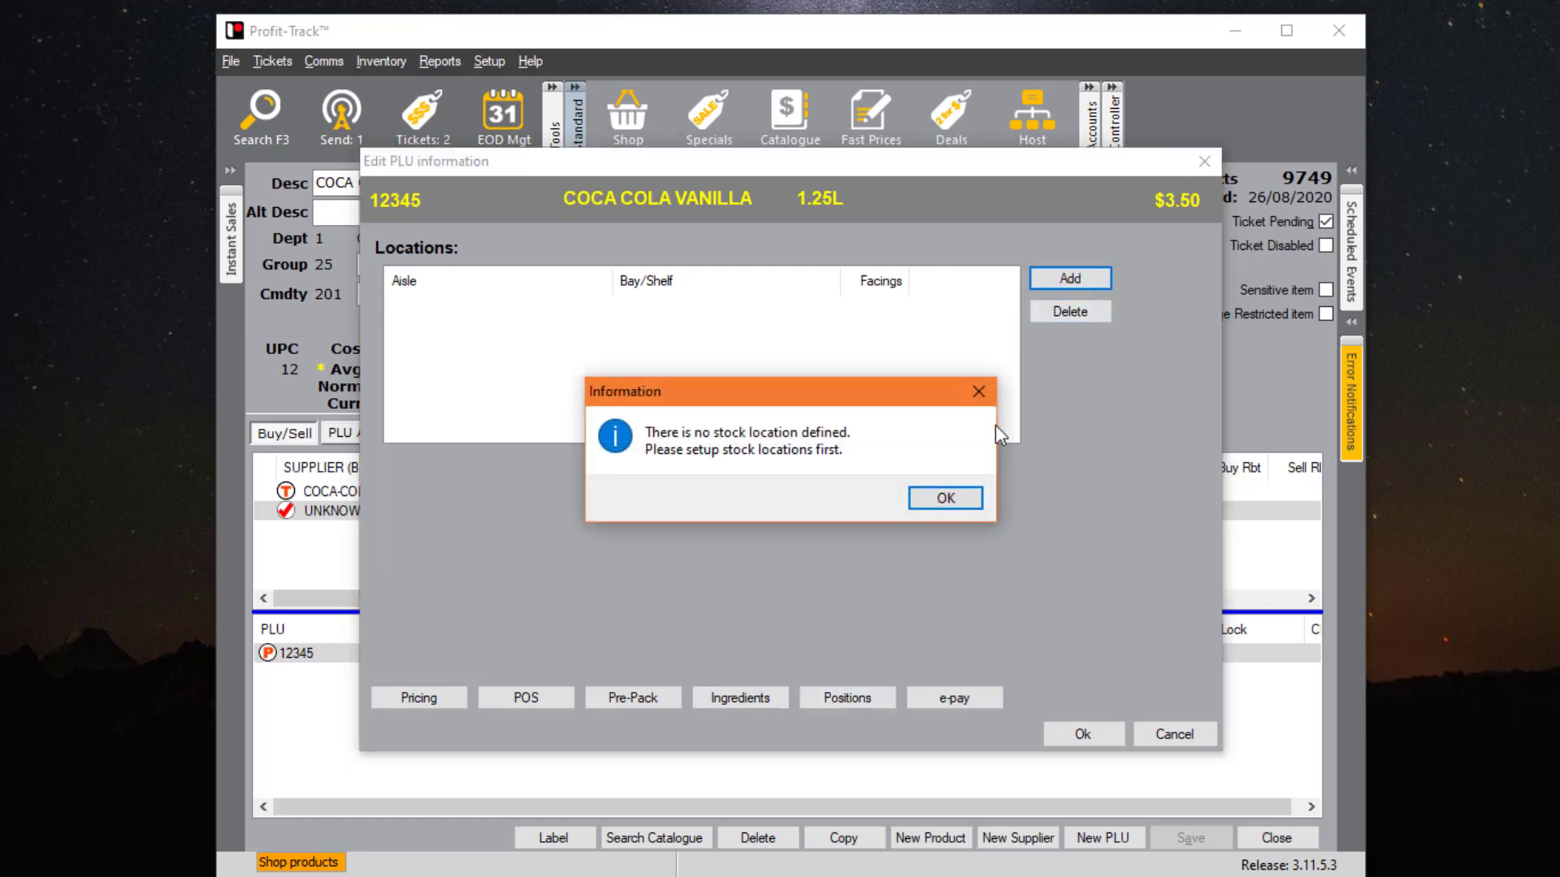
click(946, 499)
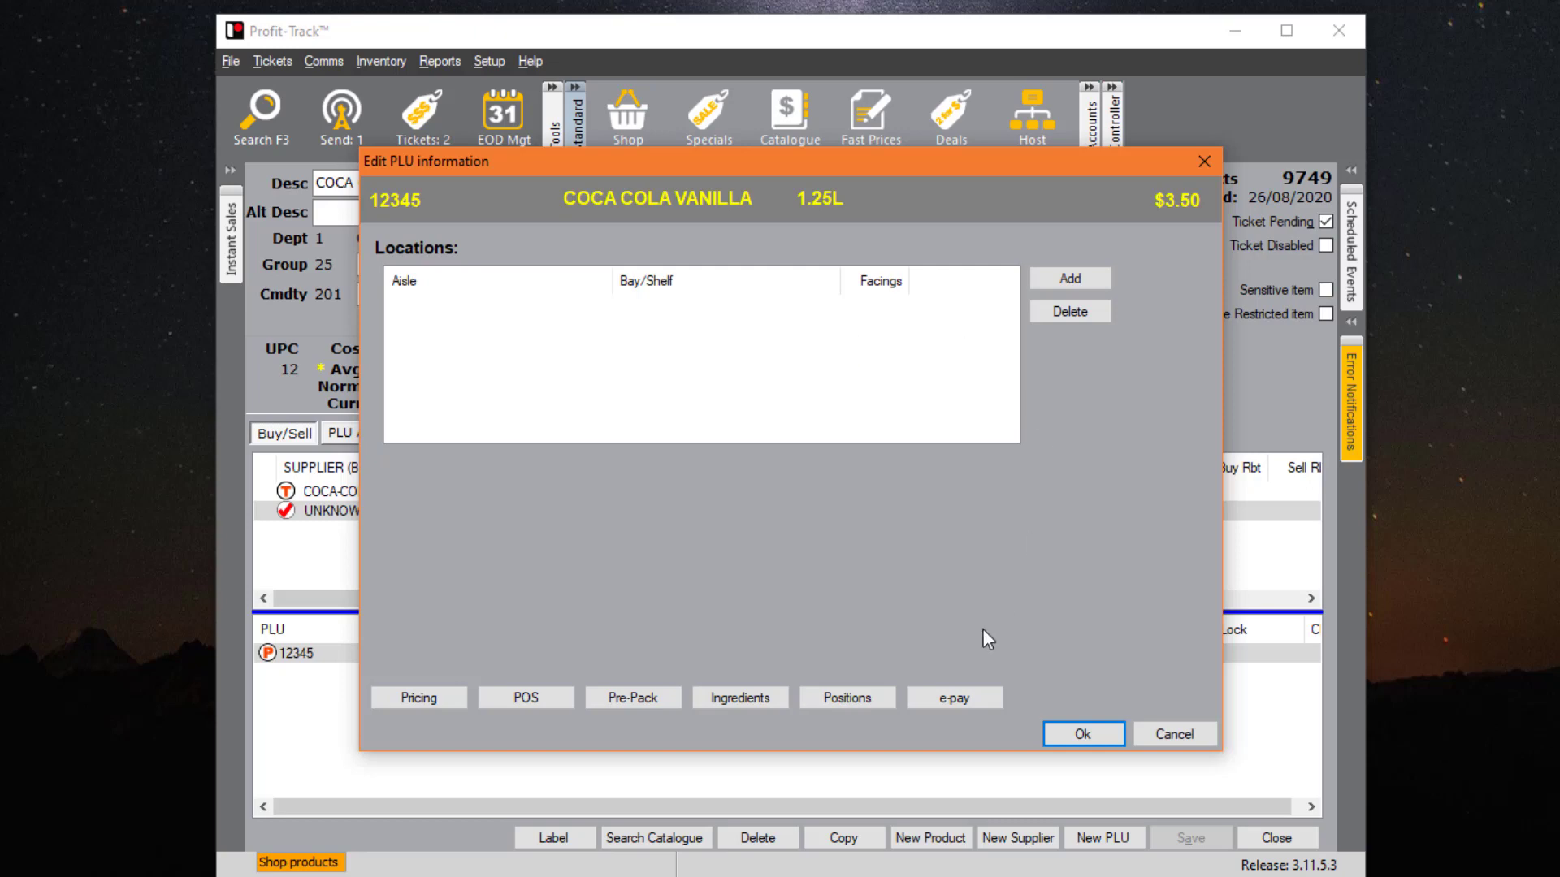
click(958, 699)
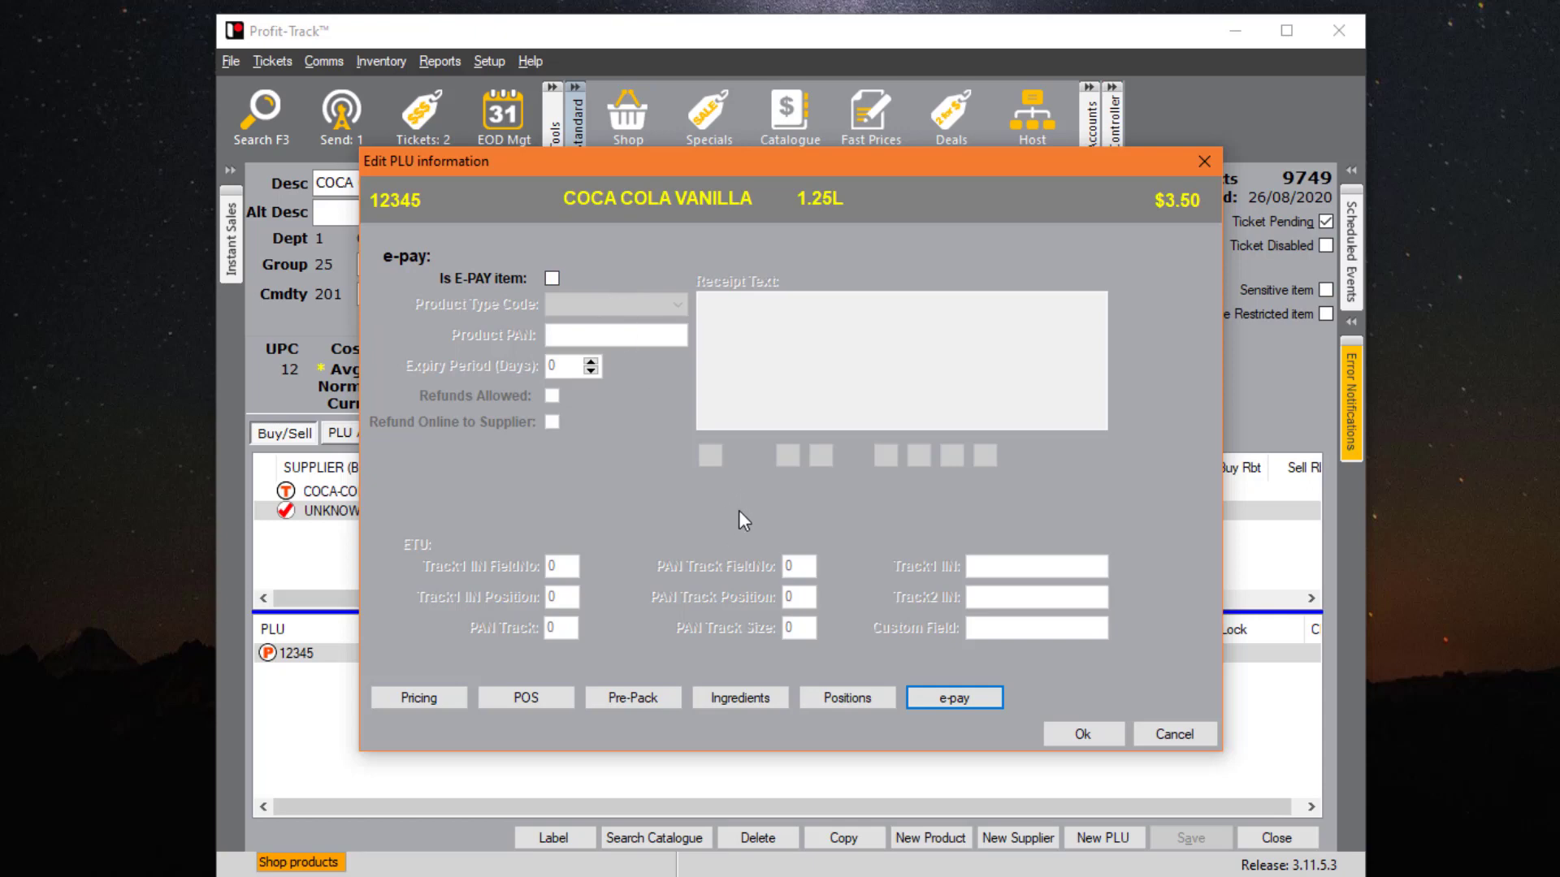
click(1173, 735)
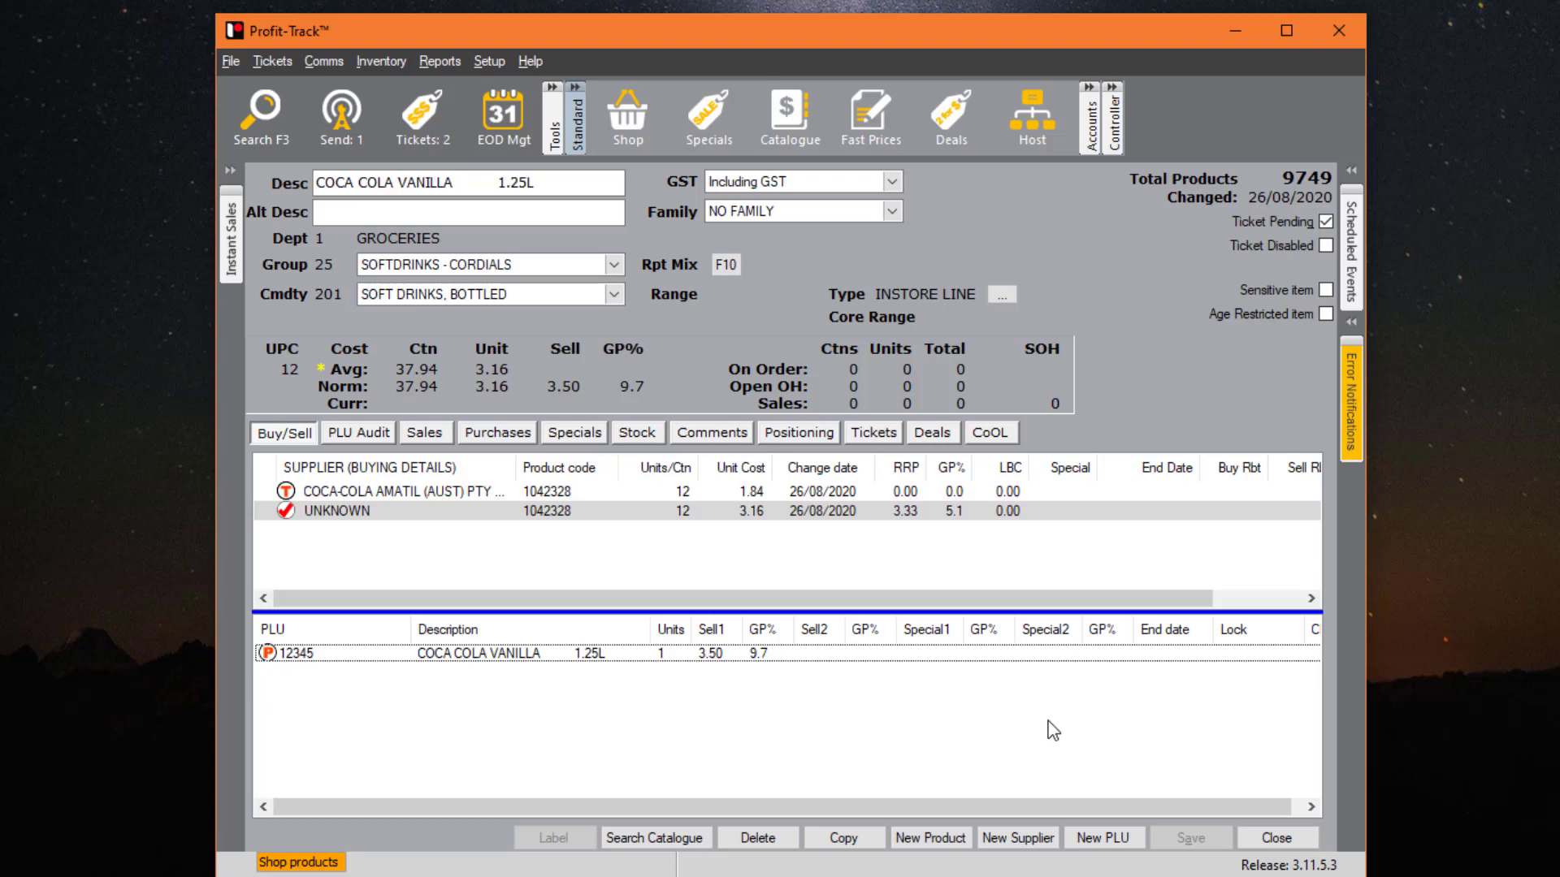
- Load the fast price change list for the TOBACCO & CIGS department only
click(229, 61)
mouse_move(412, 216)
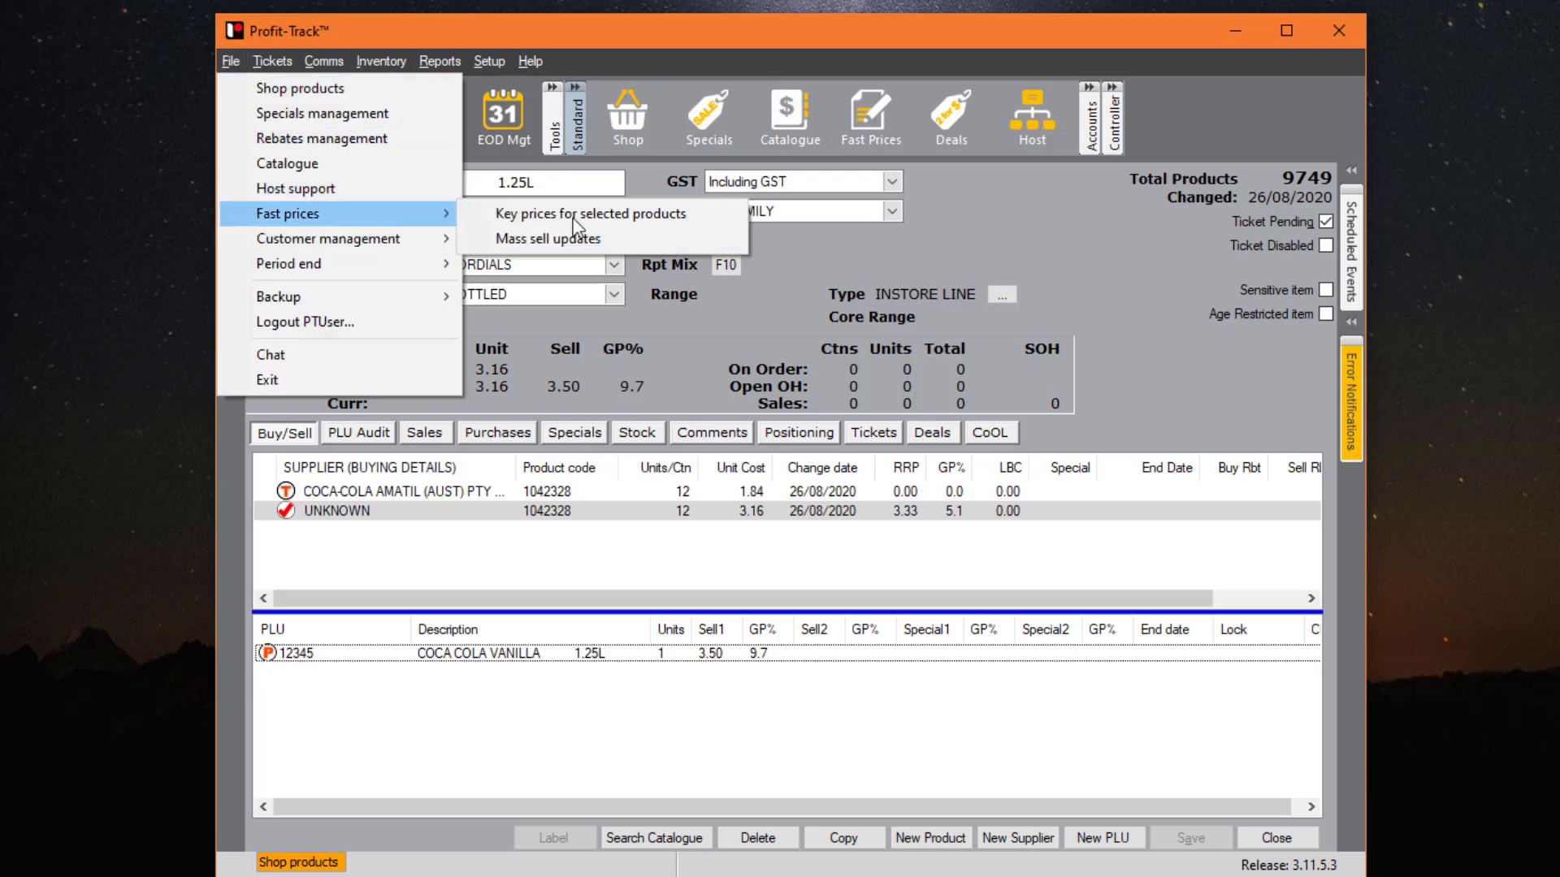
click(703, 216)
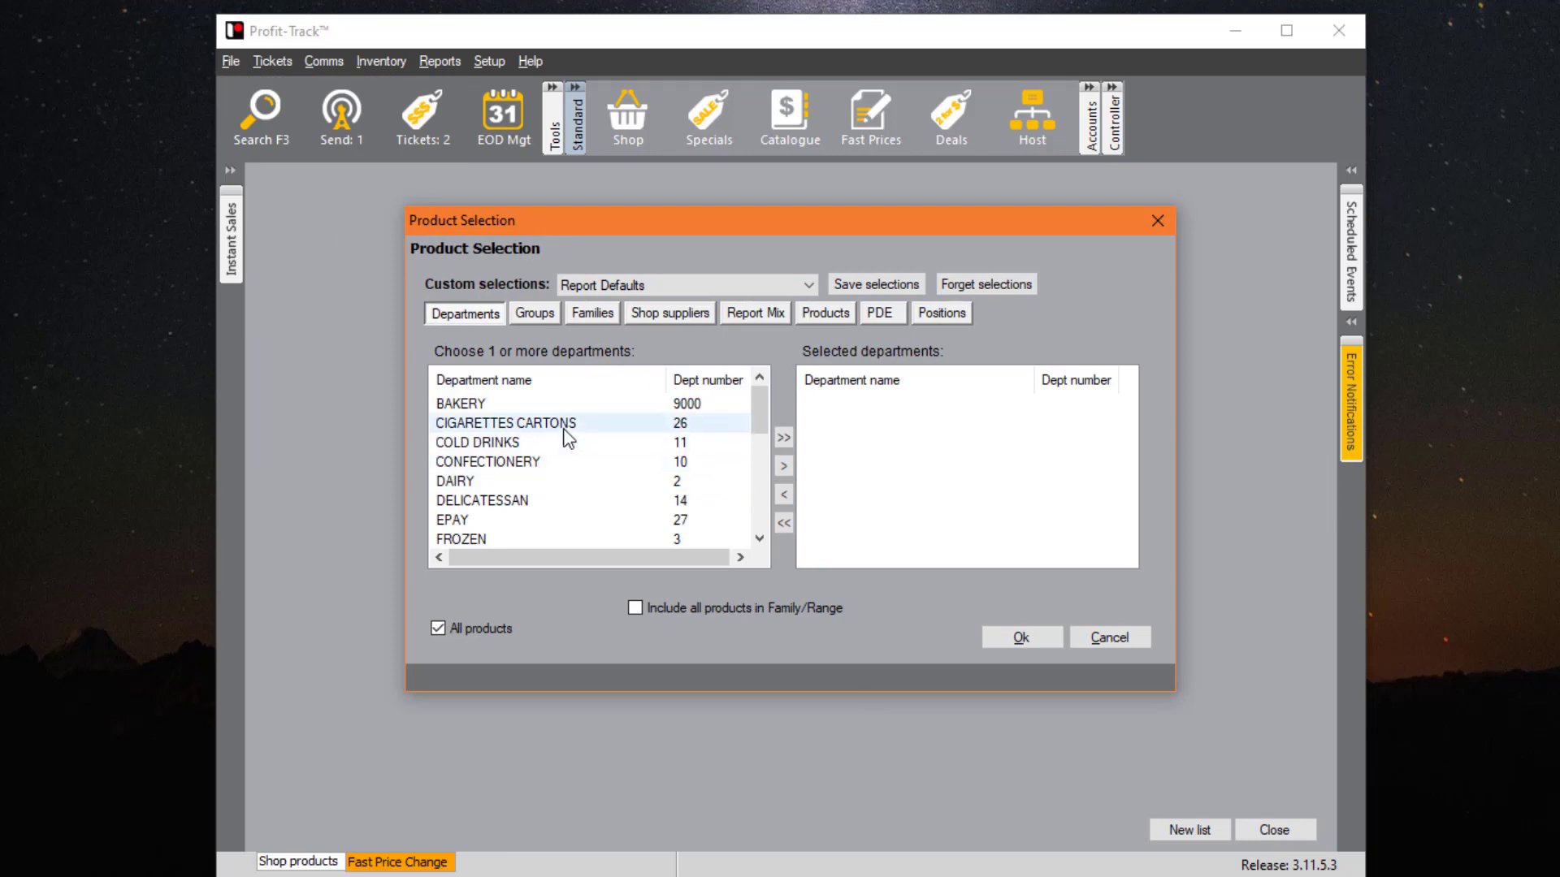
scroll(564, 443, down, 5)
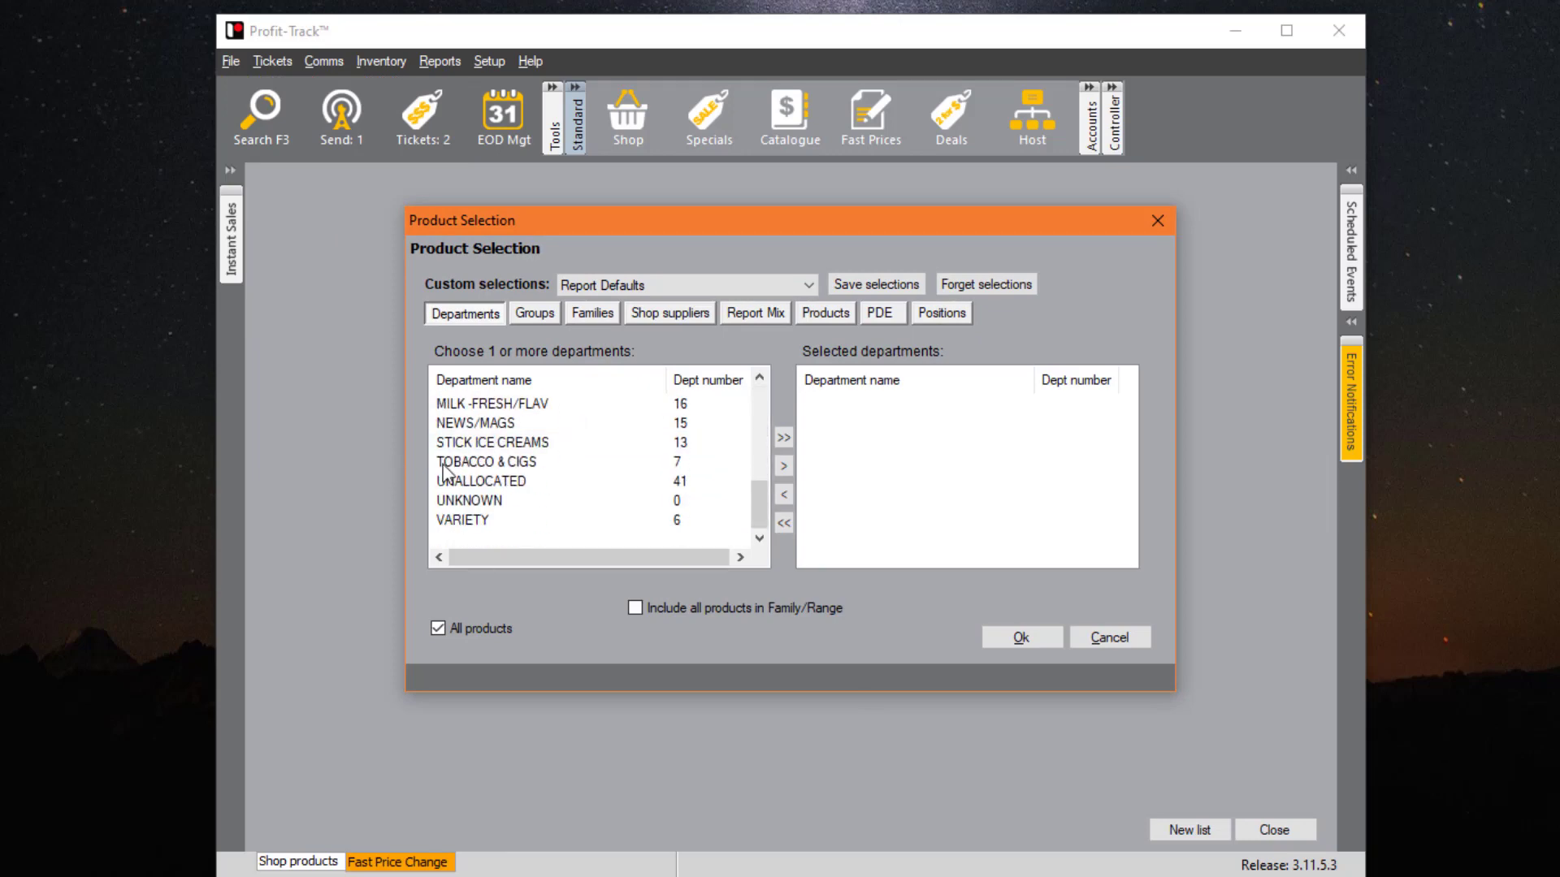
click(545, 463)
click(783, 465)
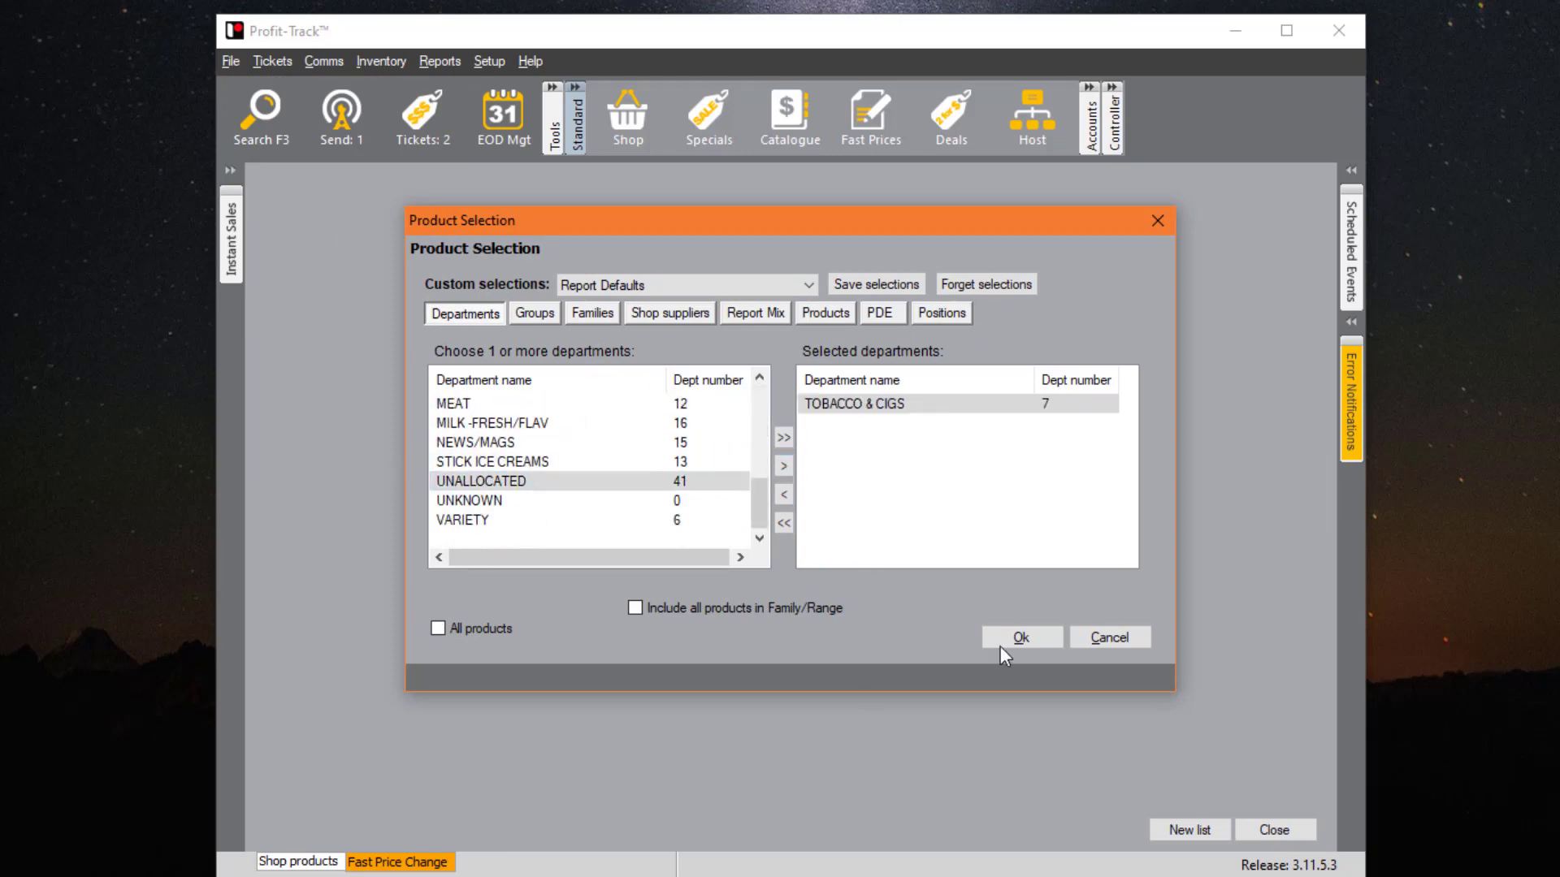
click(1046, 638)
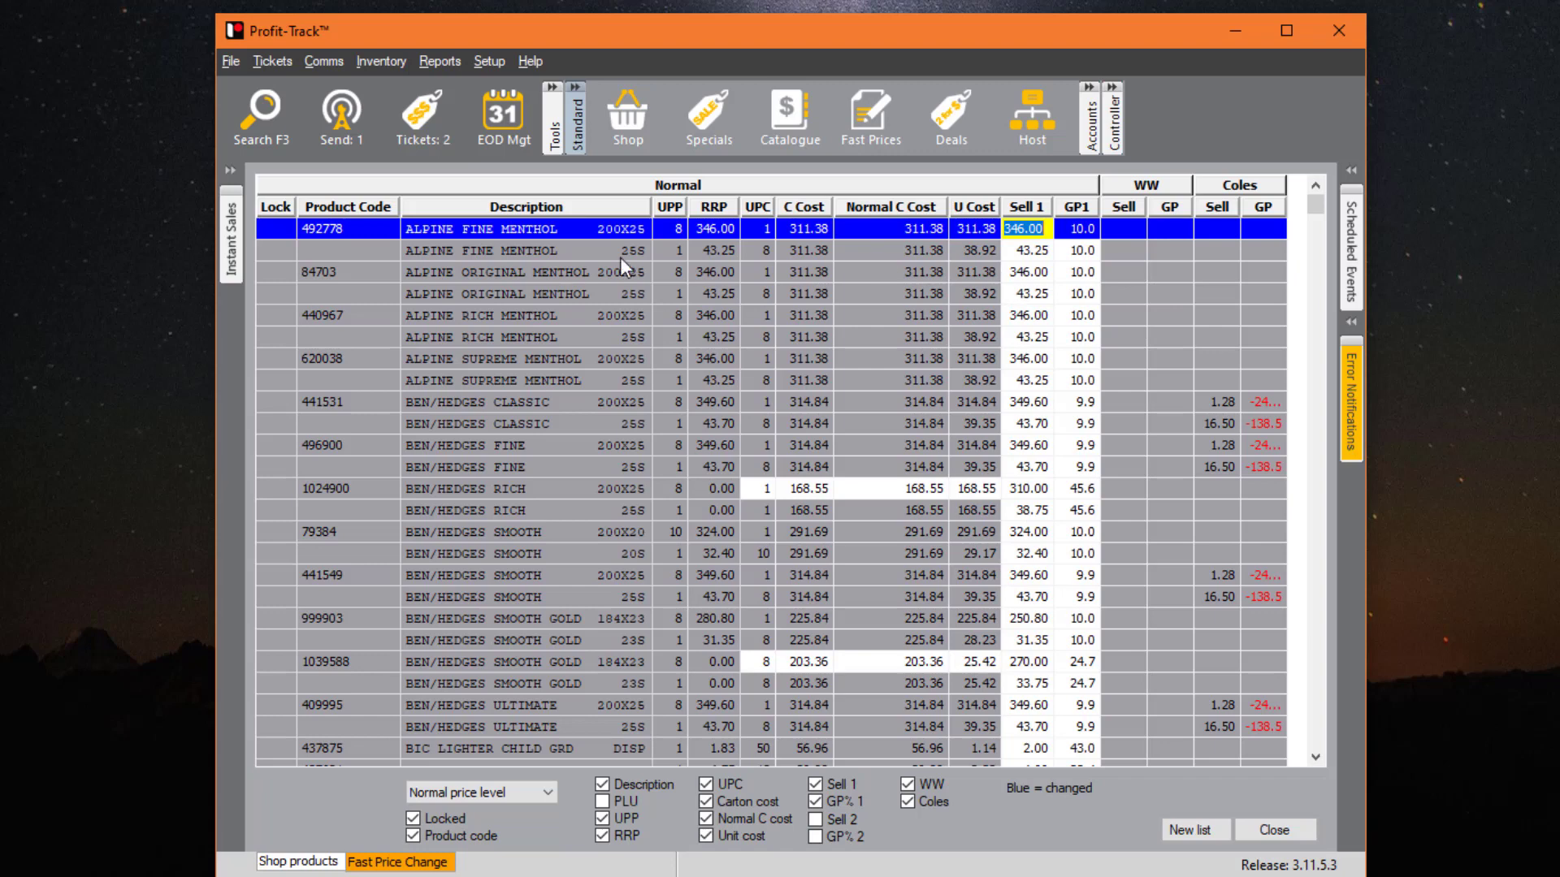
- Set ALPINE FINE MENTHOL 25S Sell 1 to 40.00 and replicate it to the other Alpine 25S packs
click(1017, 257)
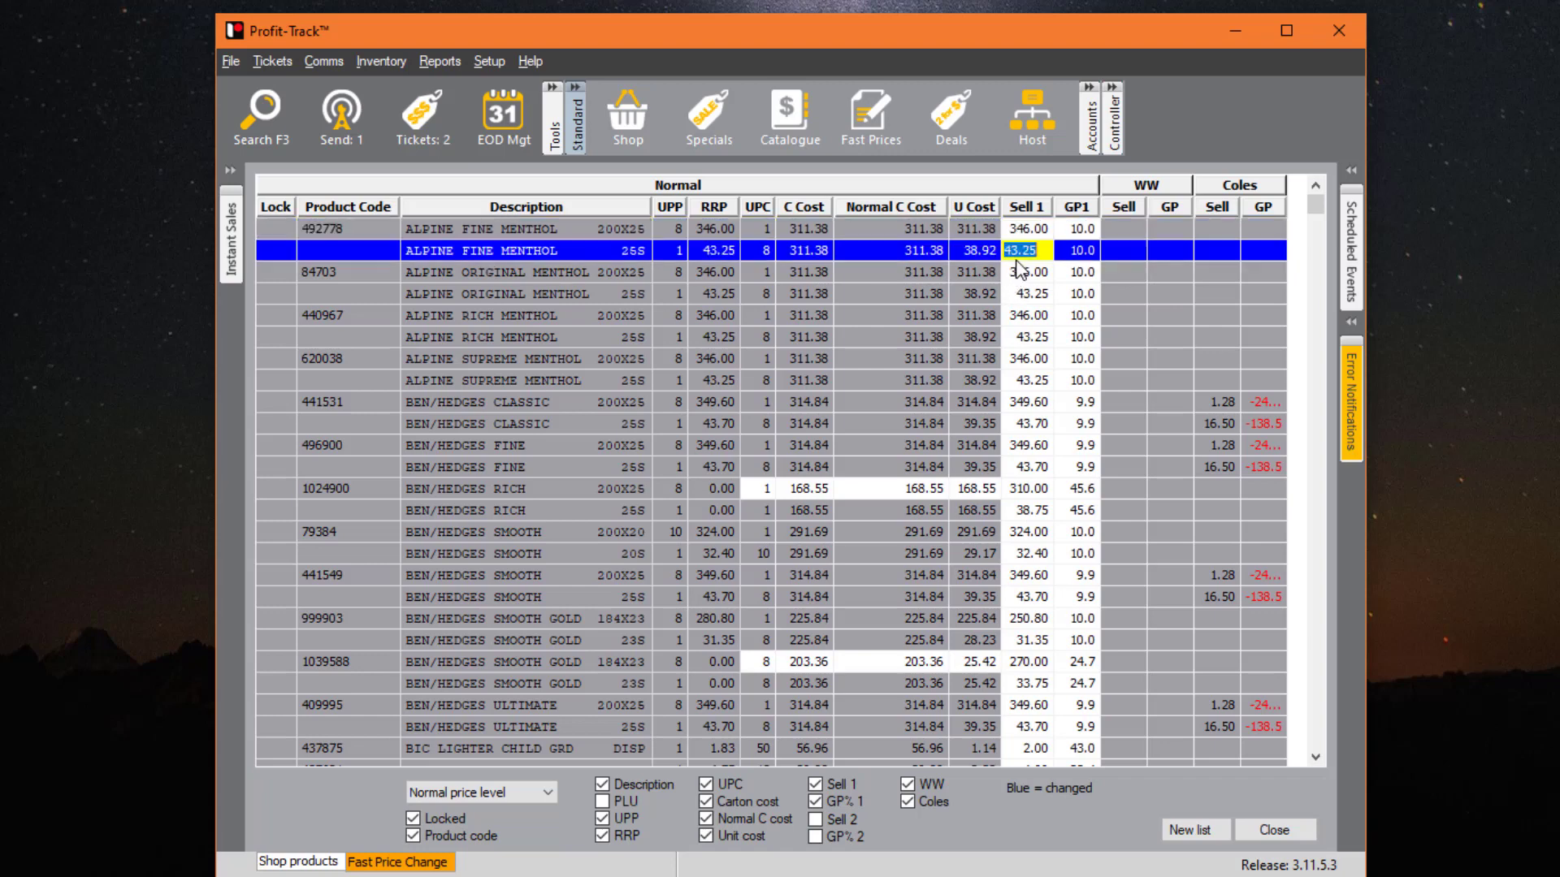
text(40)
key(Return)
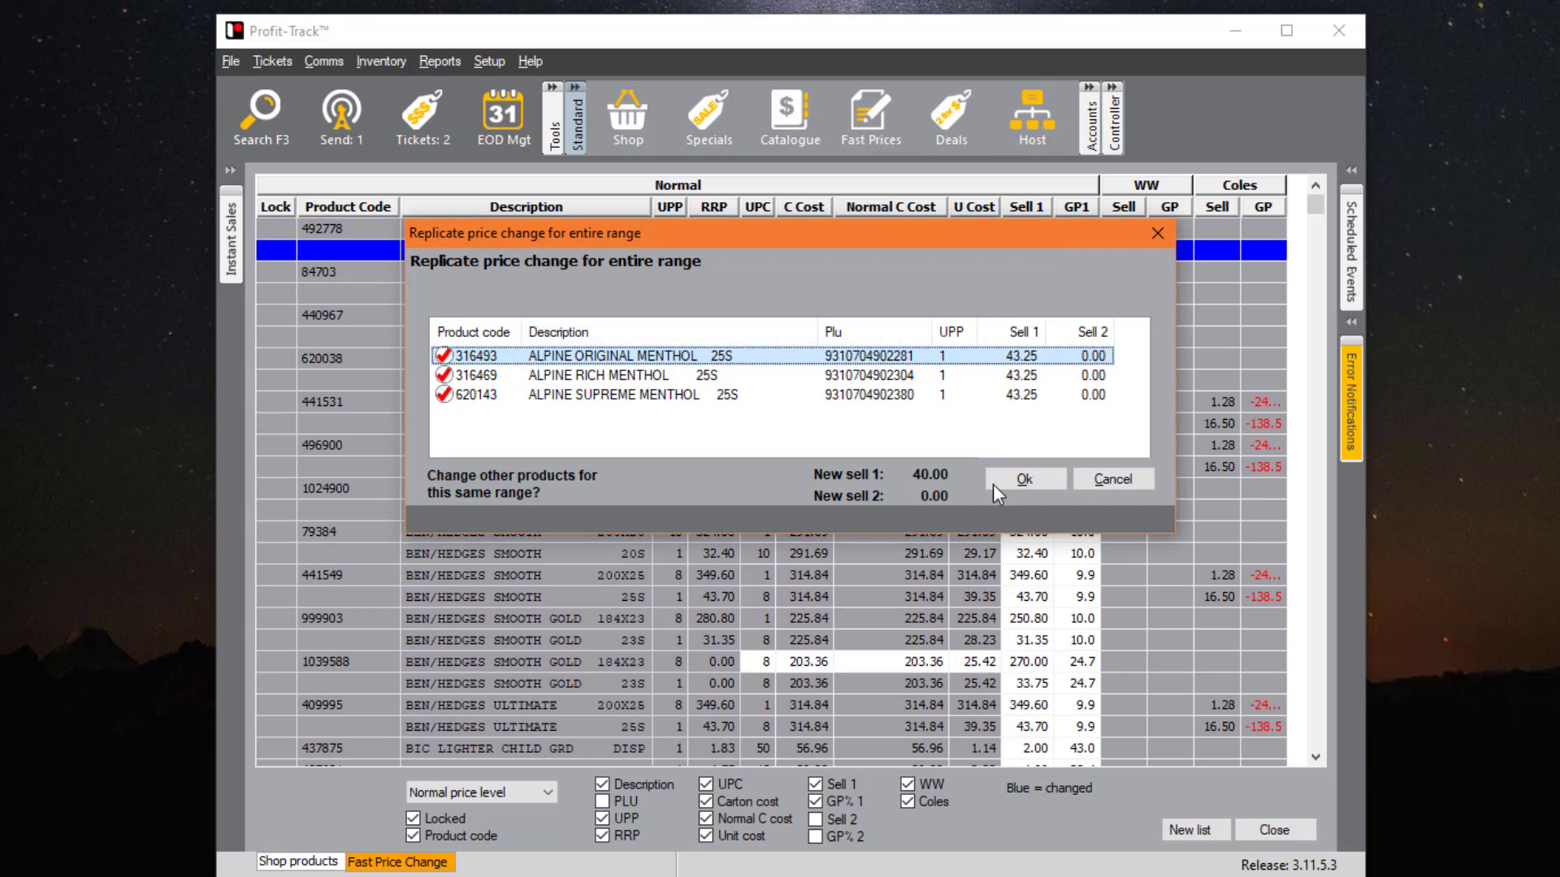
click(1029, 483)
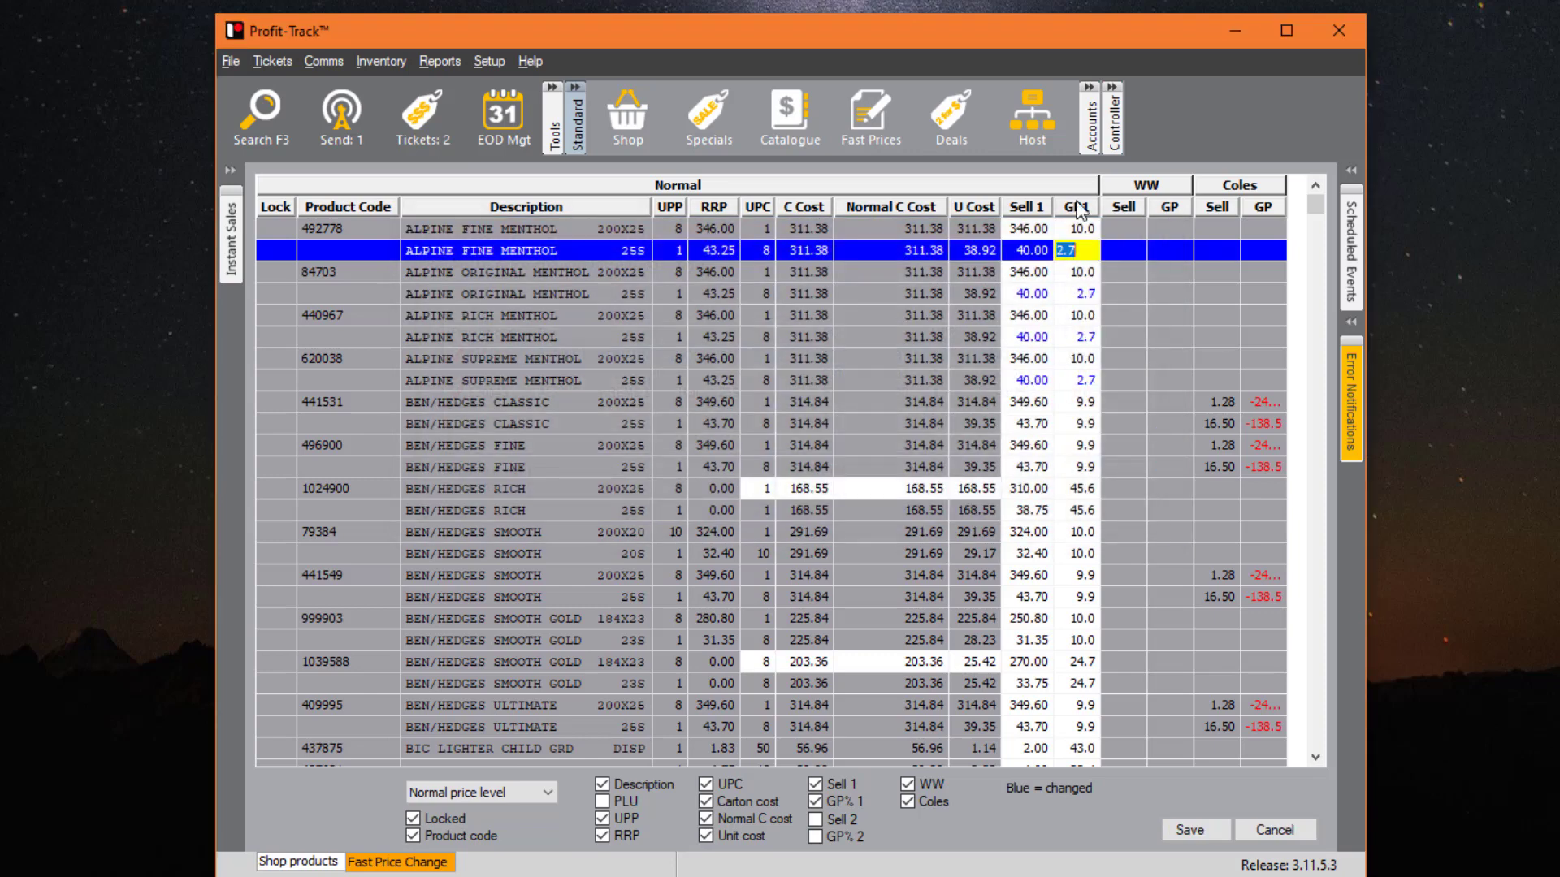
click(1034, 293)
click(1036, 336)
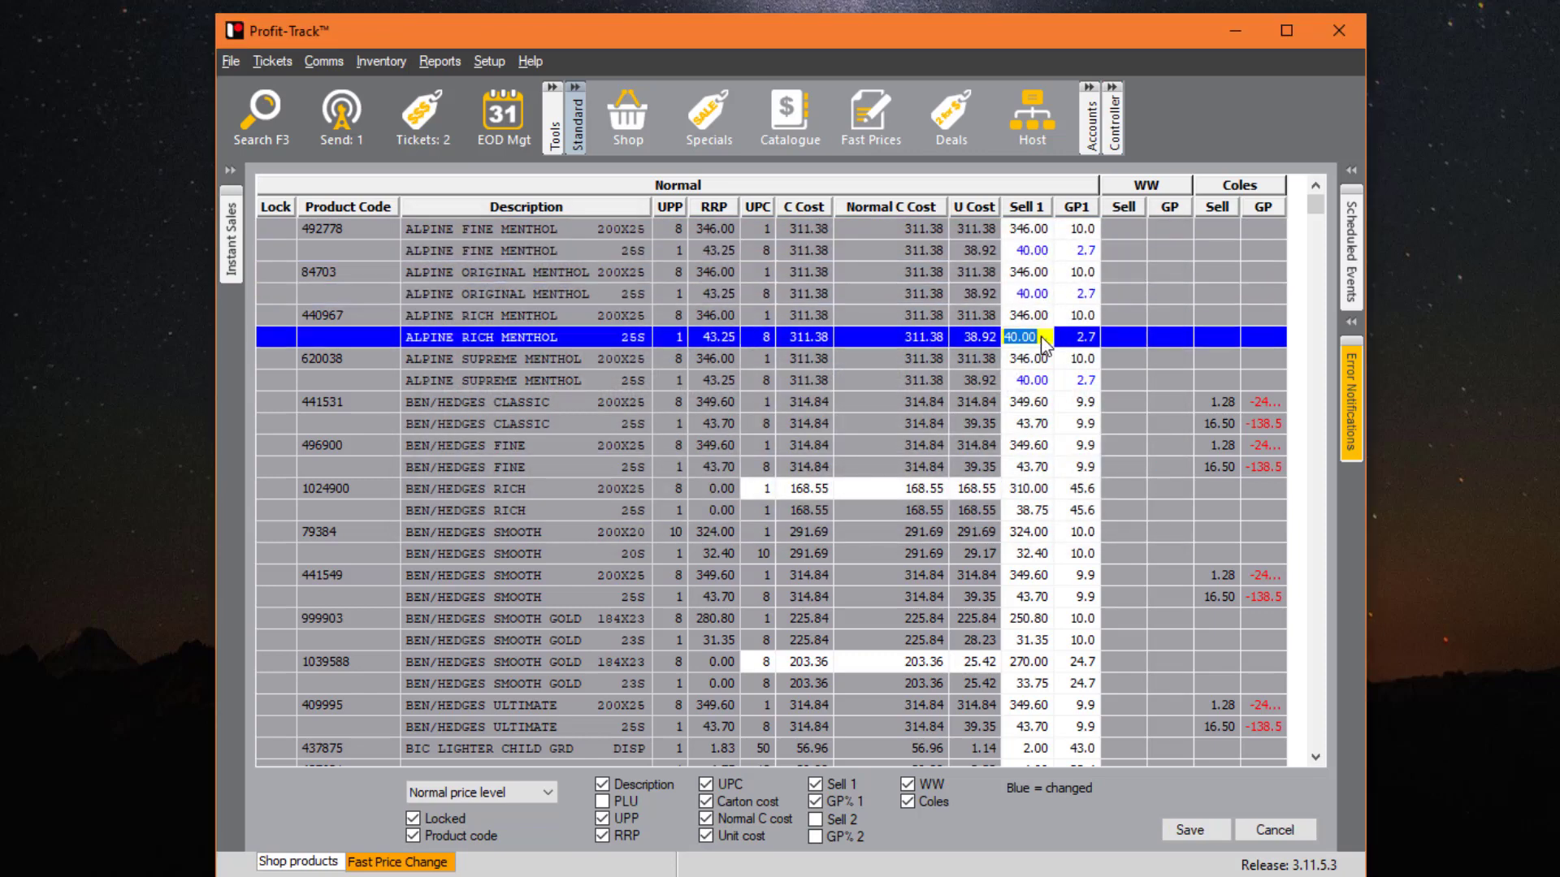
- Set BEN/HEDGES CLASSIC 25S Sell 1 to 44.00, replicate it to the other packs, and check them
click(1047, 381)
click(1040, 423)
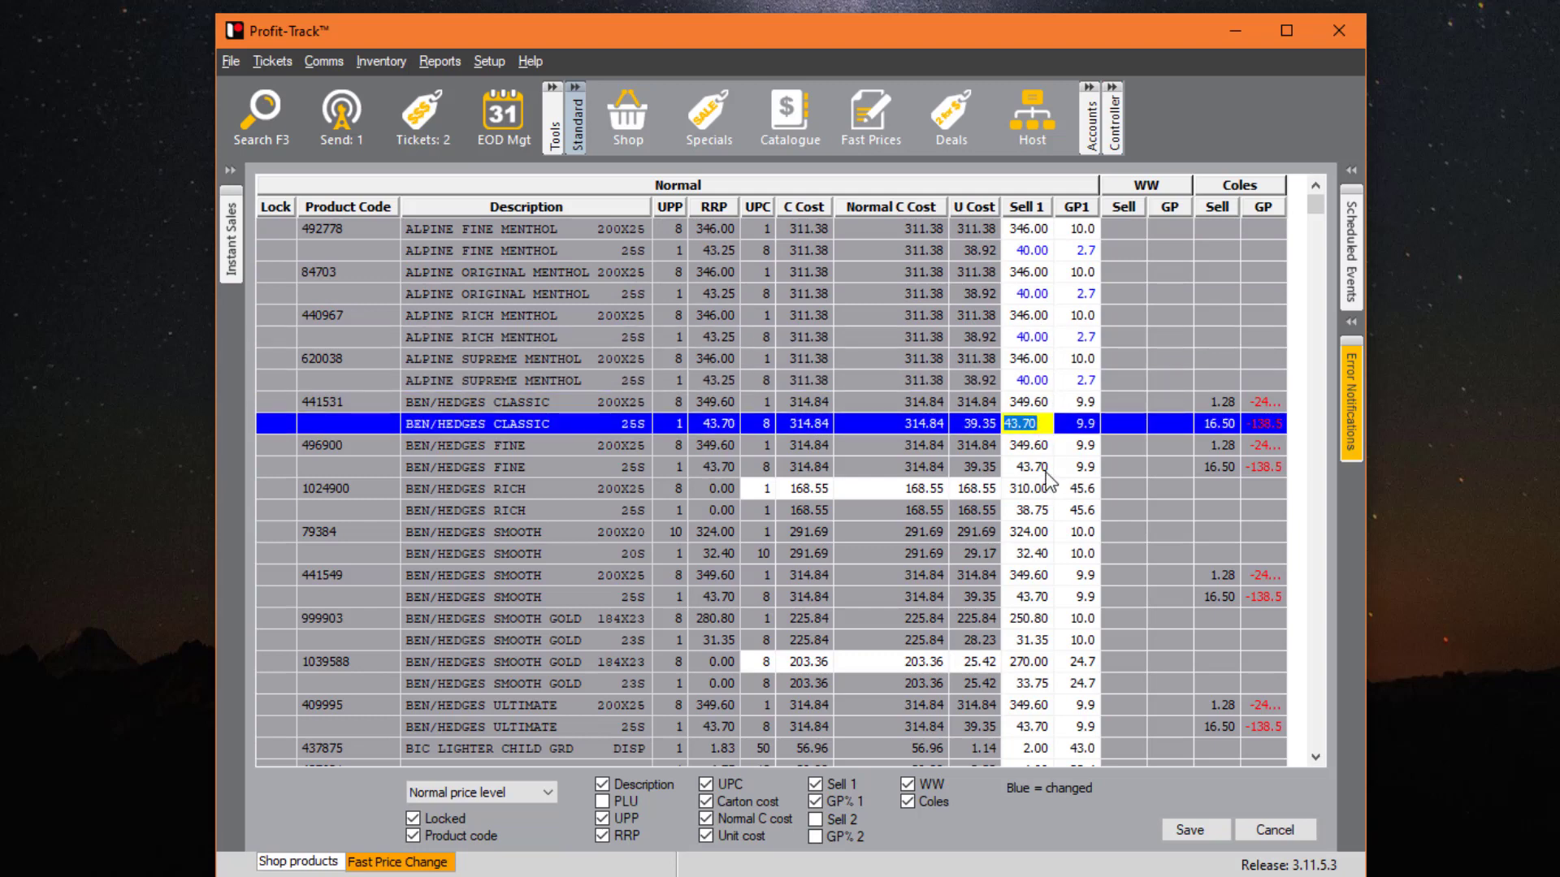
text(44)
key(Return)
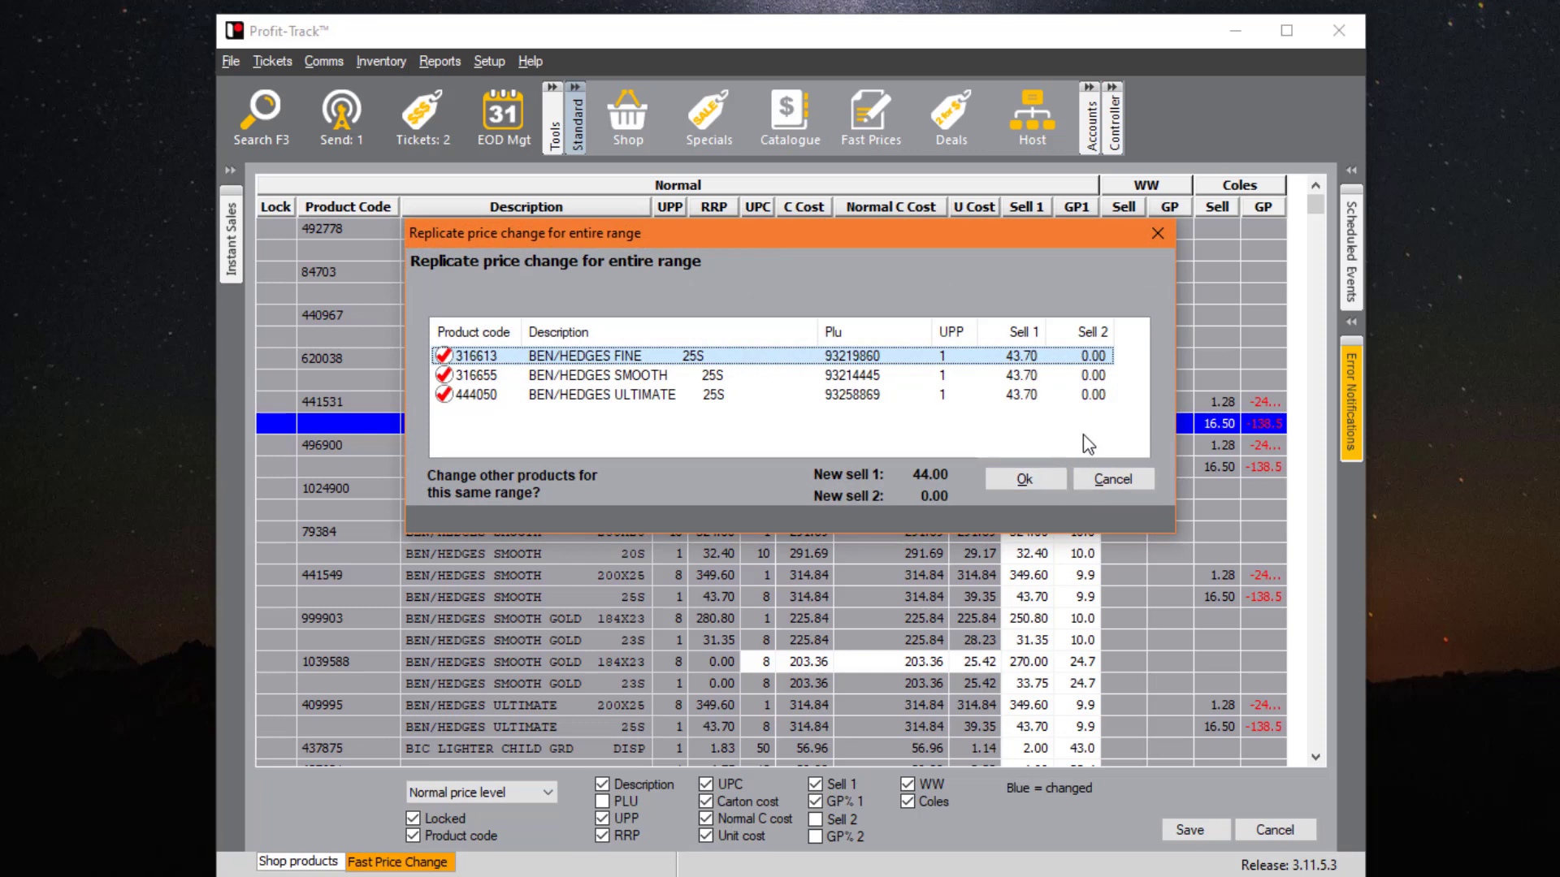
click(1043, 481)
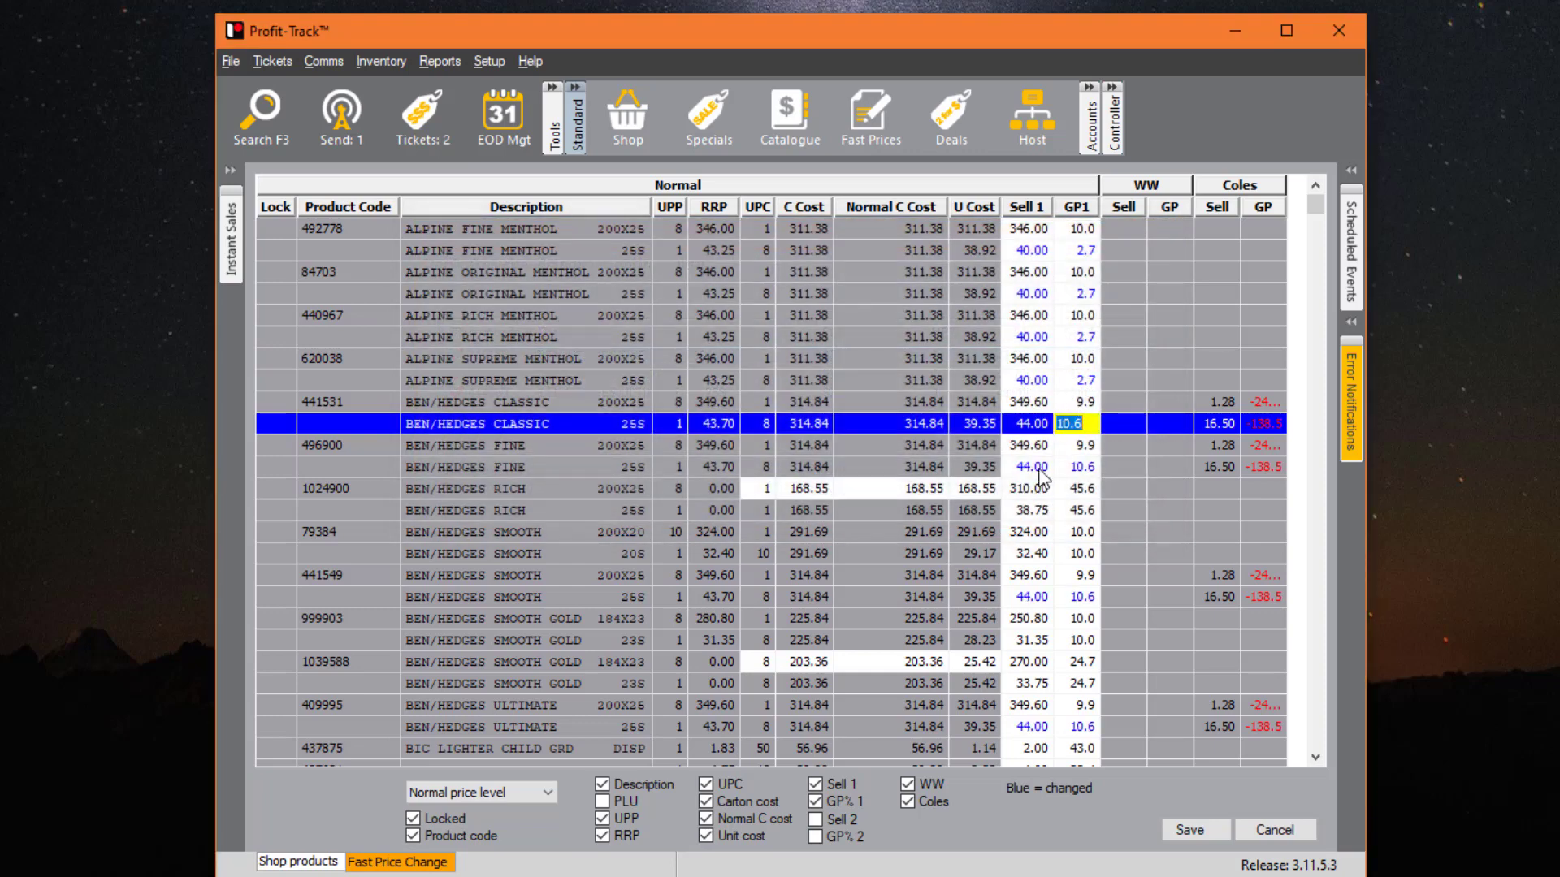
click(1039, 469)
click(1039, 599)
click(1040, 745)
key(Down)
key(Down)
key(Down)
key(Down)
key(Down)
key(Down)
key(Down)
key(Down)
key(Down)
key(Down)
key(Down)
key(Down)
key(Down)
key(Down)
key(Down)
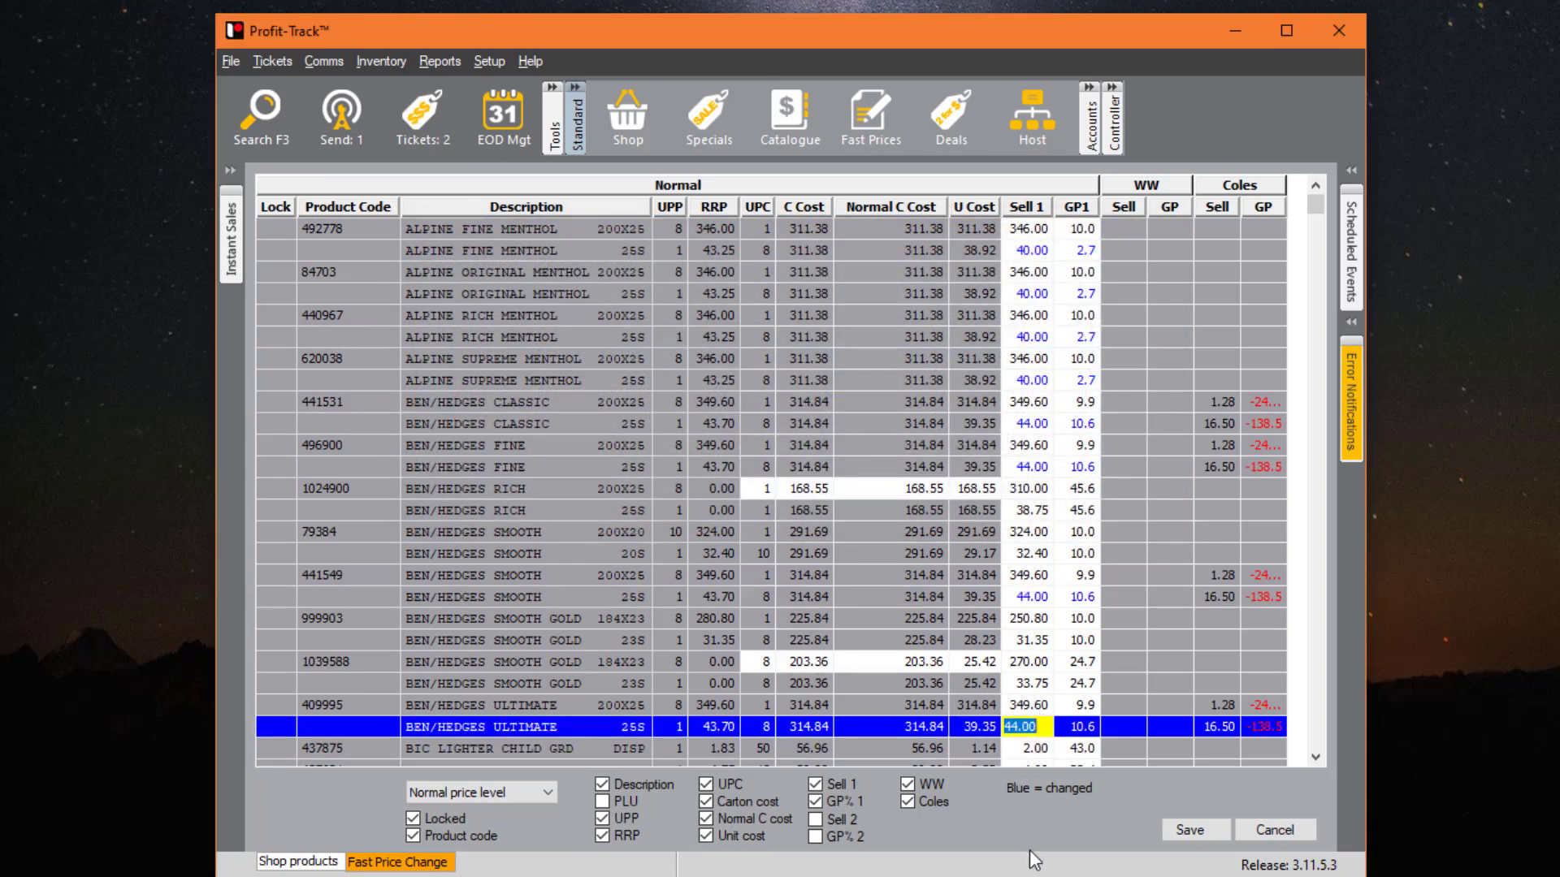
key(Down)
key(Down)
key(Down)
key(Down)
key(Down)
key(Down)
key(Down)
key(Down)
key(Down)
key(Down)
key(Down)
key(Down)
key(Down)
key(Down)
key(Down)
key(Down)
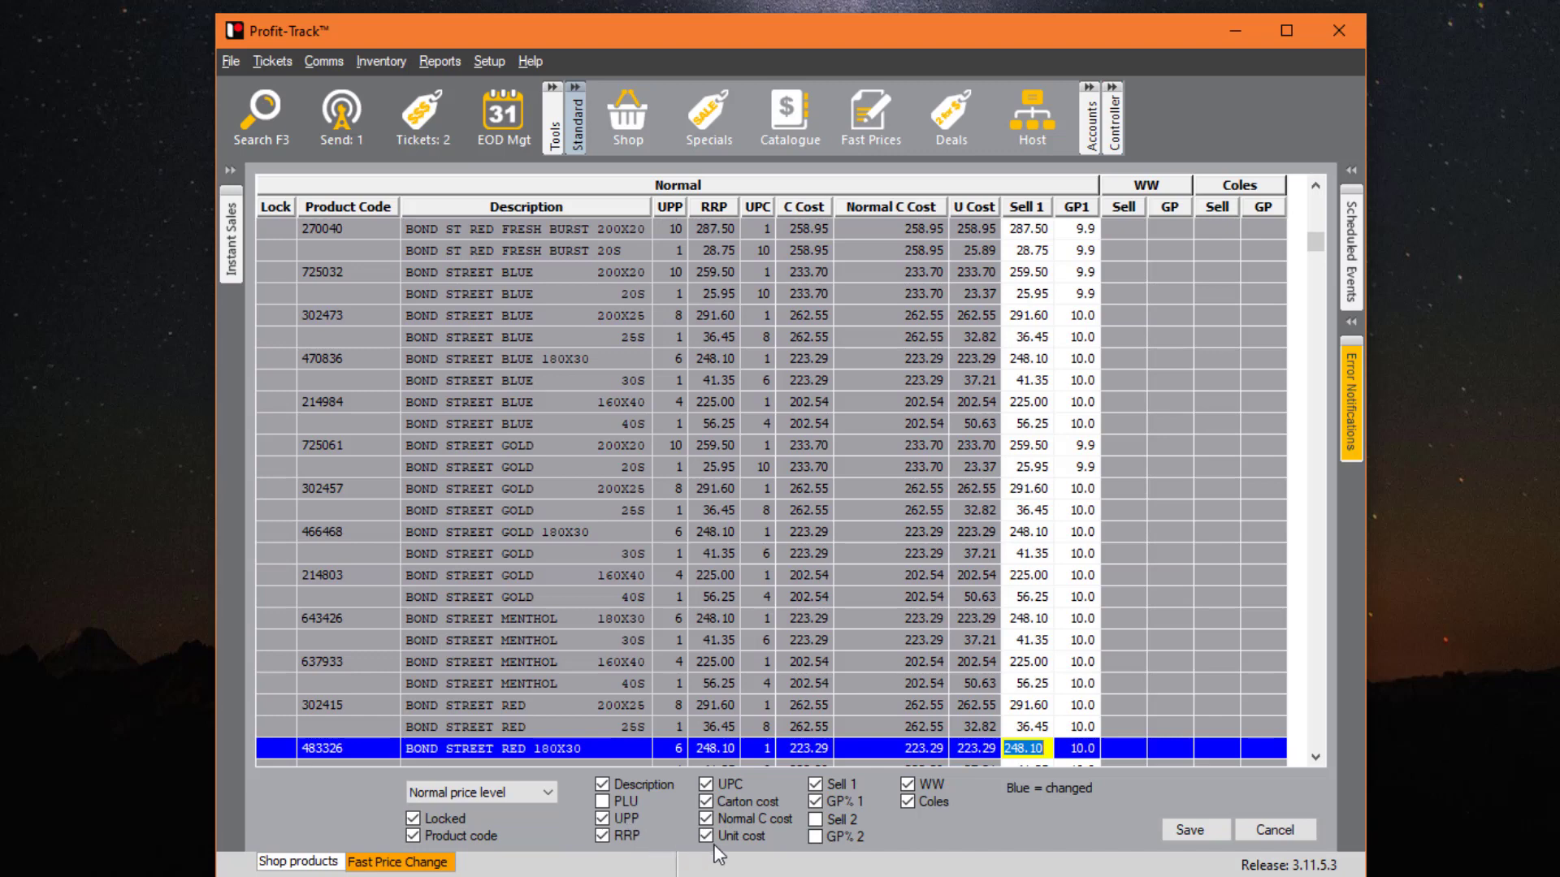
- Hide the Unit cost, Normal C cost, Carton cost, WW and Coles columns
click(736, 836)
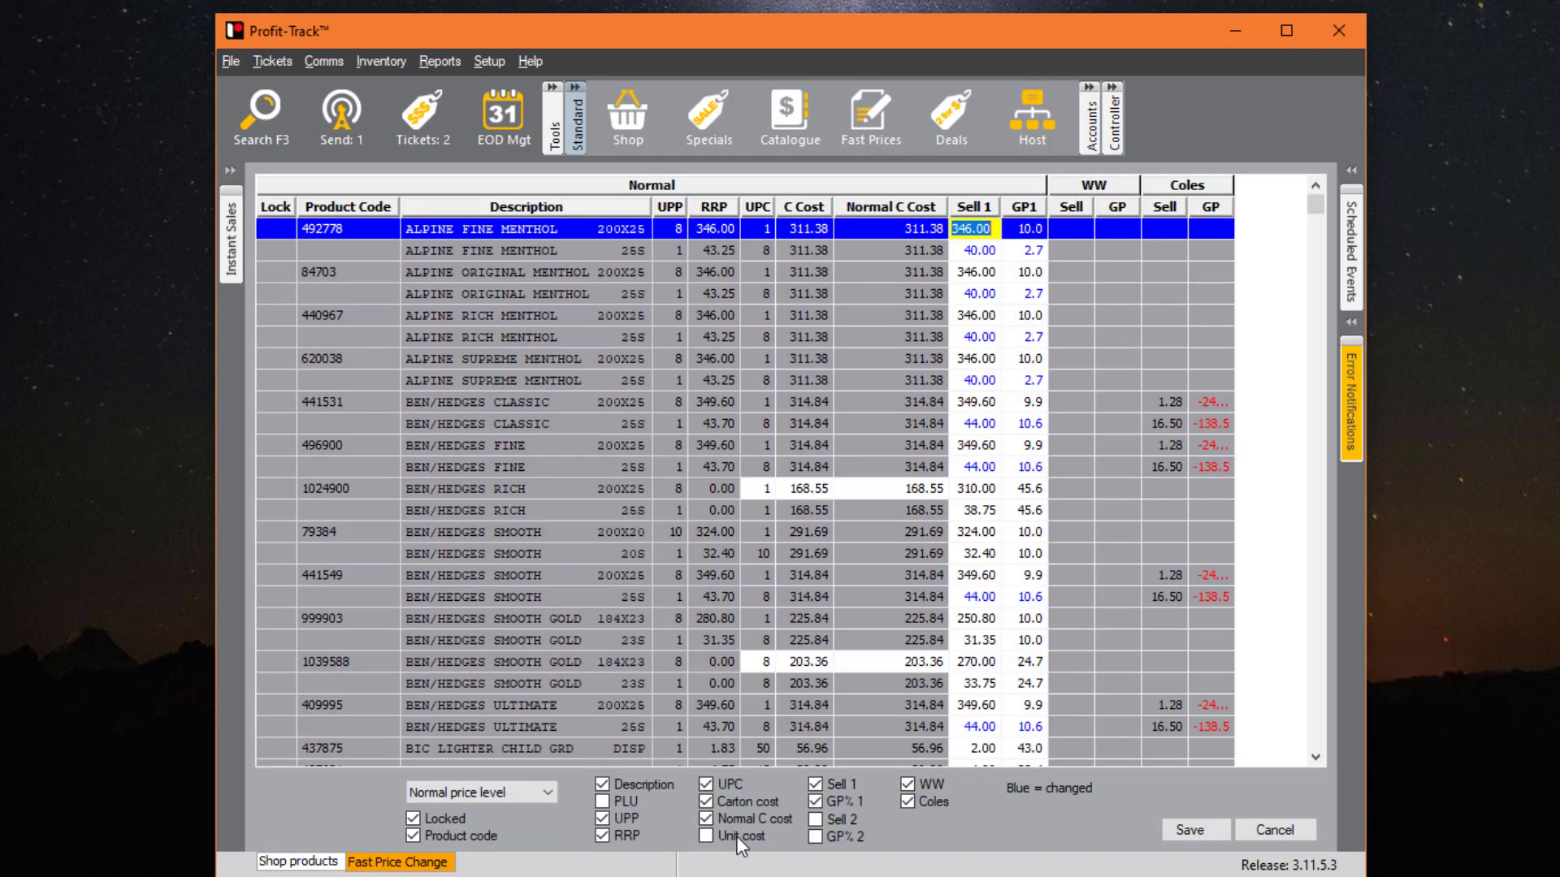
click(753, 822)
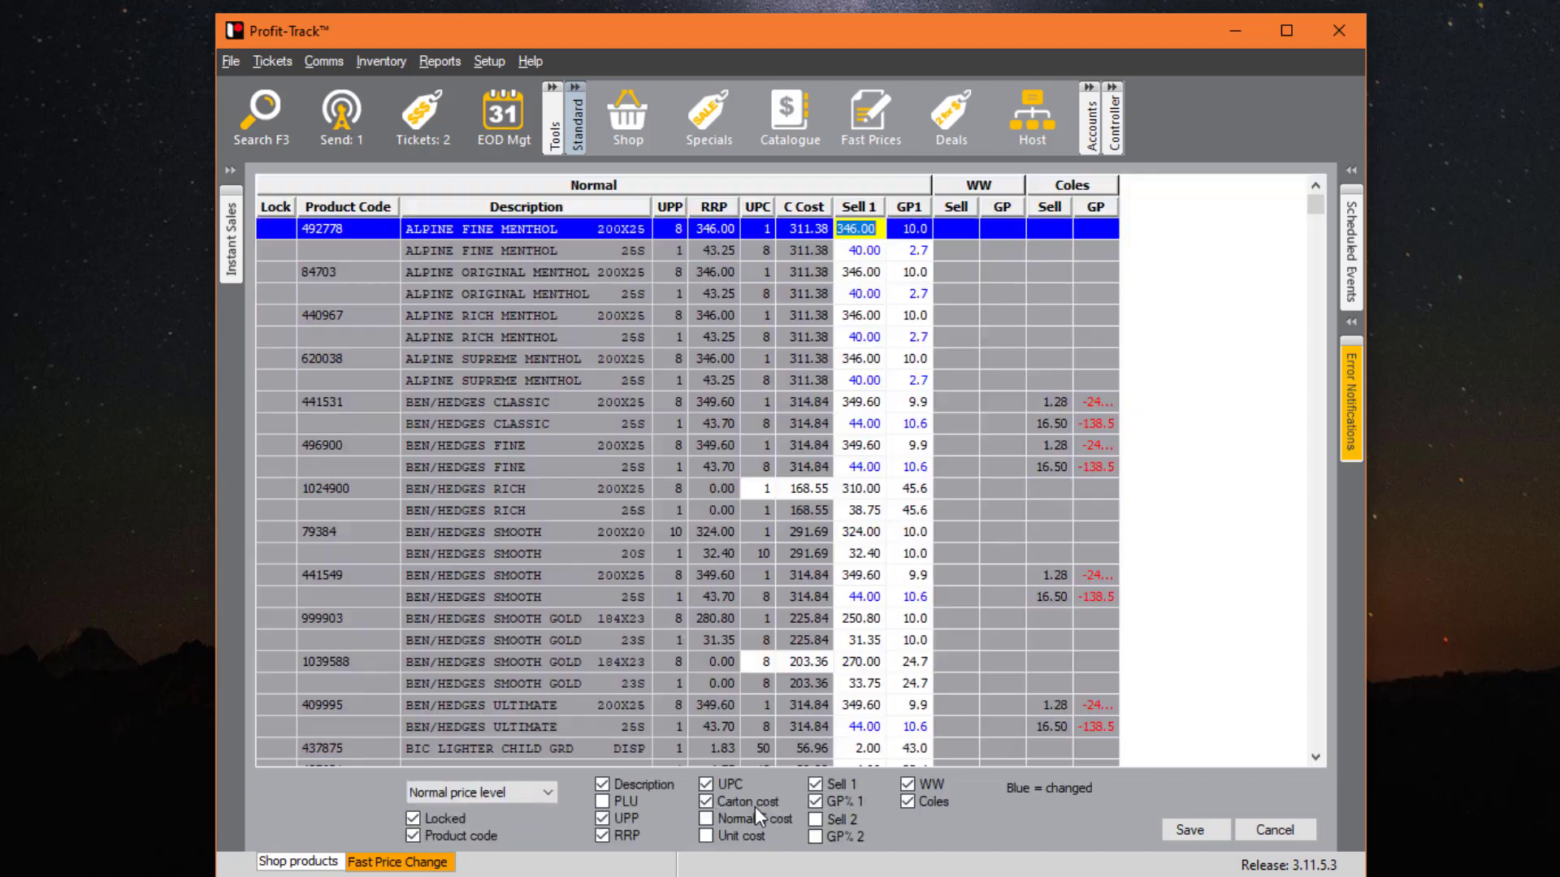
click(754, 806)
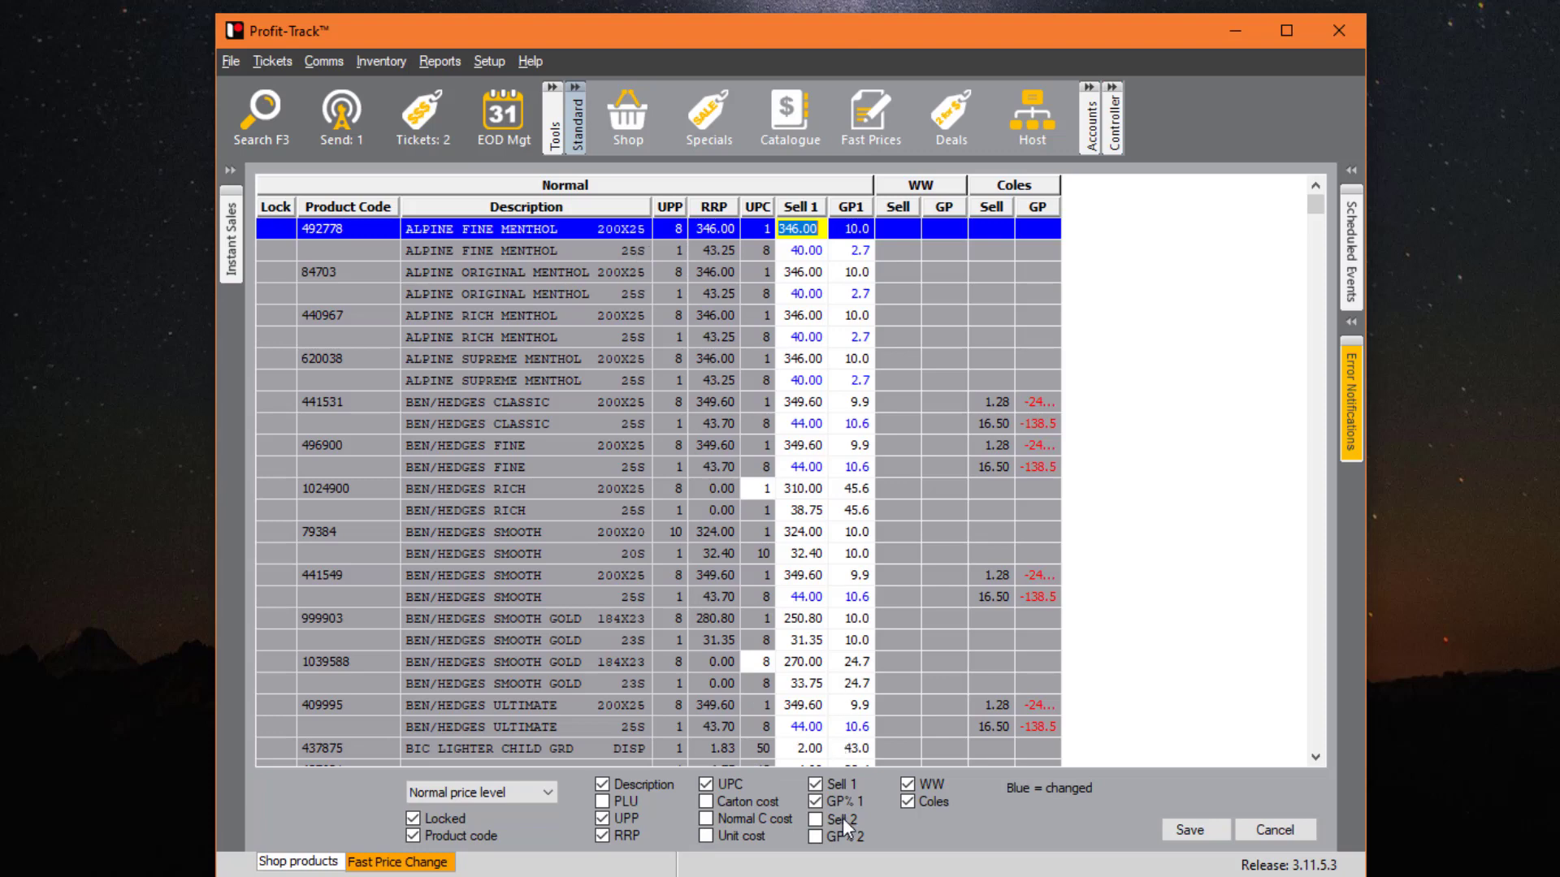
click(934, 783)
click(923, 801)
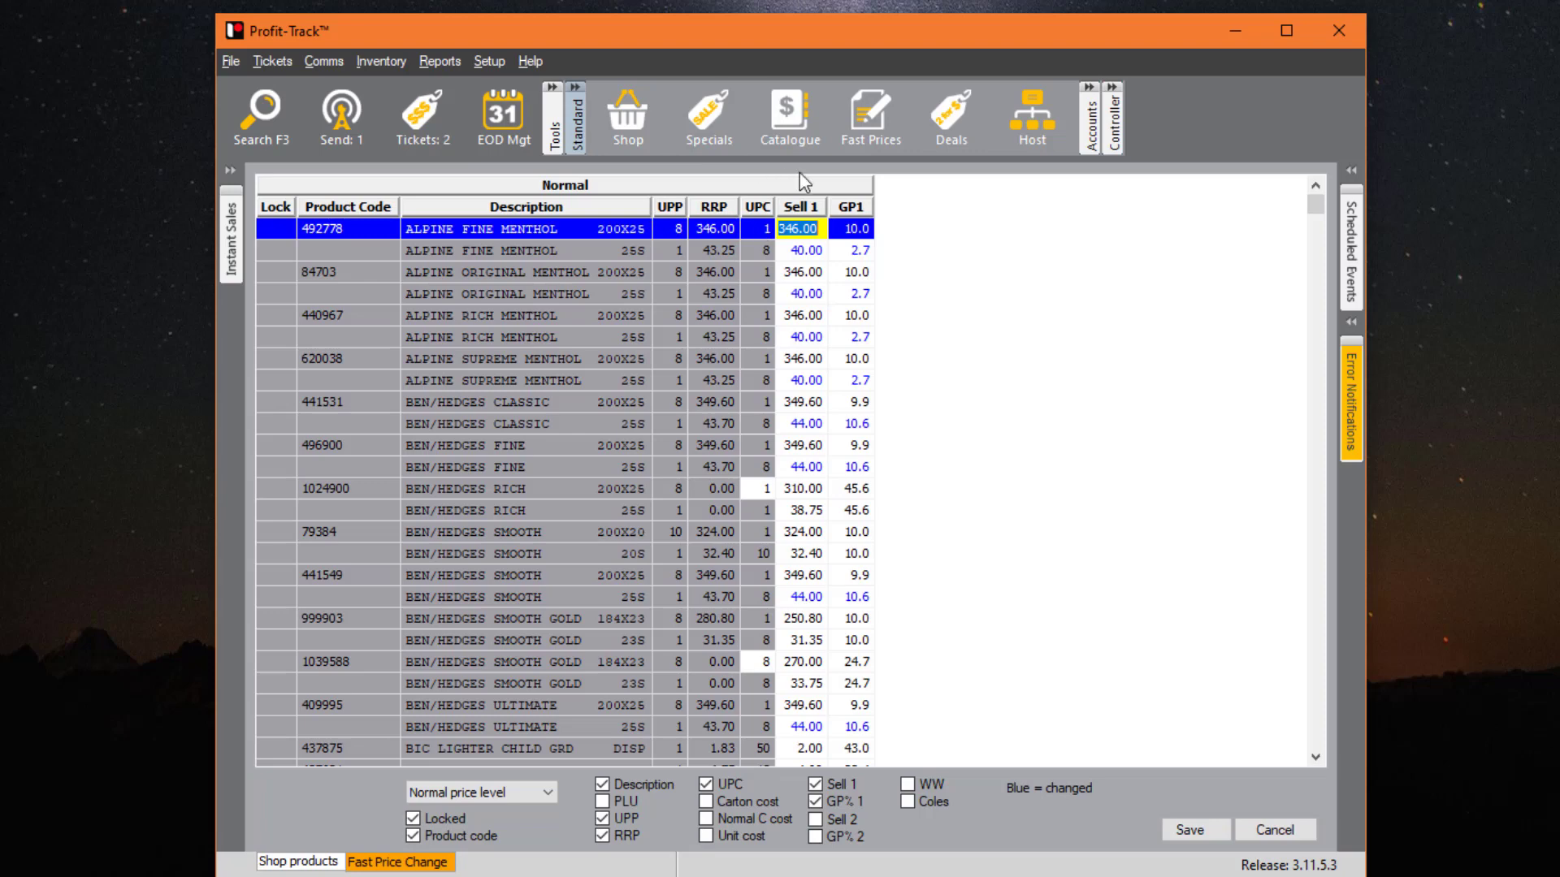
- Save the 25S price changes and send the 9 pending items to the registers, including pending-ticket PLUs
click(1196, 835)
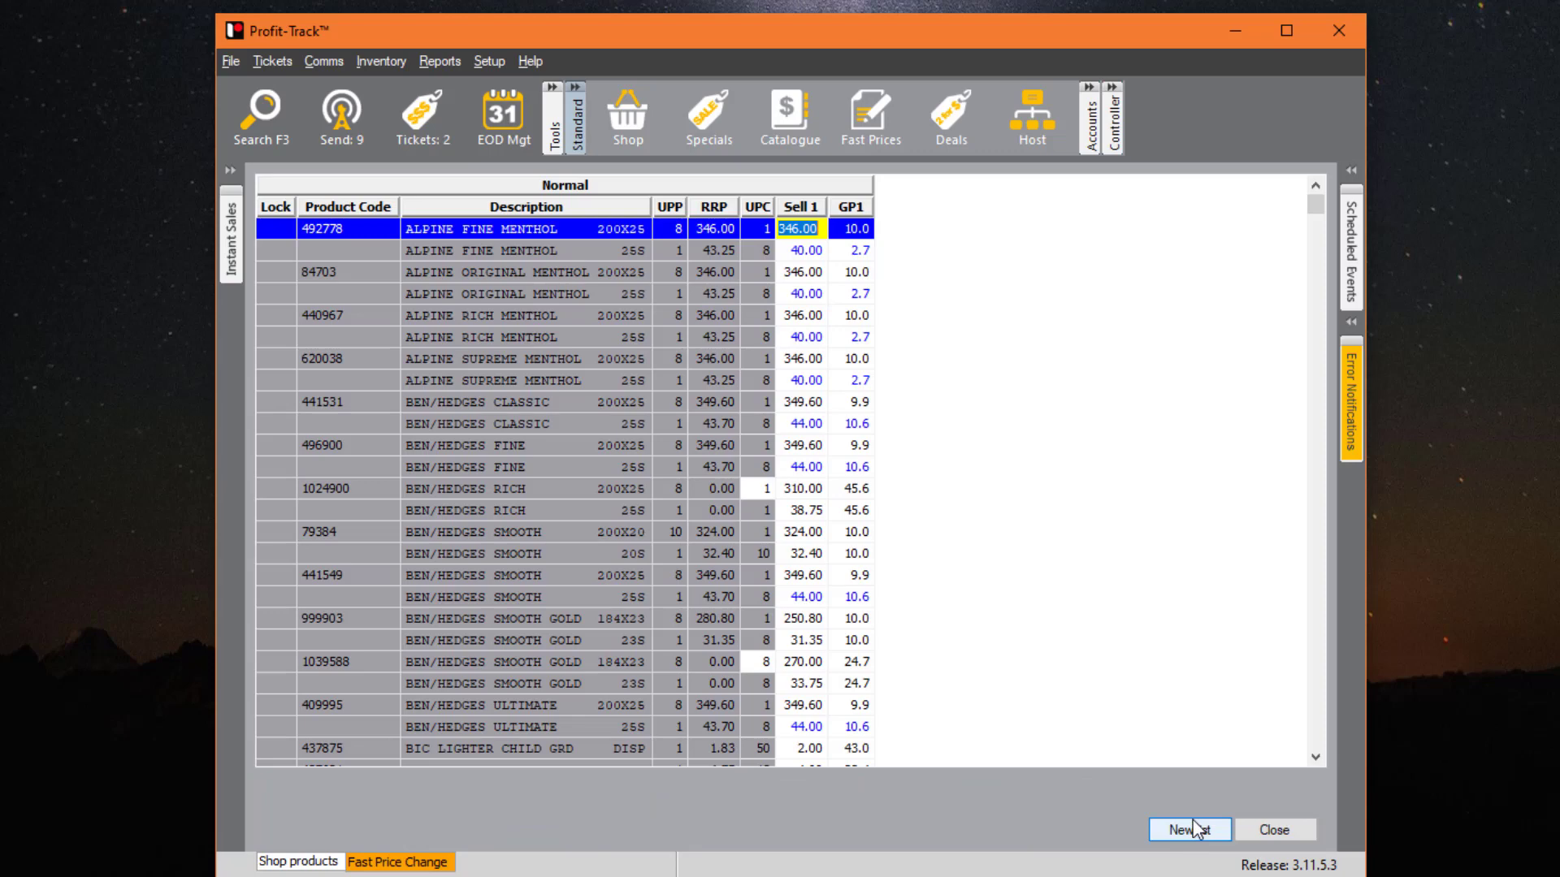
click(1261, 830)
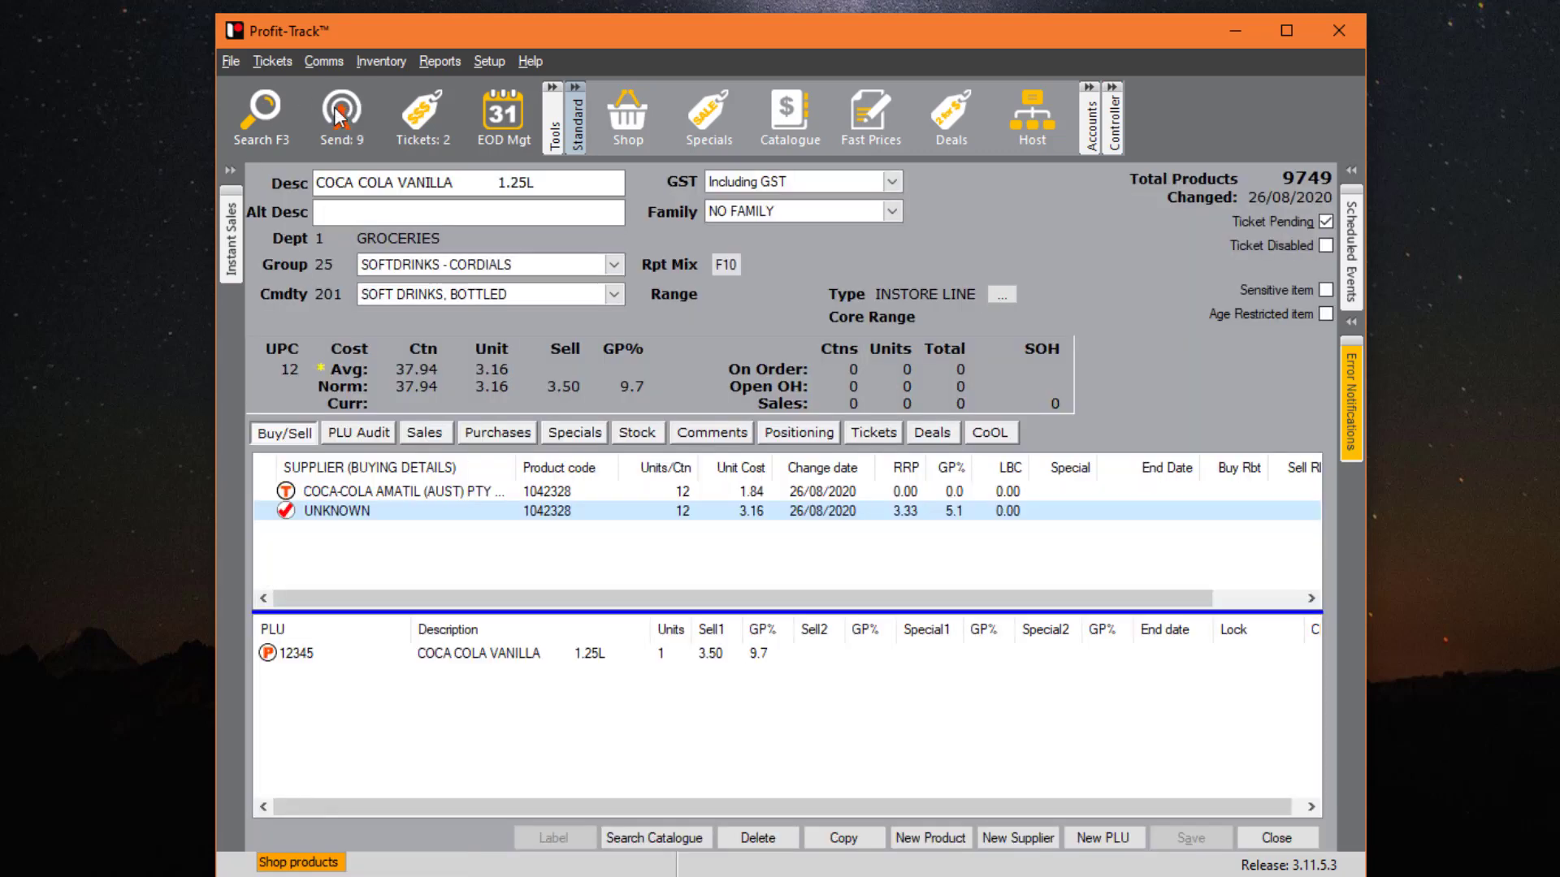
click(340, 117)
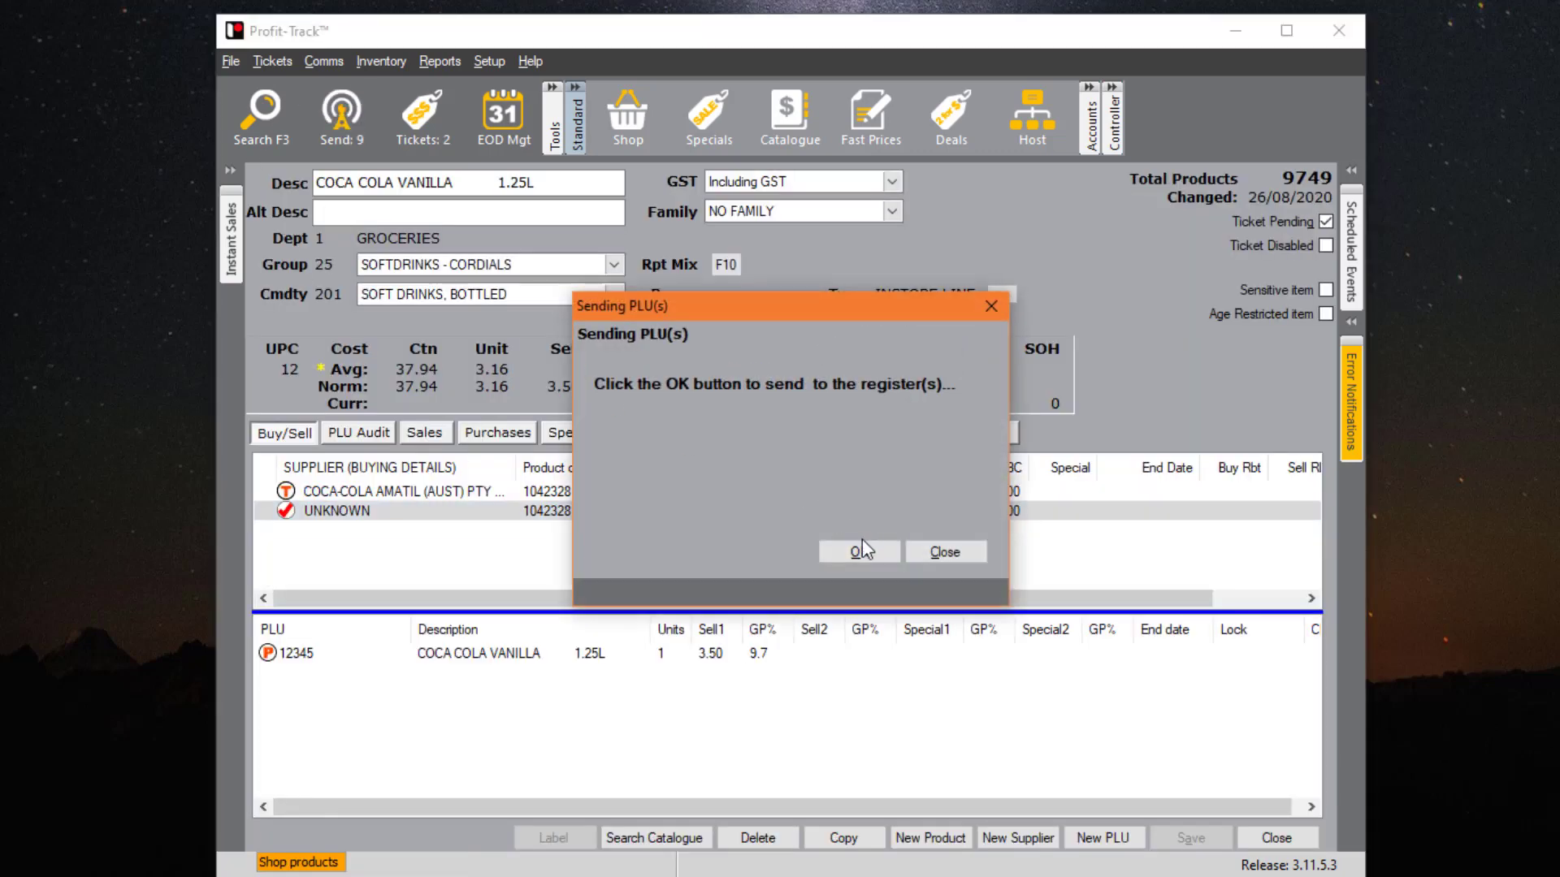
click(859, 552)
click(867, 499)
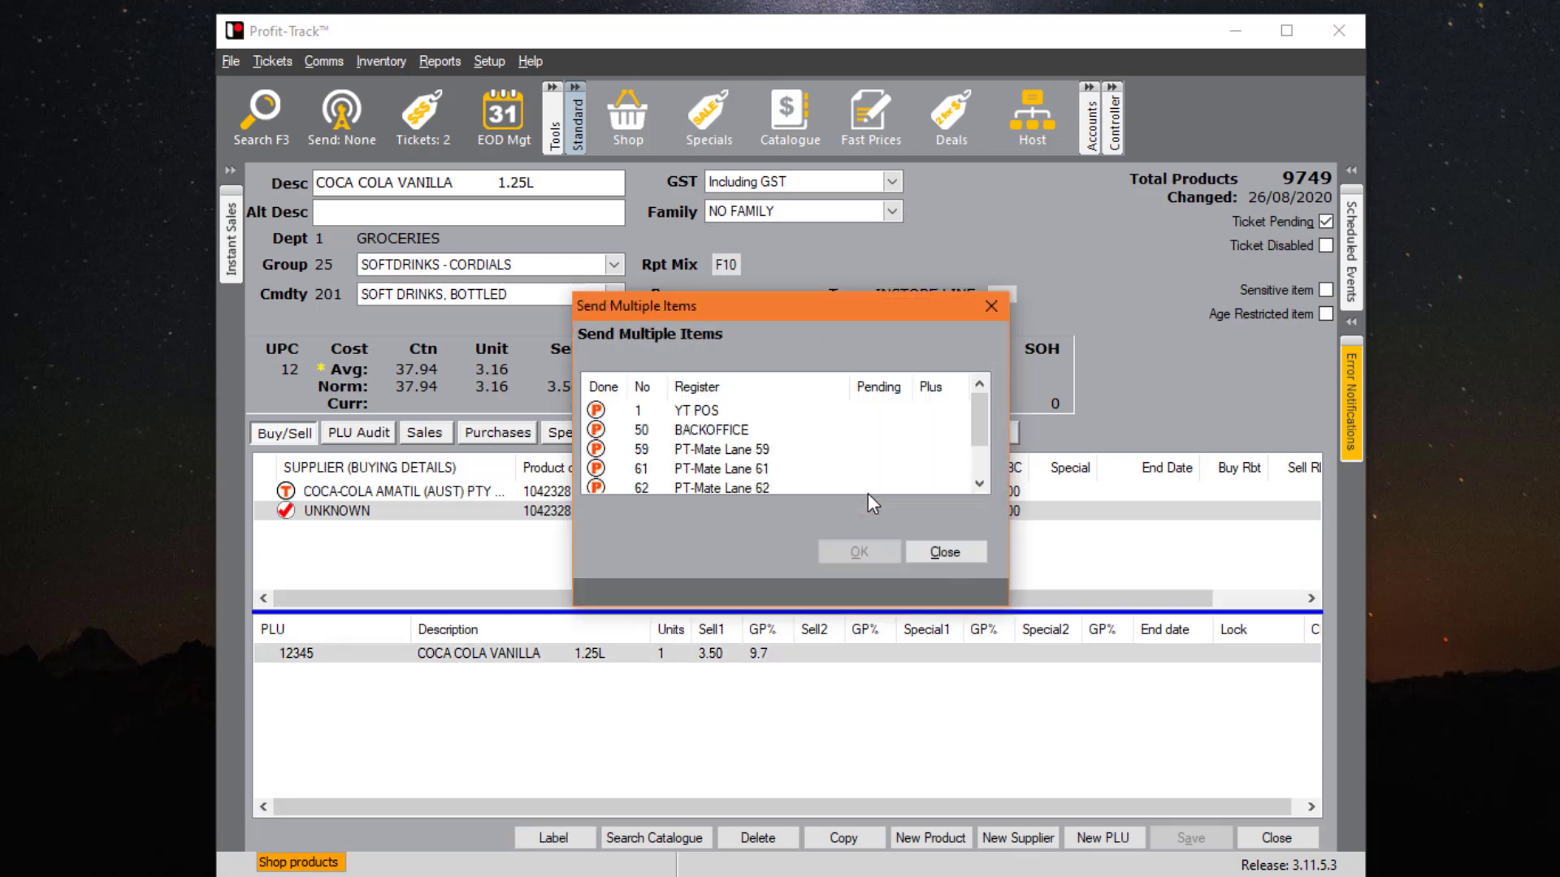
click(944, 552)
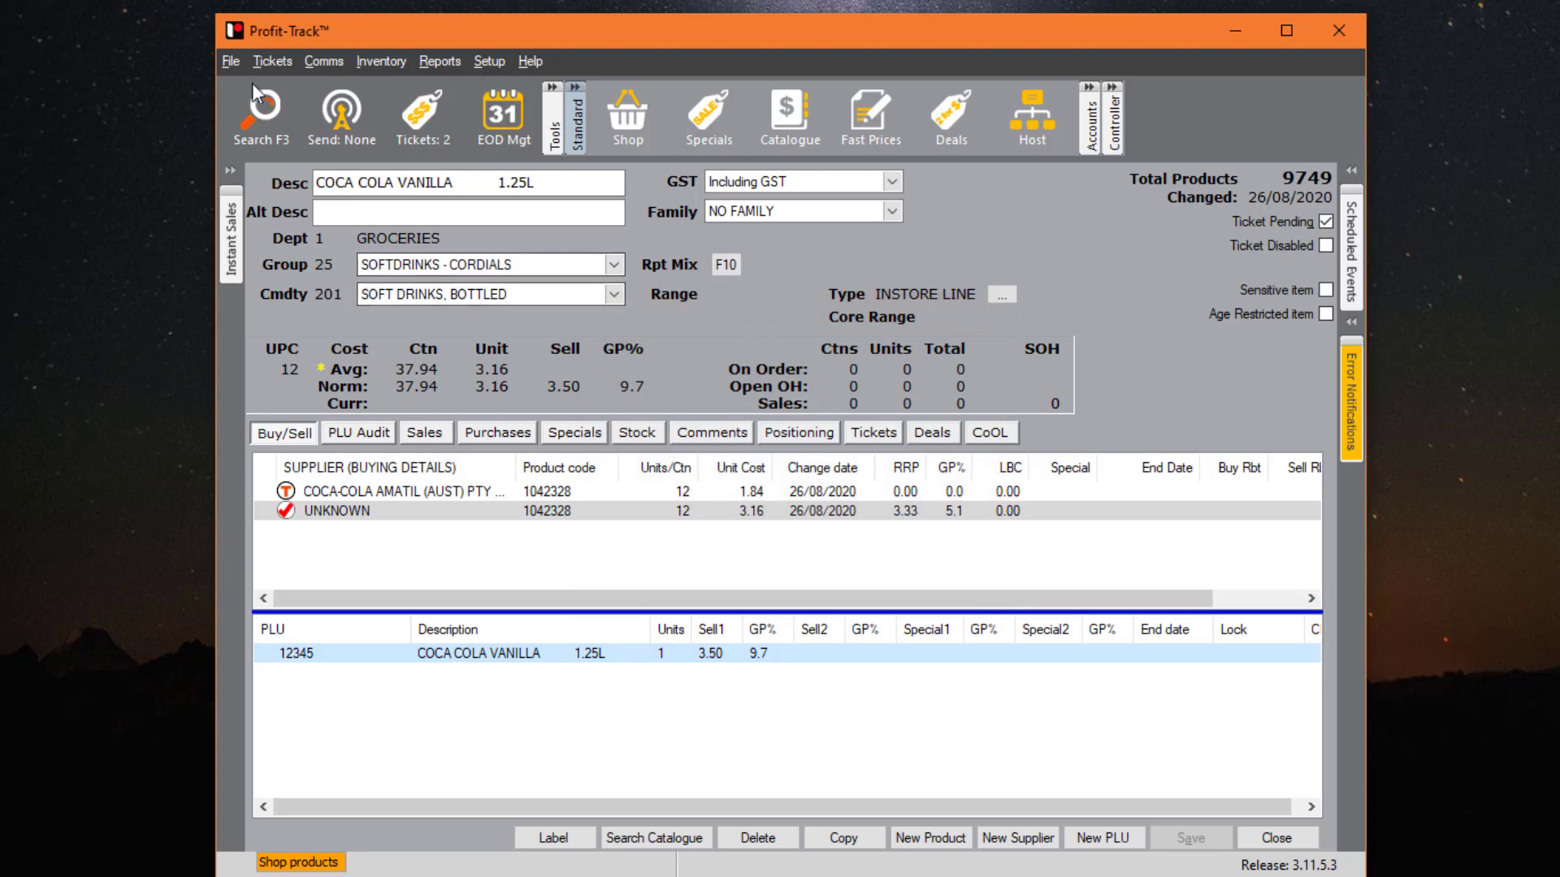
click(231, 61)
- Open Mass sell updates, include increases and decreases, and evaluate across all products
mouse_move(303, 293)
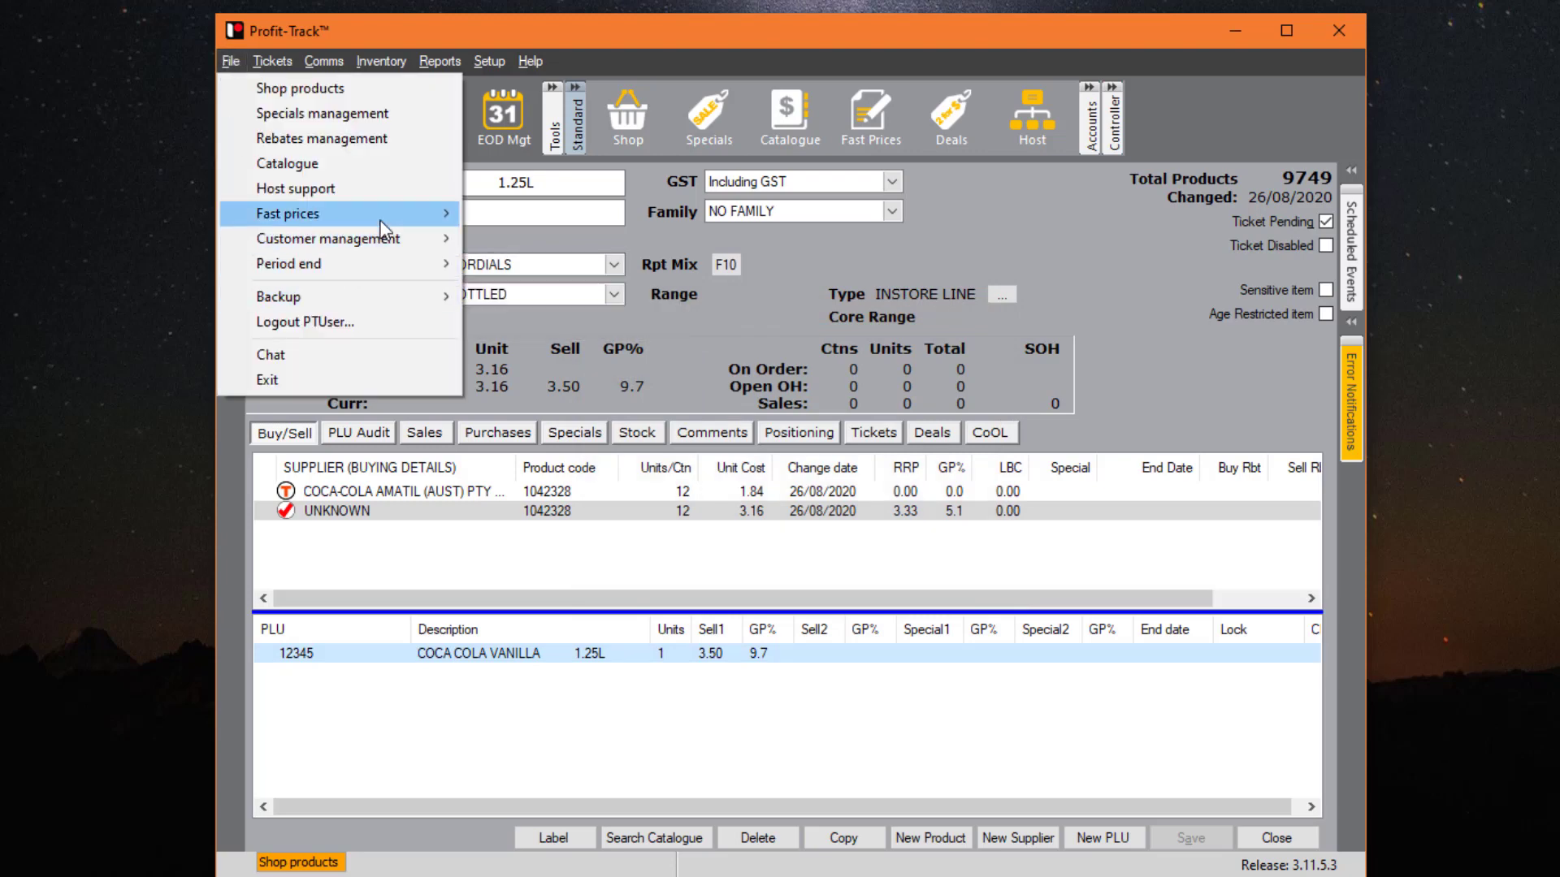
mouse_move(406, 213)
click(559, 236)
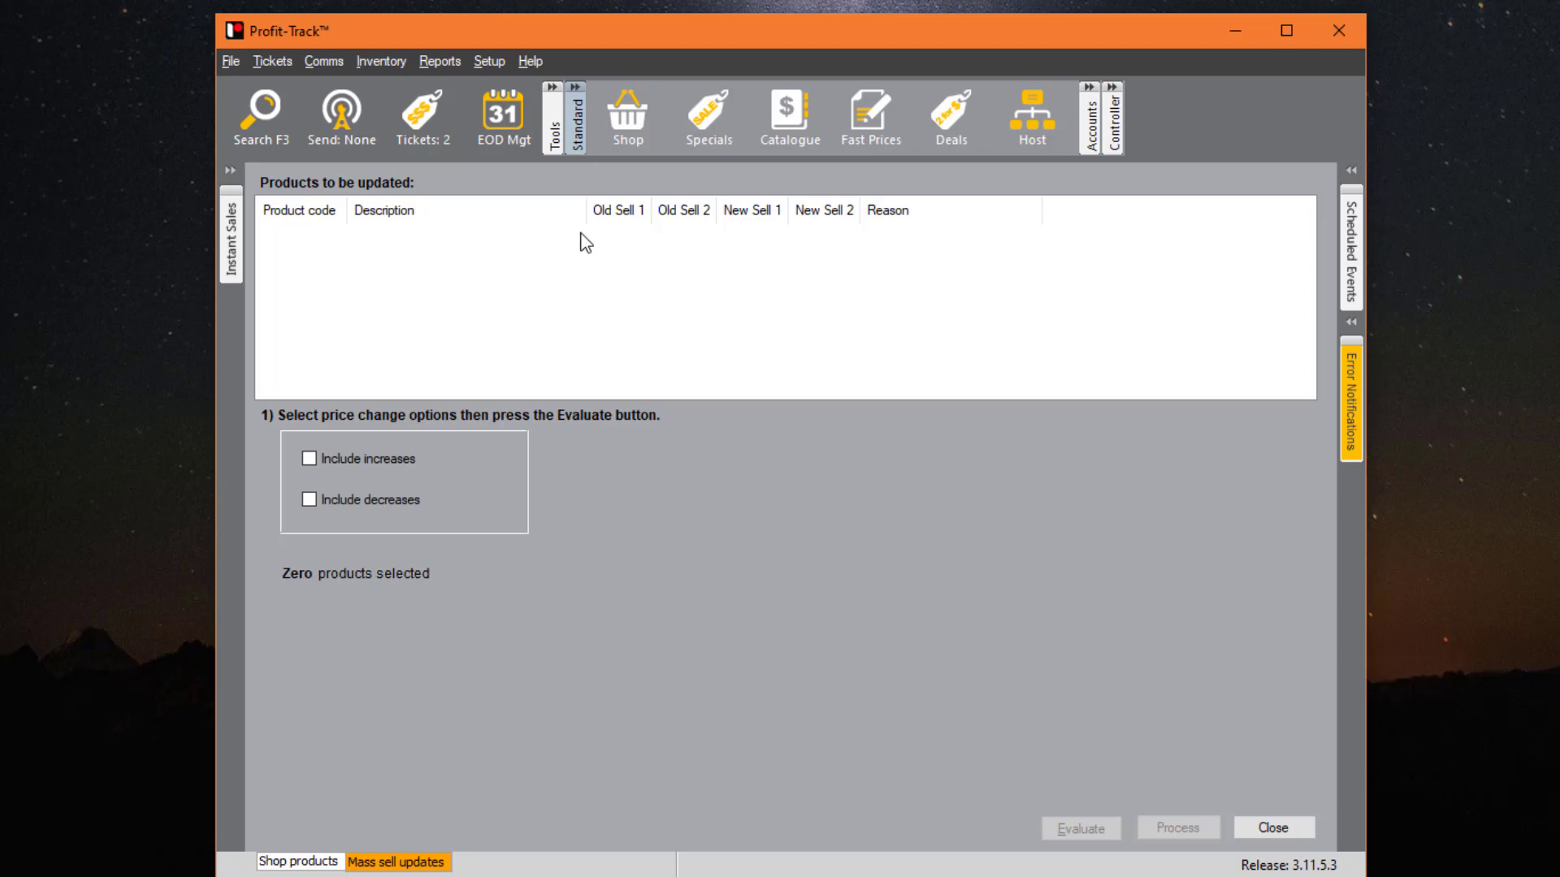
click(345, 457)
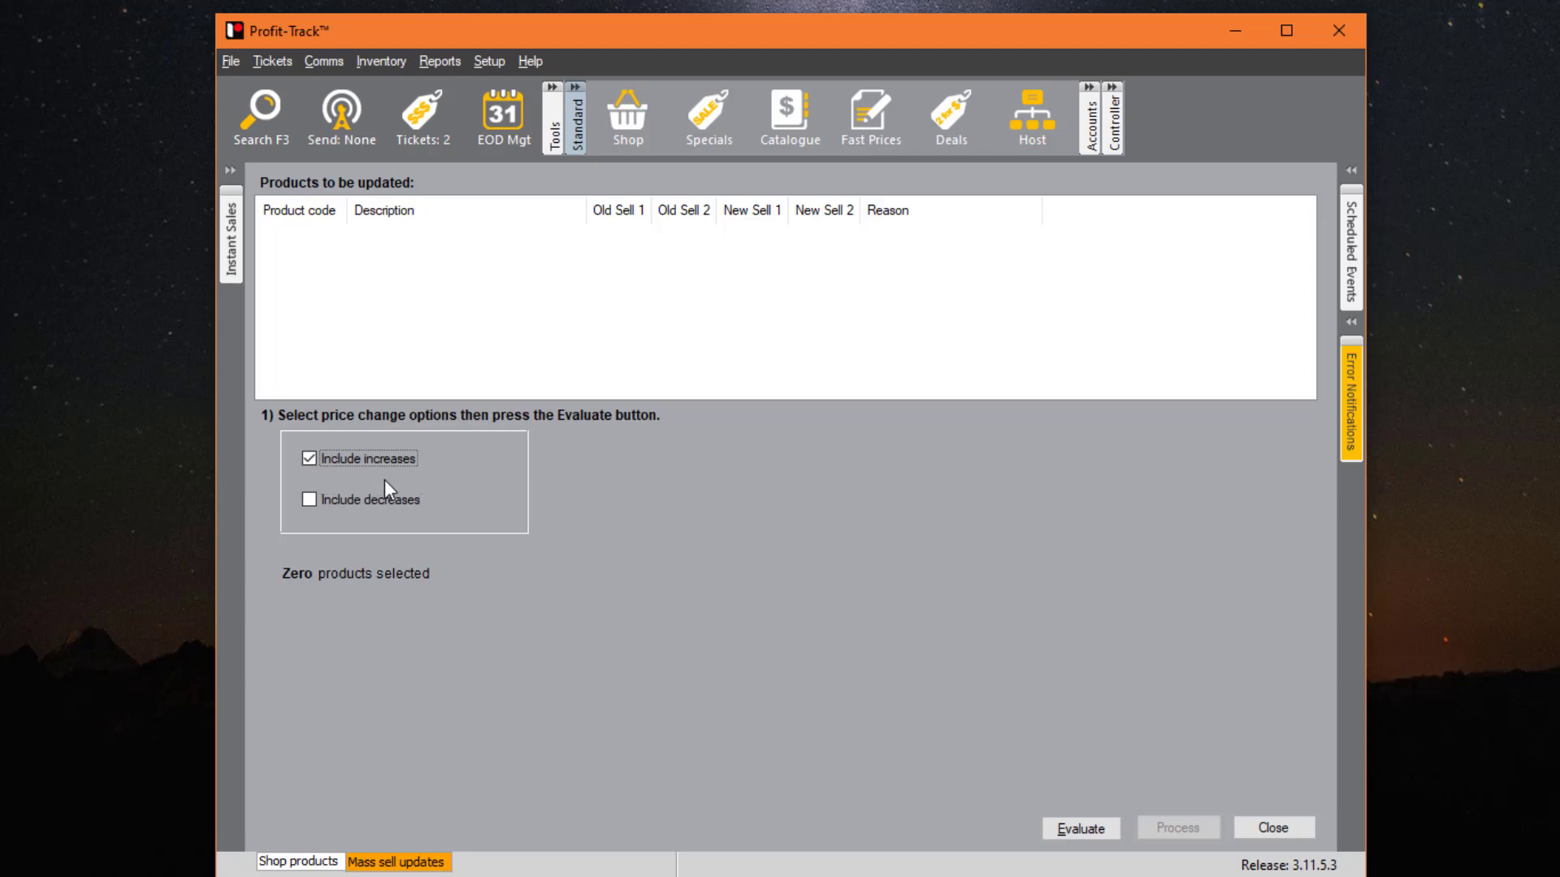
click(377, 500)
click(1085, 828)
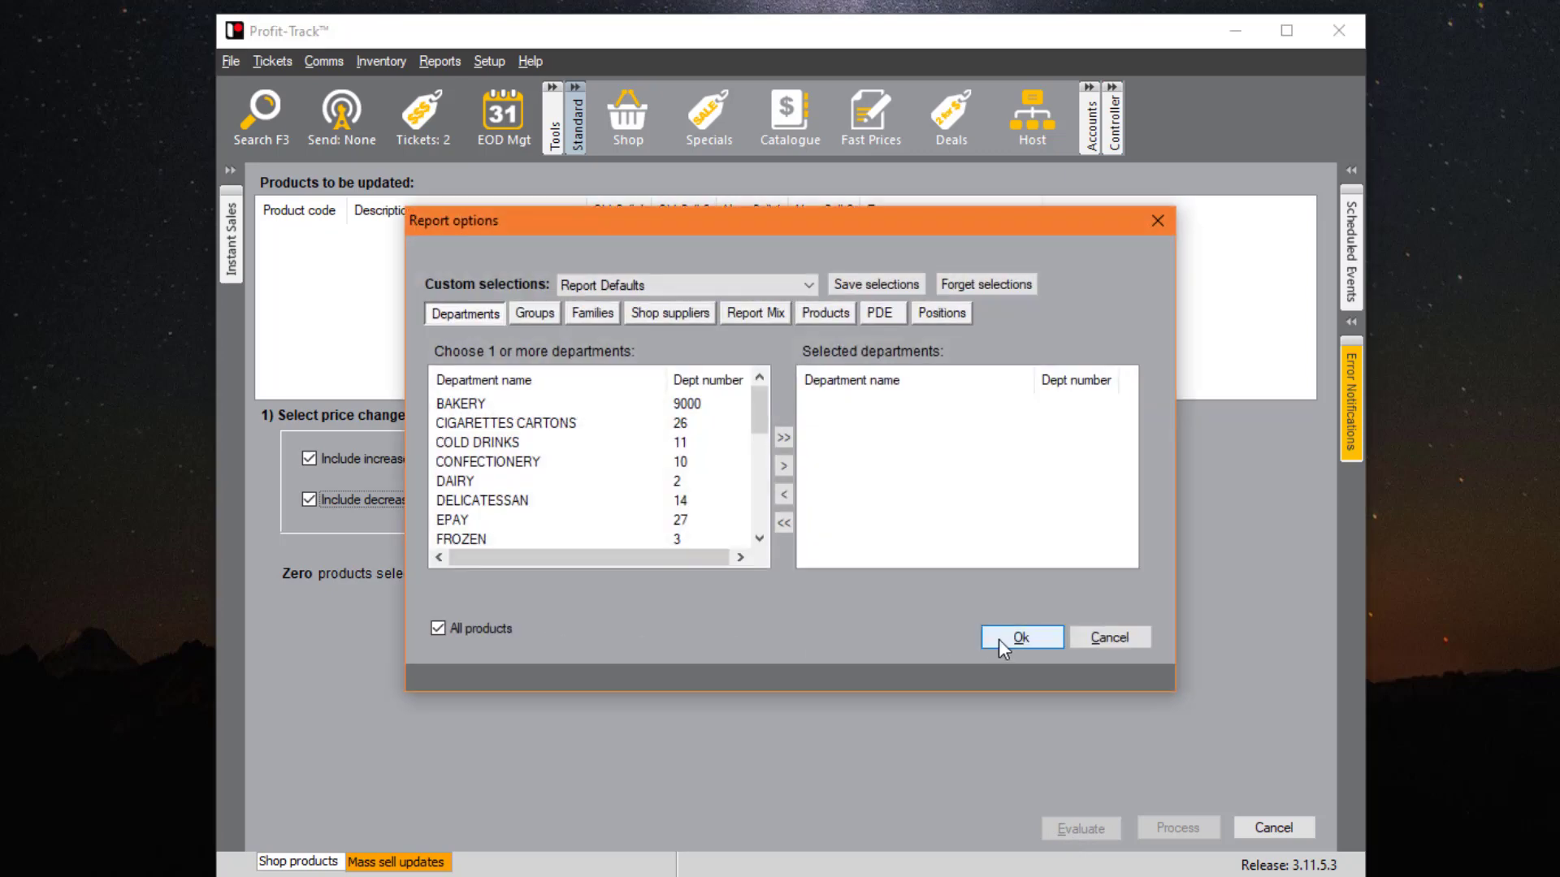
click(997, 640)
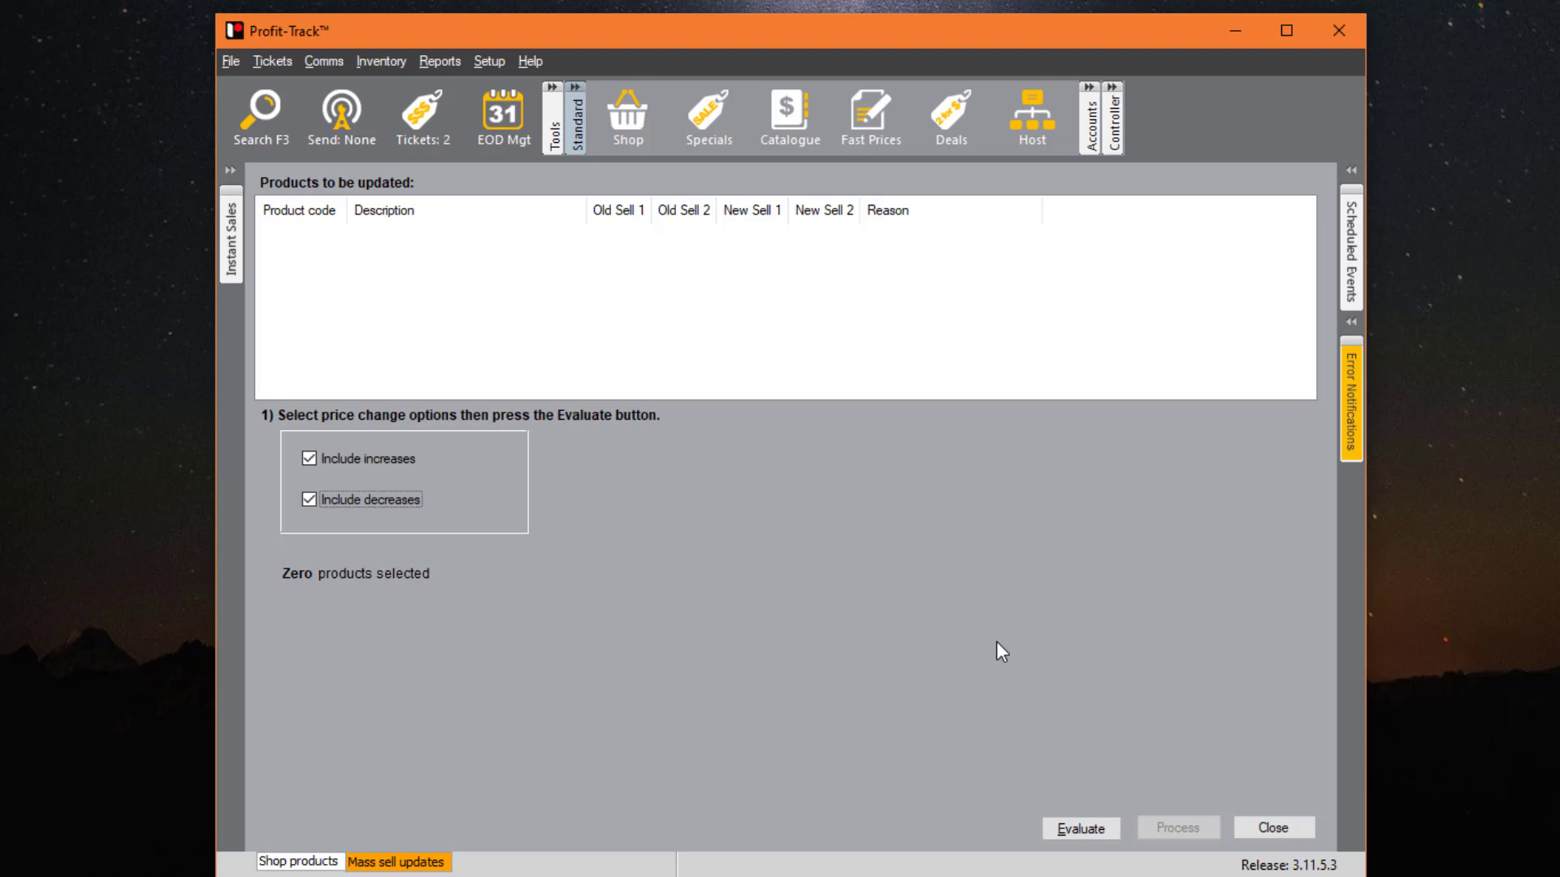
key(alt+e)
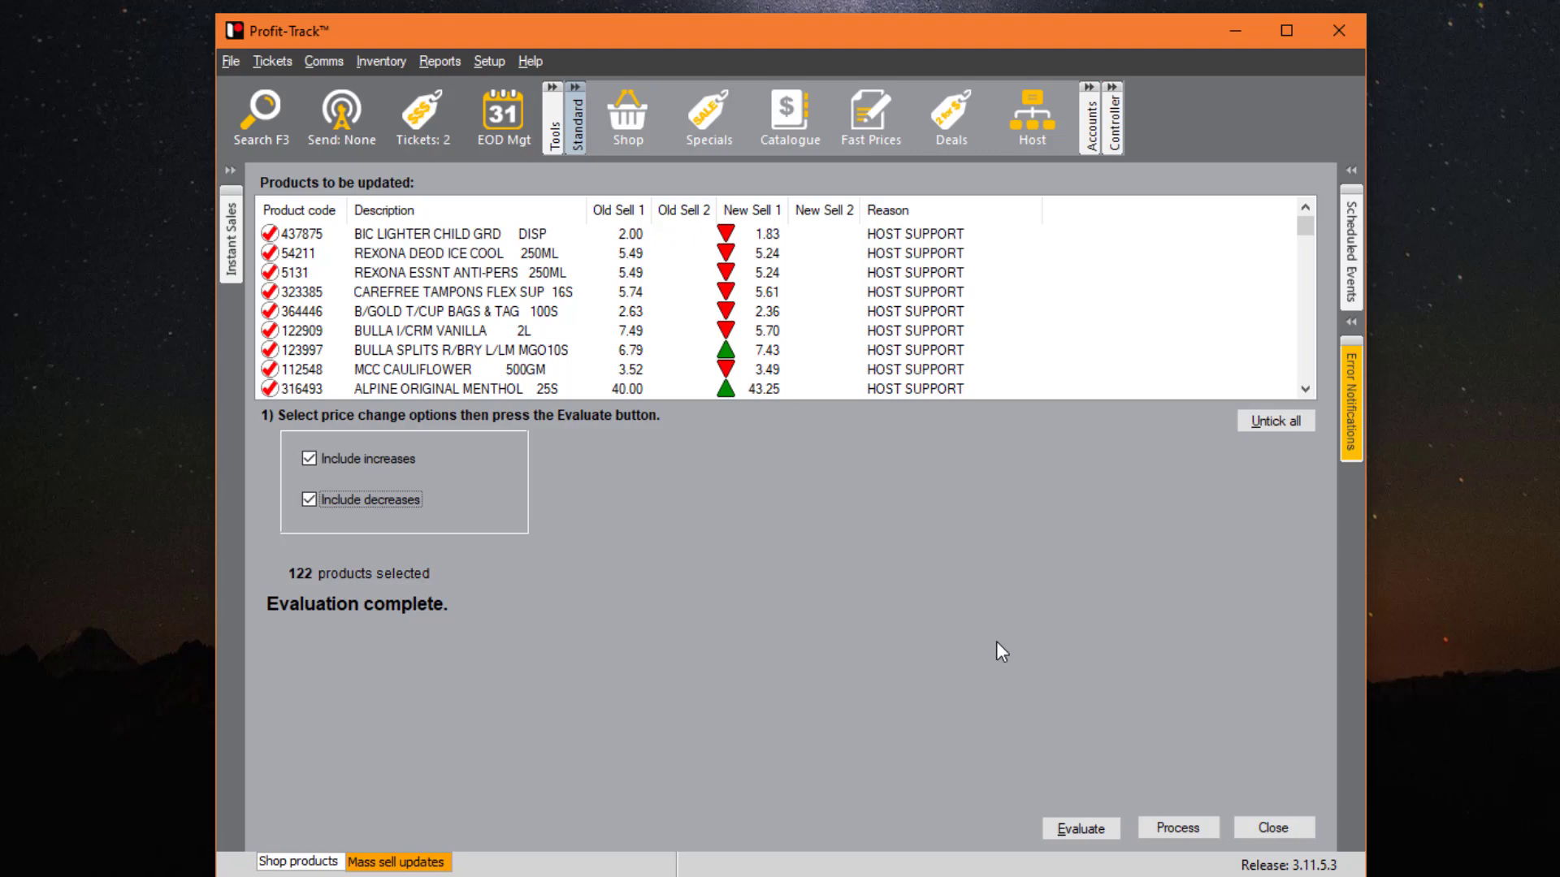
- Review the BIC LIGHTER and BULLA SPLITS changes, then process all 122 price updates
click(664, 238)
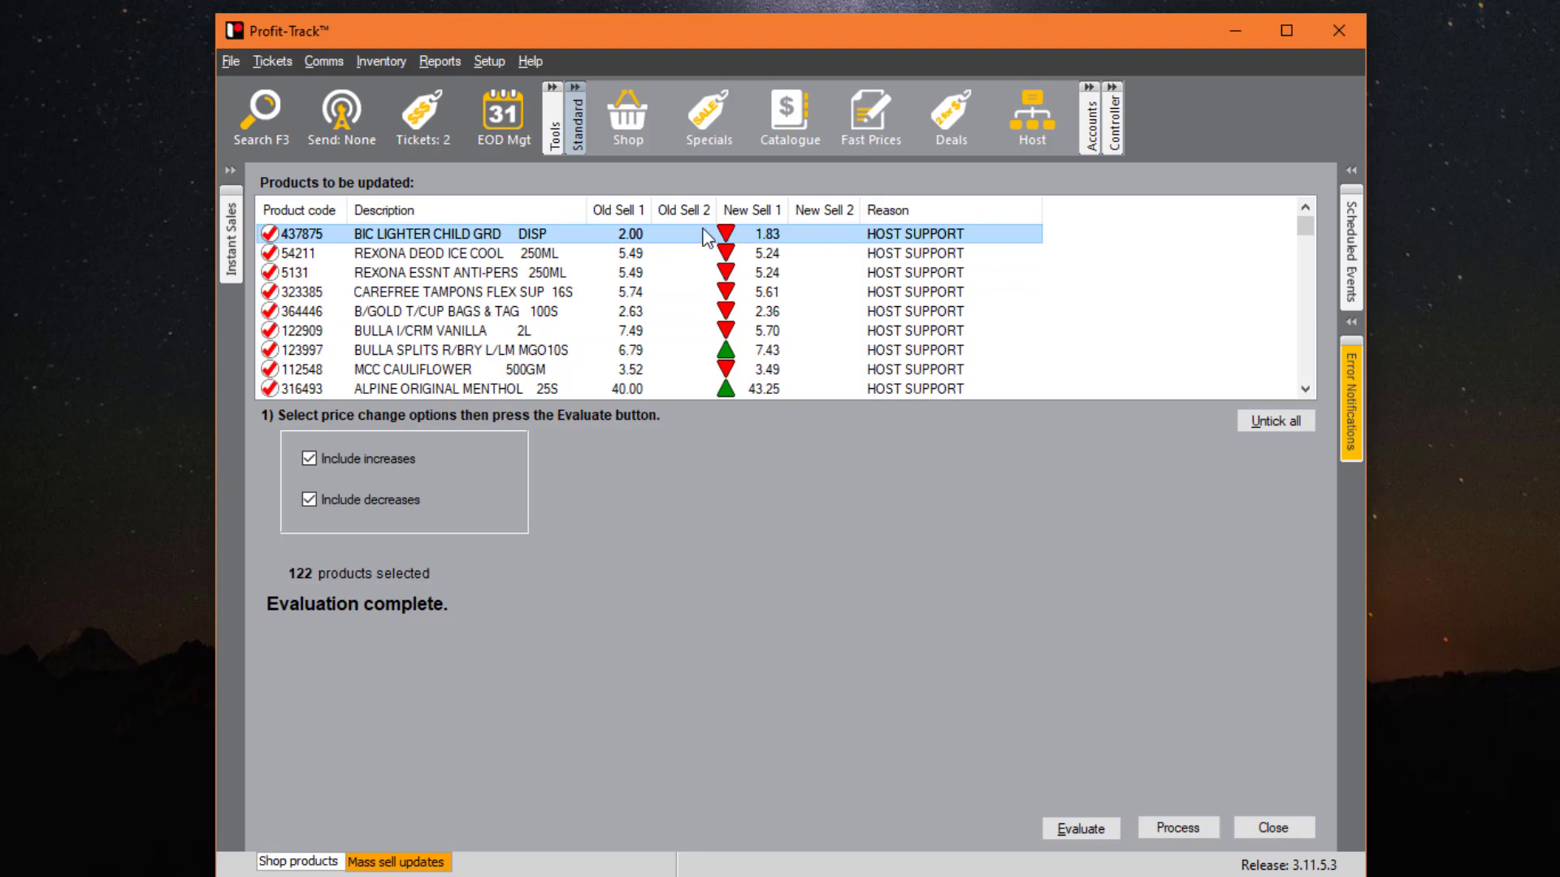
click(784, 350)
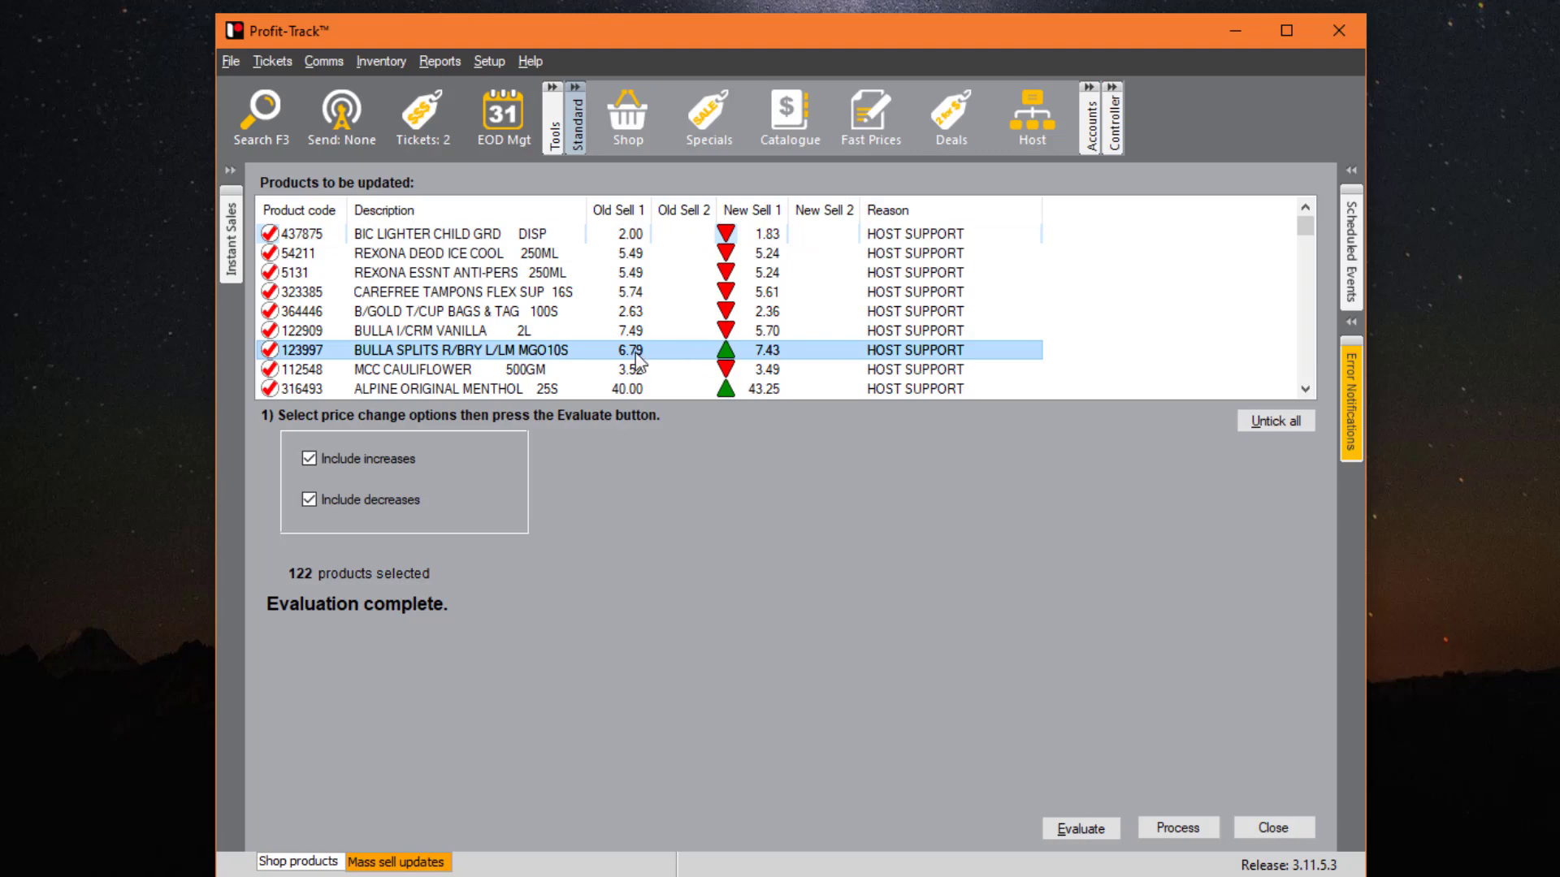
scroll(874, 348, down, 10)
scroll(873, 348, down, 10)
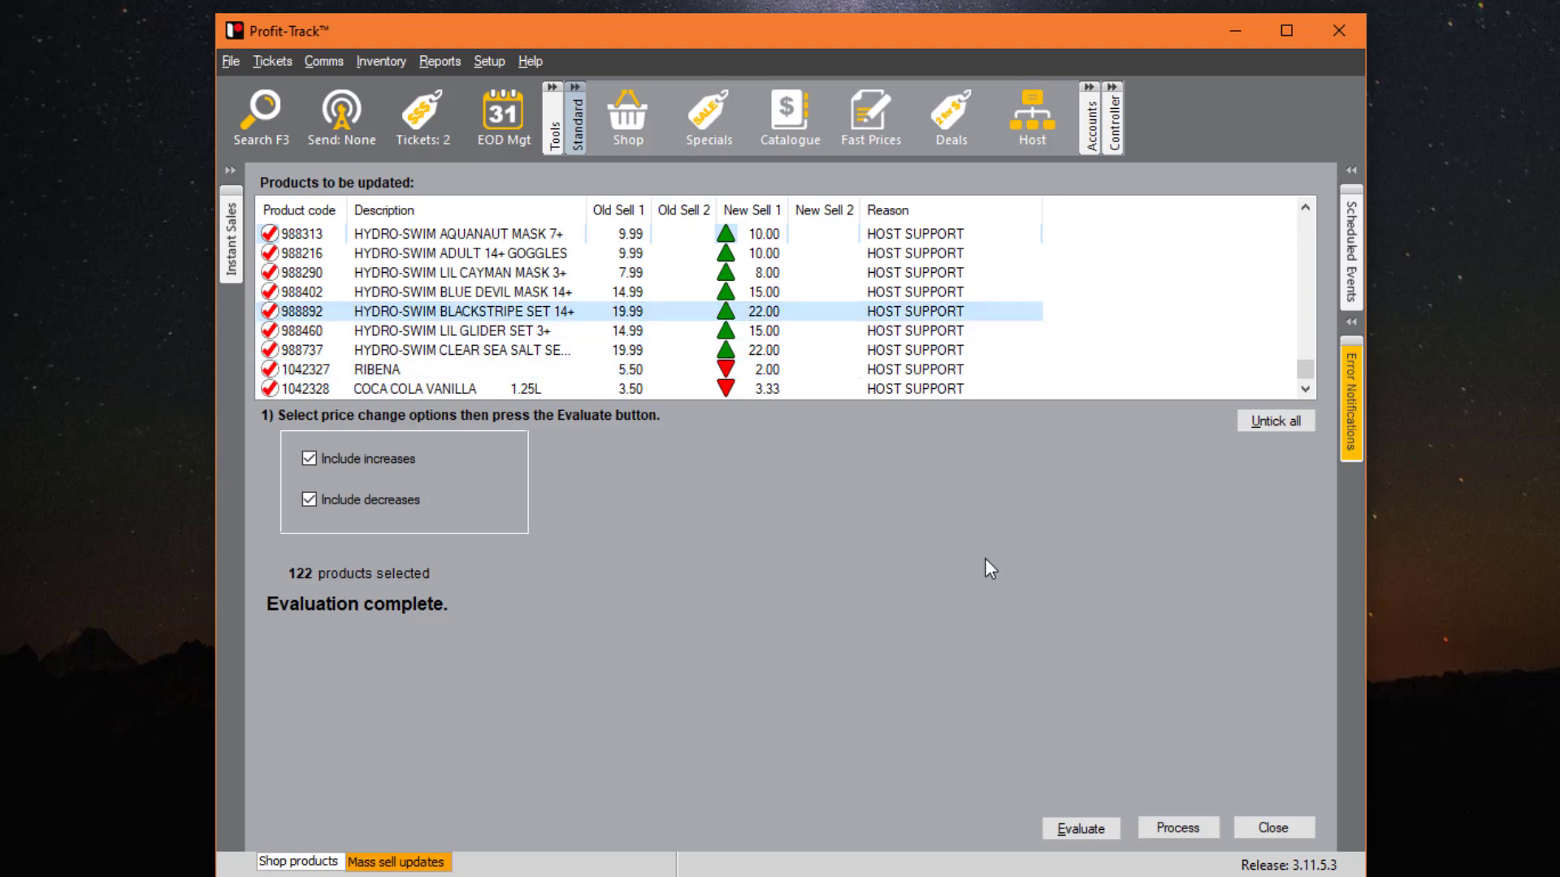
click(1184, 831)
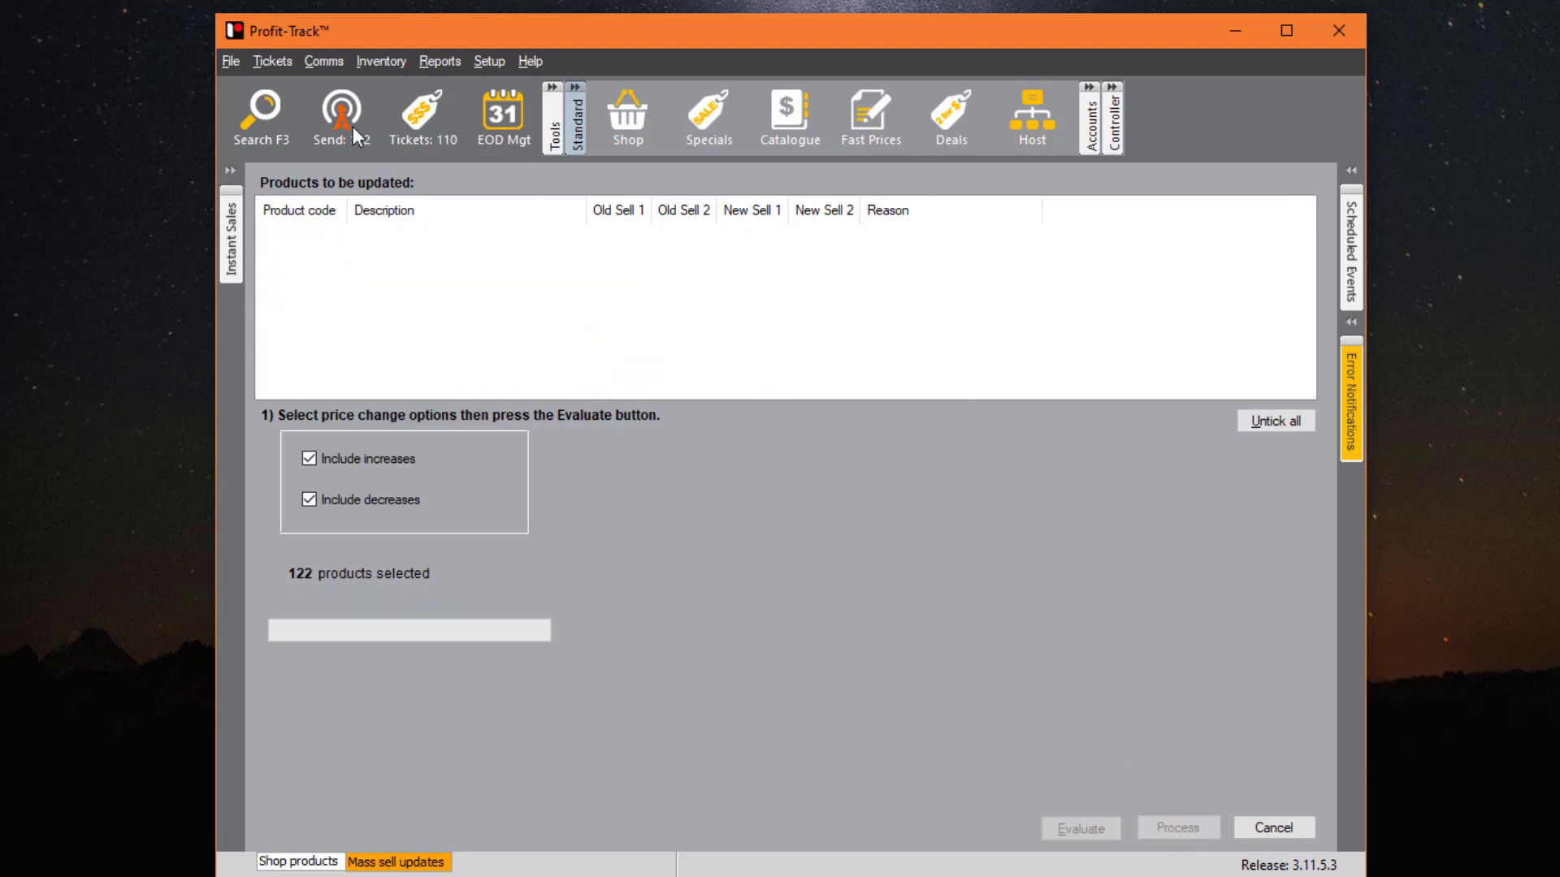
- Cancel the mass sell evaluation and send the 122 pending PLUs to the registers, including pending-ticket PLUs
click(1264, 824)
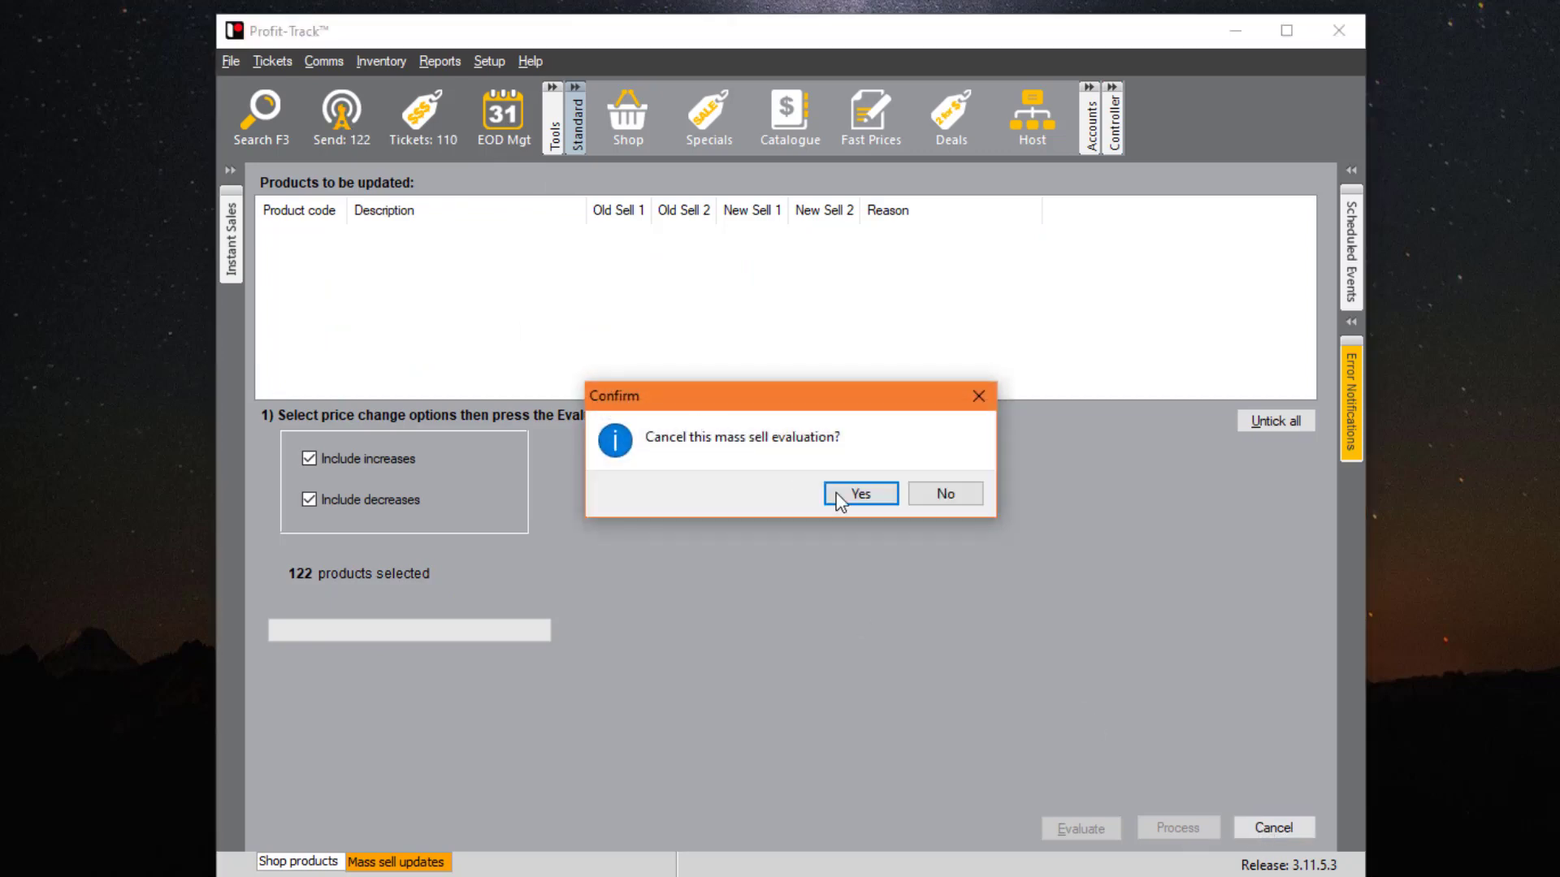
click(920, 494)
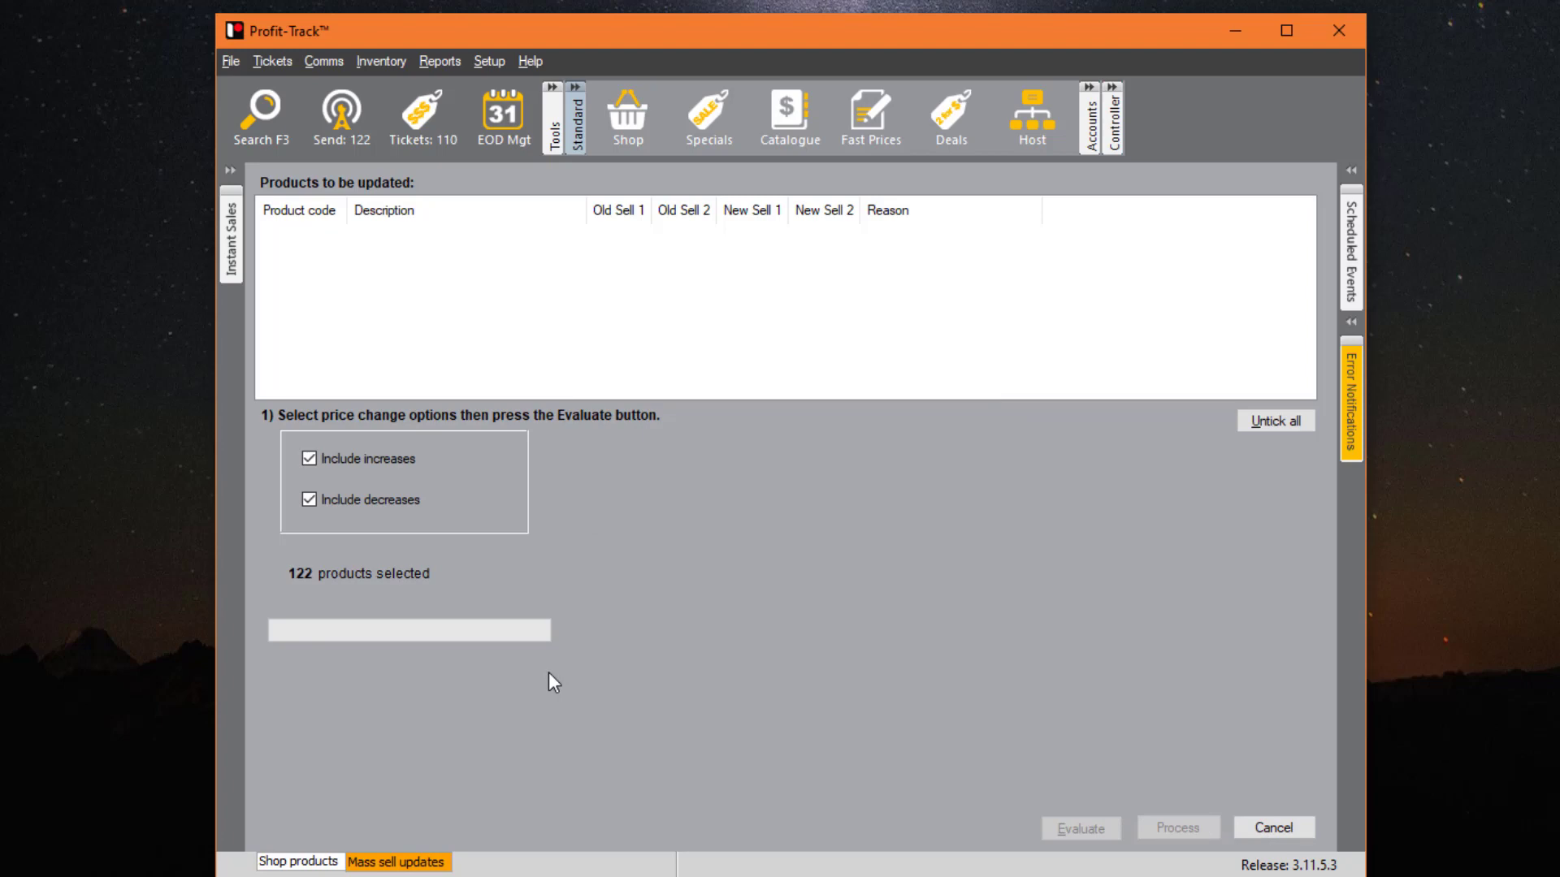
click(343, 125)
click(837, 549)
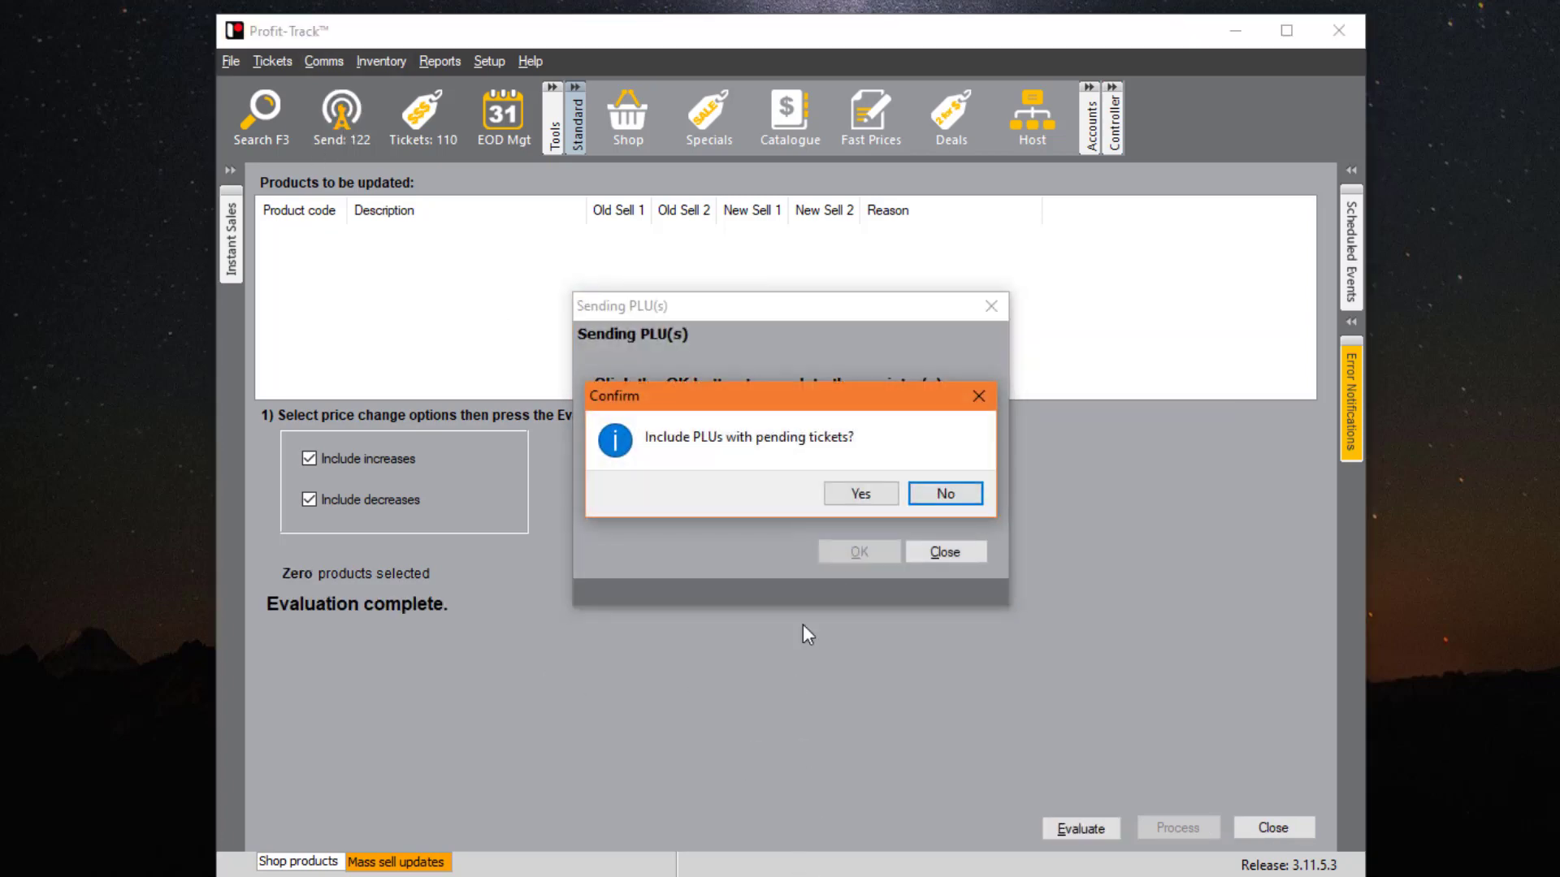
click(860, 493)
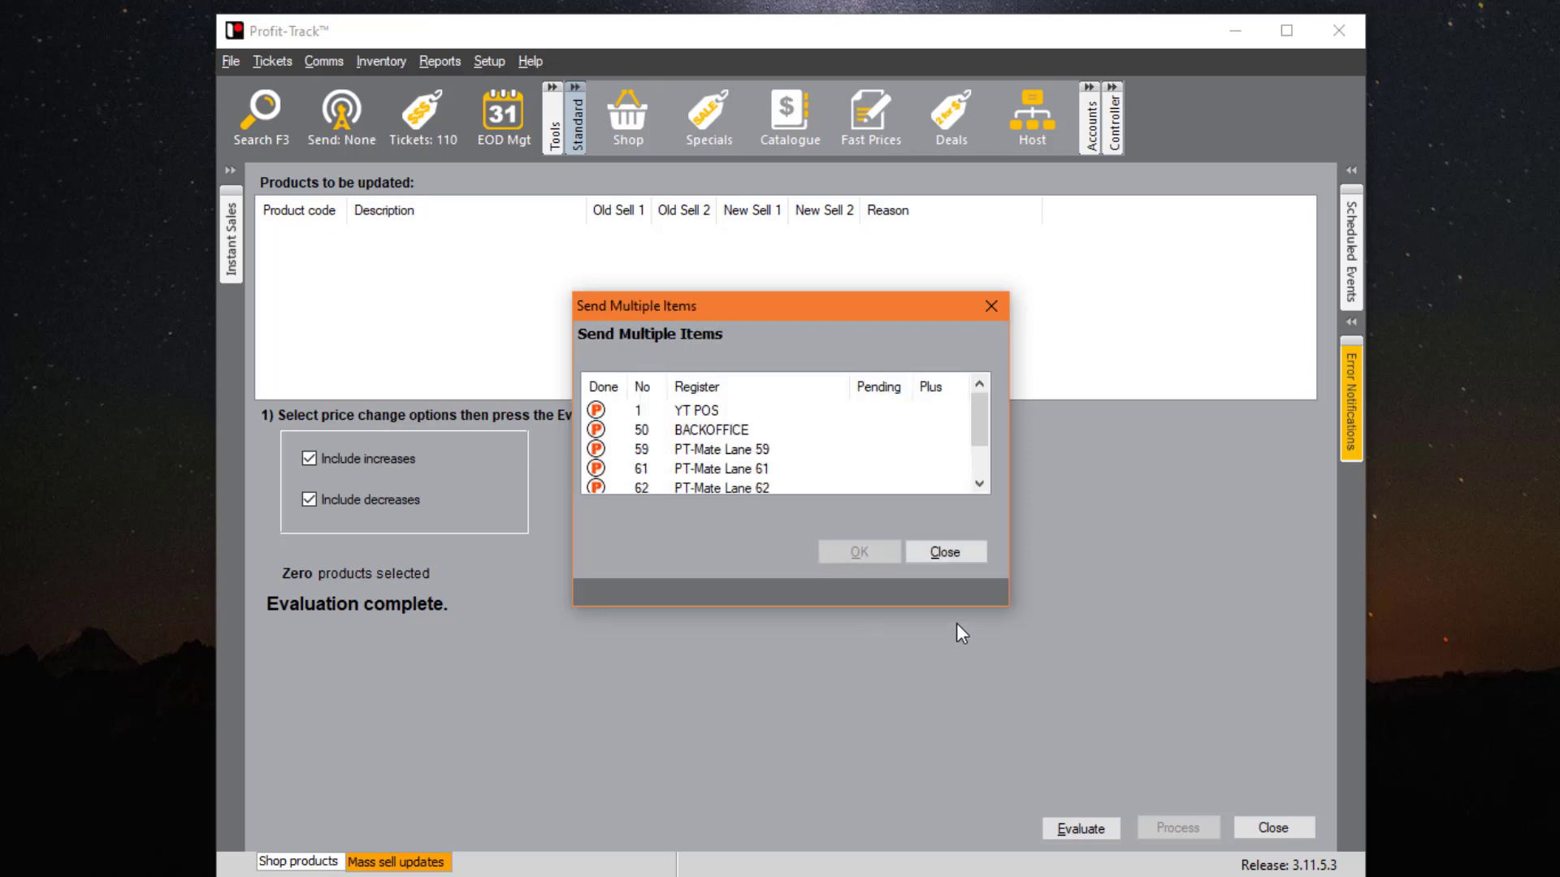
click(959, 552)
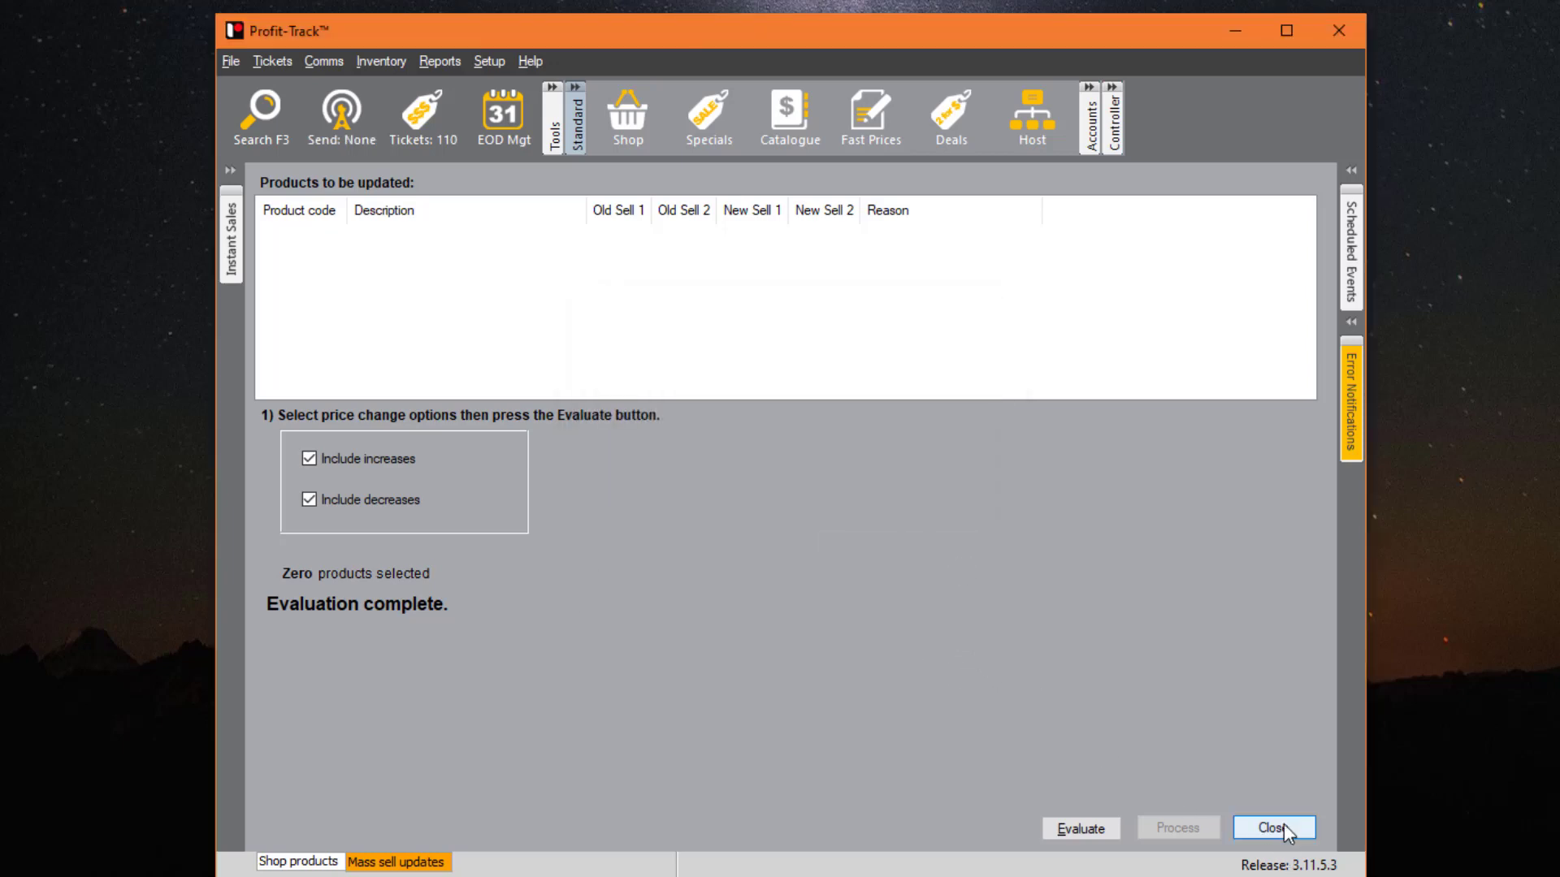
click(1274, 827)
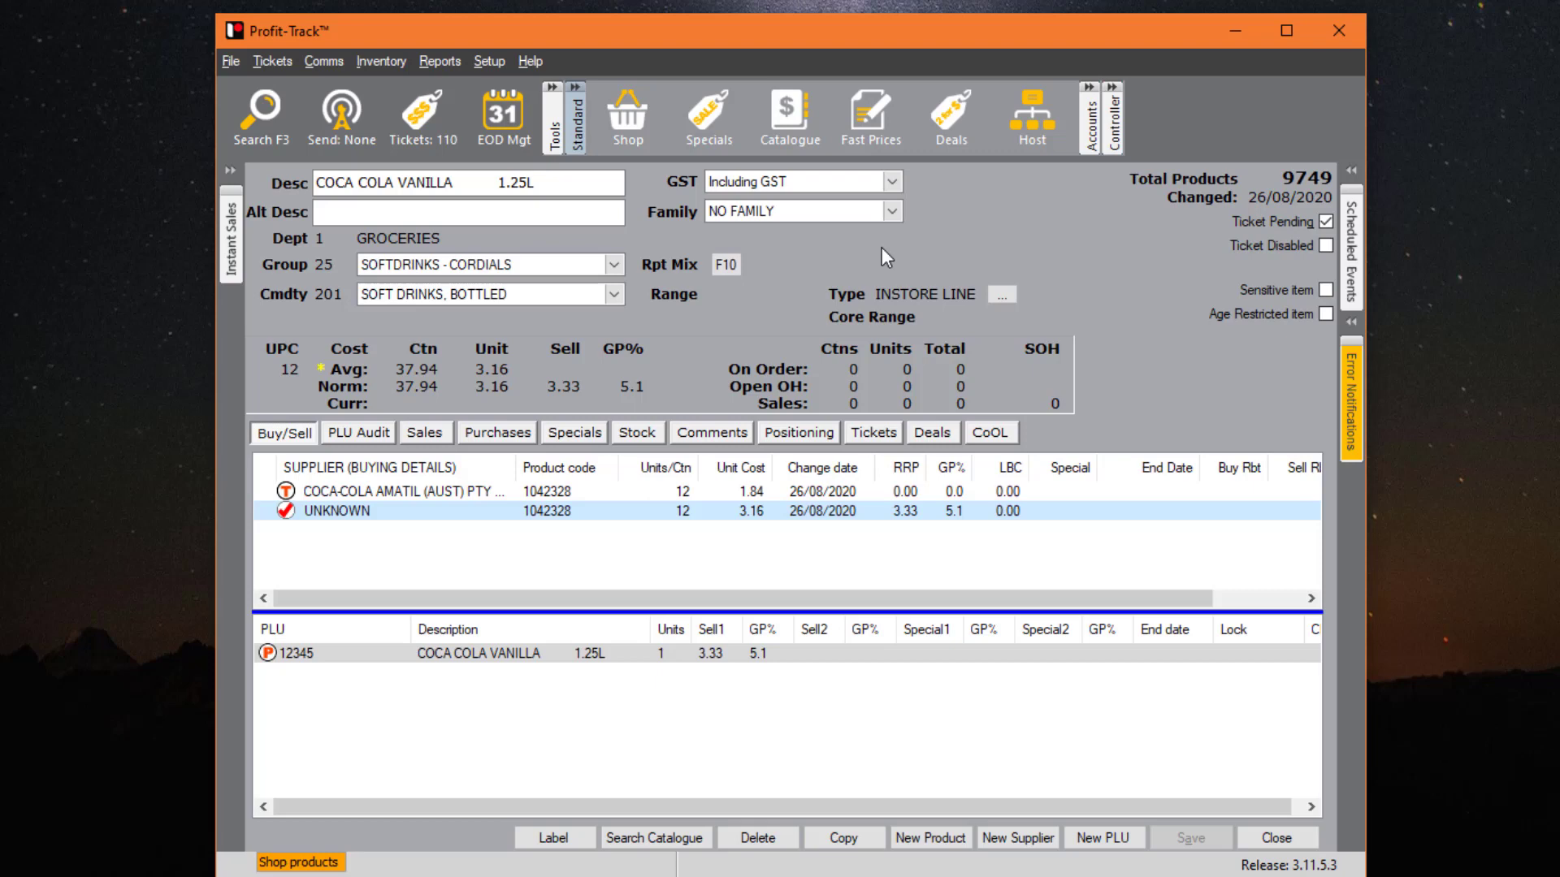
- In Deletion Management, generate the list of products not sold since 1 May 2020
click(401, 59)
click(440, 201)
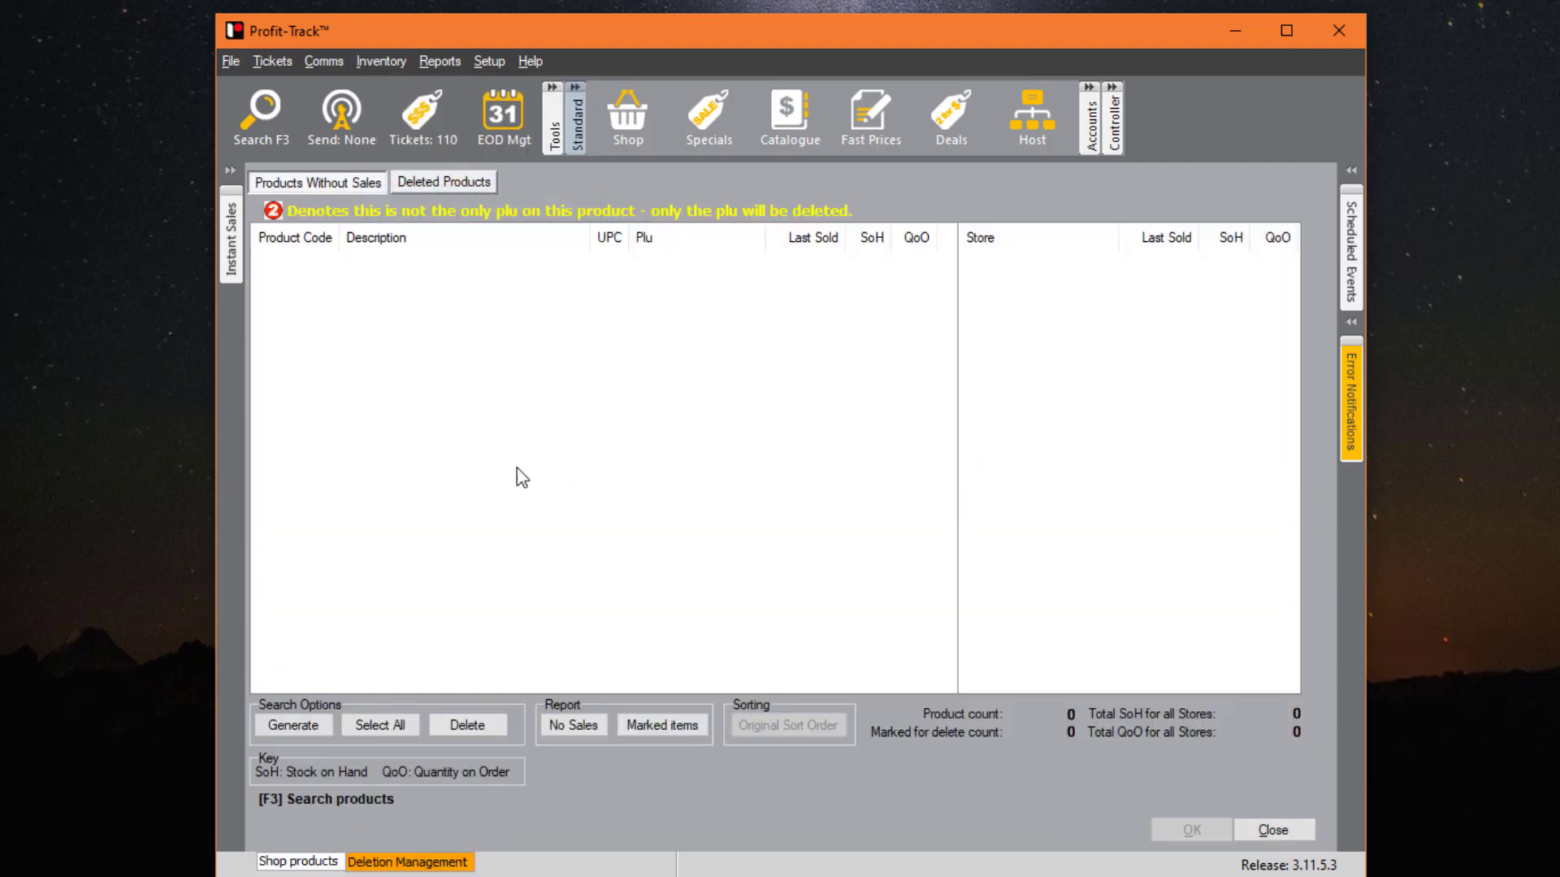
click(302, 730)
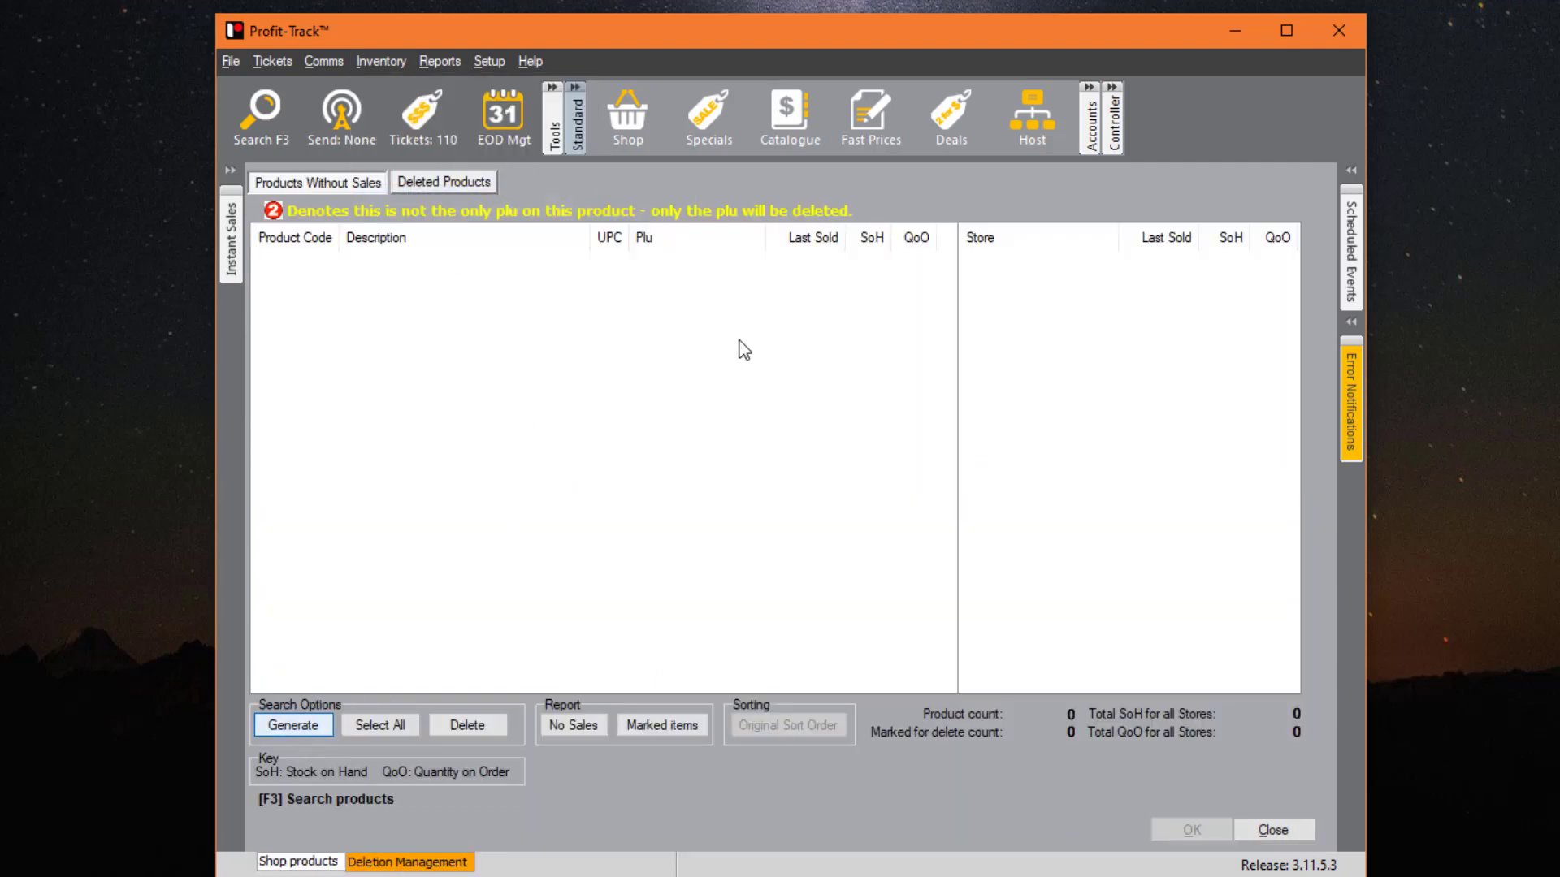
click(693, 368)
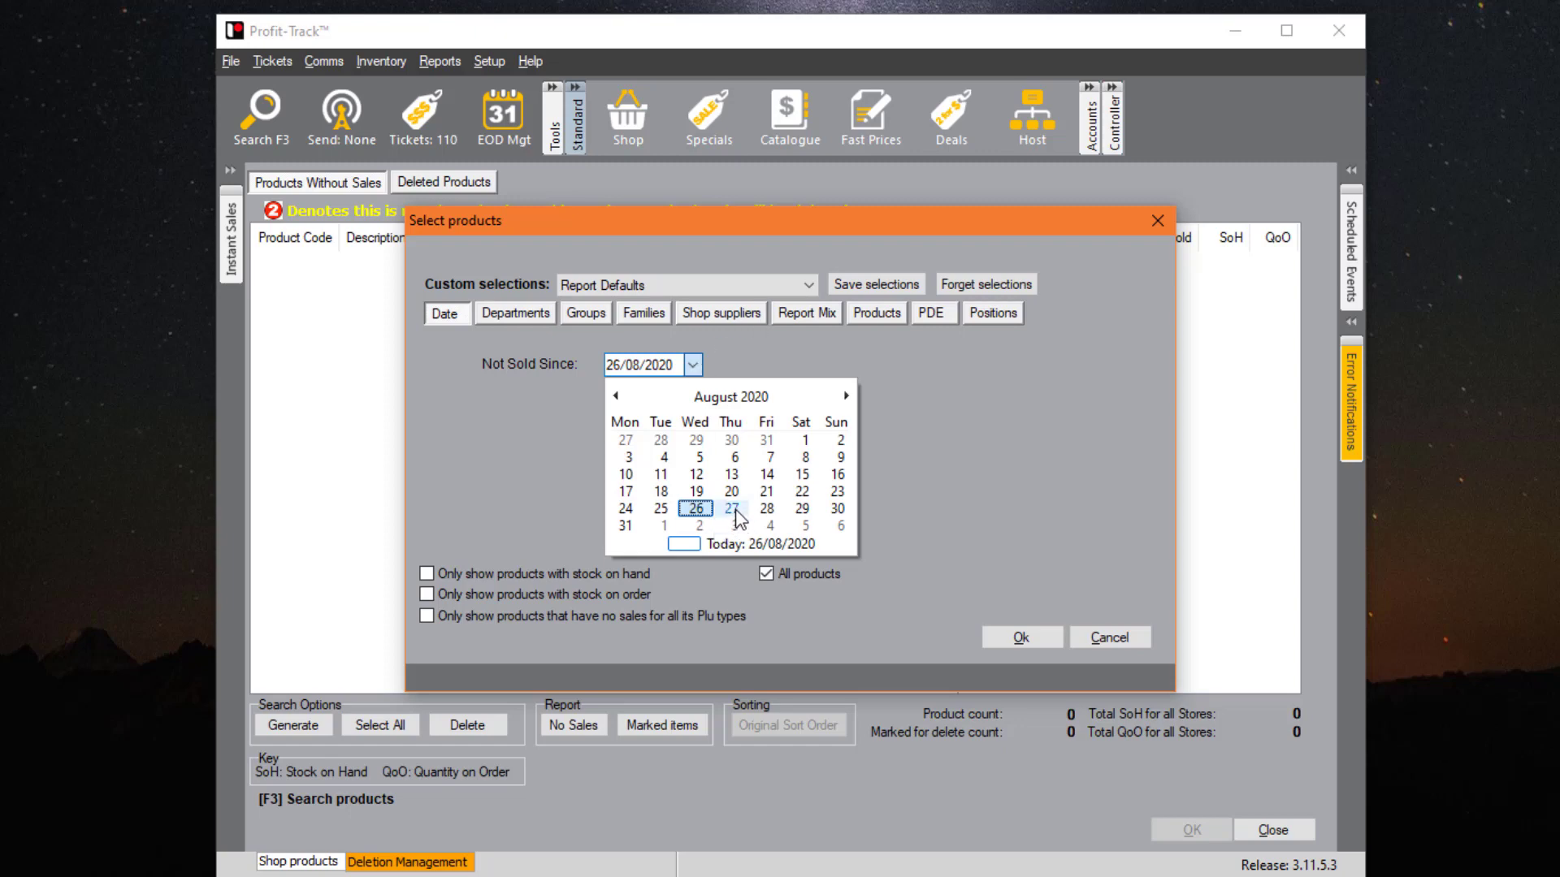
click(615, 396)
click(615, 396)
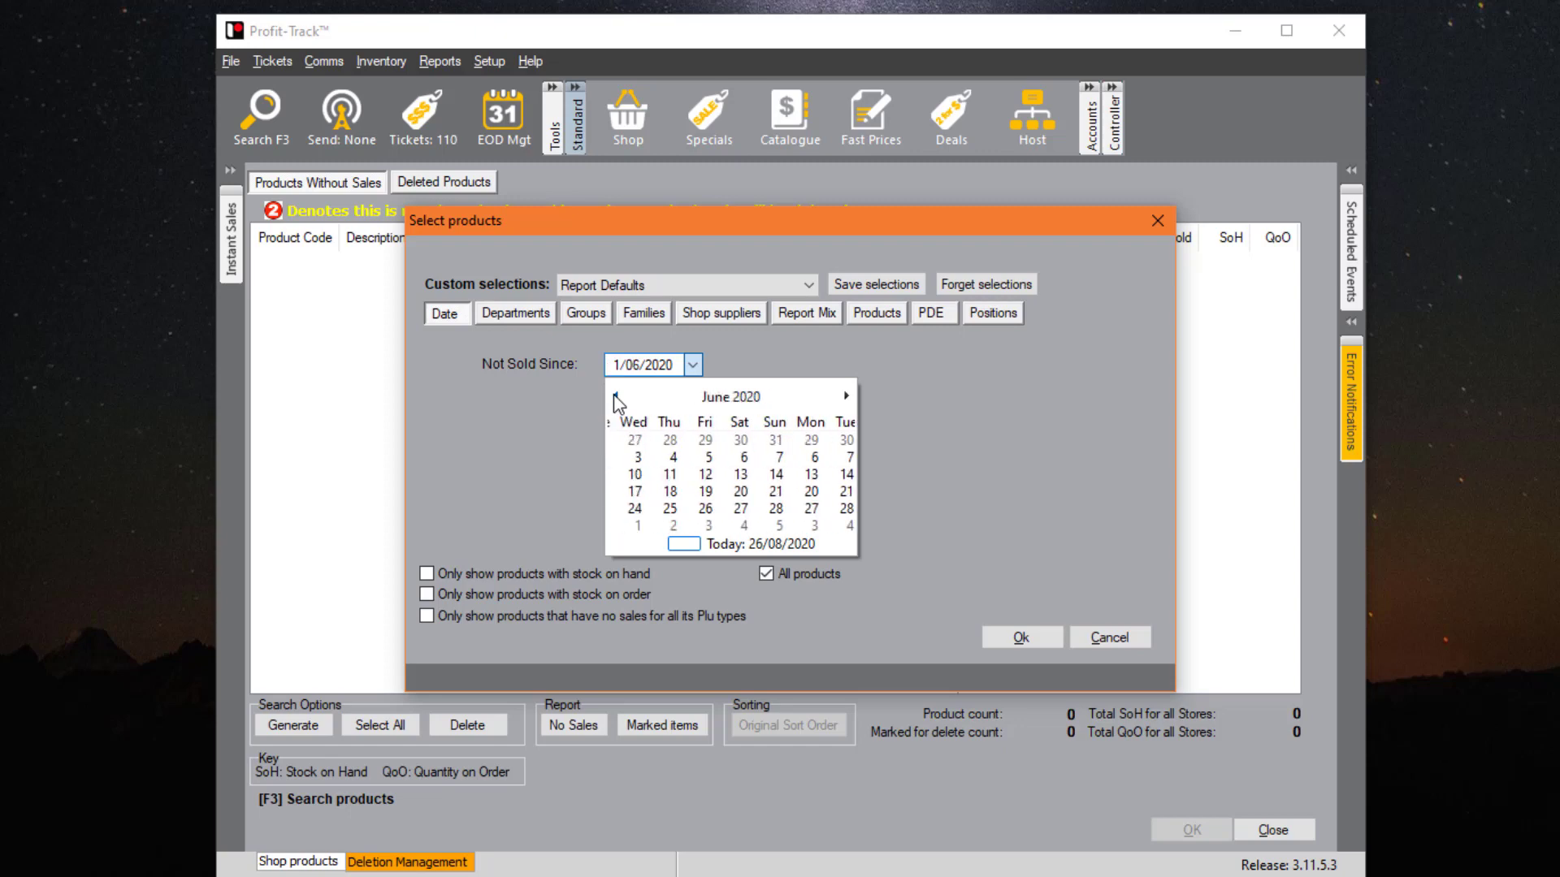
click(615, 396)
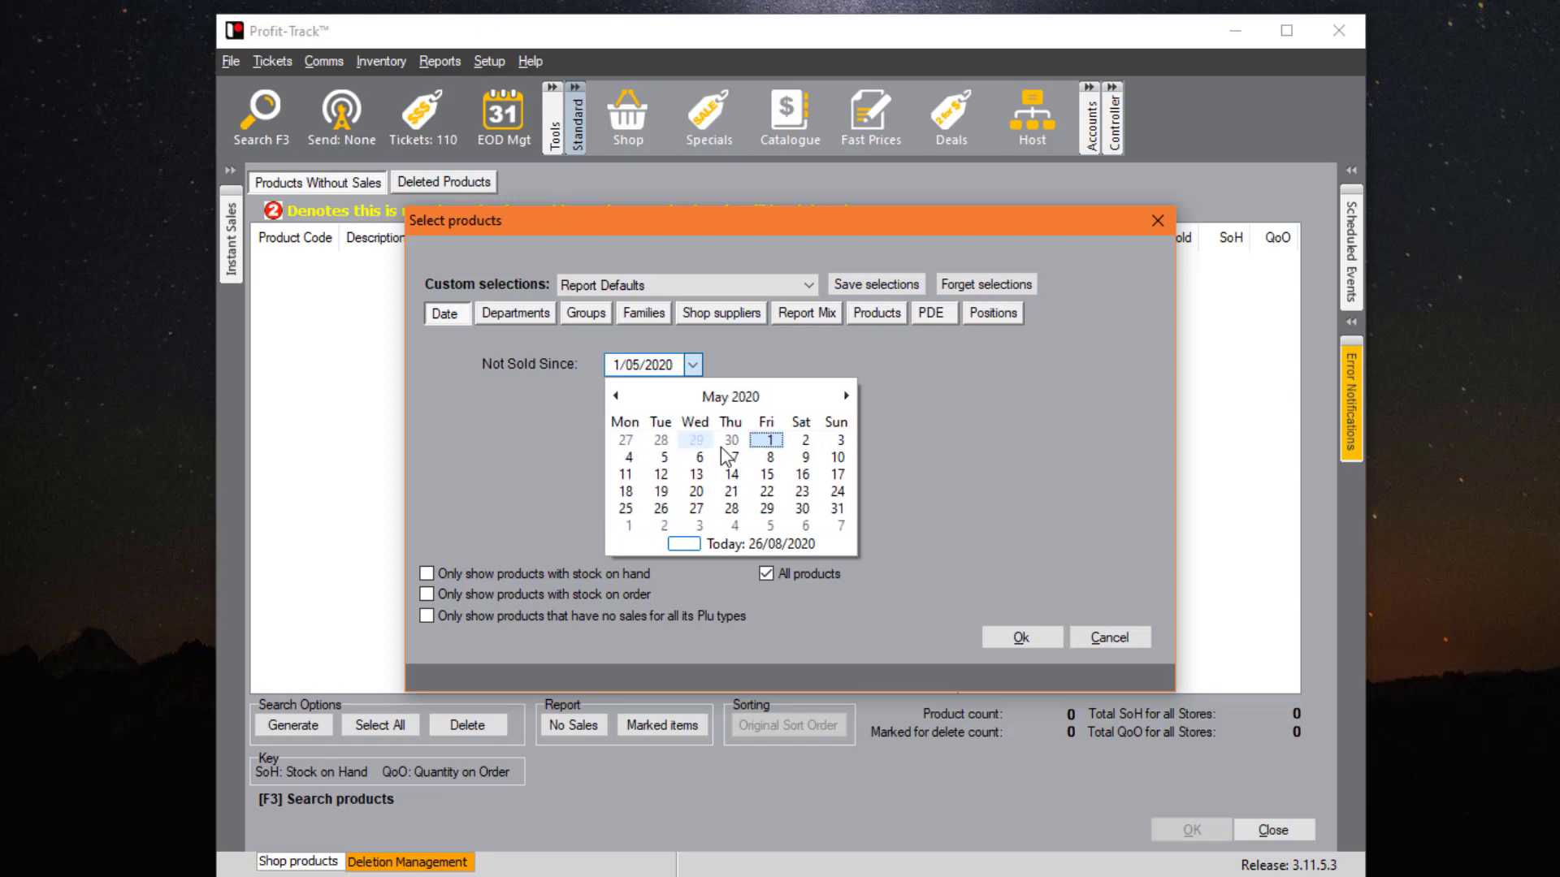
click(767, 443)
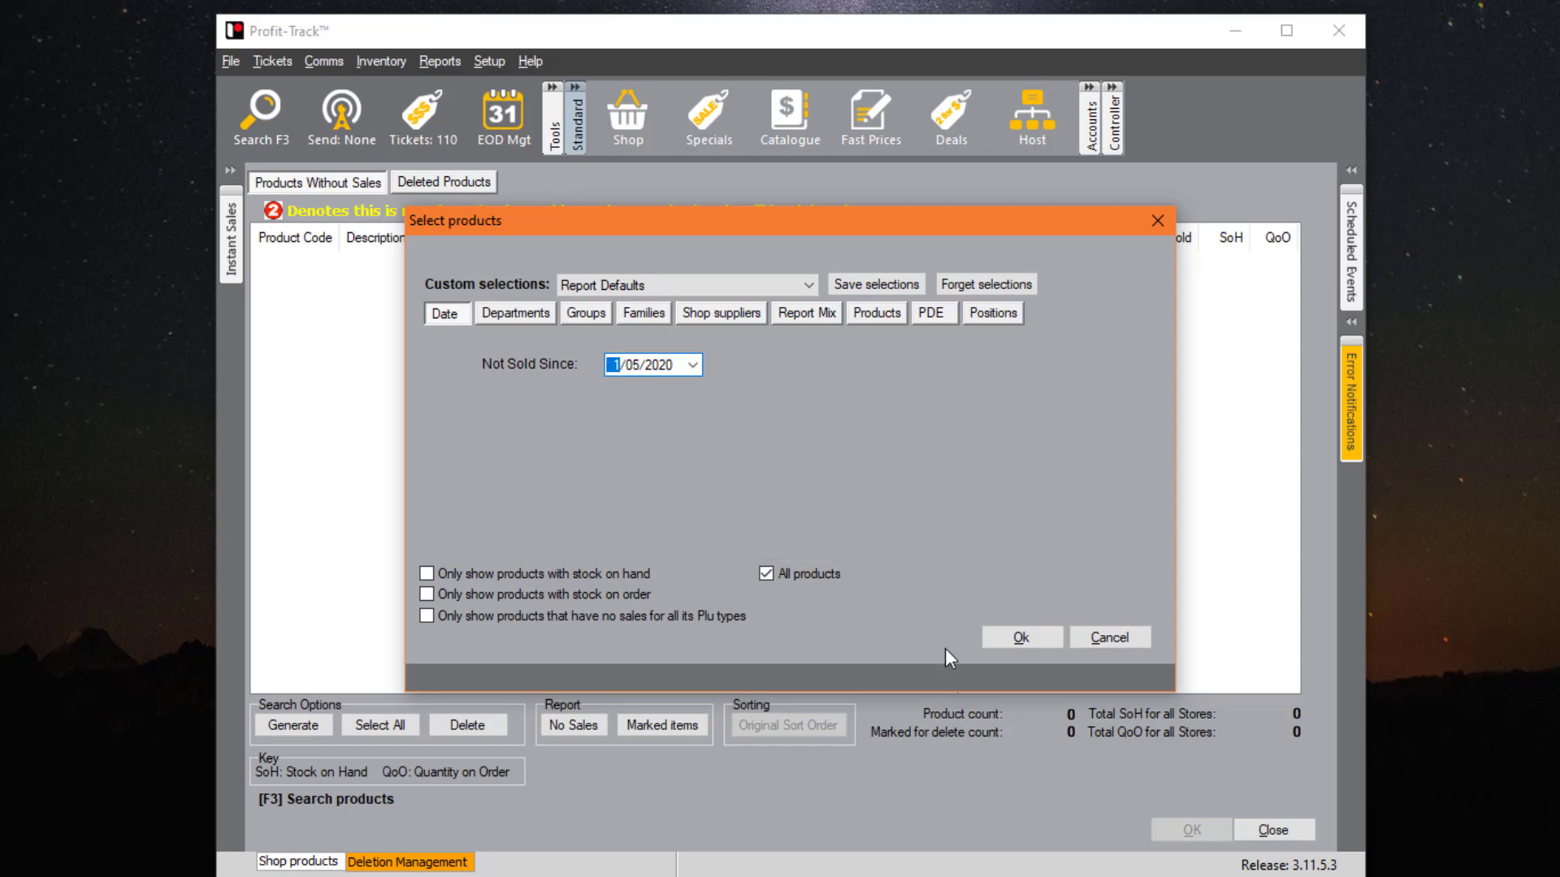
click(1017, 637)
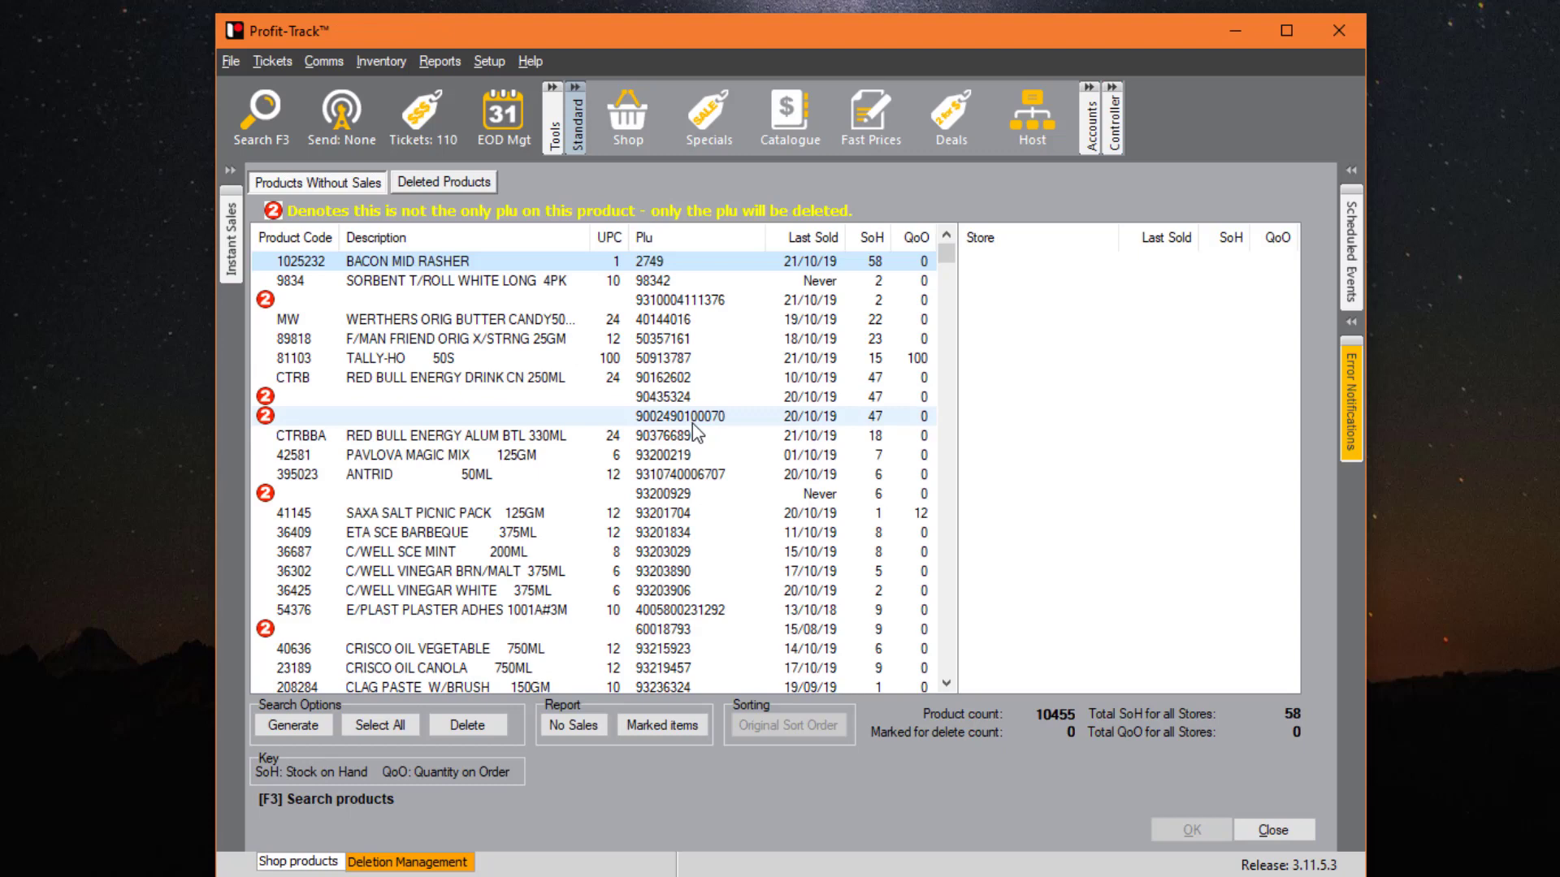
- Sort the product list by Last Sold so never-sold products appear at the top
click(806, 241)
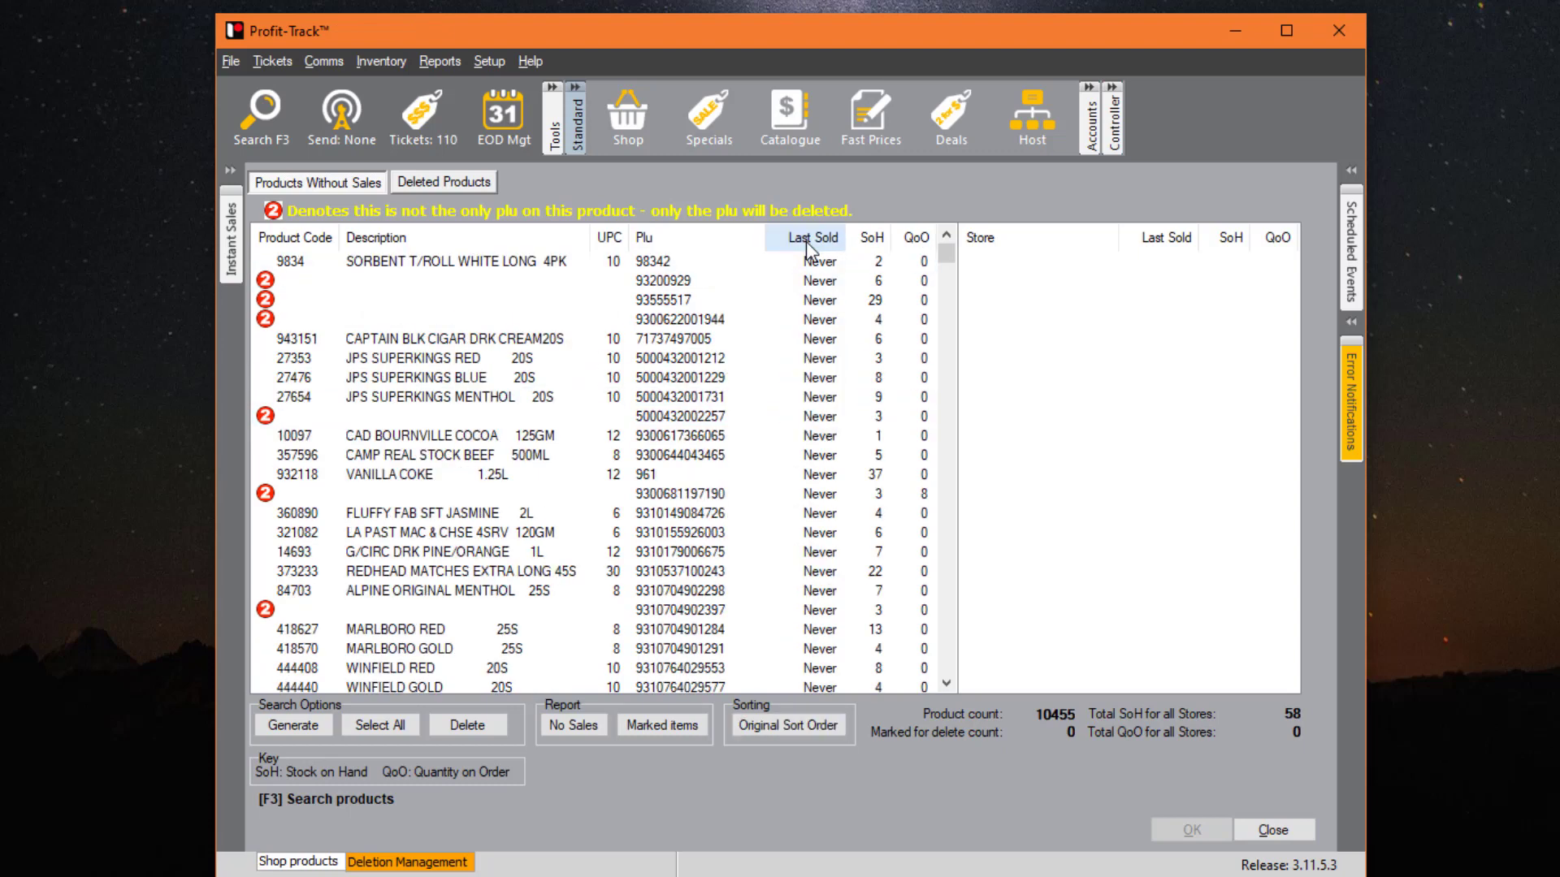
click(745, 379)
click(753, 397)
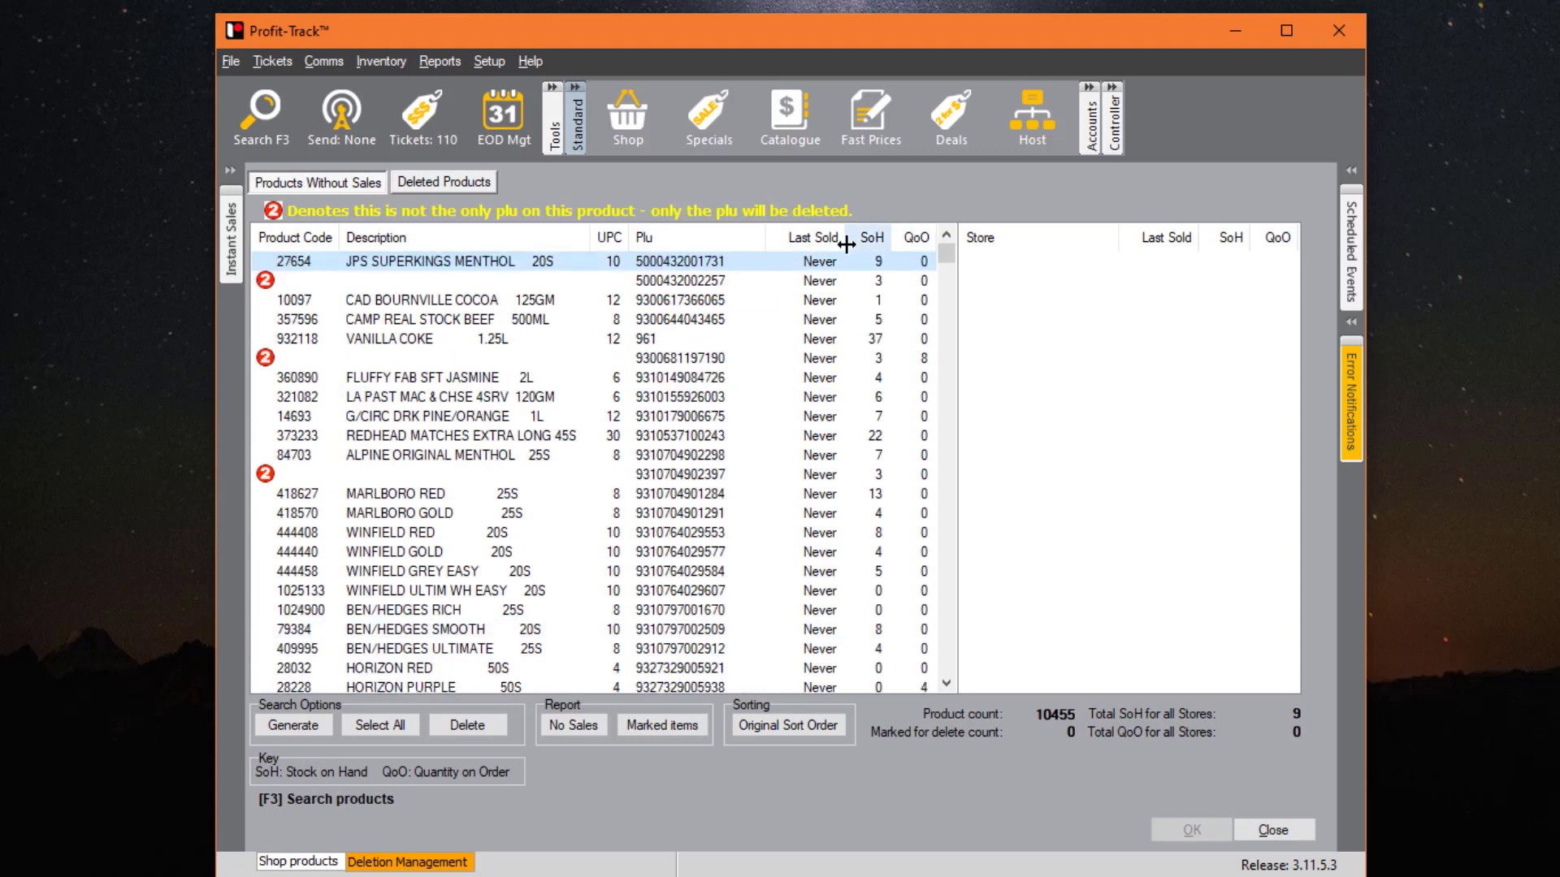
click(812, 238)
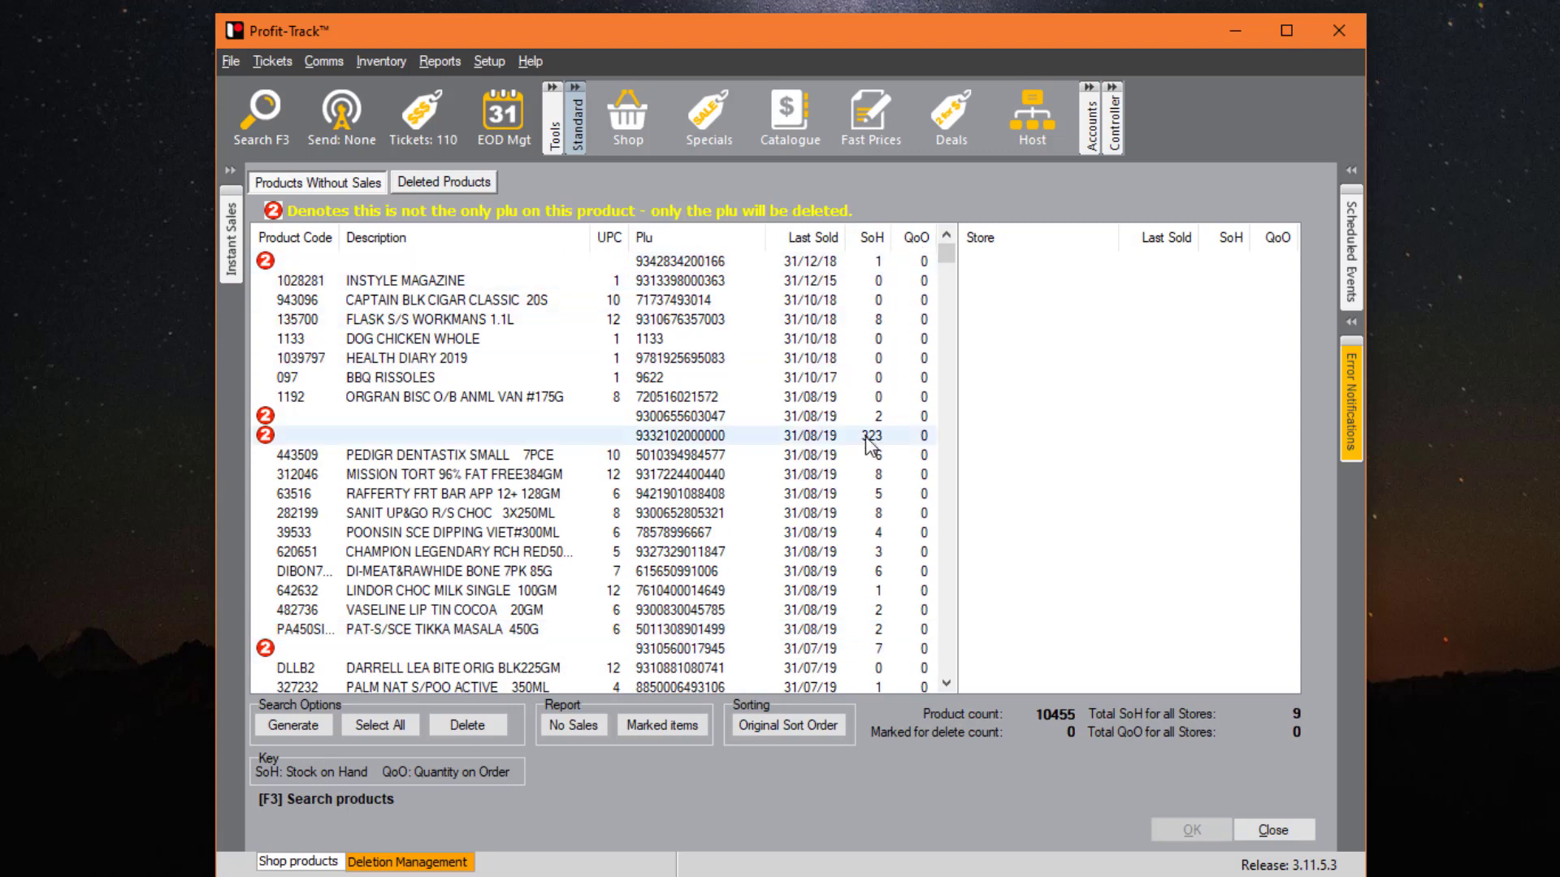
click(806, 238)
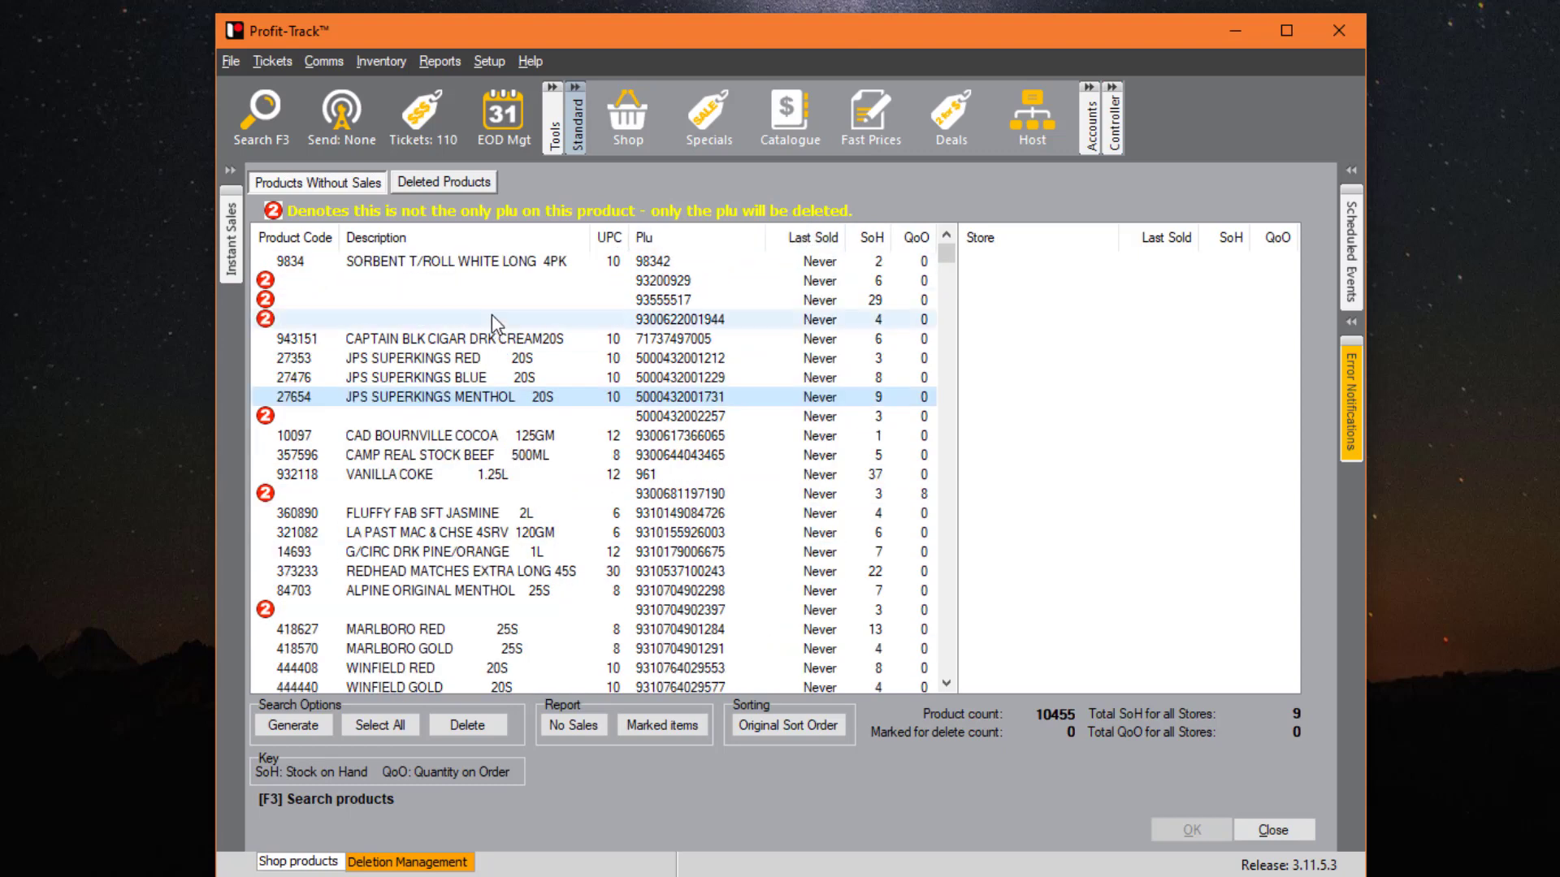
- Mark product 9834 and the following never-sold products down to WINFIELD RED for deletion
click(576, 263)
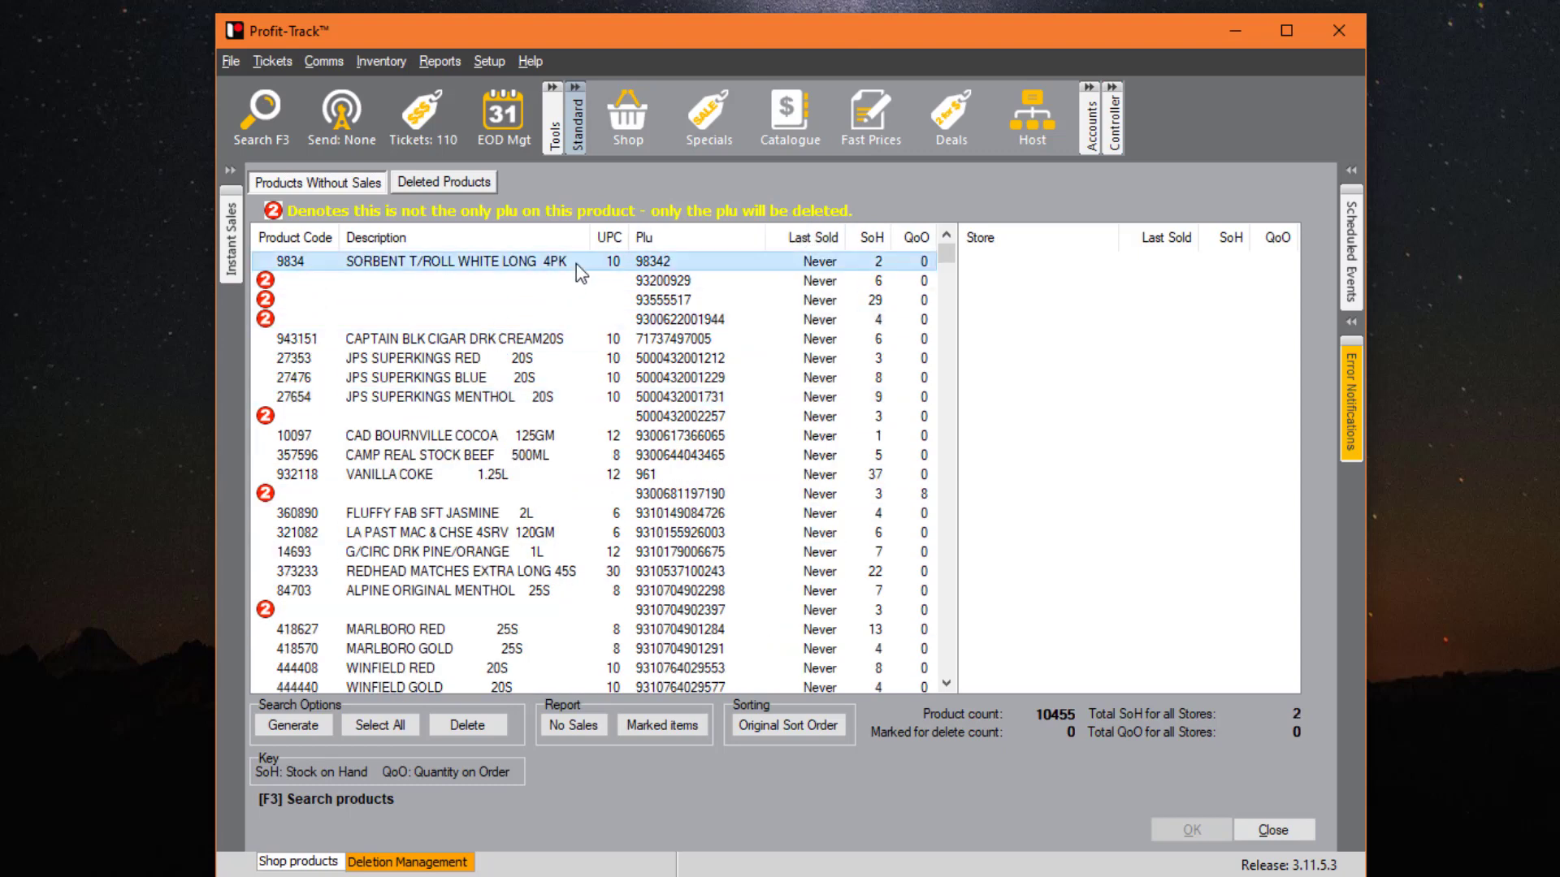
double_click(577, 263)
key(Down)
key(space)
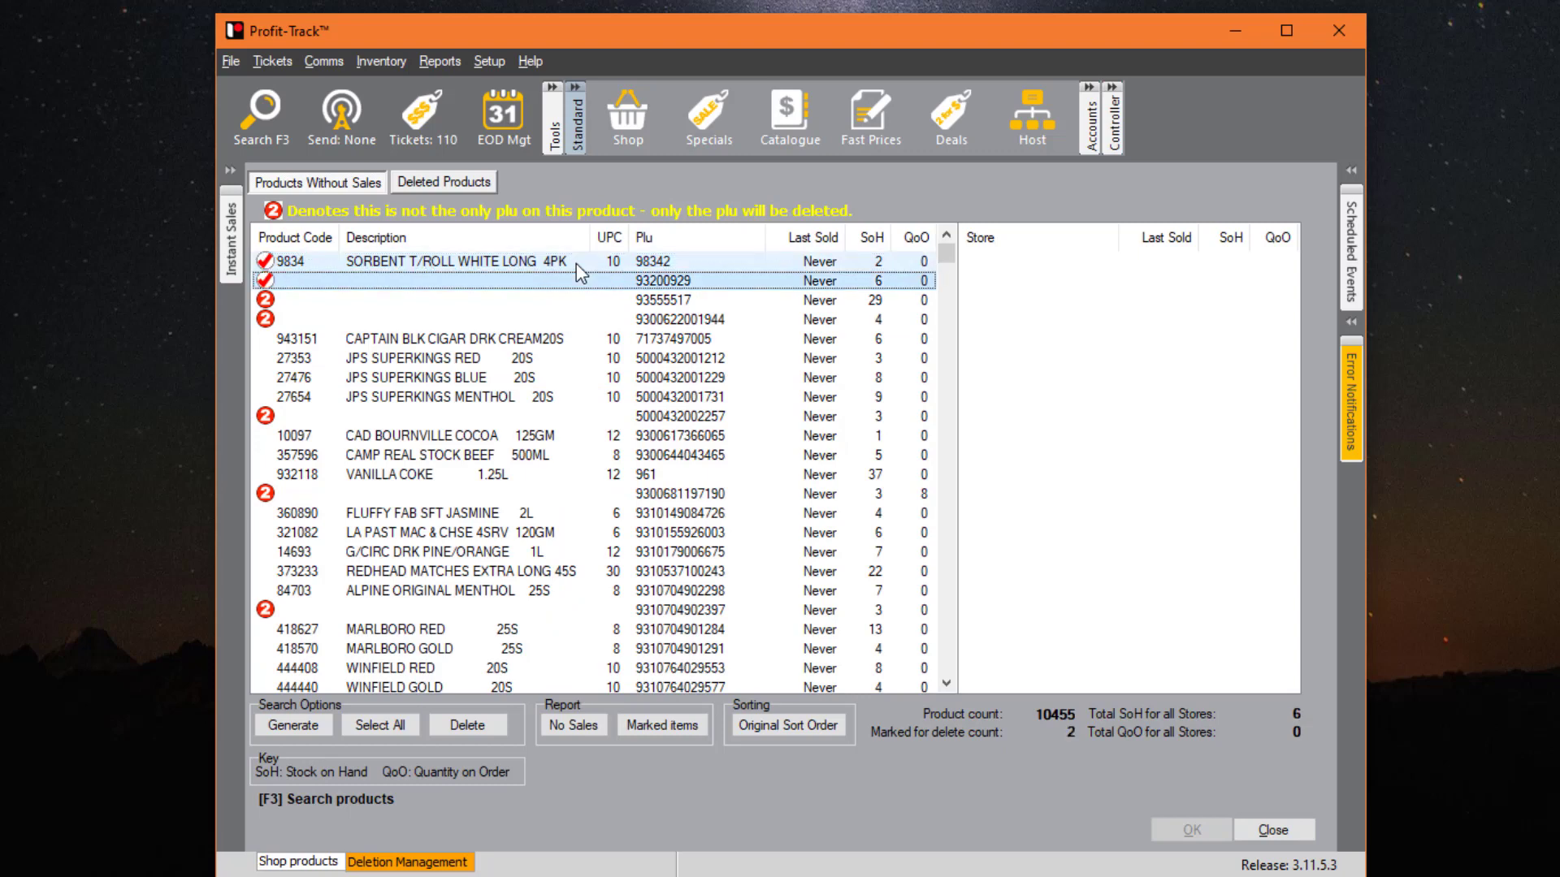
key(Down)
key(space)
key(Down)
key(space)
key(Down)
key(space)
key(Down)
key(space)
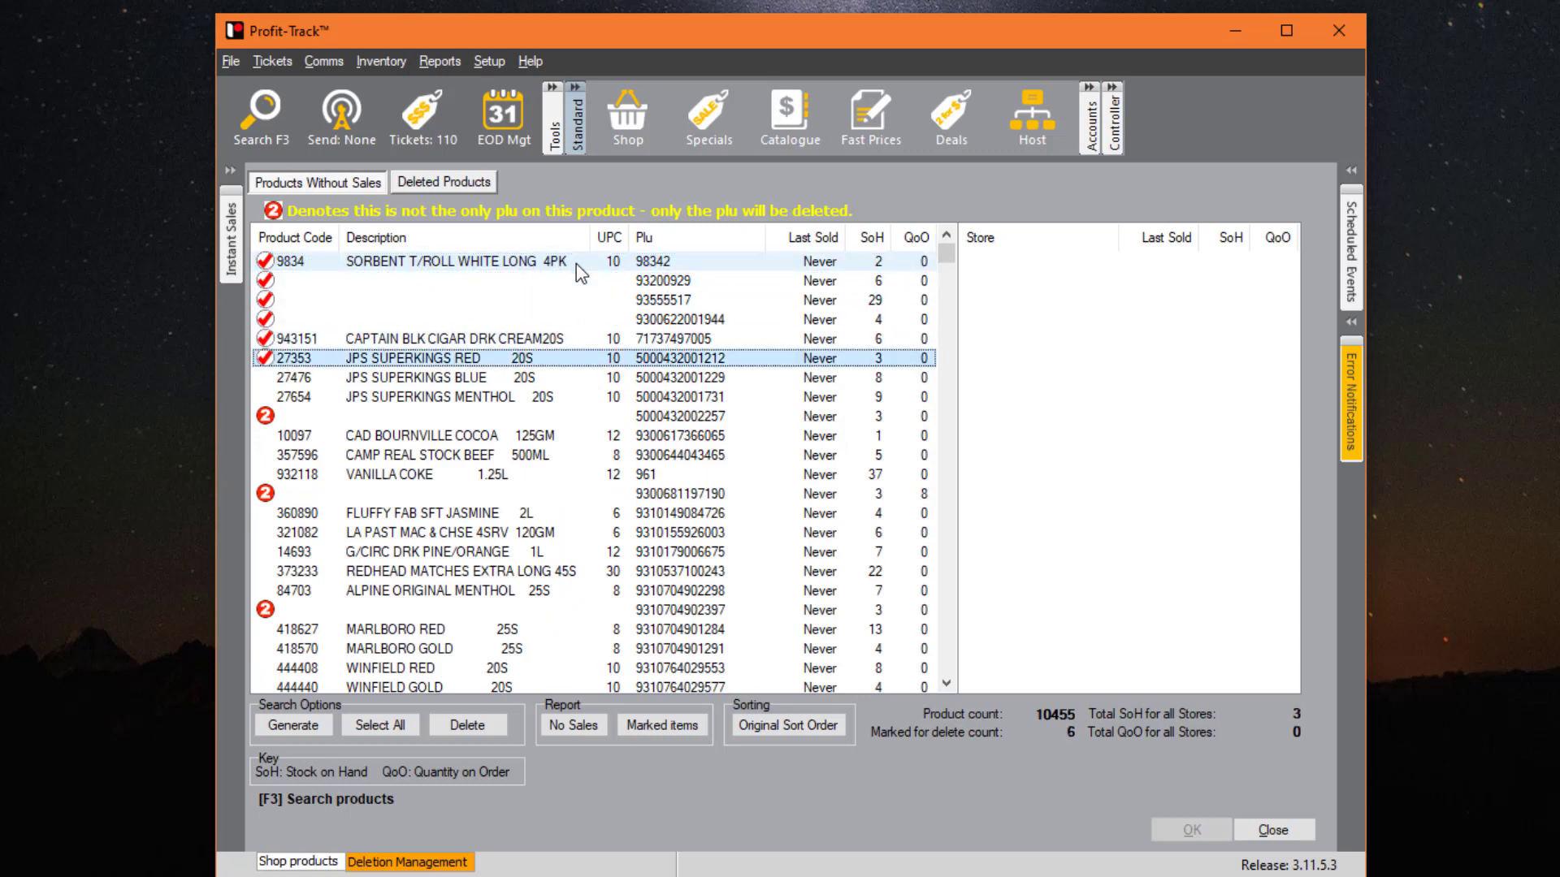
key(Down)
key(space)
key(Down)
key(space)
key(Down)
key(space)
key(Down)
key(space)
key(Down)
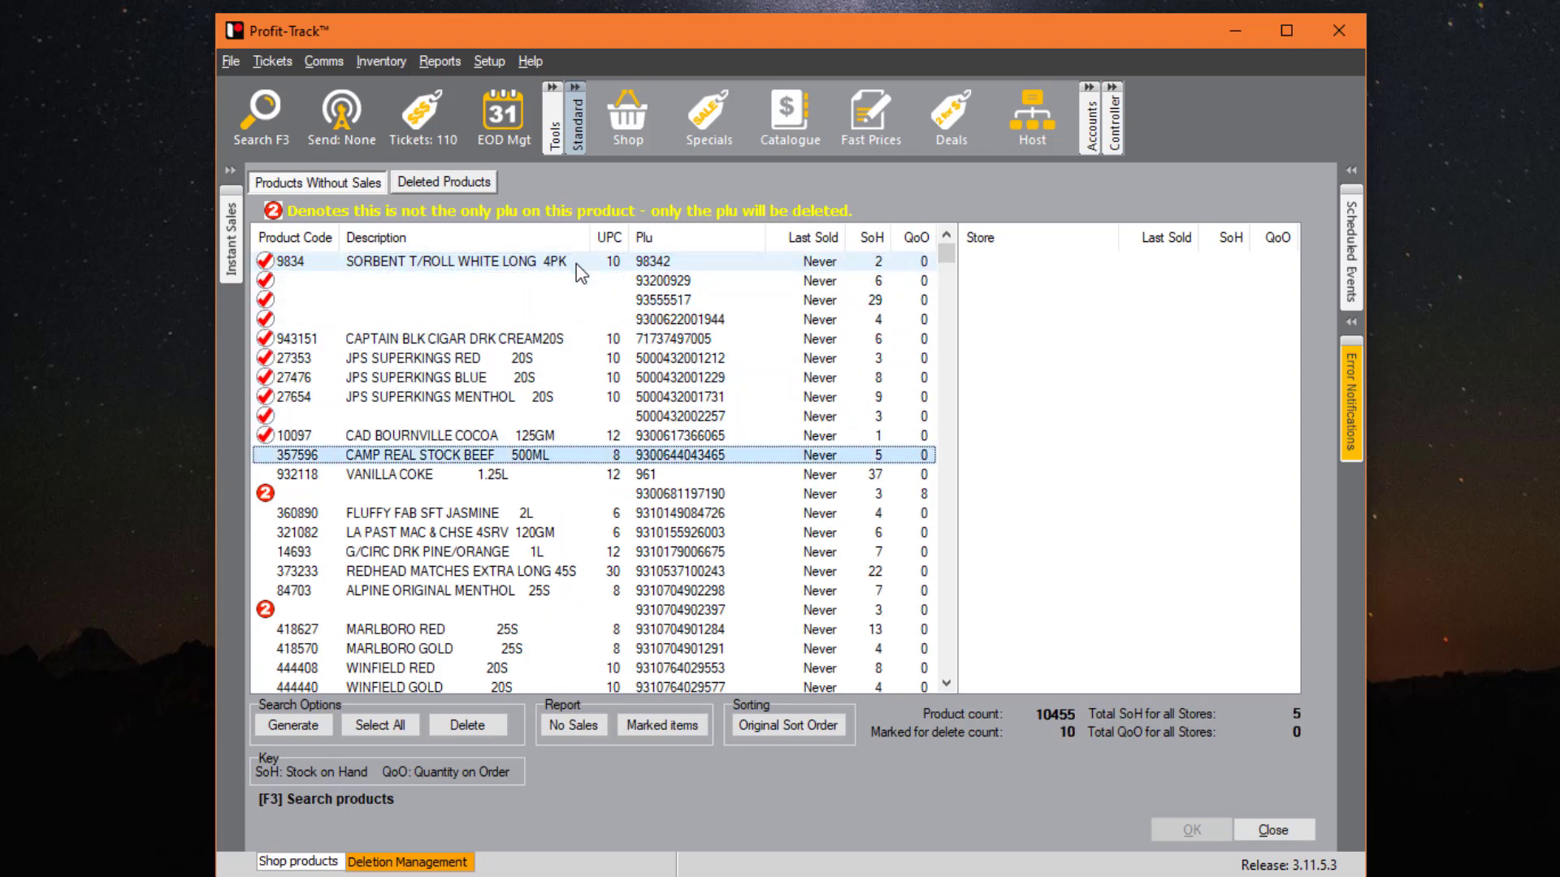
key(space)
key(Down)
key(space)
key(Down)
key(space)
key(Down)
key(space)
key(Up)
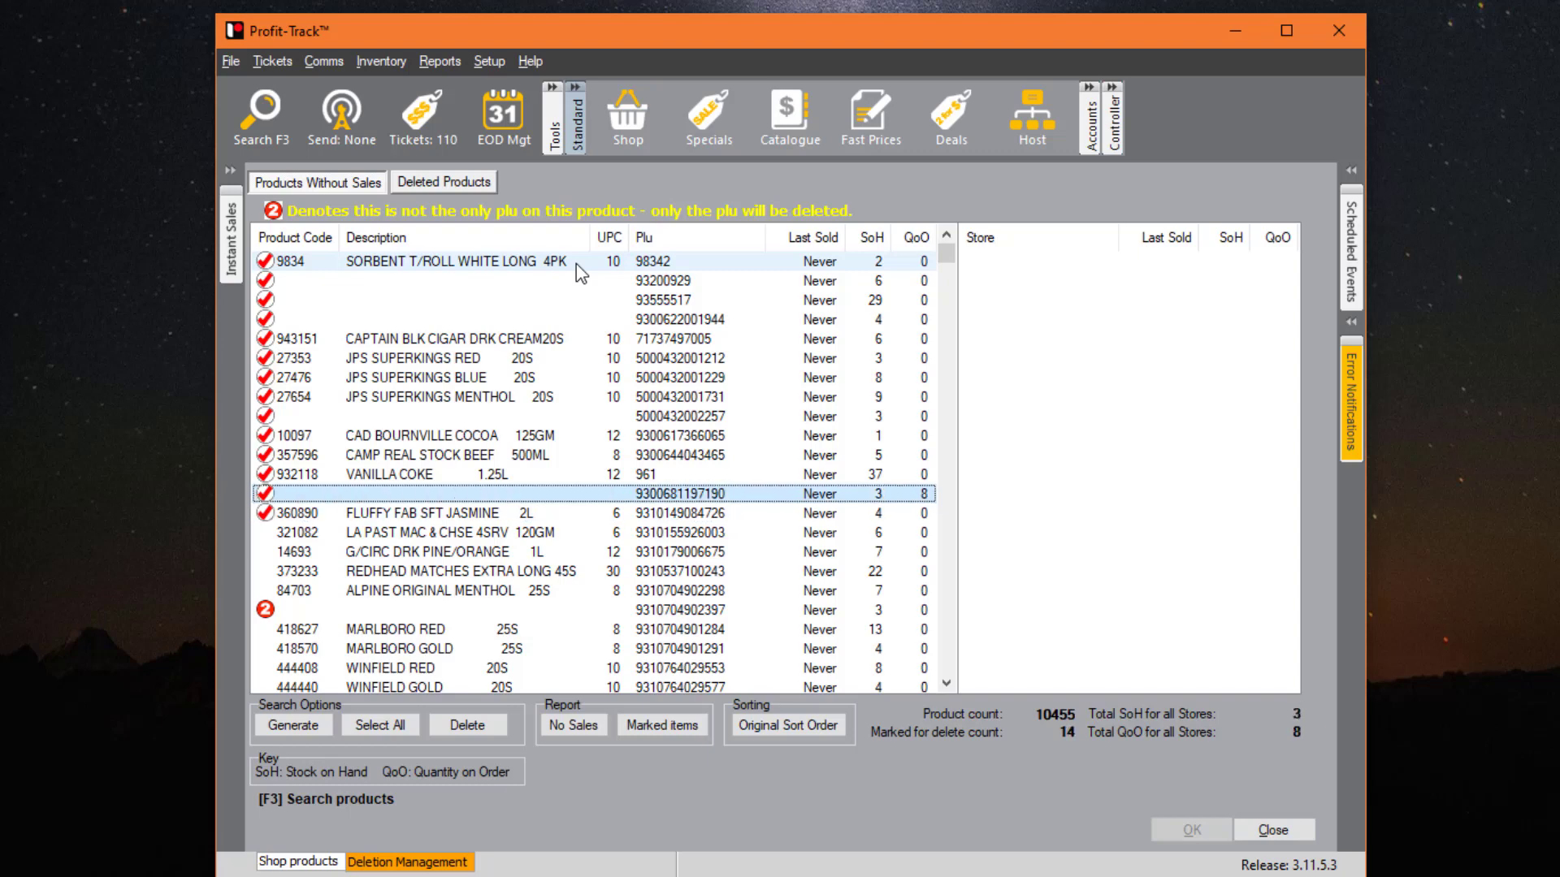
key(Down)
key(Down)
key(space)
key(Down)
key(space)
key(Down)
key(space)
key(Down)
key(space)
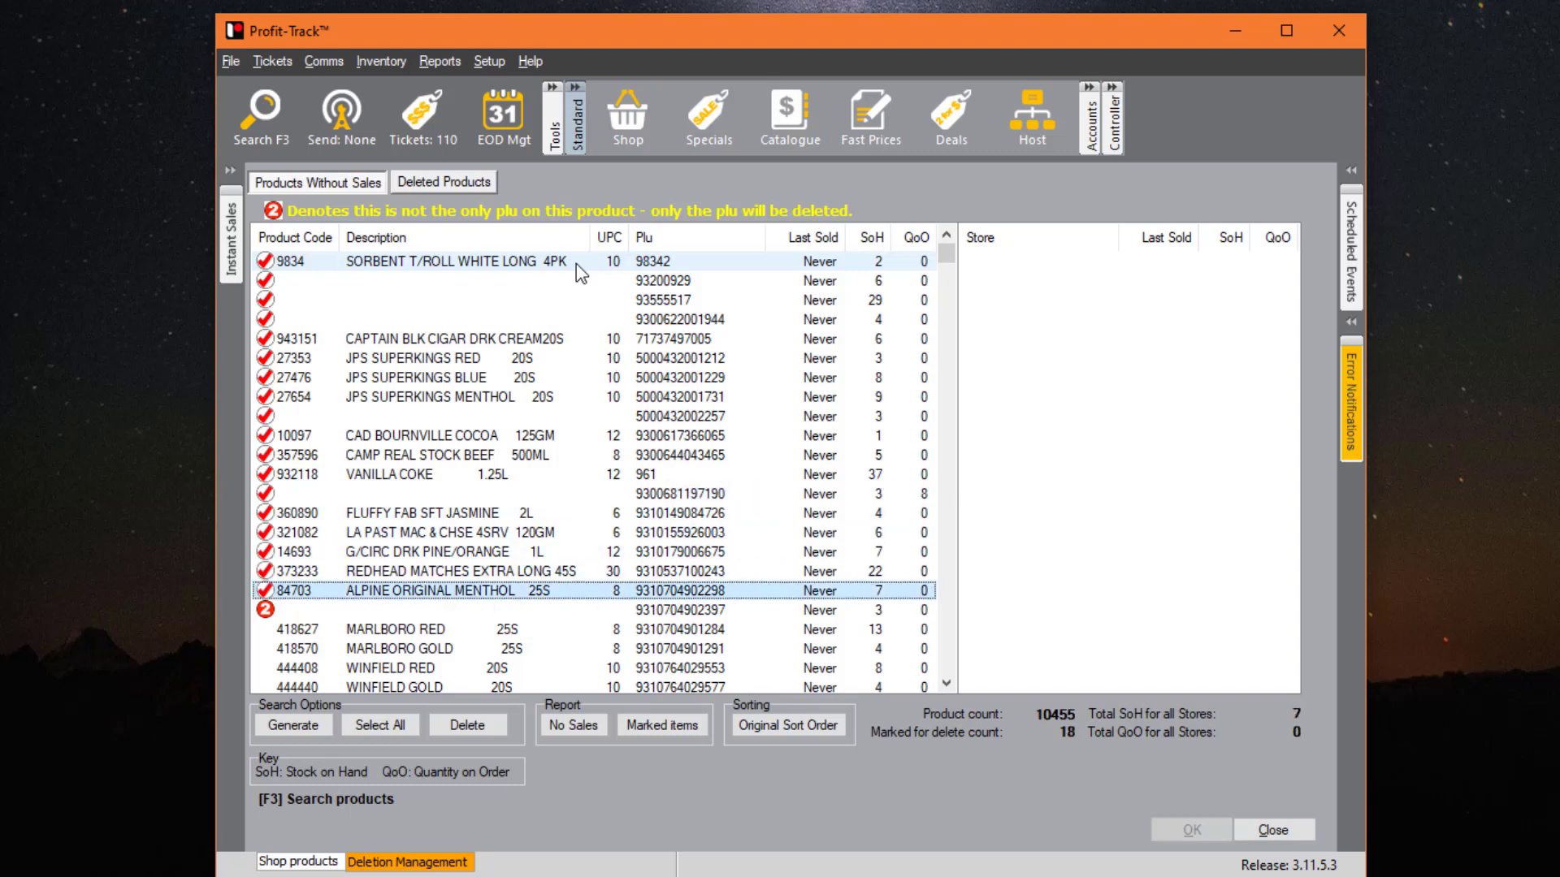
key(Down)
key(space)
key(Down)
key(space)
key(Down)
key(space)
key(Down)
key(space)
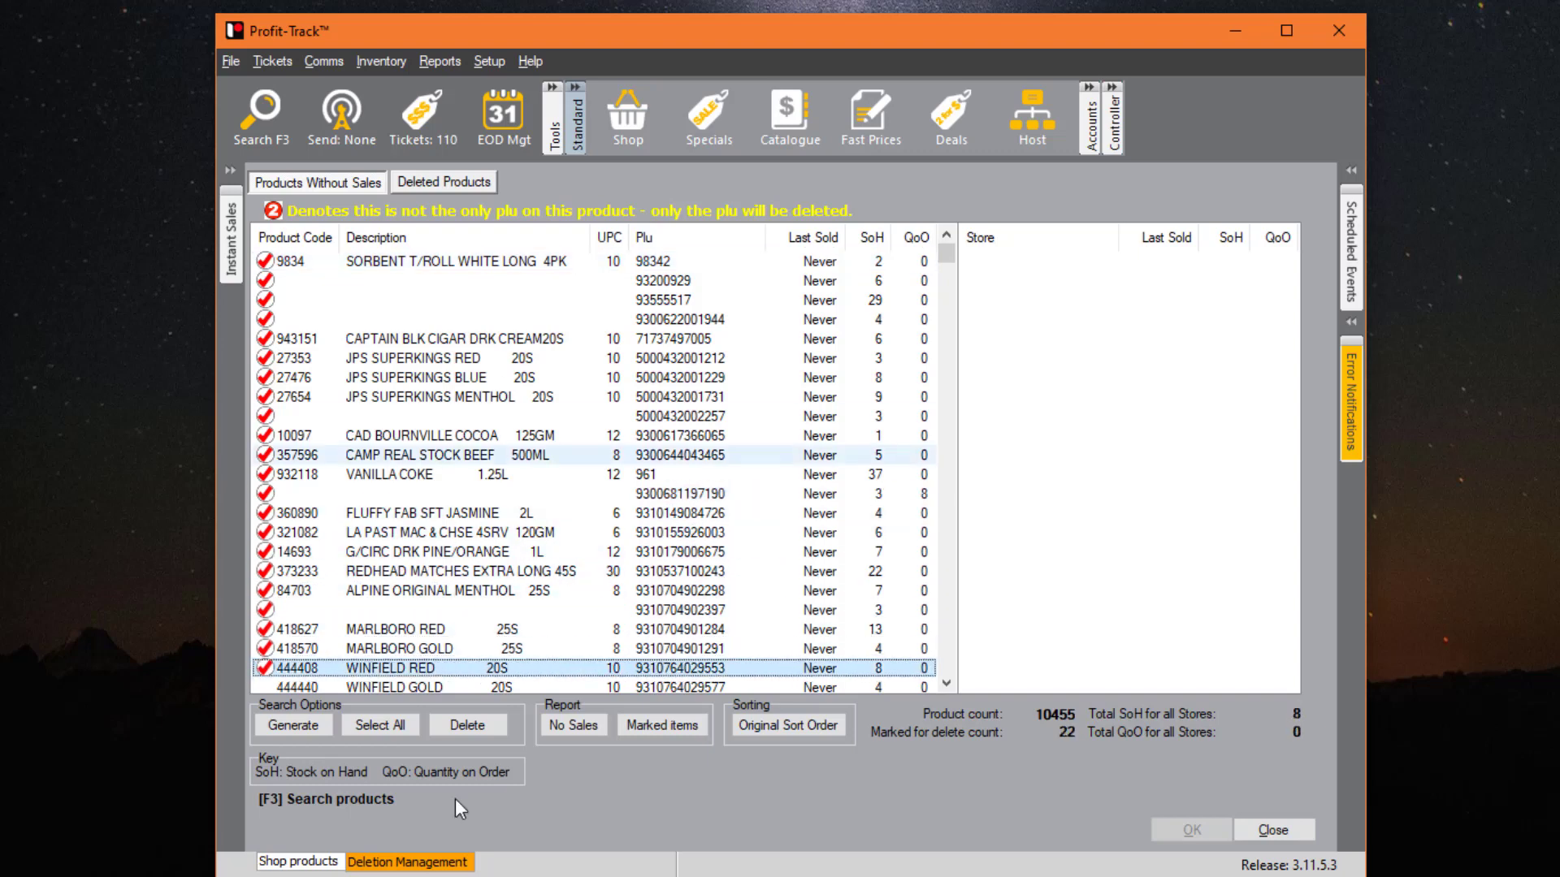
- Delete the marked products, acknowledging they may be in use, then close Deletion Management
click(471, 726)
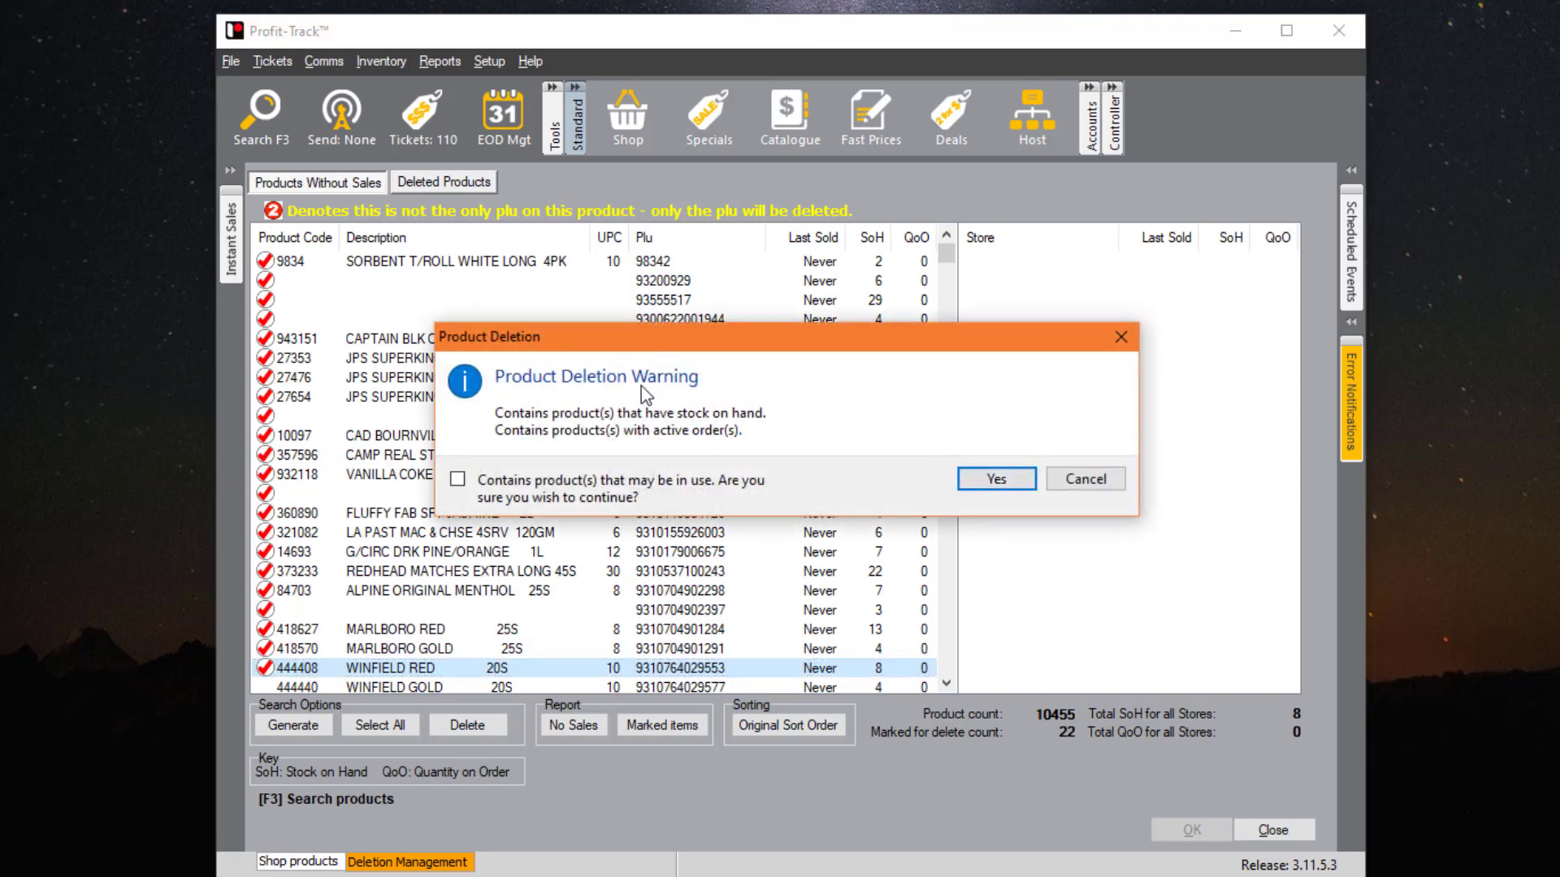
drag(782, 343, 876, 299)
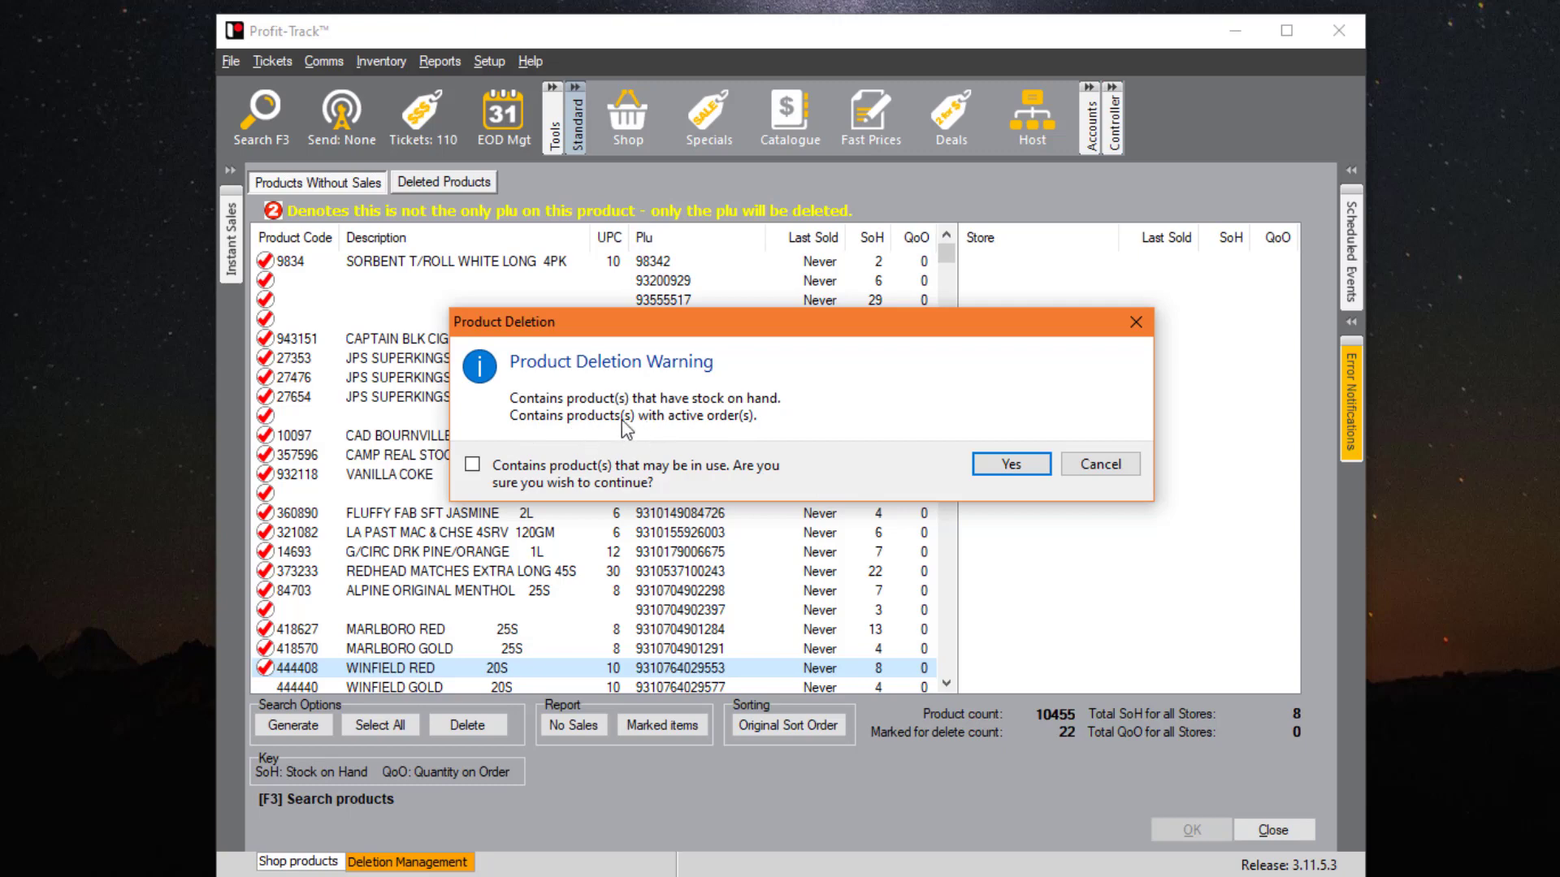
click(472, 465)
click(996, 466)
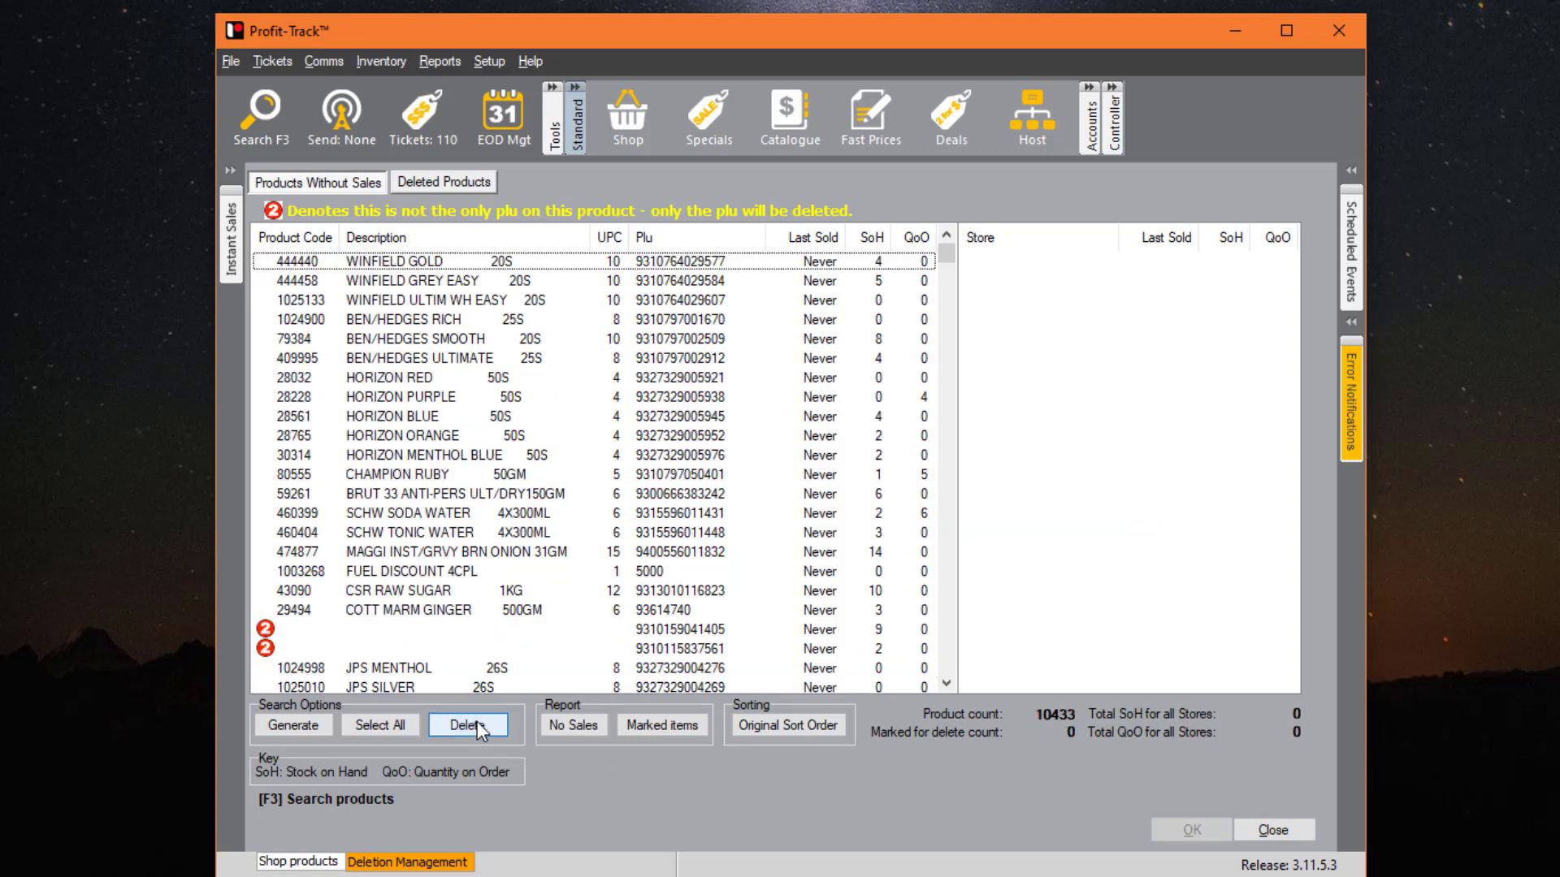
click(1269, 835)
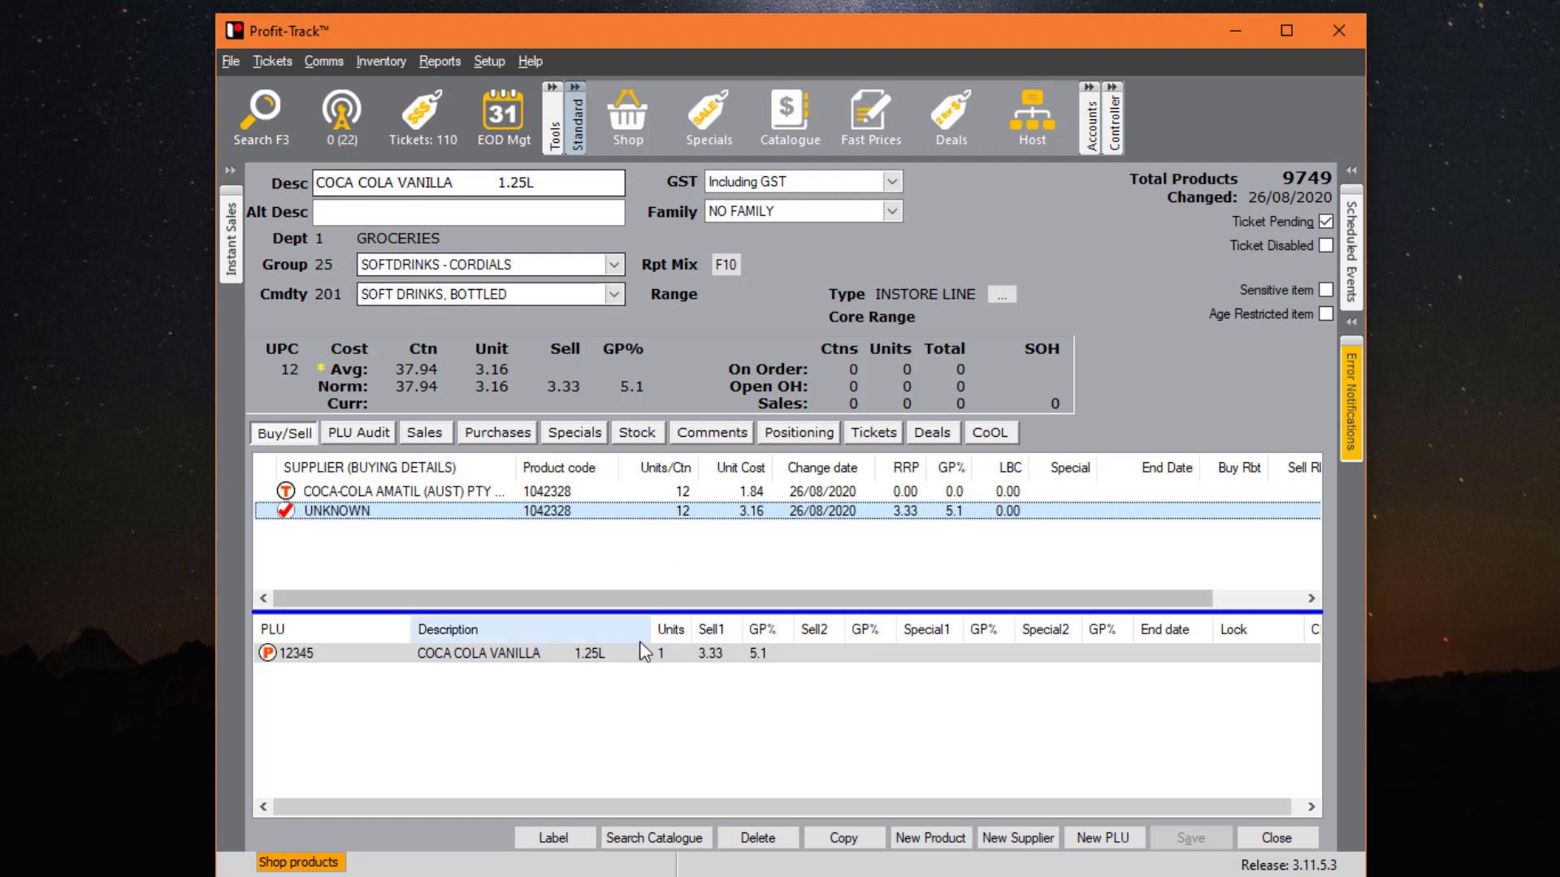
- Change the Sell 1 price of PLU 12345 COCA COLA VANILLA 1.25L from 3.33 to 3.34 and save
click(726, 654)
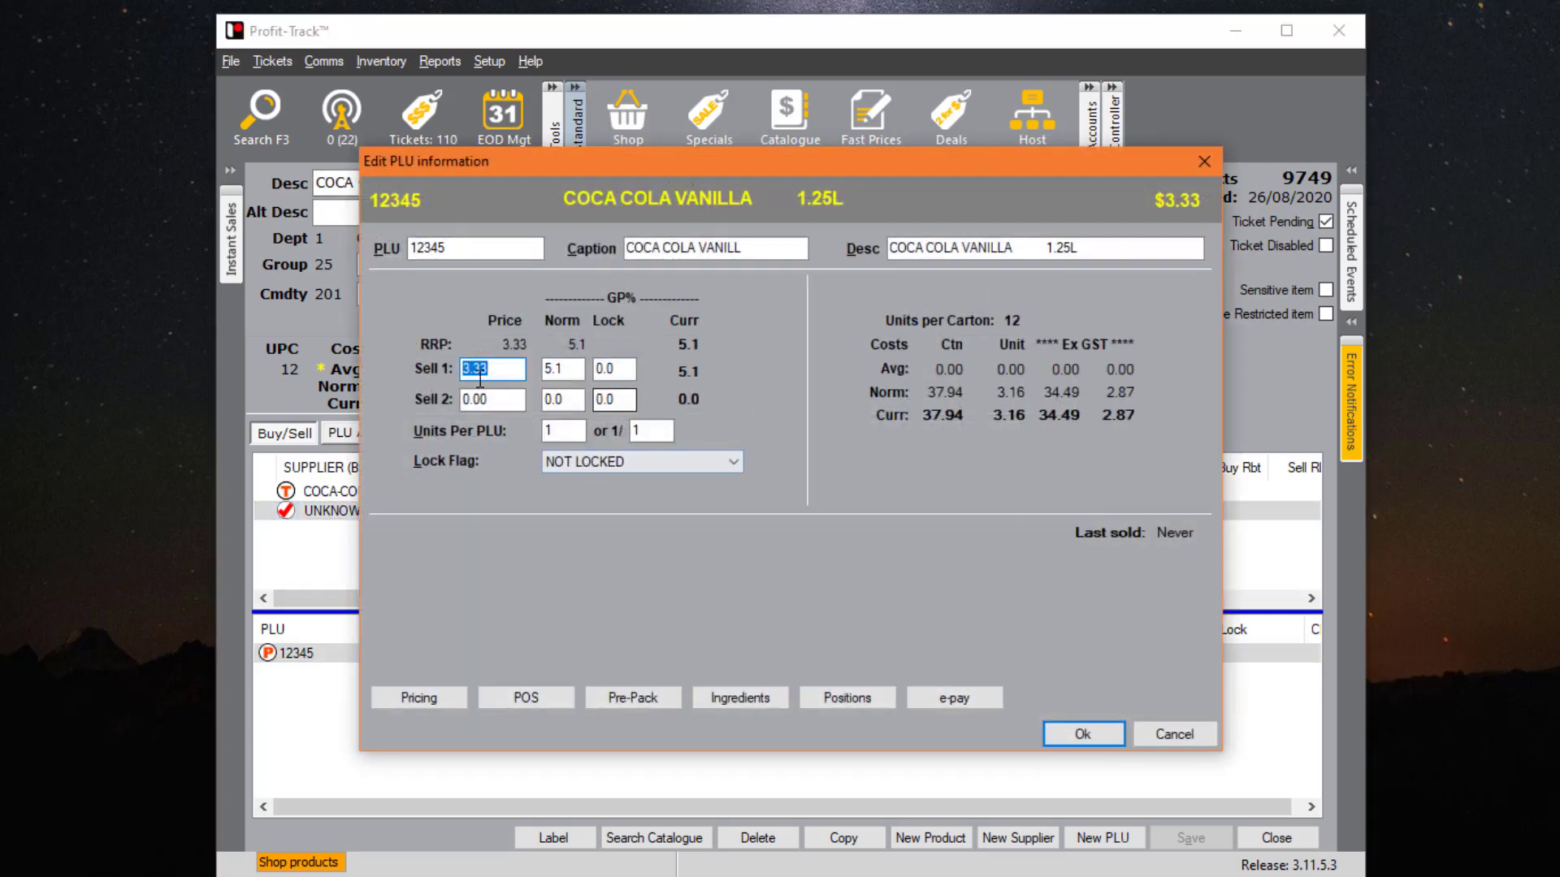
click(482, 370)
drag(491, 370, 485, 369)
text(4)
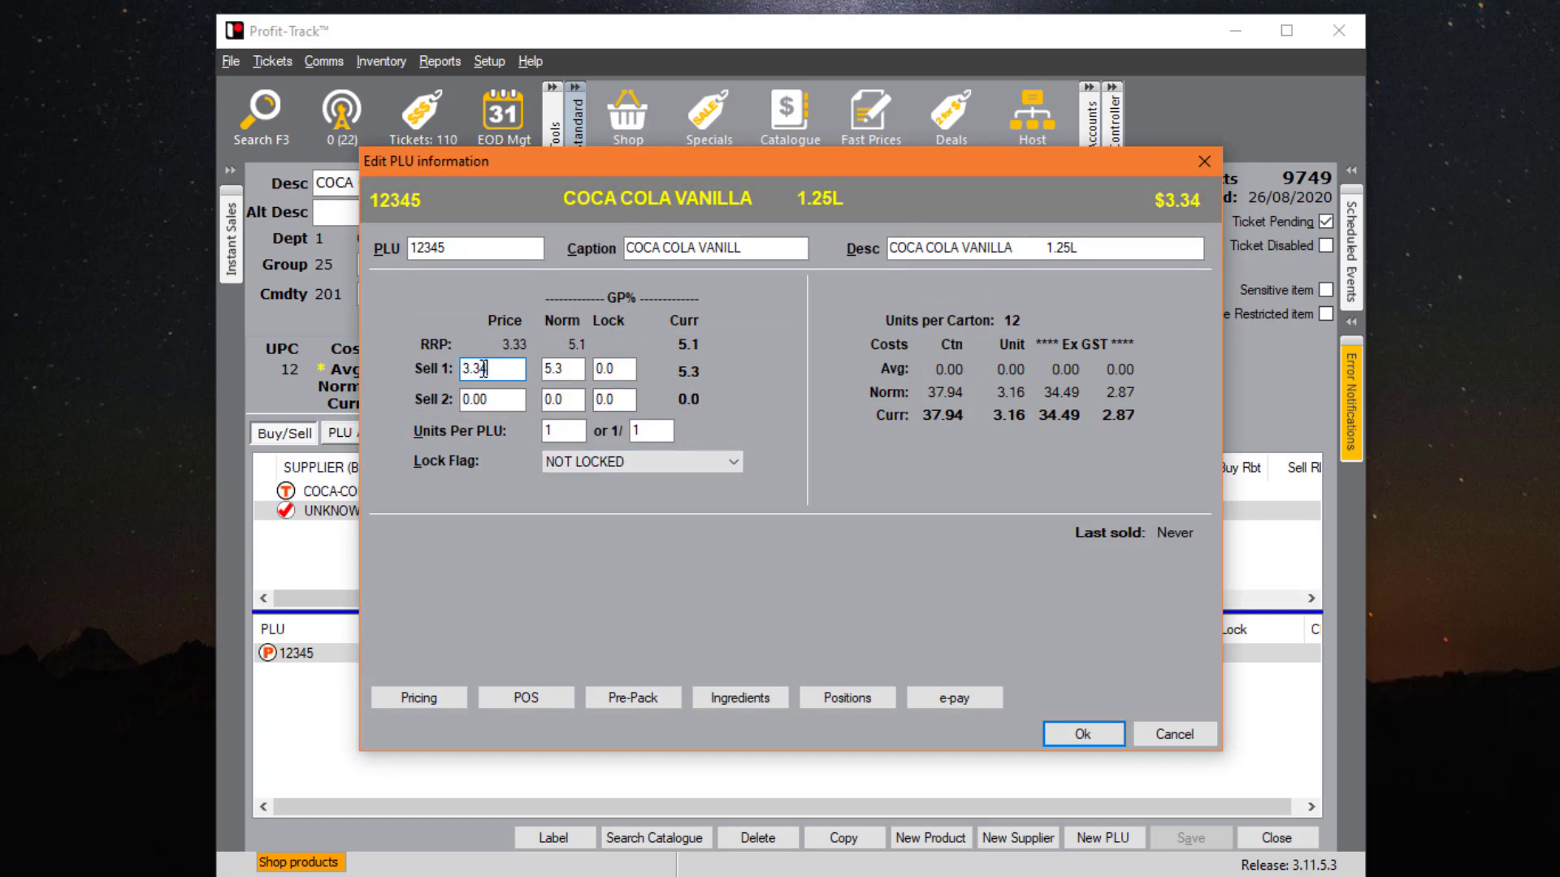
click(1116, 734)
click(1190, 838)
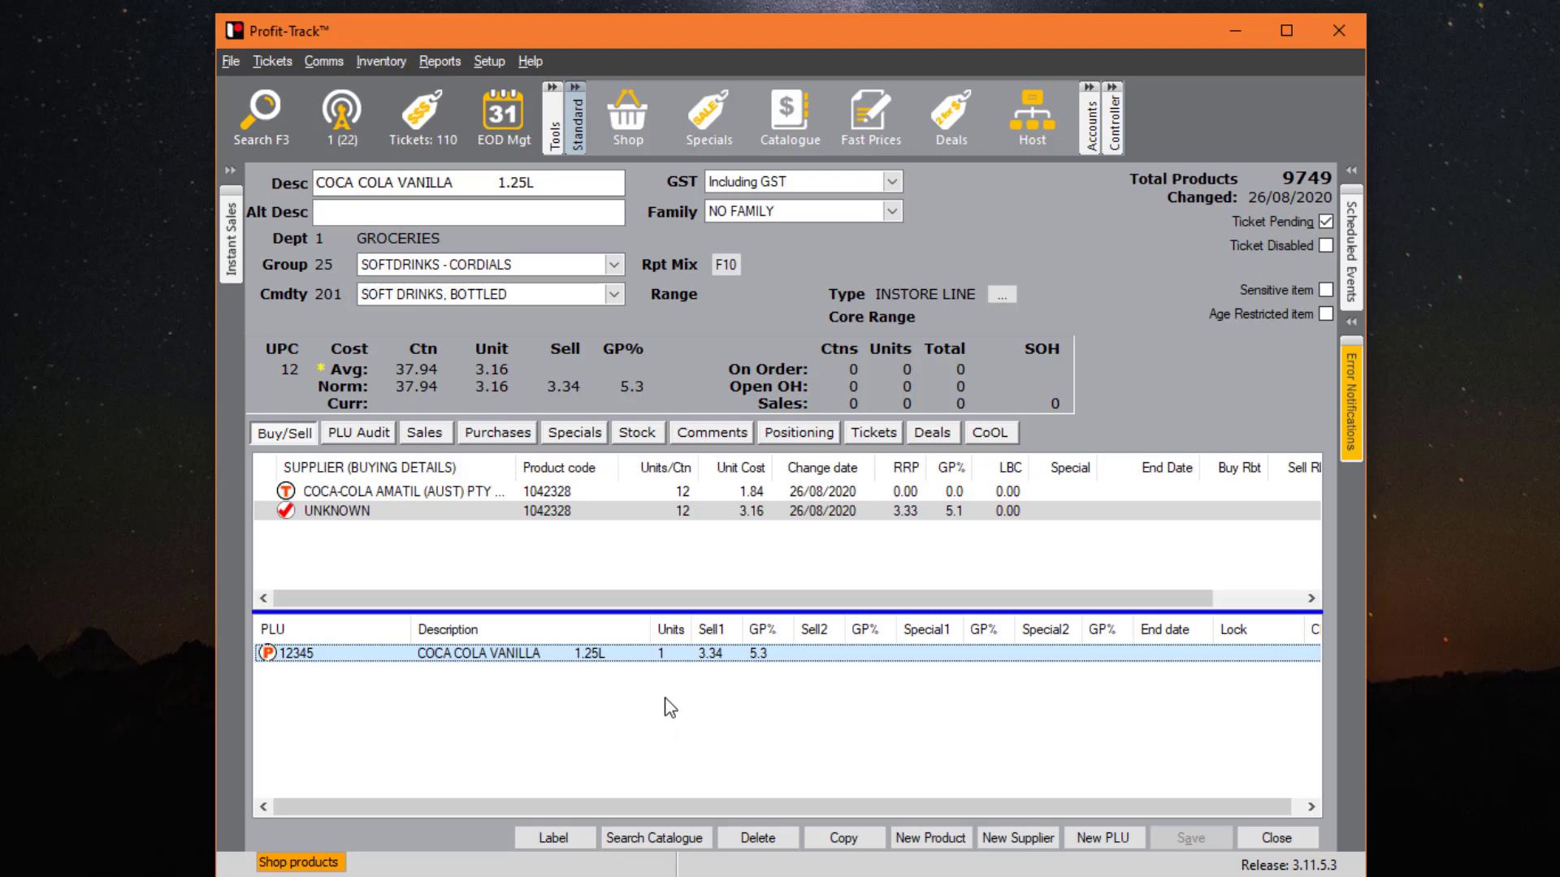
- Close the product form and search all catalogues with '..' to list every record
click(1276, 837)
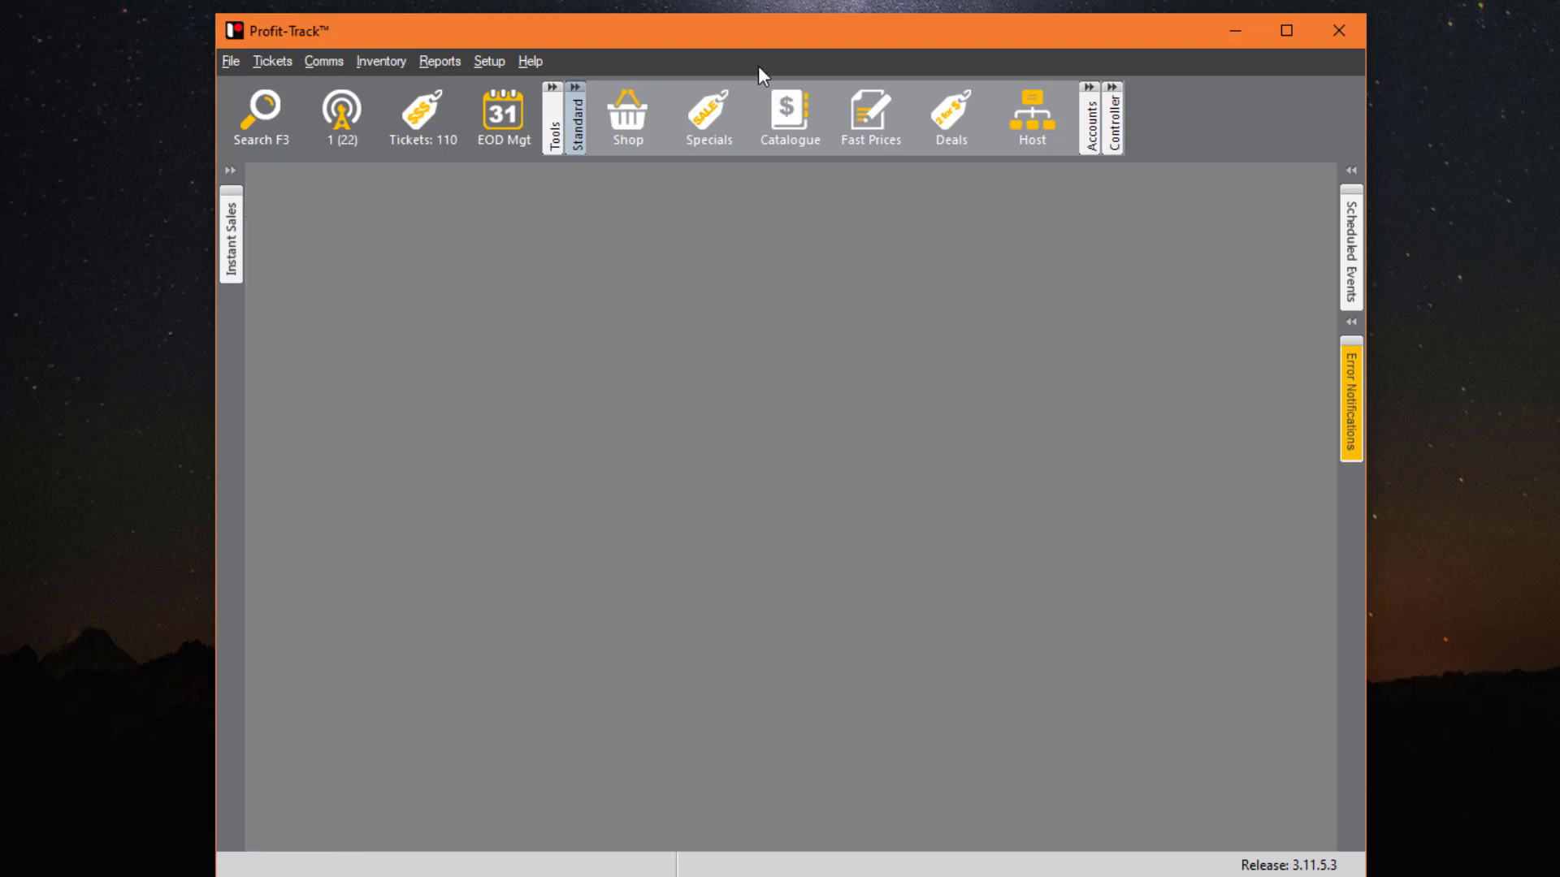
click(791, 118)
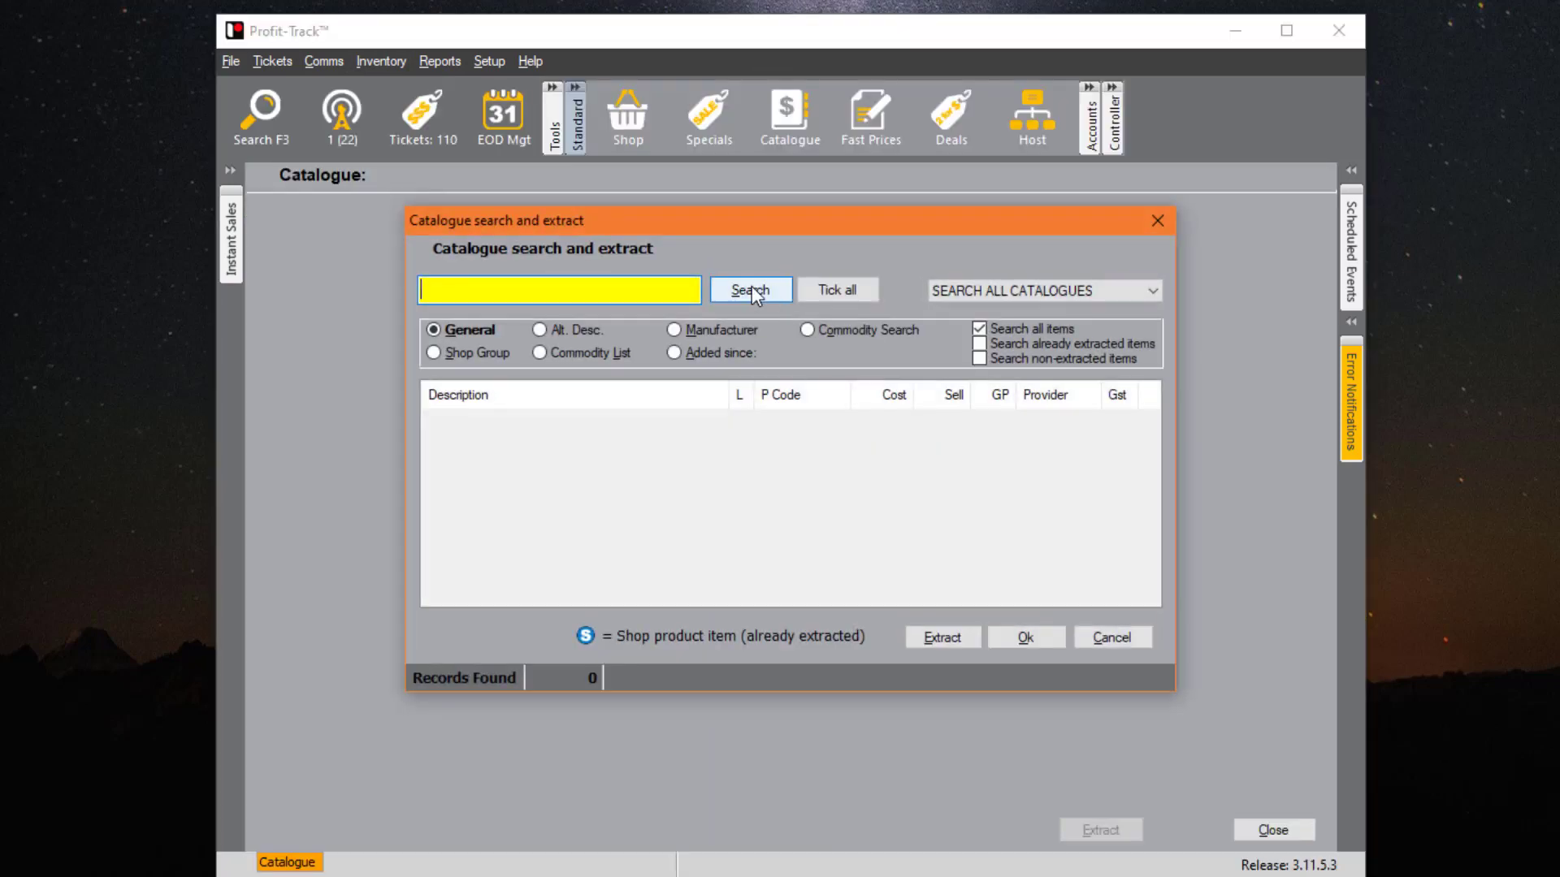
text(..)
click(750, 291)
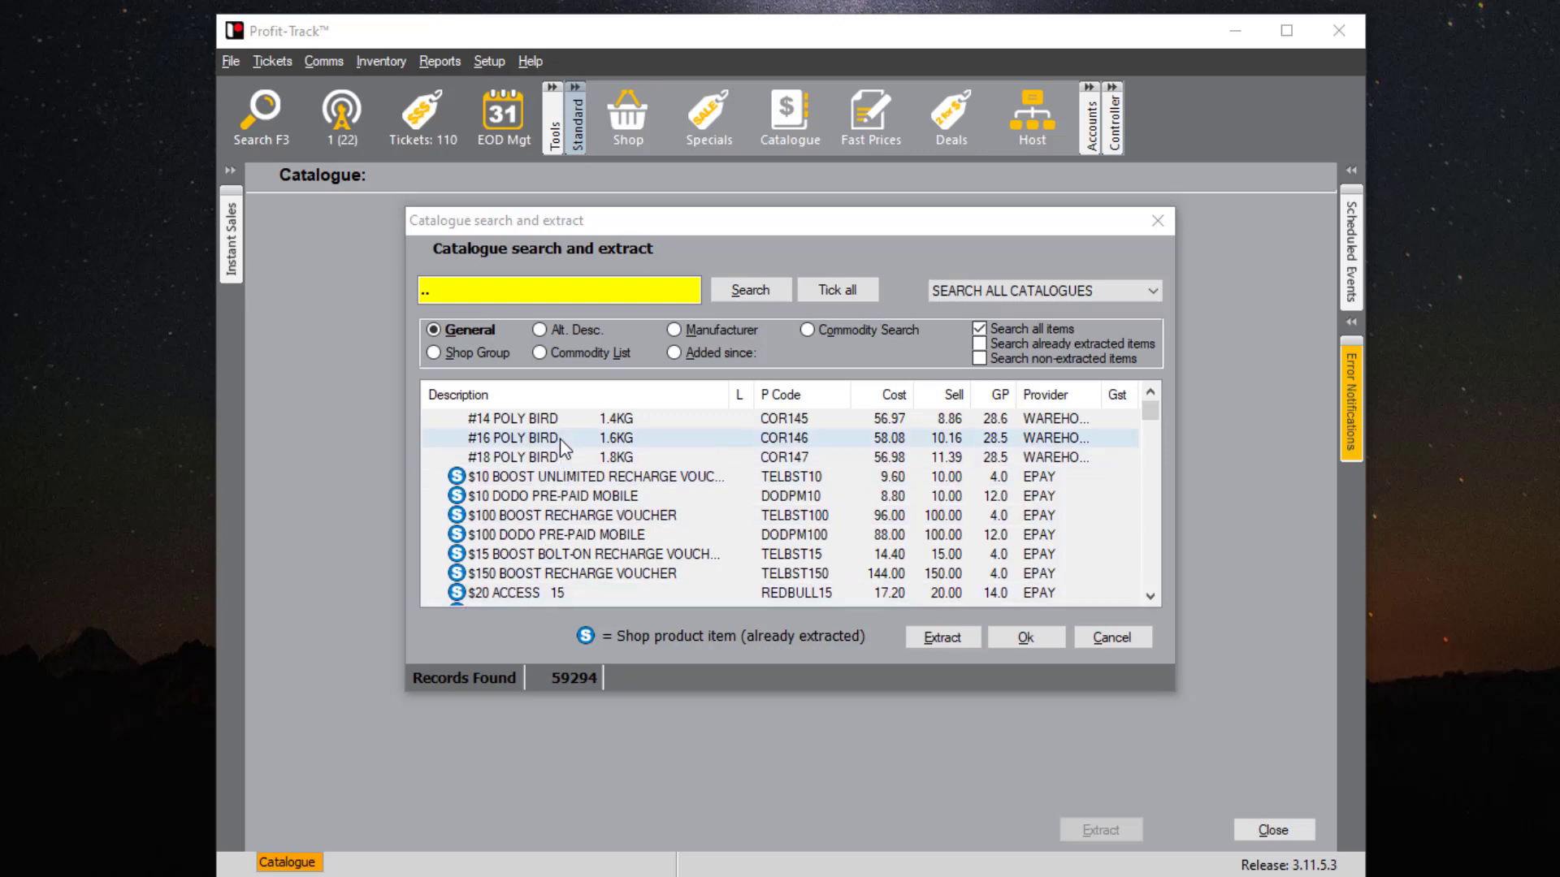
- Browse the results, selecting the $10 BOOST voucher and the POLY BIRD 1.4–1.8KG entries
click(525, 477)
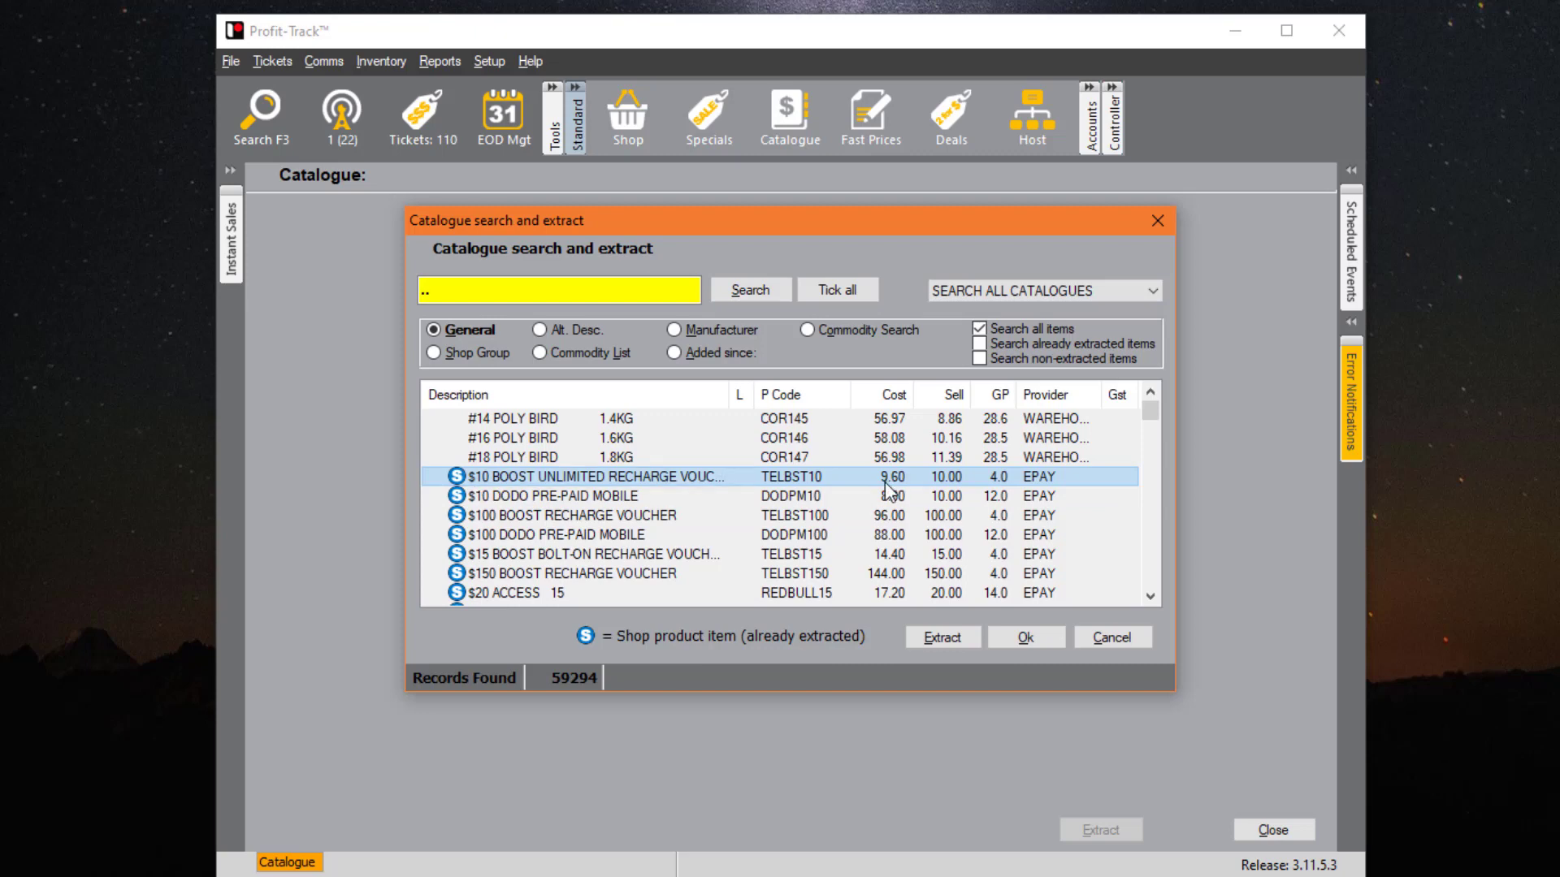
click(559, 441)
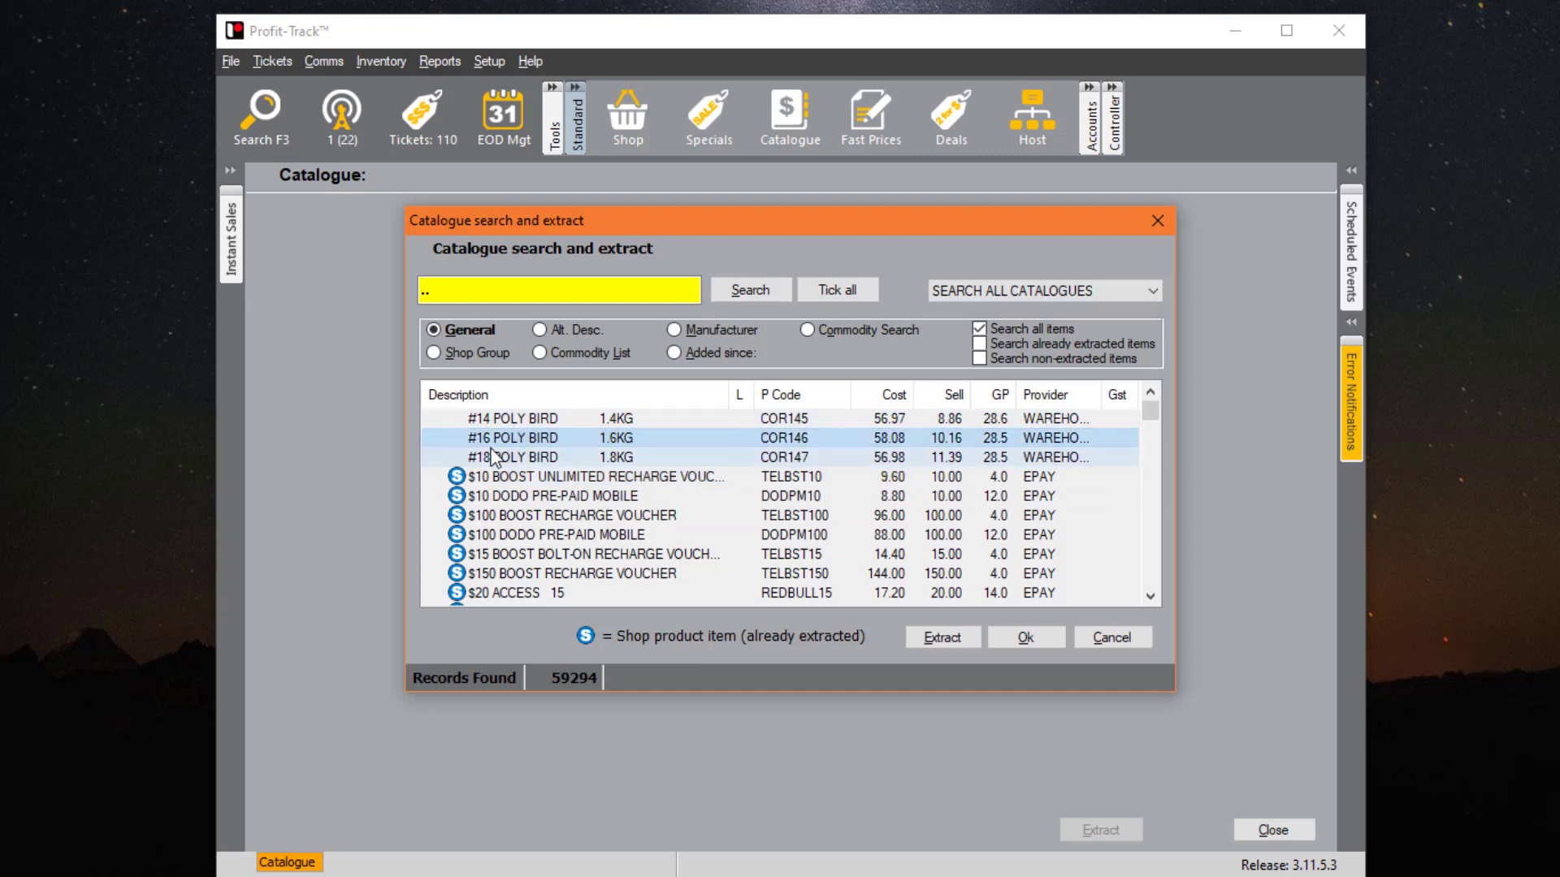
click(494, 456)
click(520, 422)
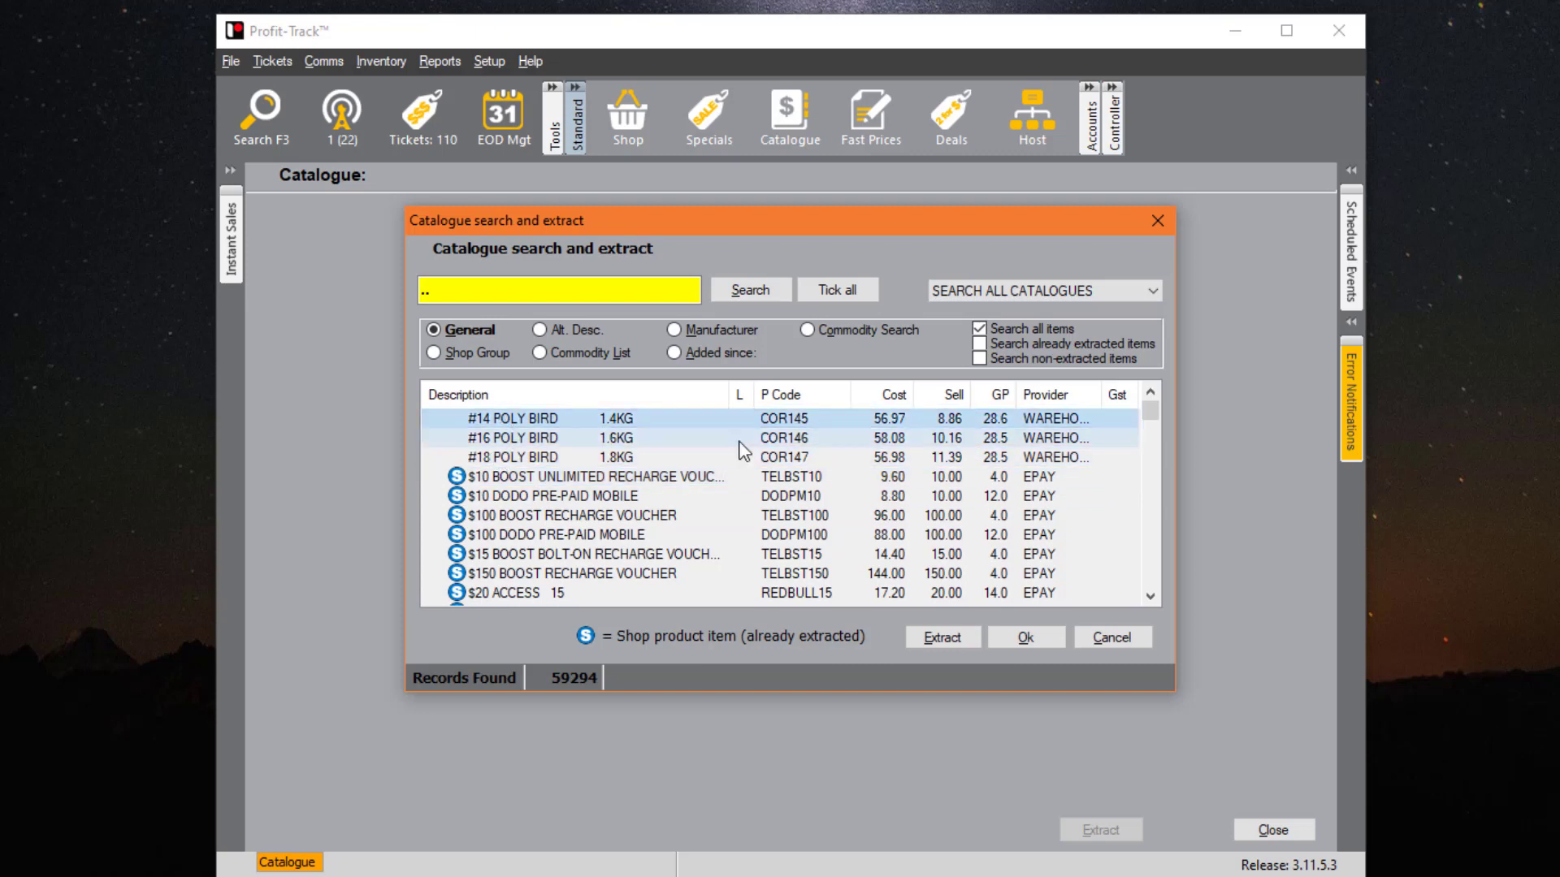
mouse_move(1152, 409)
mouse_down()
mouse_move(1147, 606)
mouse_move(1139, 385)
mouse_up()
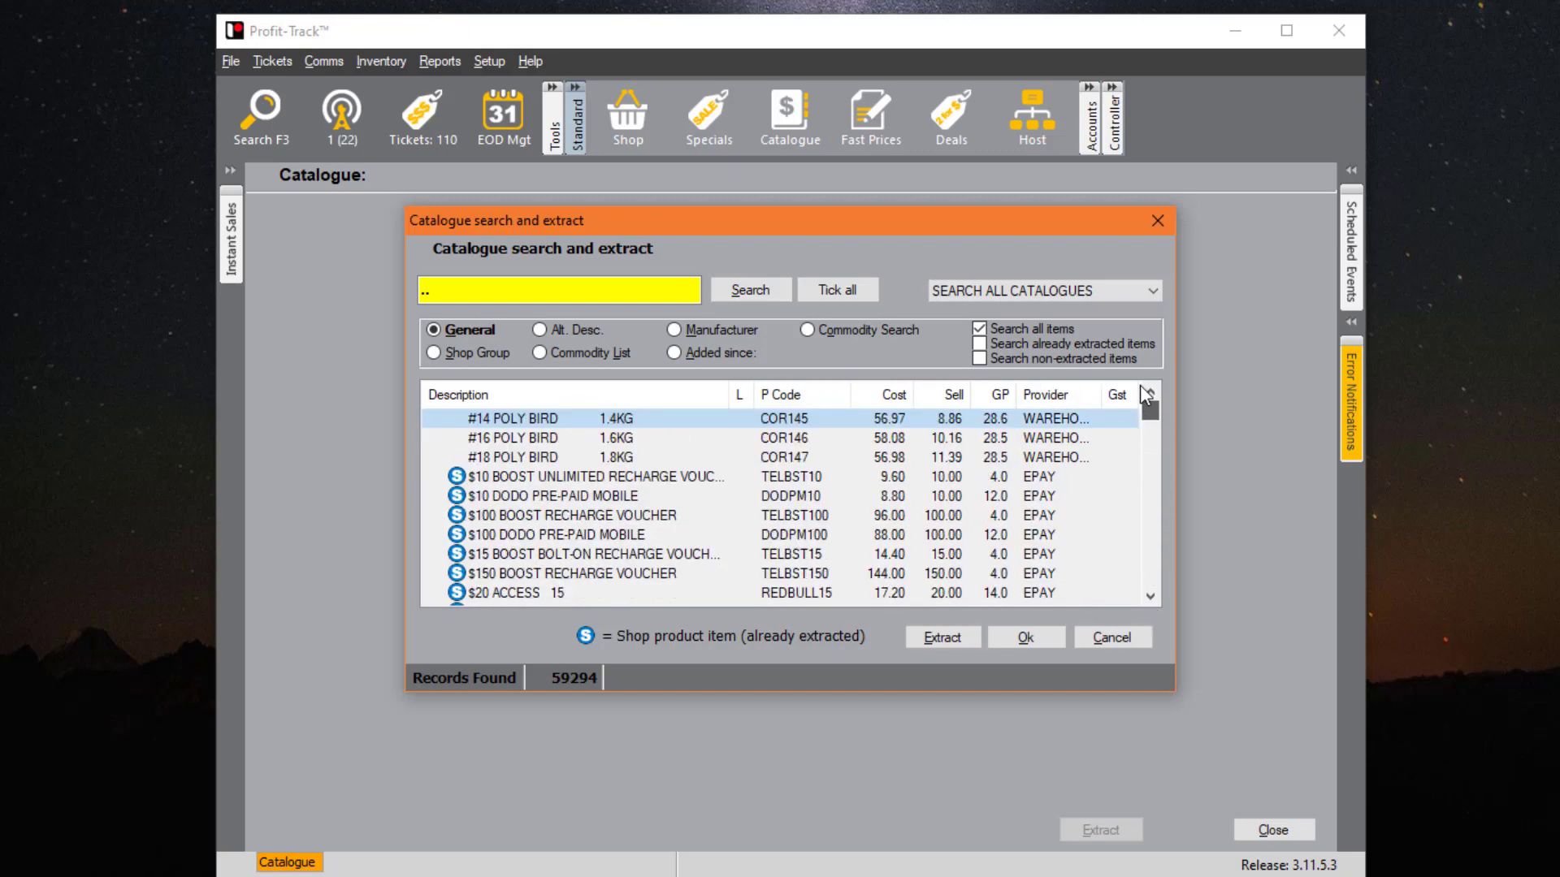
- Filter the catalogue to non-extracted items and tick the top eight, starting at #14 POLY BIRD 1.4KG
click(979, 358)
click(572, 294)
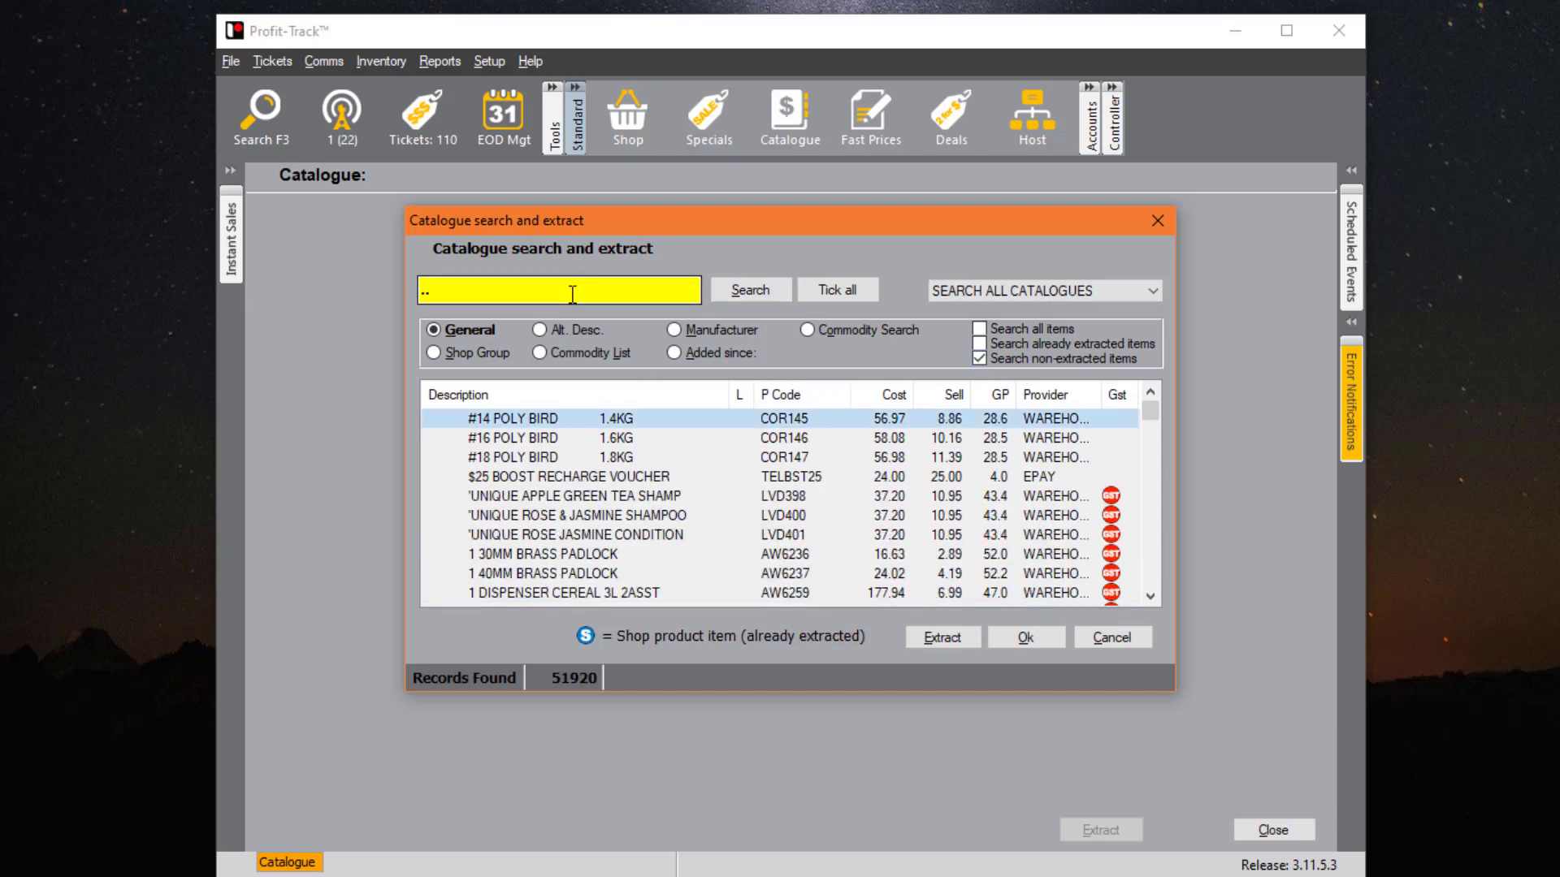
click(718, 455)
click(712, 419)
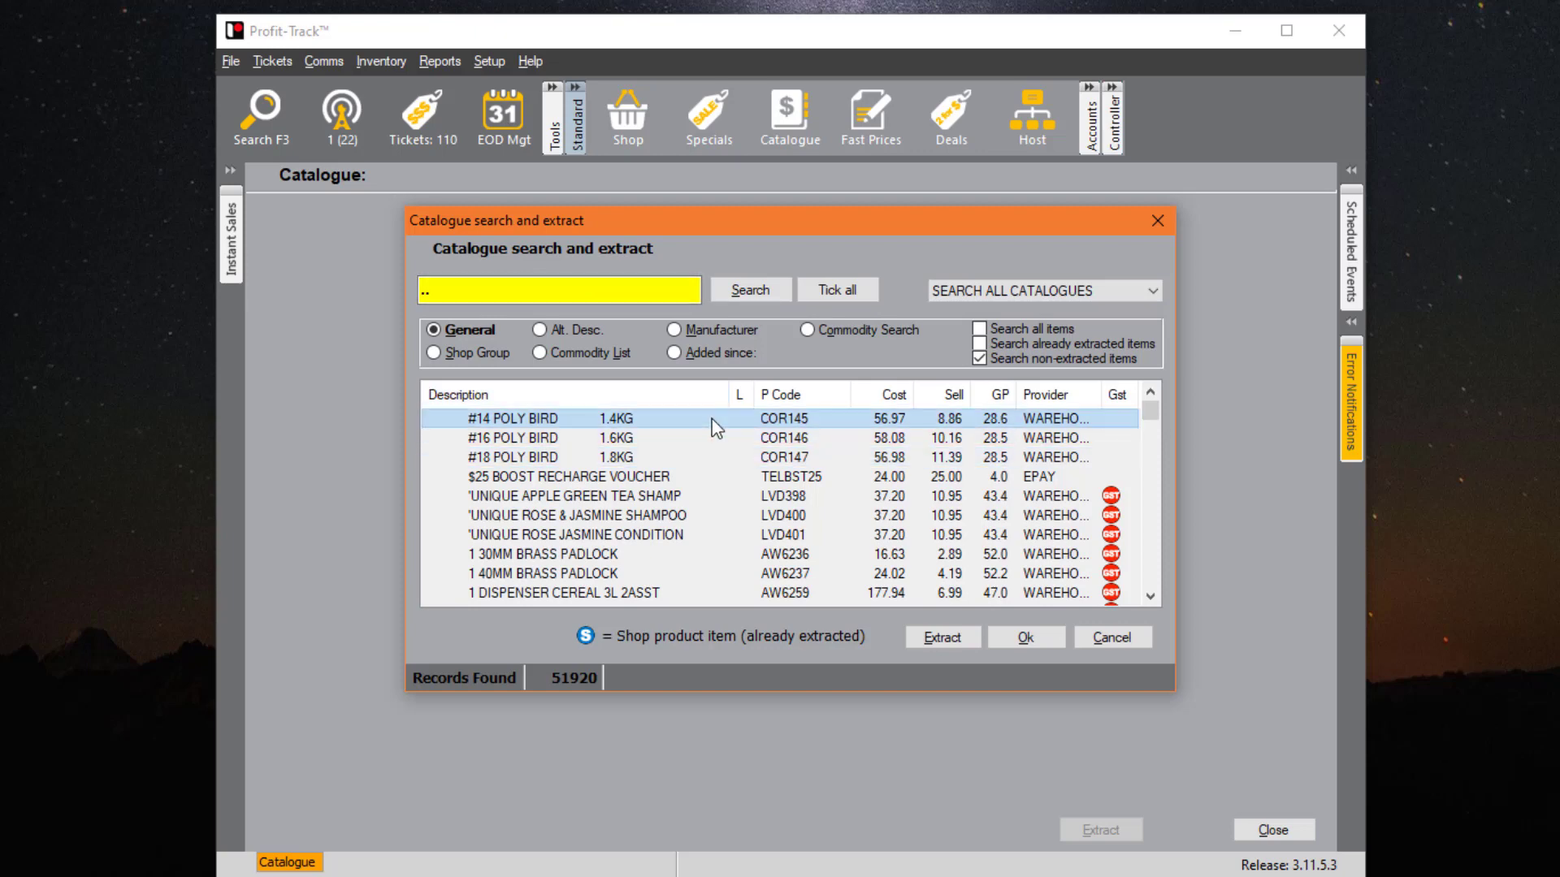
key(space)
key(Down)
key(space)
key(Down)
key(space)
key(Down)
key(space)
key(Down)
key(space)
key(Down)
key(space)
key(Down)
key(space)
key(Down)
key(space)
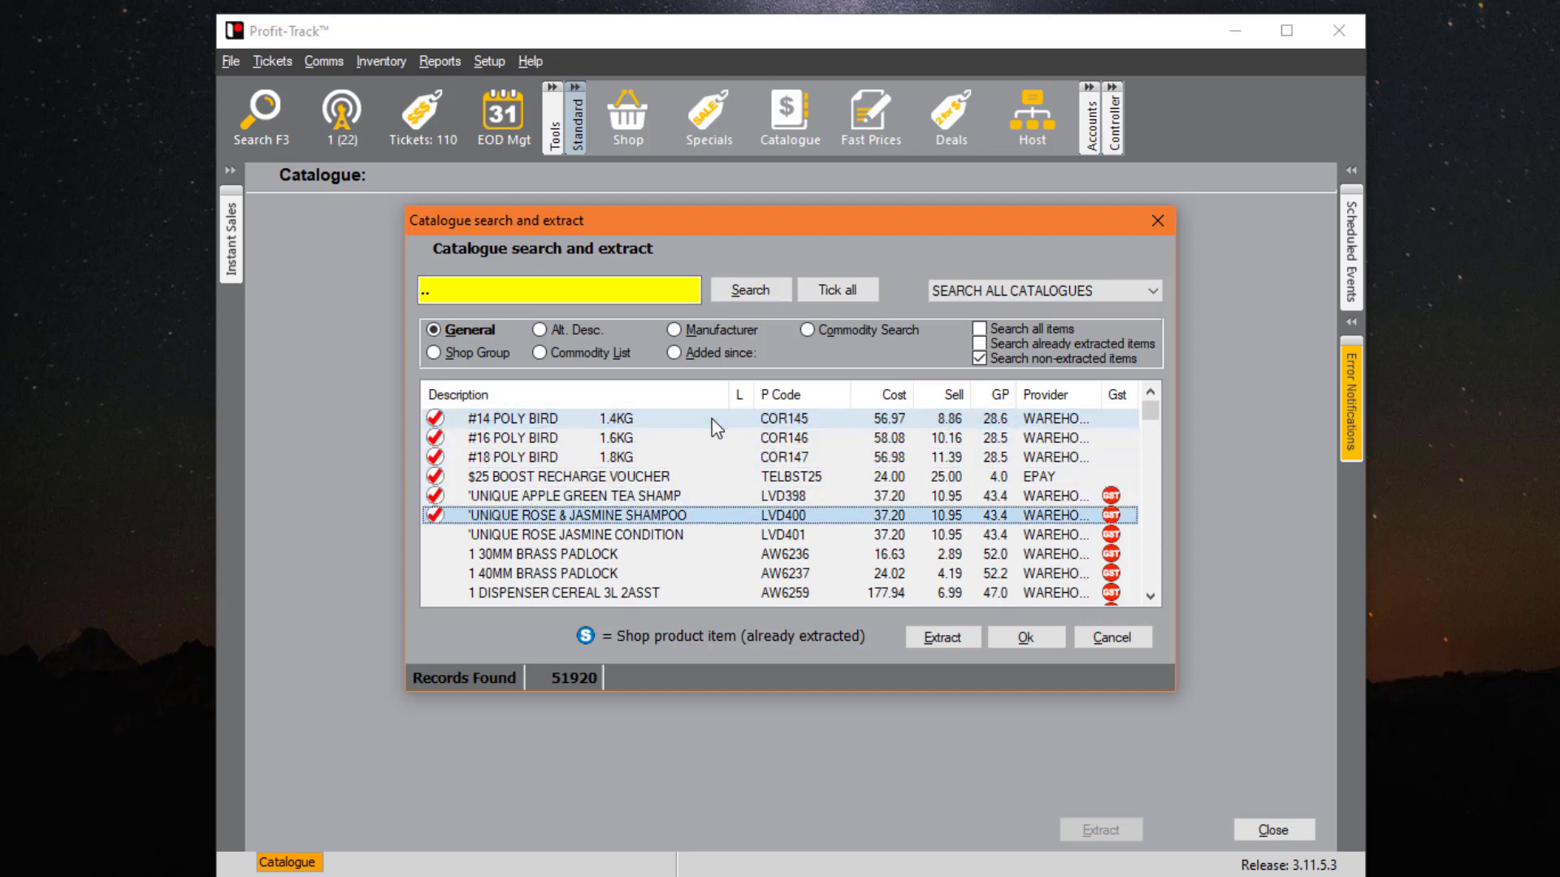
- Extract the eight ticked catalogue items into the shop products
click(942, 637)
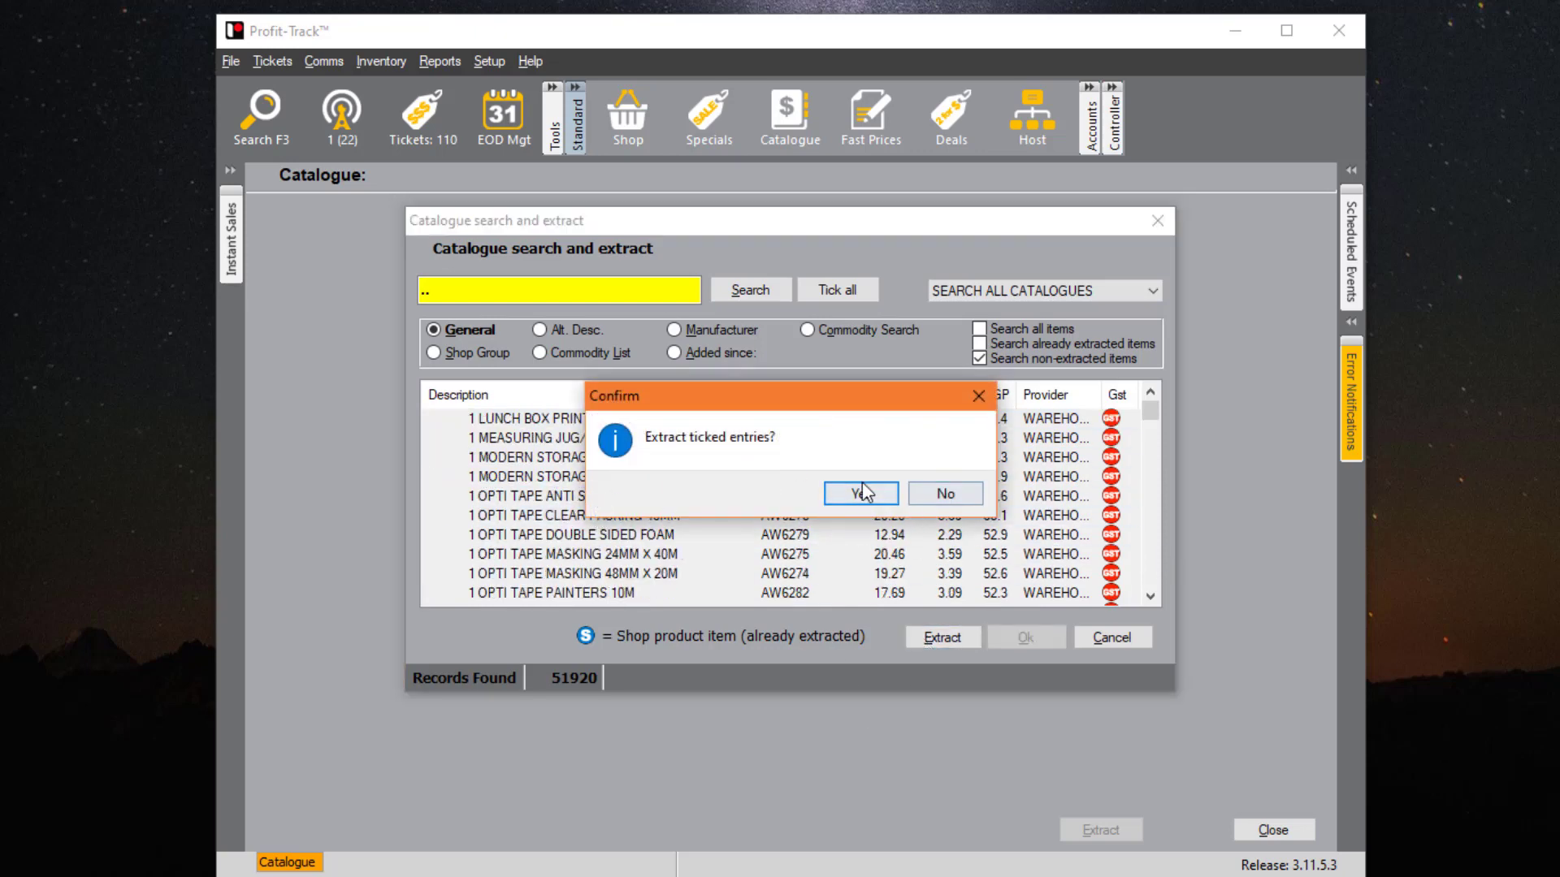
click(861, 494)
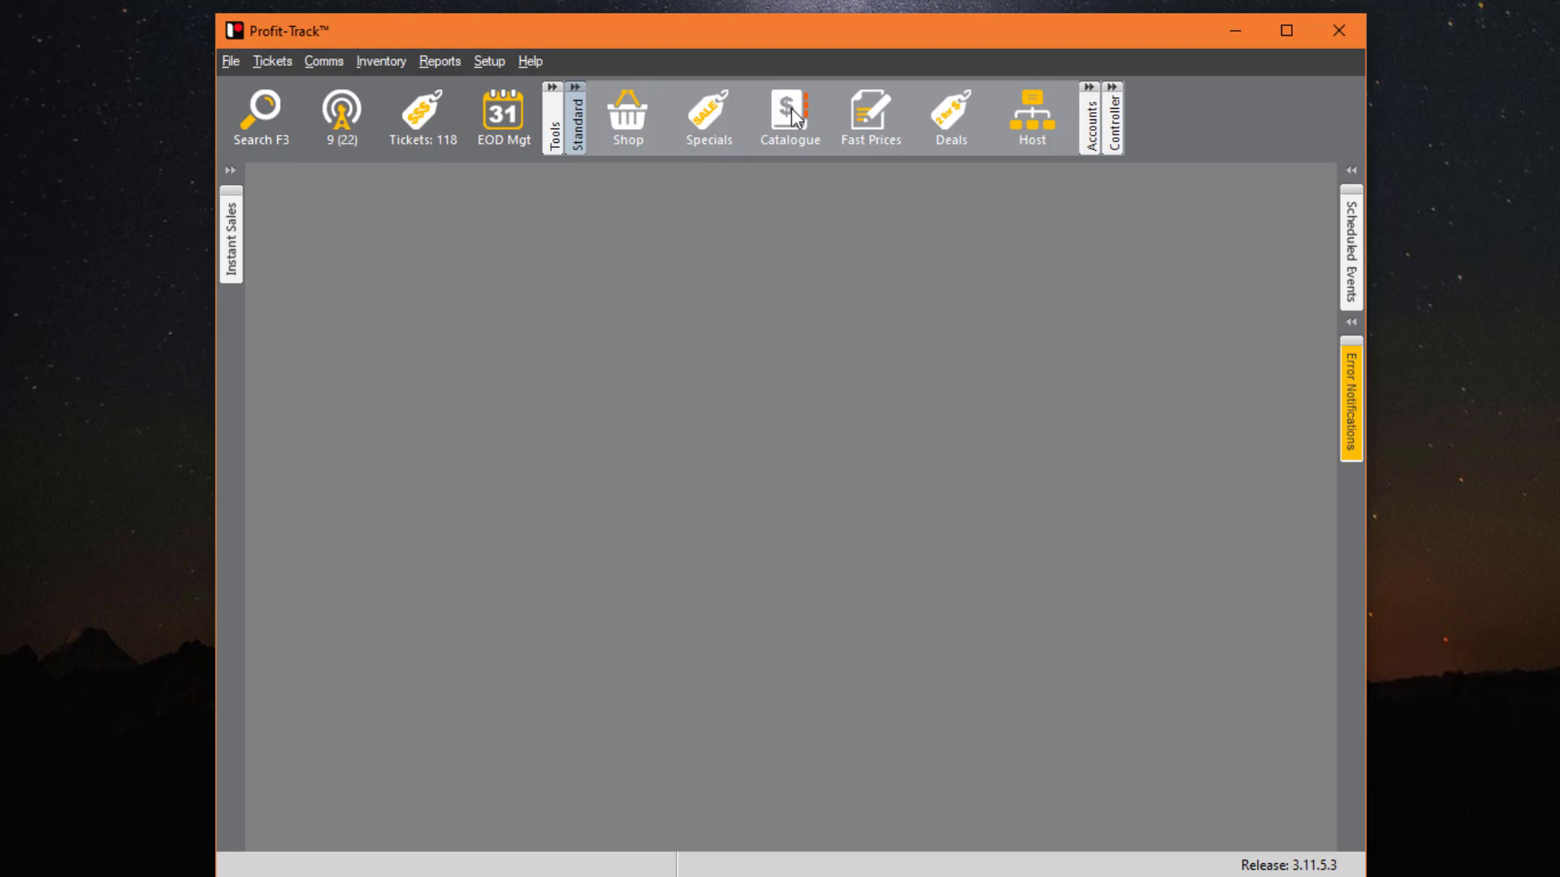
click(791, 109)
- Open 1 DISPENSER CEREAL 3L 2ASST and review its costs, cost specials, sell specials and deals
click(553, 591)
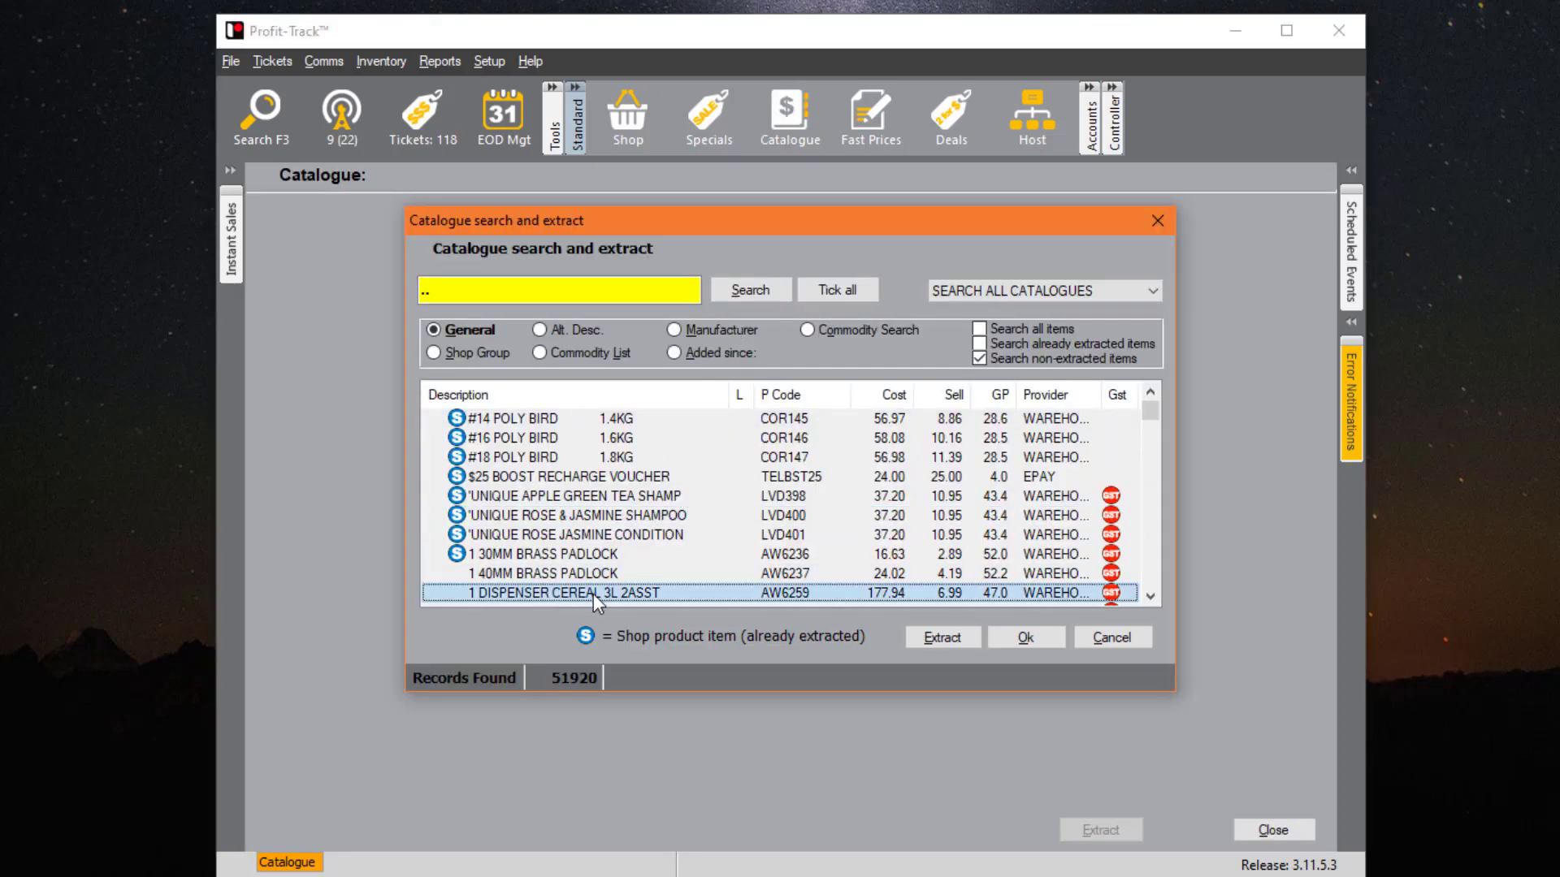
double_click(797, 594)
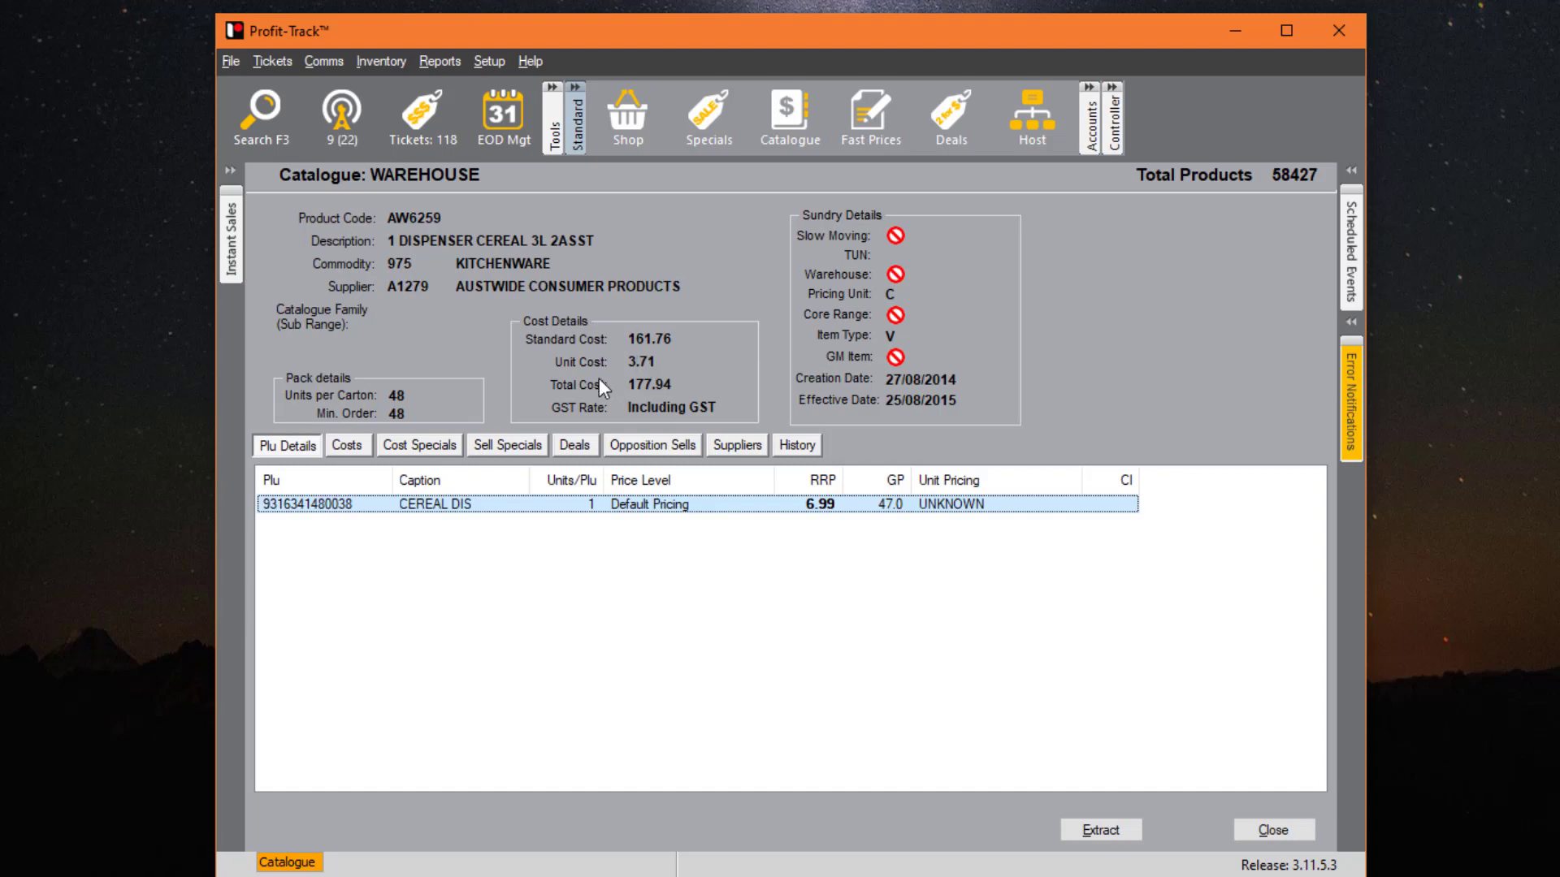
click(351, 451)
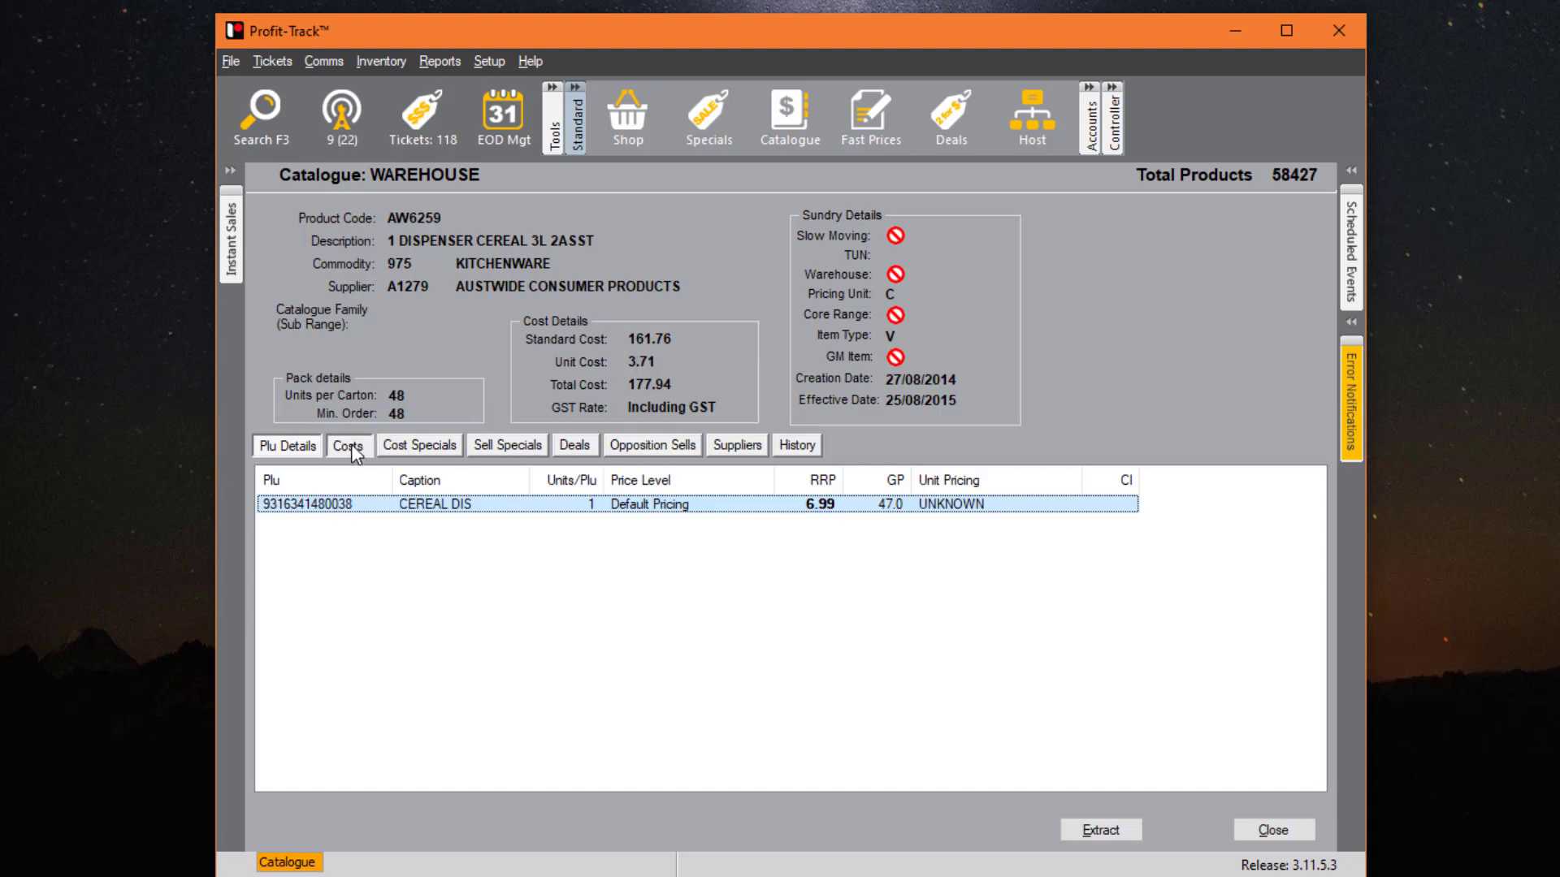
click(429, 452)
click(503, 451)
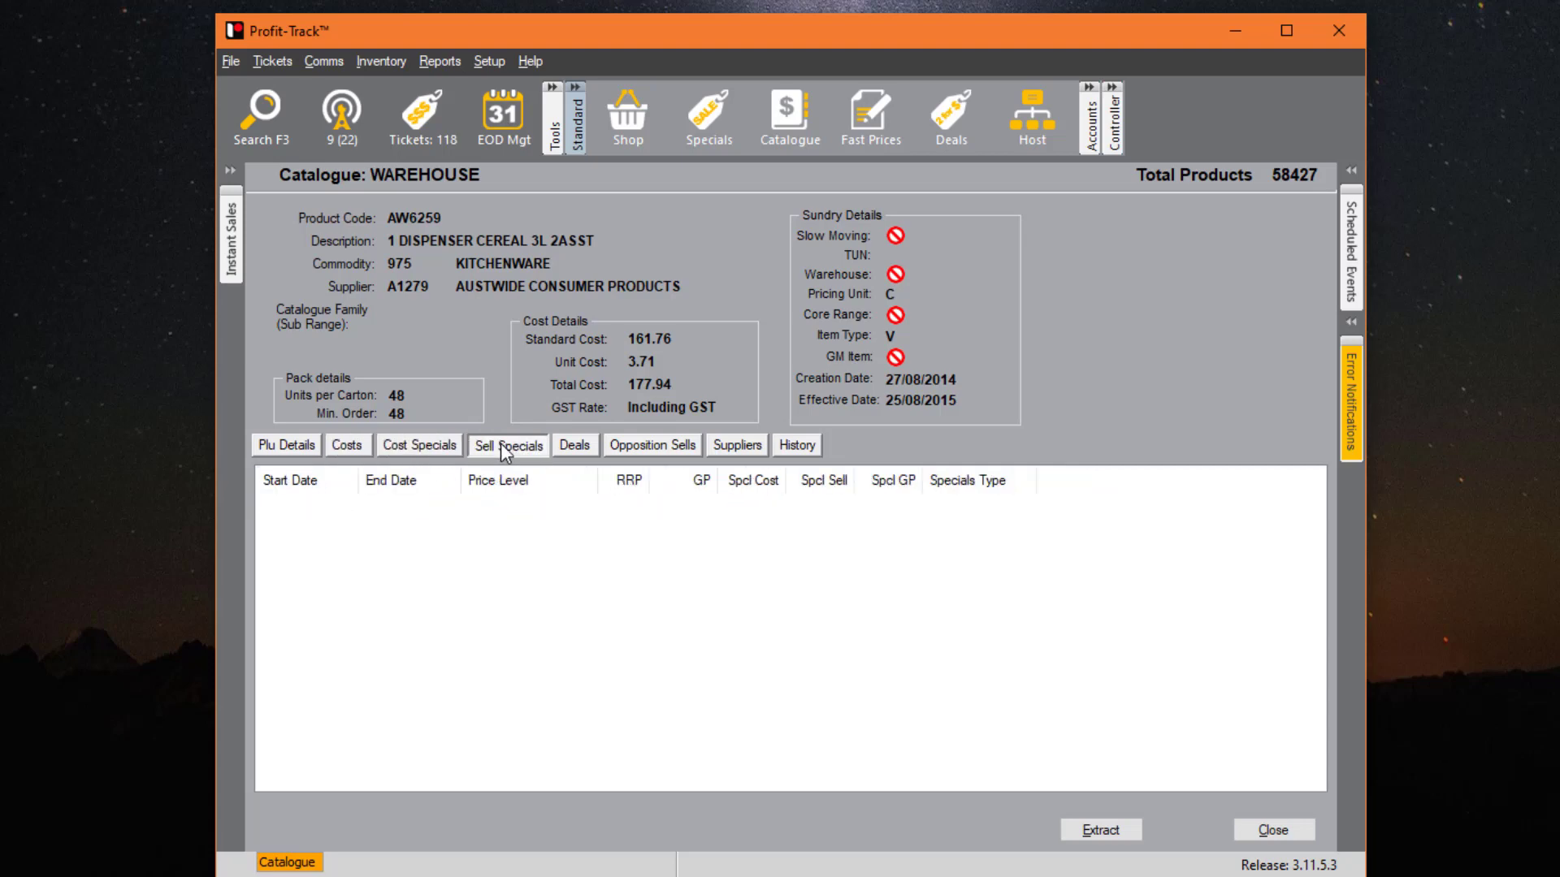
click(567, 444)
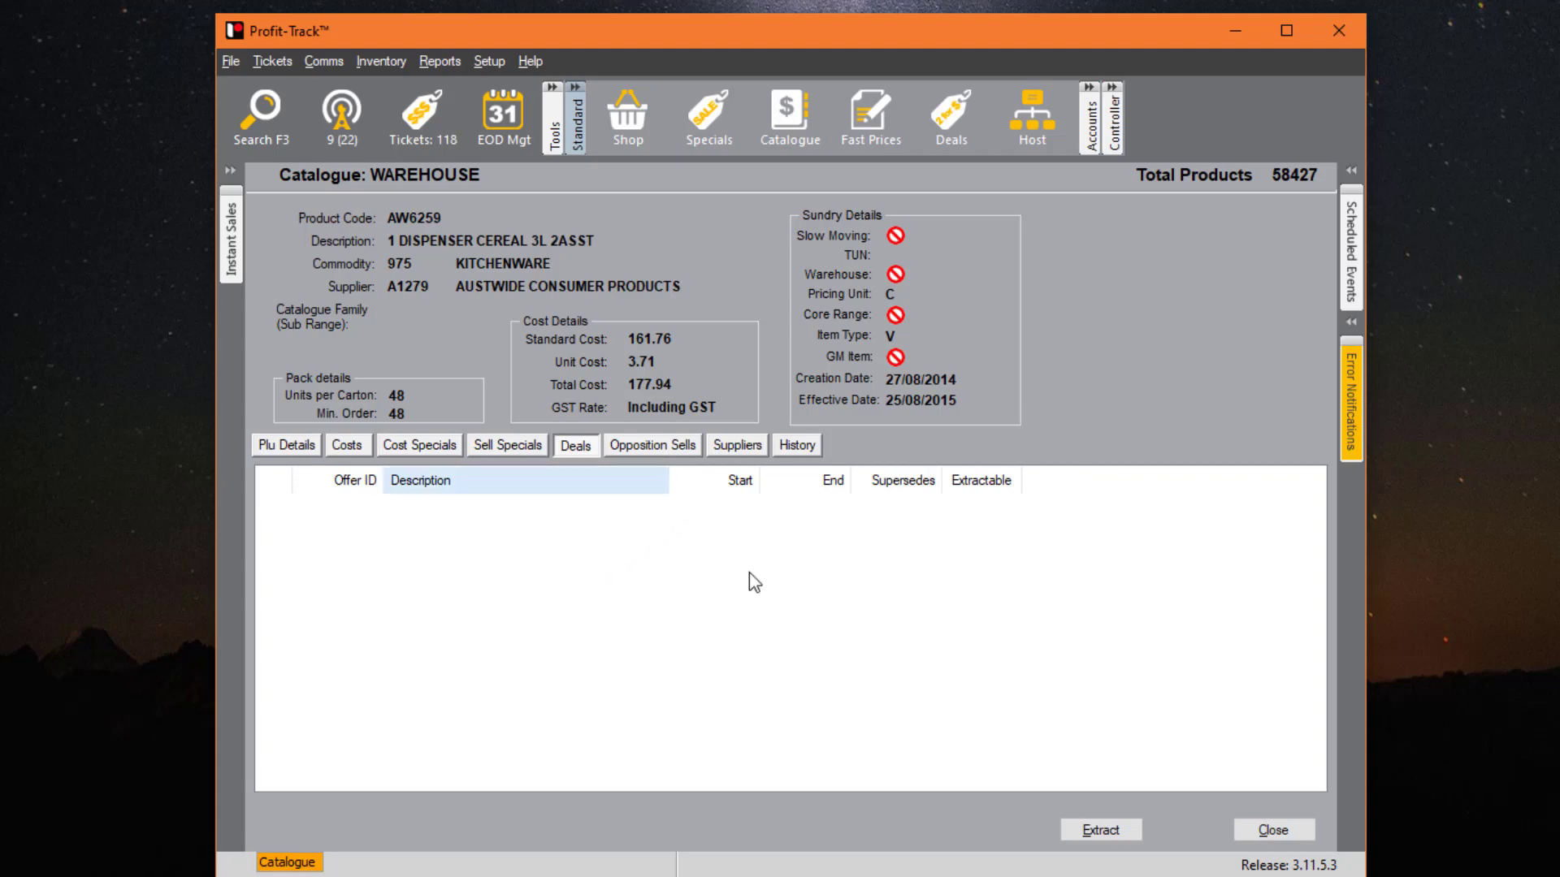
- Extract the cereal dispenser AW6259 into shop products and close the catalogue item
click(1101, 830)
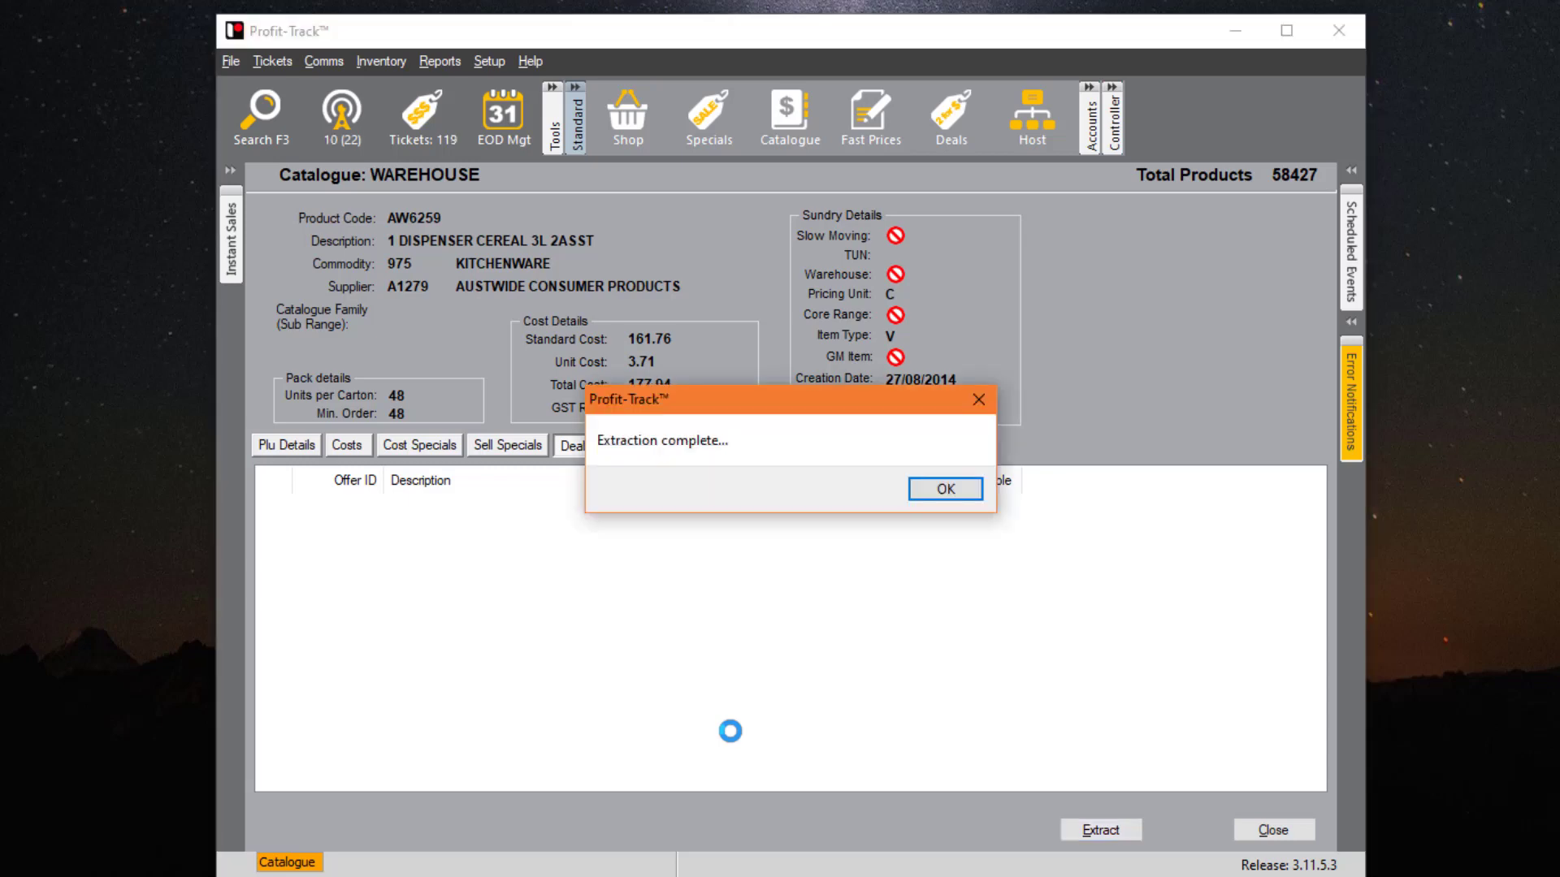
click(942, 490)
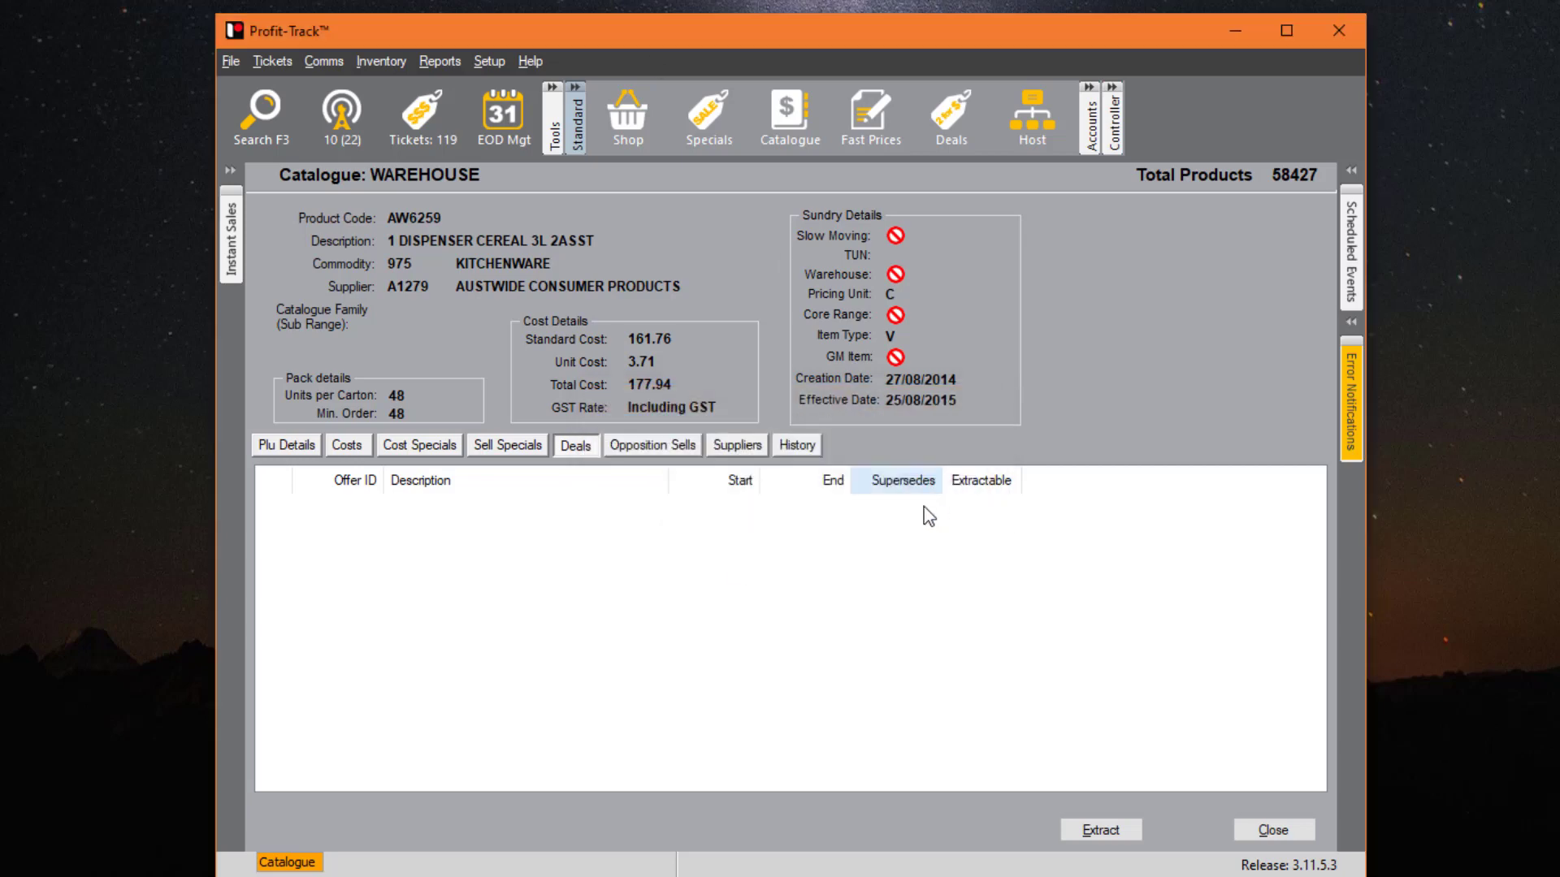
click(1272, 829)
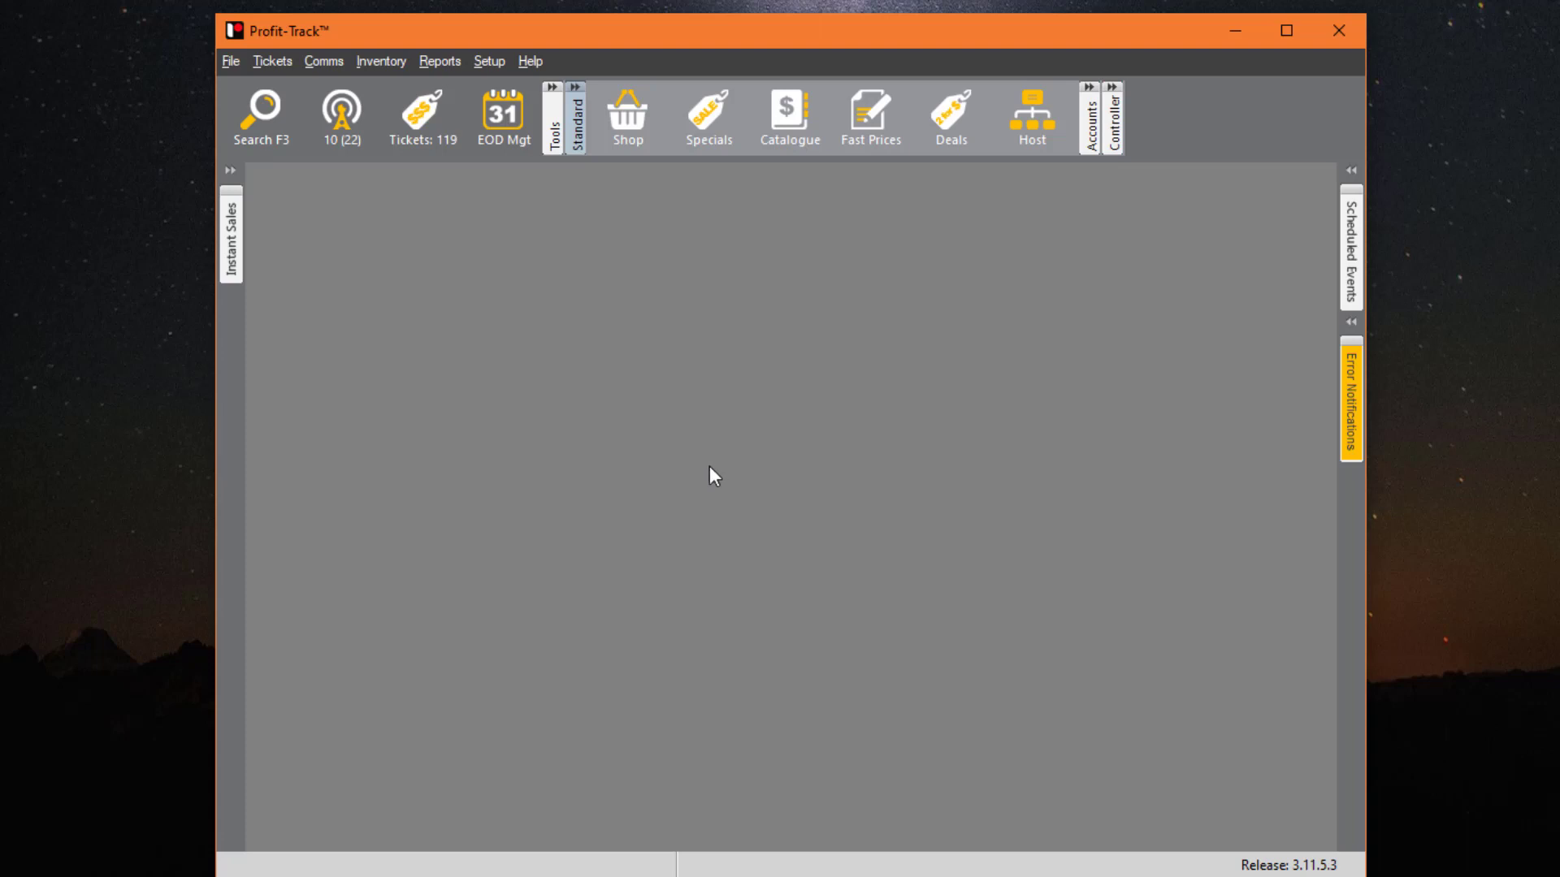
click(1044, 104)
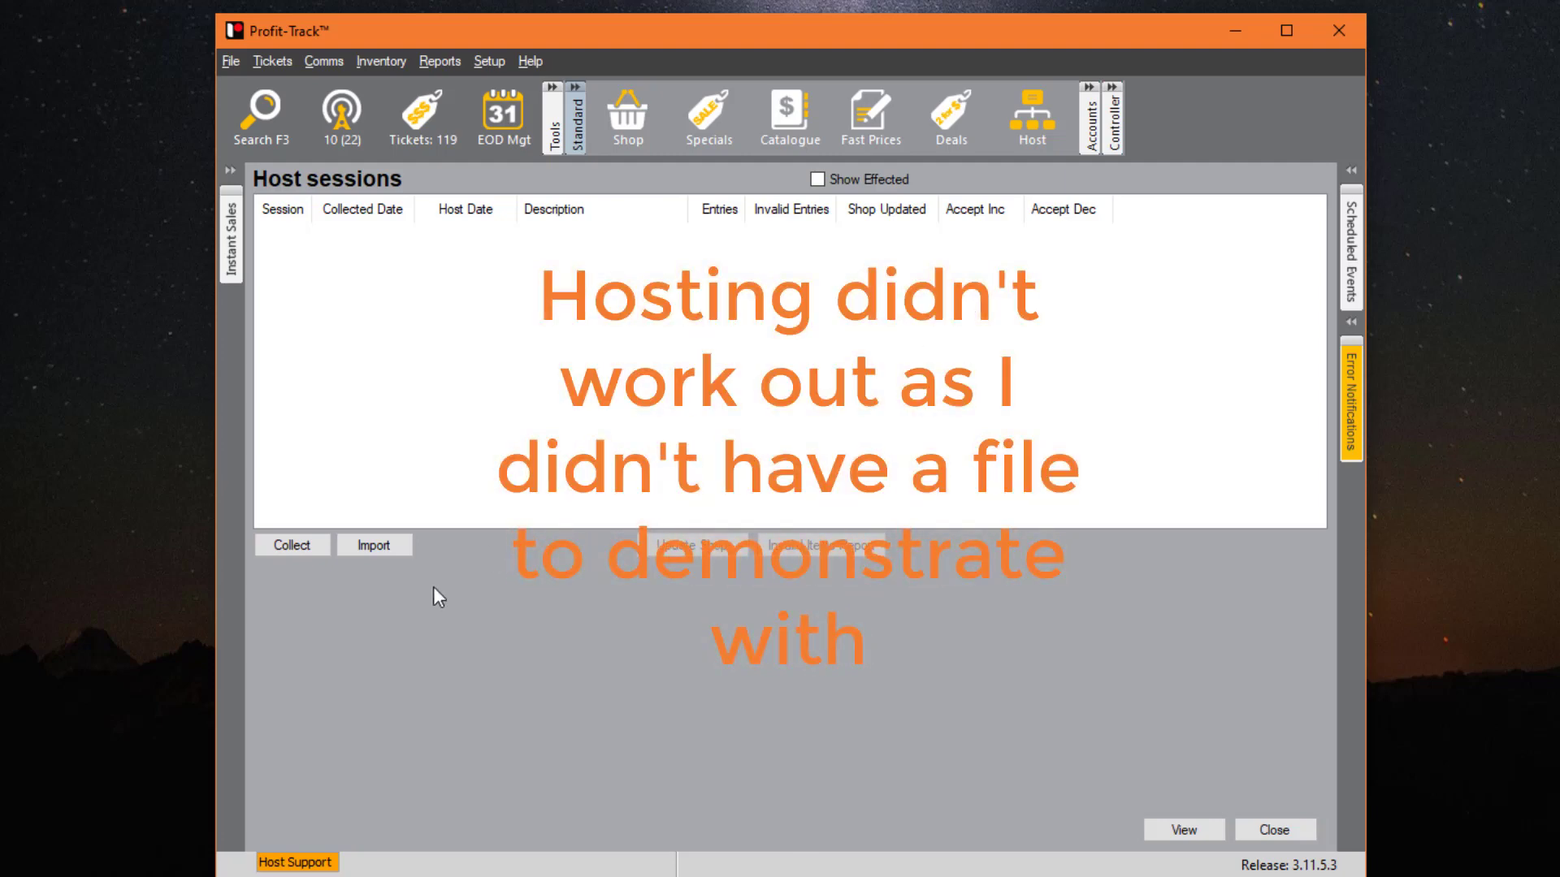
click(324, 546)
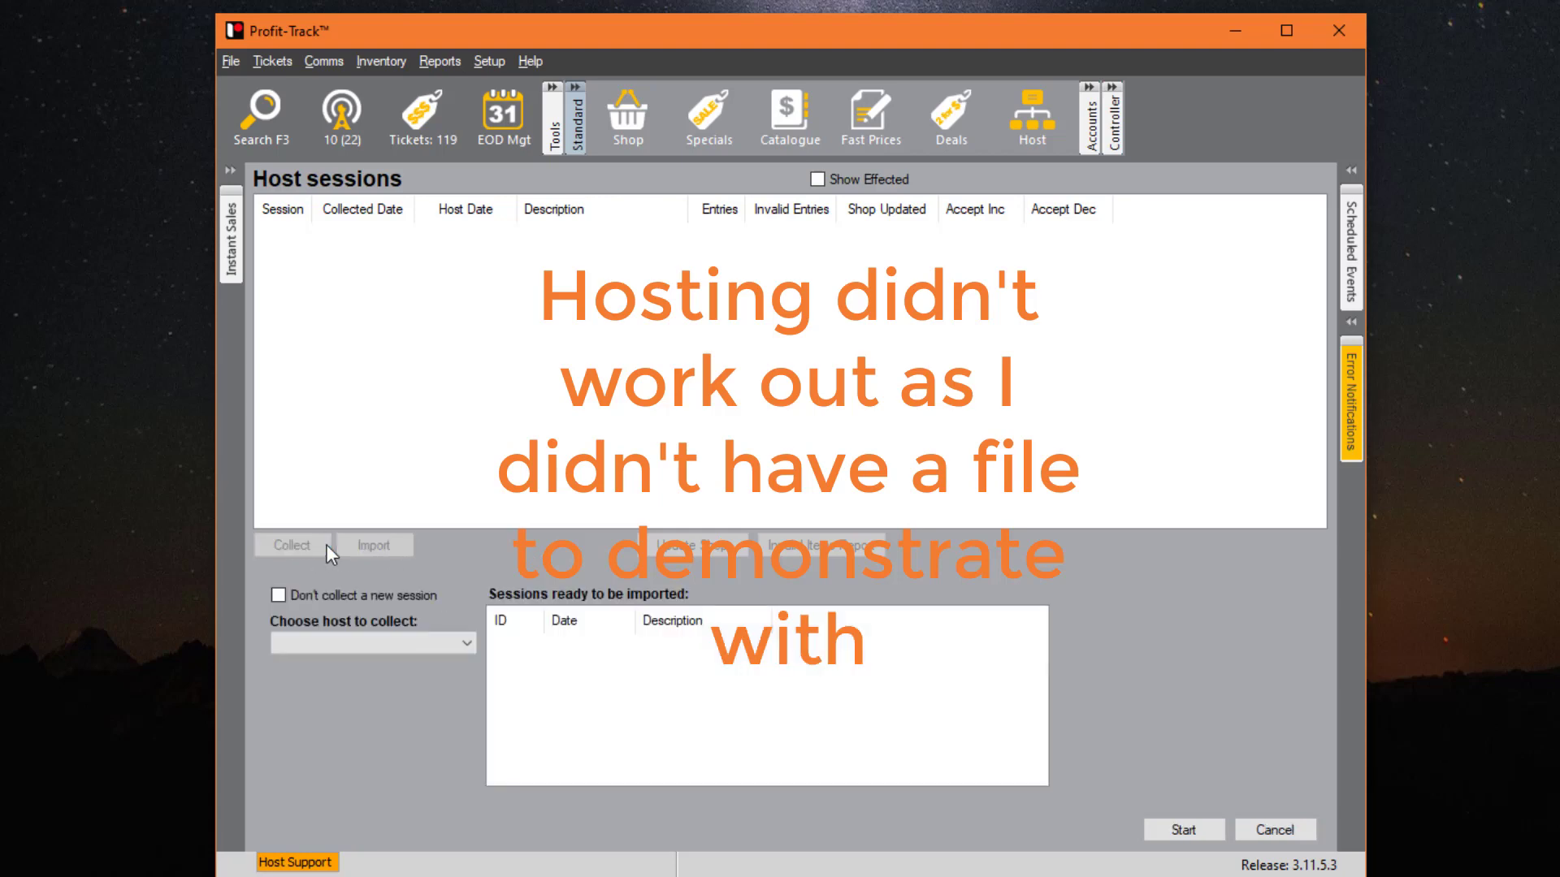
click(372, 642)
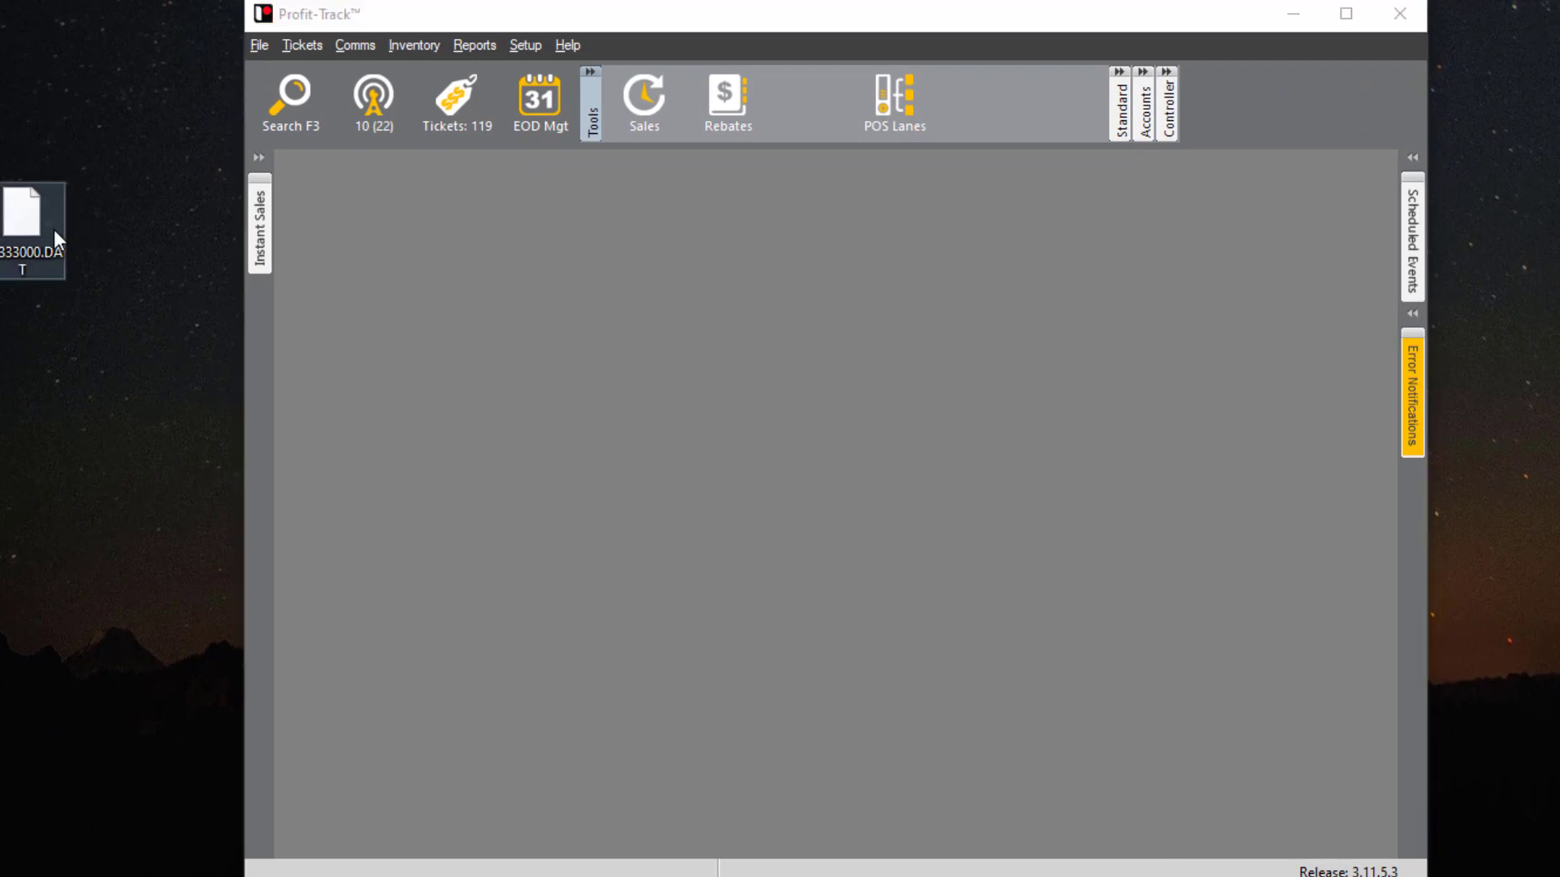
- Open the Host sessions list and start, then cancel, a collection from WEEKLY GROCERY HOST
click(1121, 114)
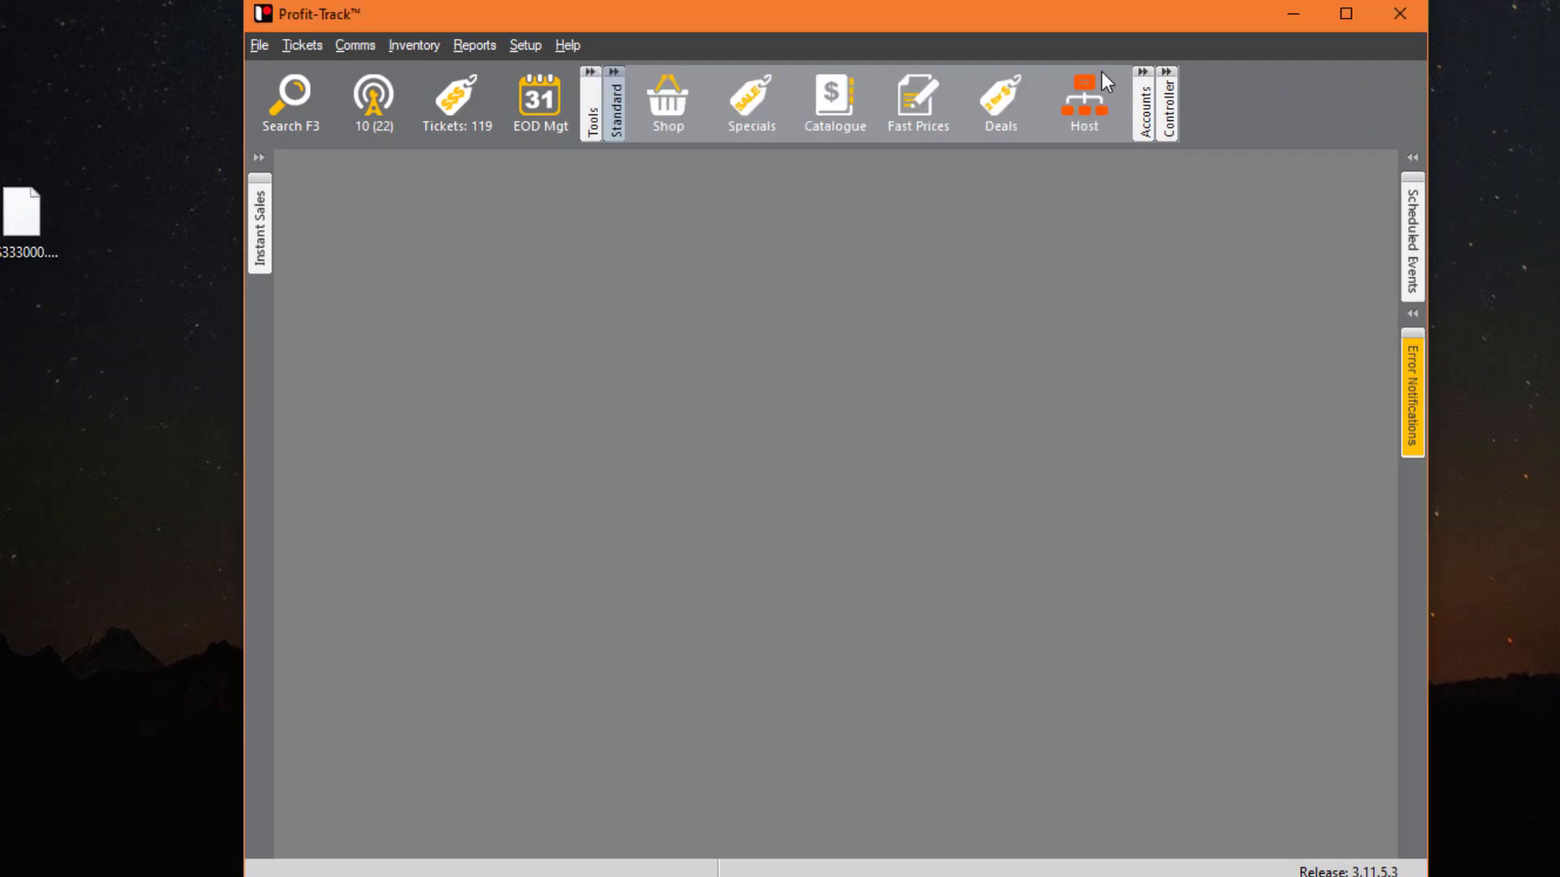
click(1085, 97)
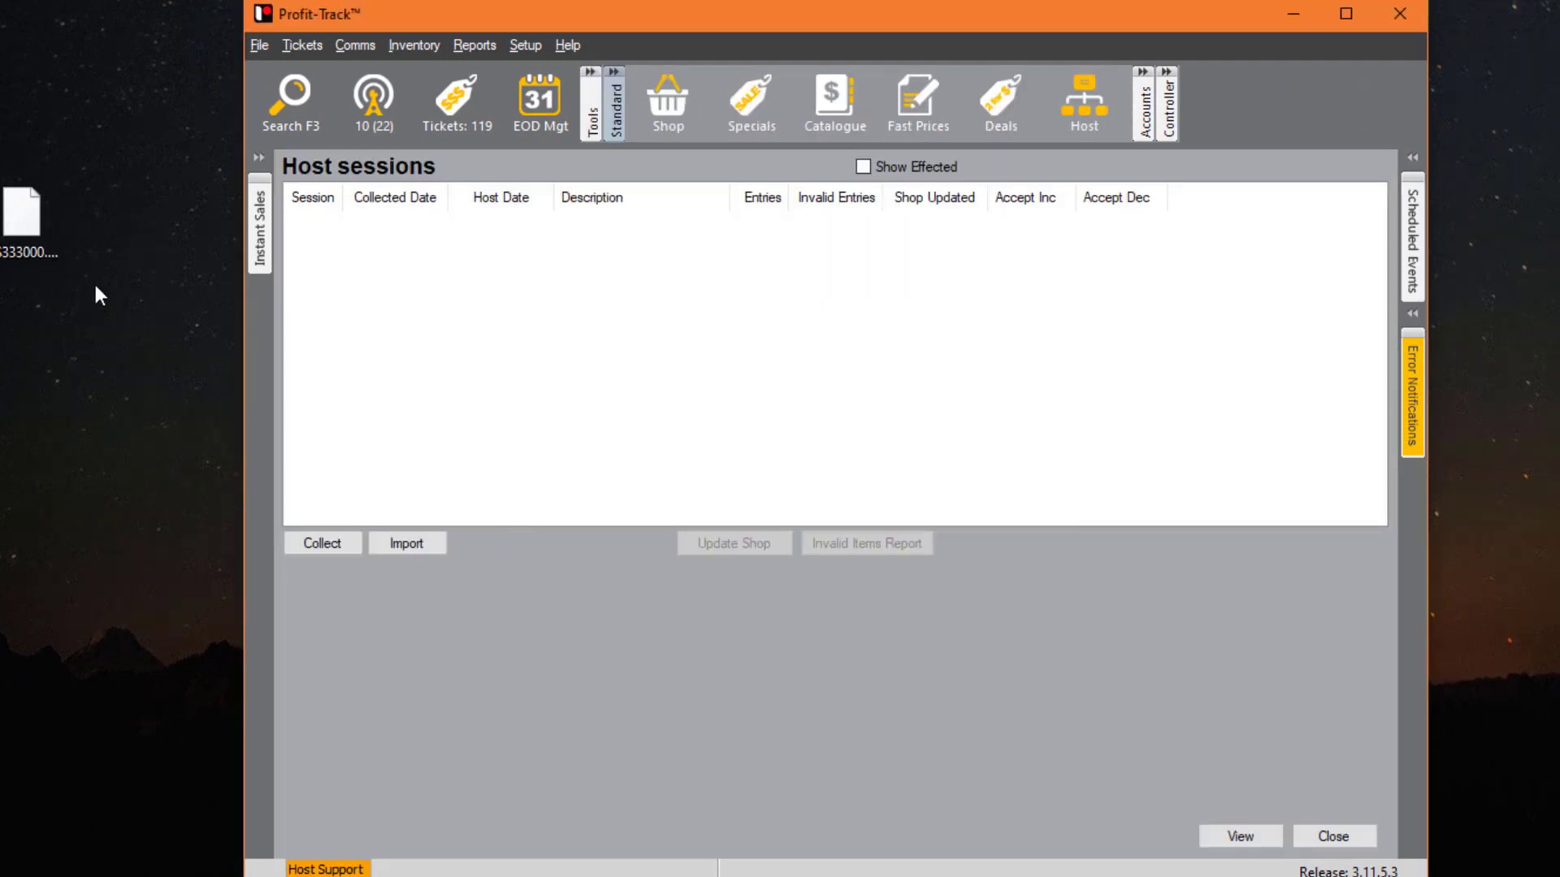
click(313, 543)
click(390, 643)
click(492, 665)
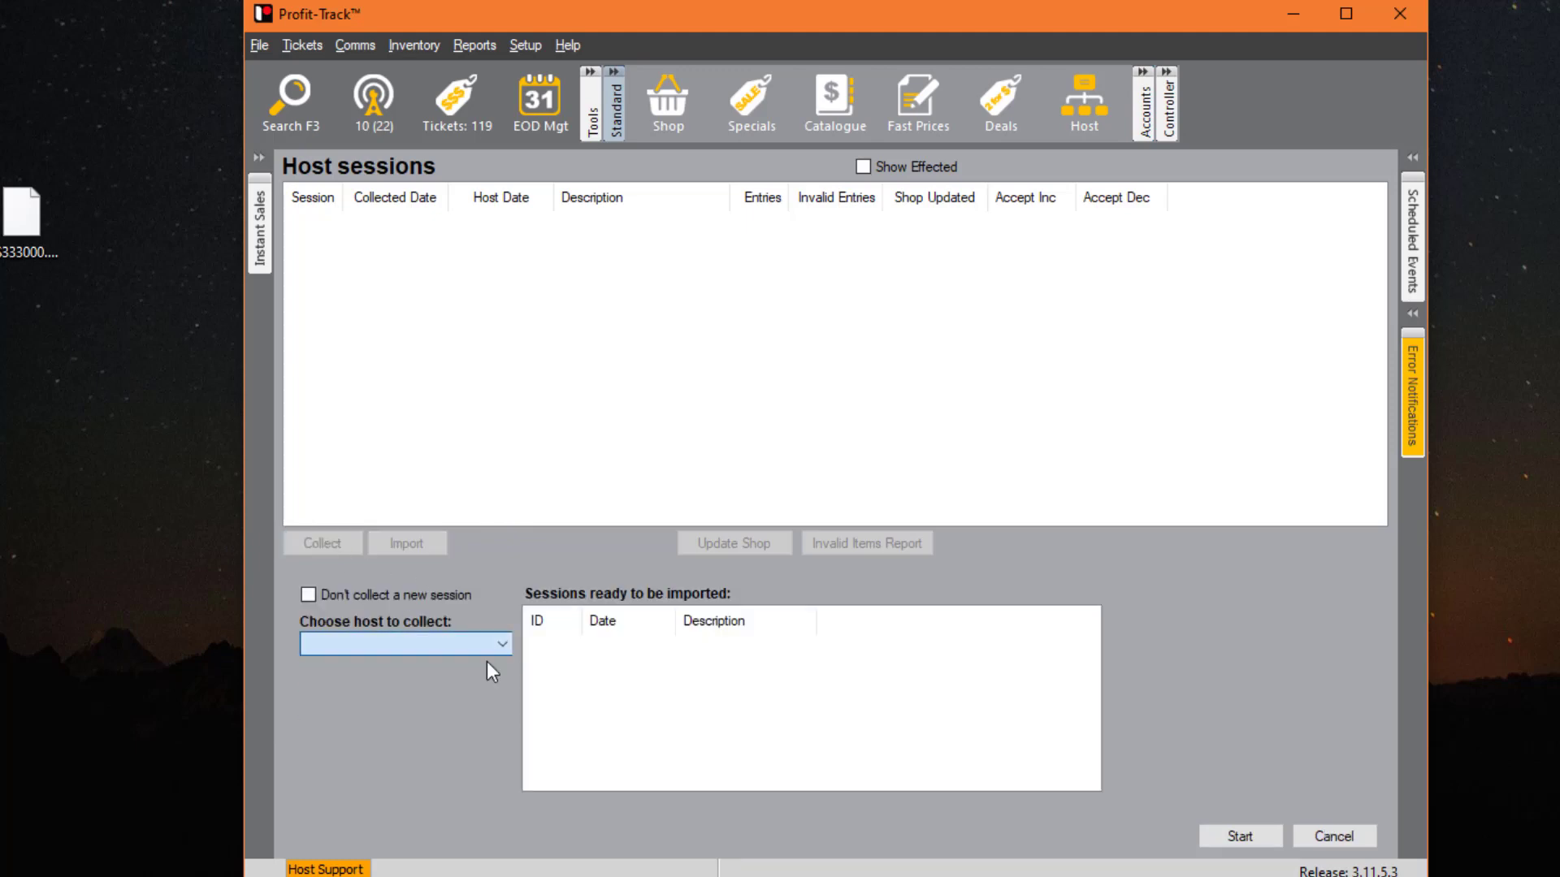
click(1309, 841)
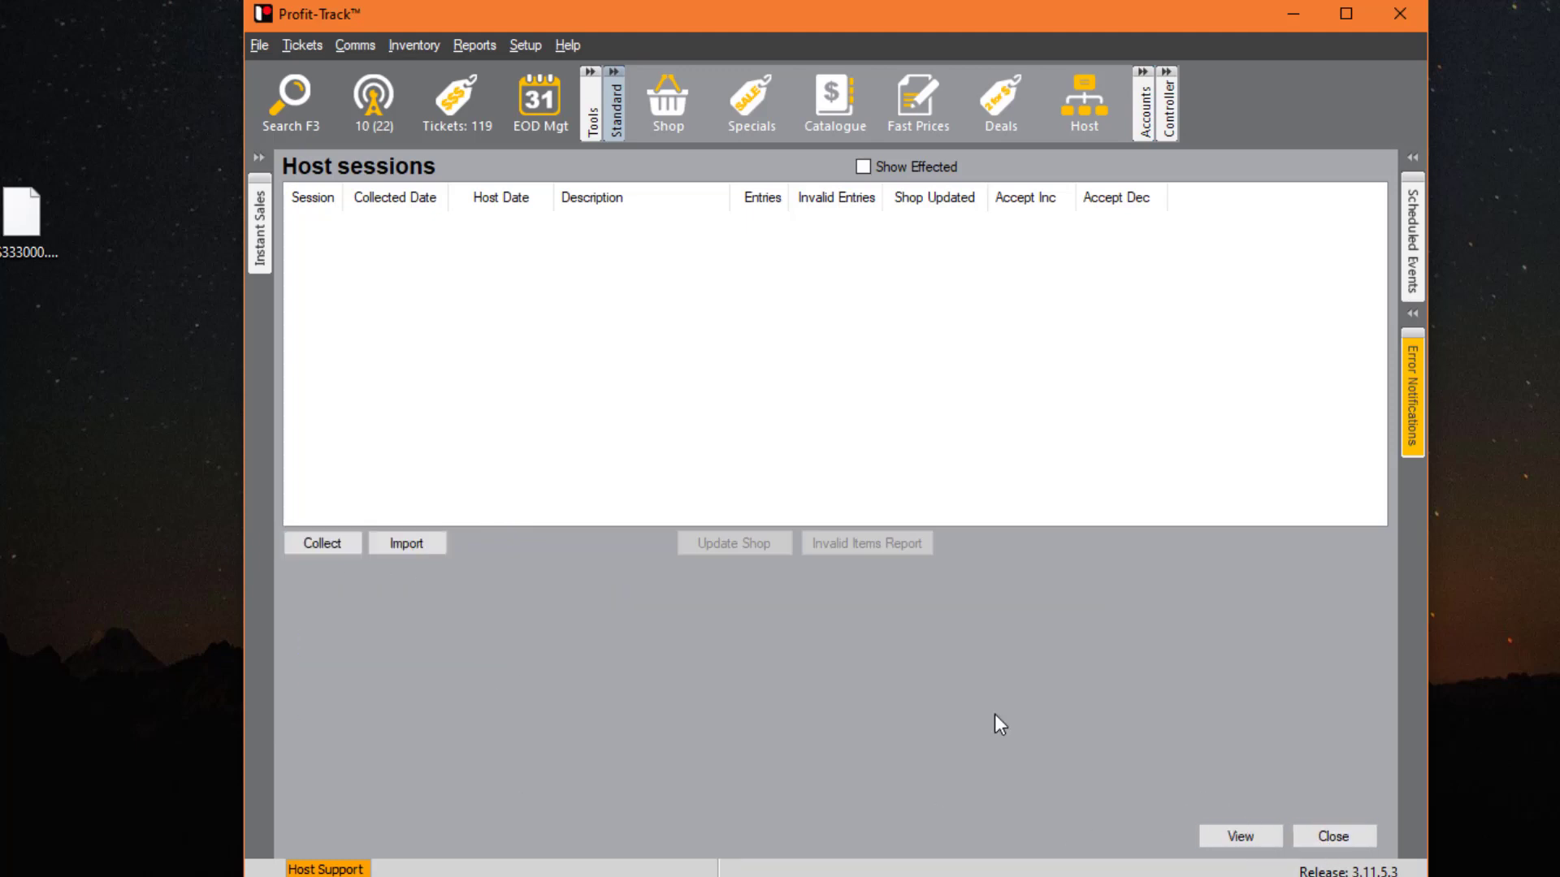
- Import the host file HS333000.DAT into WEEKLY GROCERY HOST
click(412, 548)
click(487, 620)
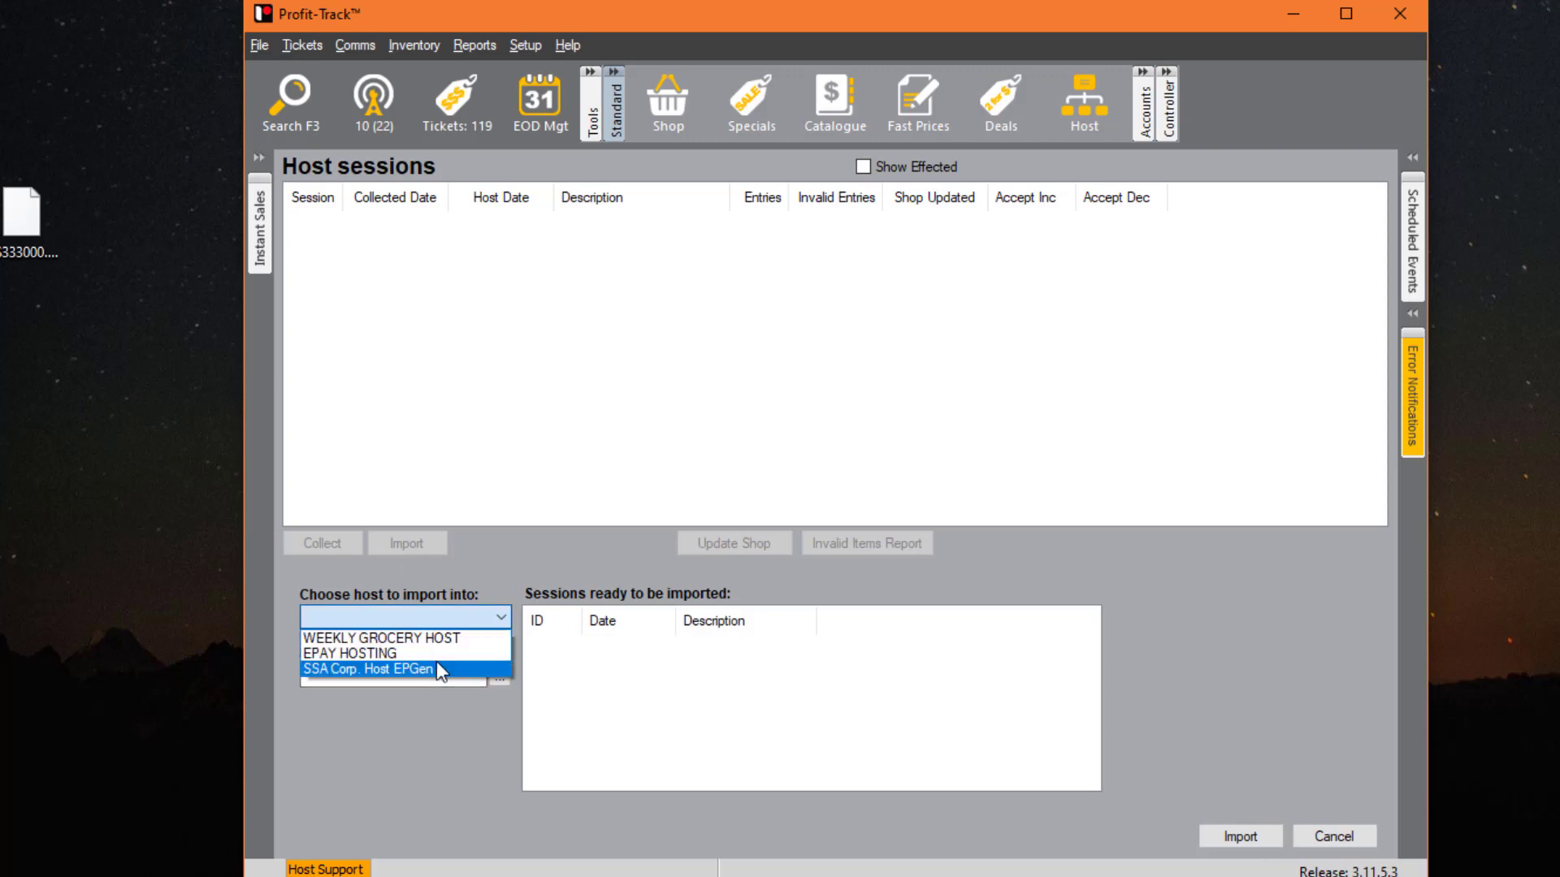
click(439, 640)
click(500, 676)
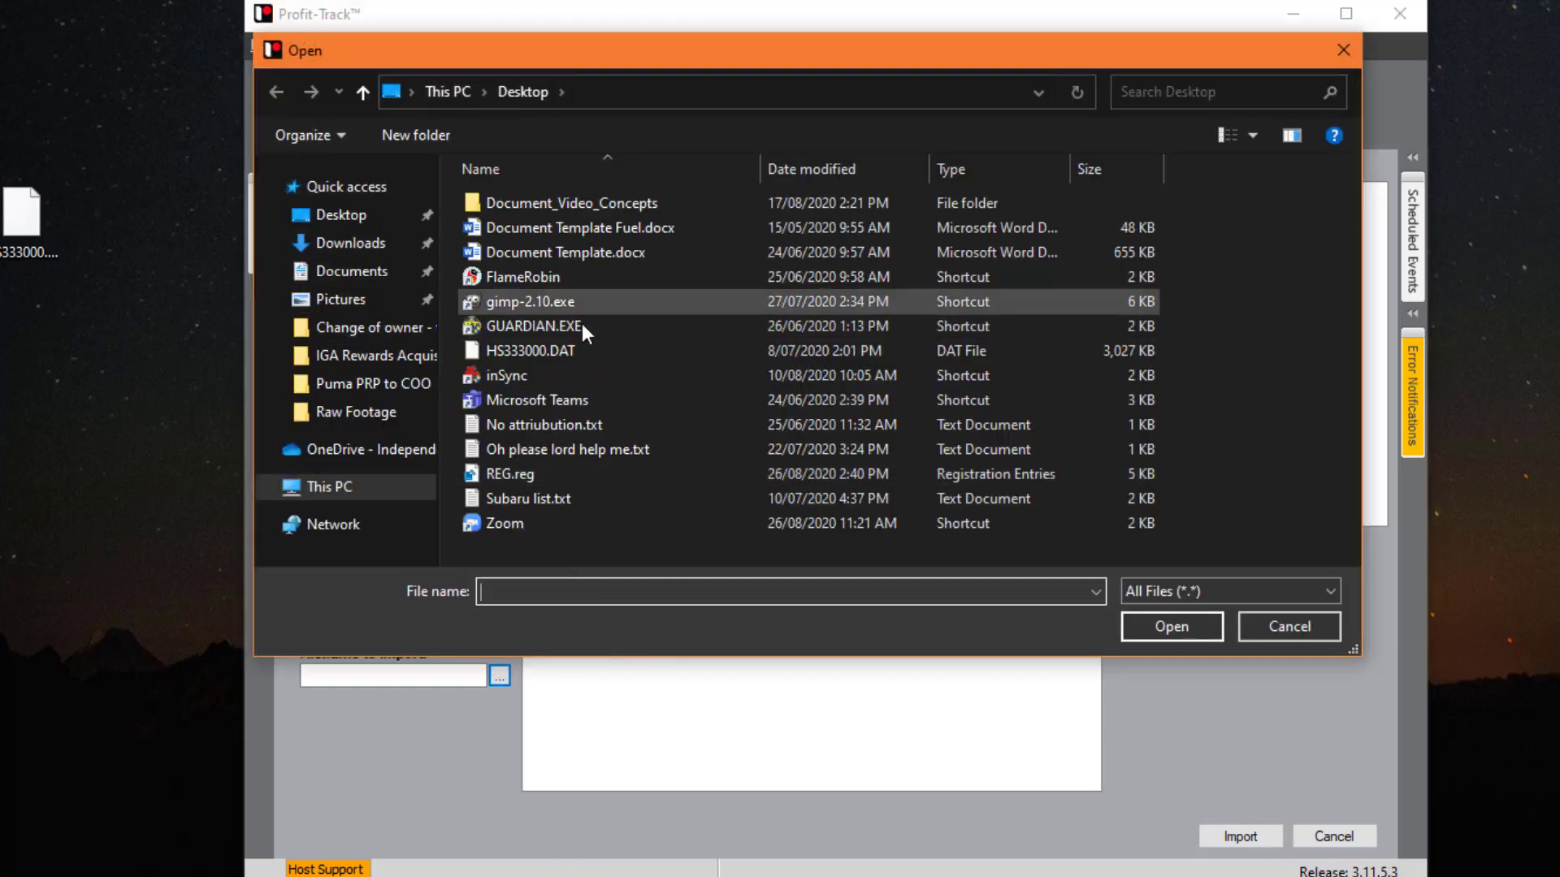
click(577, 348)
double_click(578, 349)
click(1239, 837)
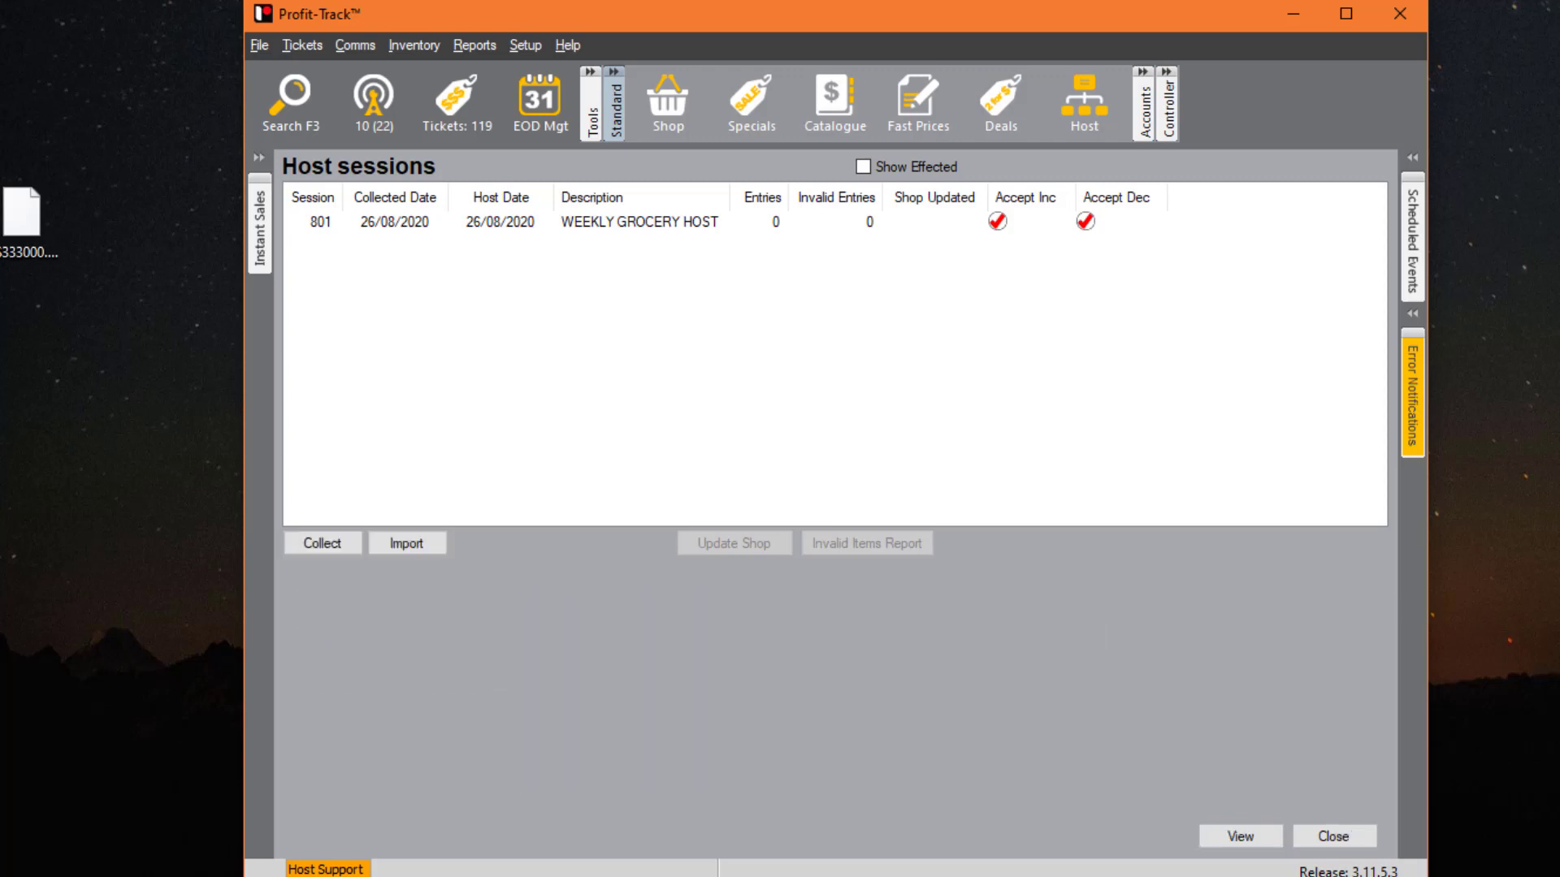
- Review host session 801's deletions, changes, new products, price increases, decreases and deals
double_click(692, 229)
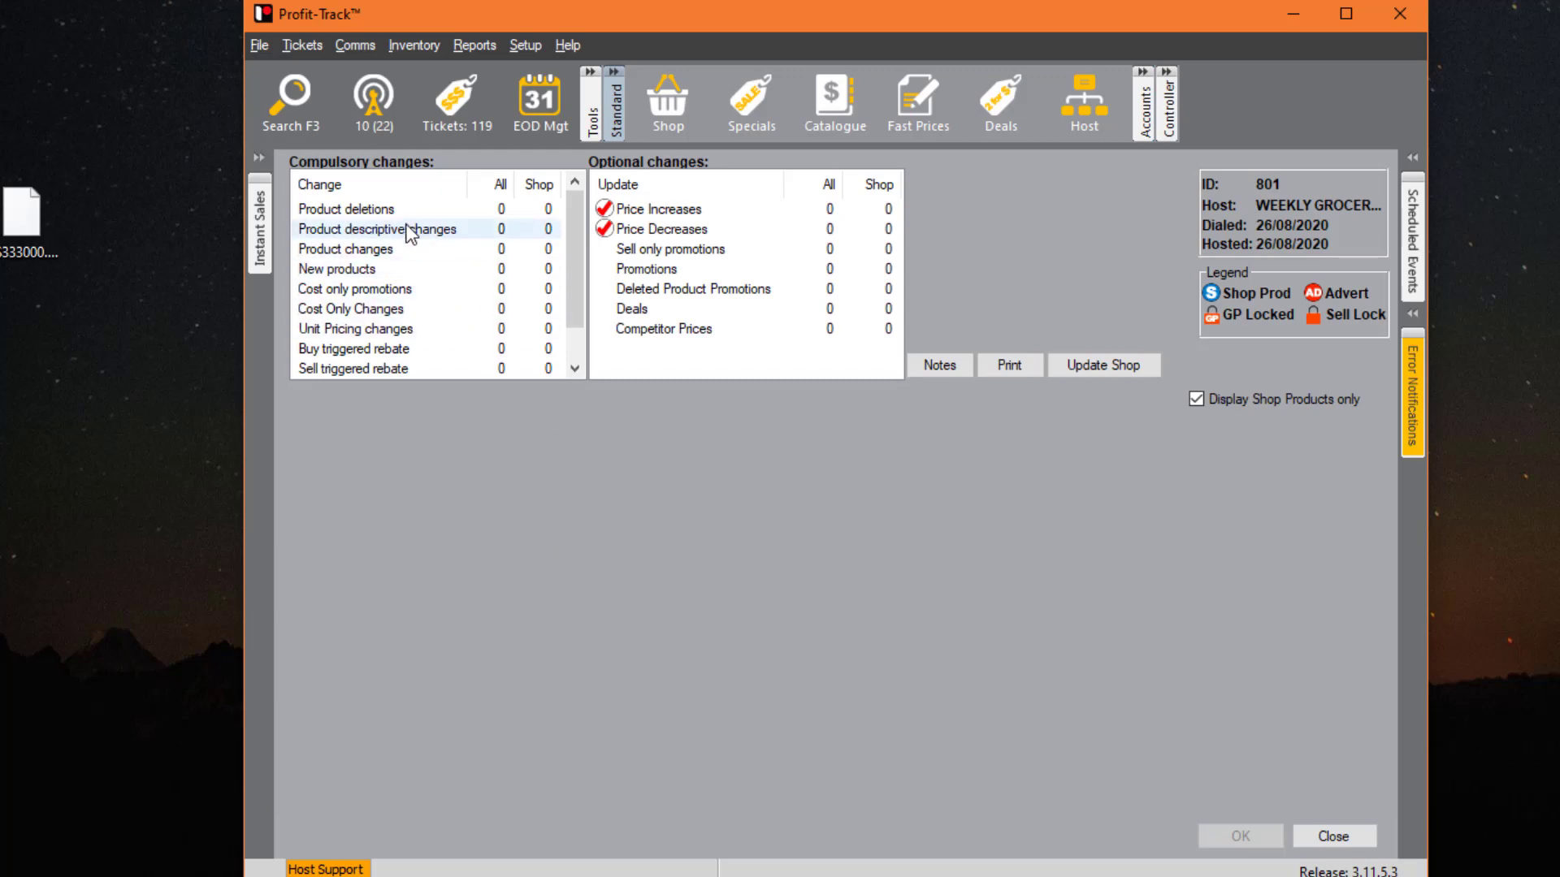
click(434, 215)
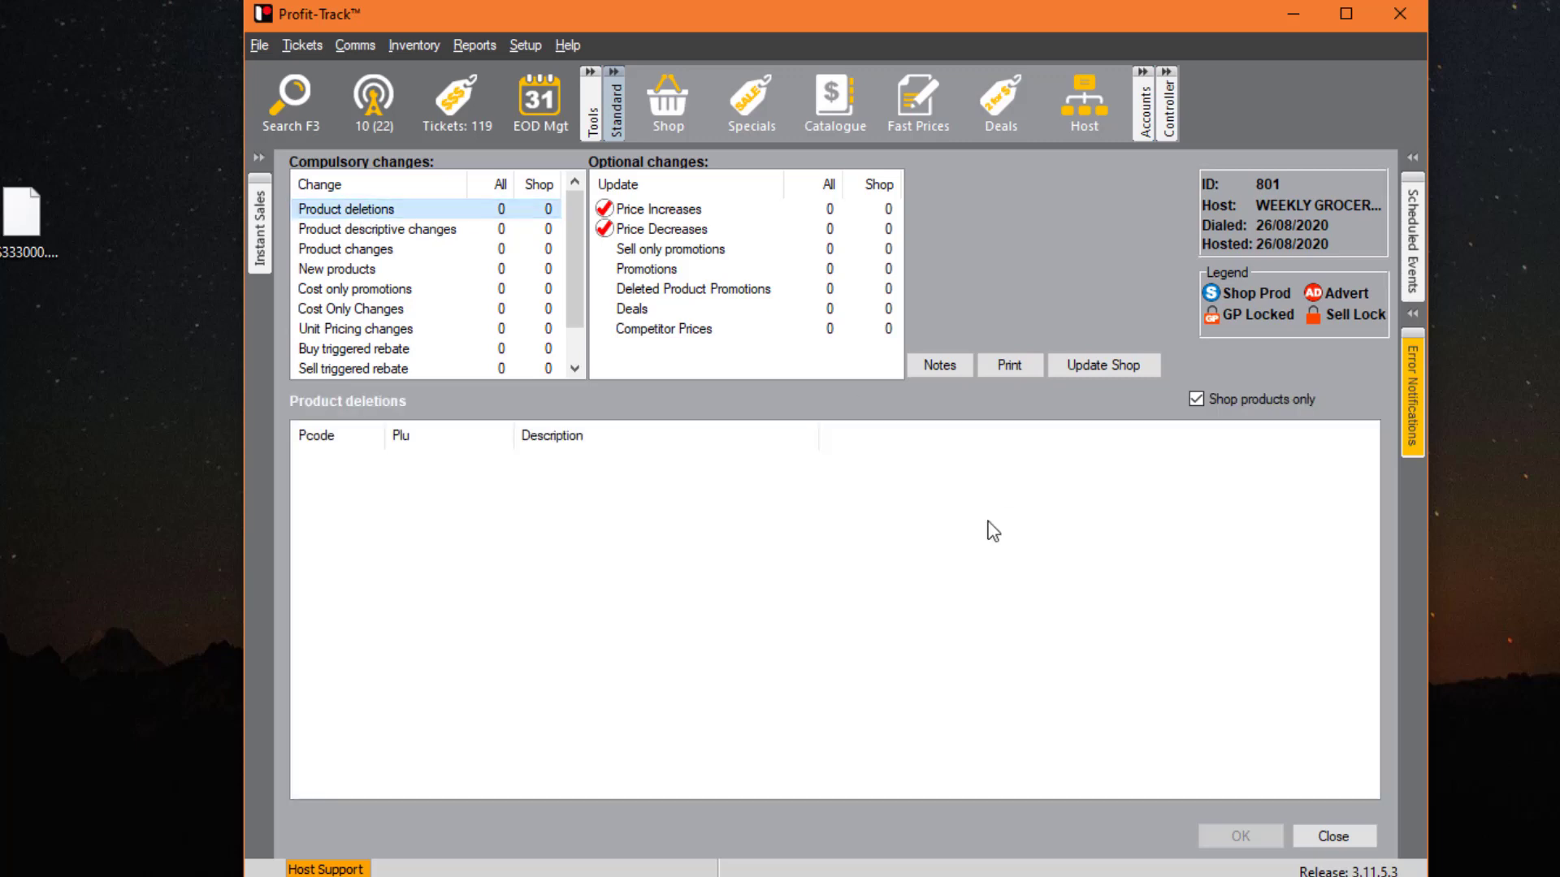
click(357, 249)
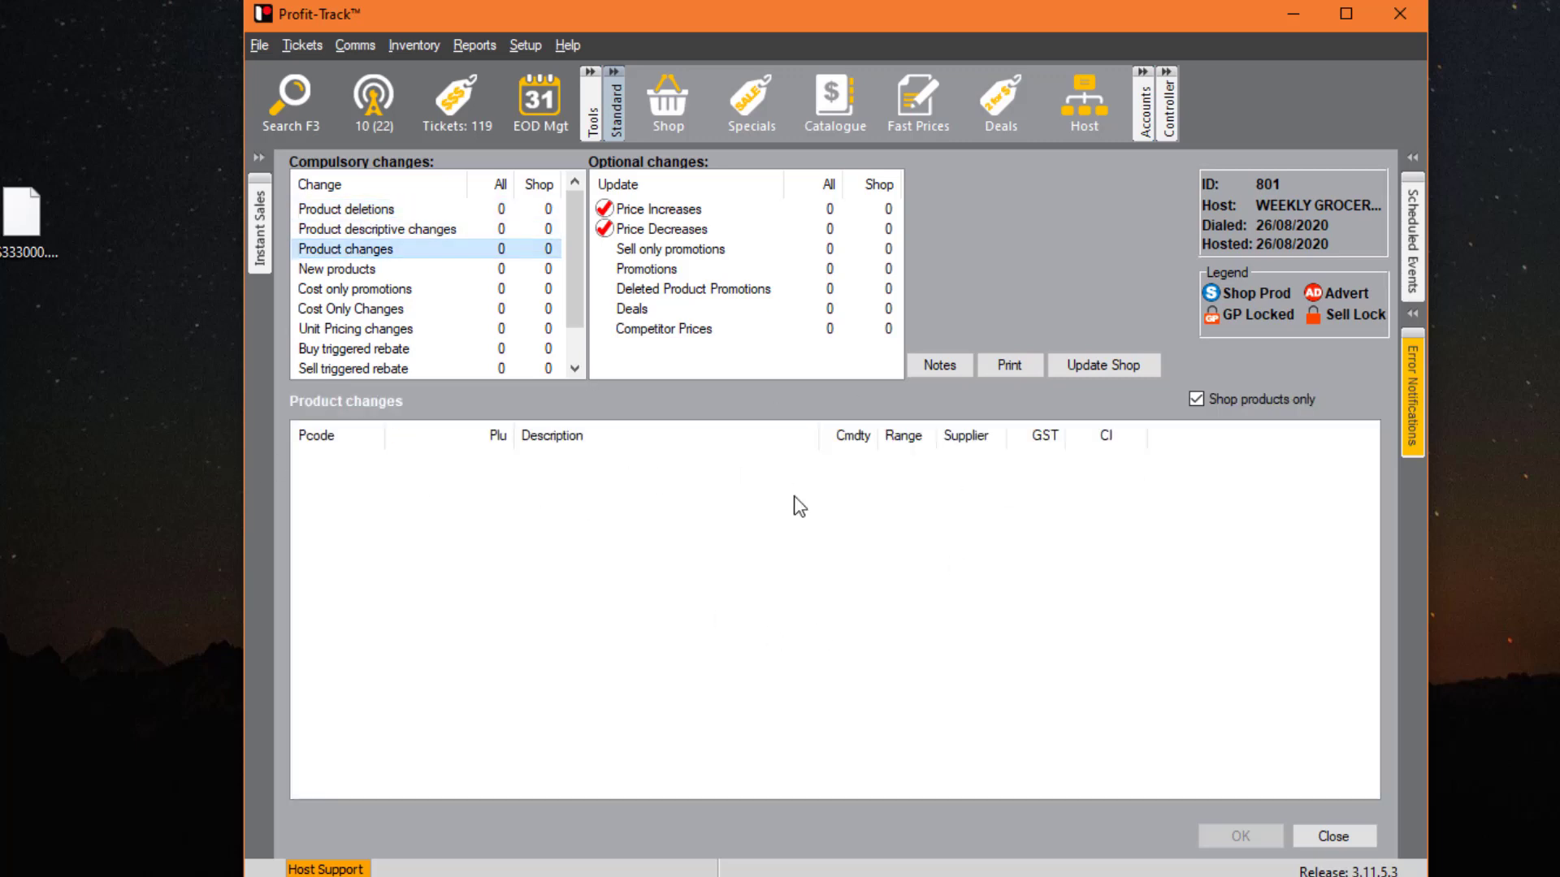
click(318, 272)
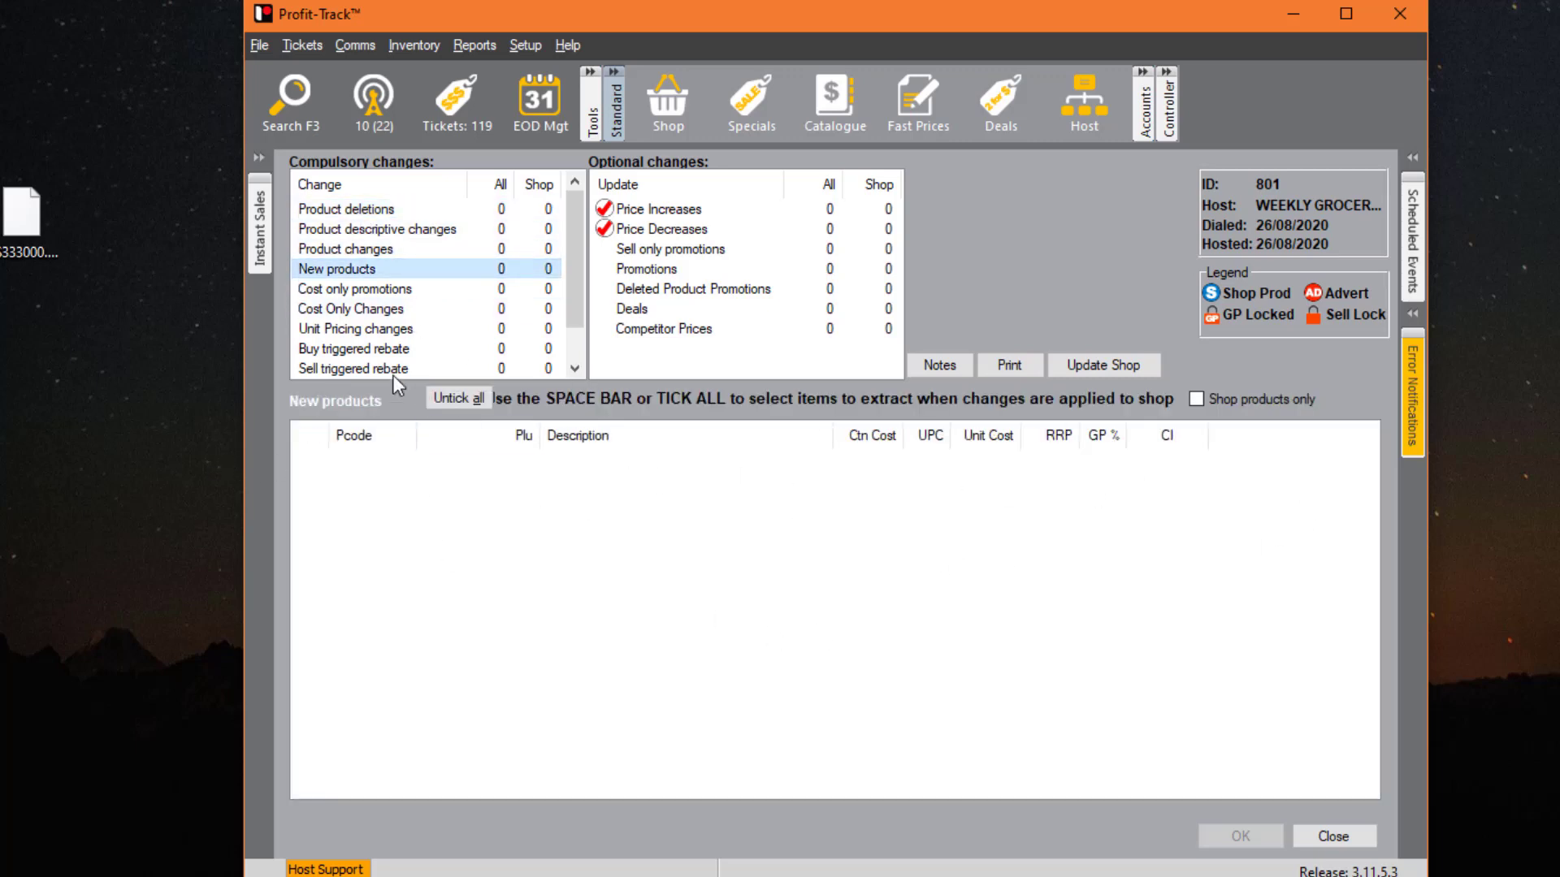
click(853, 210)
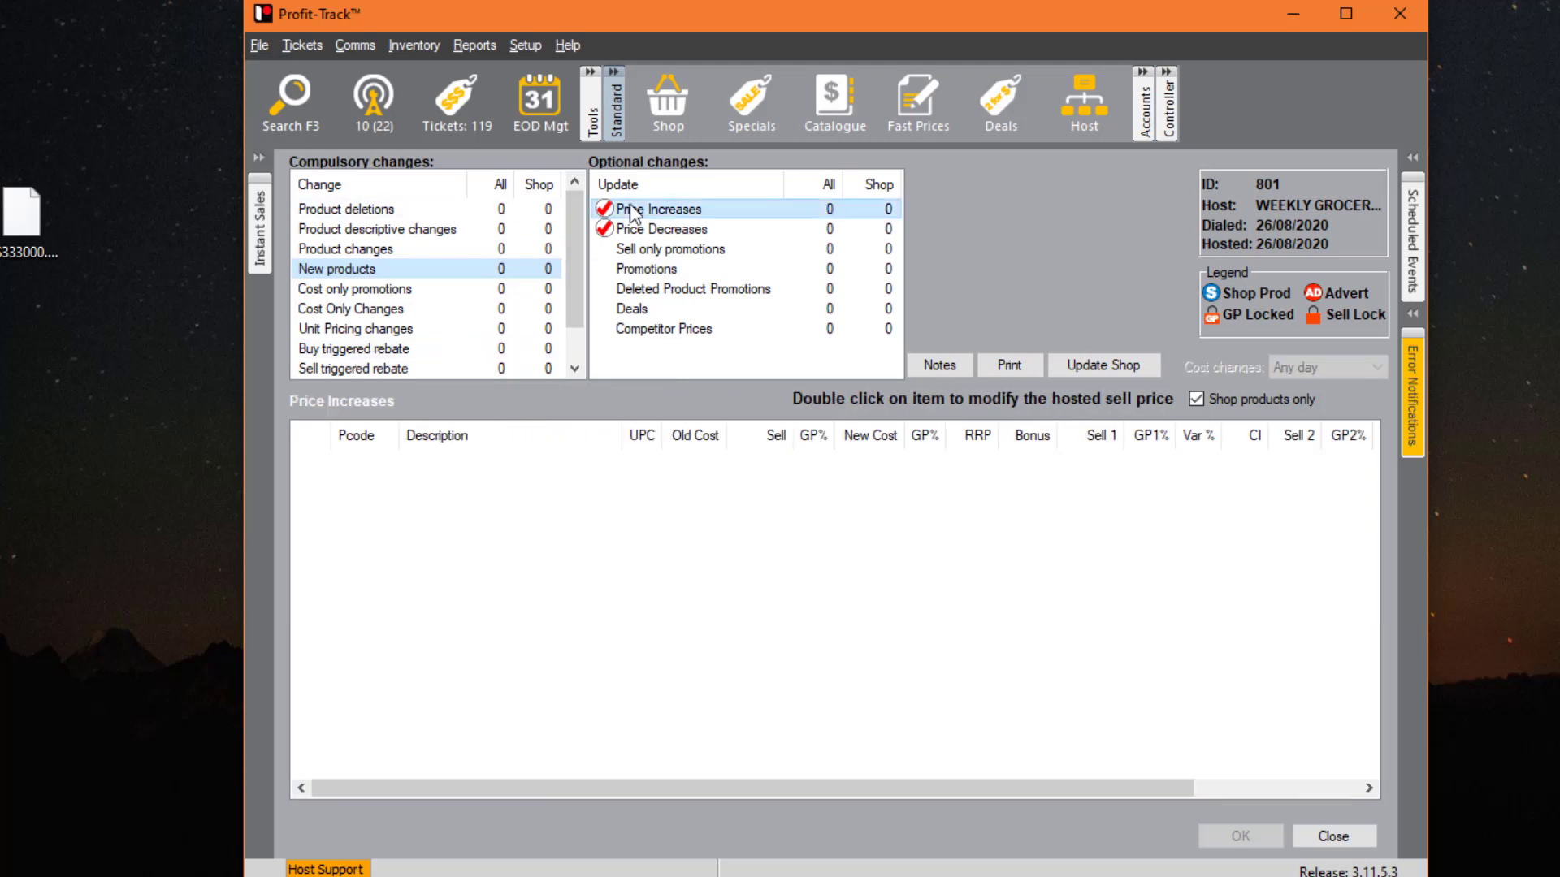
click(687, 230)
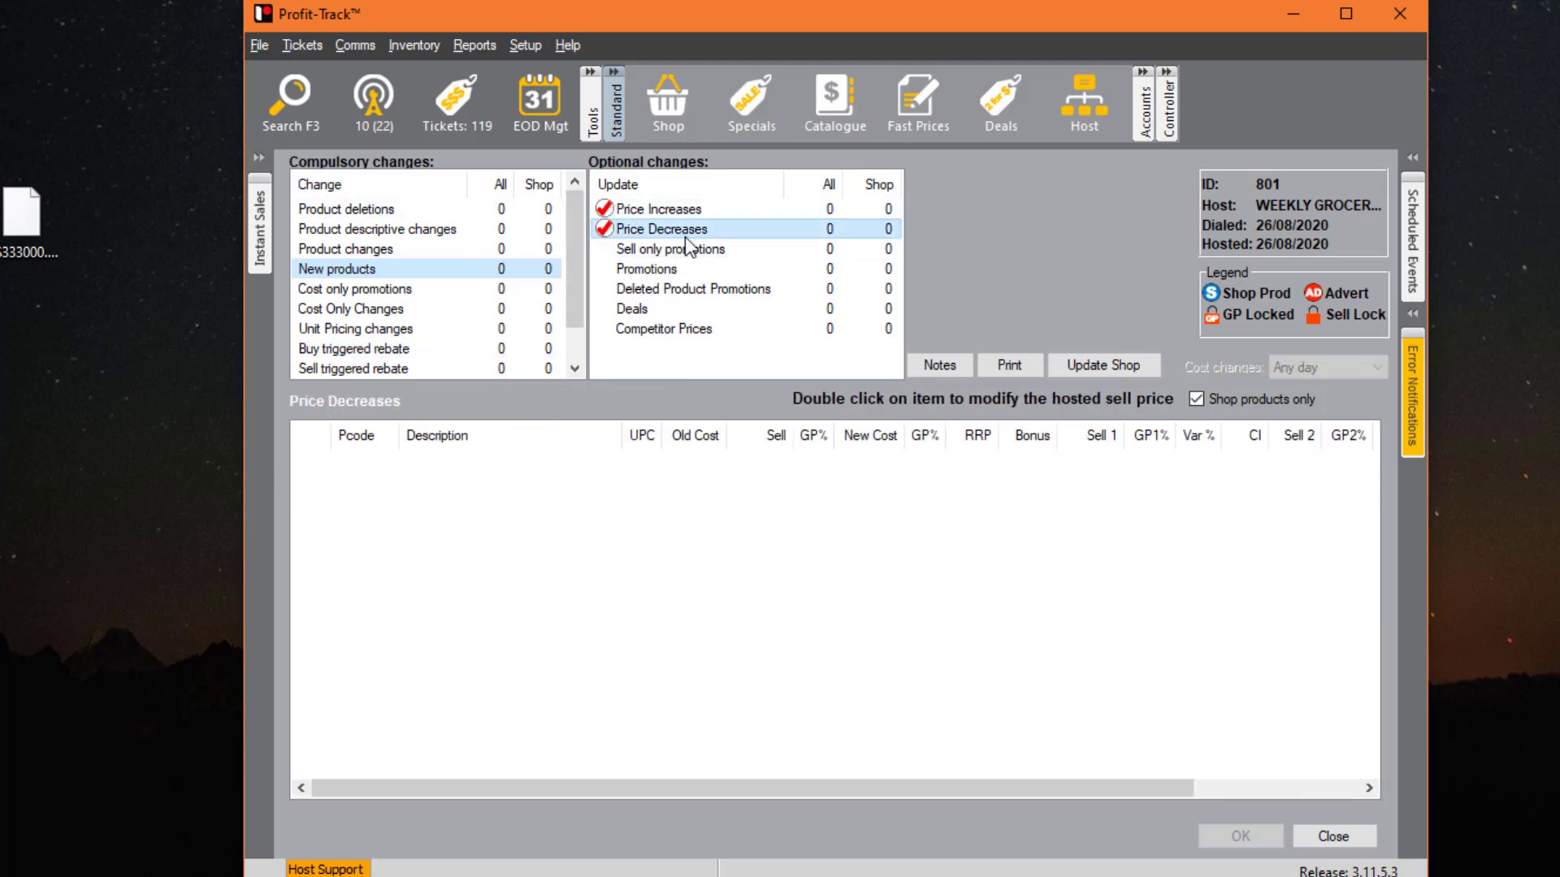
click(688, 312)
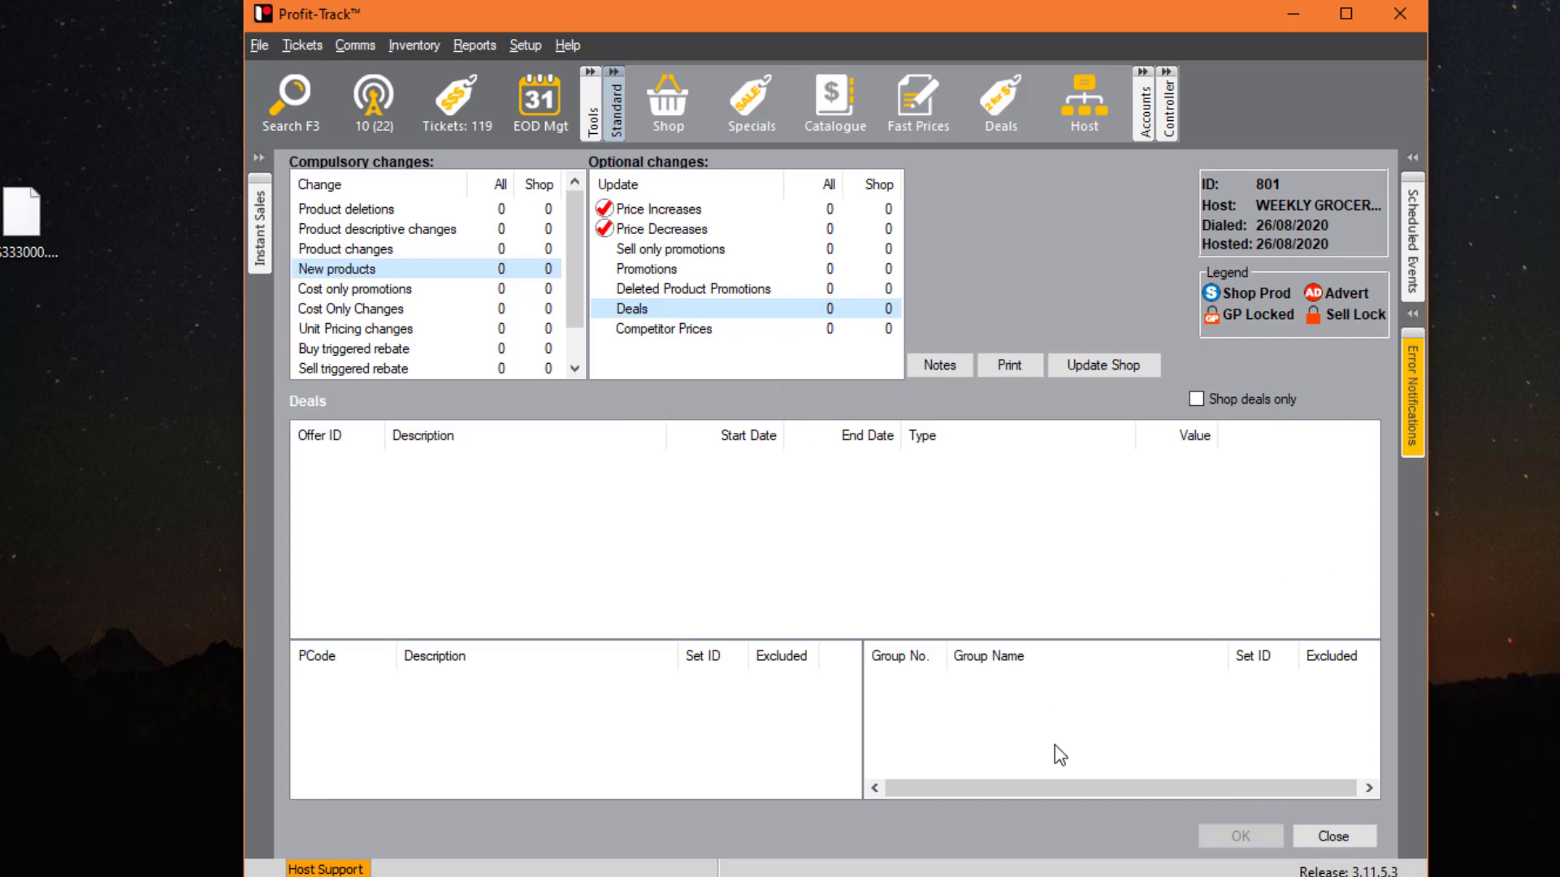
- Apply session 801's price increases and decreases to the shop and close Host sessions
click(1312, 830)
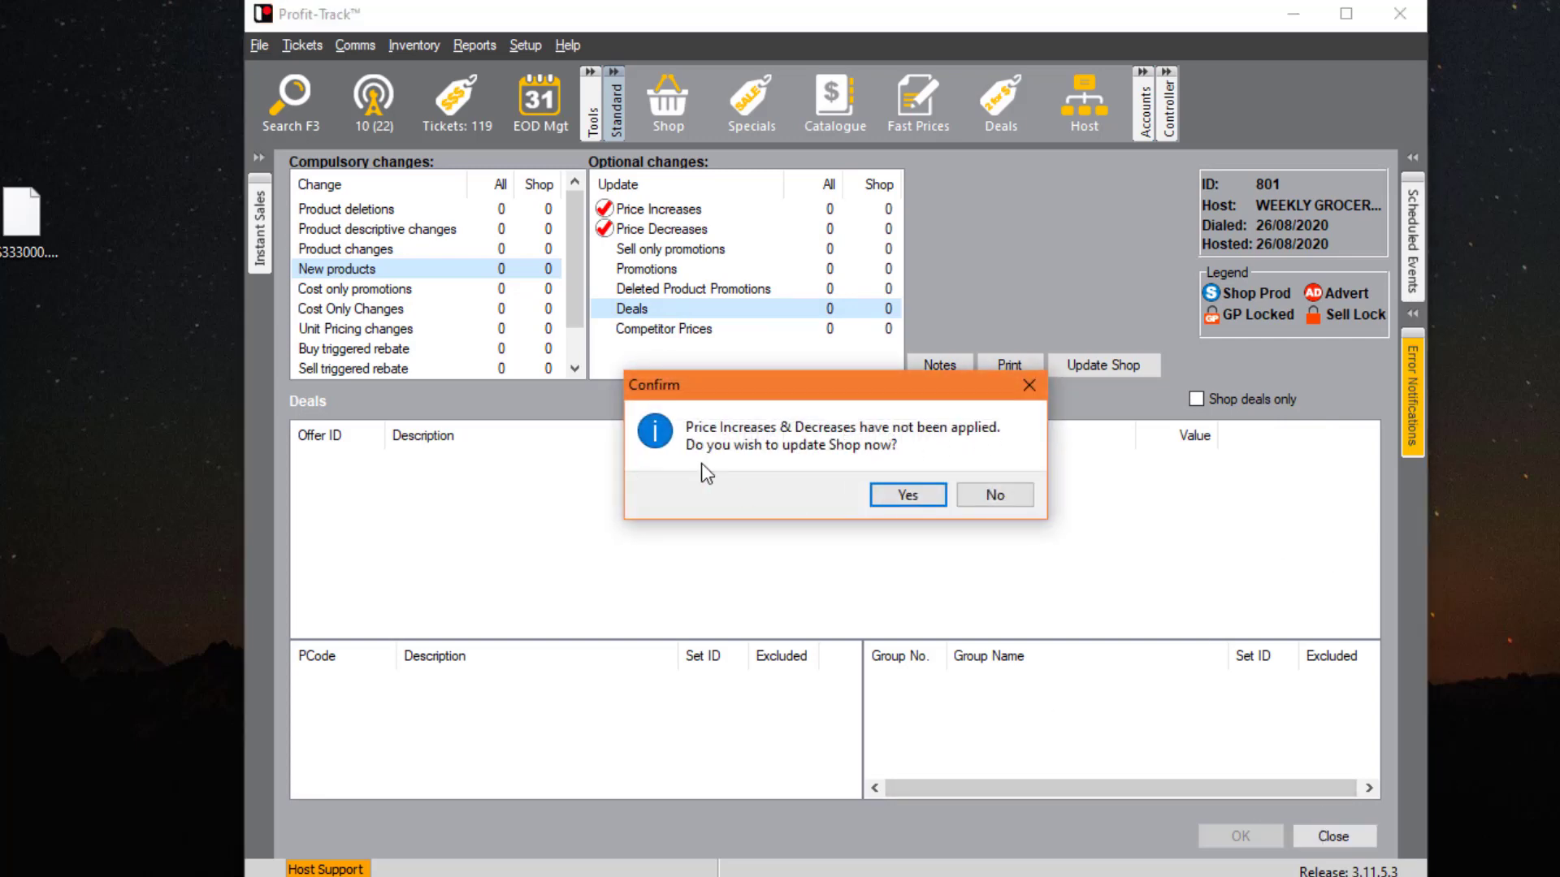
click(893, 496)
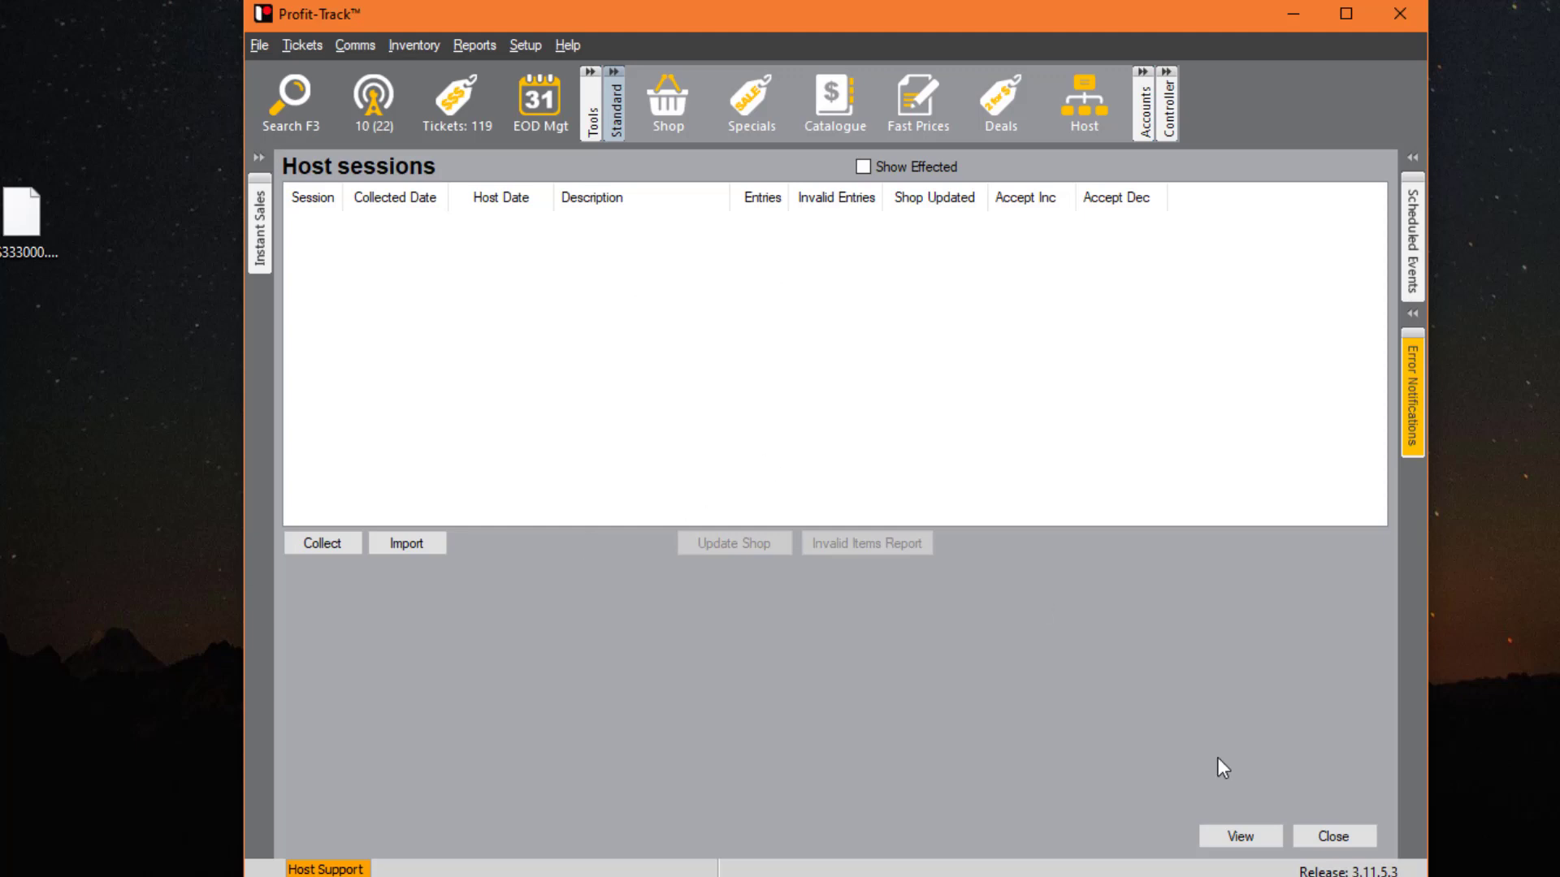
click(1320, 837)
click(664, 102)
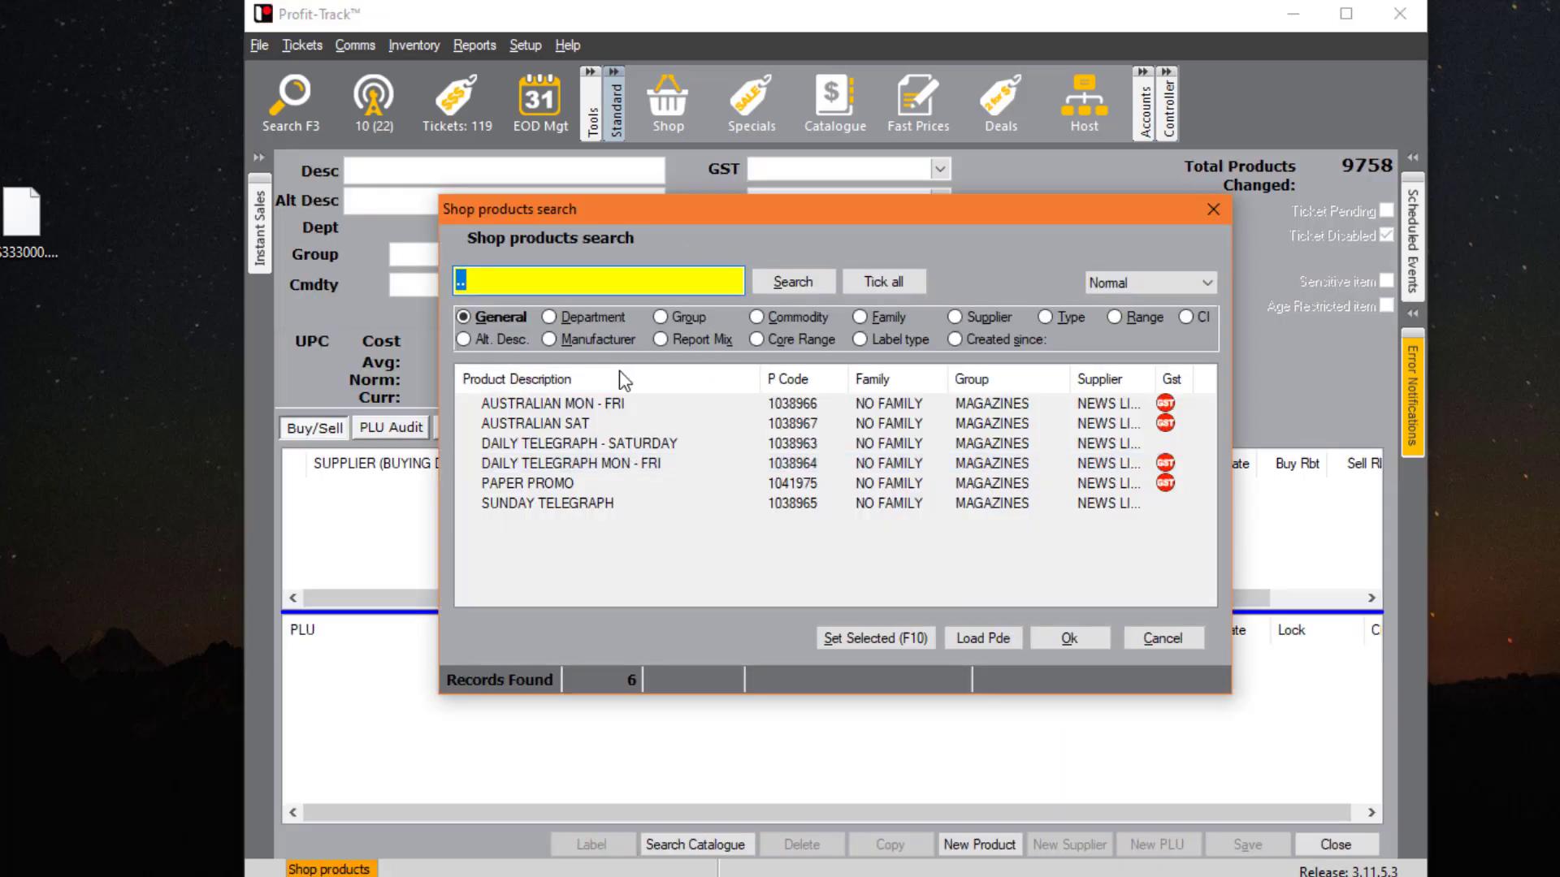
- Search shop products for 'coca..cola..' and tick all 22 Coca Cola results
text(coca..cola..)
key(Return)
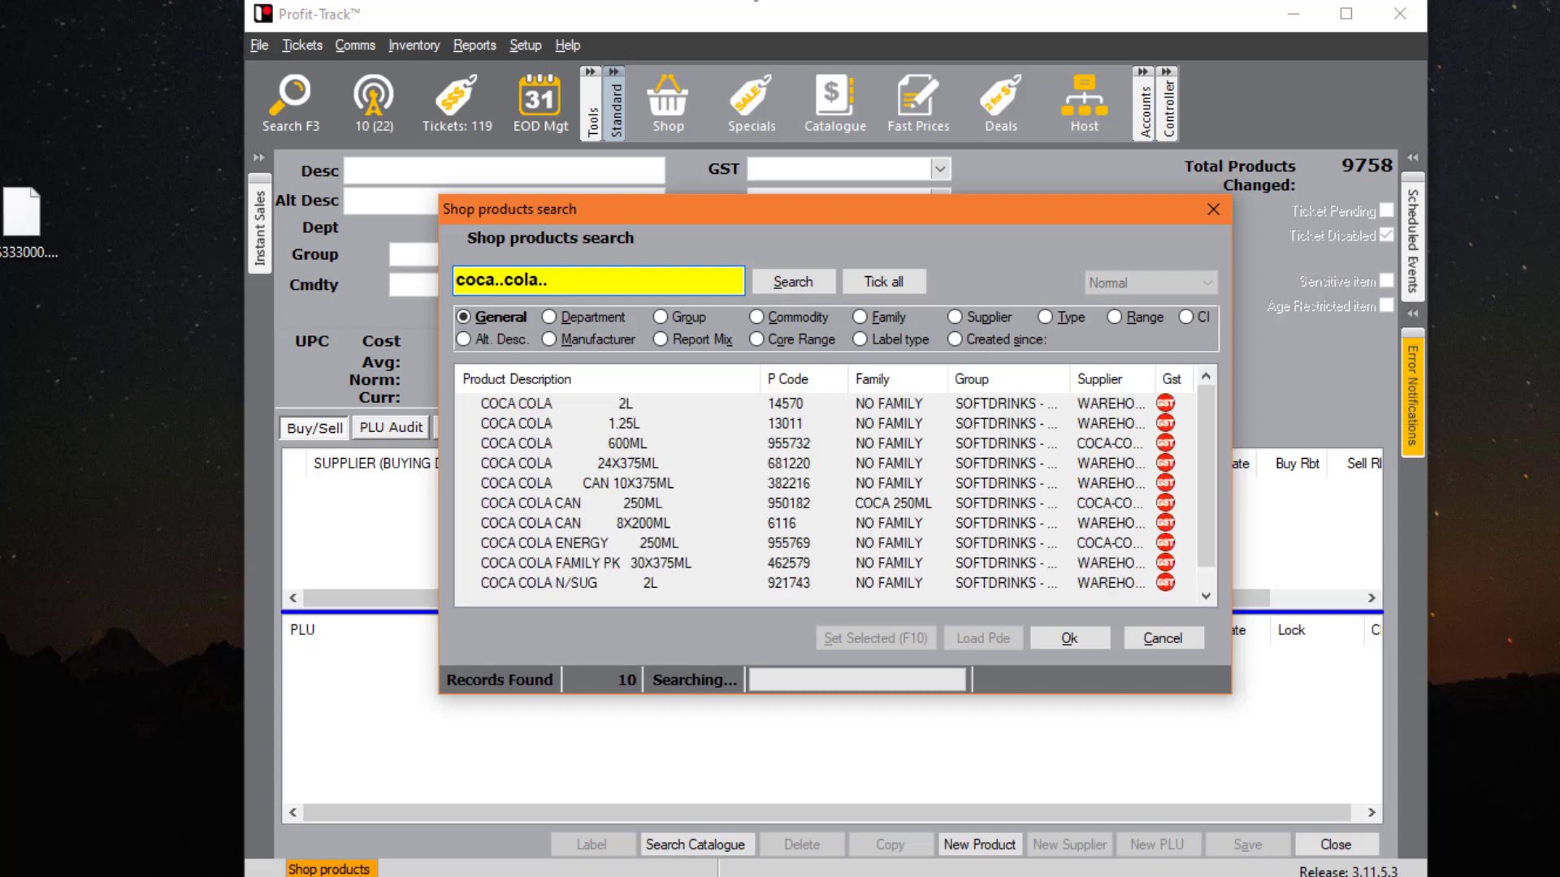
click(883, 281)
- Try the Stop Host Update cost lock and Sell 1 only PLU lock, then cancel unchanged
click(886, 637)
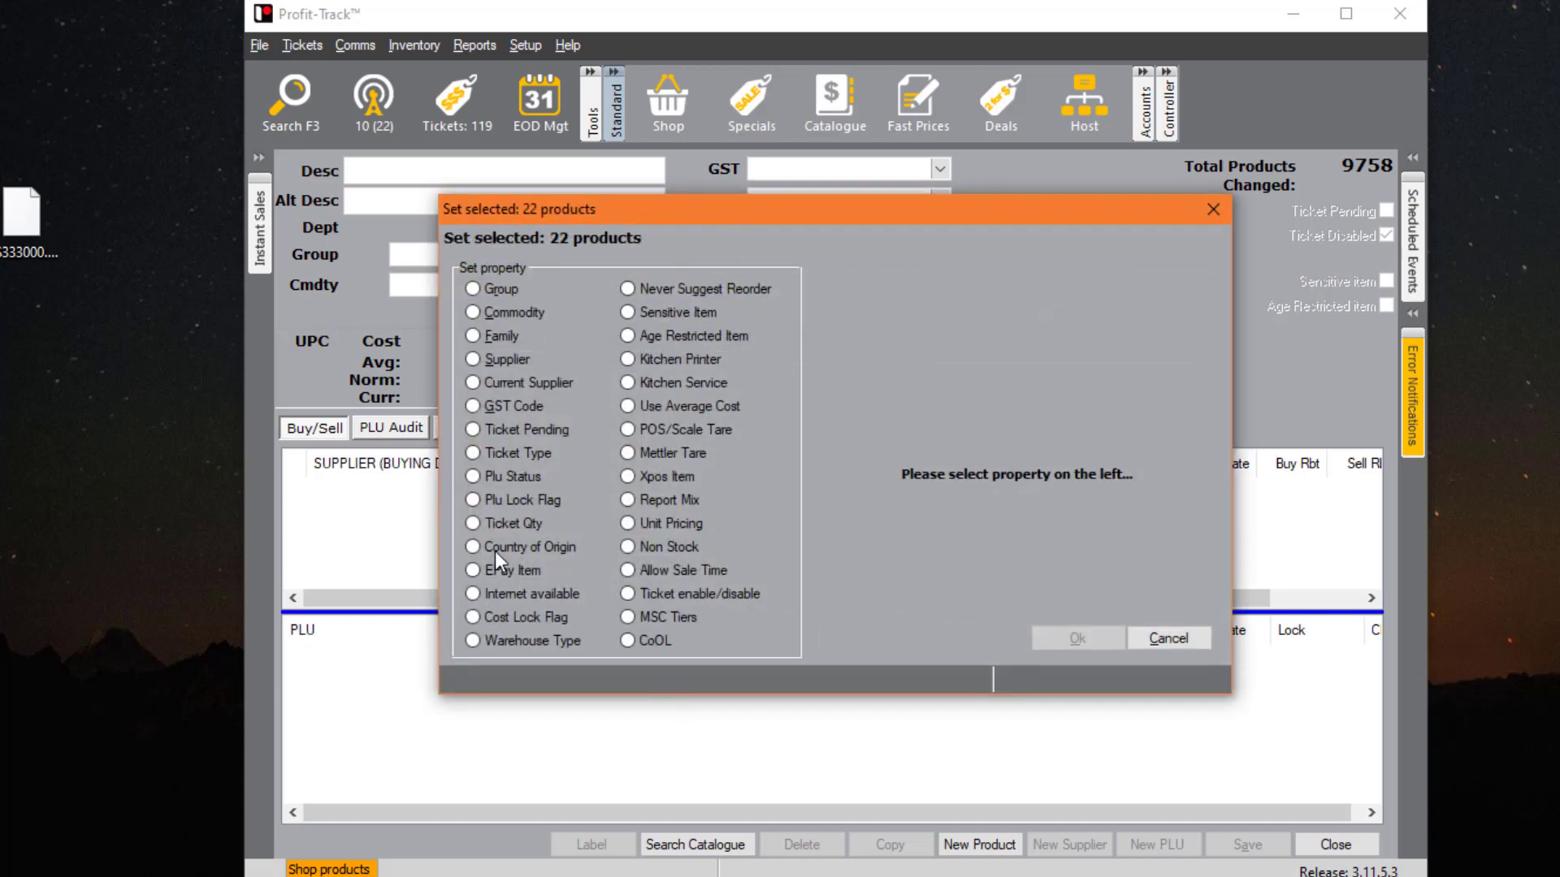
click(508, 618)
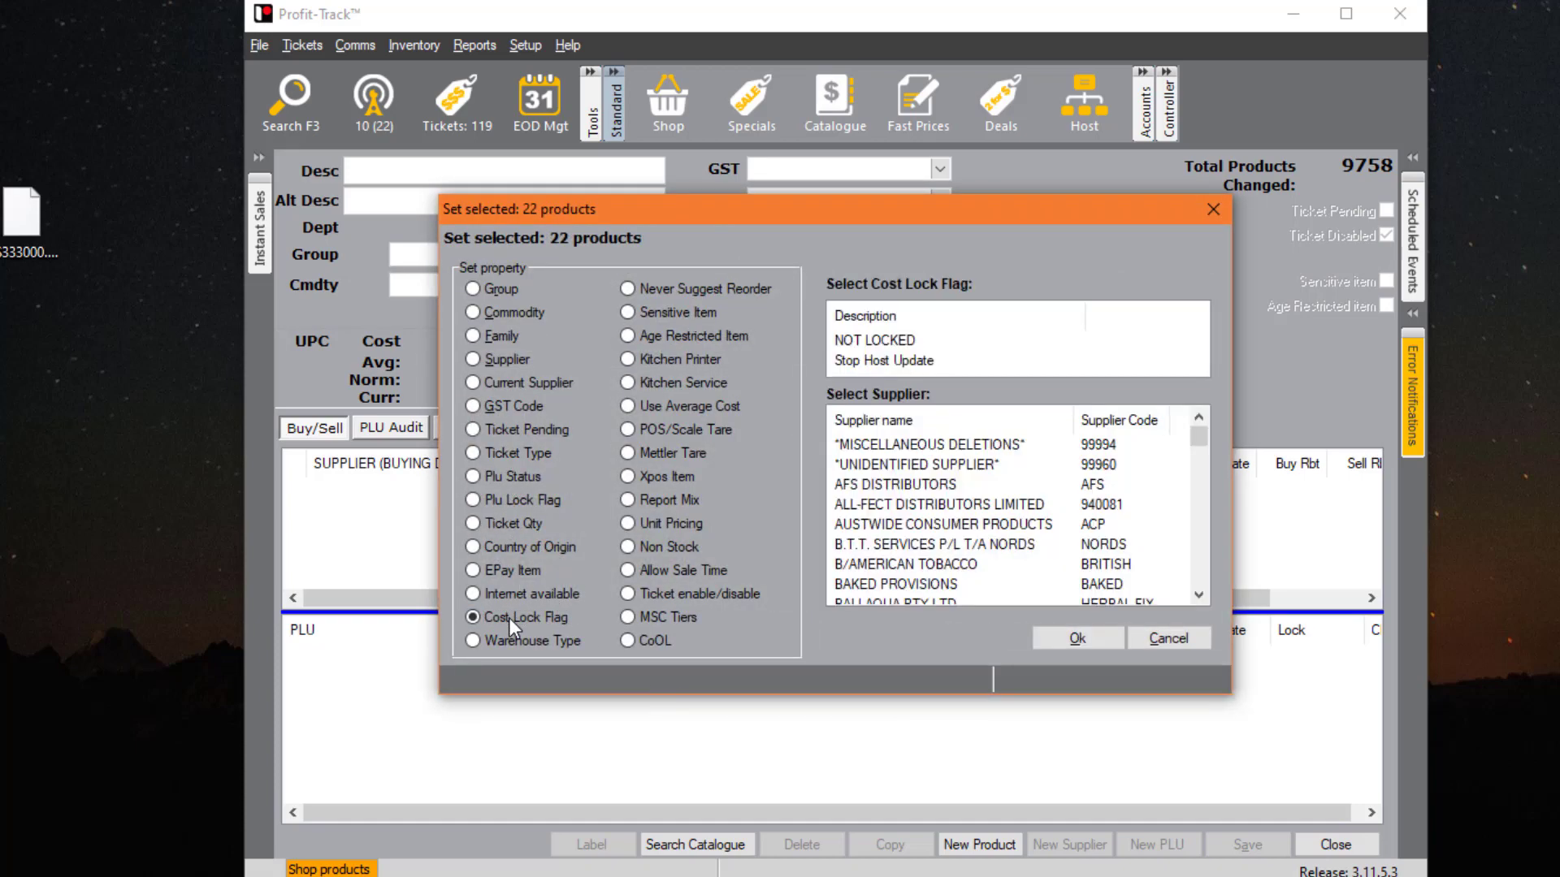
click(923, 349)
click(926, 358)
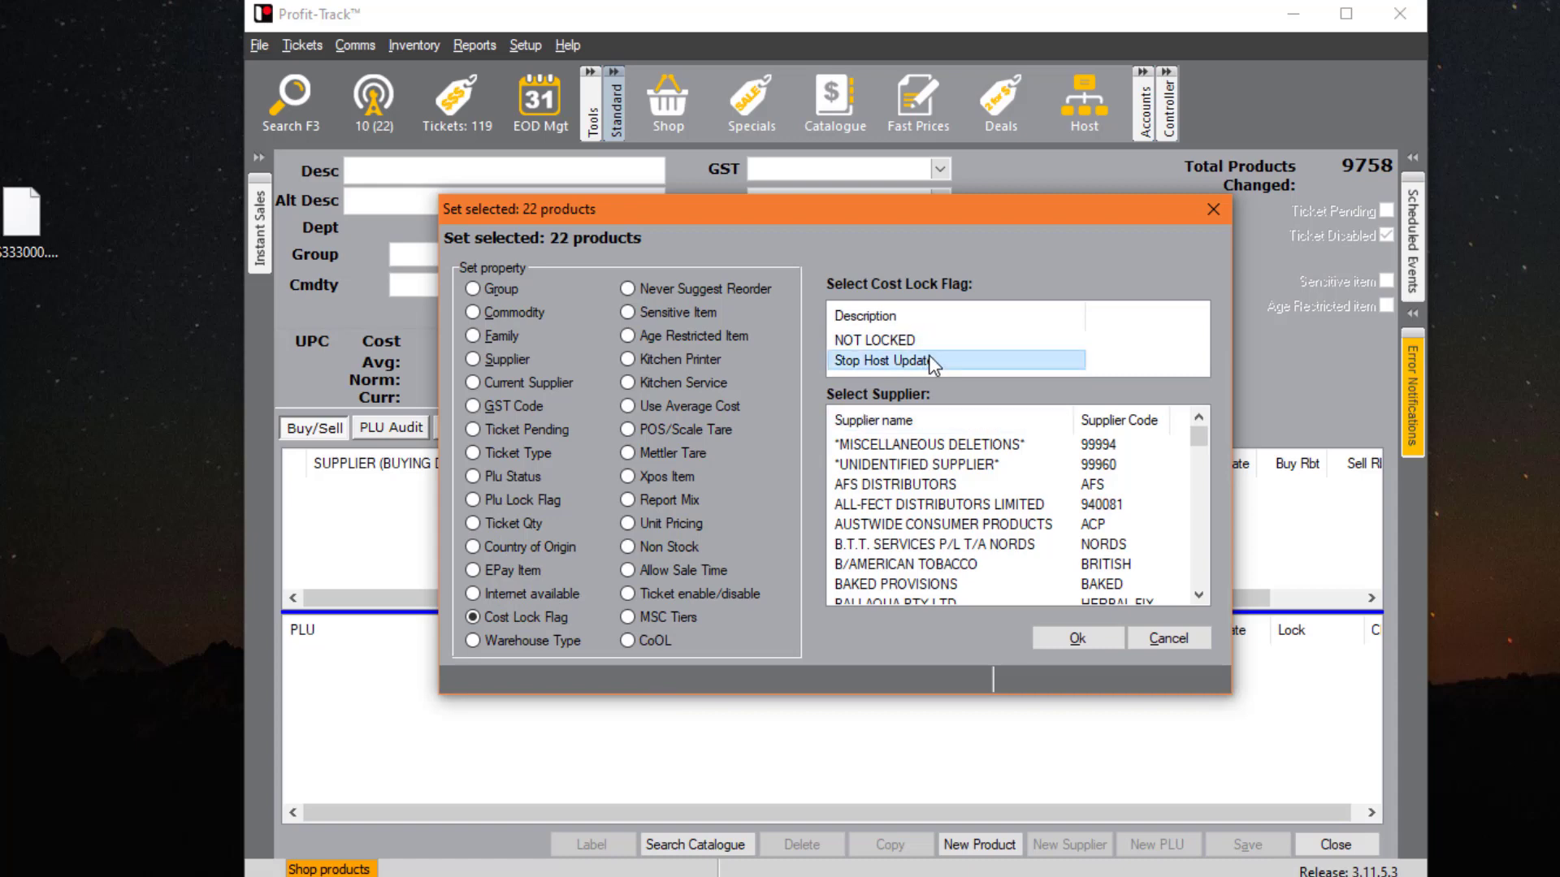
click(510, 500)
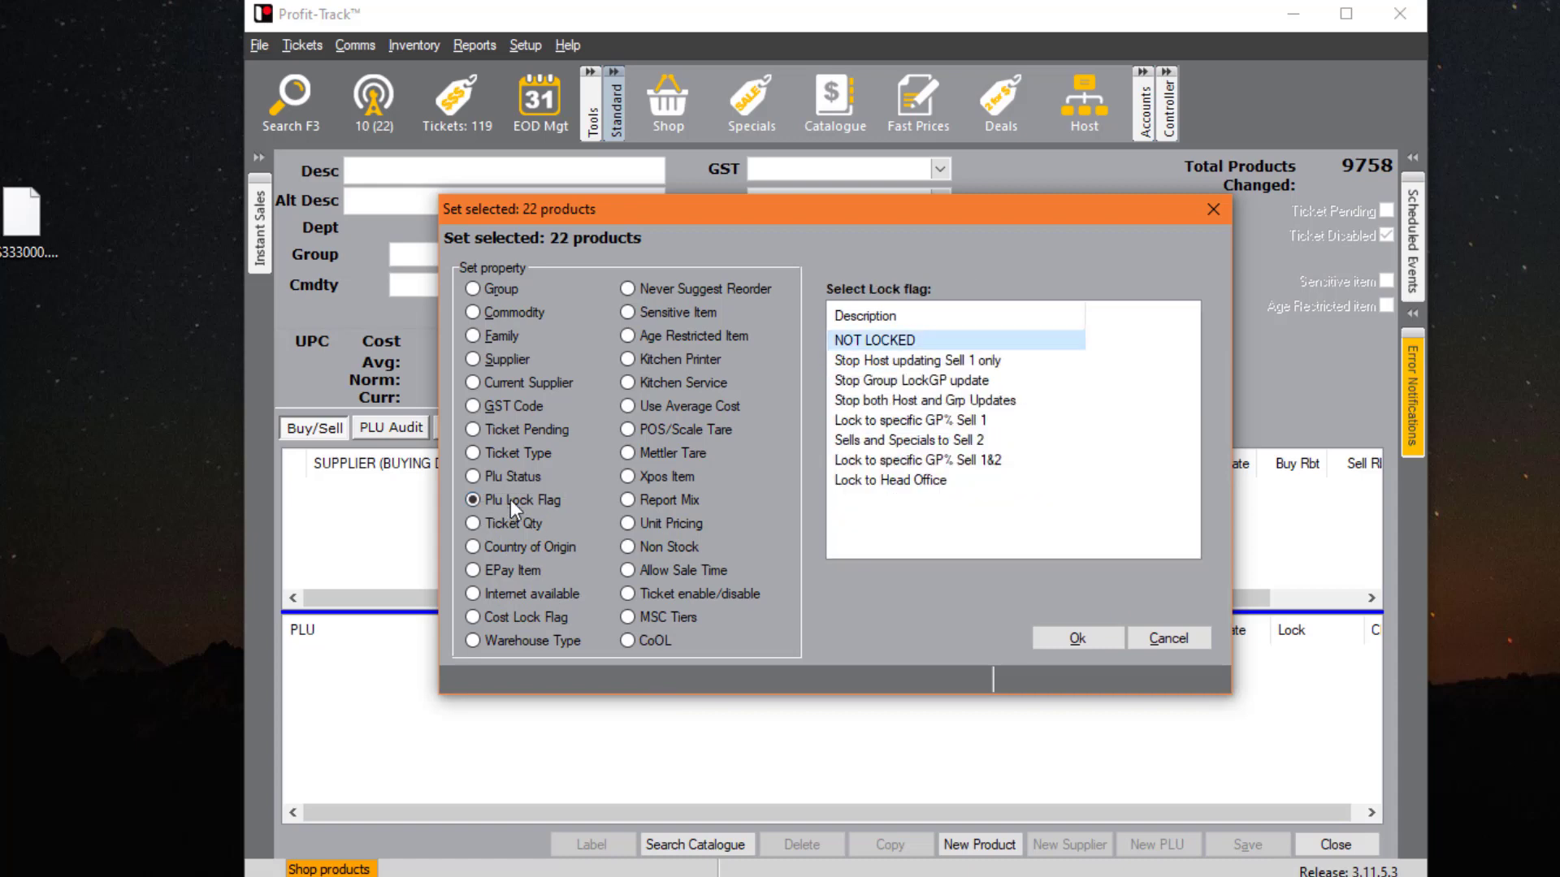
click(914, 360)
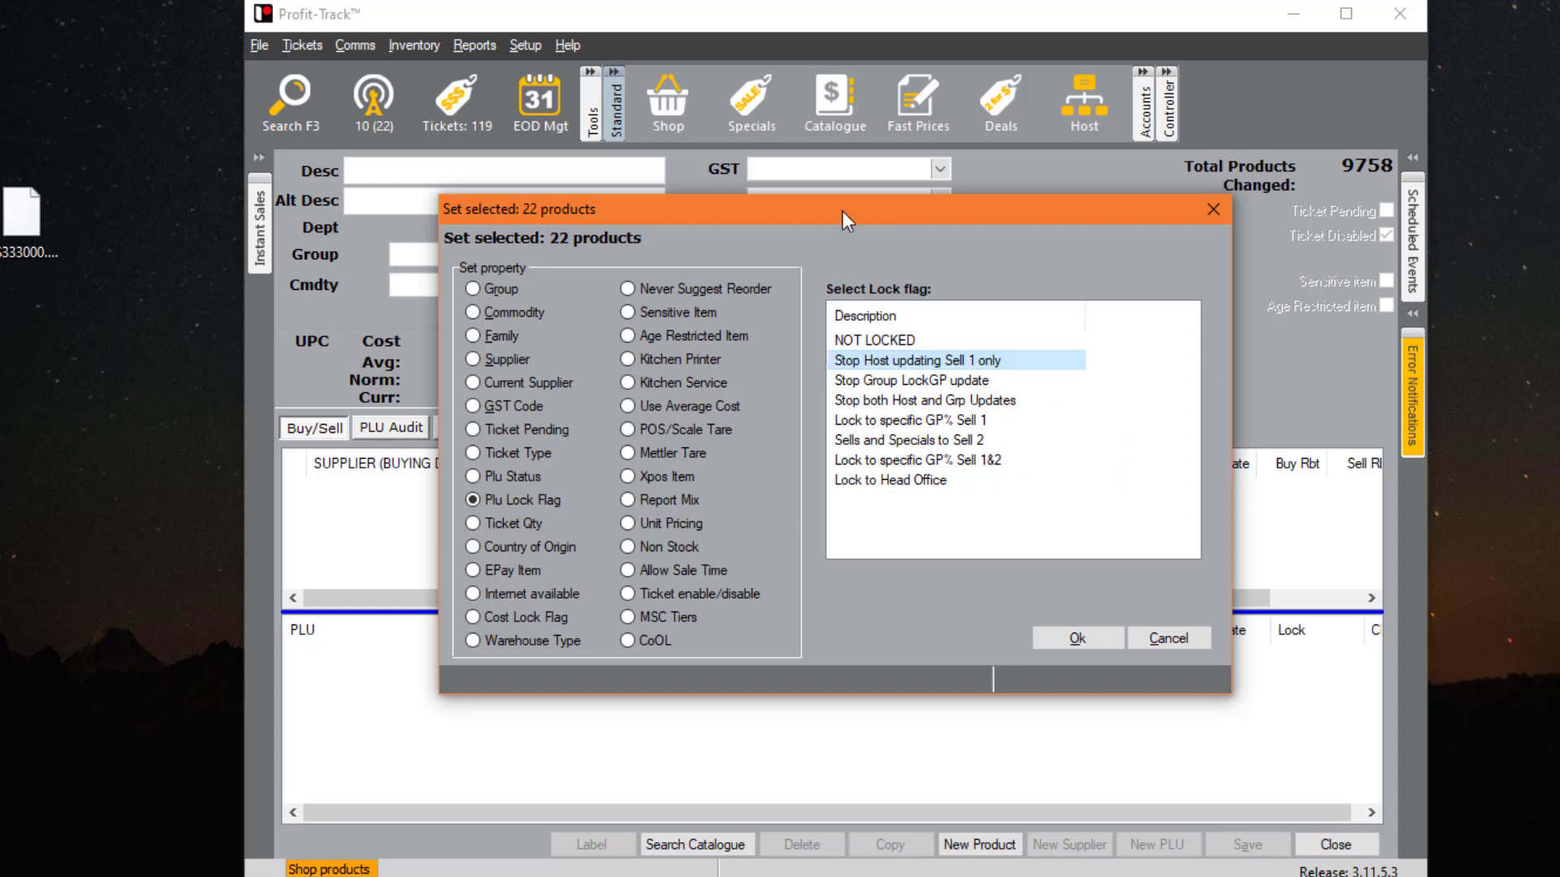
click(1194, 642)
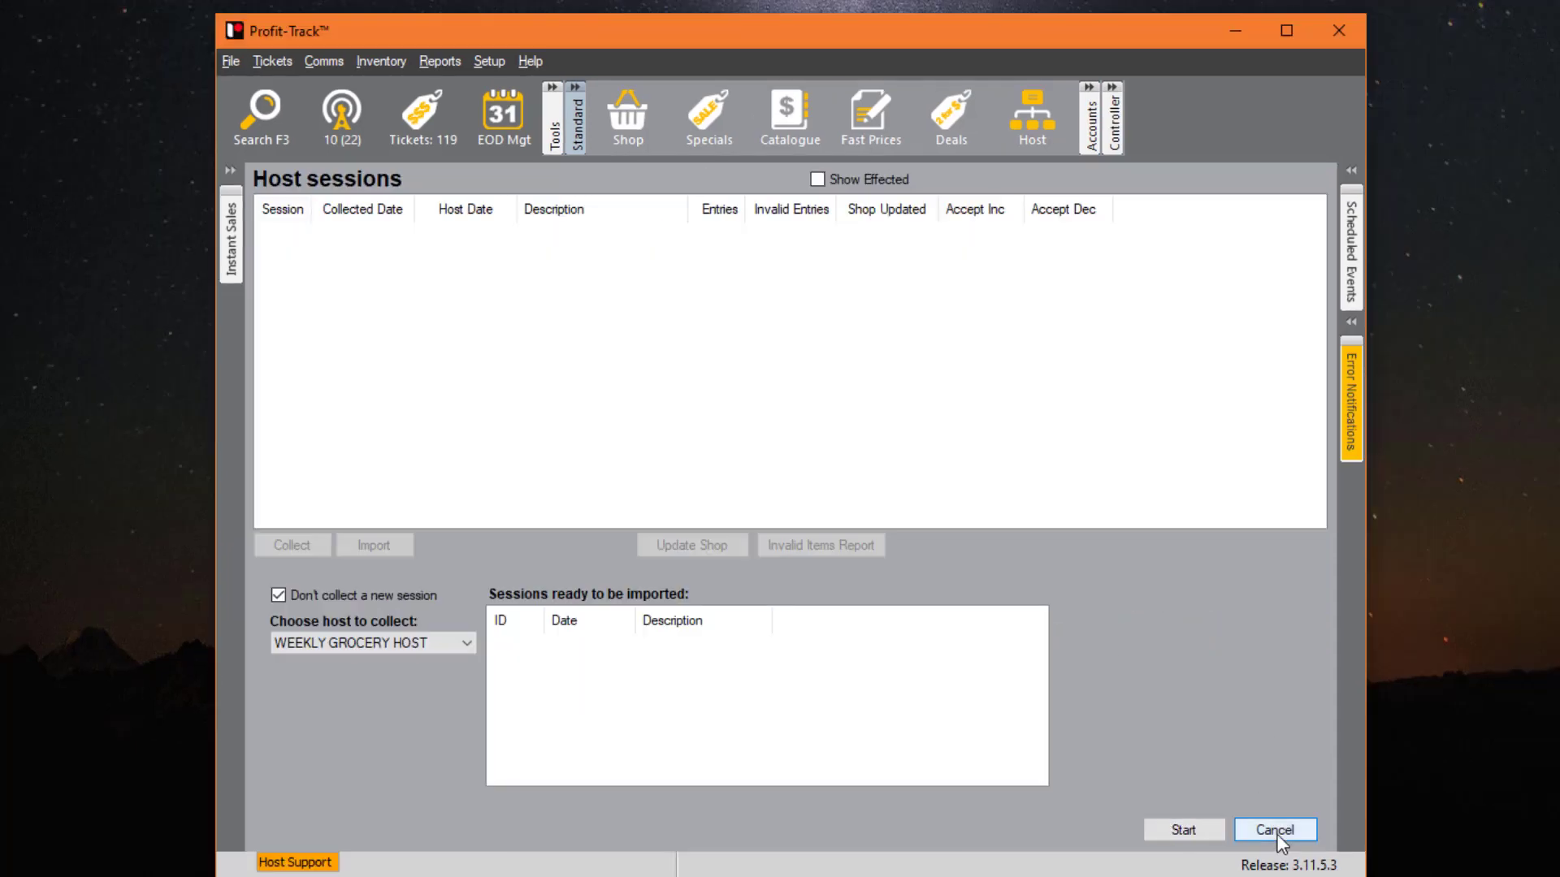
- Leave Host sessions and delete order 9254 in Order management
click(1275, 830)
click(1276, 831)
click(381, 61)
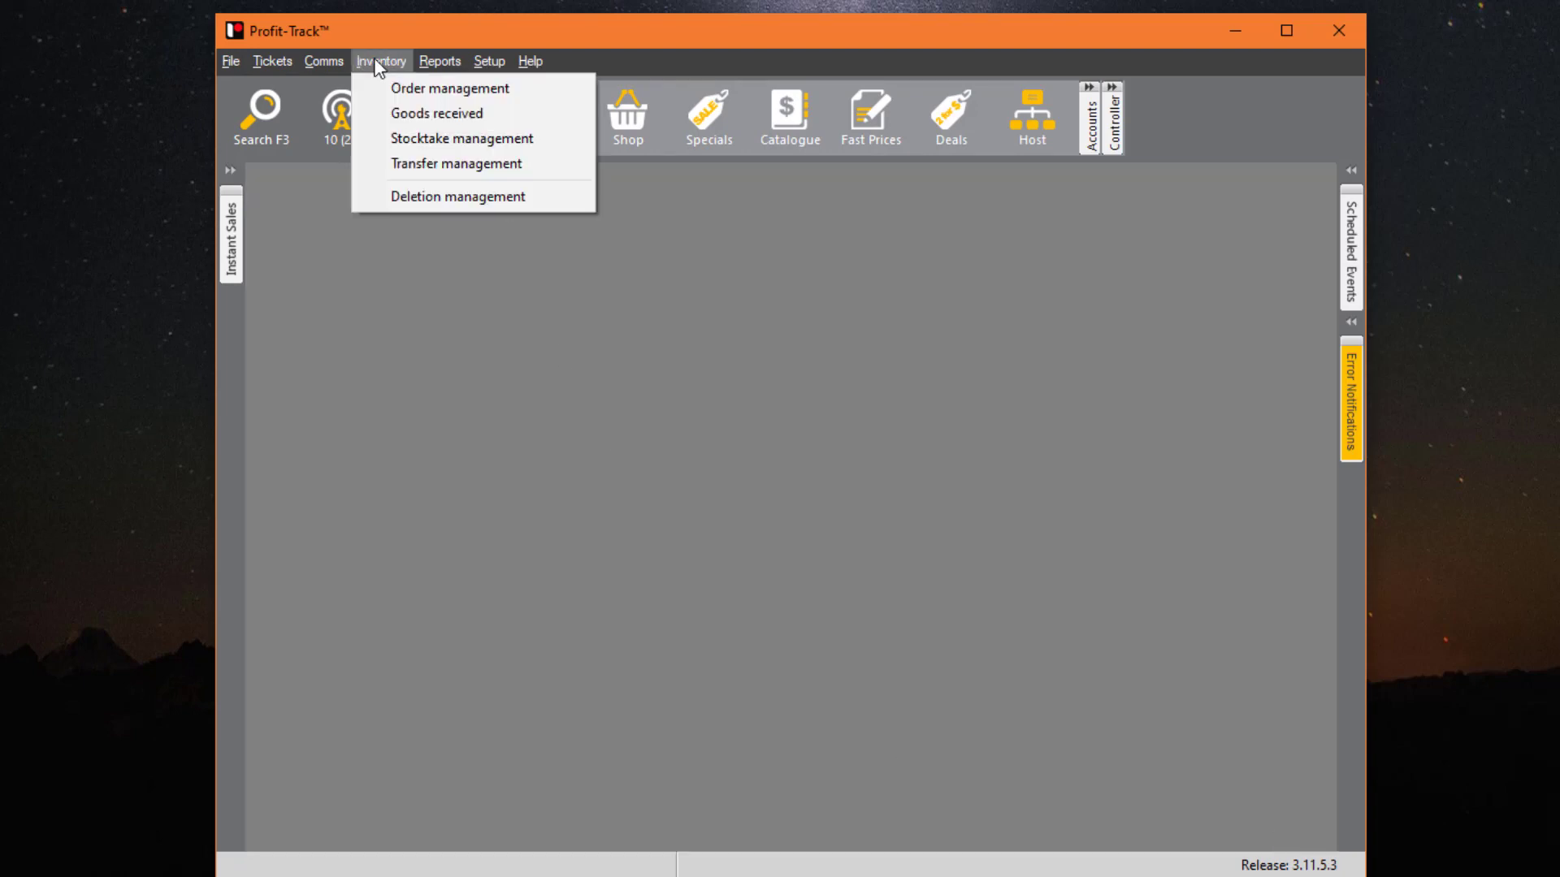
click(401, 91)
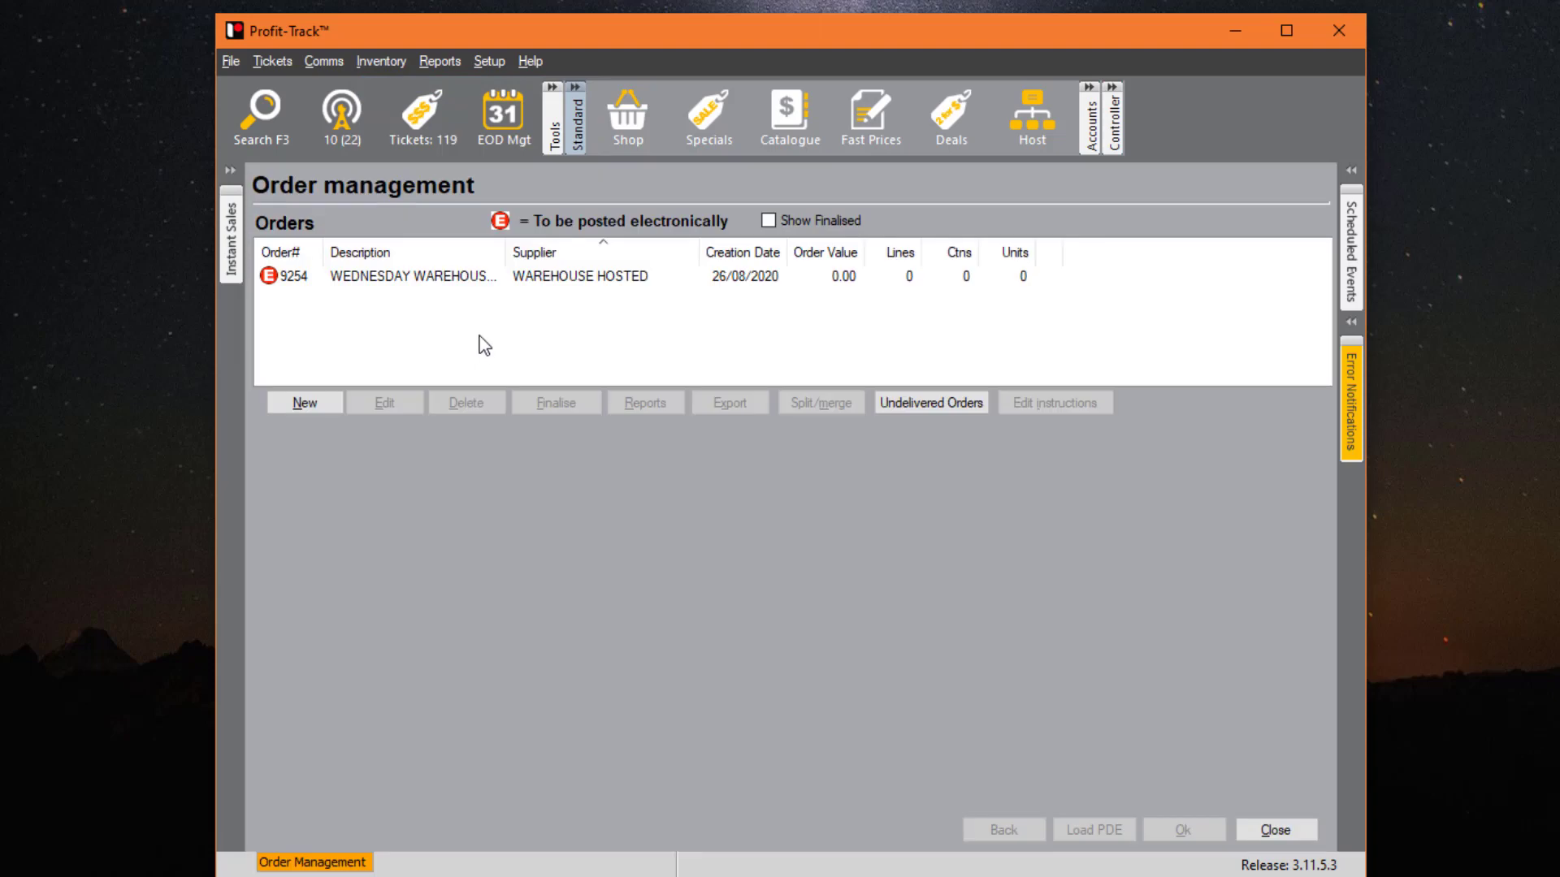
click(481, 282)
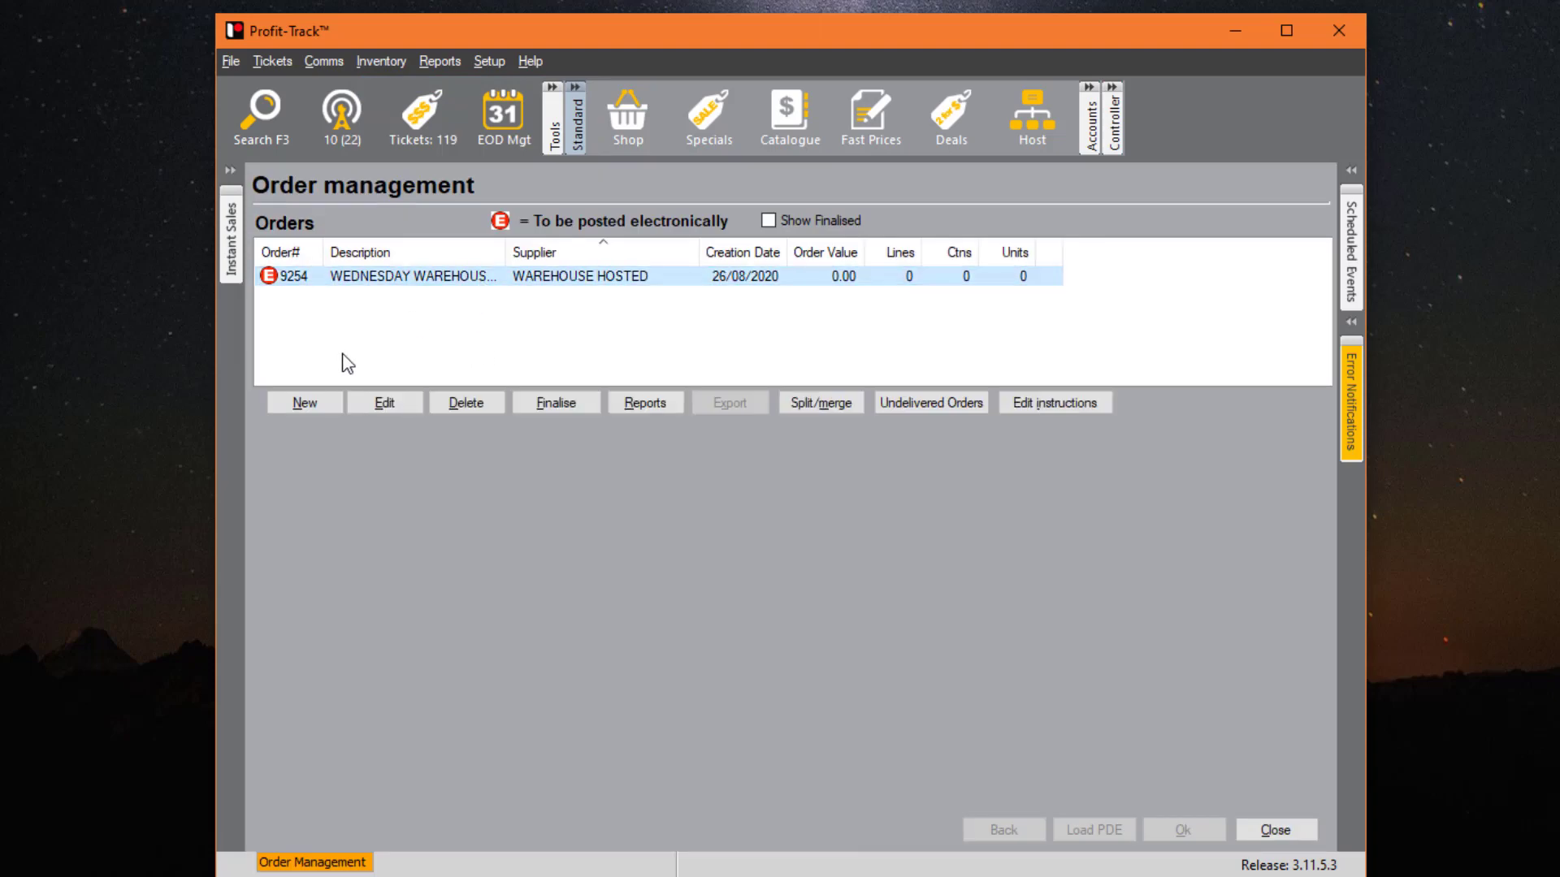
click(467, 404)
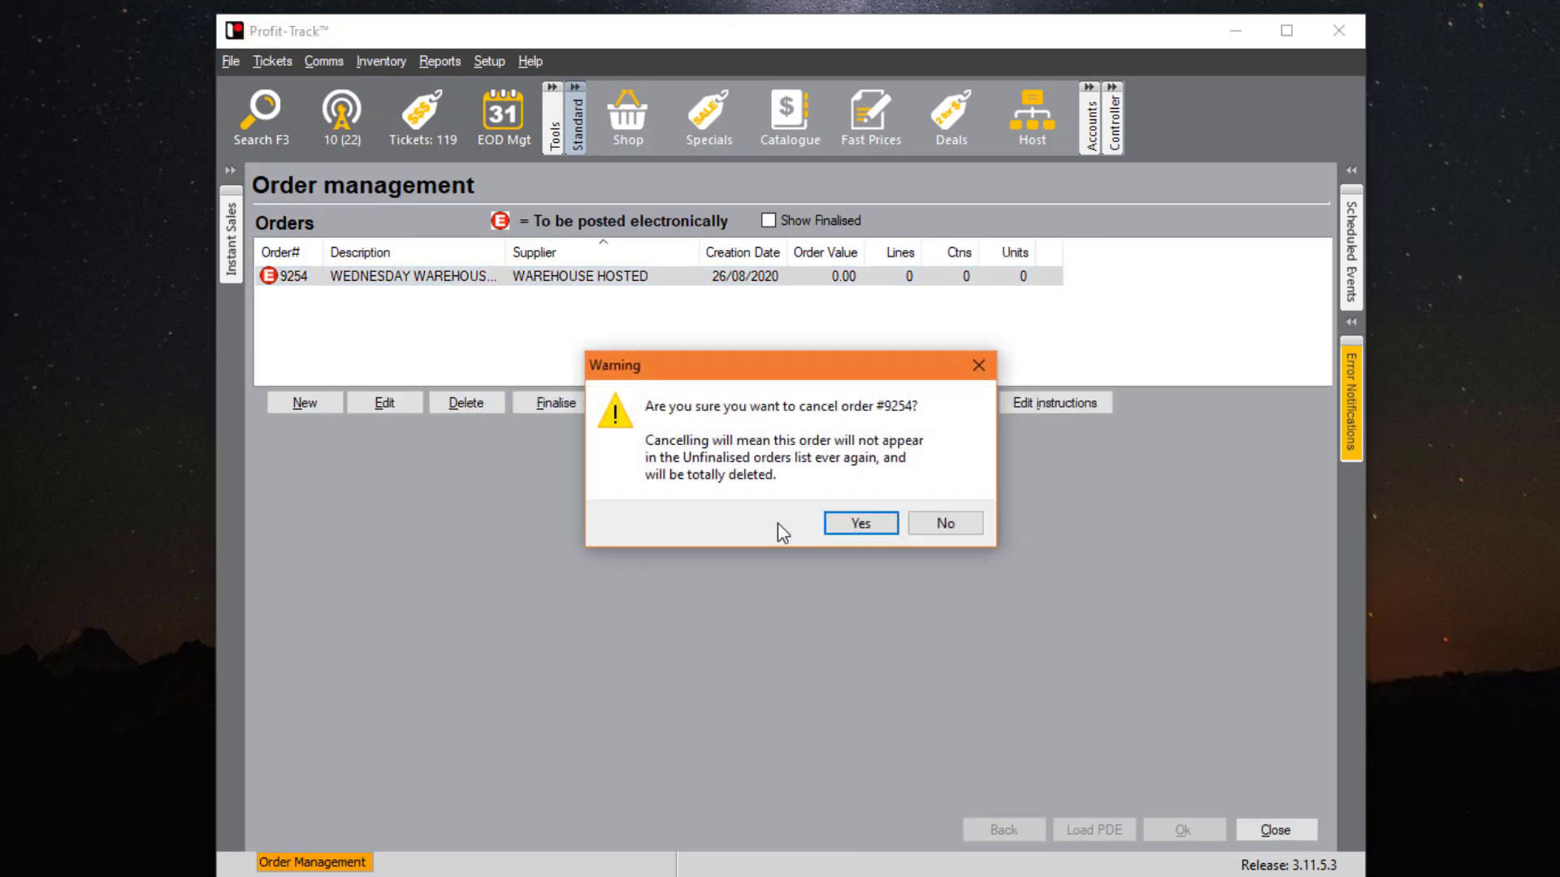
click(847, 527)
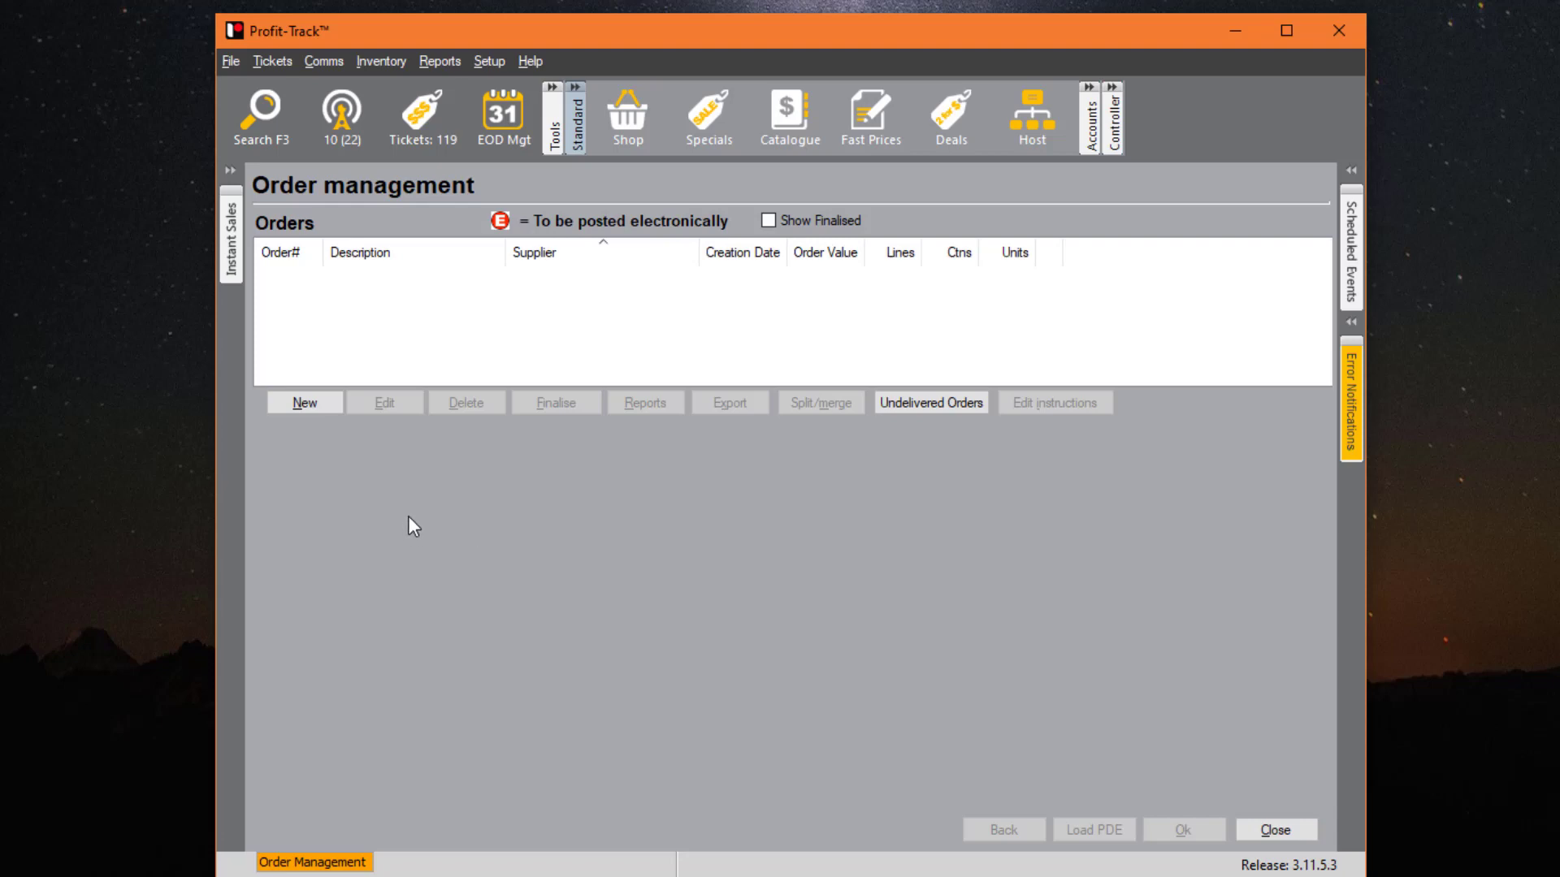
- Start a new order and try the manual, automatic, external and PDE order types
click(306, 403)
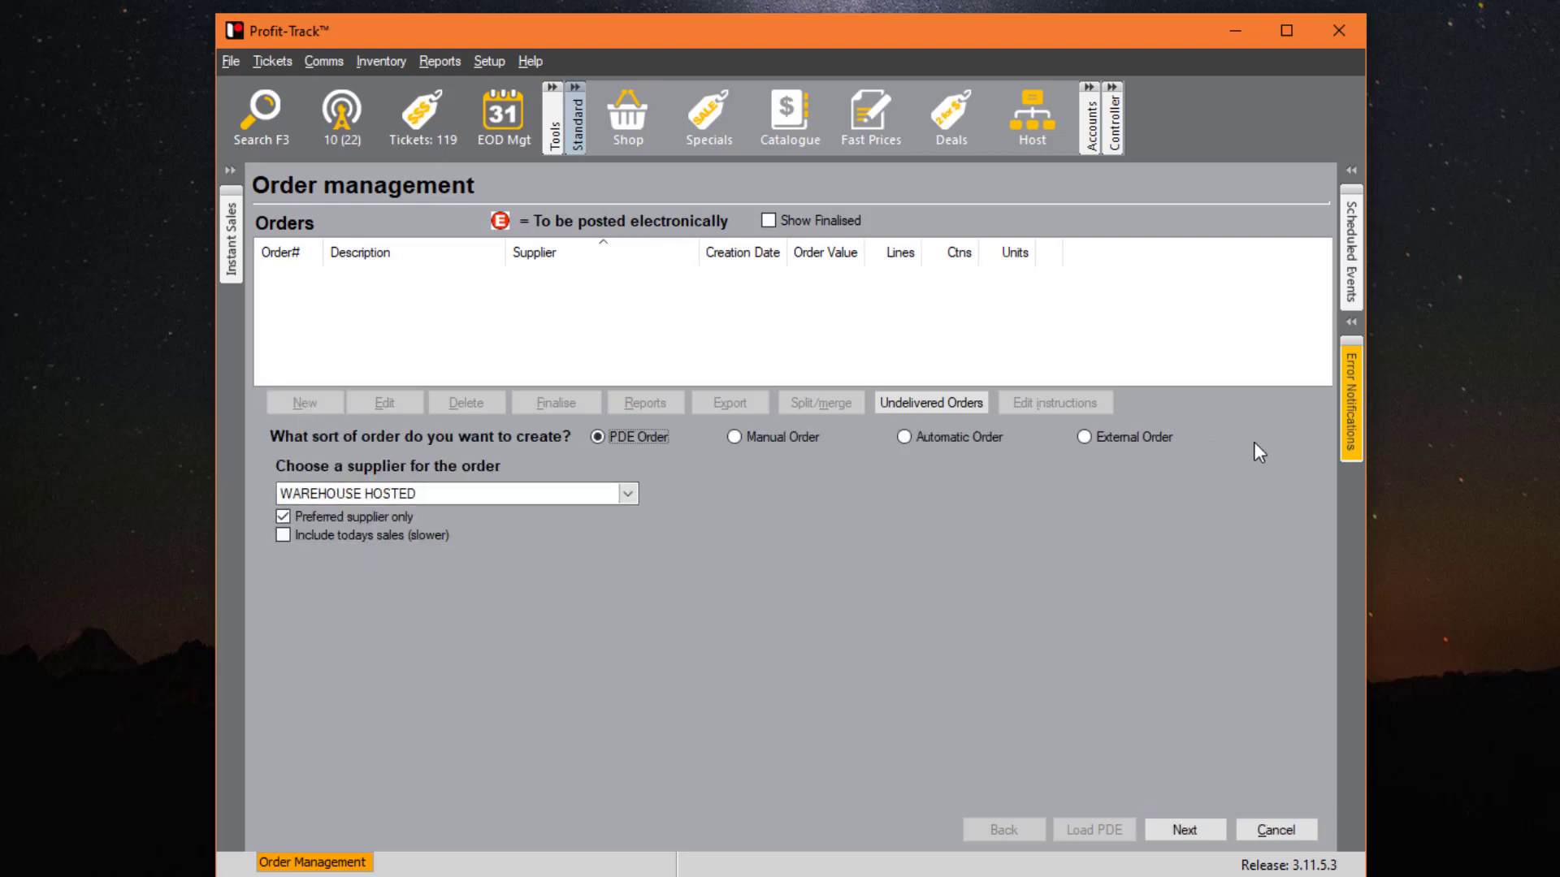
click(773, 440)
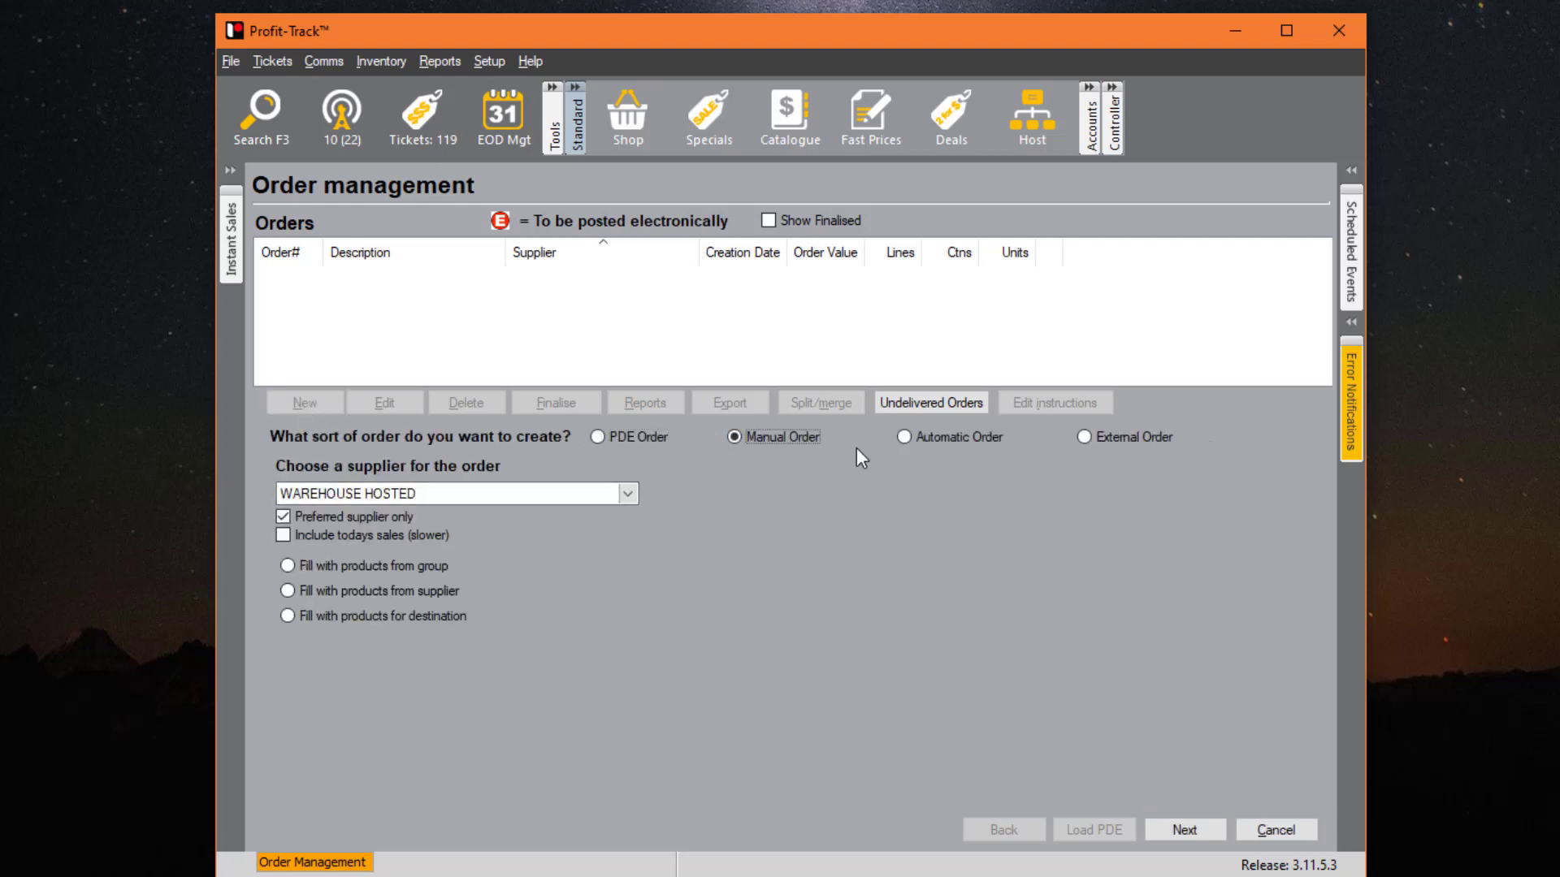
click(959, 437)
click(1095, 439)
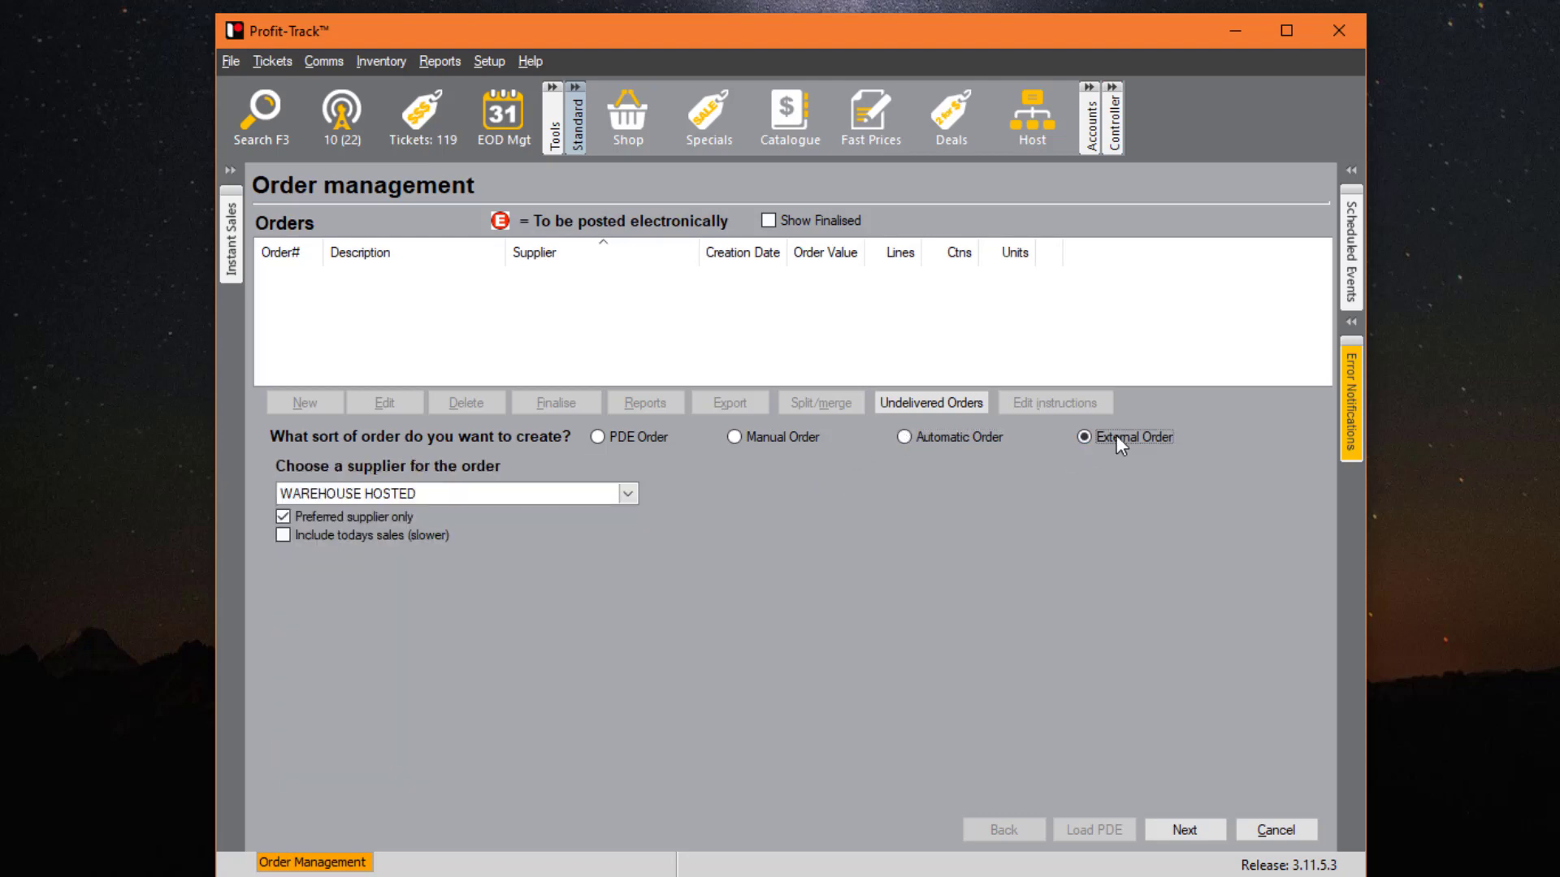
click(964, 437)
click(1080, 436)
click(942, 438)
click(1087, 437)
click(625, 445)
- Make it a manual order for supplier NEWS LIMITED
click(739, 438)
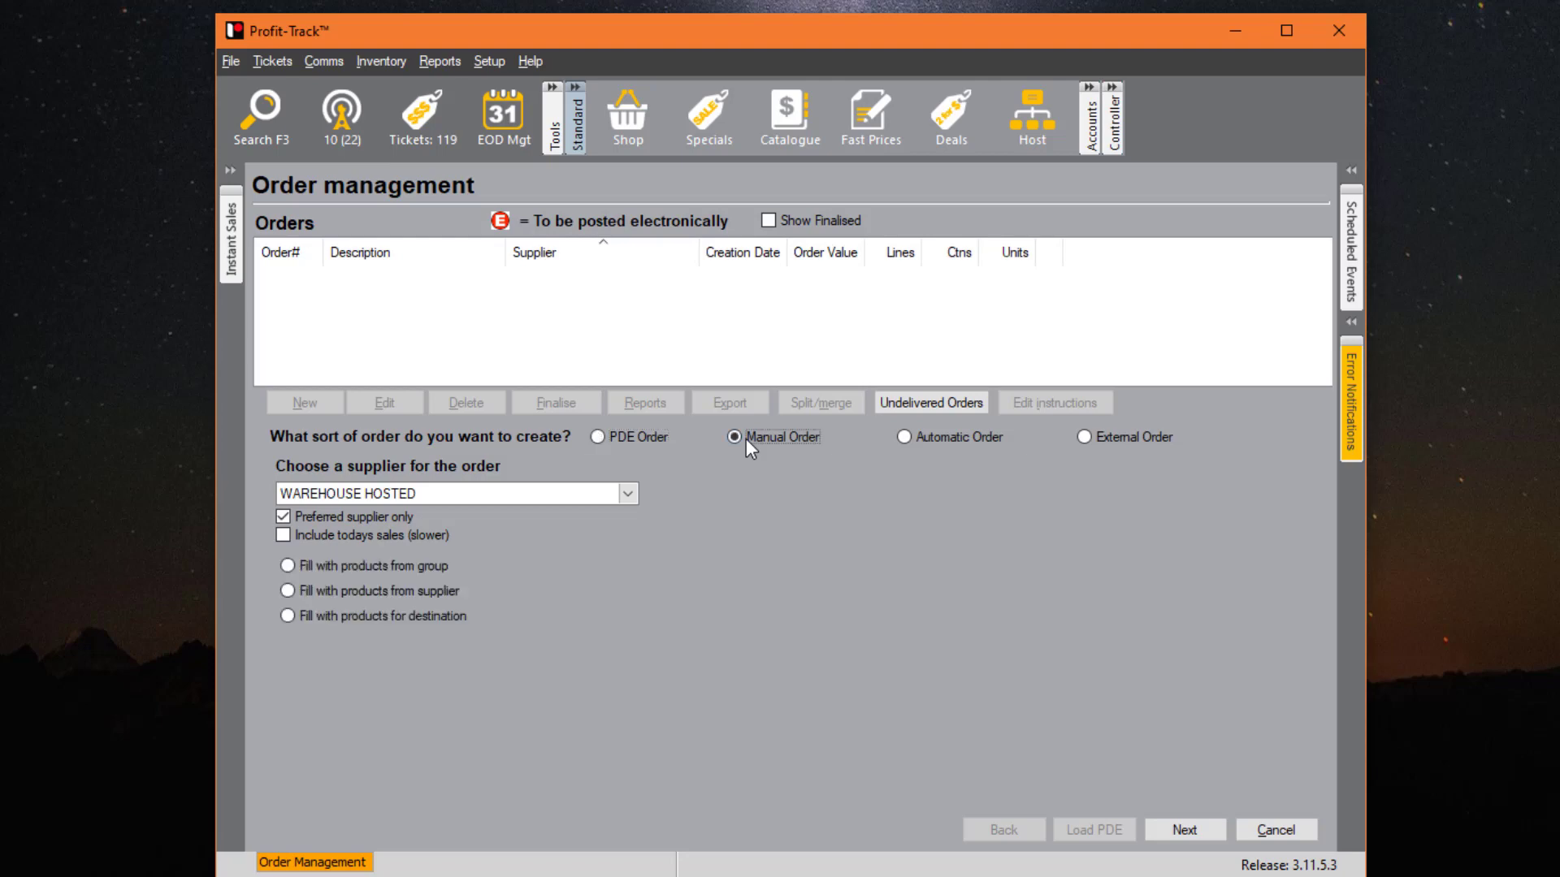
click(634, 499)
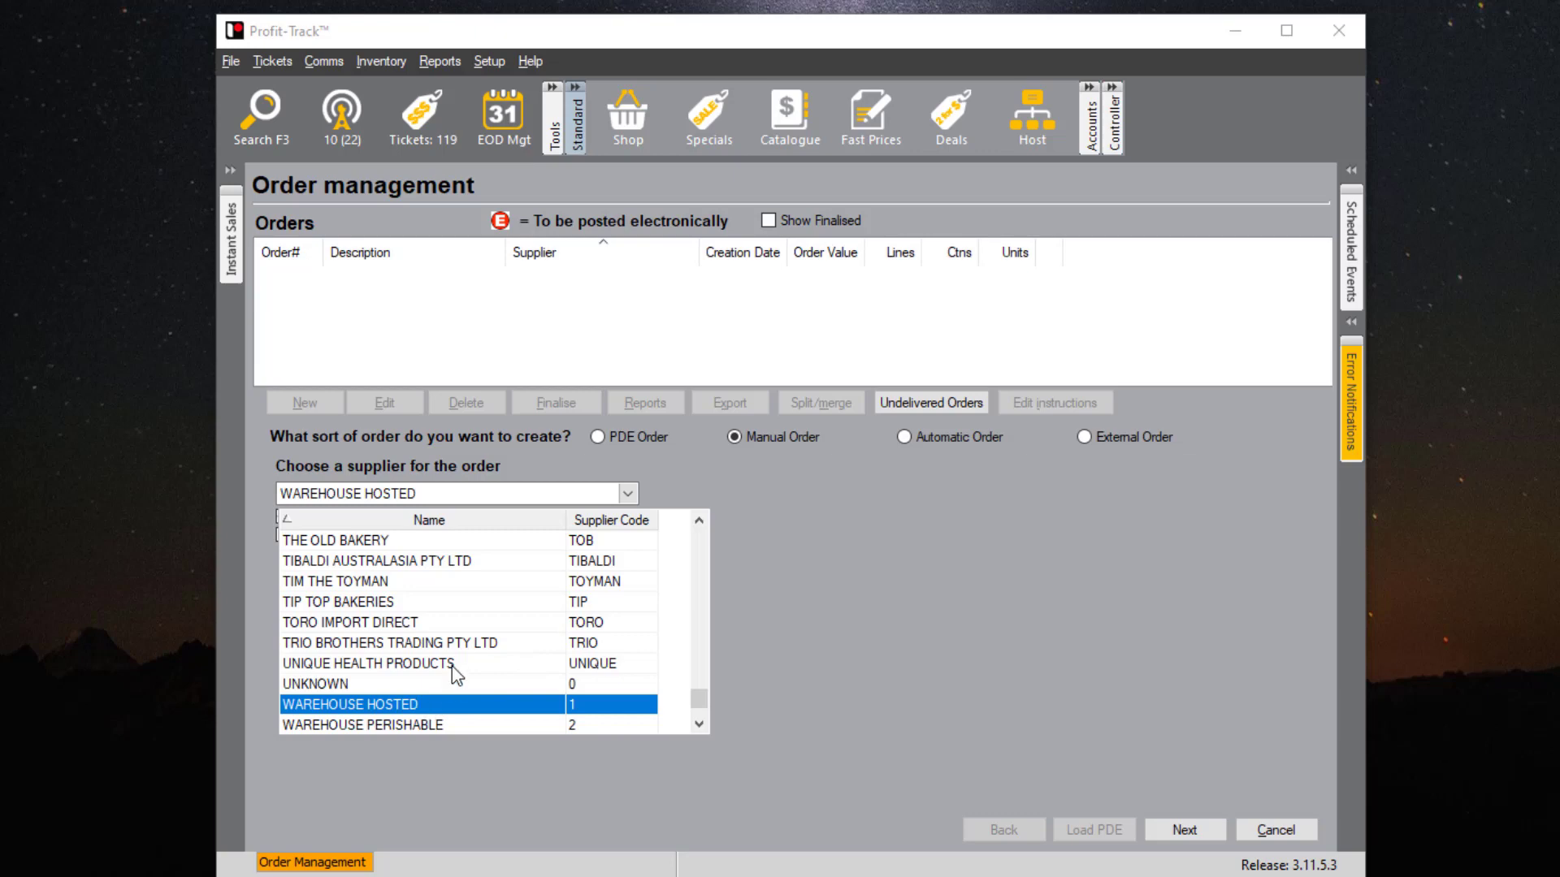
scroll(441, 644, up, 7)
scroll(444, 650, up, 12)
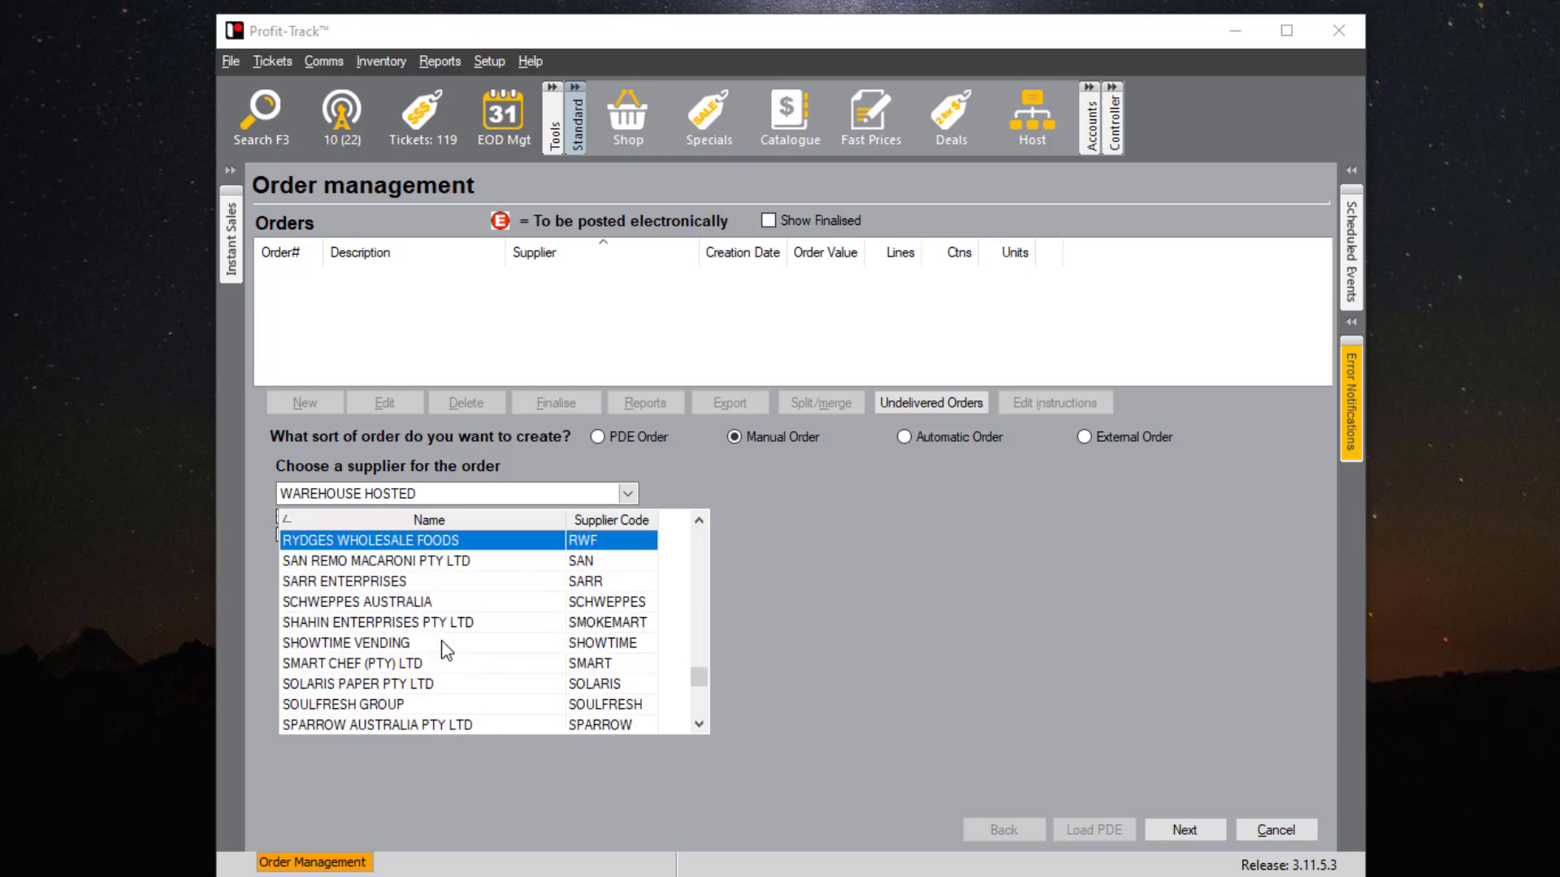
scroll(448, 647, up, 7)
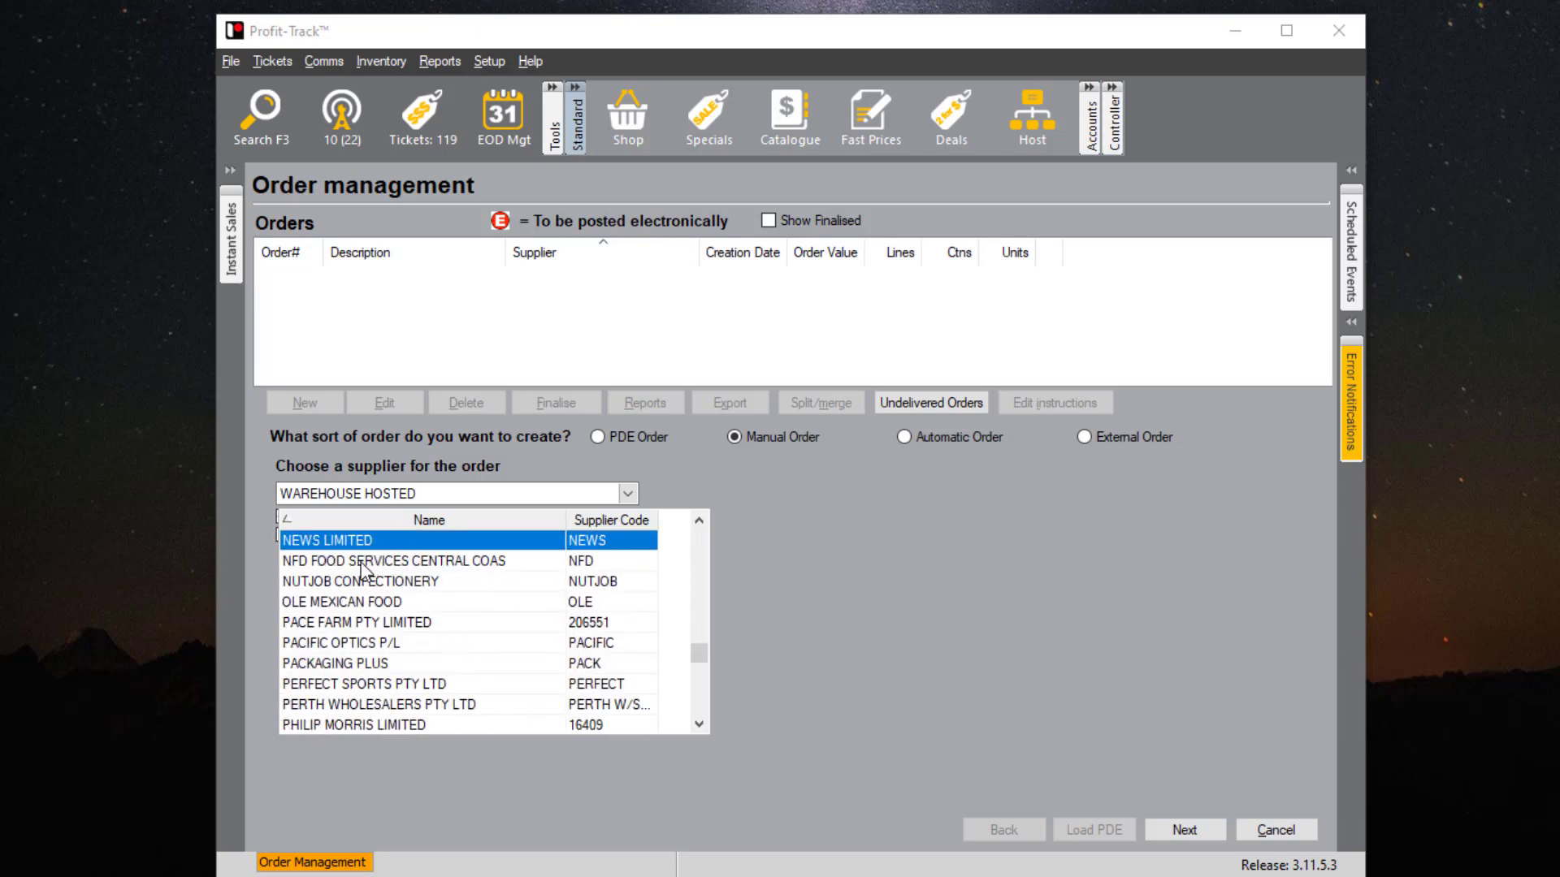
click(398, 548)
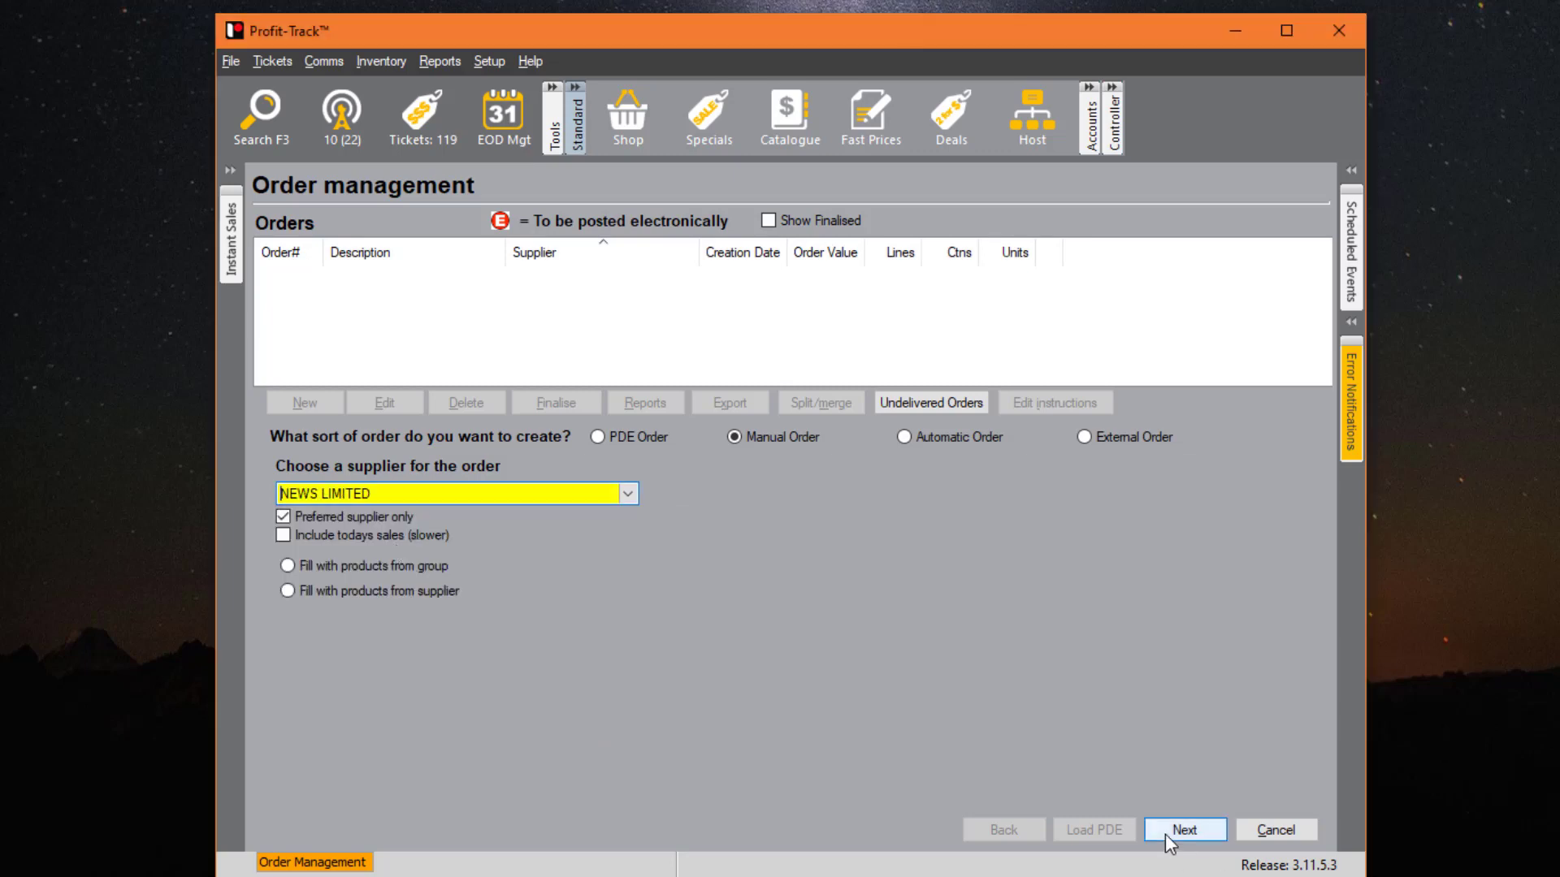
click(1183, 832)
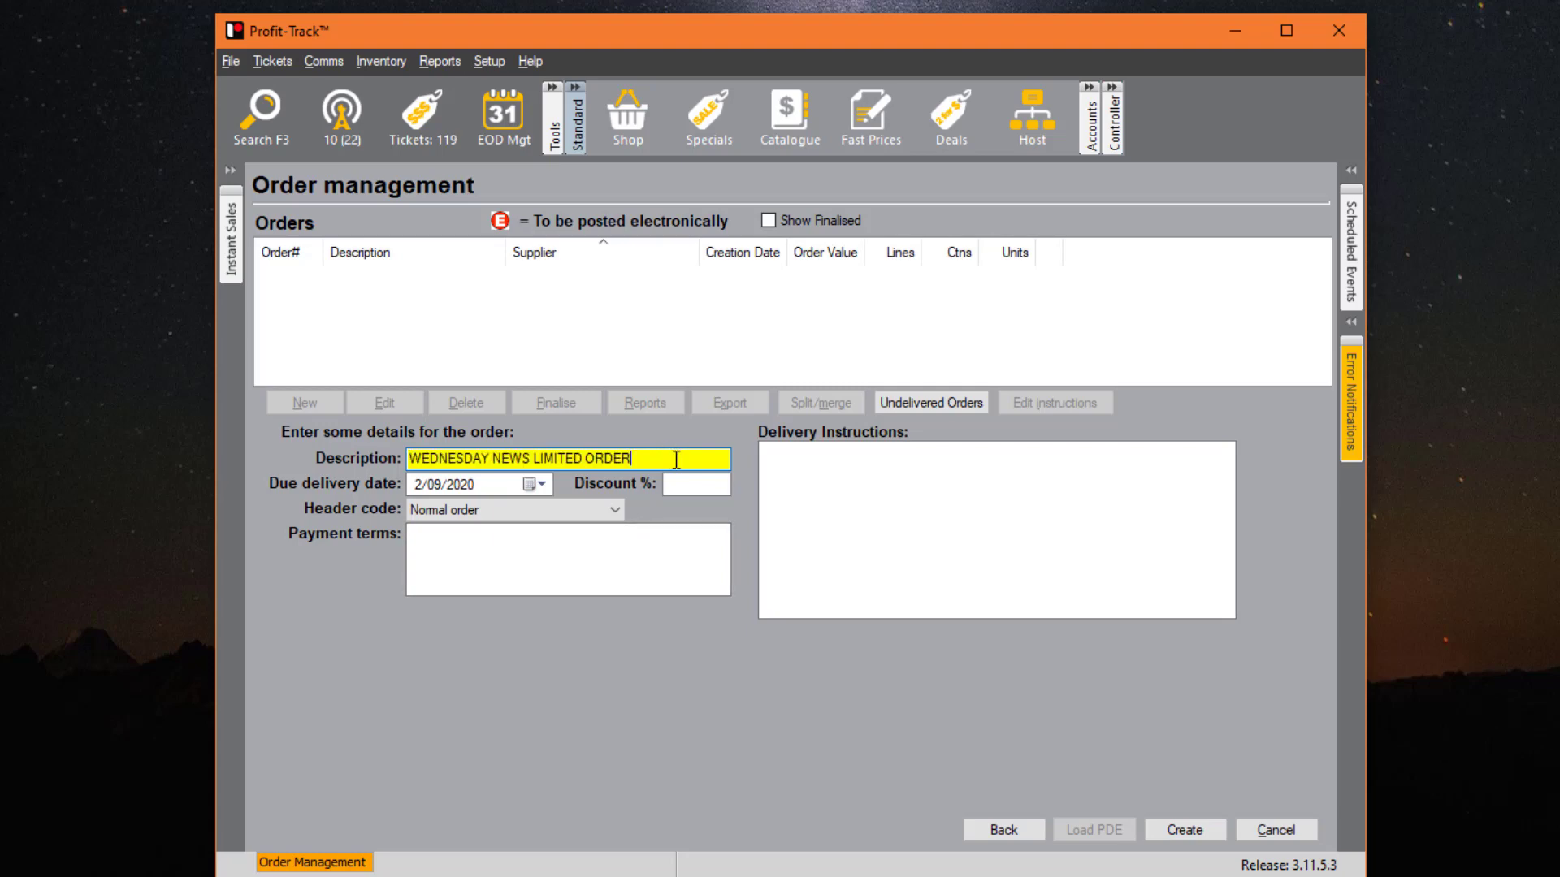
- Review the description 'WEDNESDAY NEWS LIMITED ORDER' and create order 9255
click(493, 459)
drag(547, 460, 701, 444)
click(1182, 830)
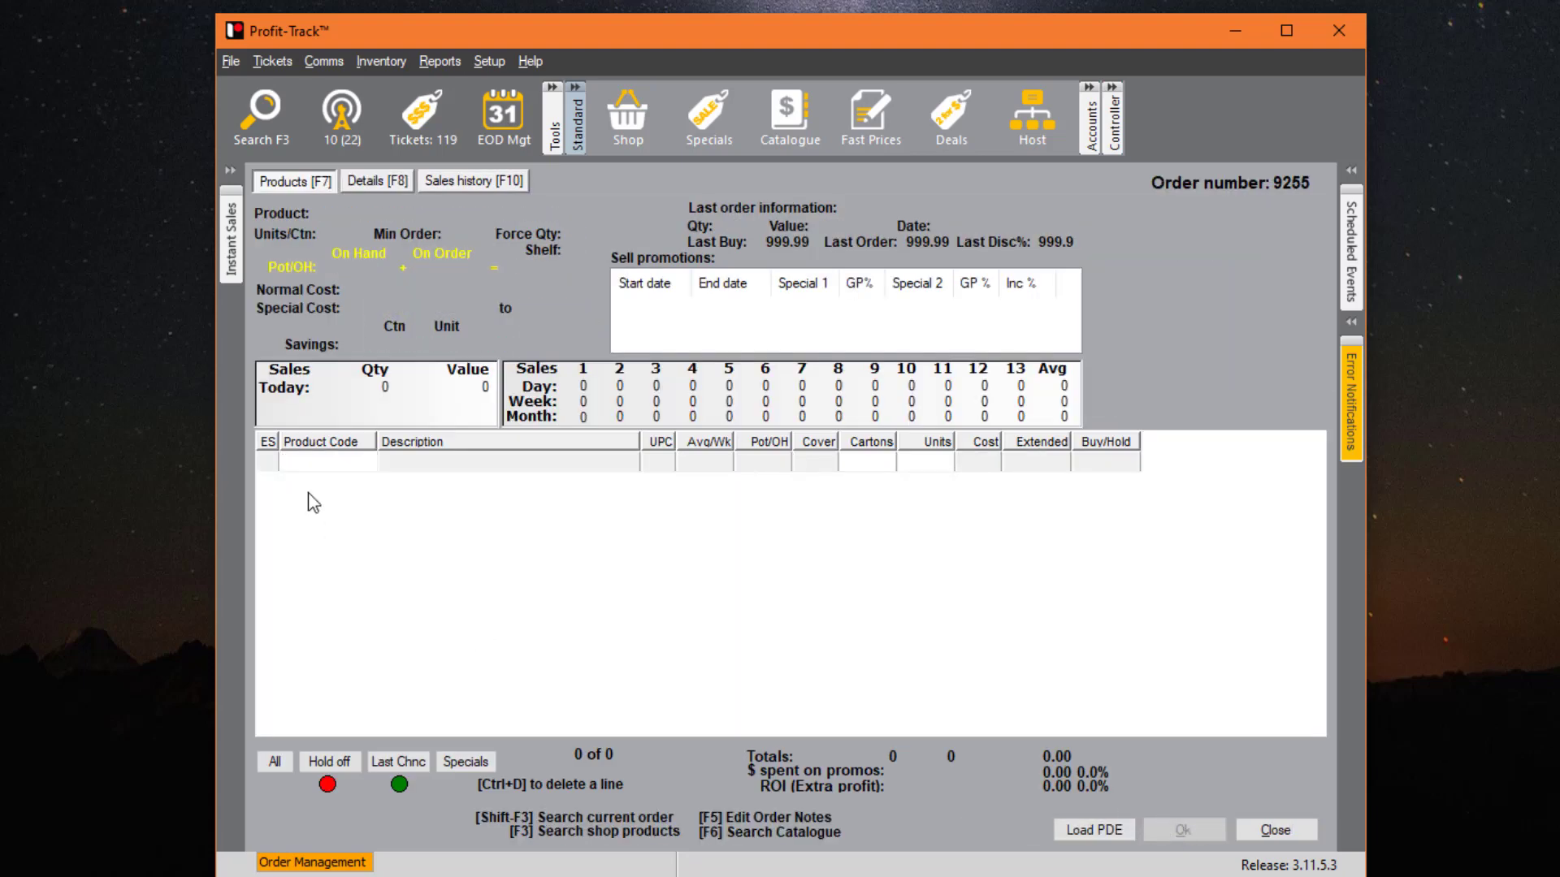
- Search products with '..' and add the six newspapers, AUSTRALIAN MON - FRI through SUNDAY TELEGRAPH
key(F3)
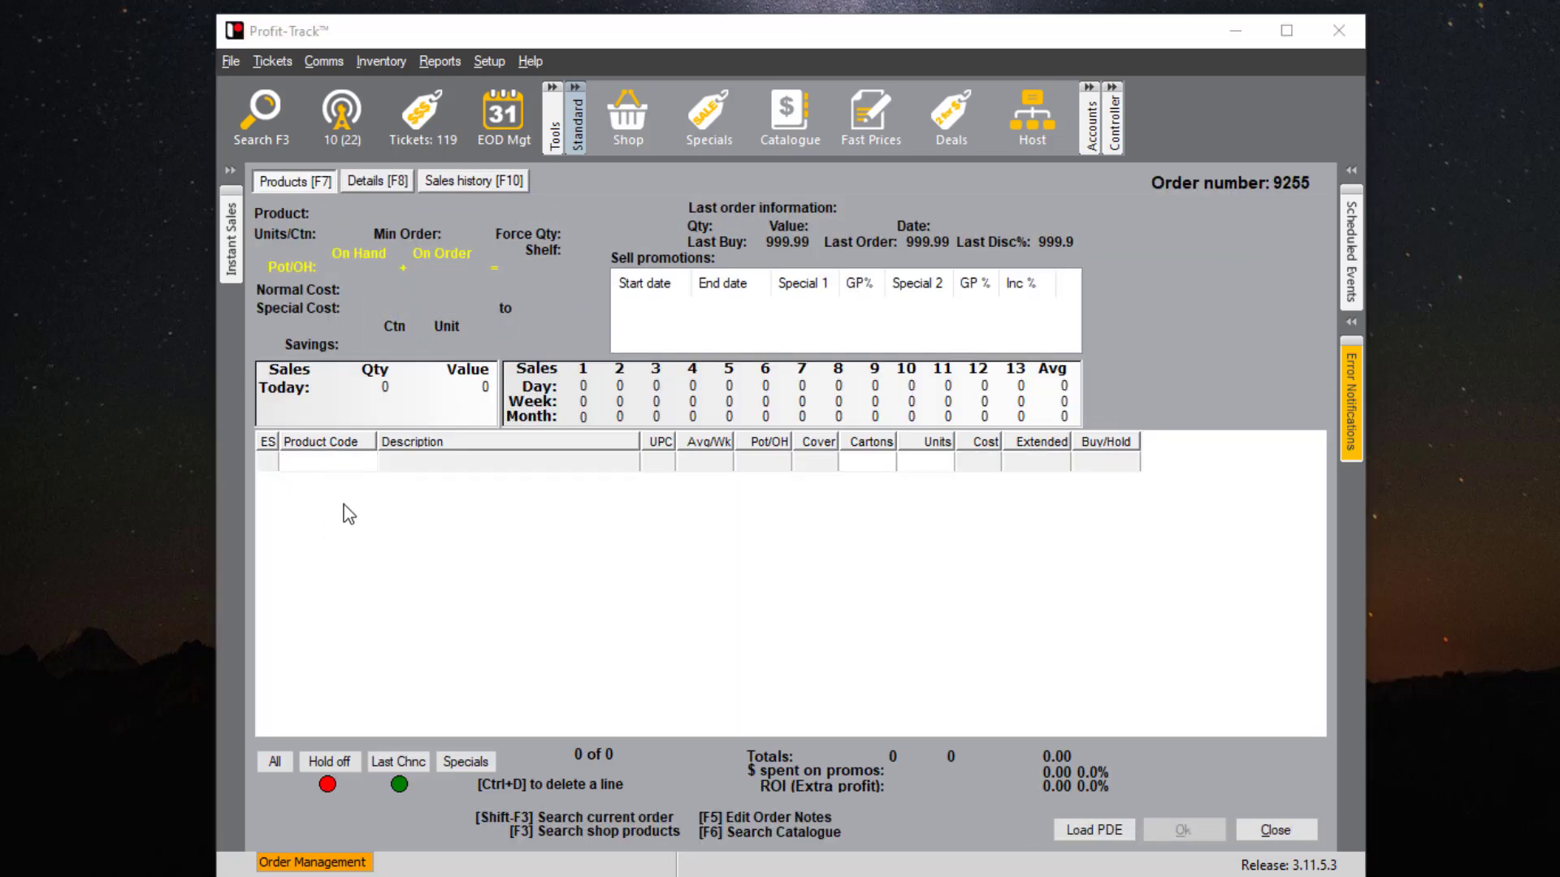
key(F3)
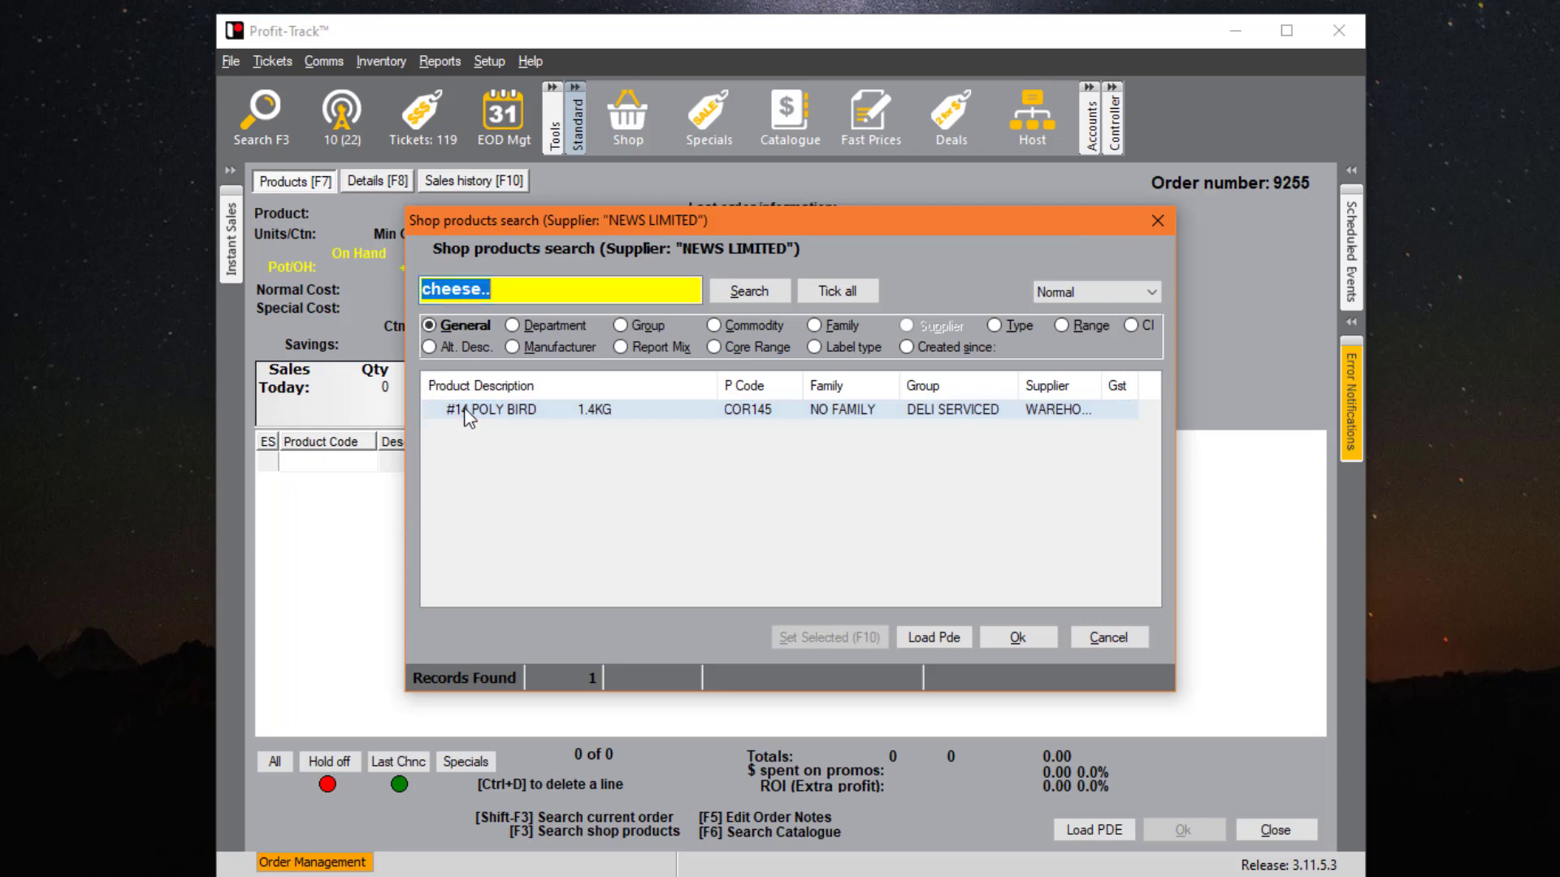
text(..)
key(Return)
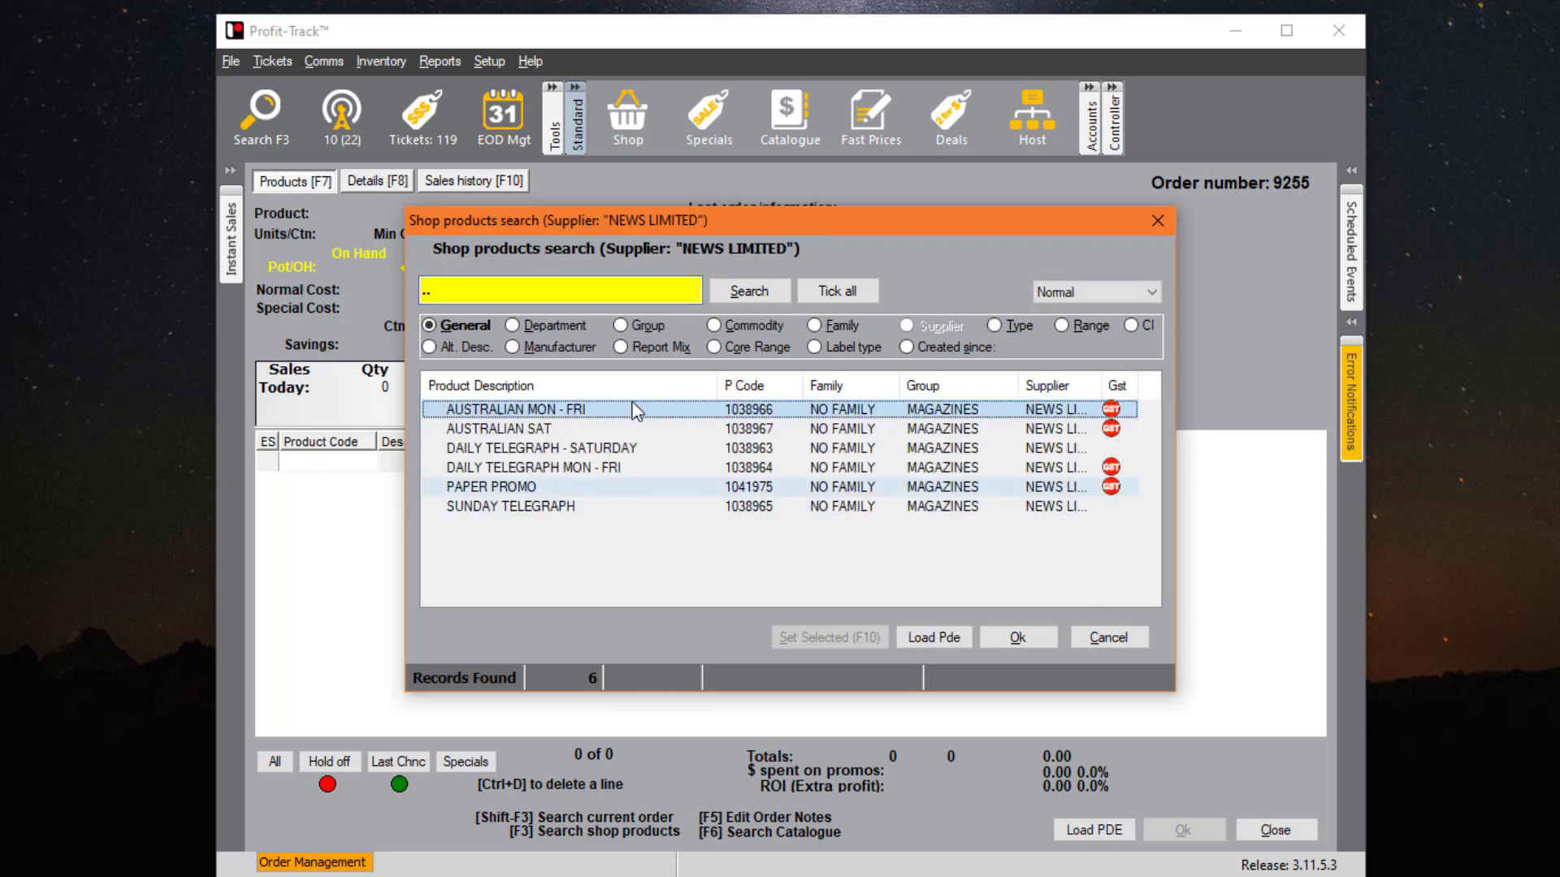
click(494, 286)
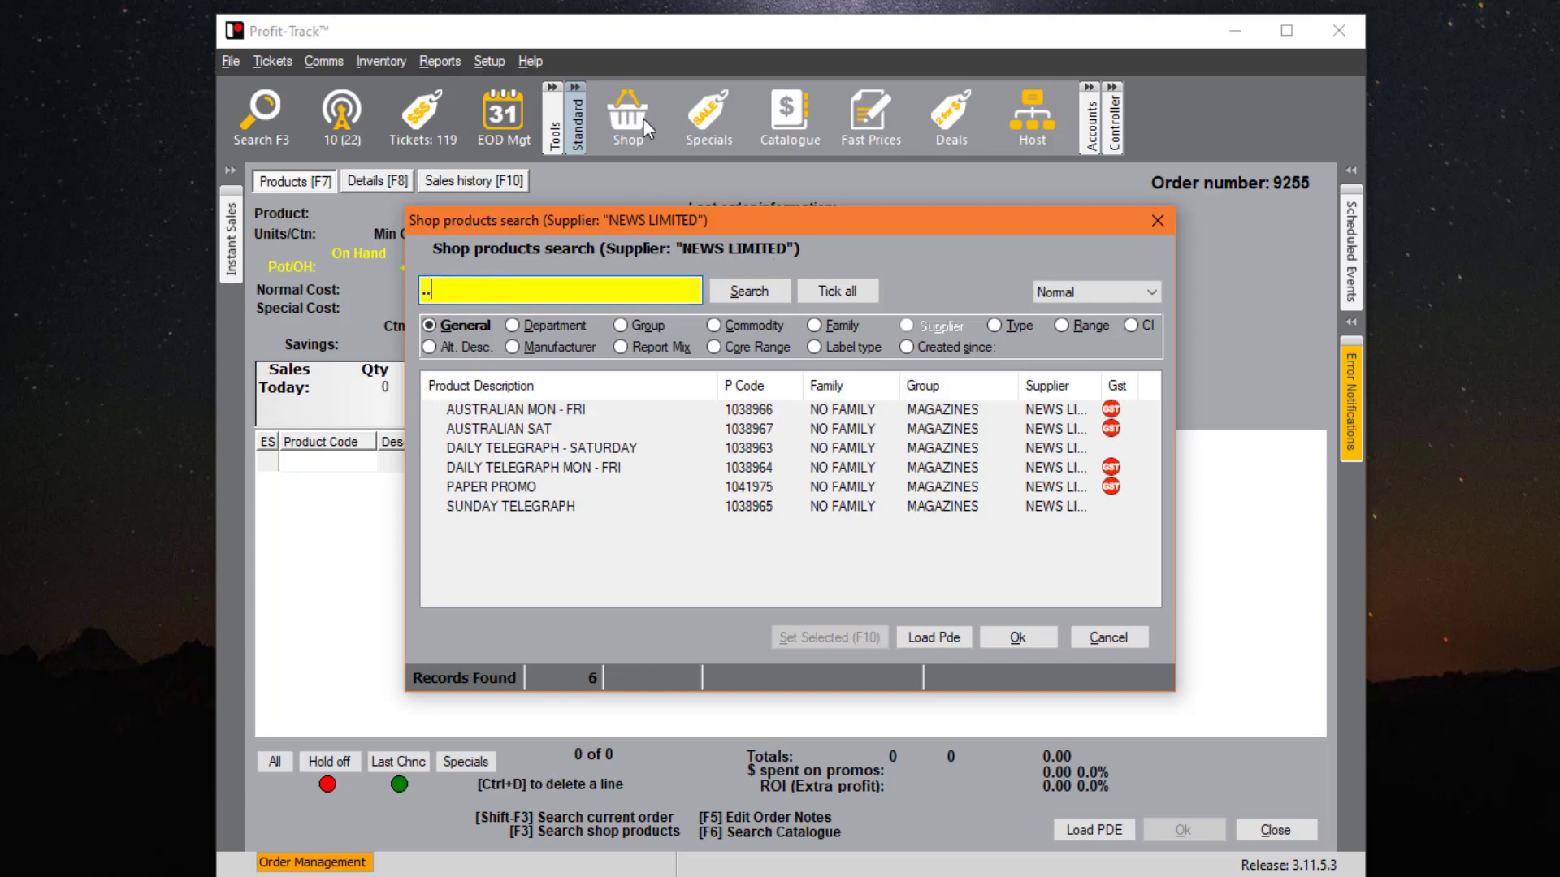
click(652, 408)
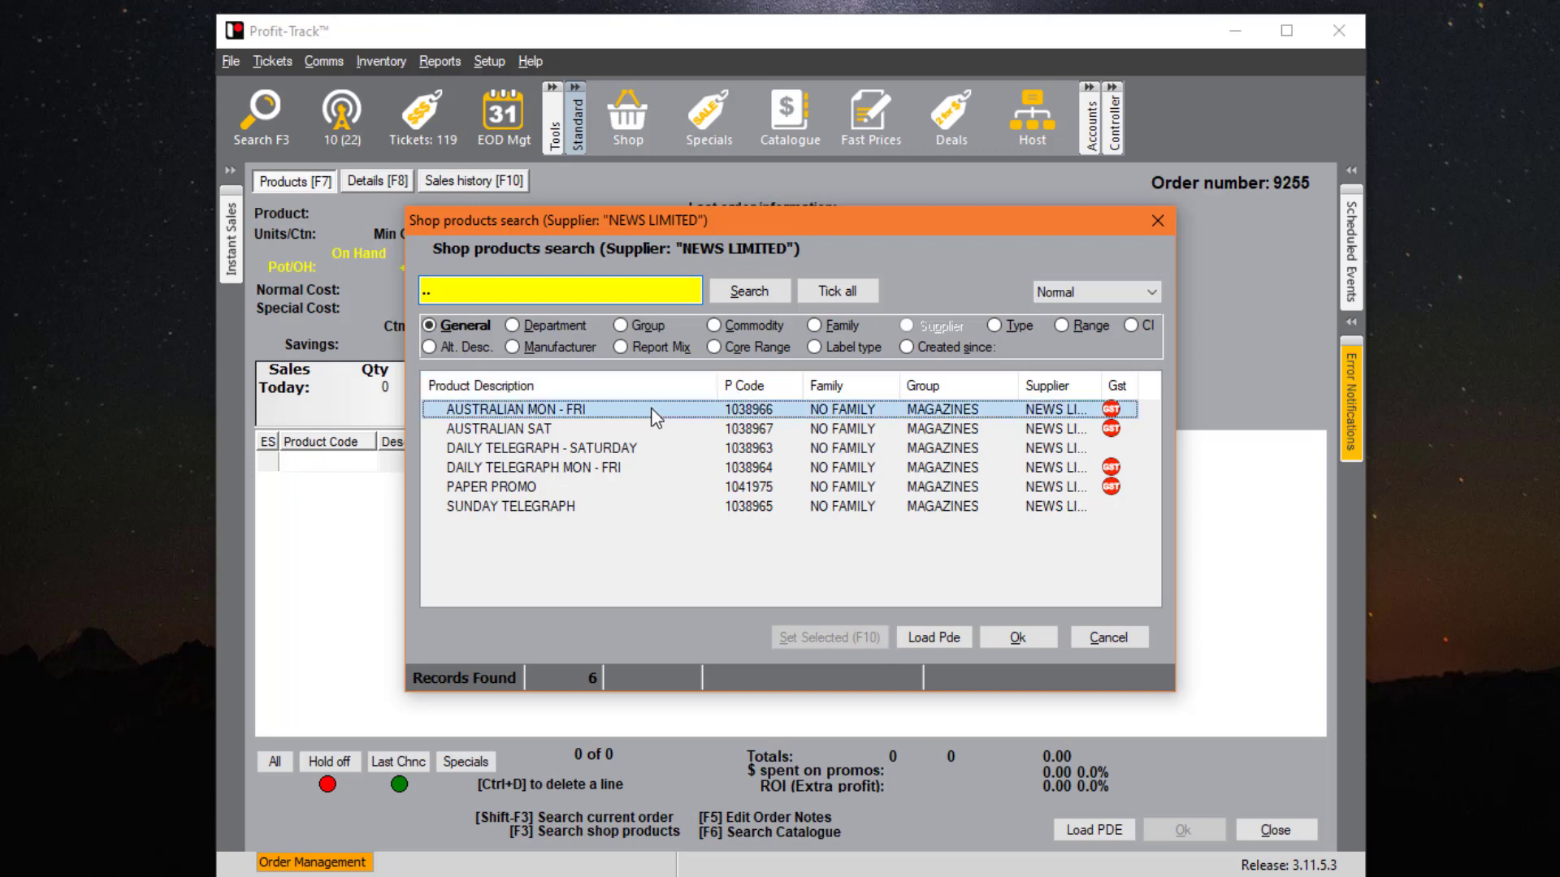
key(space)
key(Down)
key(space)
key(Down)
key(space)
key(Down)
key(space)
key(Down)
key(space)
key(Down)
key(space)
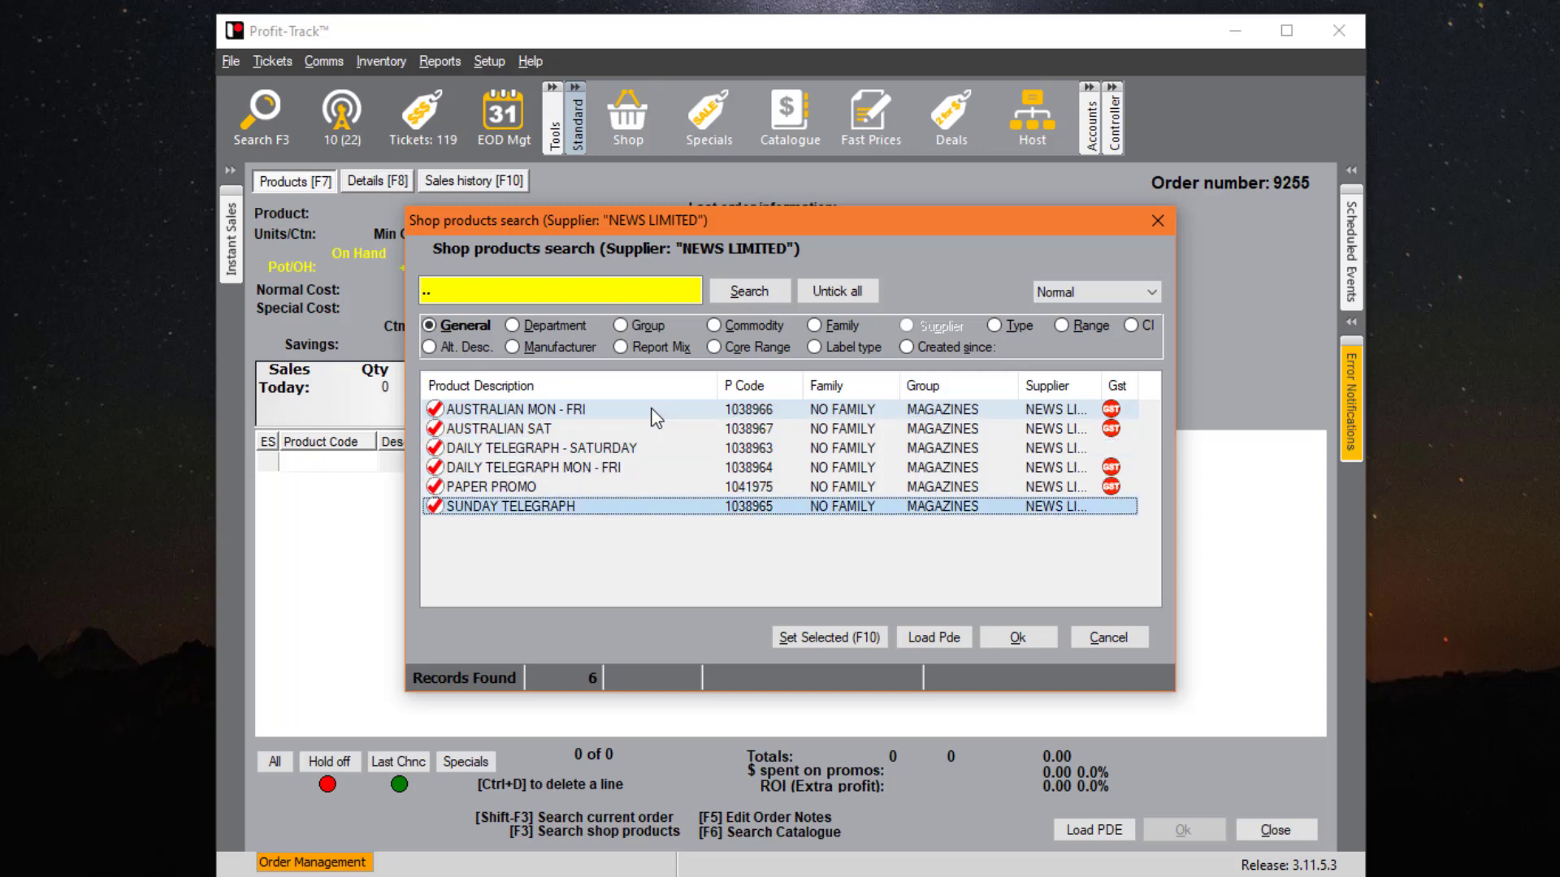
click(1002, 640)
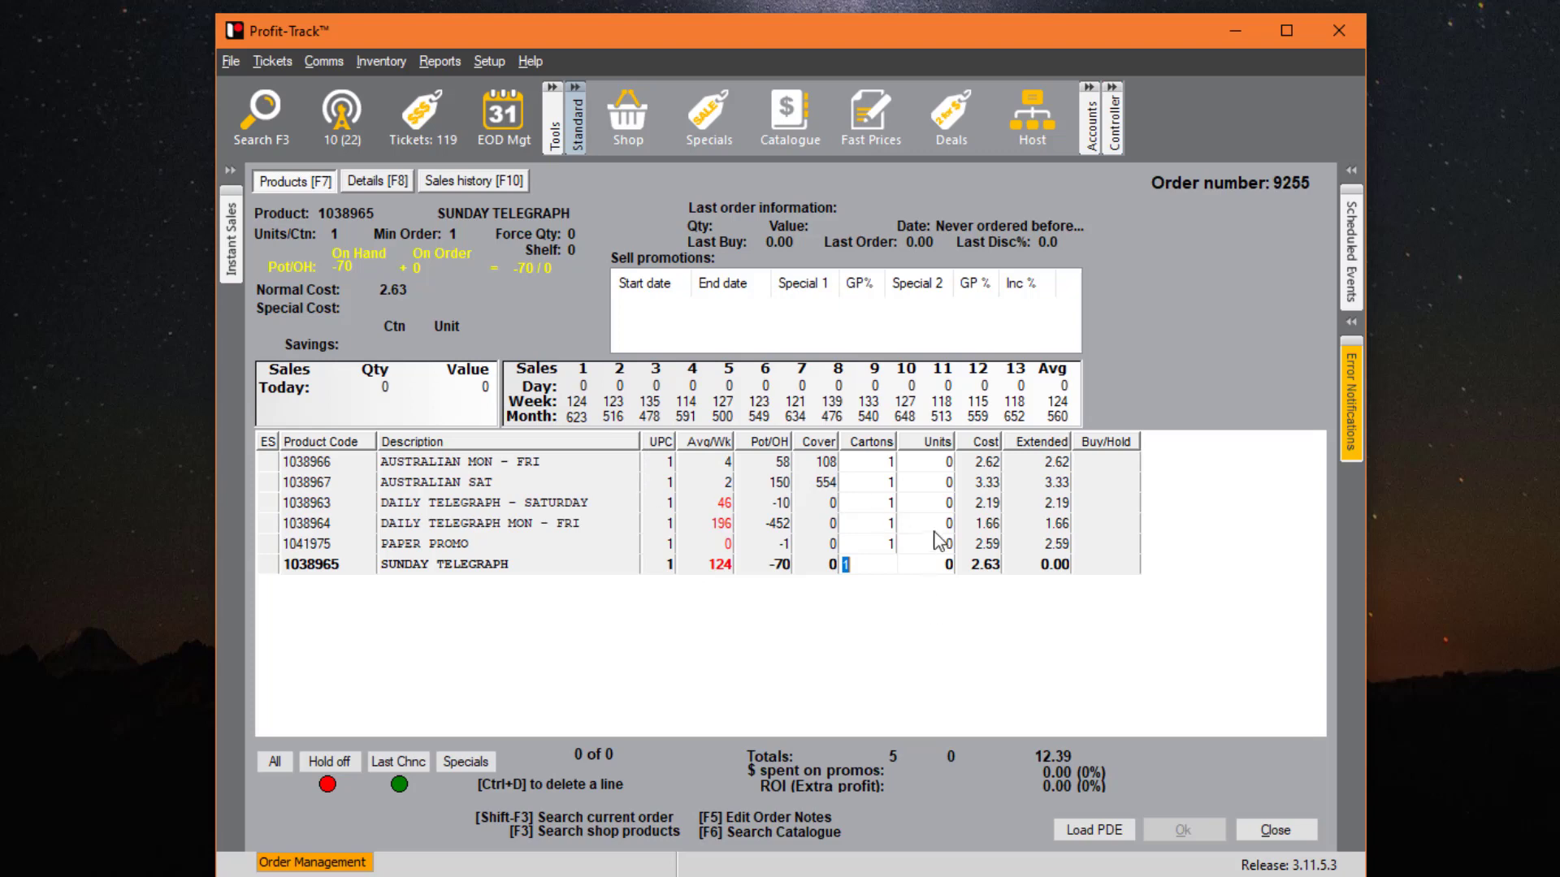
- Set the SUNDAY TELEGRAPH line to 1 unit
click(923, 546)
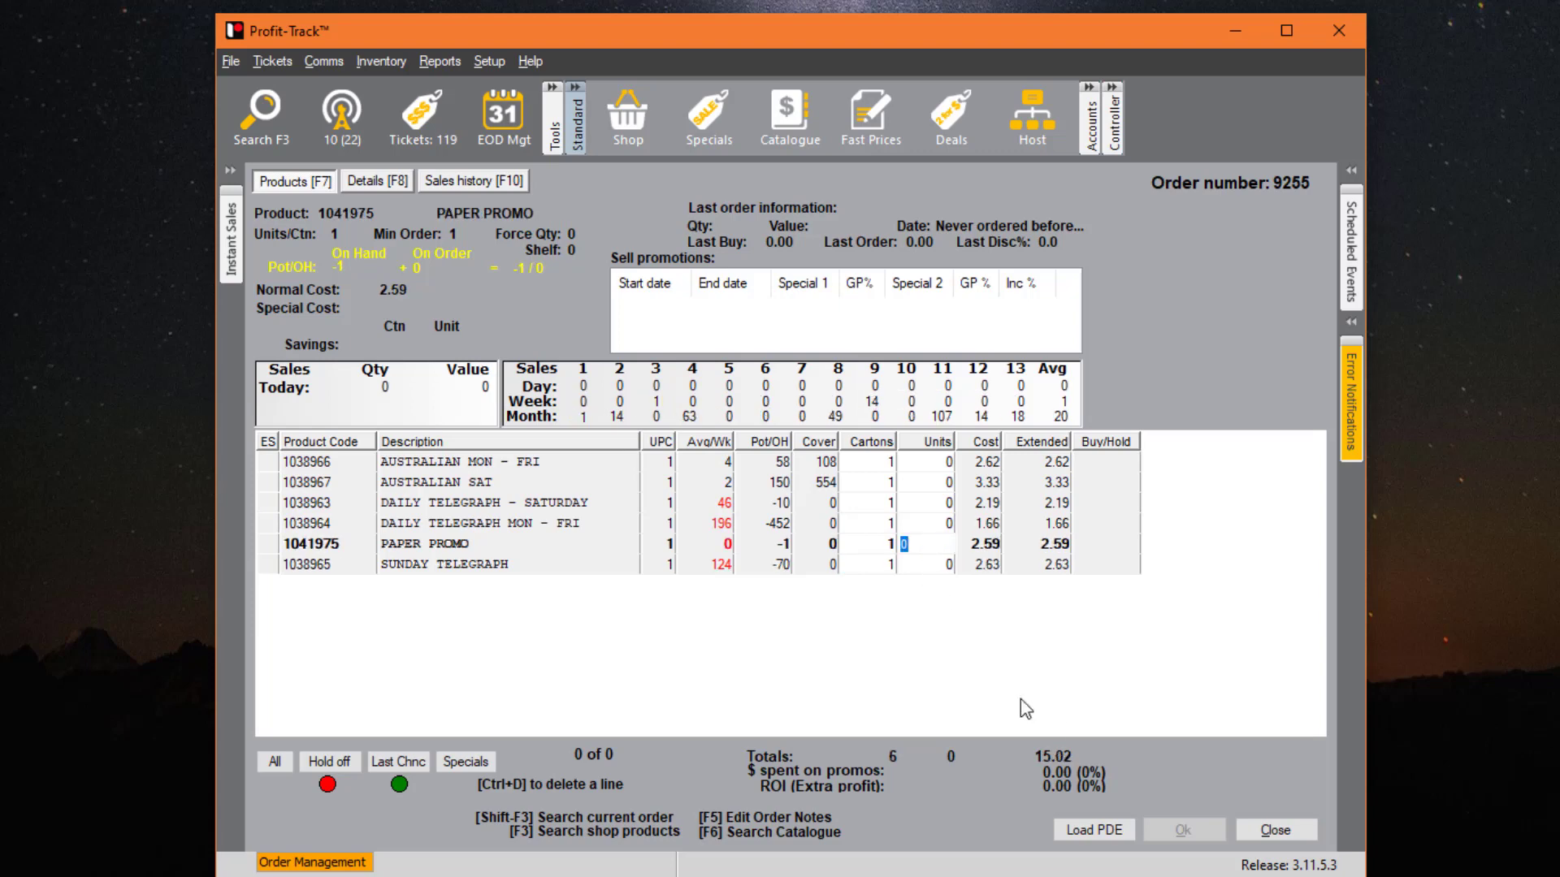
click(927, 559)
text(1)
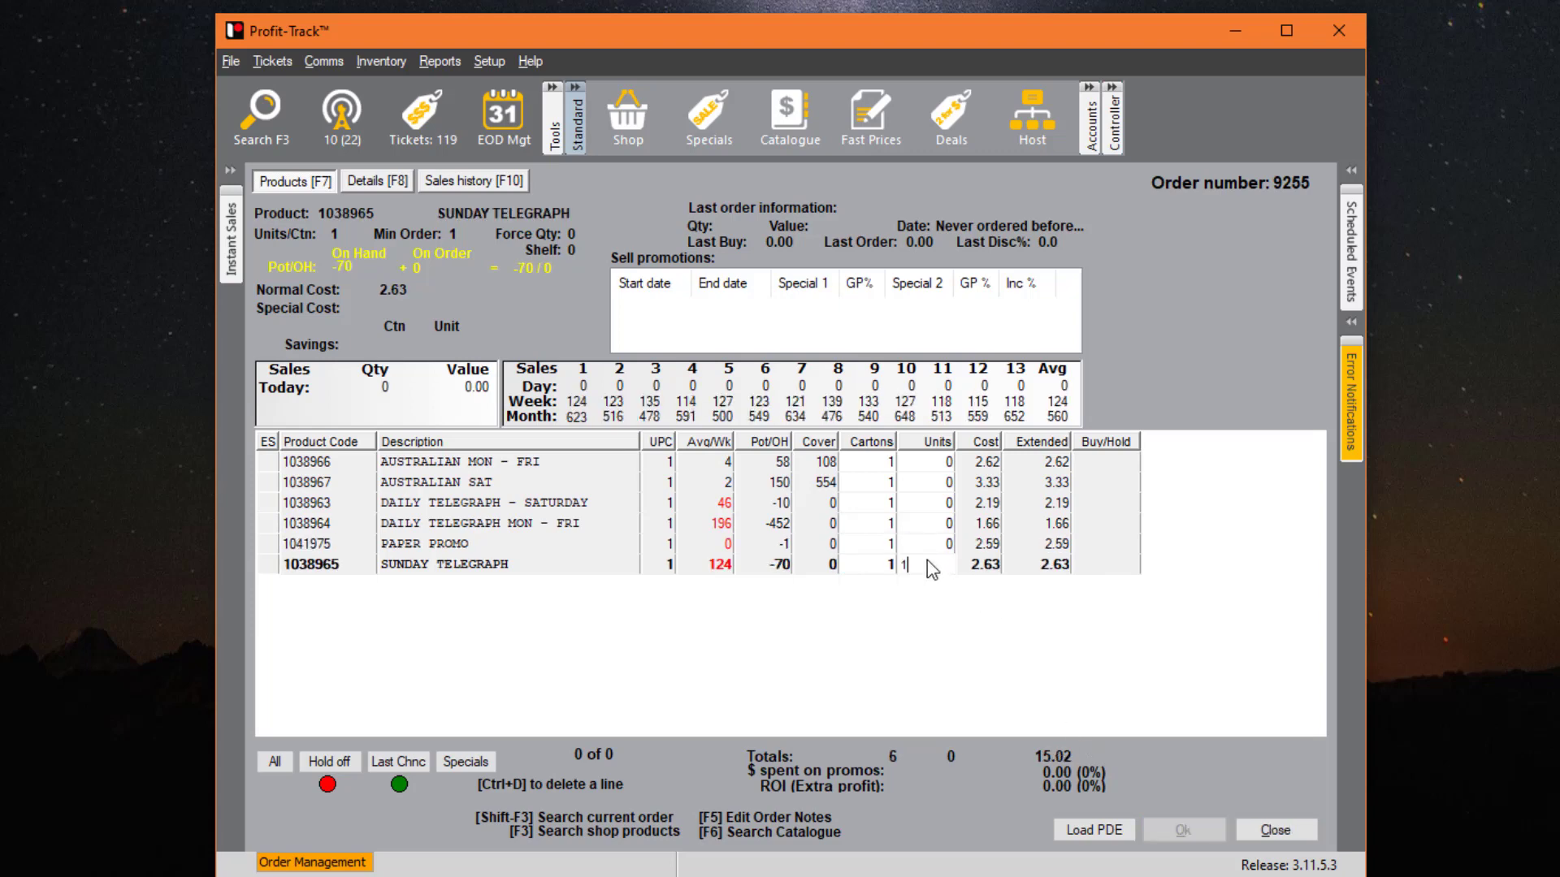
key(Return)
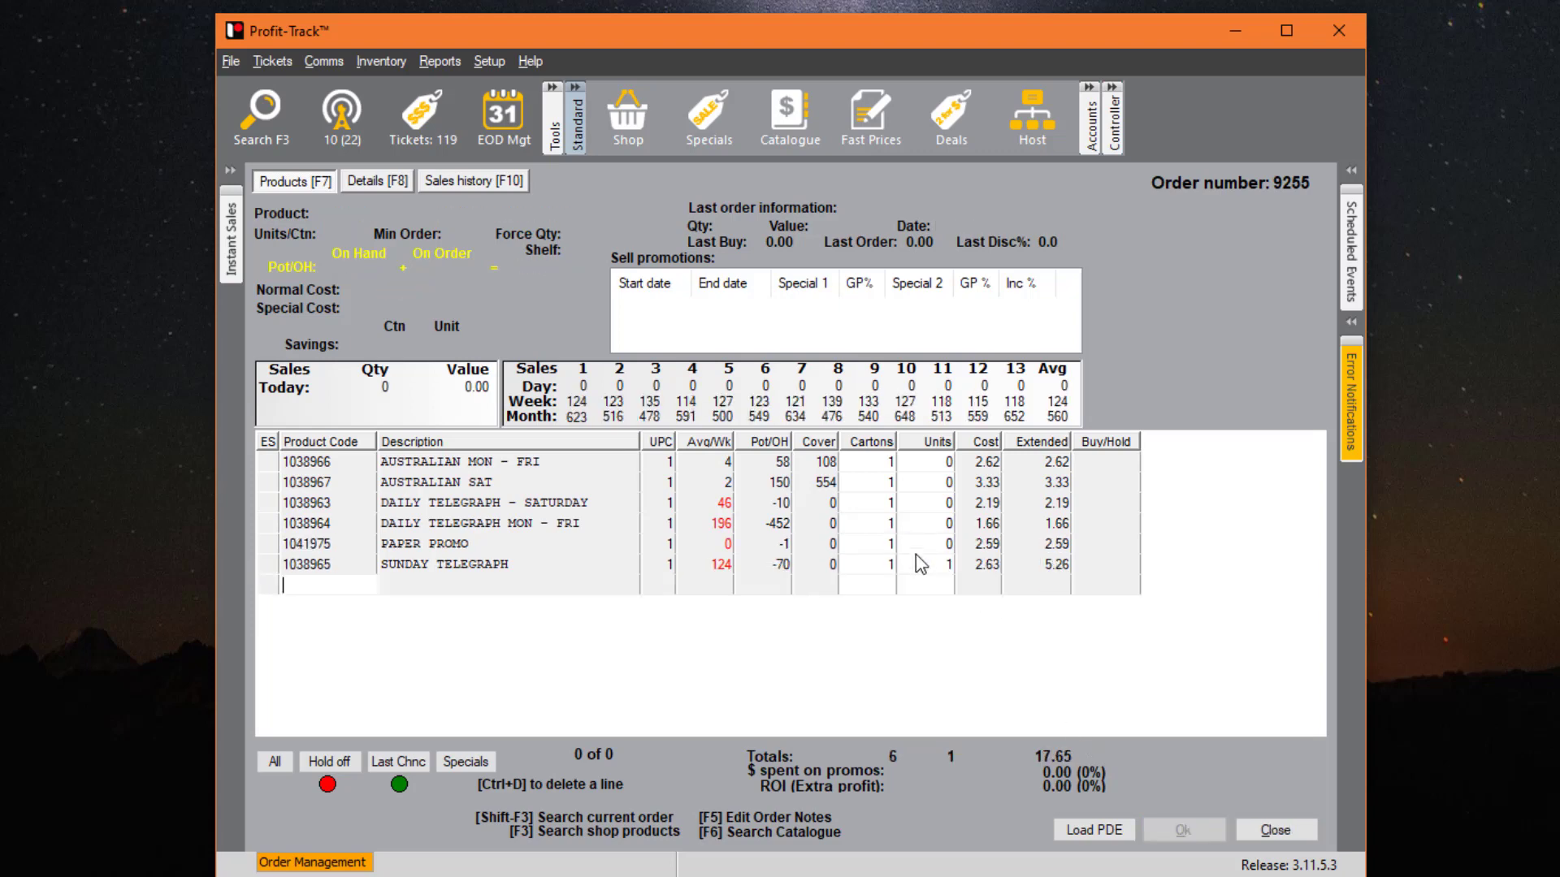
- Finalise order 9255 and produce its supplier order report
click(1258, 833)
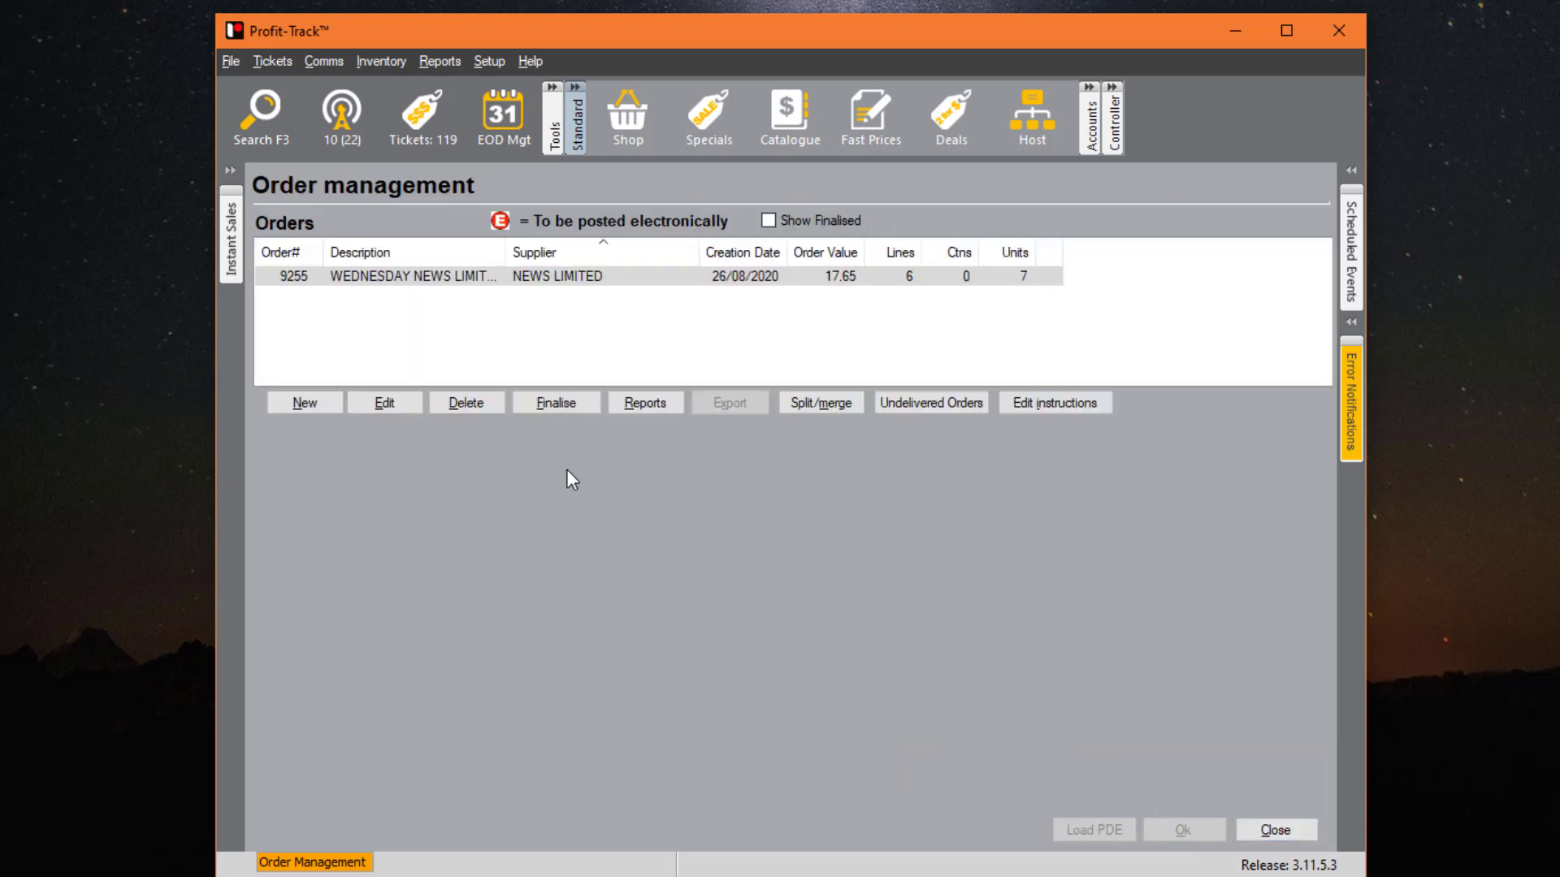
click(559, 404)
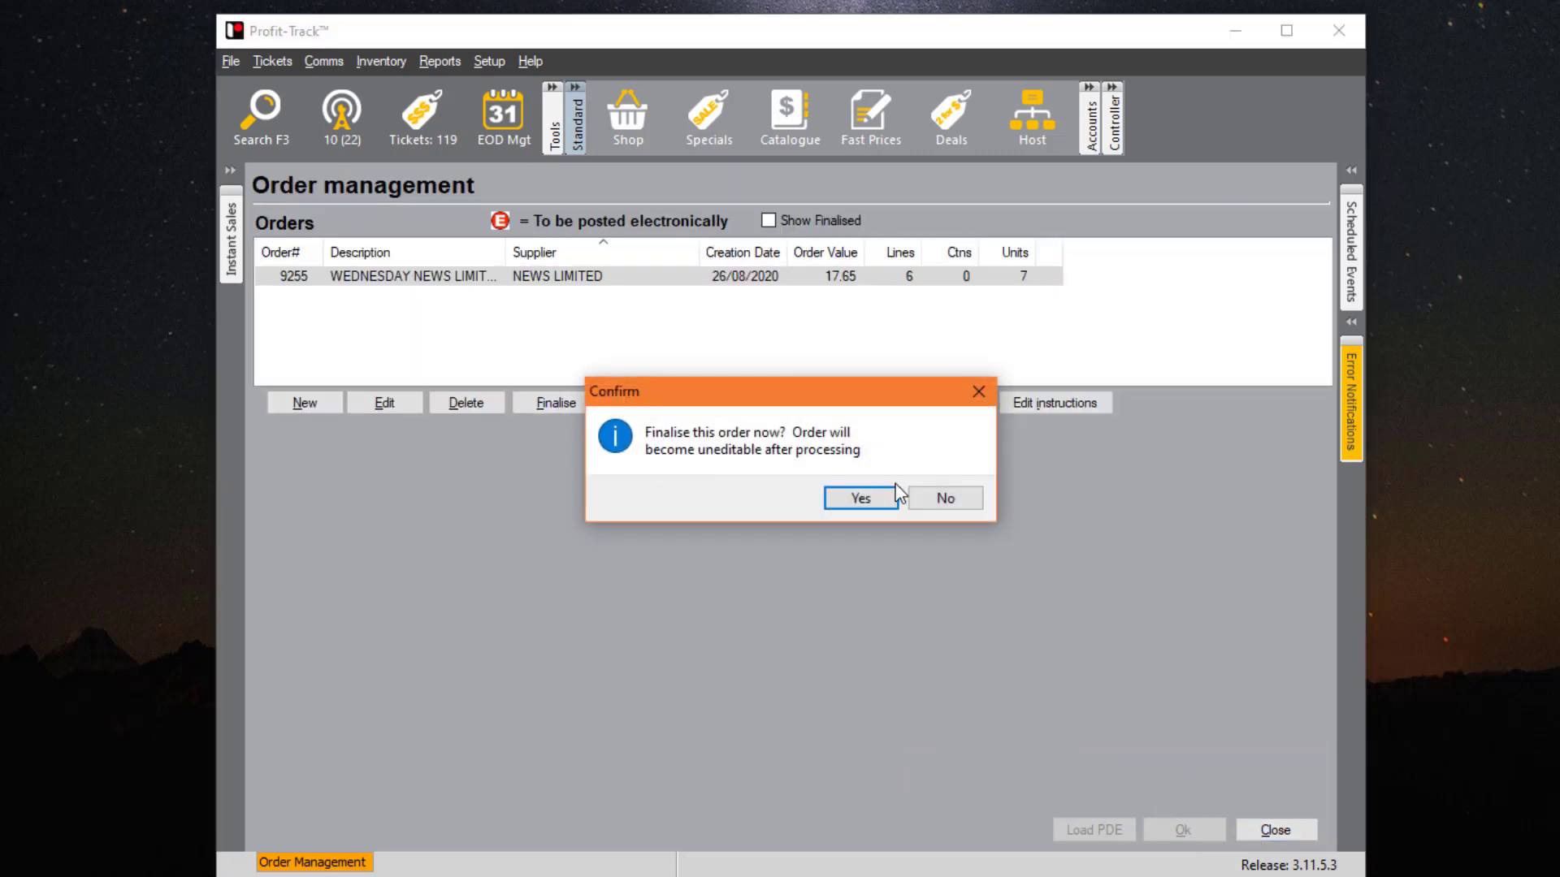
click(863, 503)
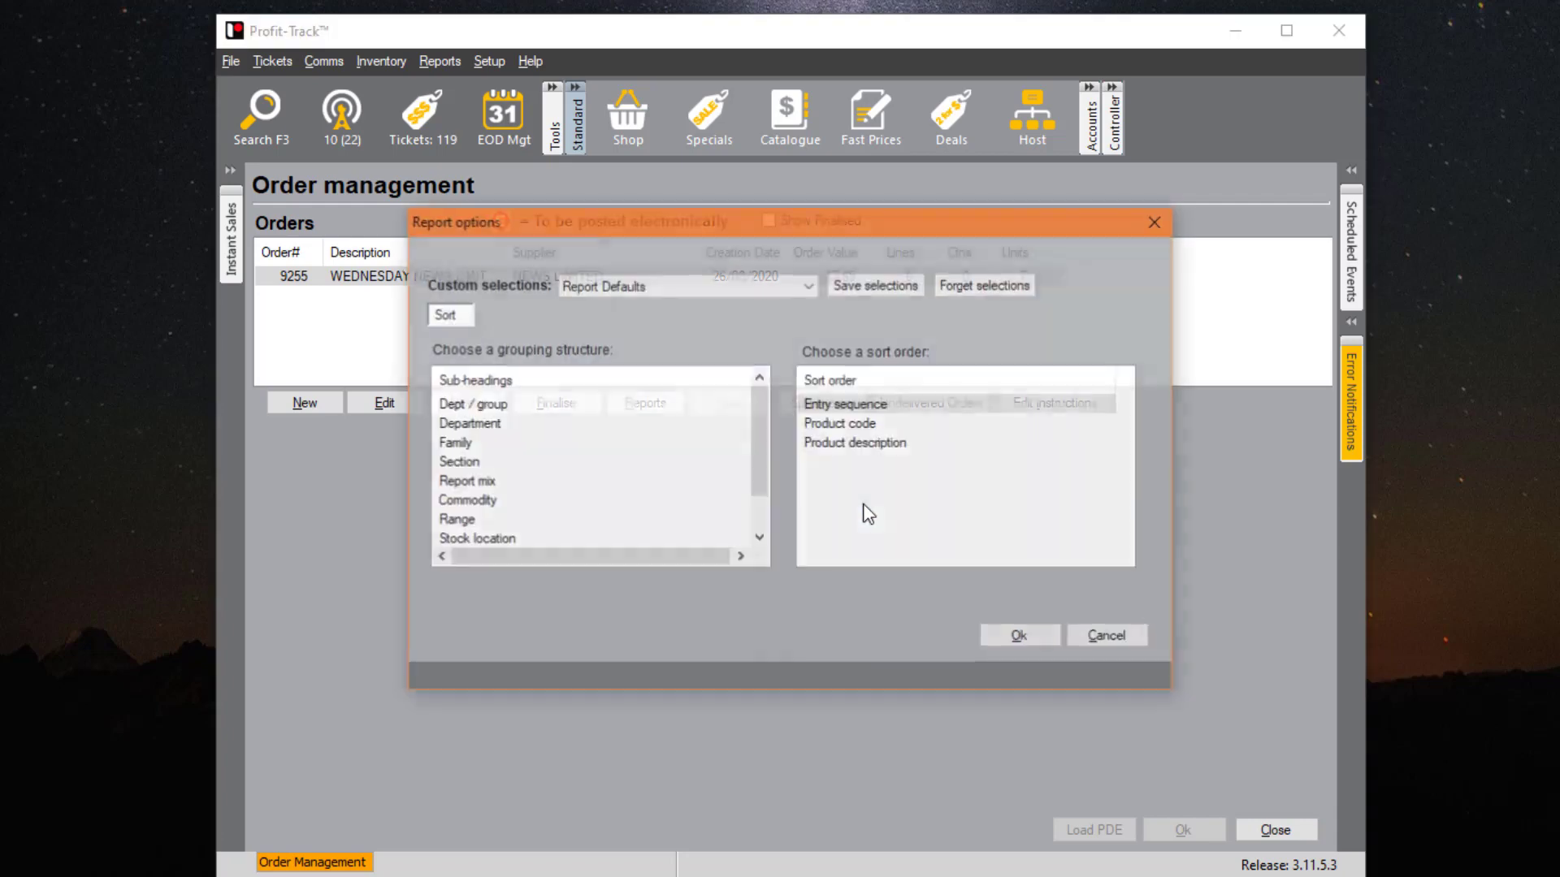
click(1011, 640)
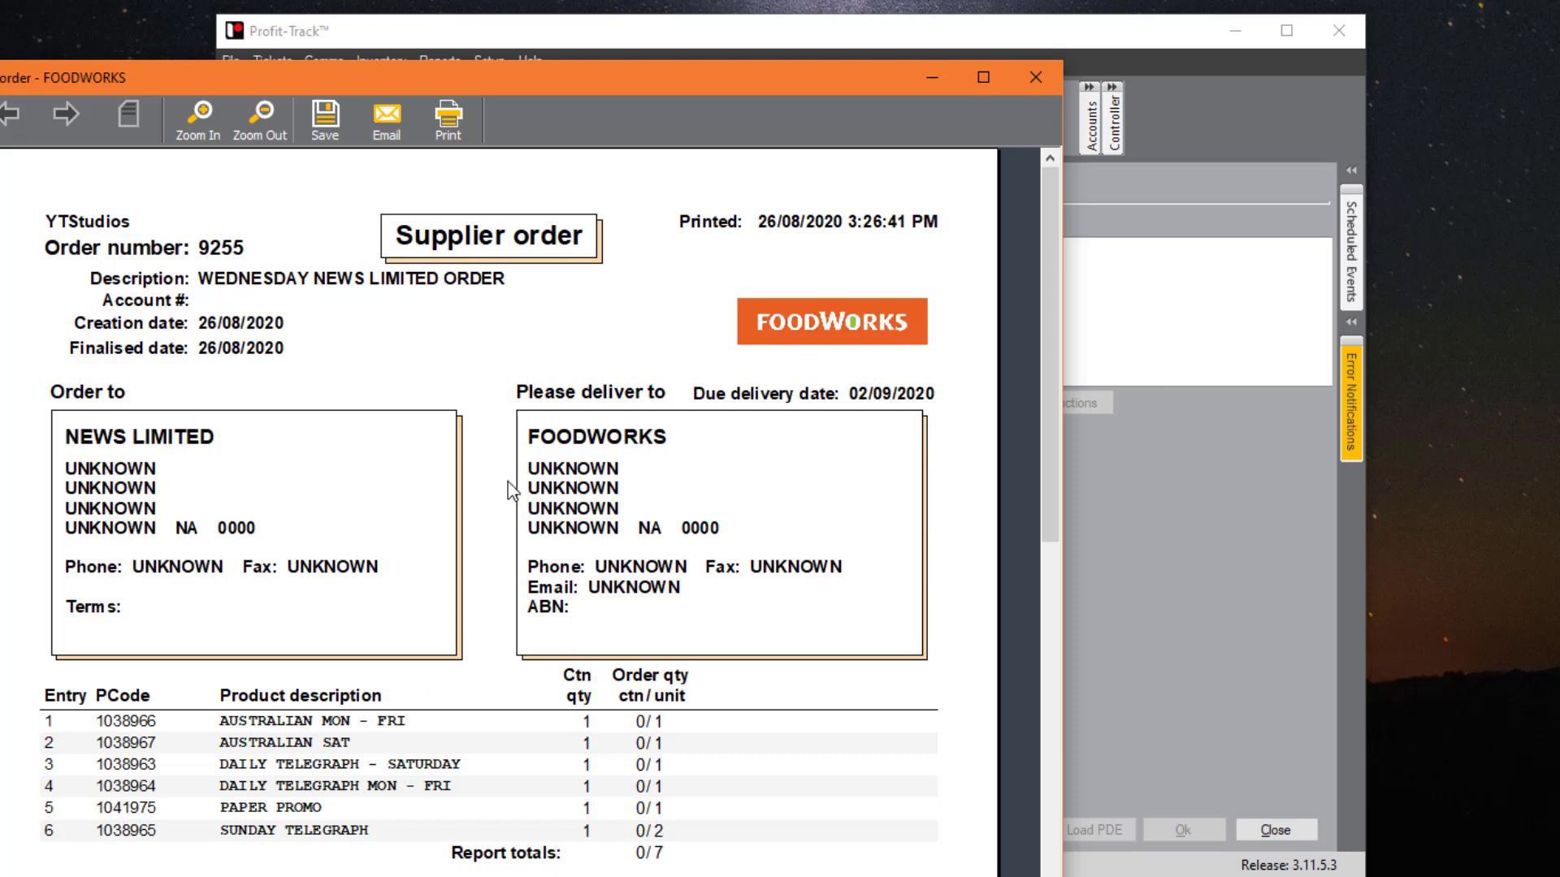
- Review the report, close Order management and log out of the back office
scroll(518, 618, down, 1)
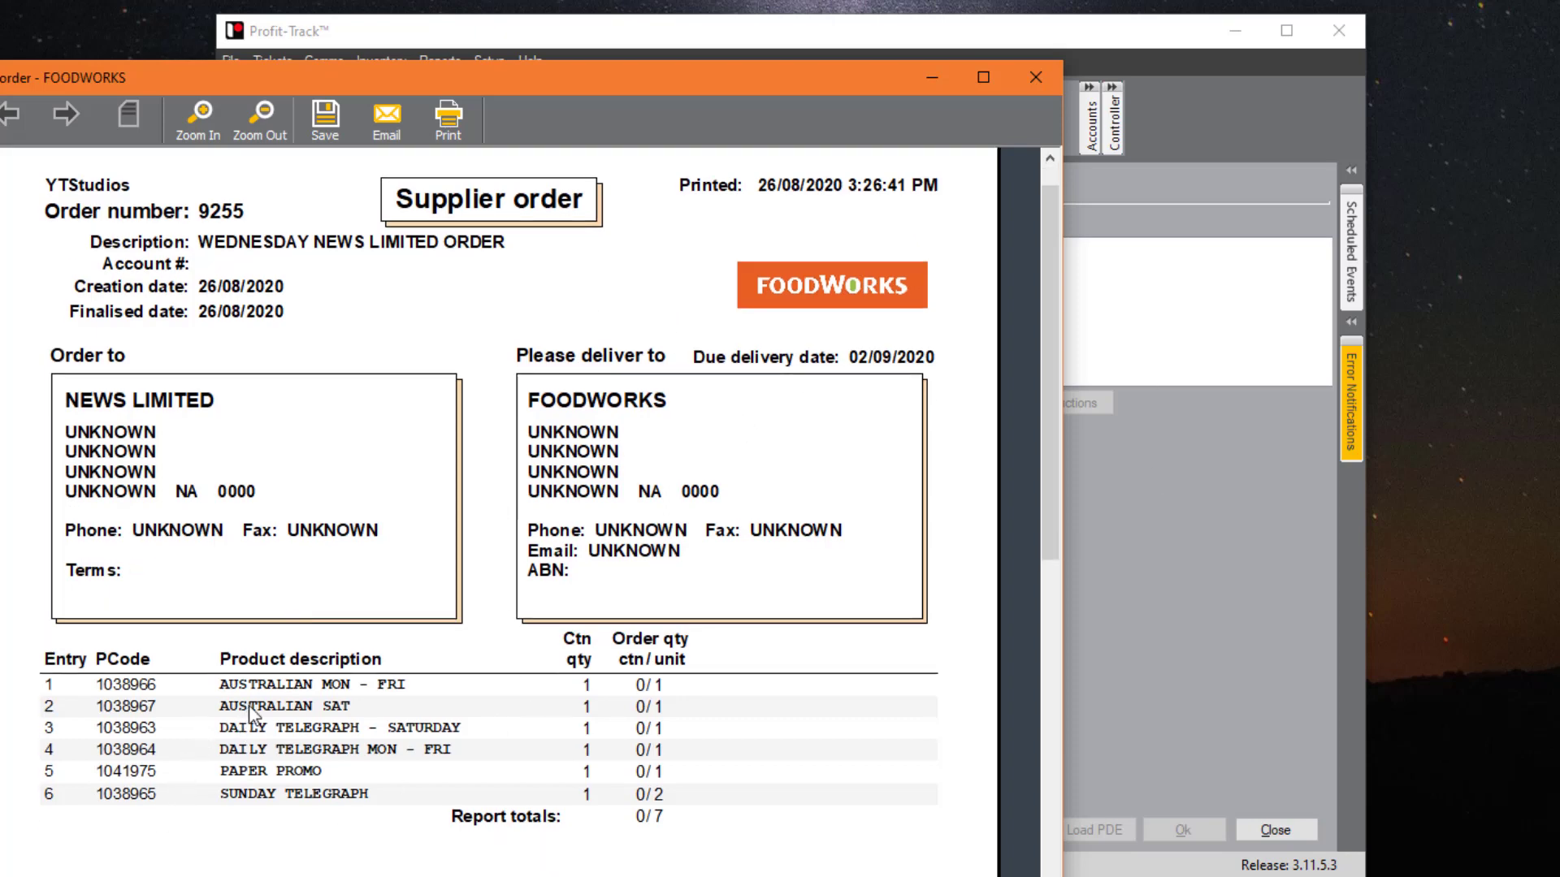
click(1046, 79)
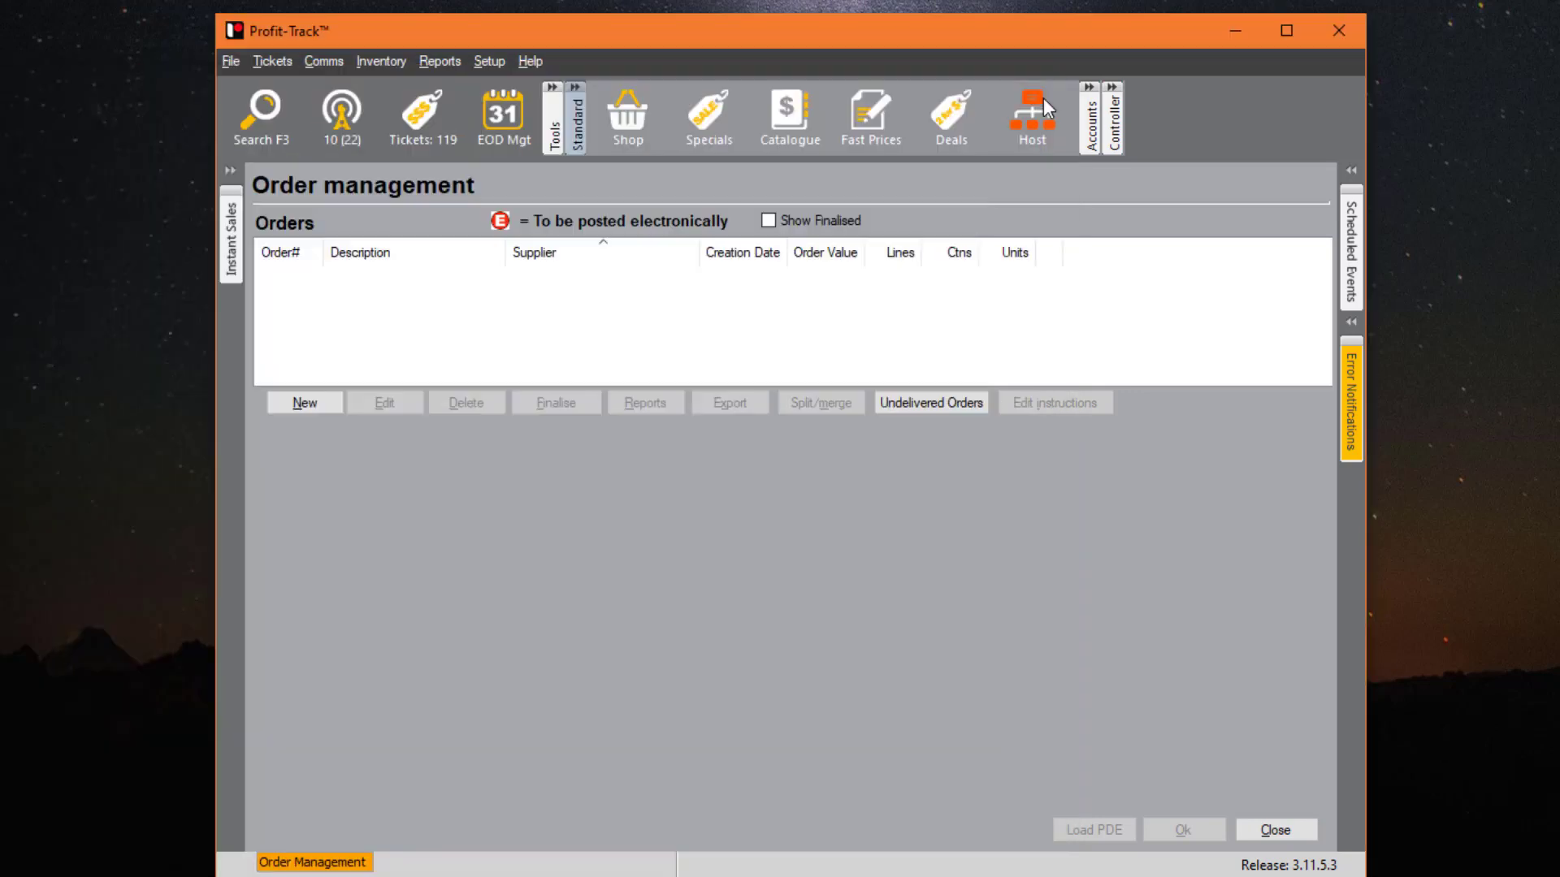
click(1272, 832)
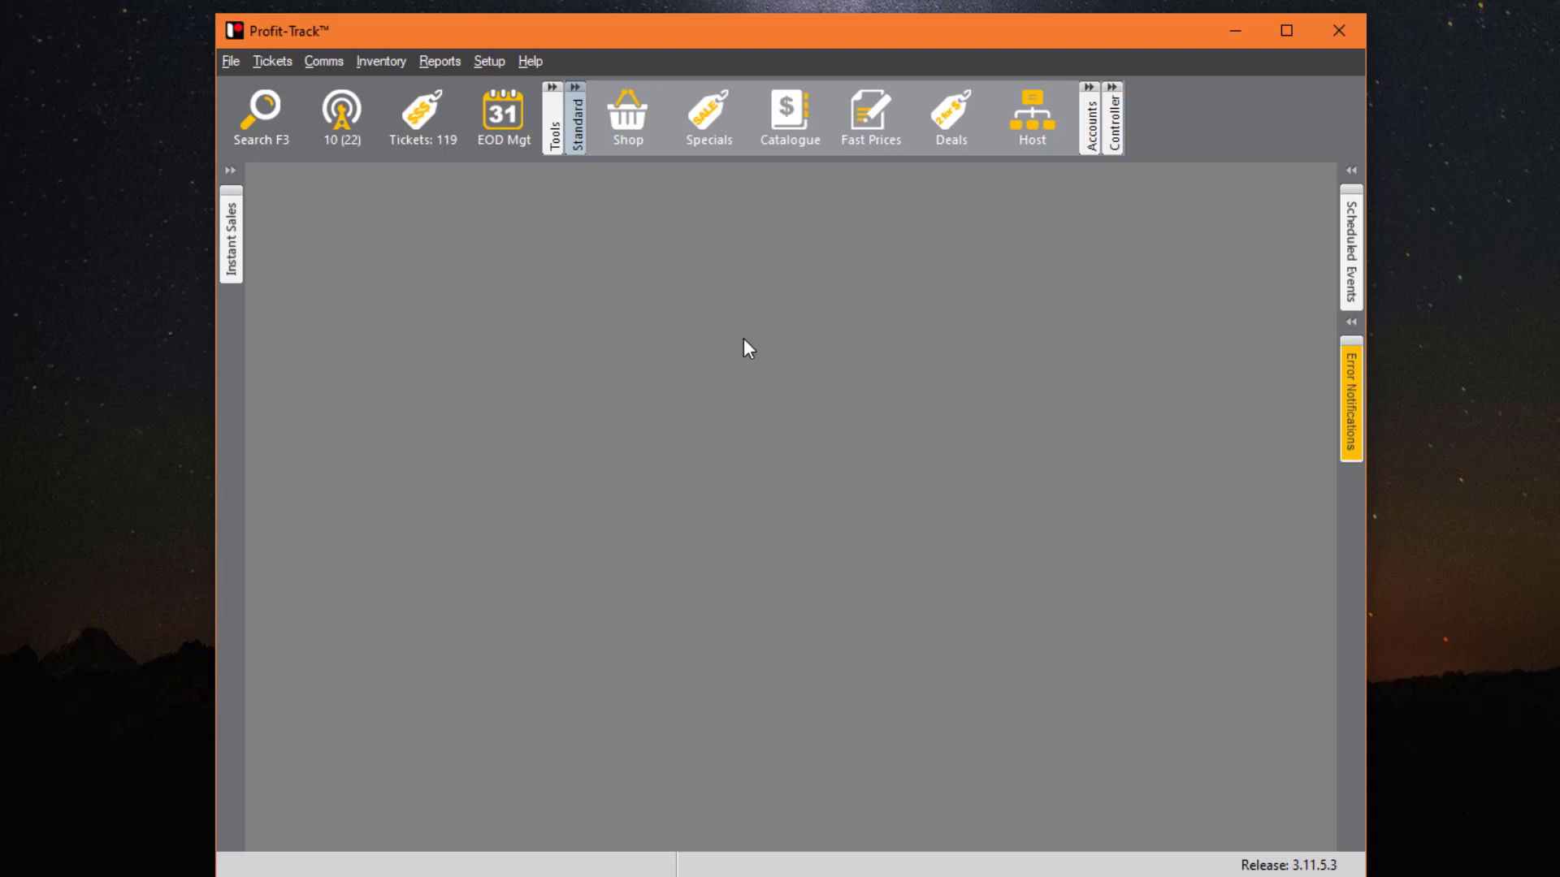
click(230, 61)
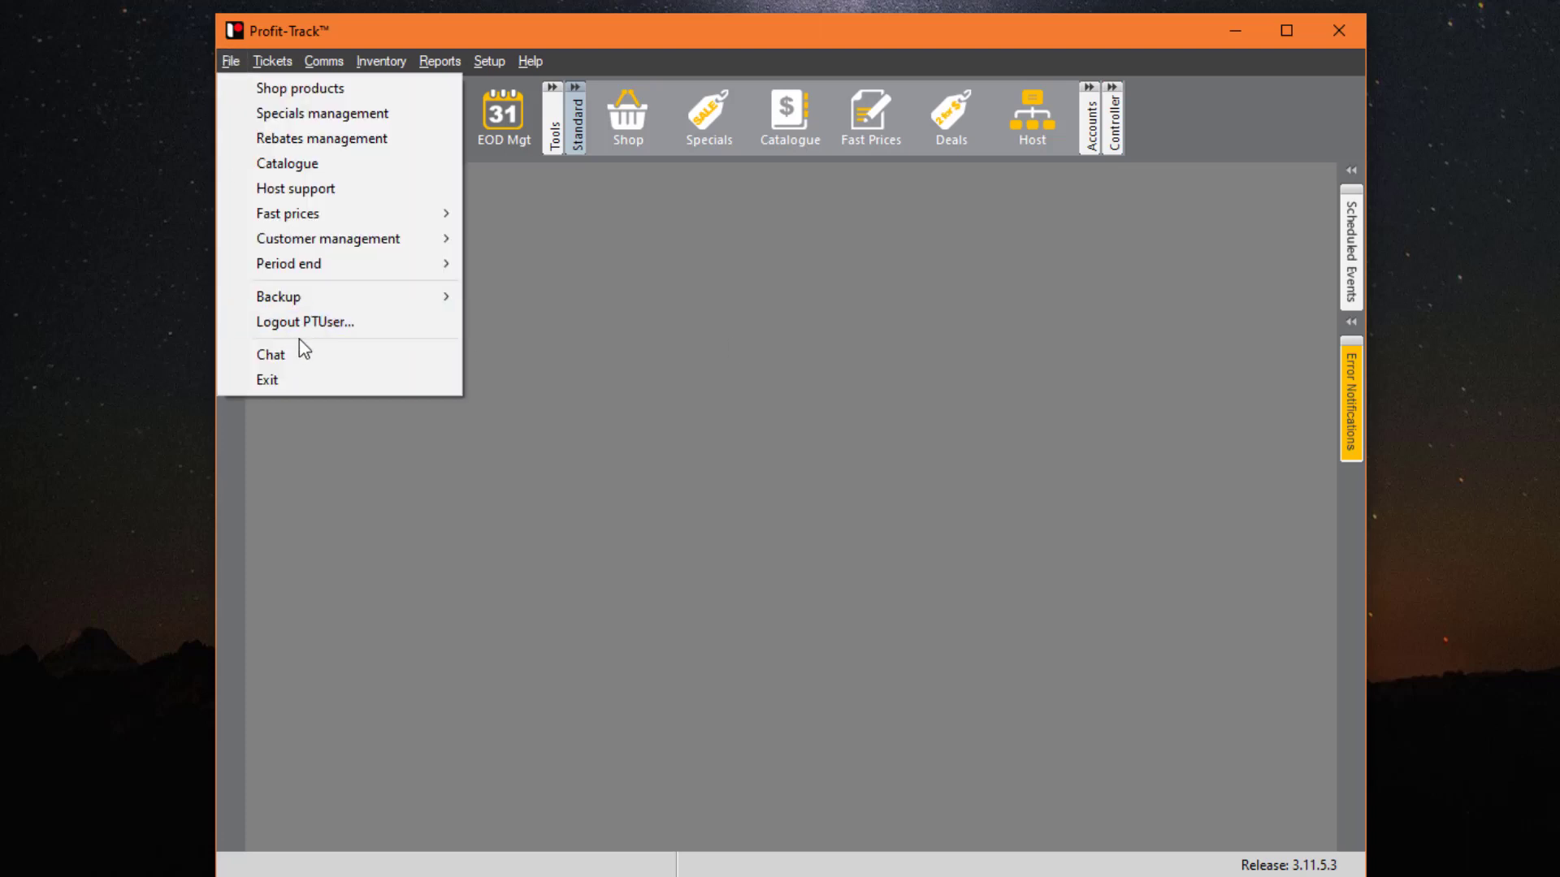
click(316, 321)
- Log back in to the Profit-Track back office
key(shift+Left)
key(shift+Left)
key(shift+Left)
key(shift+Home)
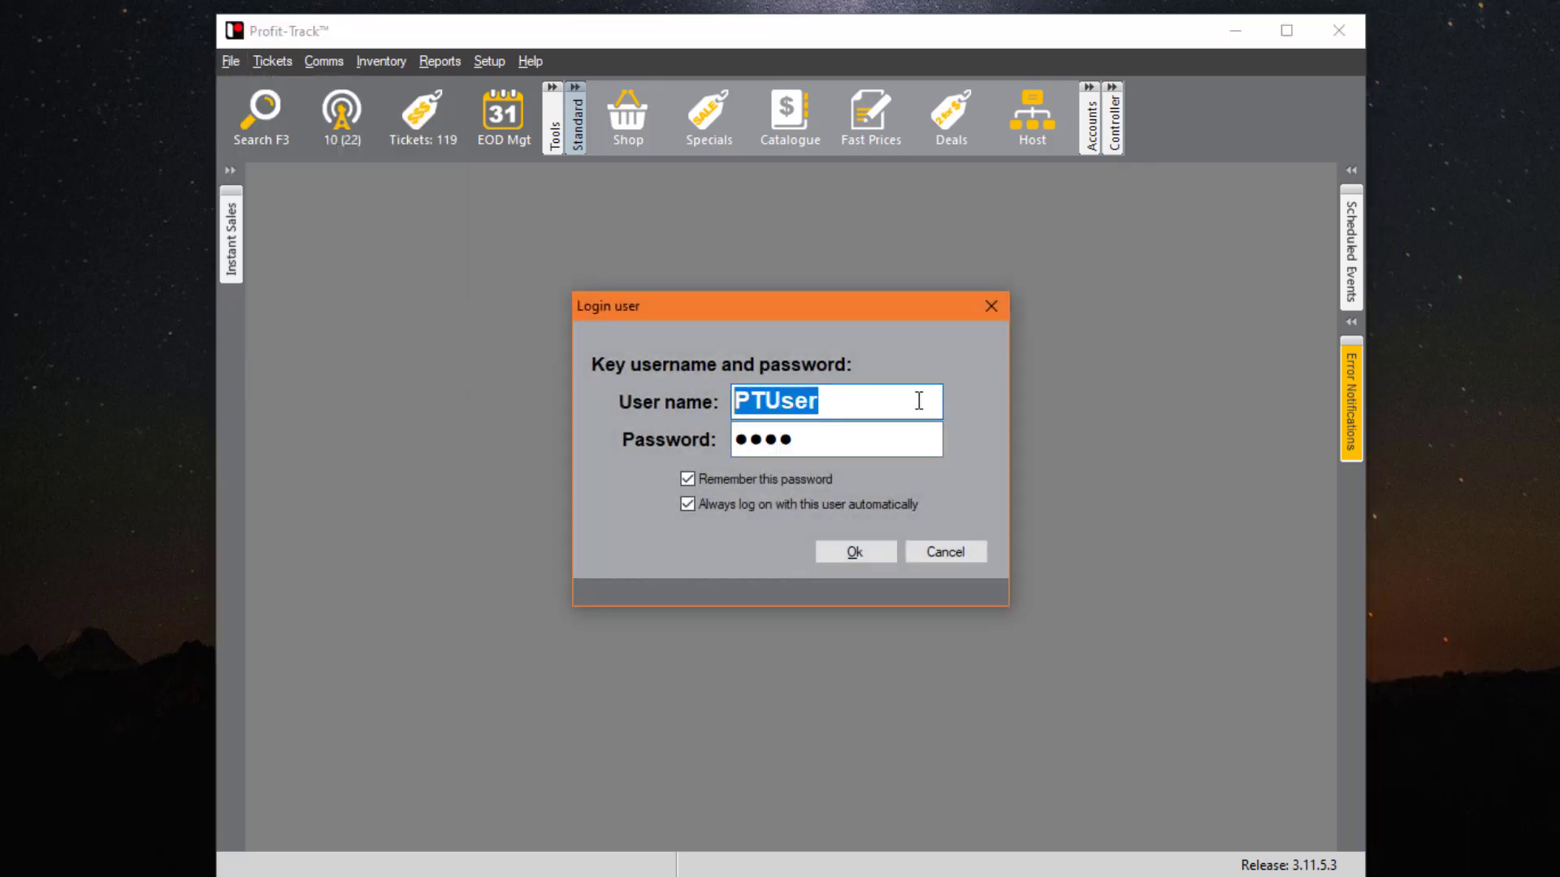
click(860, 400)
click(946, 551)
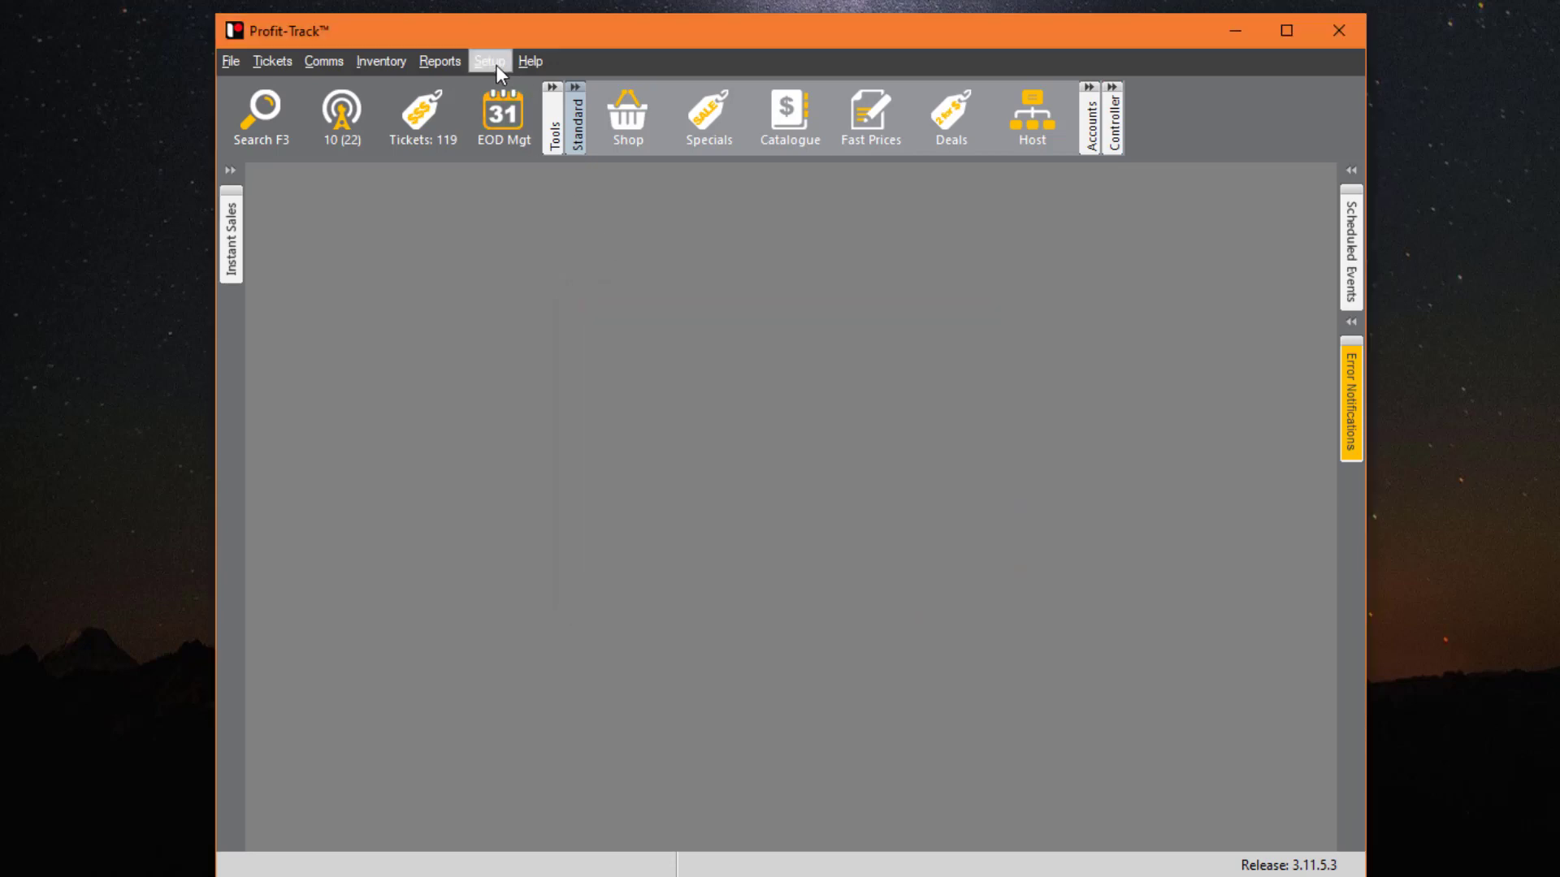
- Open Setup > Server management > Edit users to list the clerks
click(492, 64)
mouse_move(551, 192)
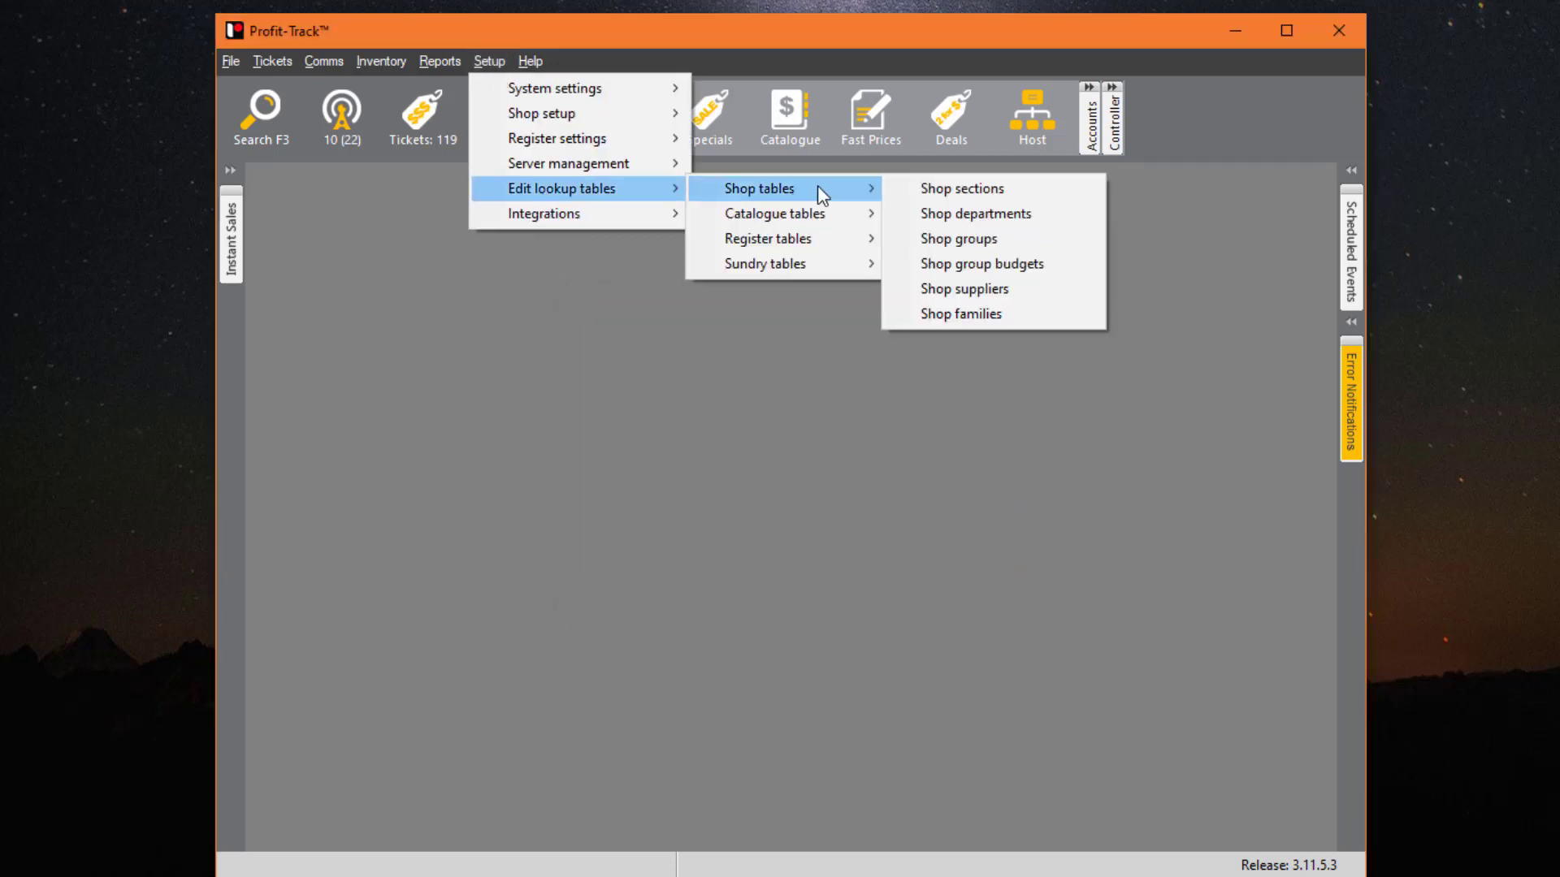
mouse_move(824, 238)
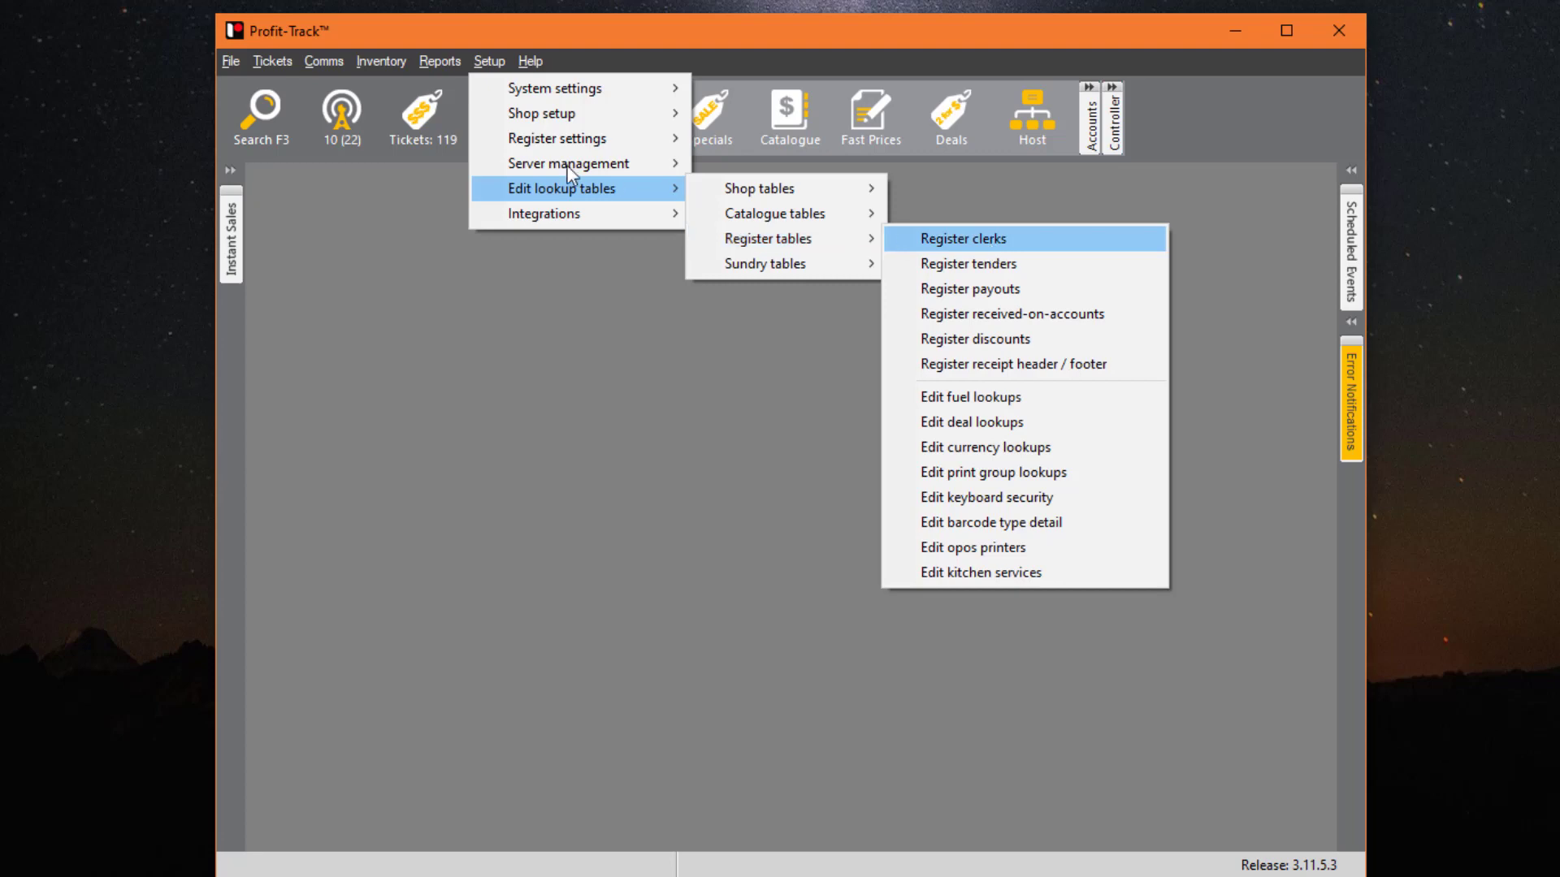
mouse_move(588, 162)
click(788, 164)
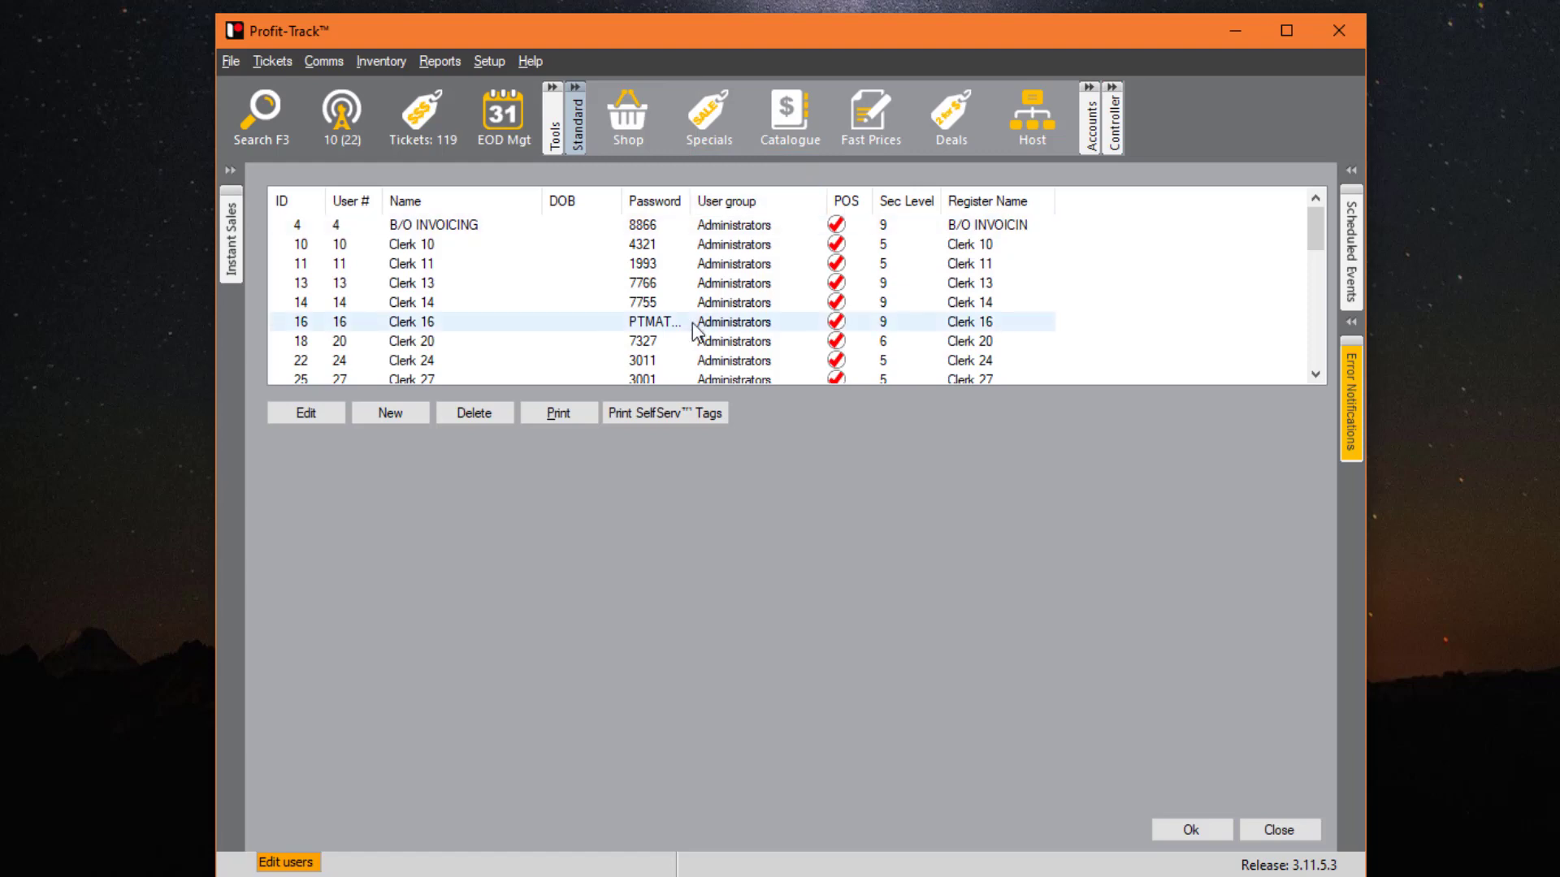
click(461, 247)
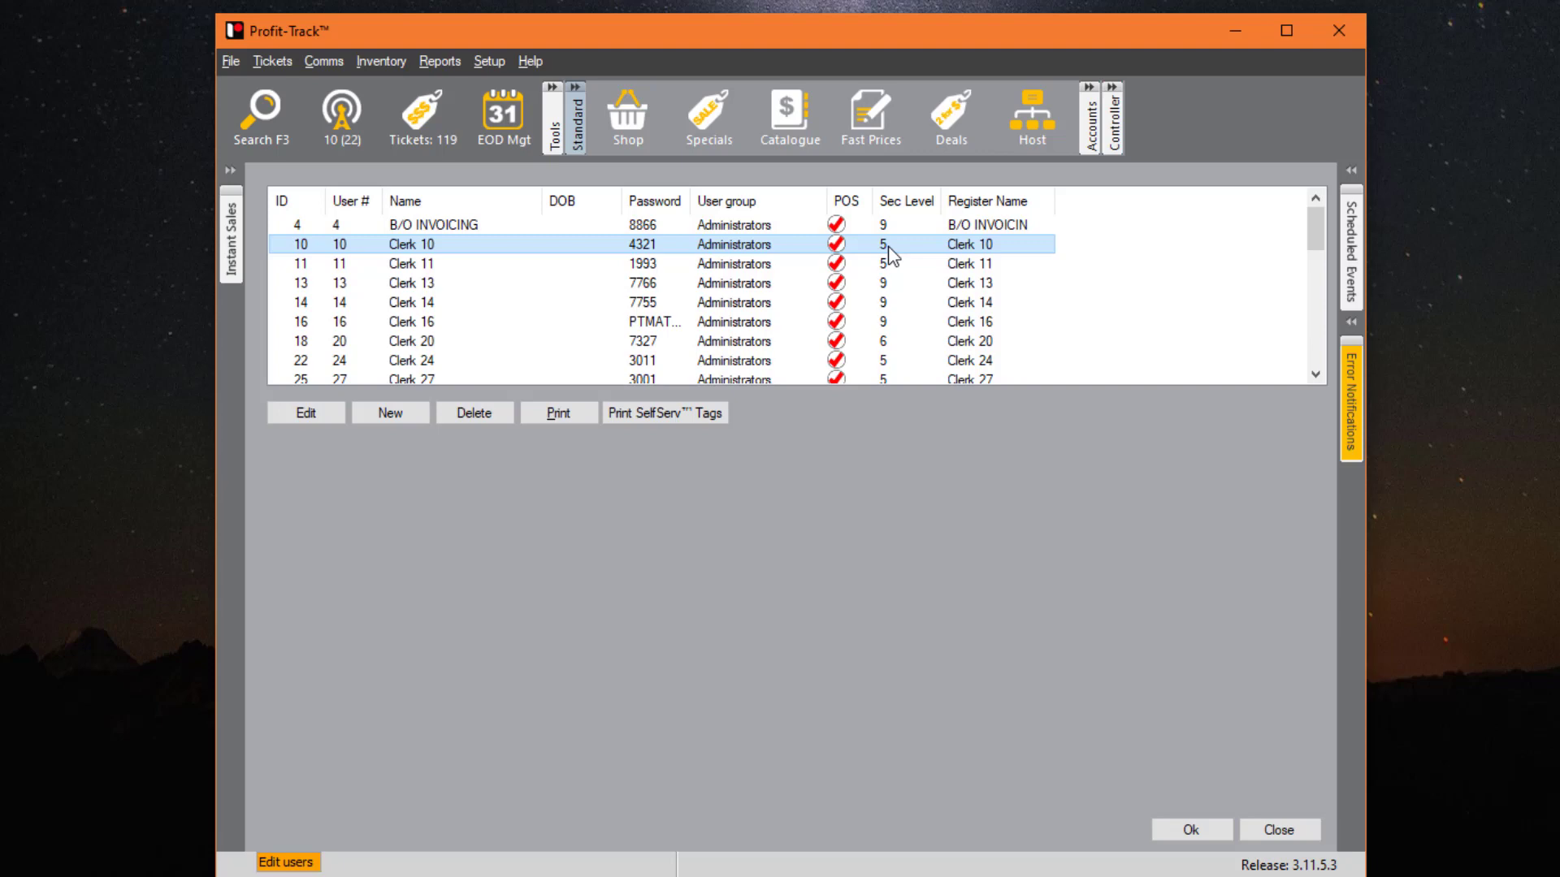
key(Up)
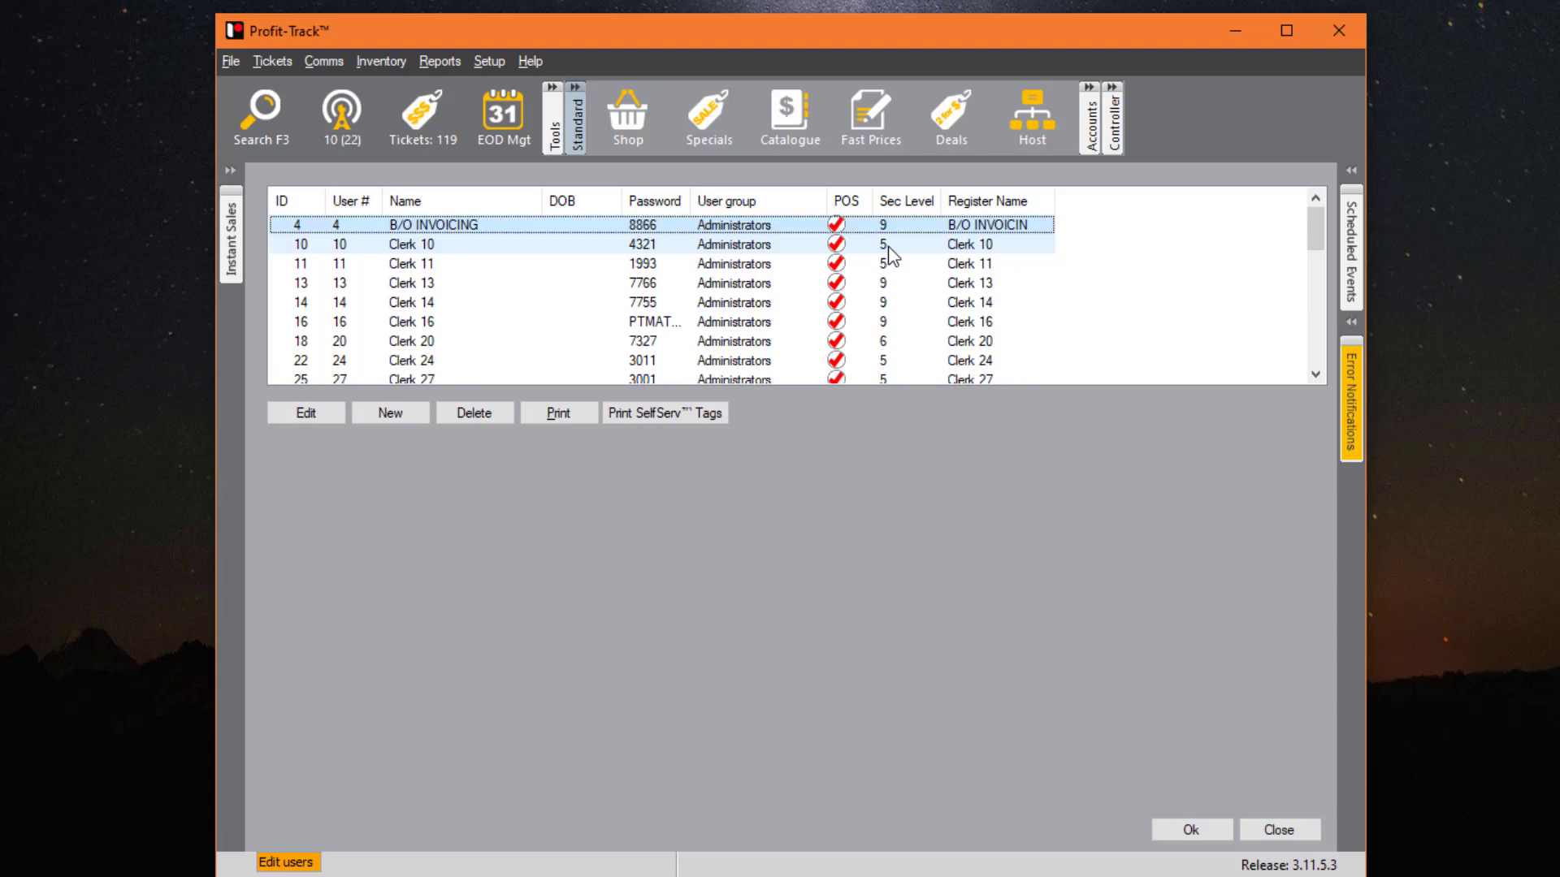
click(890, 249)
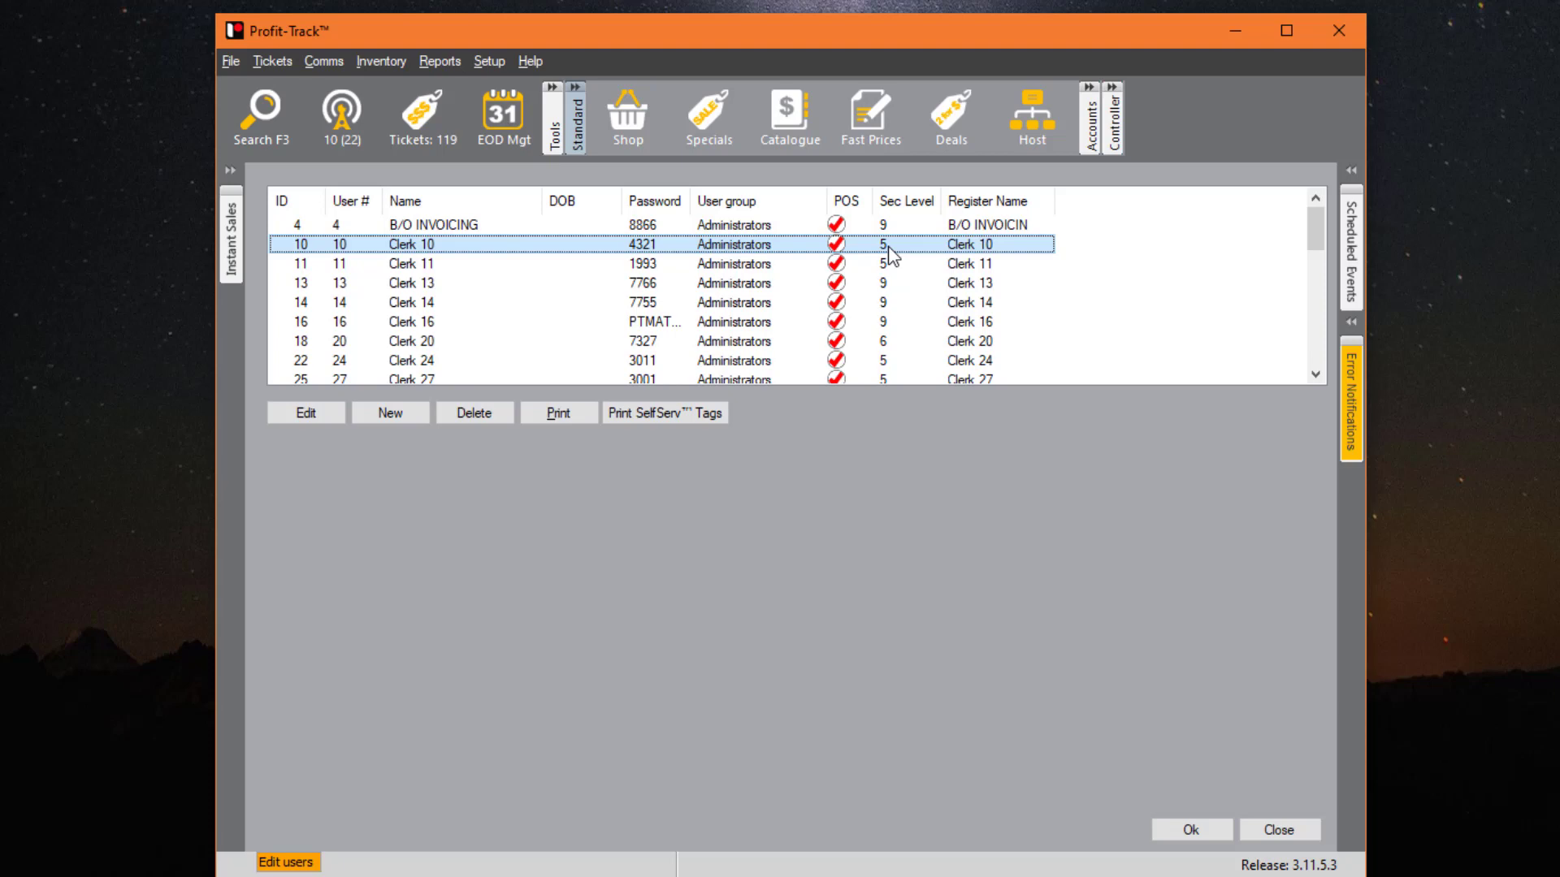
scroll(789, 333, down, 8)
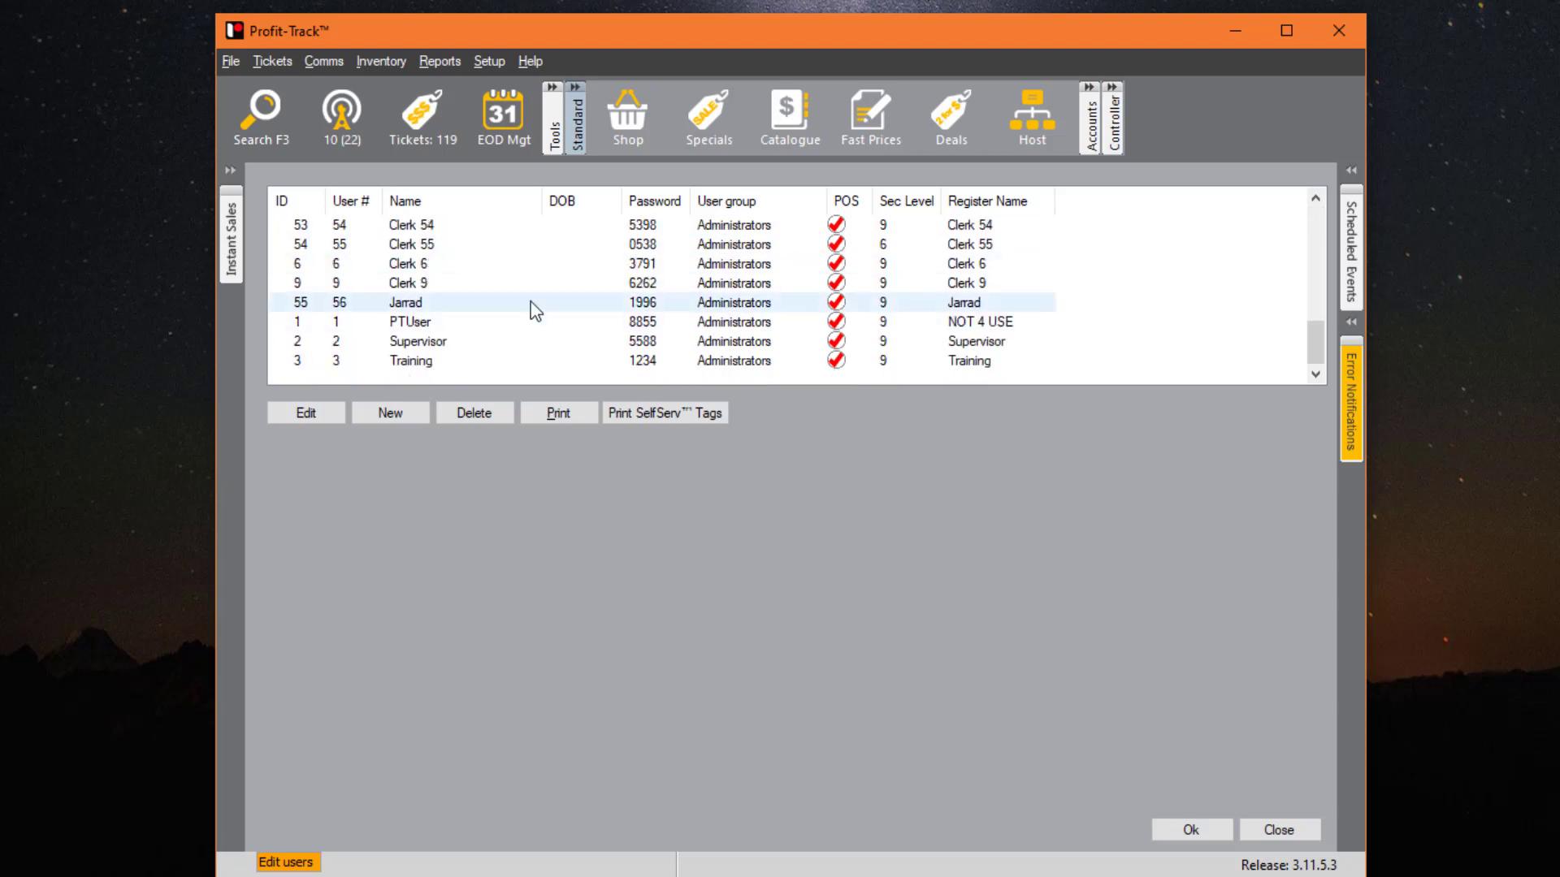
click(471, 306)
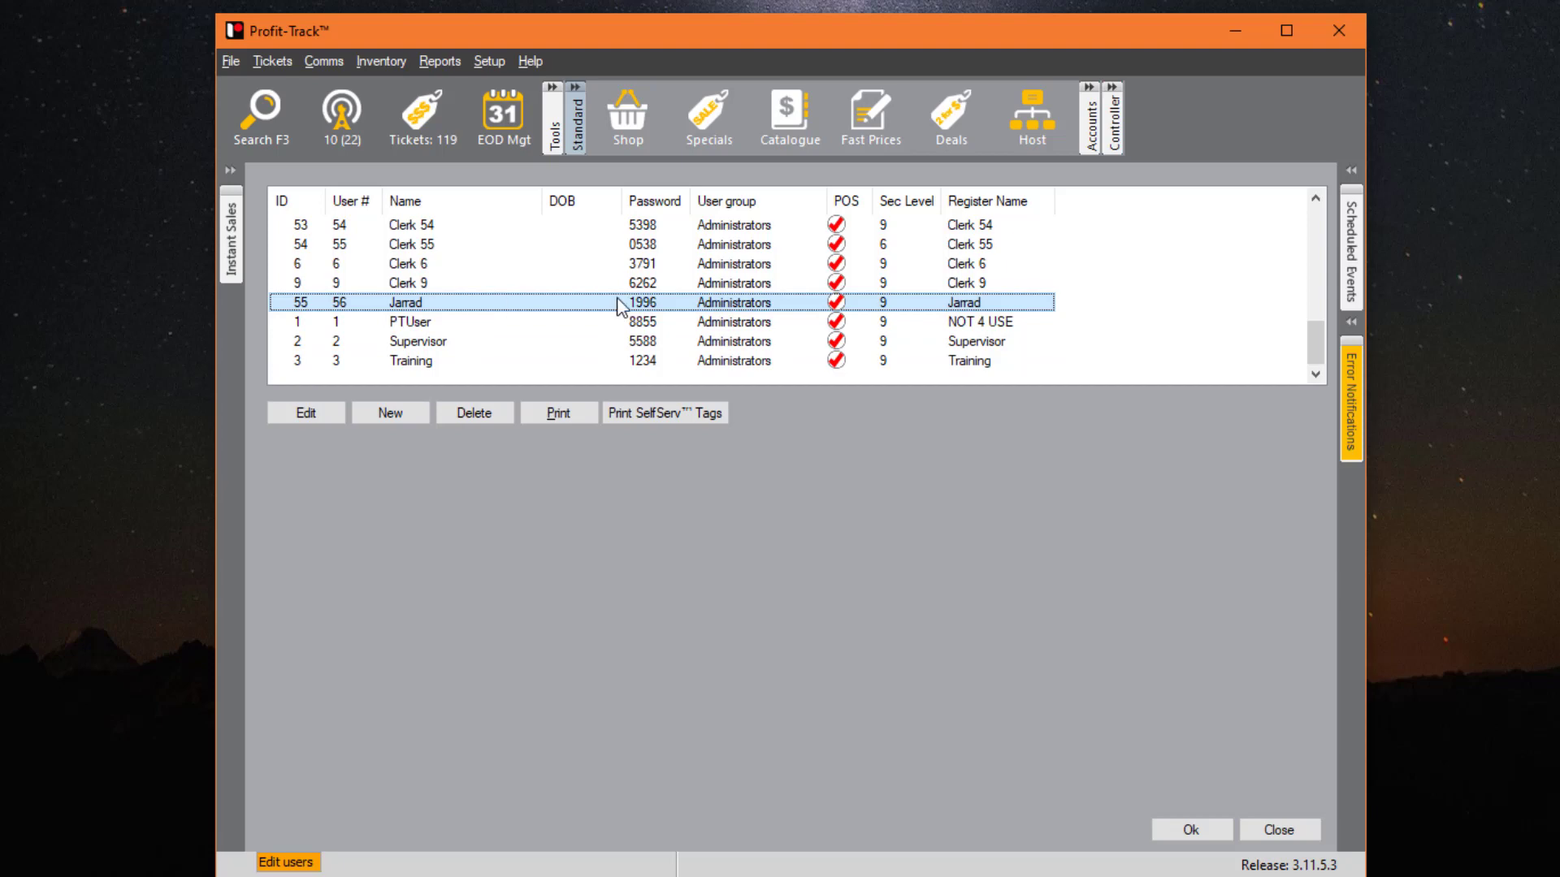
- Open the test clerk's record and review its User, Pos and Stores tabs, keeping Administrators
double_click(813, 312)
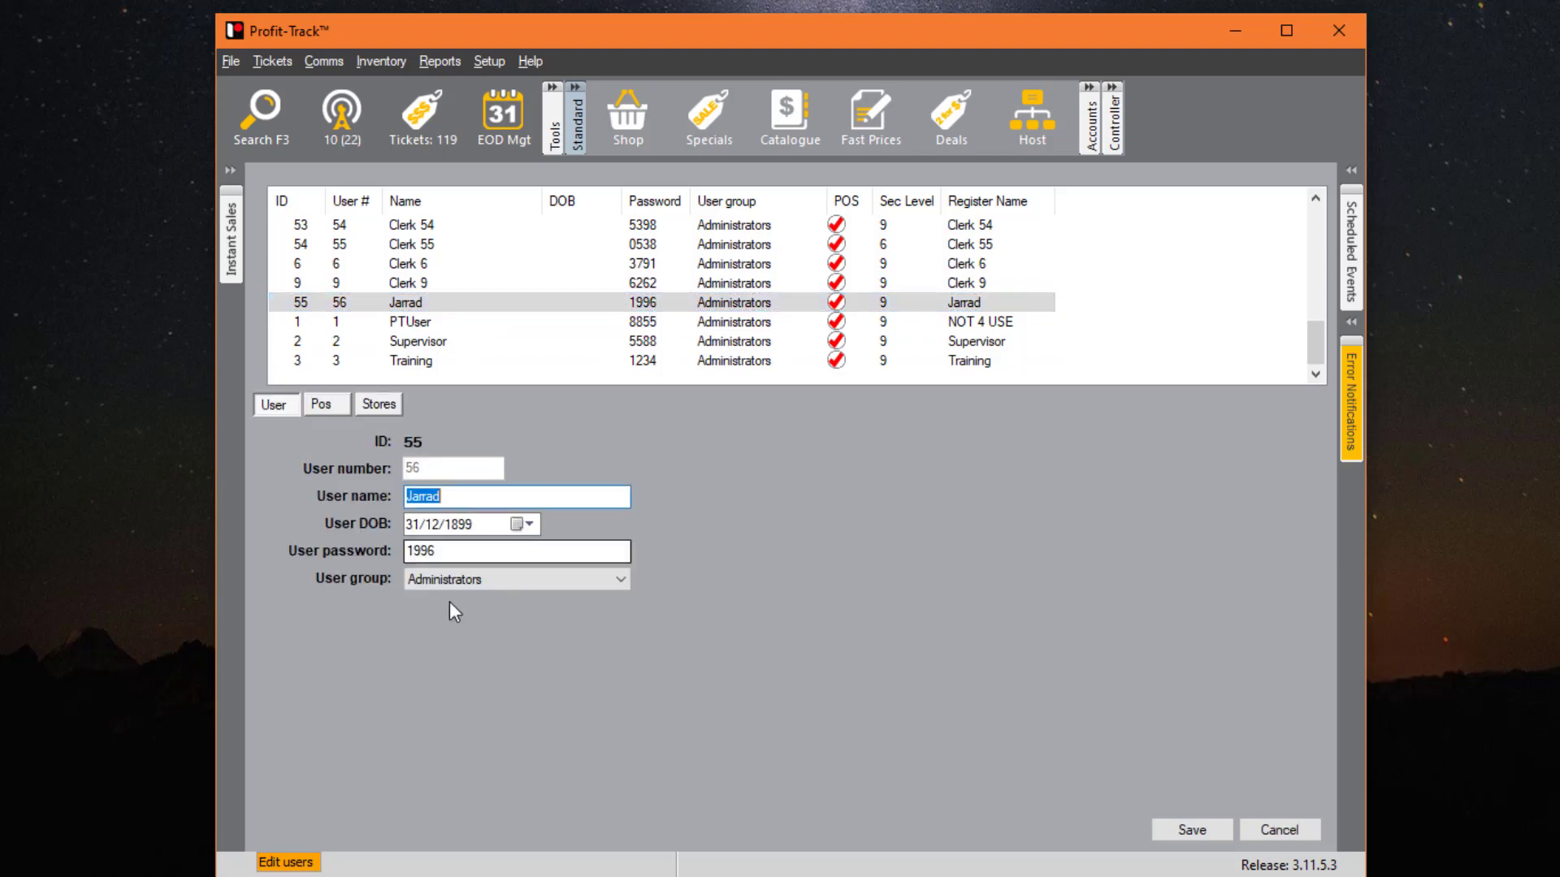
click(325, 404)
click(277, 404)
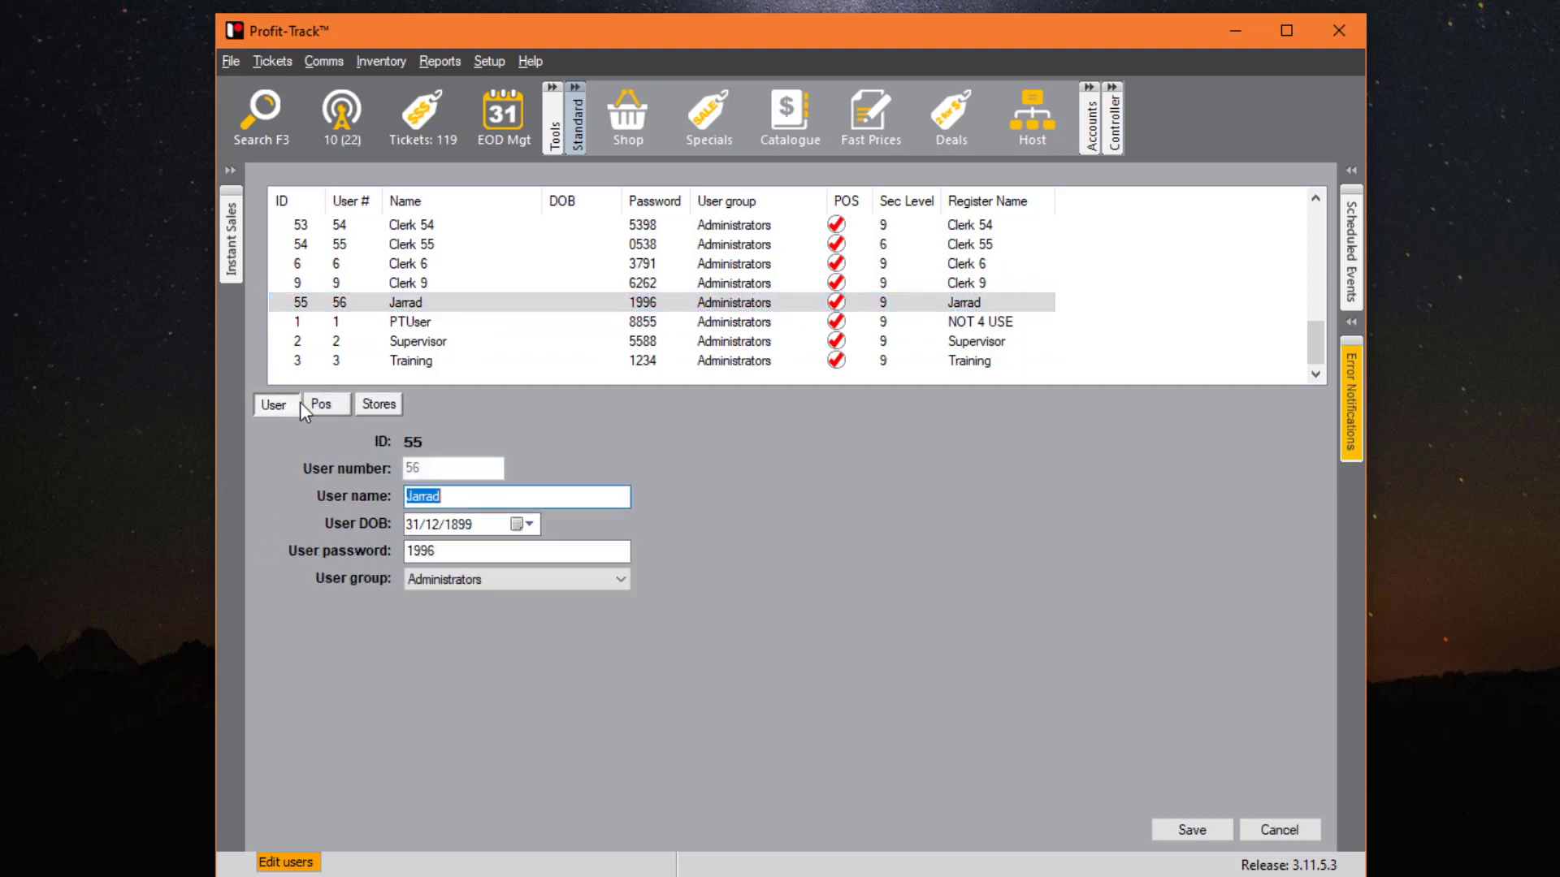
click(469, 576)
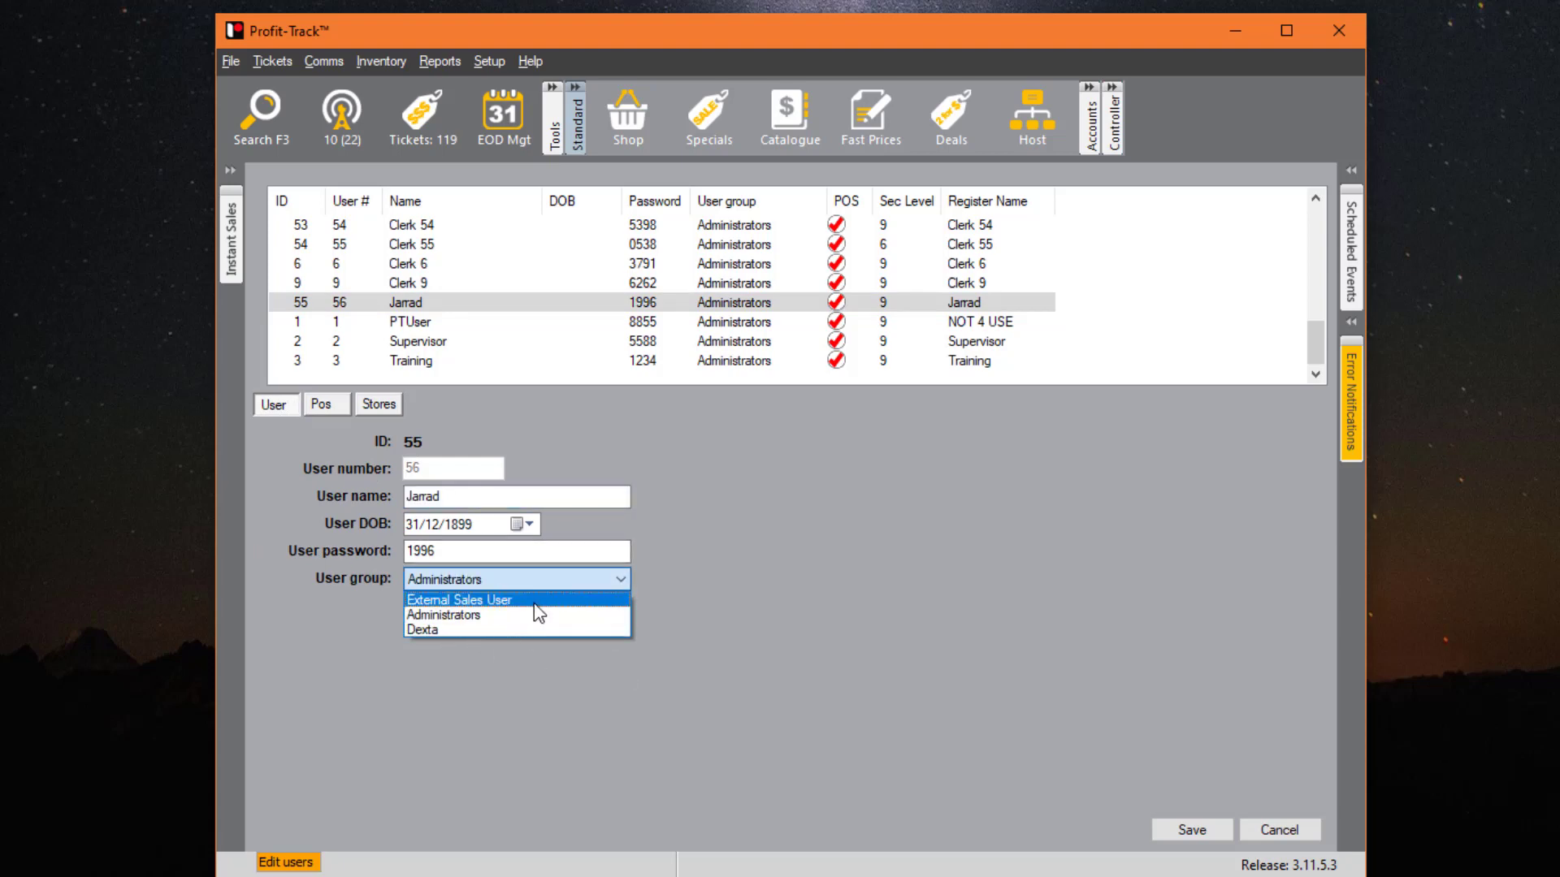
click(386, 408)
click(321, 406)
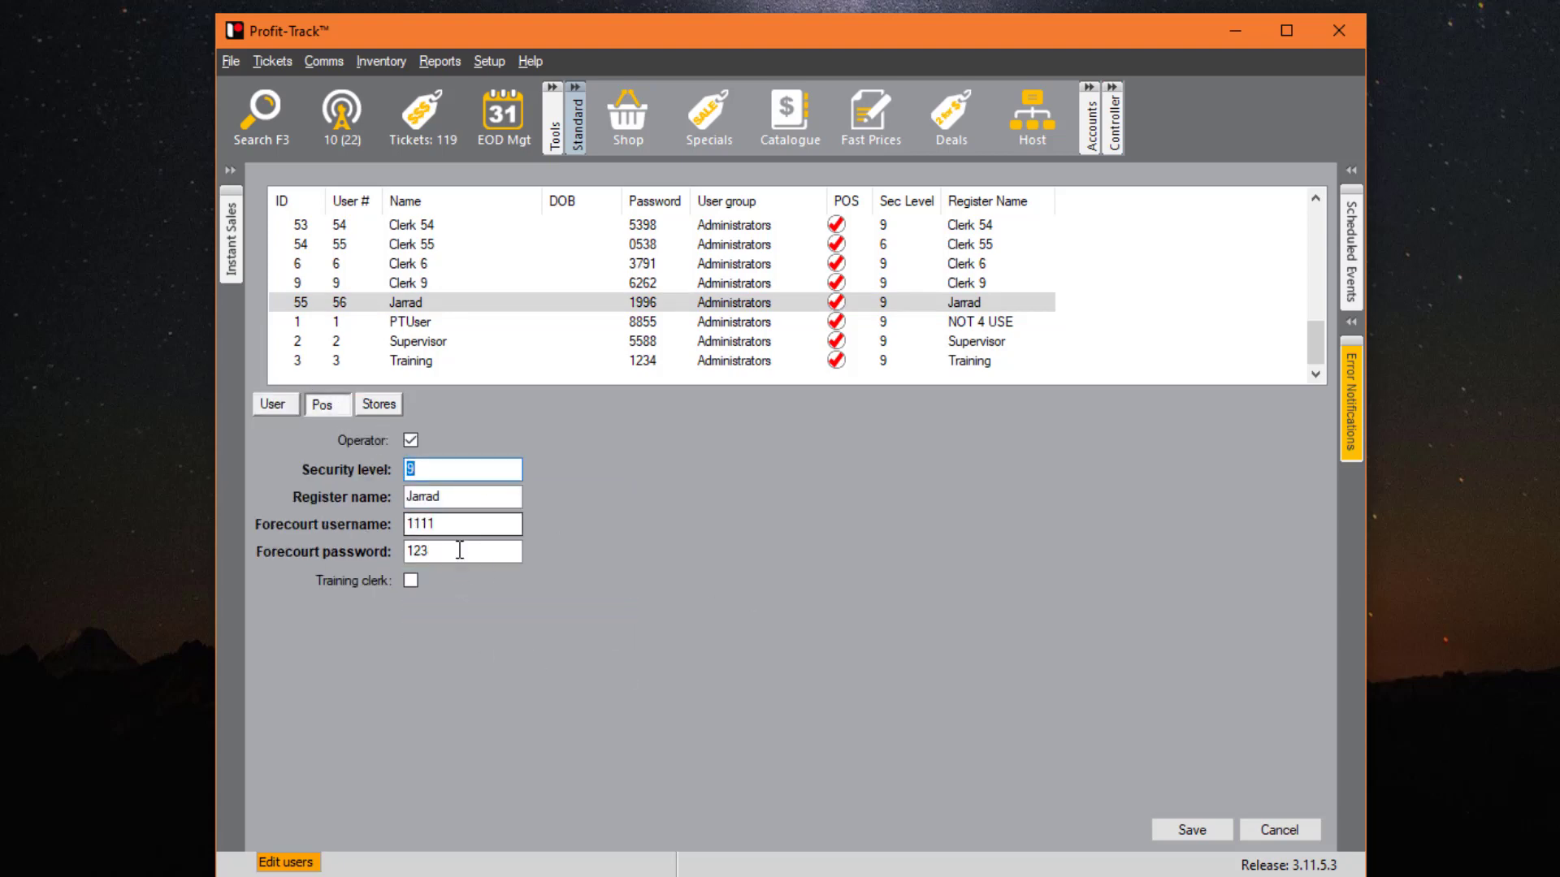
click(467, 526)
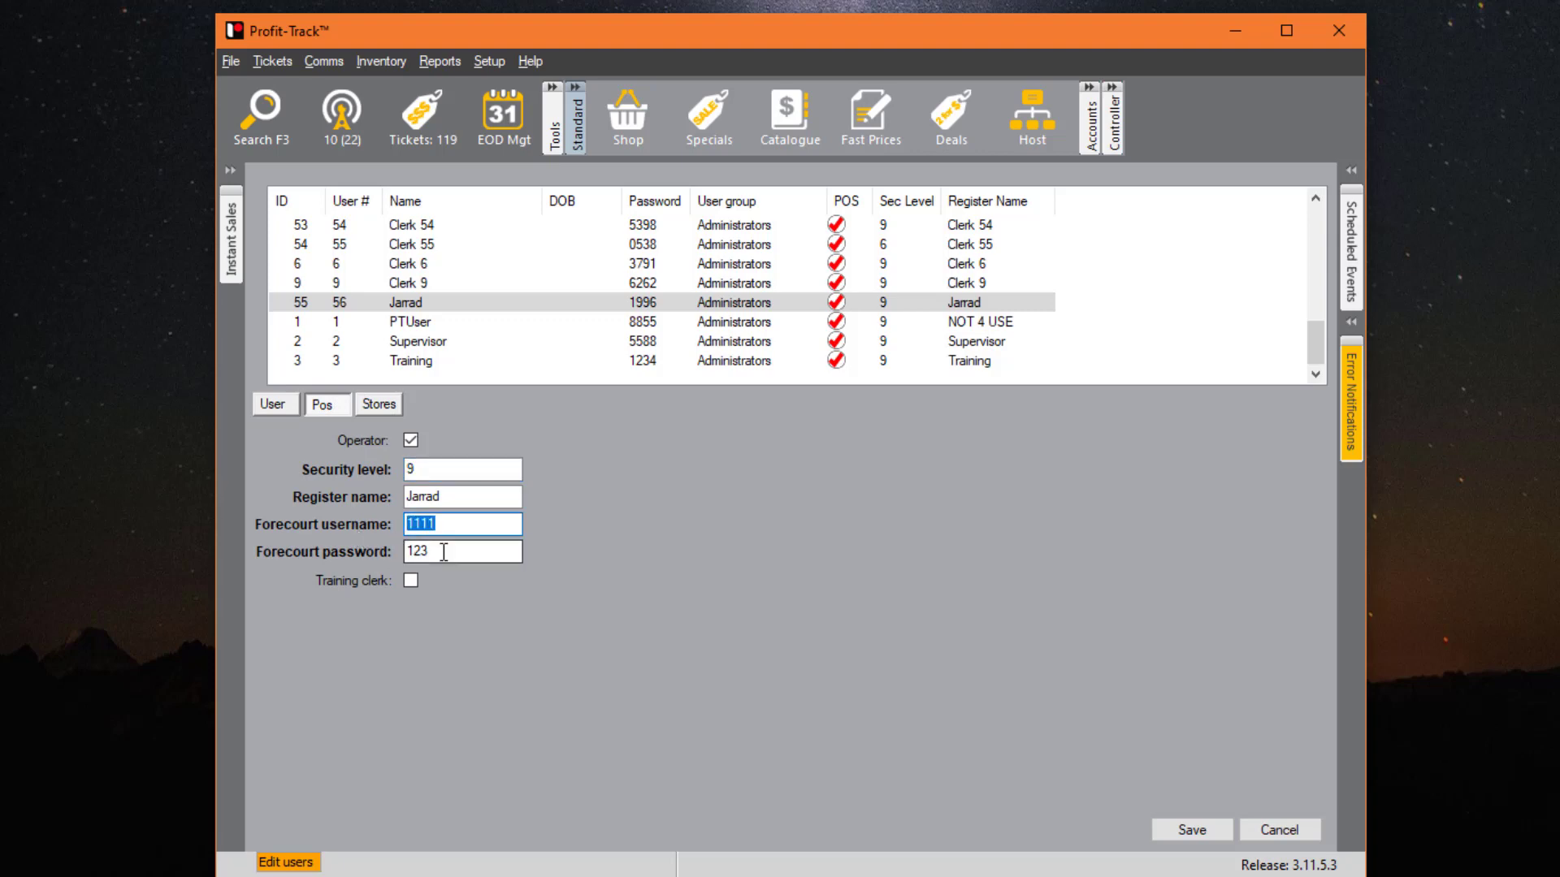
click(516, 551)
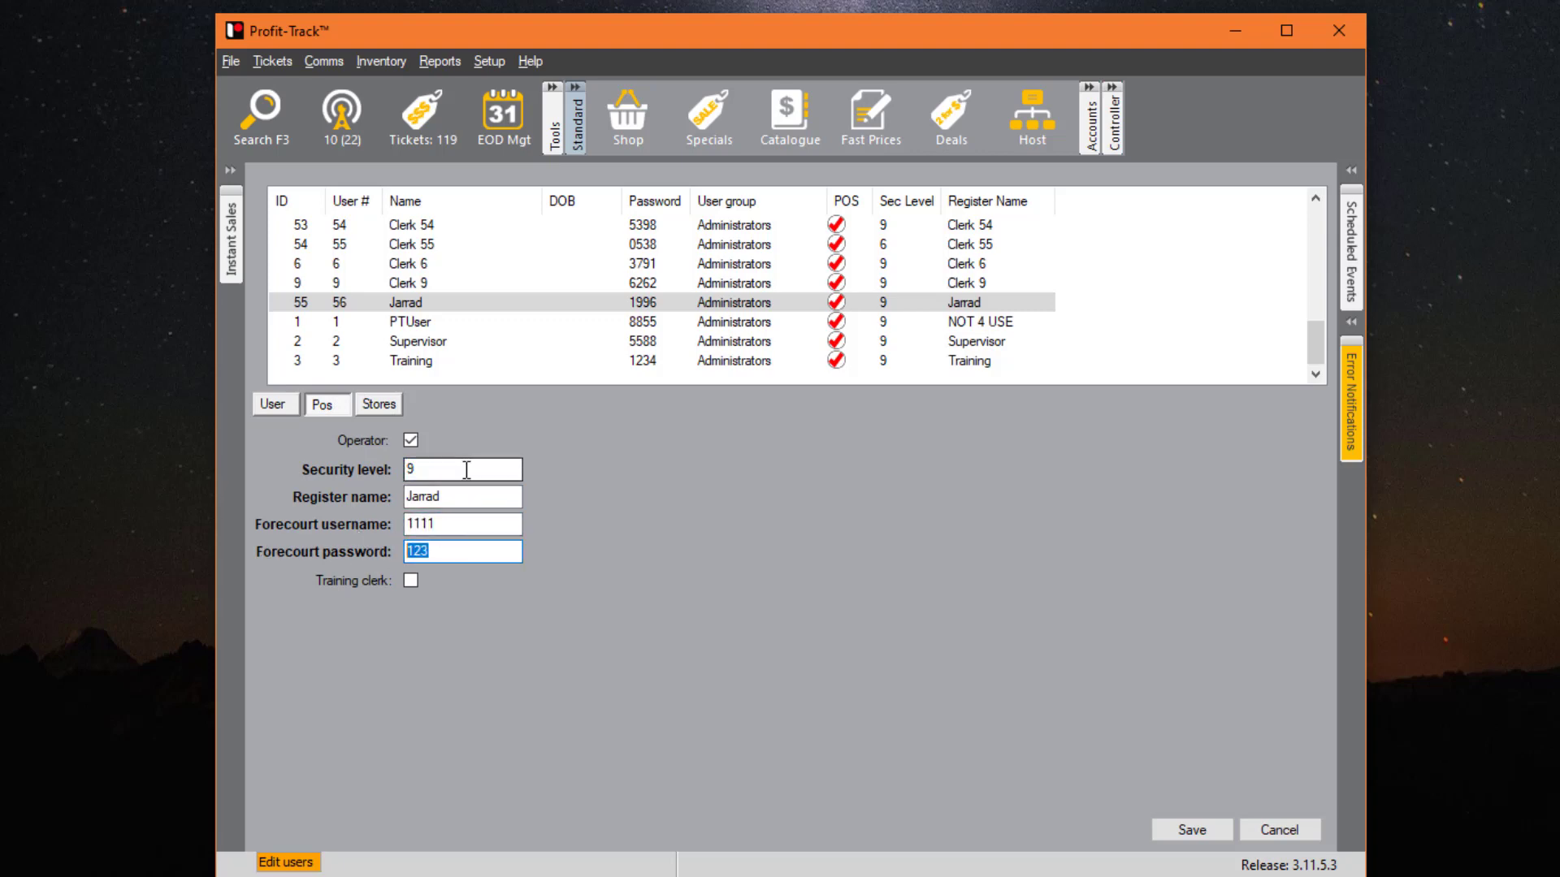
click(418, 470)
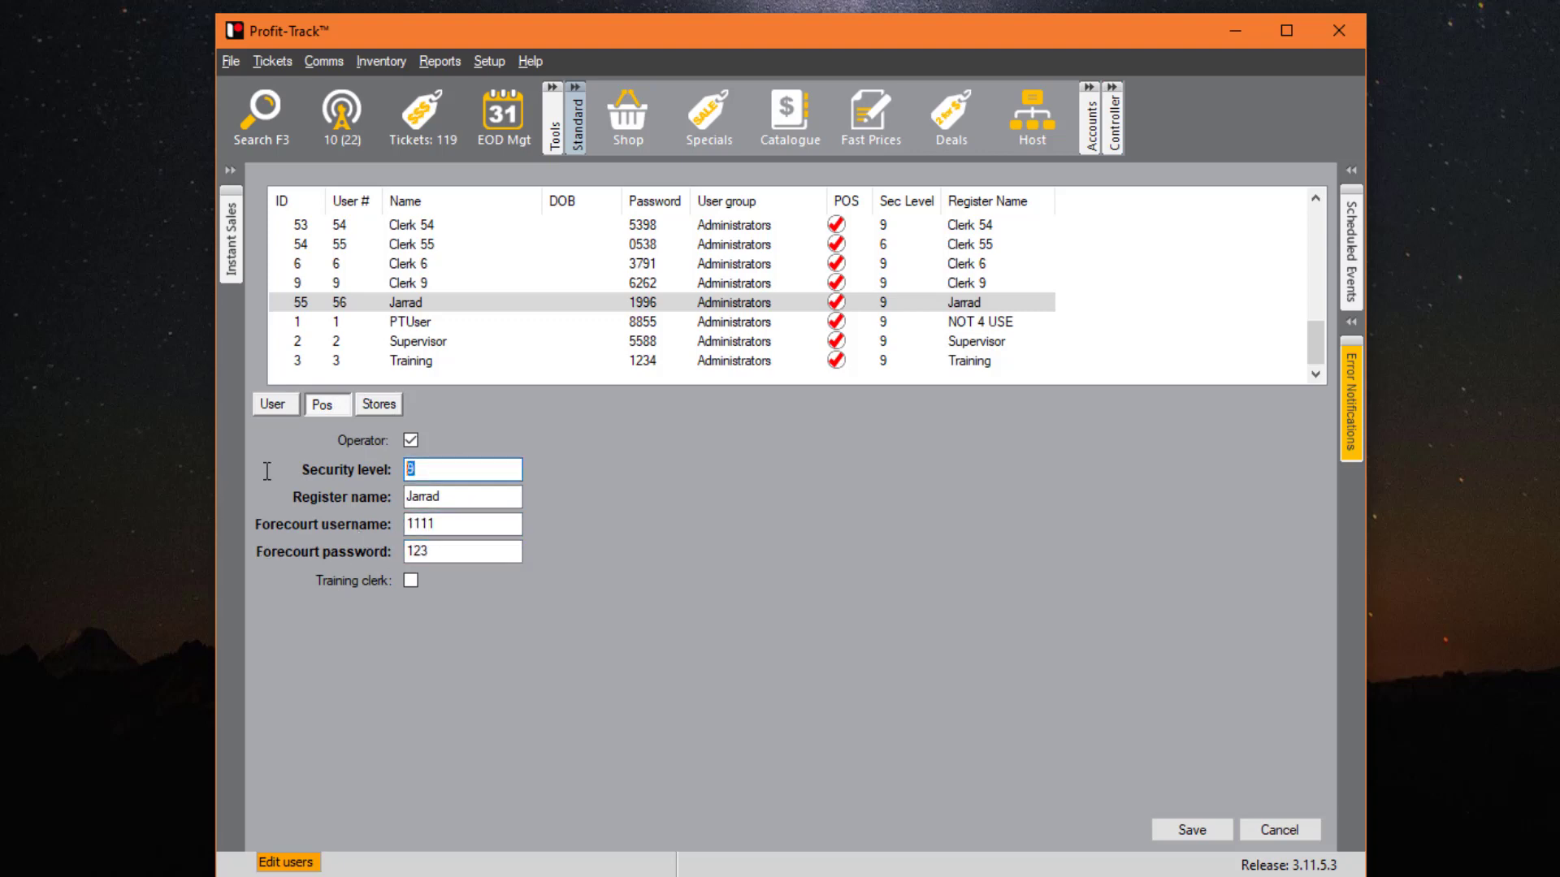
click(393, 406)
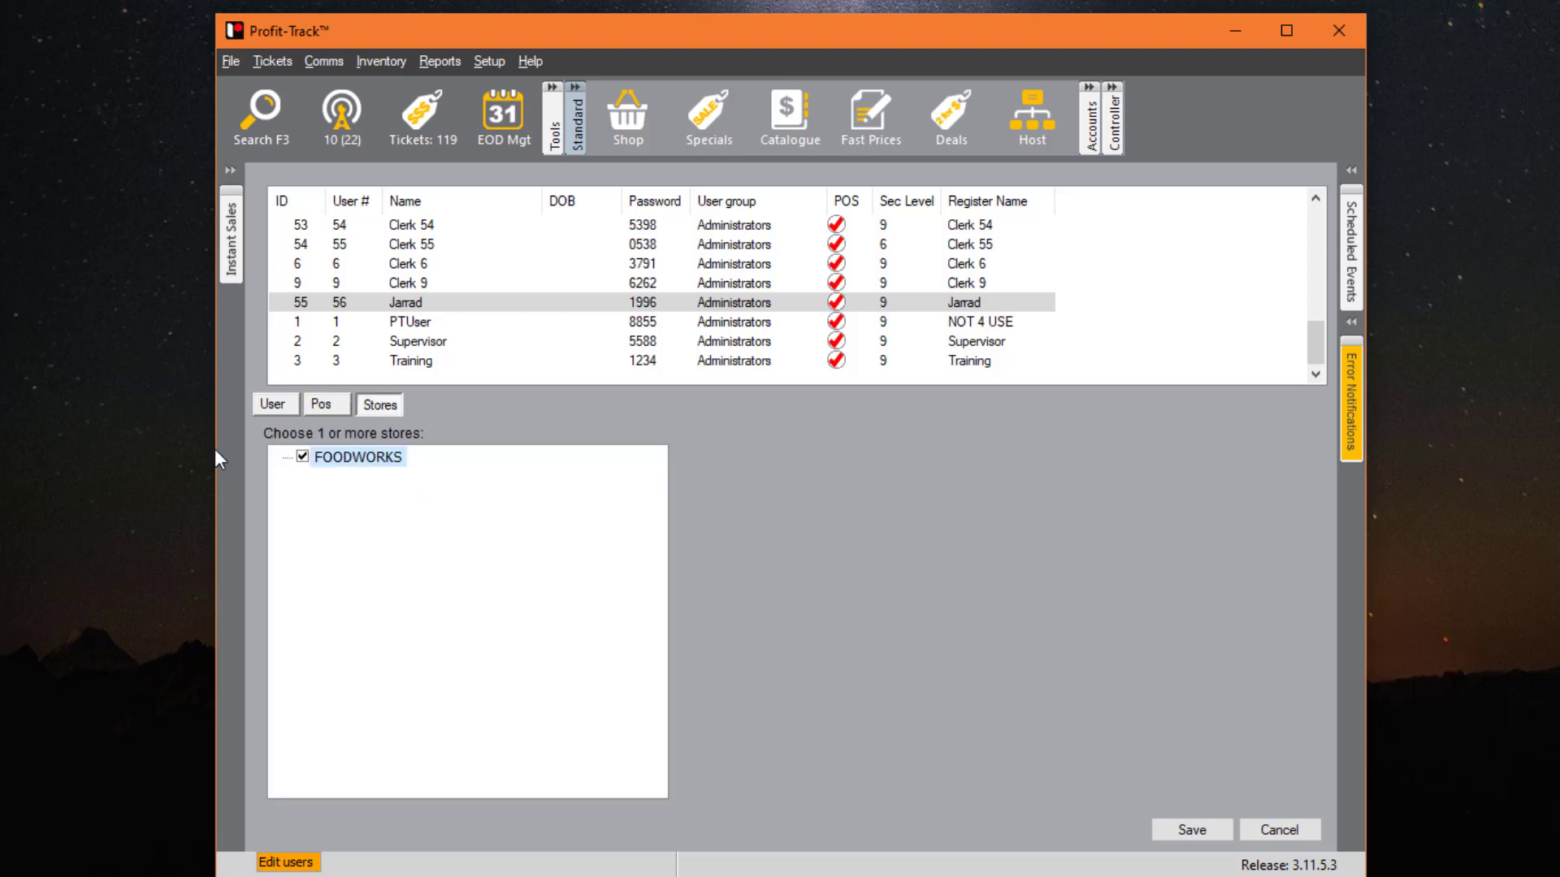
click(324, 404)
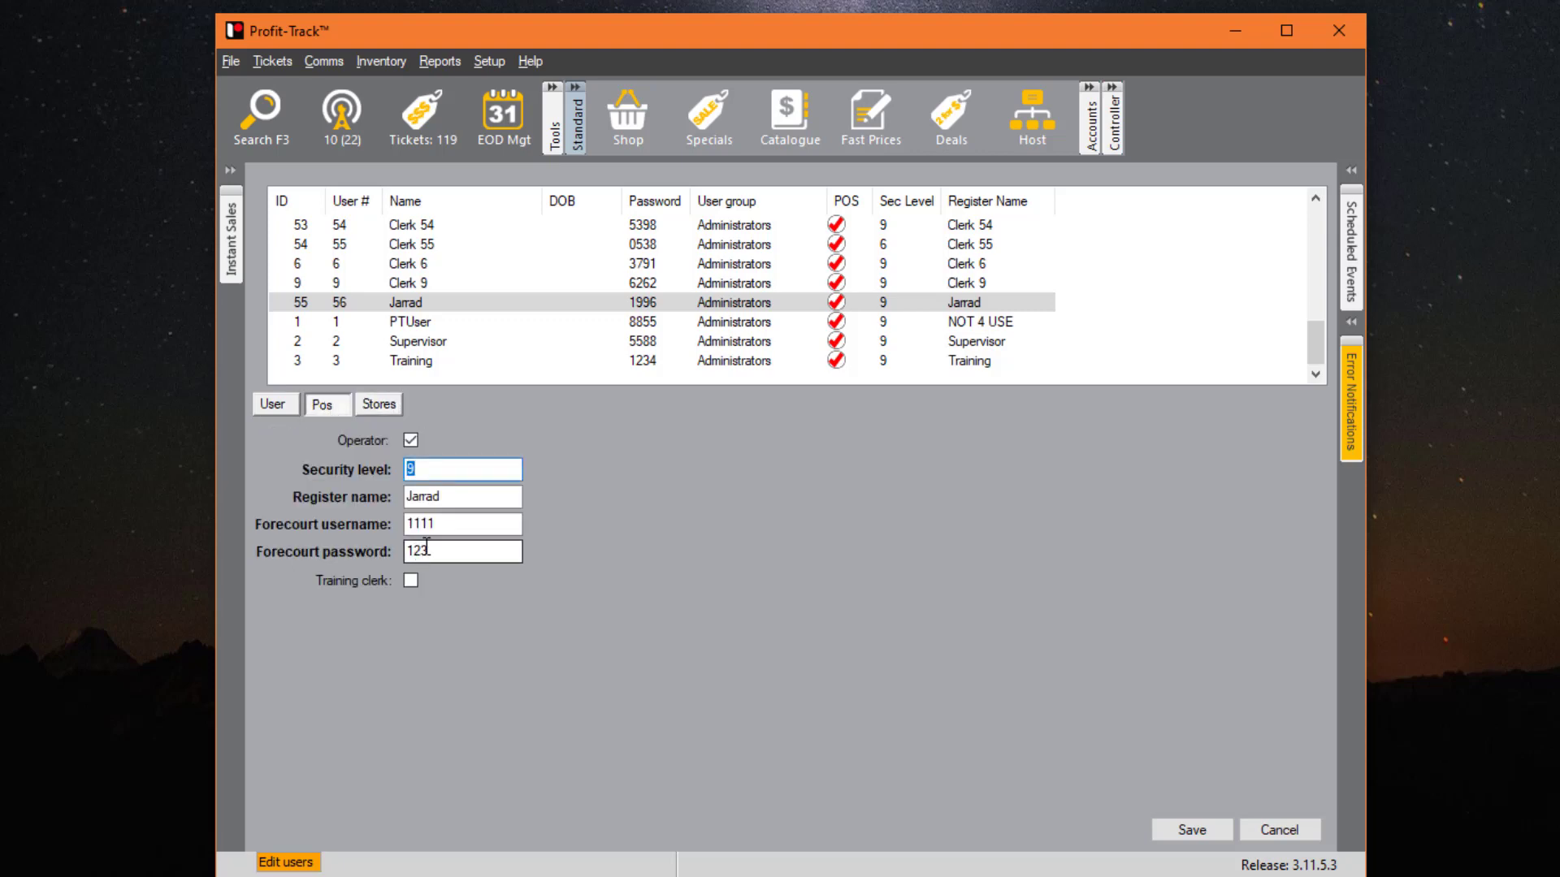
- Append 'C' to the clerk's register name, save, and accept the users table
click(474, 497)
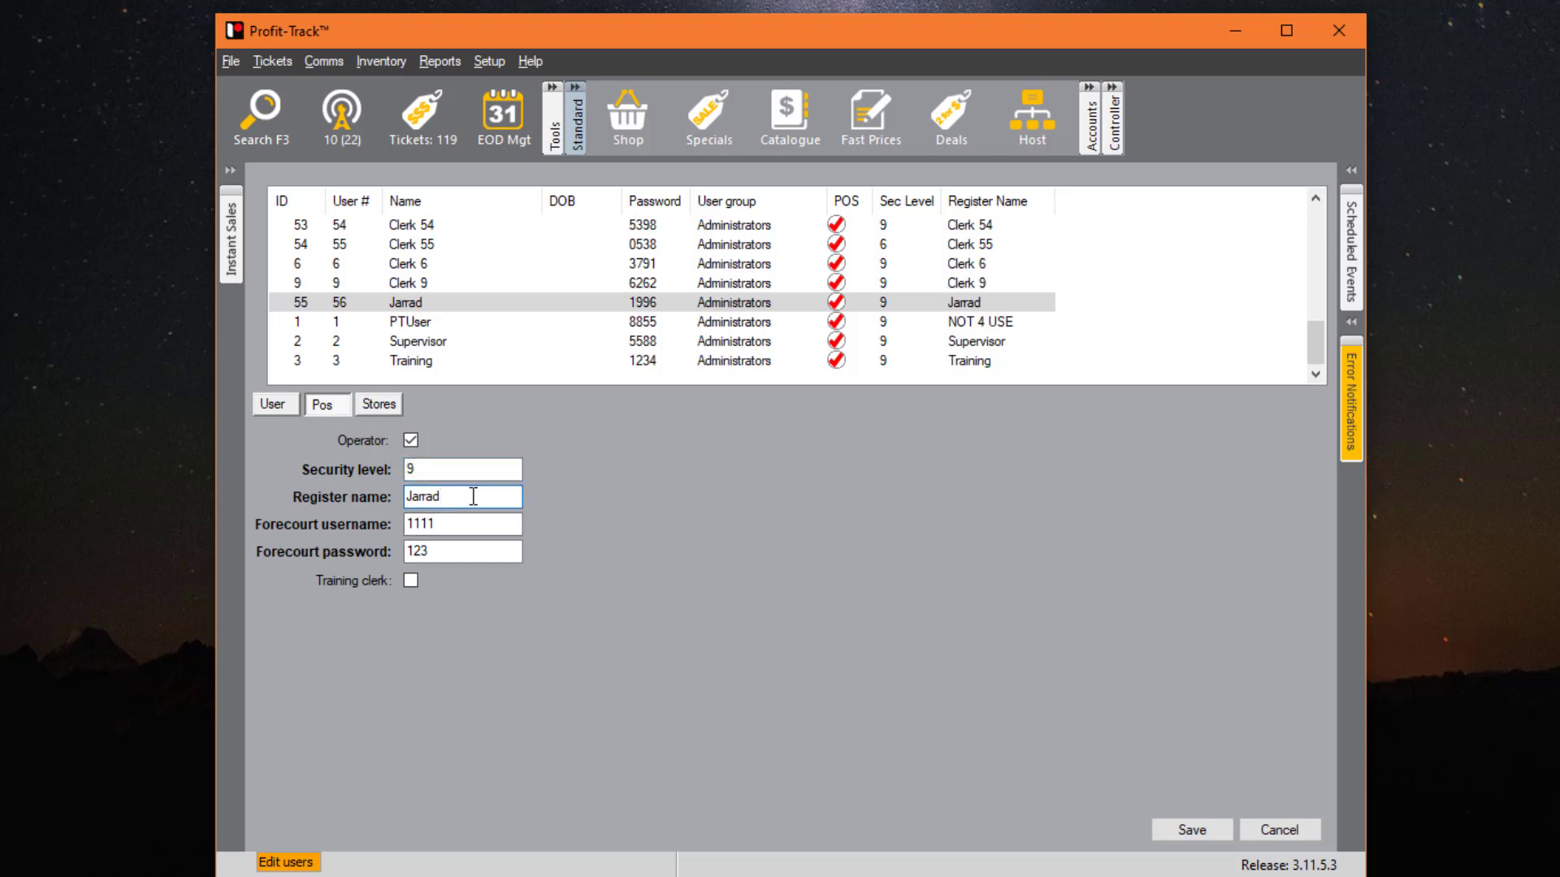
text(C)
click(1189, 830)
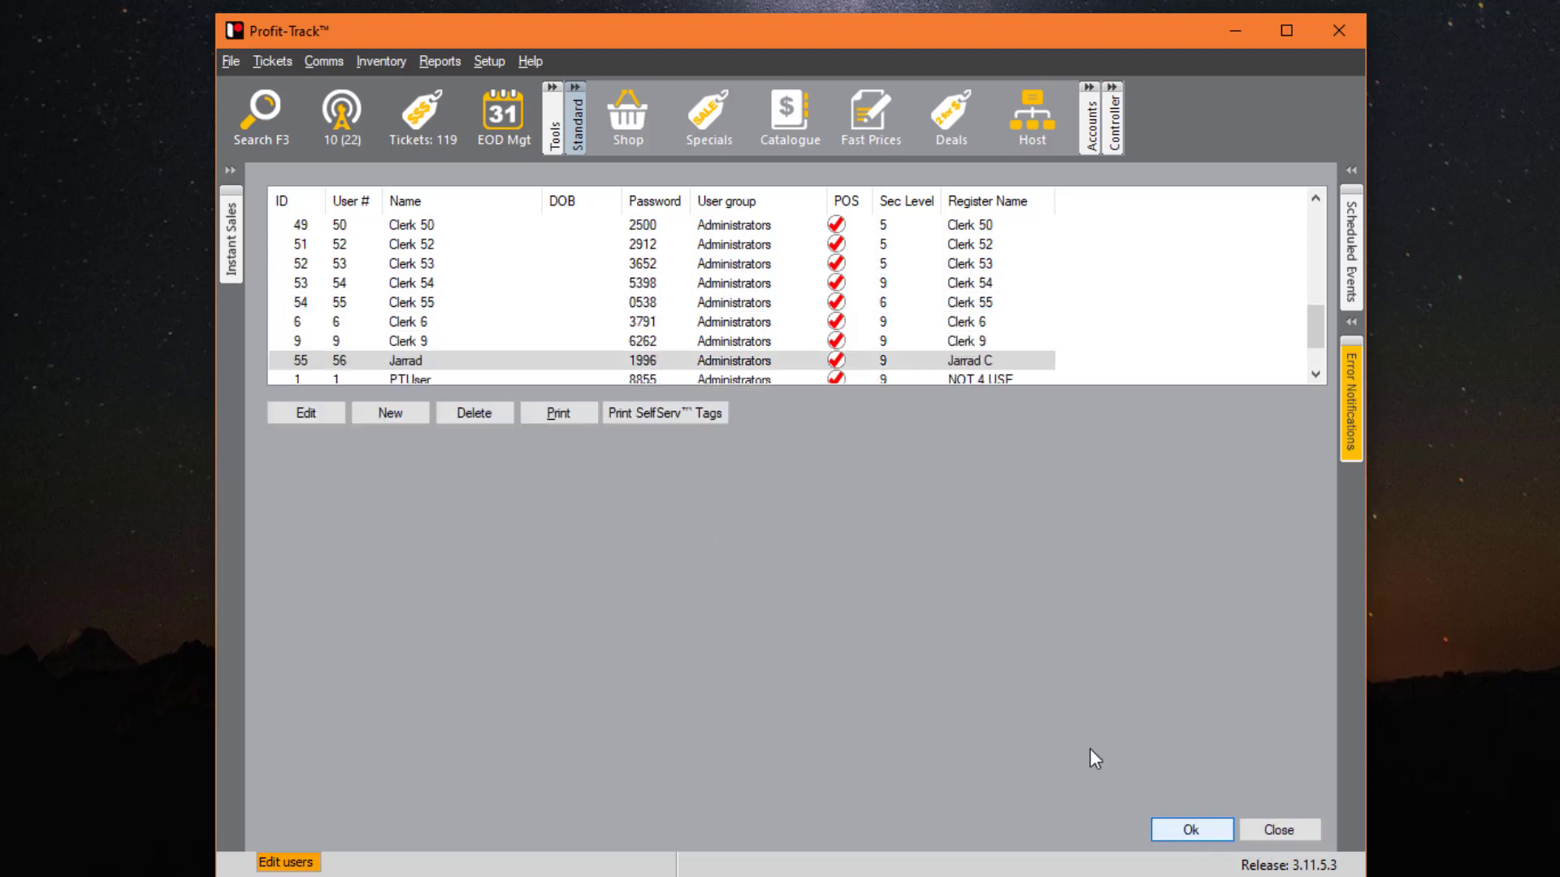
click(416, 368)
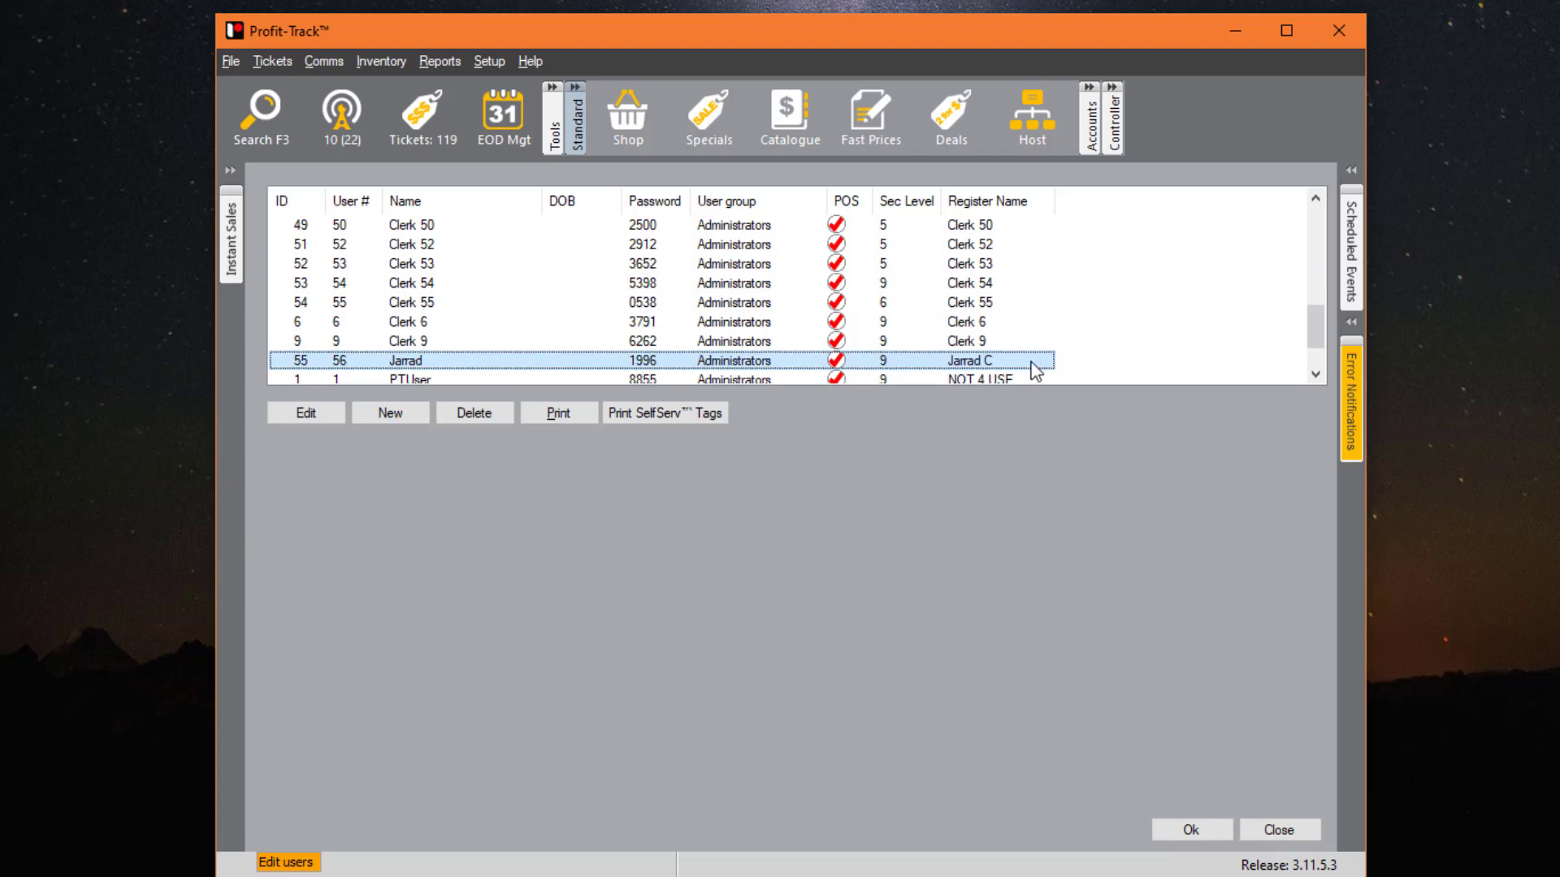
click(1194, 829)
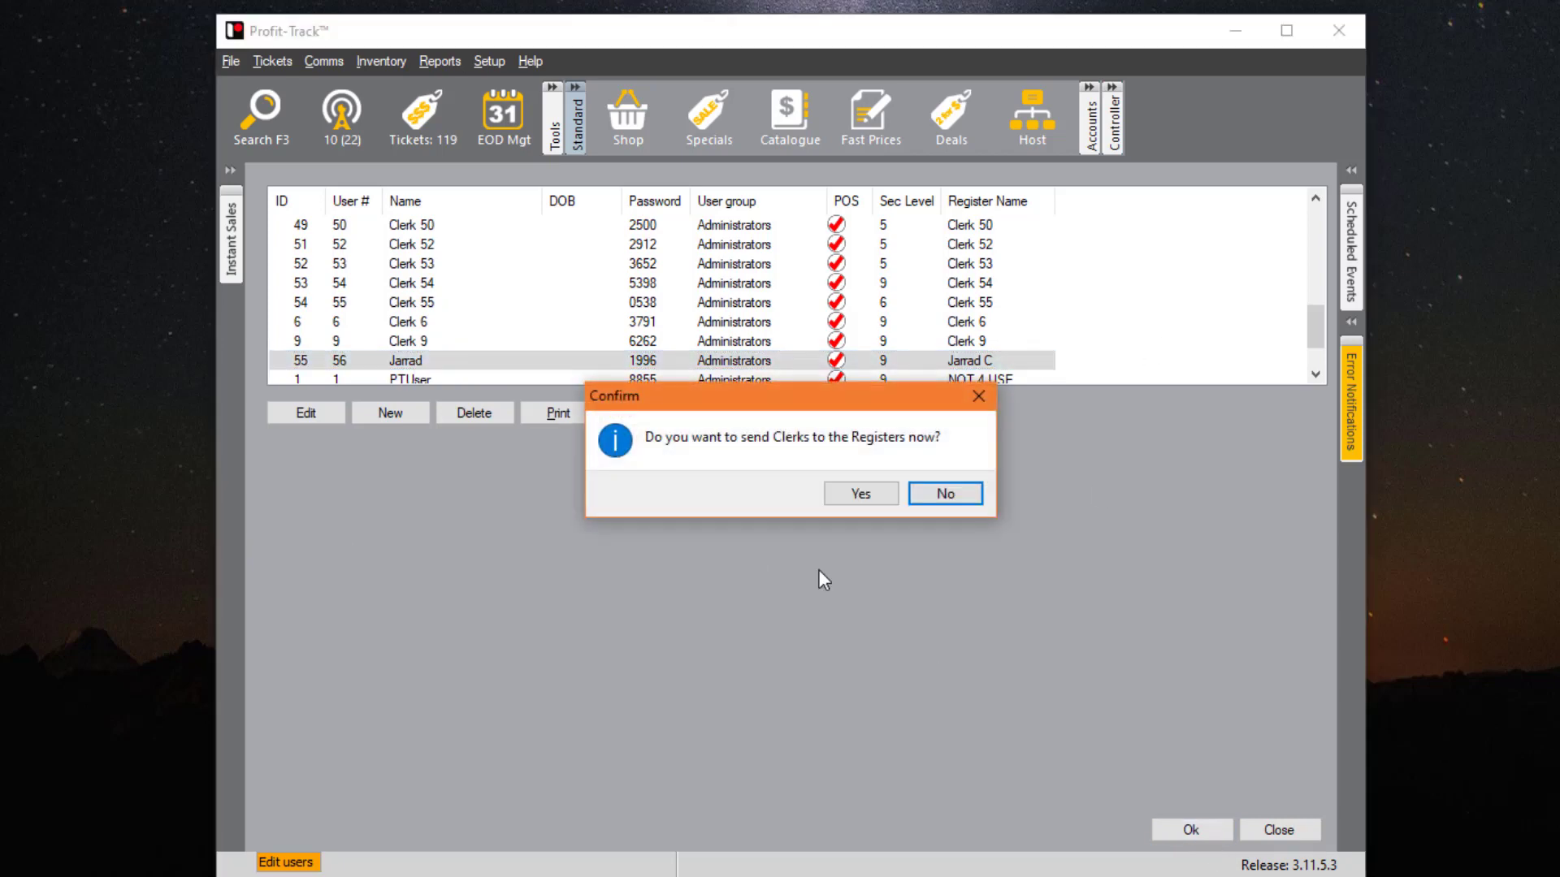
- Send the updated clerks to every register and close the Send Clerks window
click(863, 497)
click(858, 556)
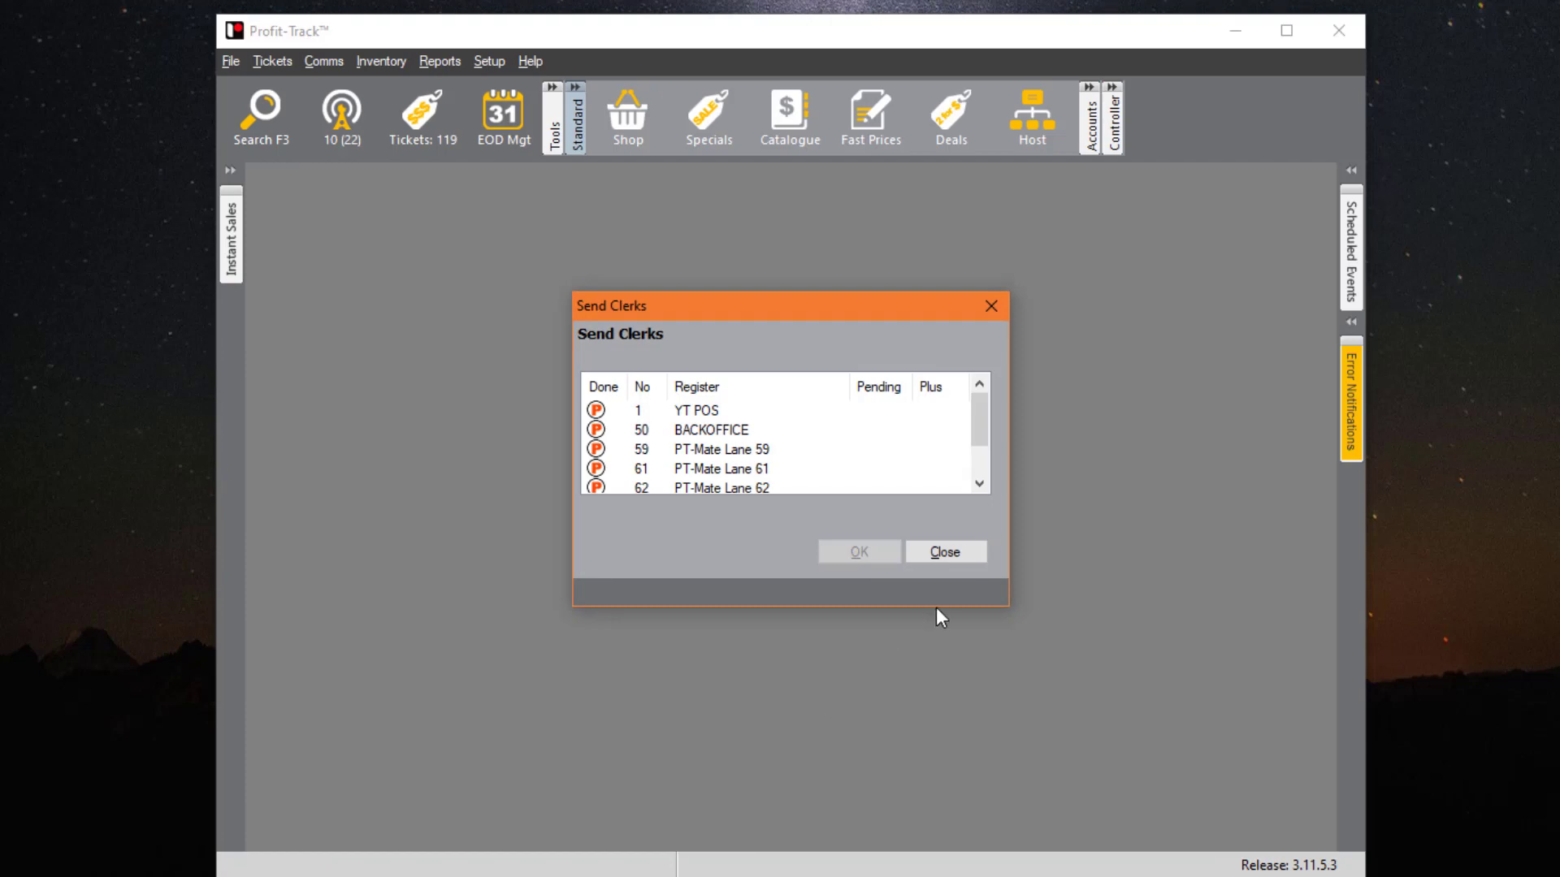
click(964, 554)
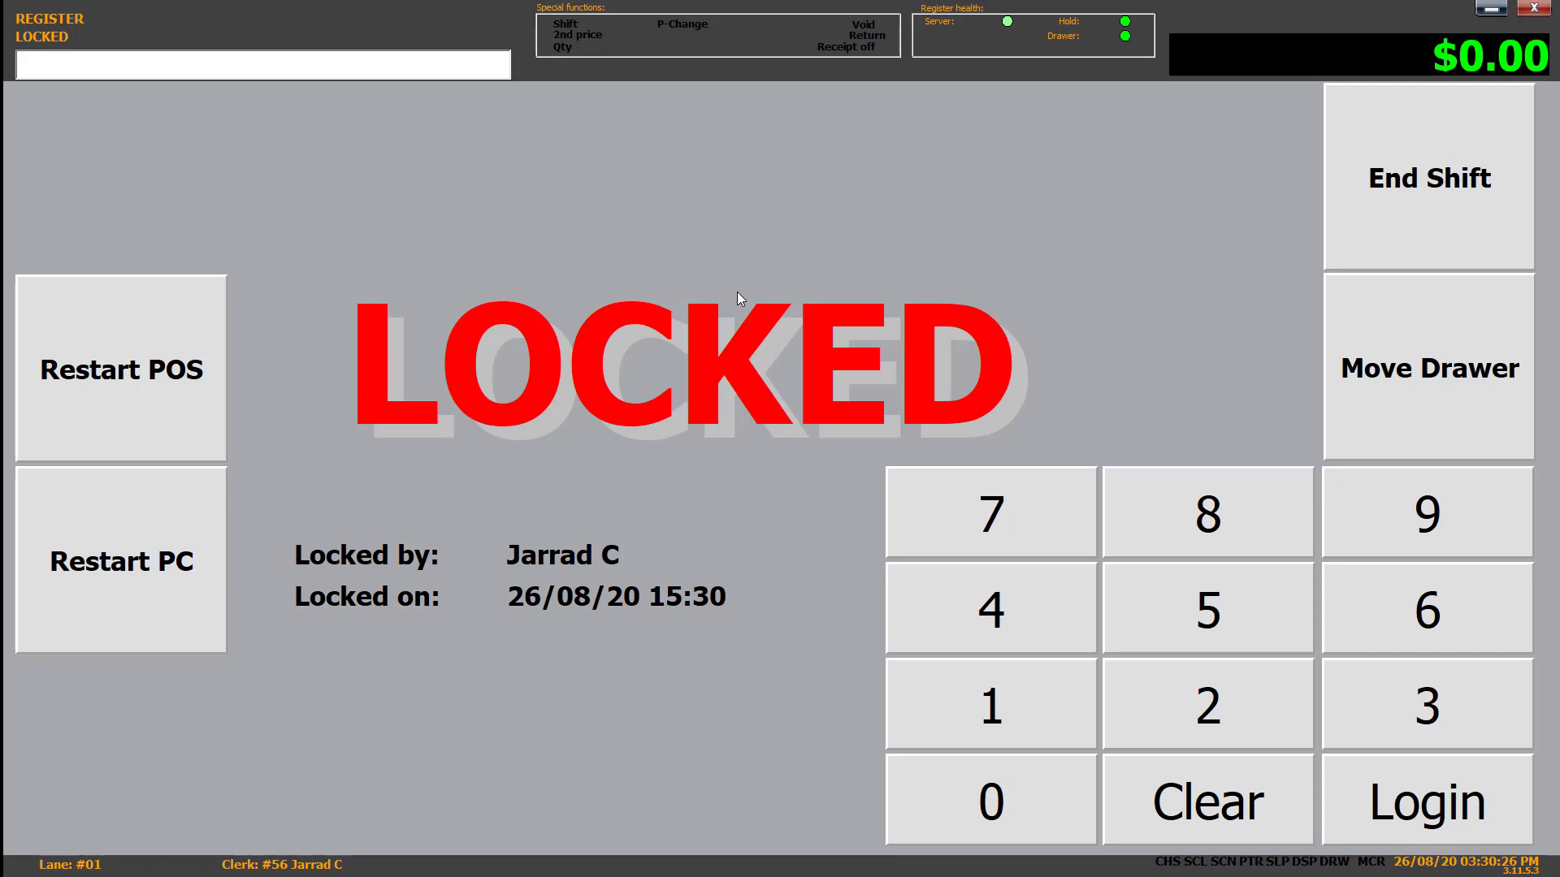
- Enter the clerk's PIN to unlock the lane 01 register
text(****)
key(Return)
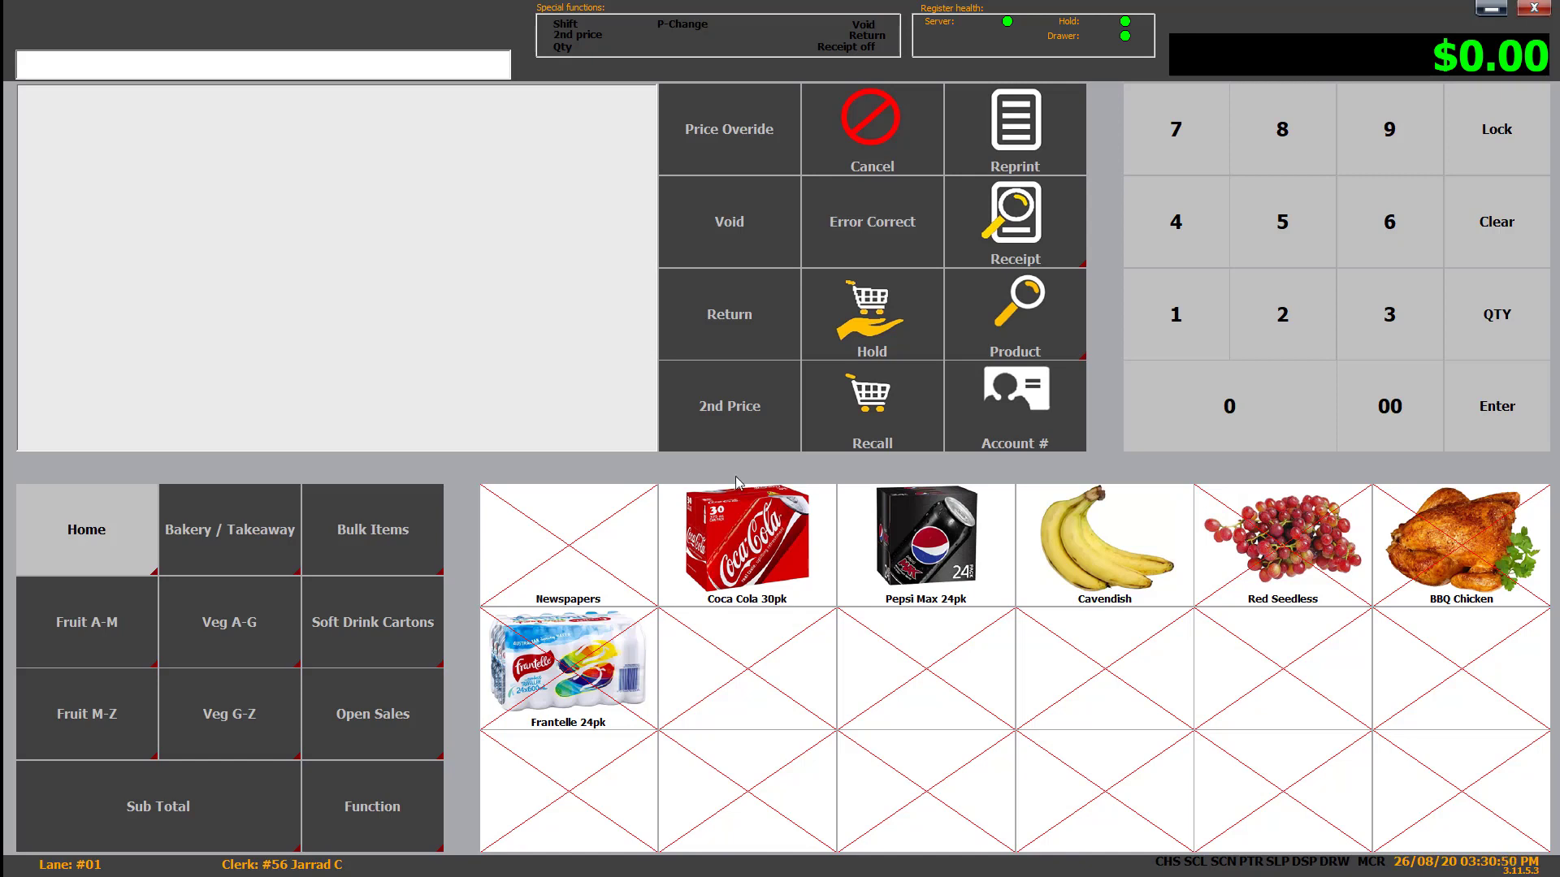
- Ring up a Coca Cola 30pk and Pepsi Max 24pk and take $70 cash
click(748, 528)
click(916, 562)
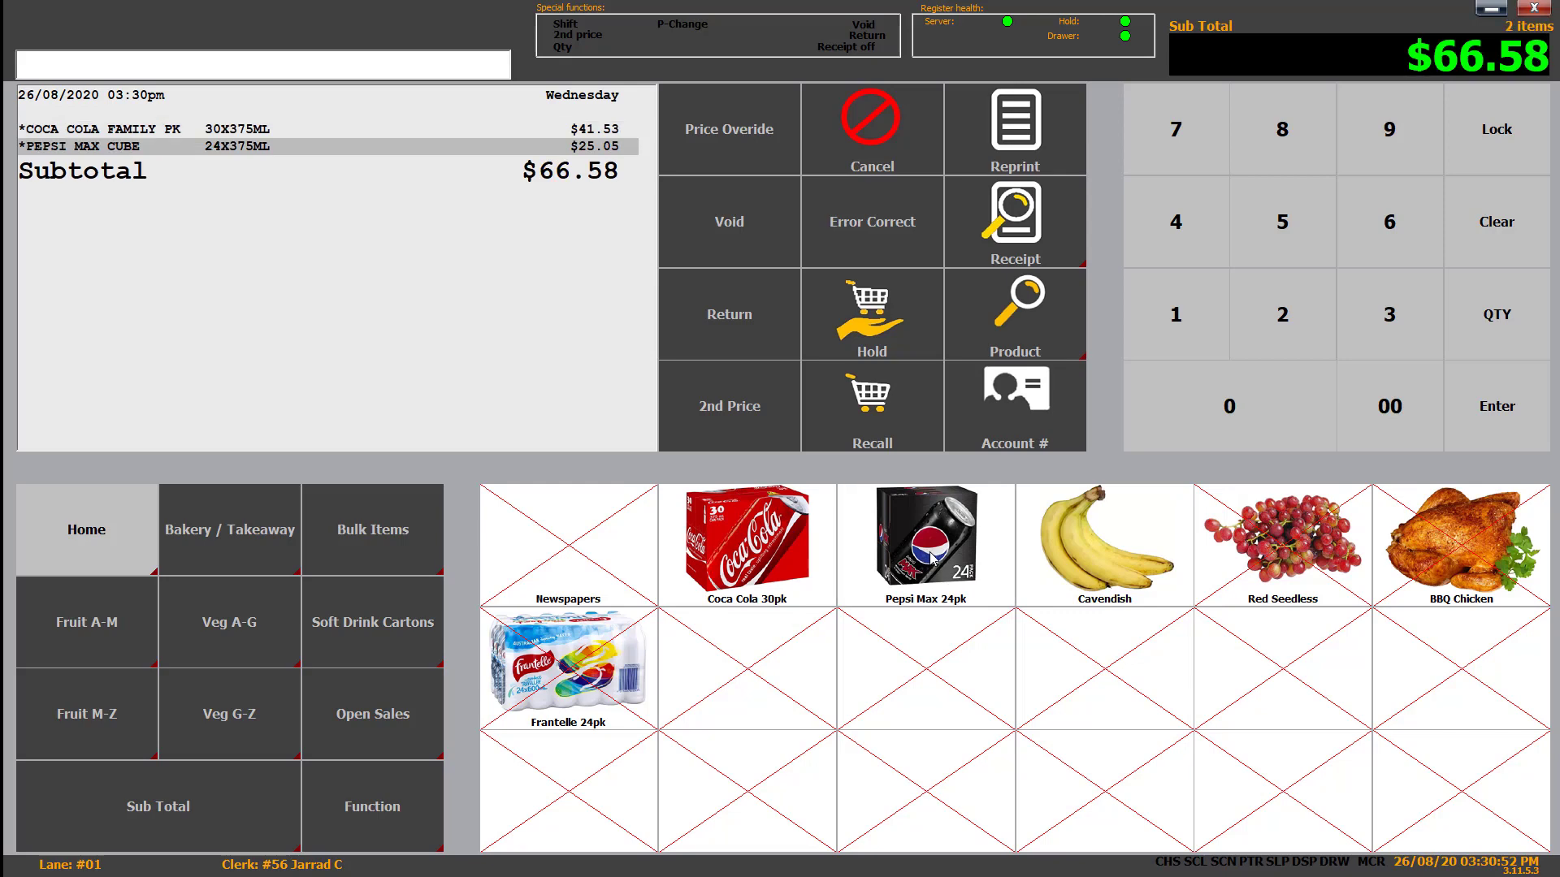
click(197, 811)
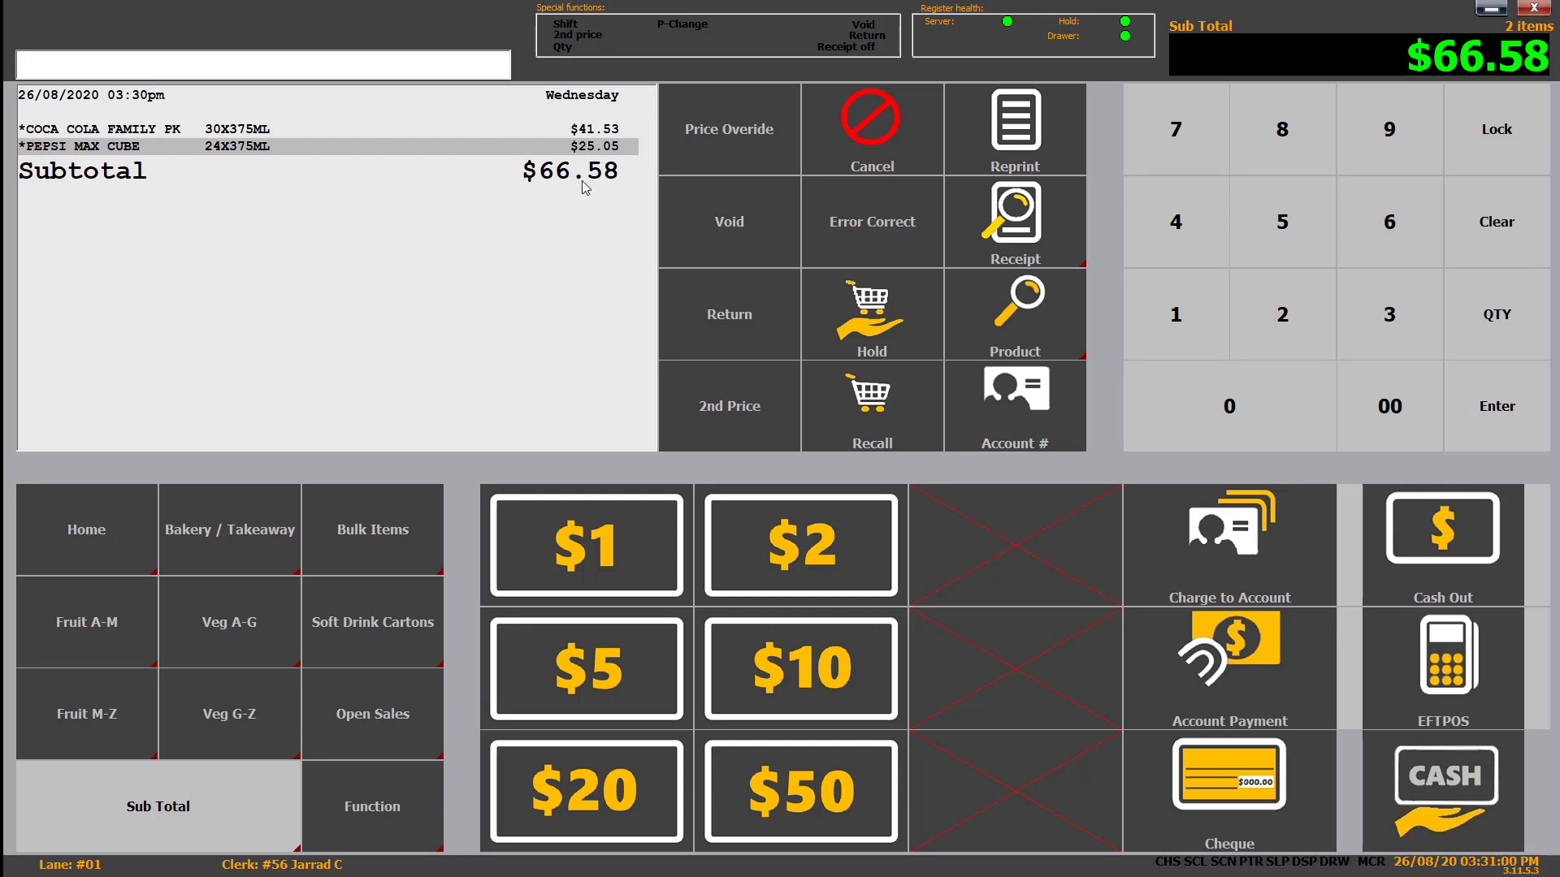
click(1191, 130)
click(1239, 398)
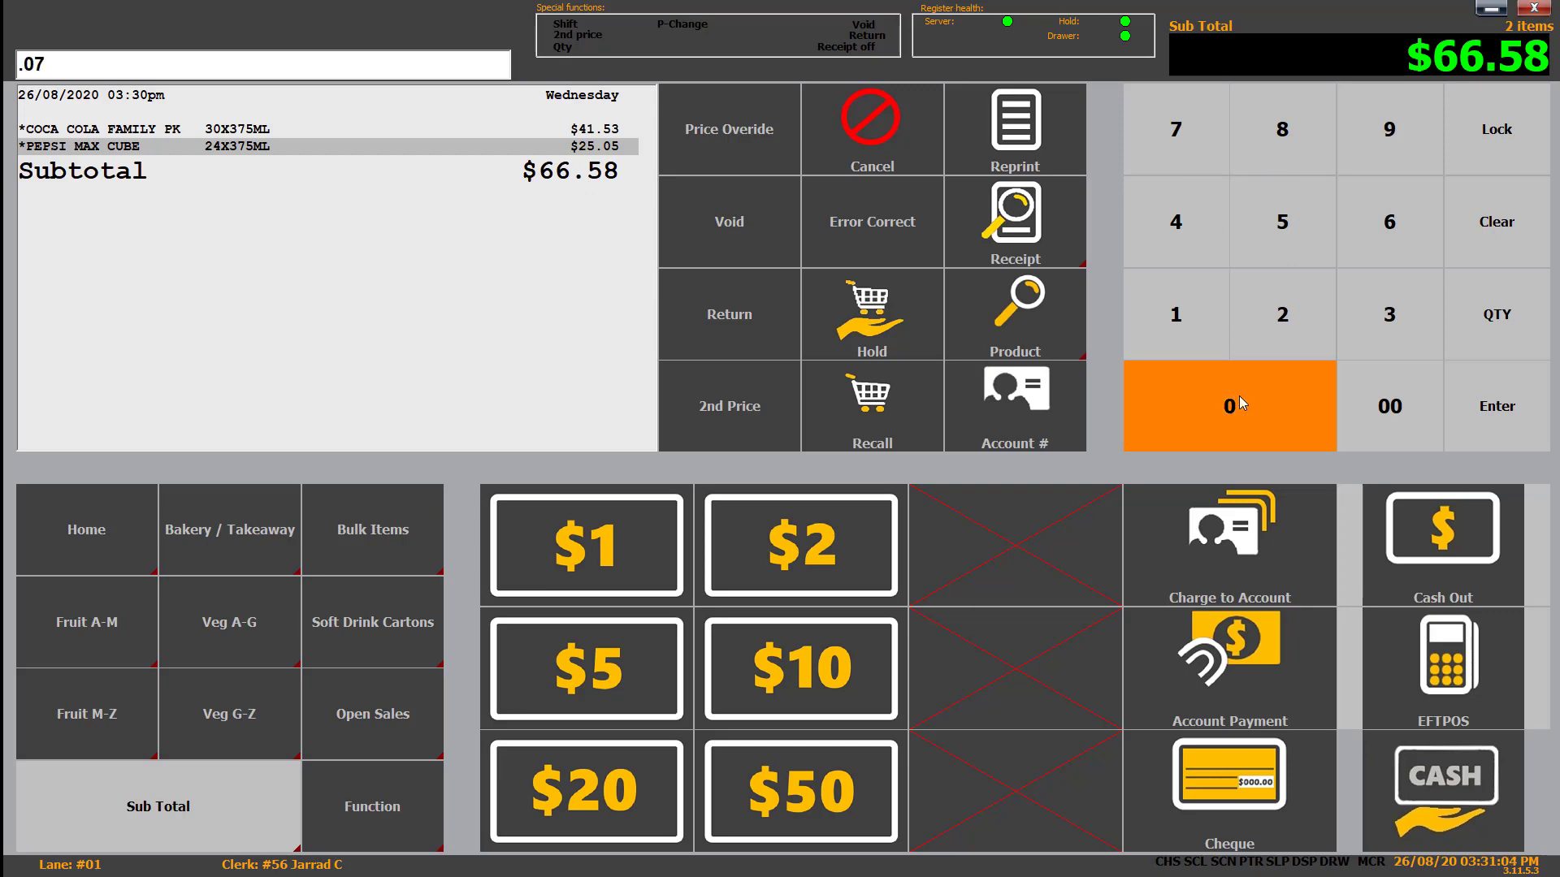
click(1446, 801)
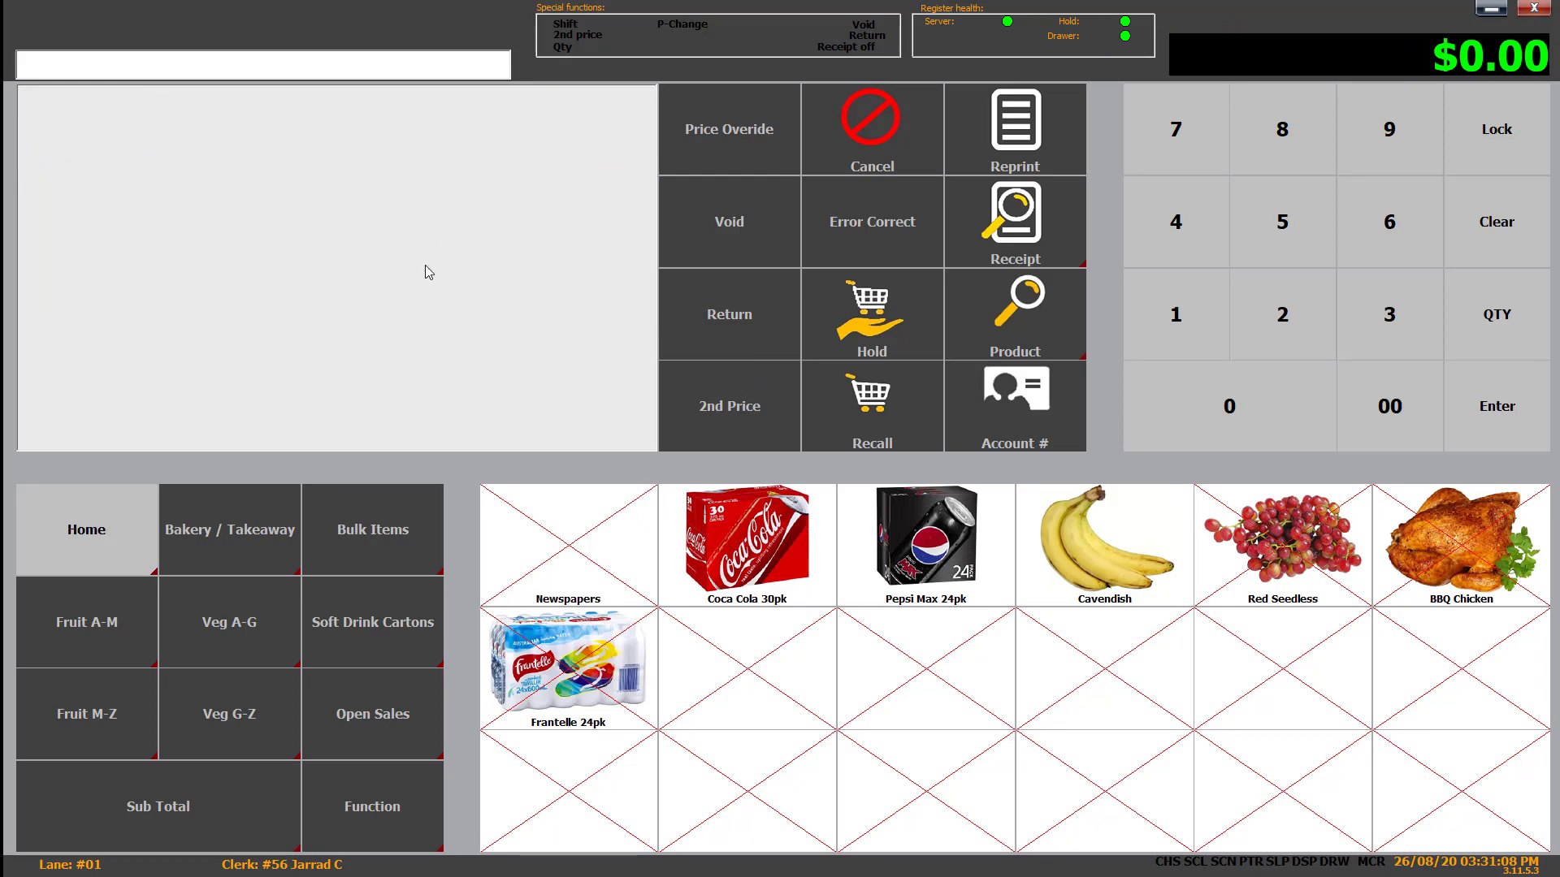
- Ring up the same two items again and pay with $50 and $20 cash
click(786, 574)
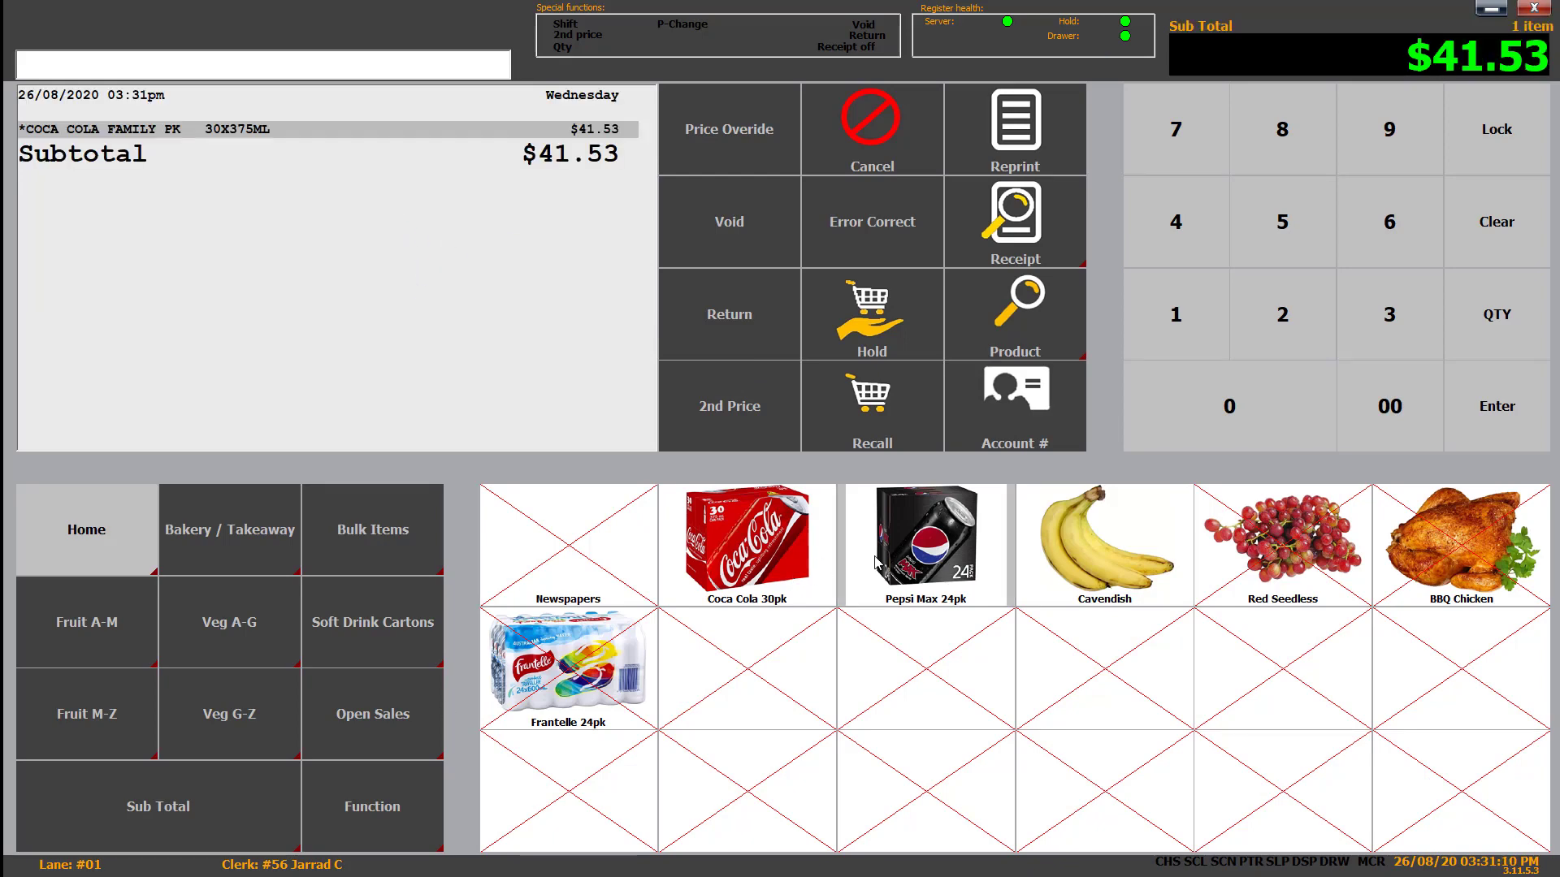
click(894, 569)
click(215, 833)
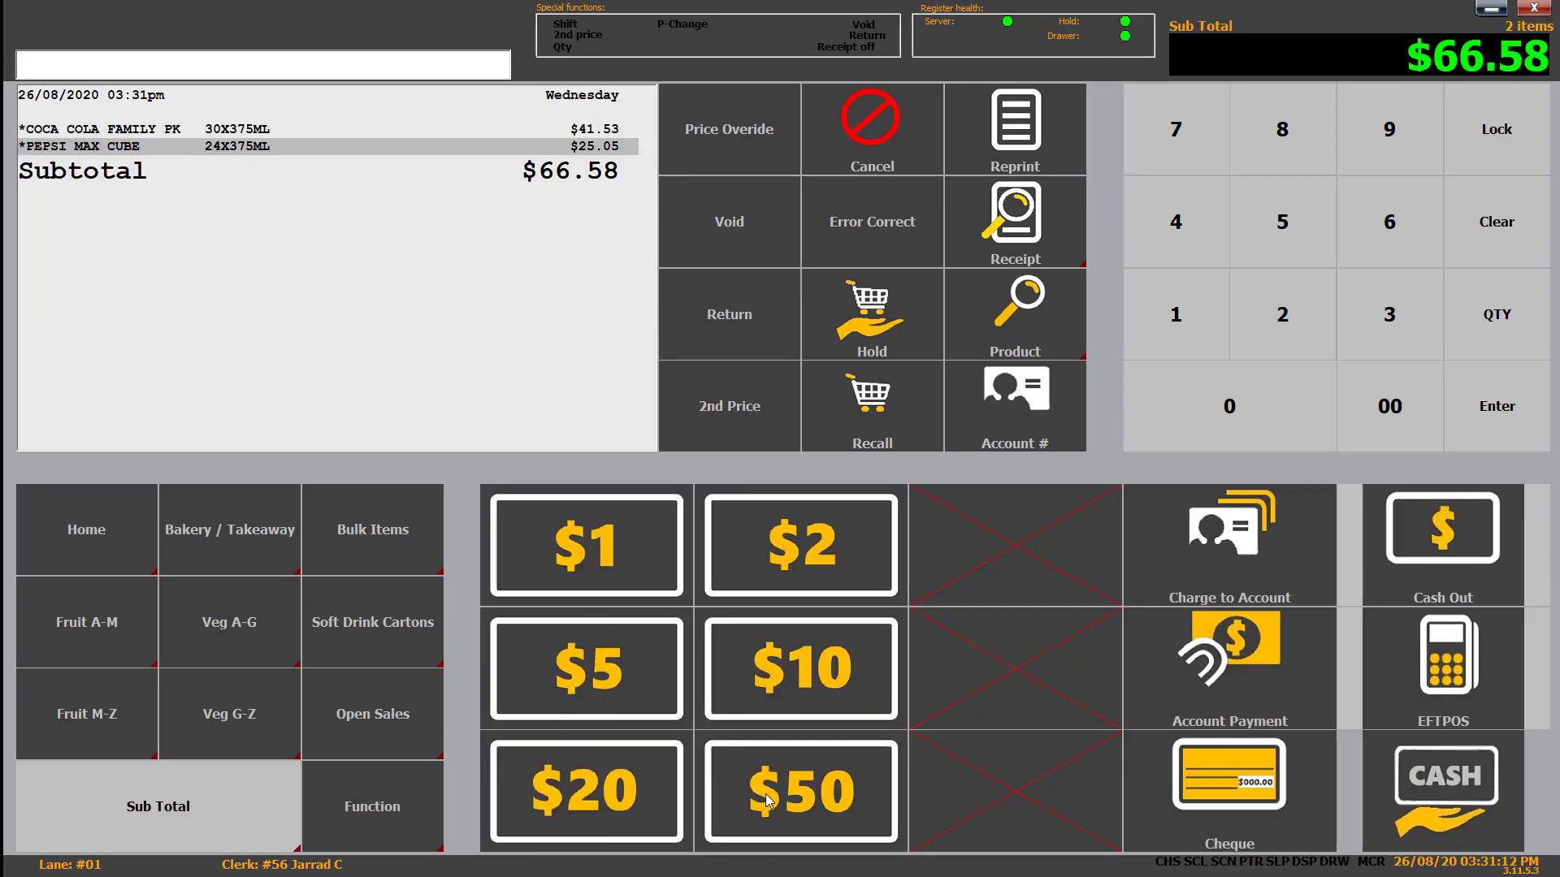
click(807, 804)
click(650, 776)
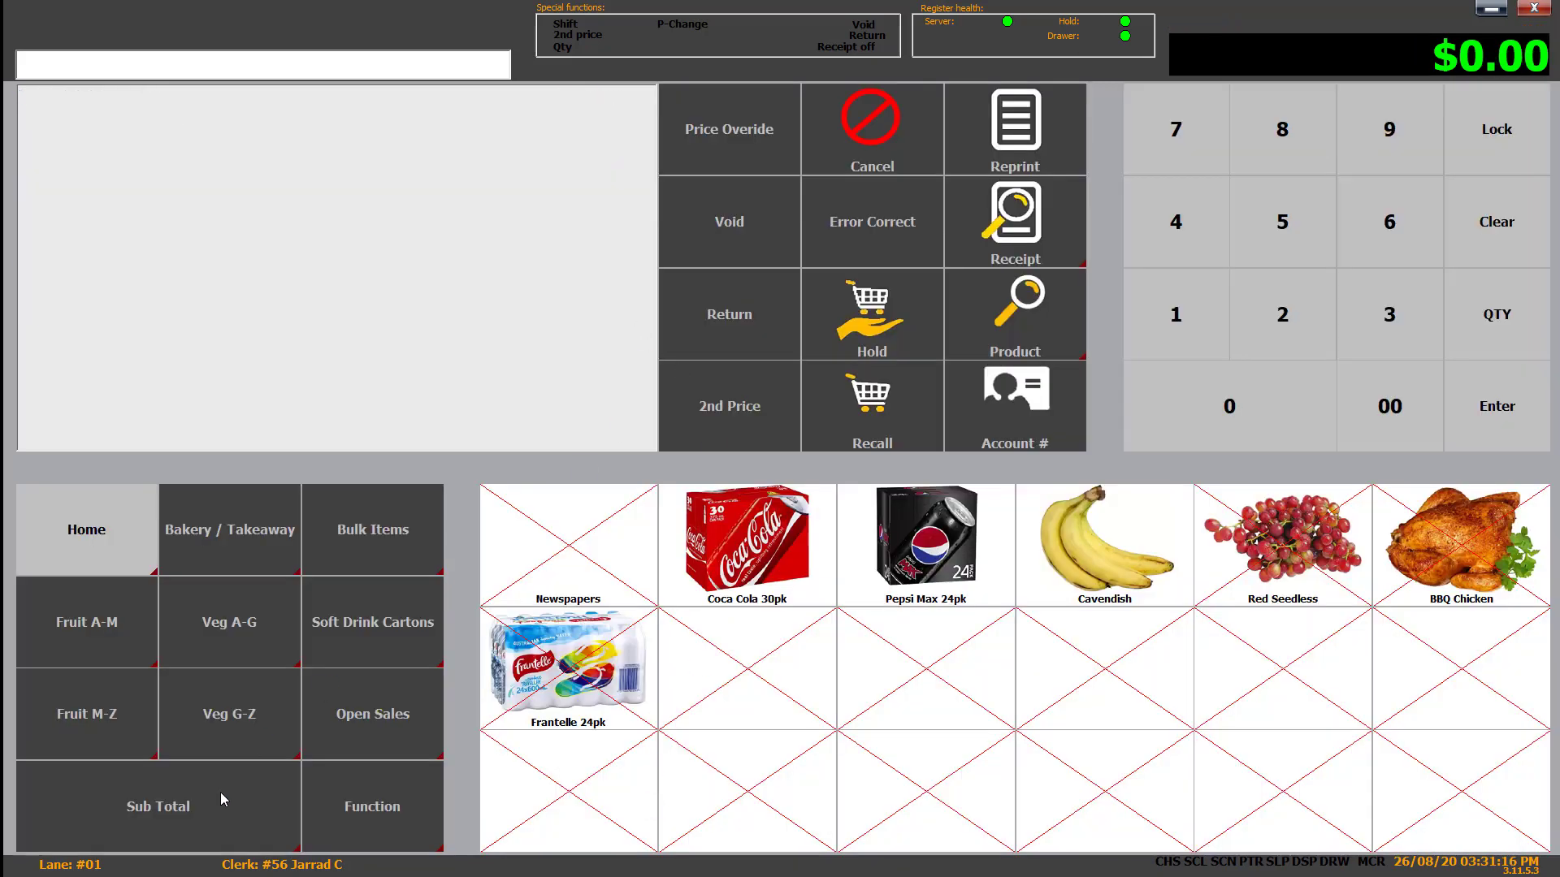
- Sell another Coca Cola 30pk and Pepsi Max 24pk for $66.58, tendering $50 then $20 cash
click(800, 556)
click(878, 560)
click(186, 834)
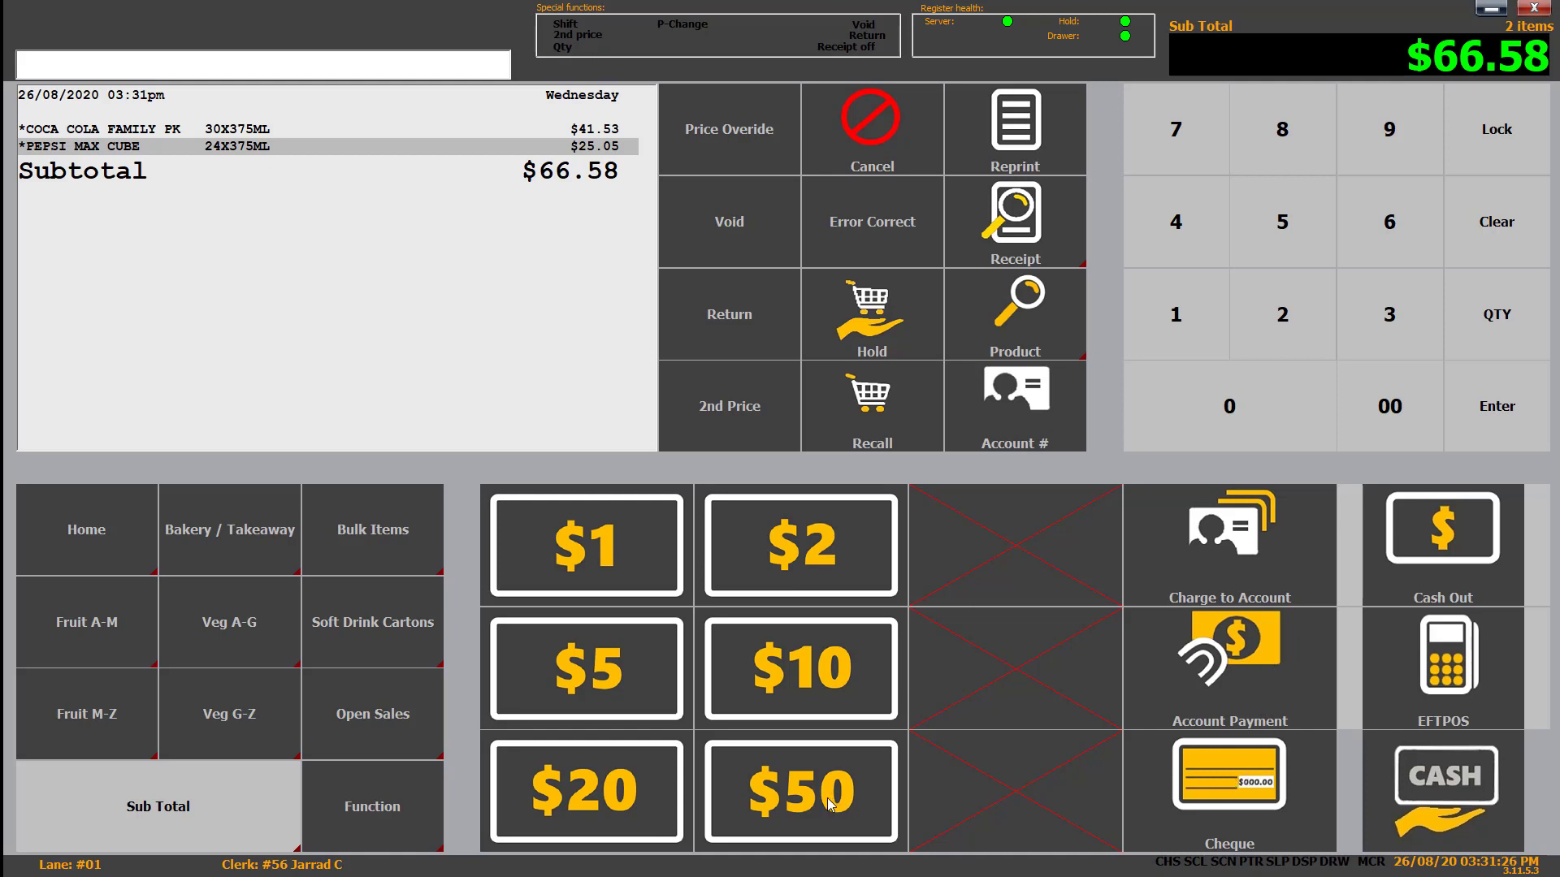
click(793, 795)
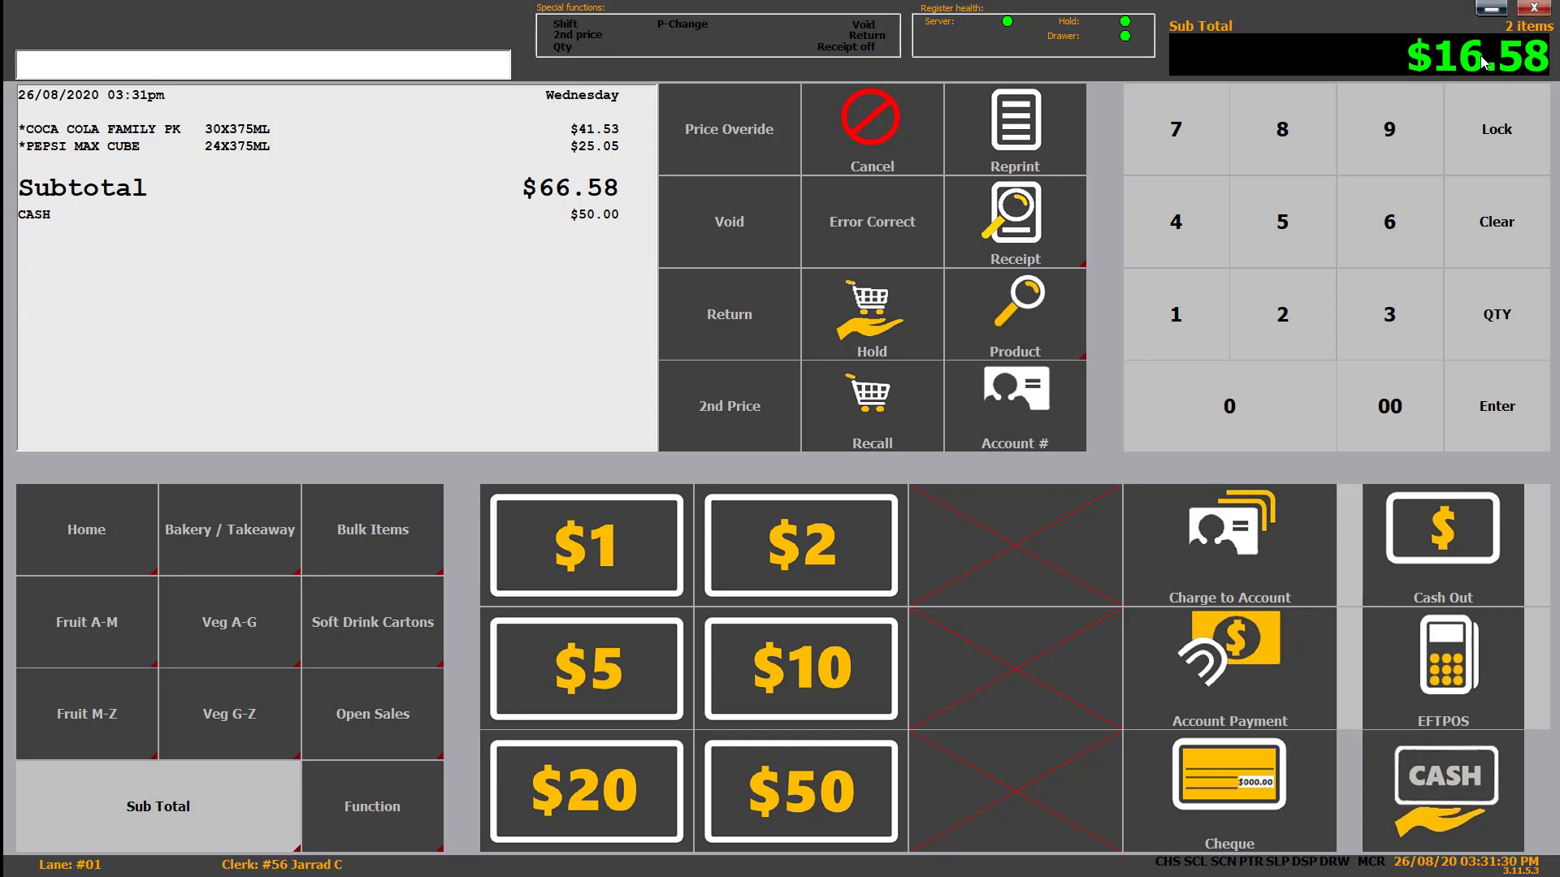
click(623, 801)
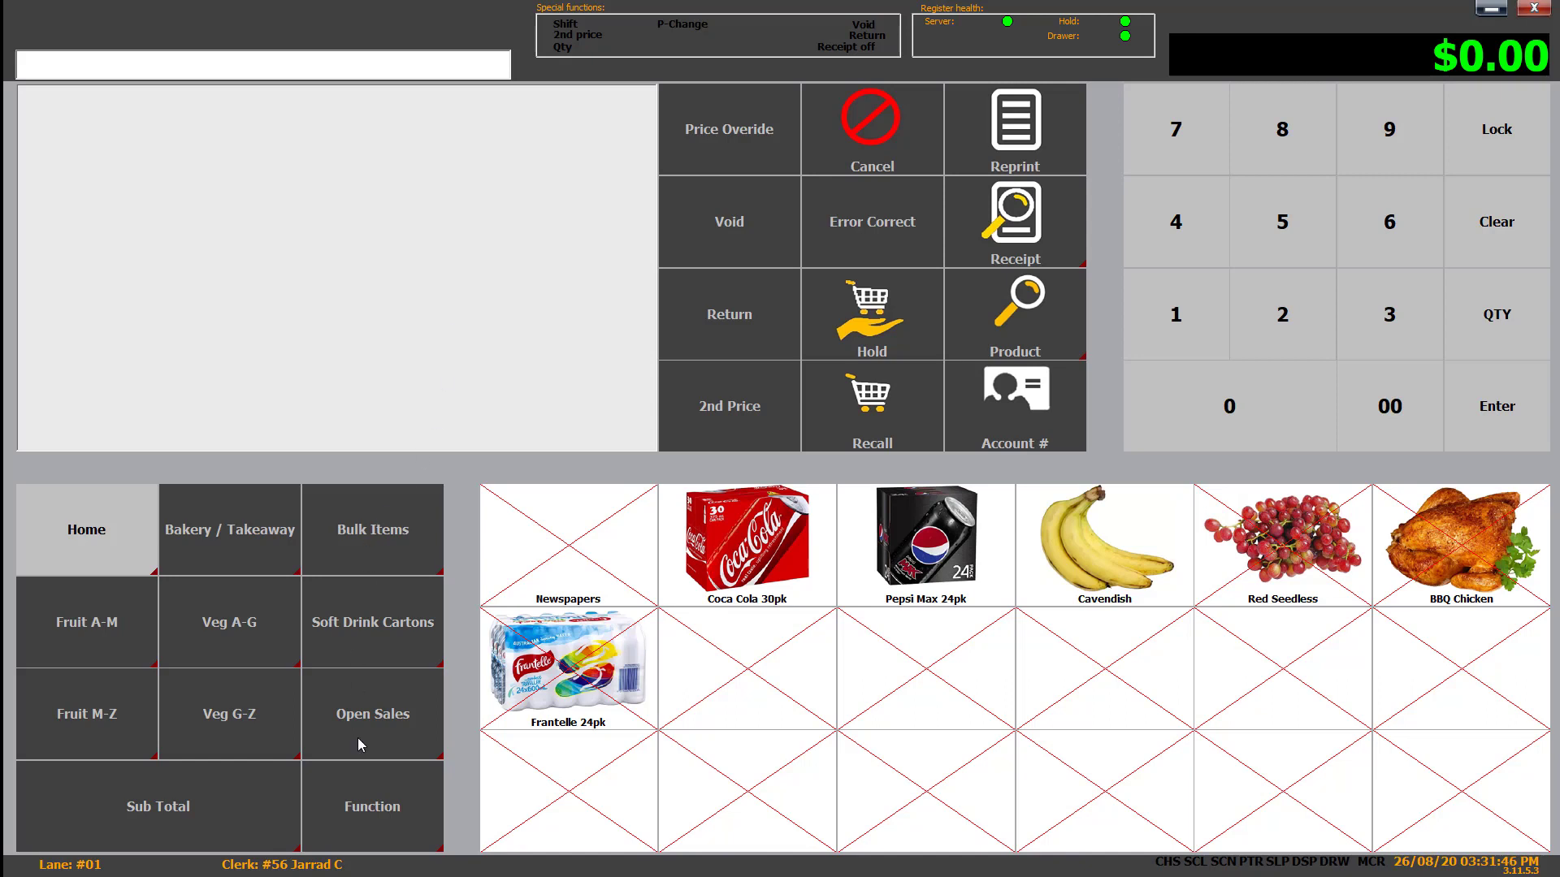
- Show the register's function buttons for EFTPOS settlement, float, safe drop and sign out
click(365, 815)
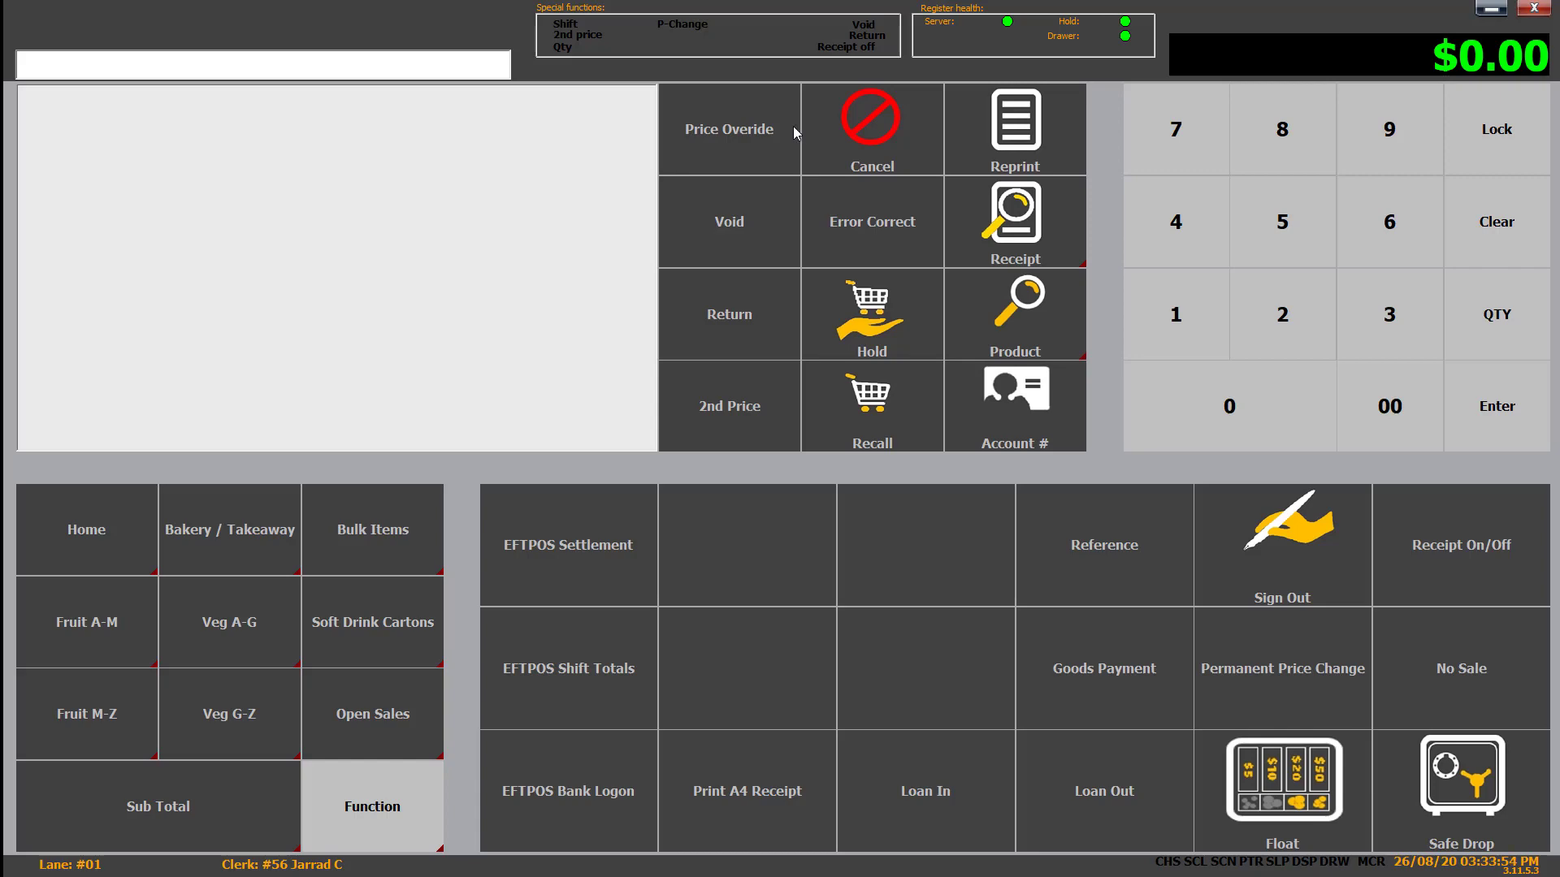
- Ring up Coca Cola 30pk and Pepsi Max 24pk and subtotal the sale at $66.58
click(102, 532)
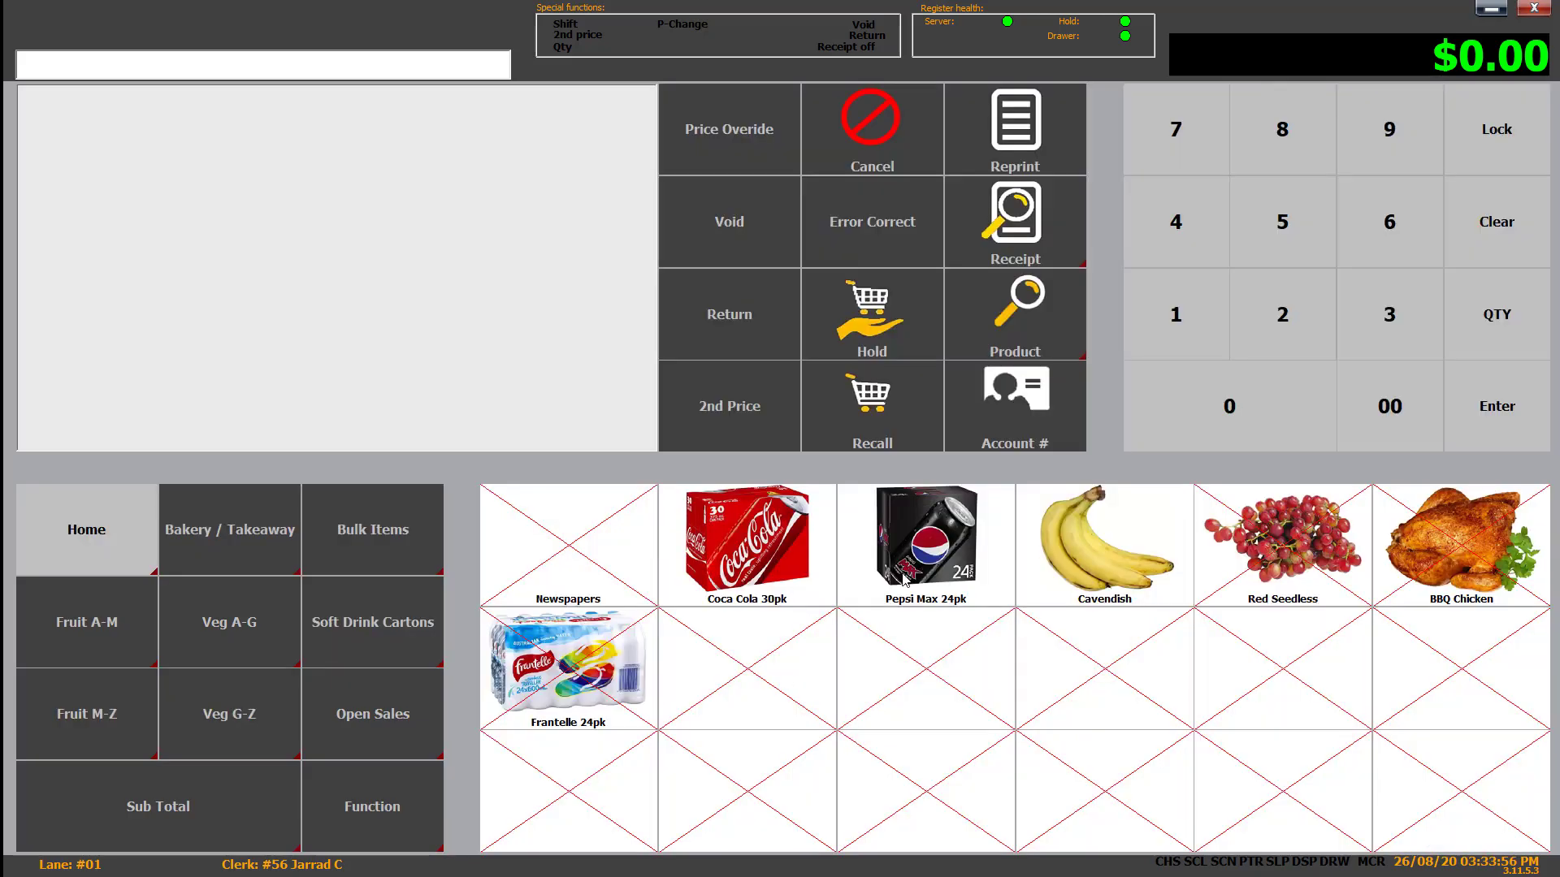
click(772, 567)
click(968, 557)
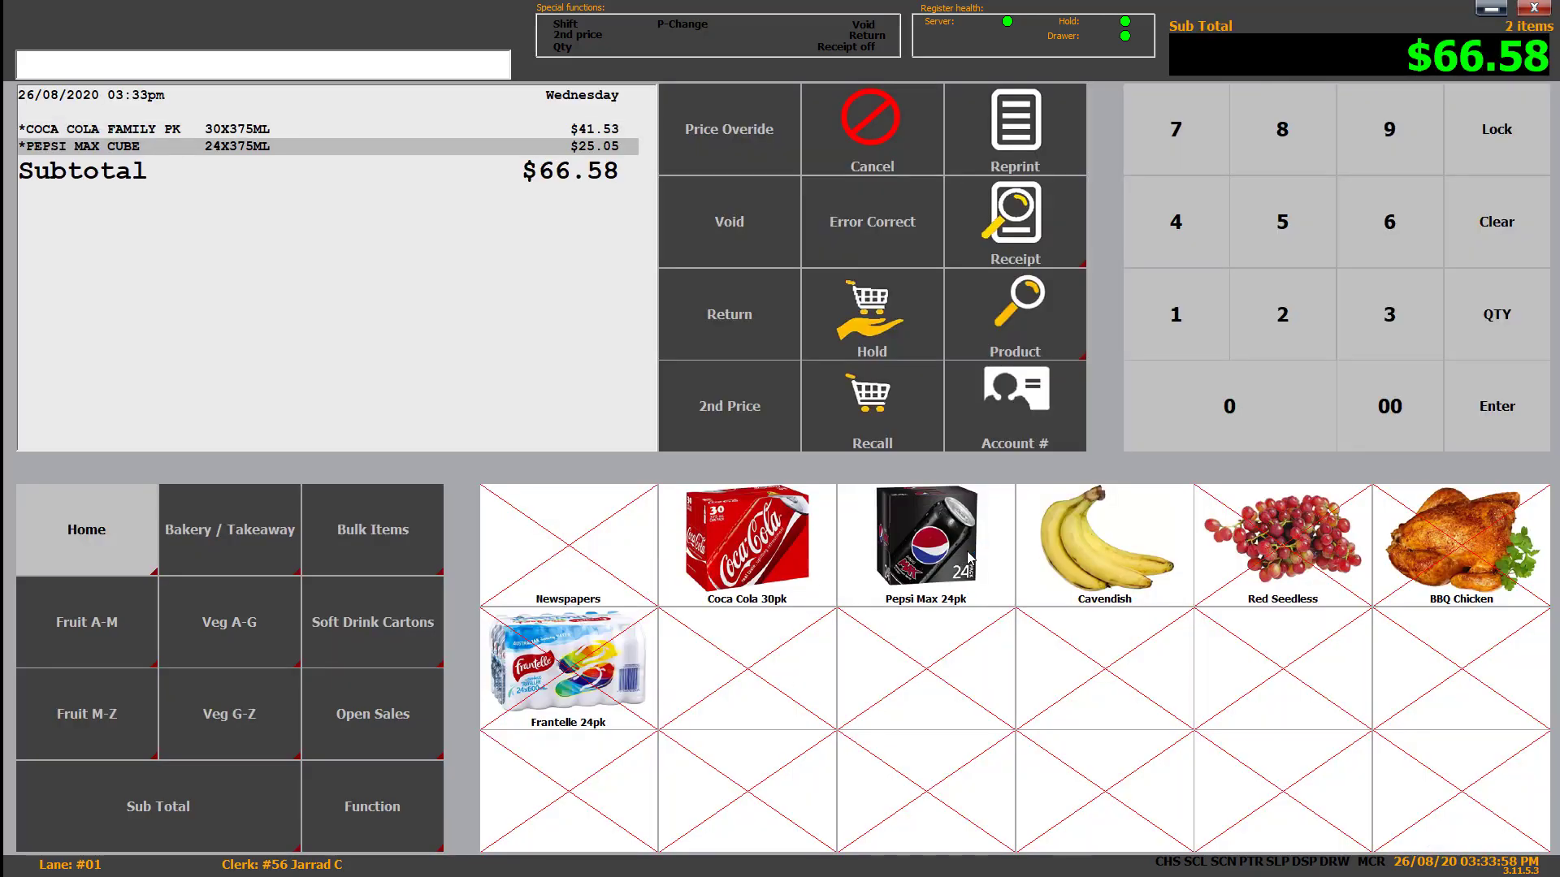
click(217, 816)
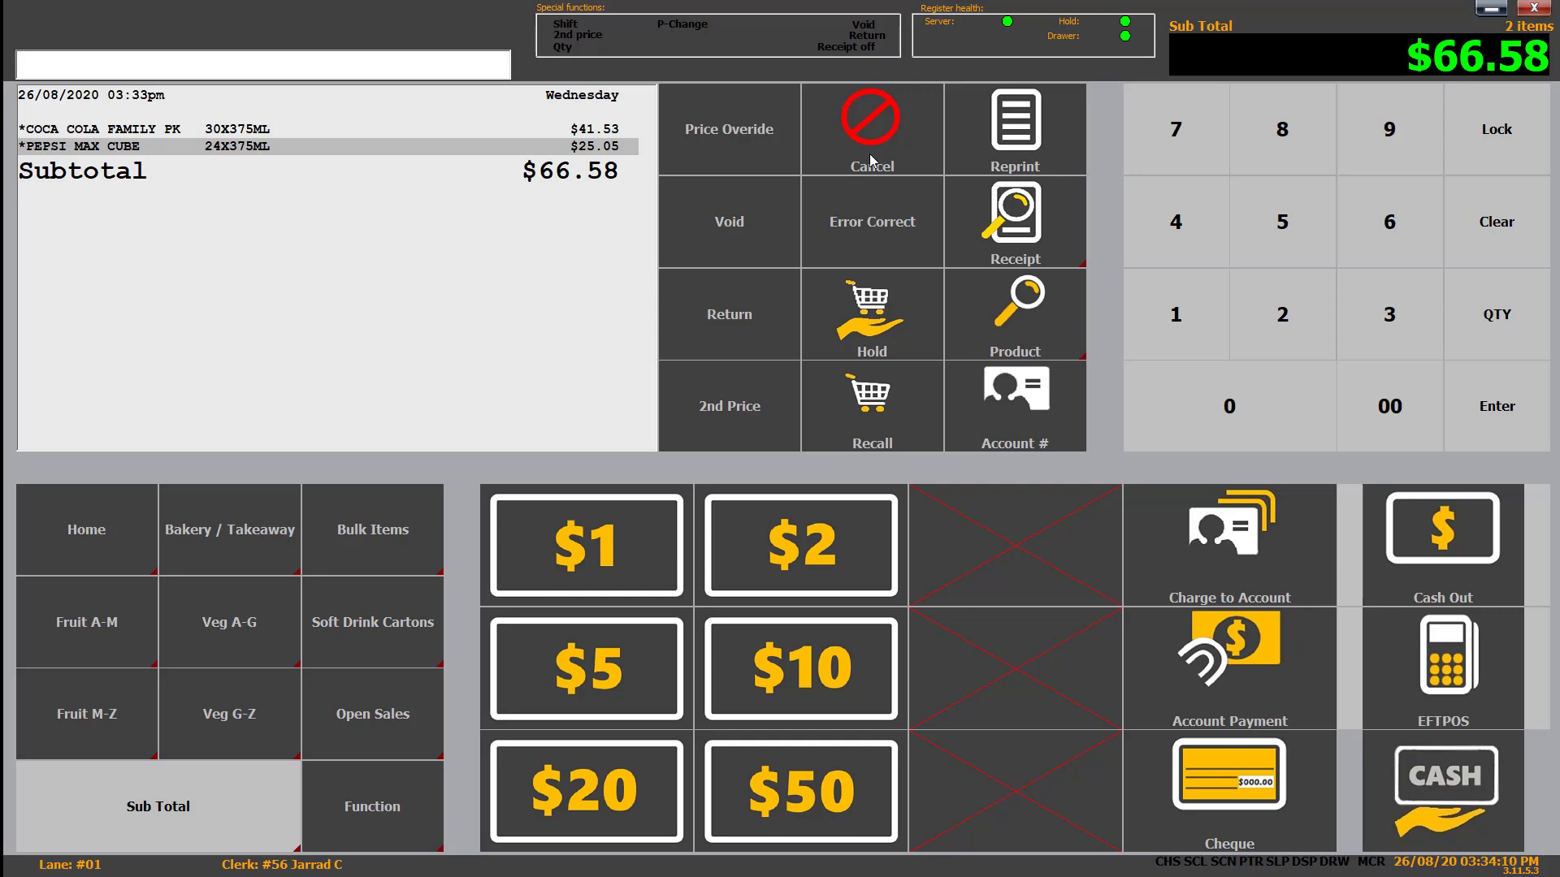
- Void the Pepsi Max 24pk line, re-add it for $66.58, then request cancelling the transaction
click(876, 219)
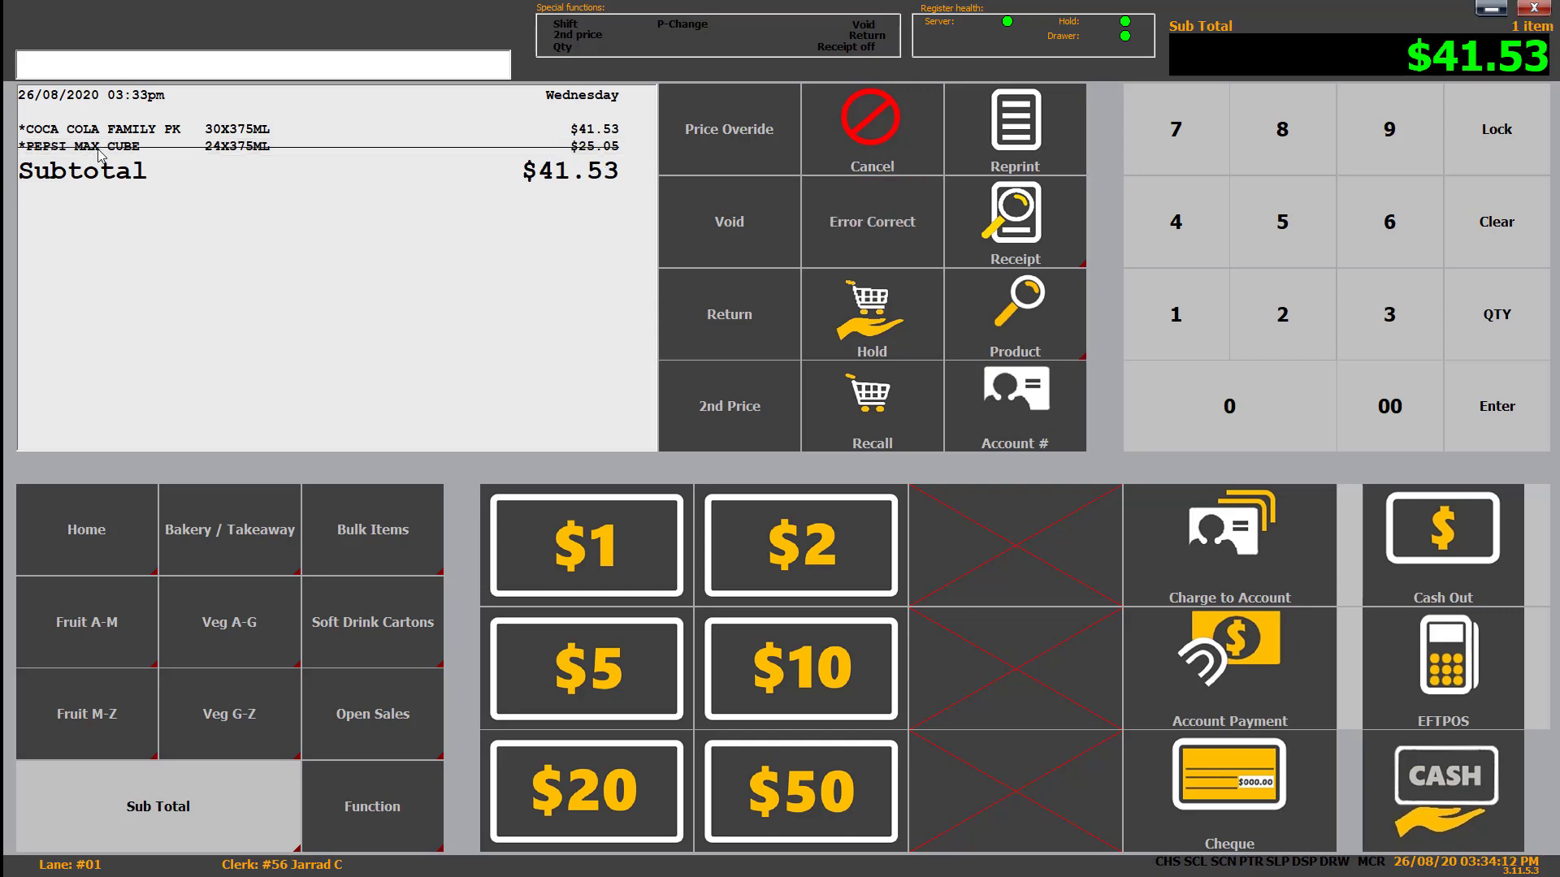
click(123, 543)
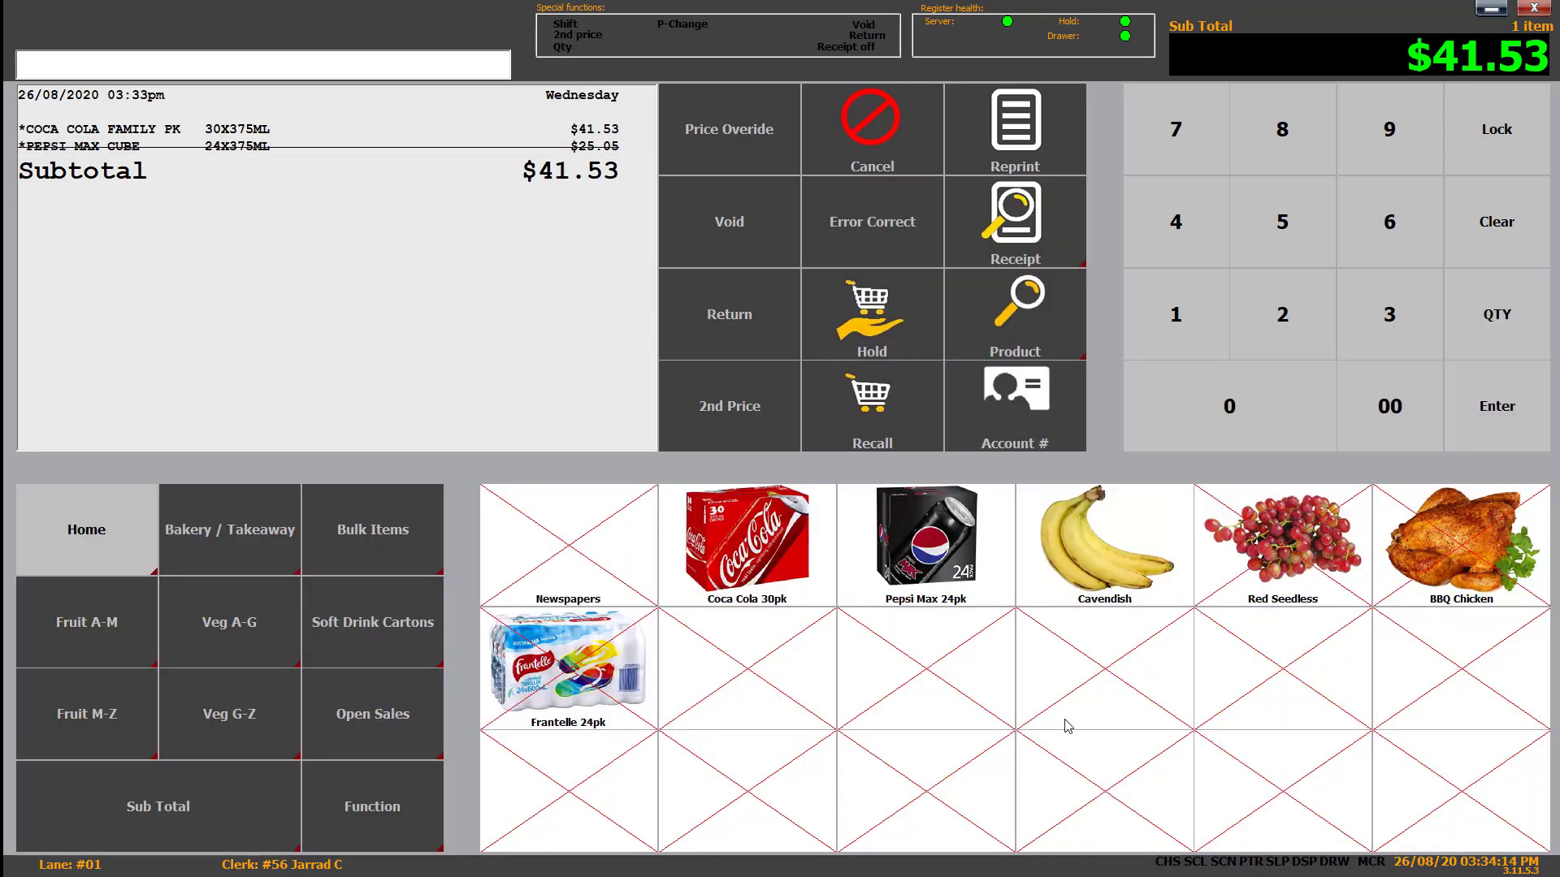
click(997, 560)
click(152, 830)
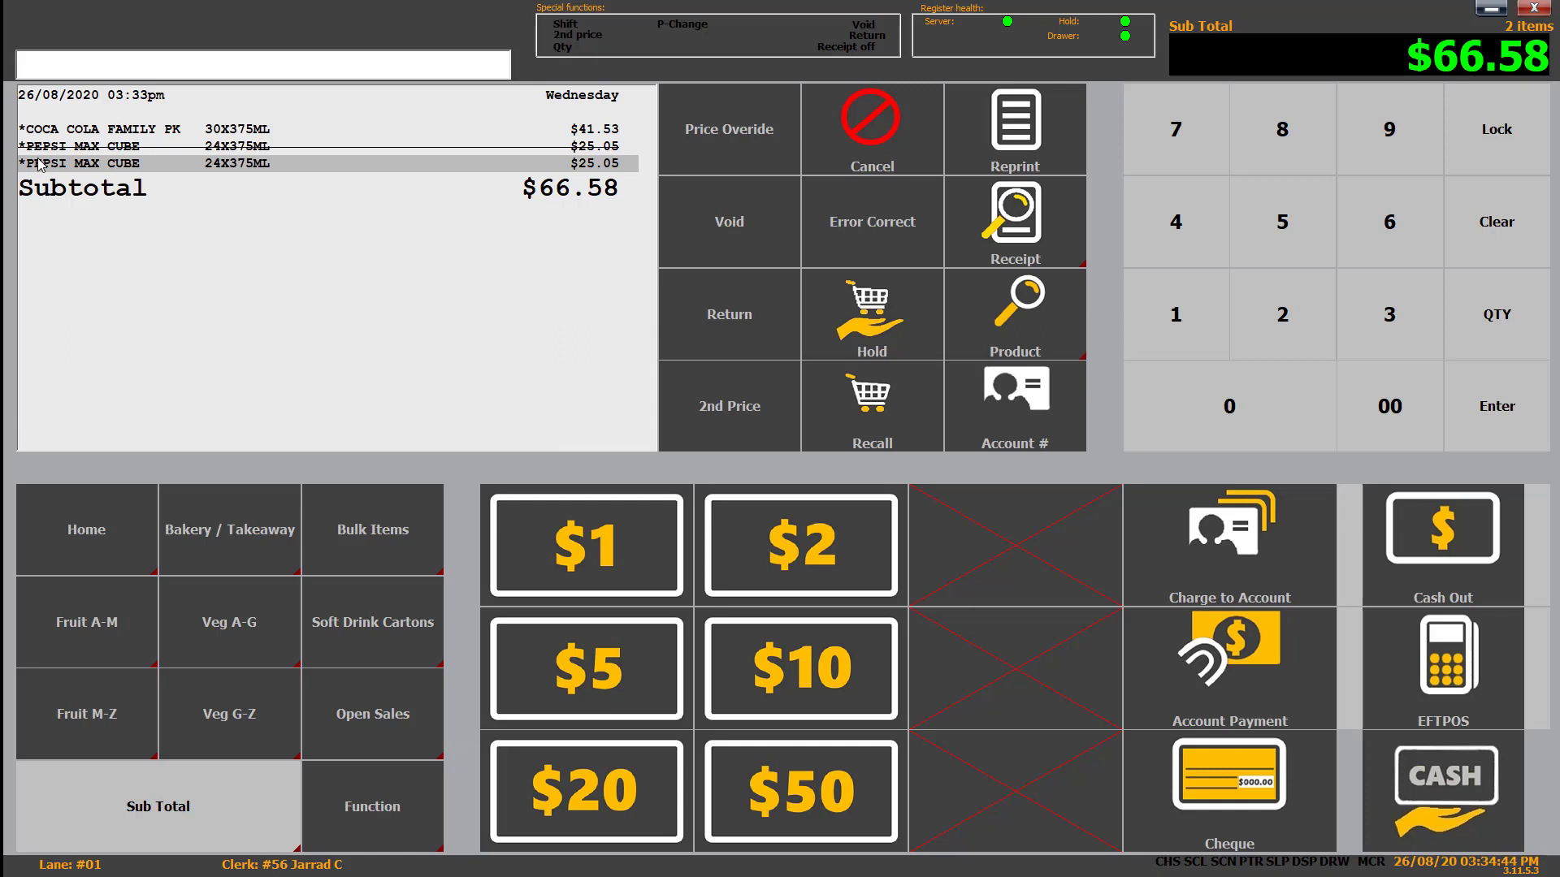
click(848, 120)
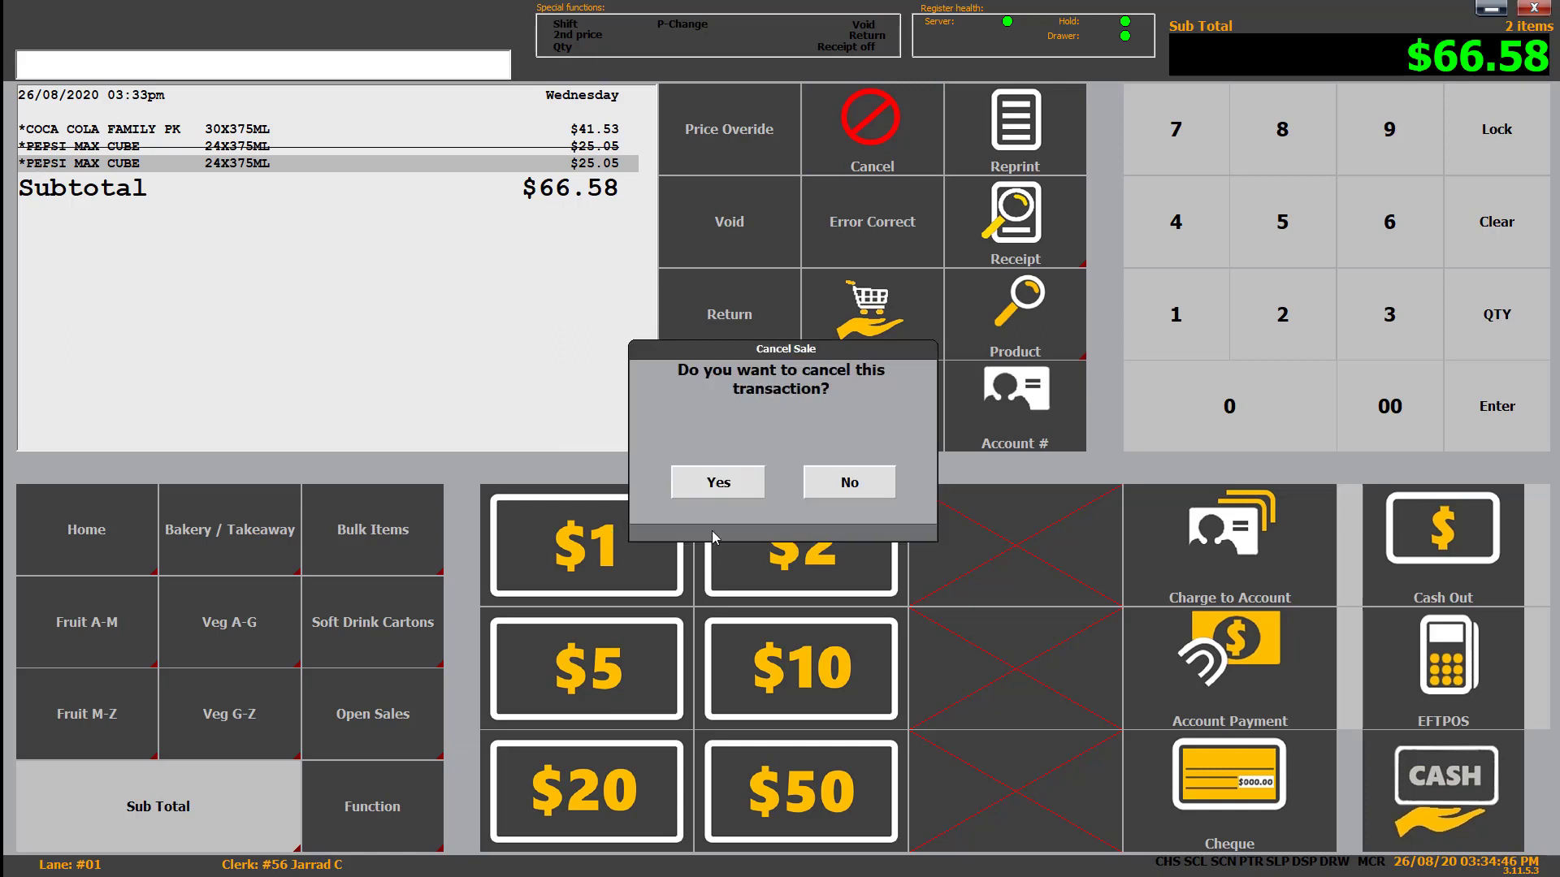
click(719, 490)
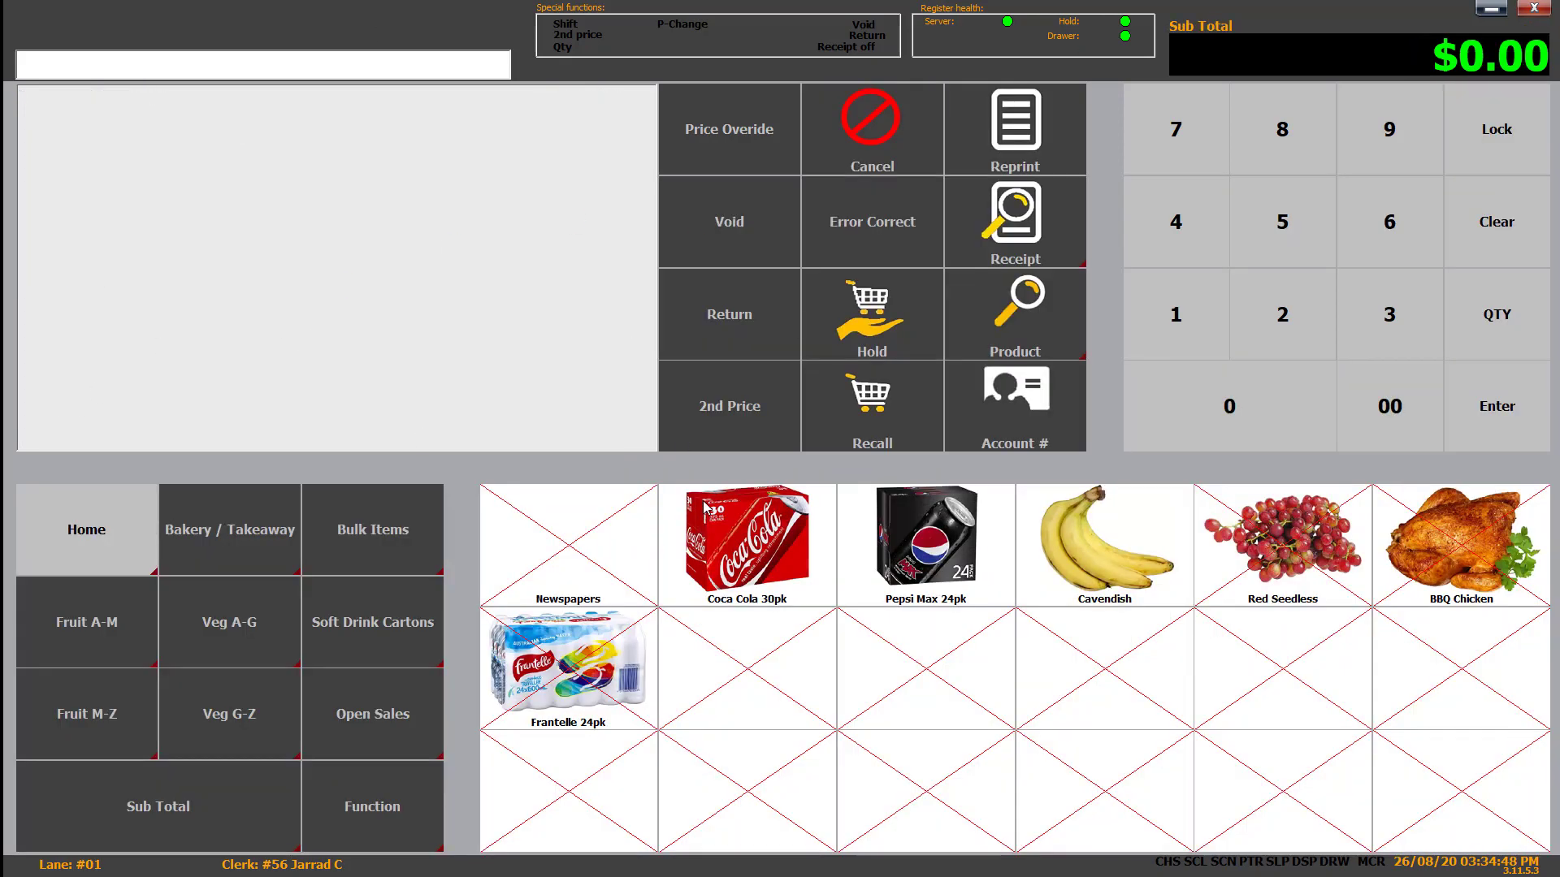
- Return a Coca Cola 30pk at $41.53 and refund it in cash
click(735, 319)
click(763, 571)
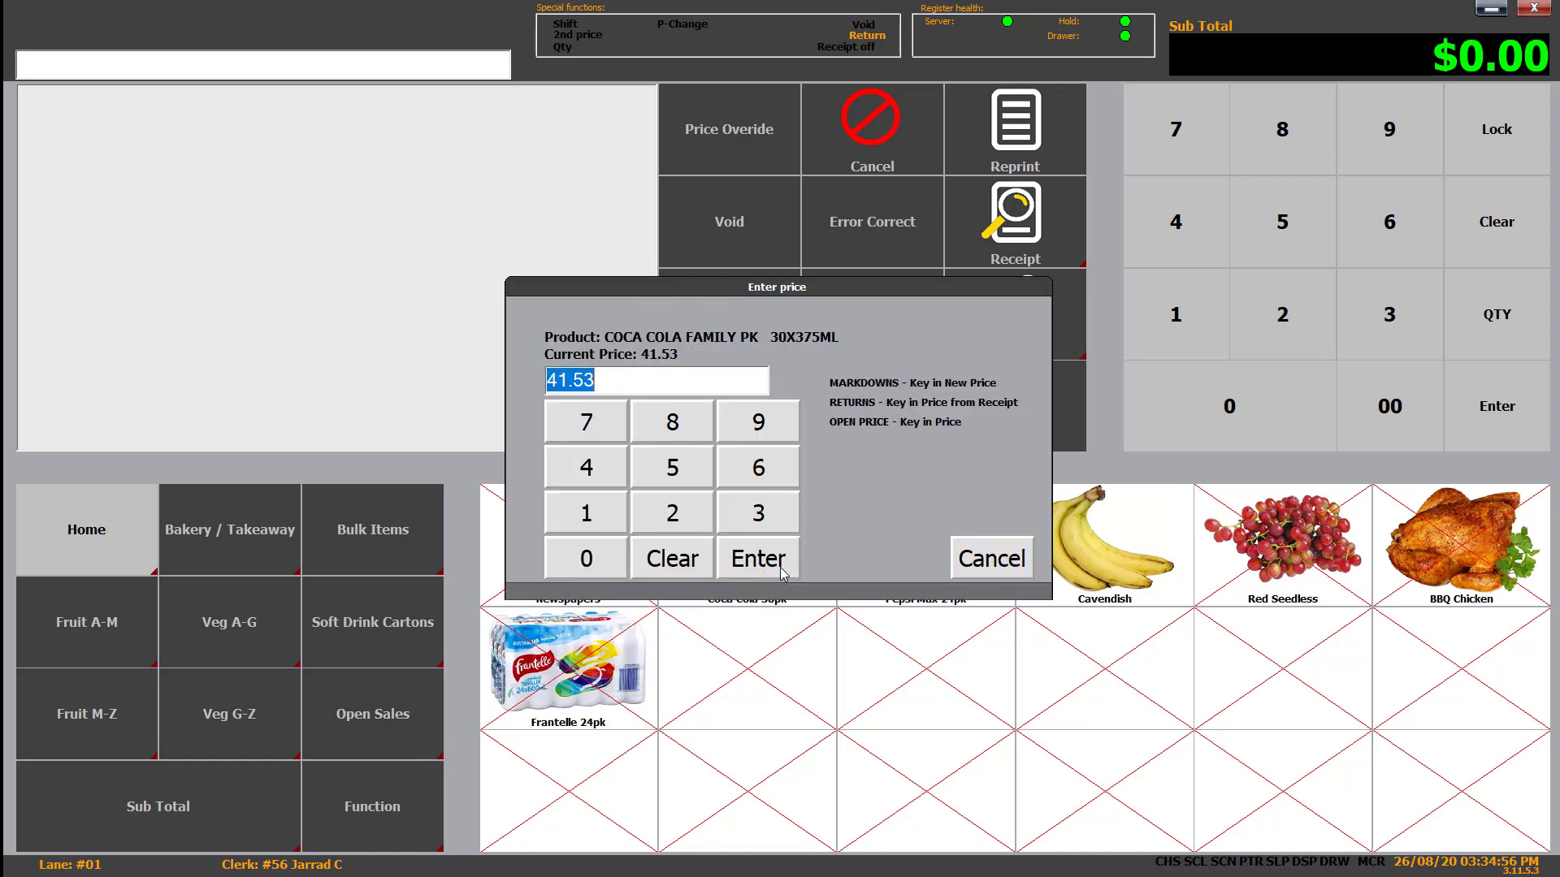
click(758, 559)
click(243, 816)
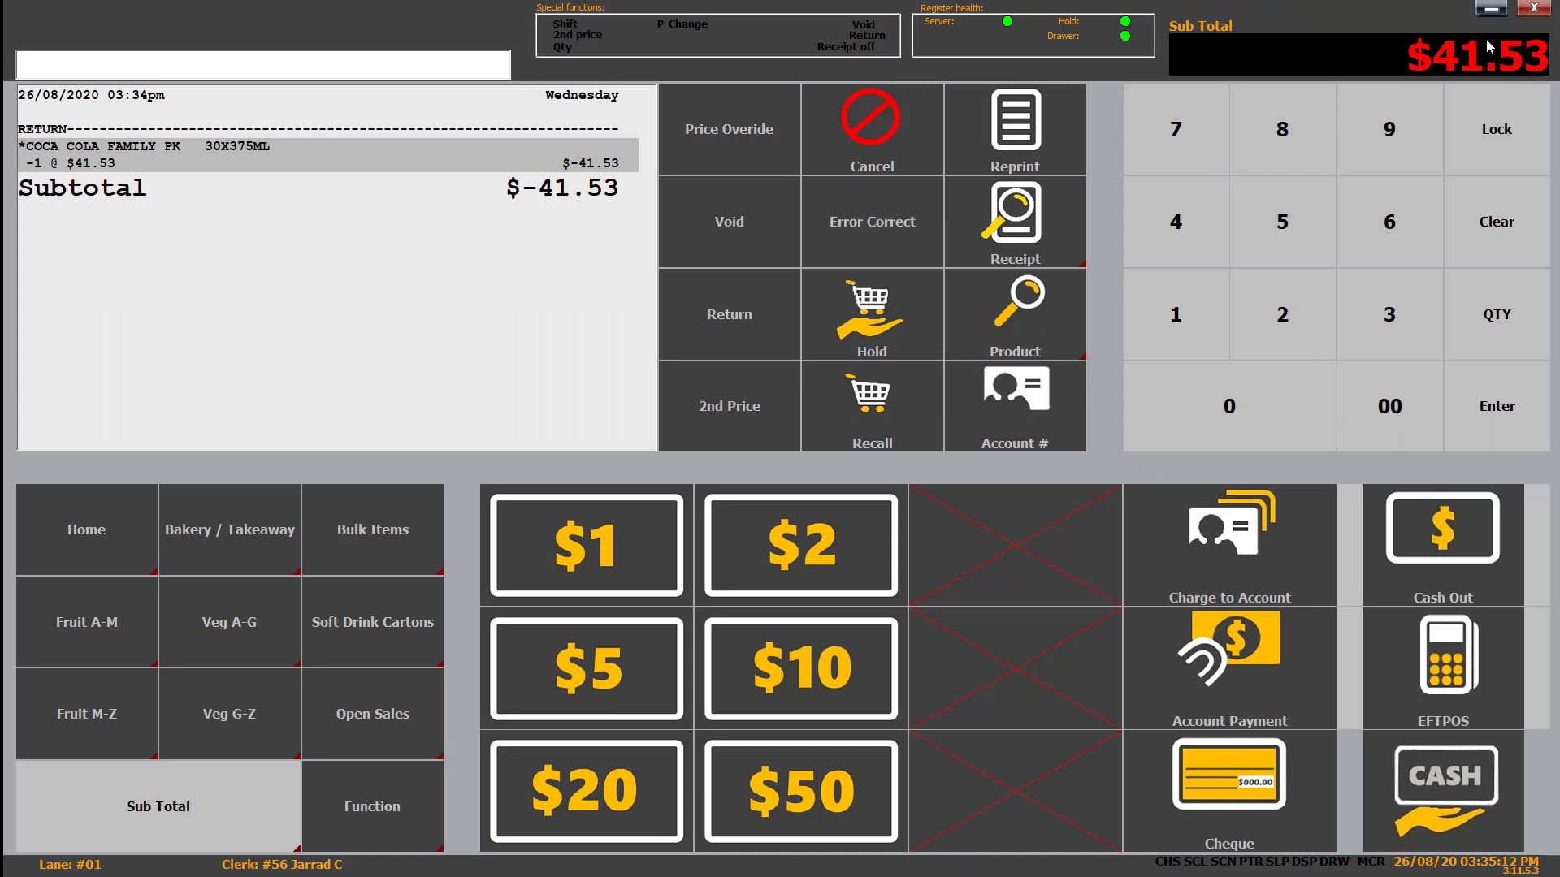
double_click(1274, 417)
click(1462, 780)
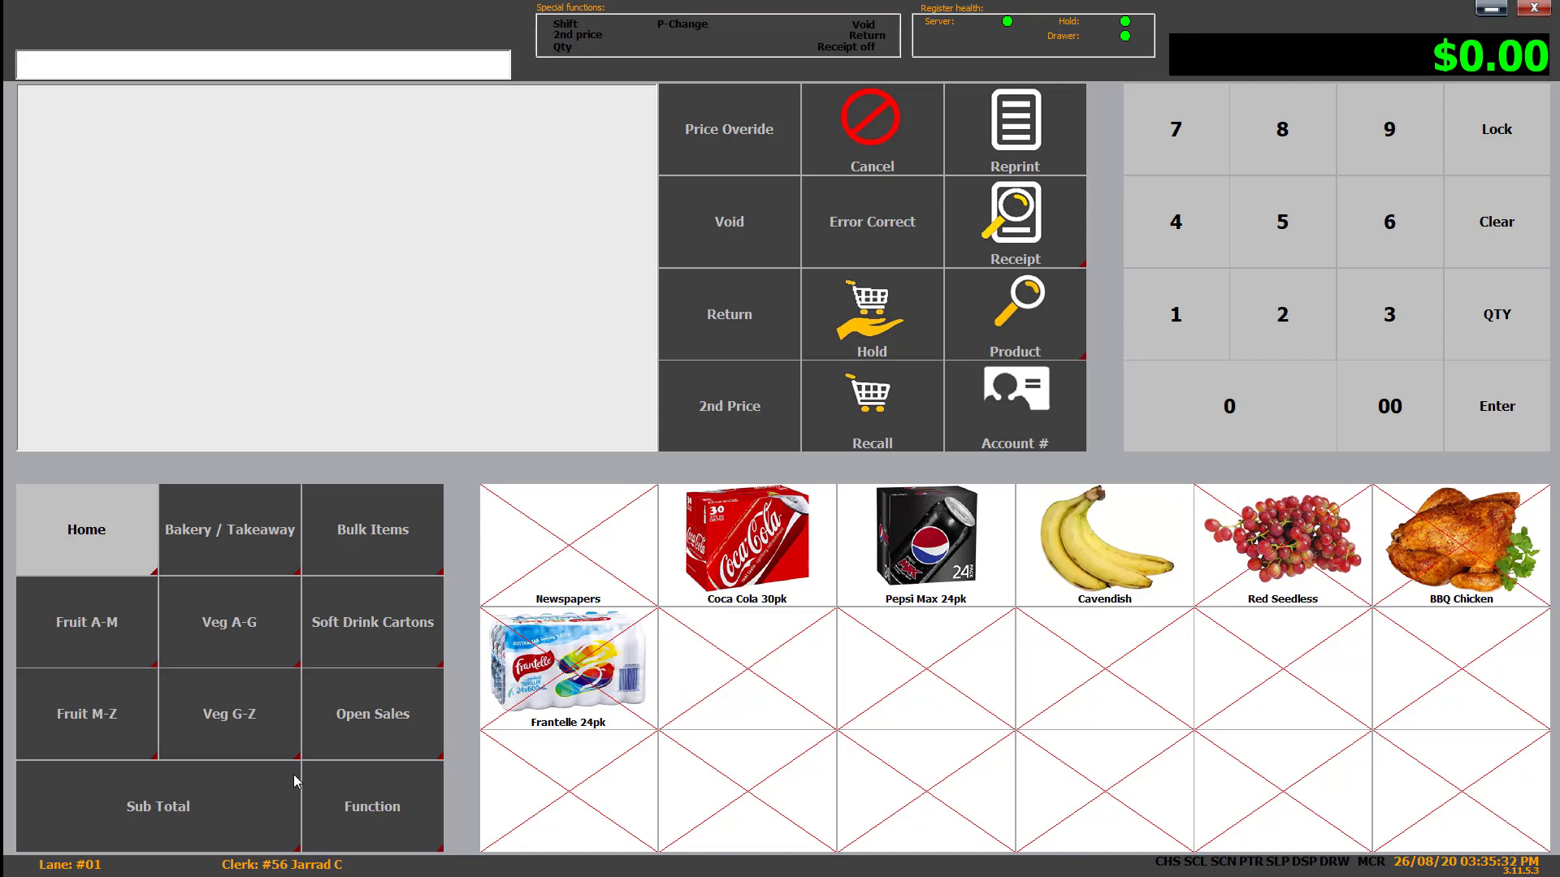
- Turn receipt printing off and lock the lane 01 register
click(358, 776)
click(1462, 547)
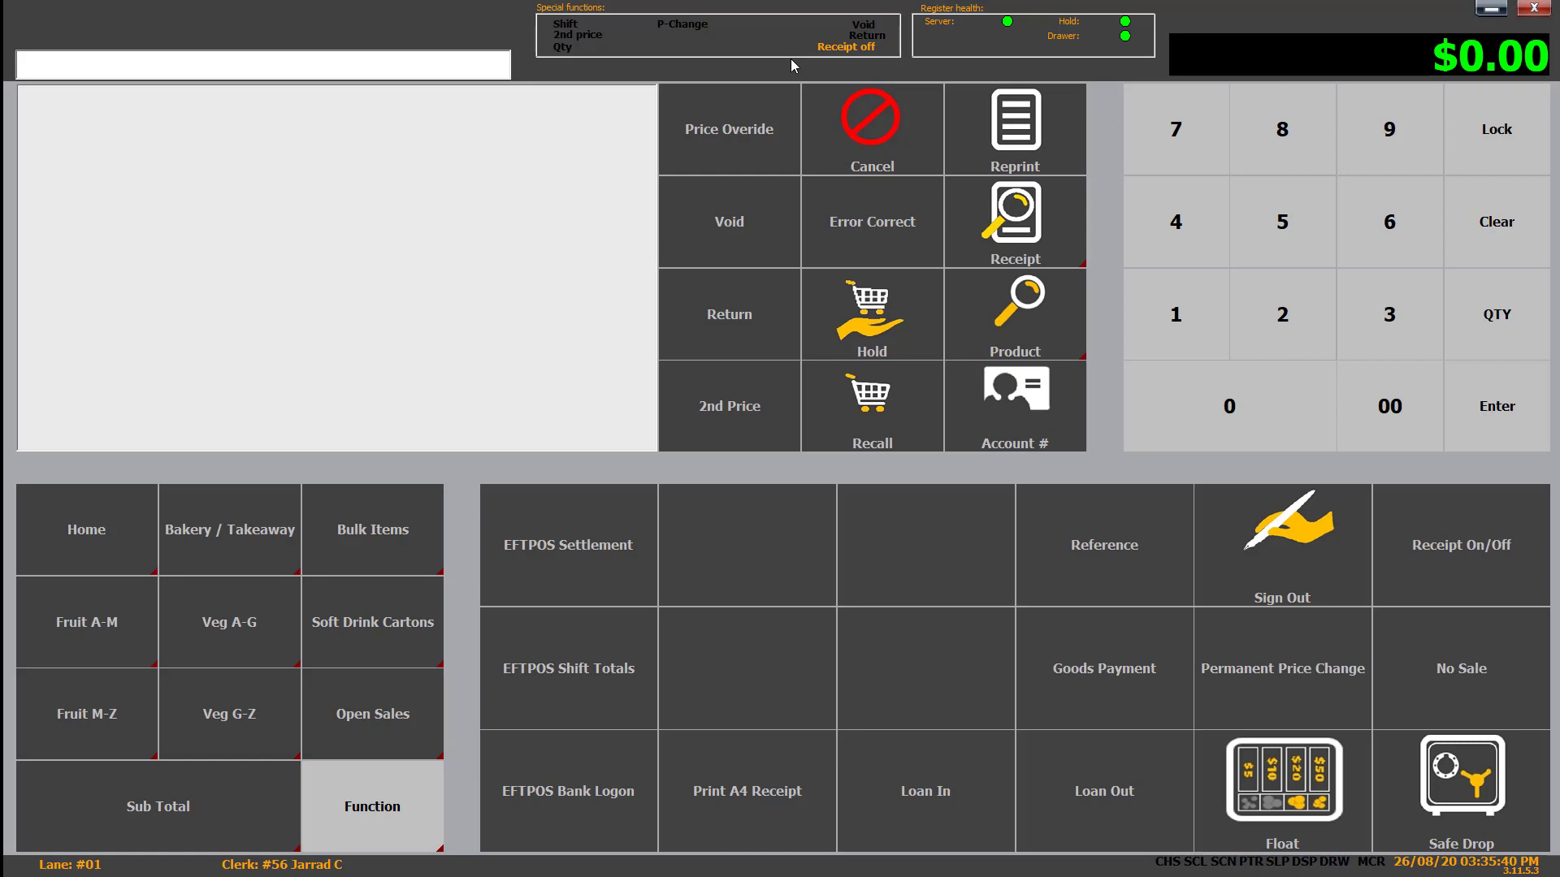
click(1451, 563)
click(1481, 521)
click(180, 820)
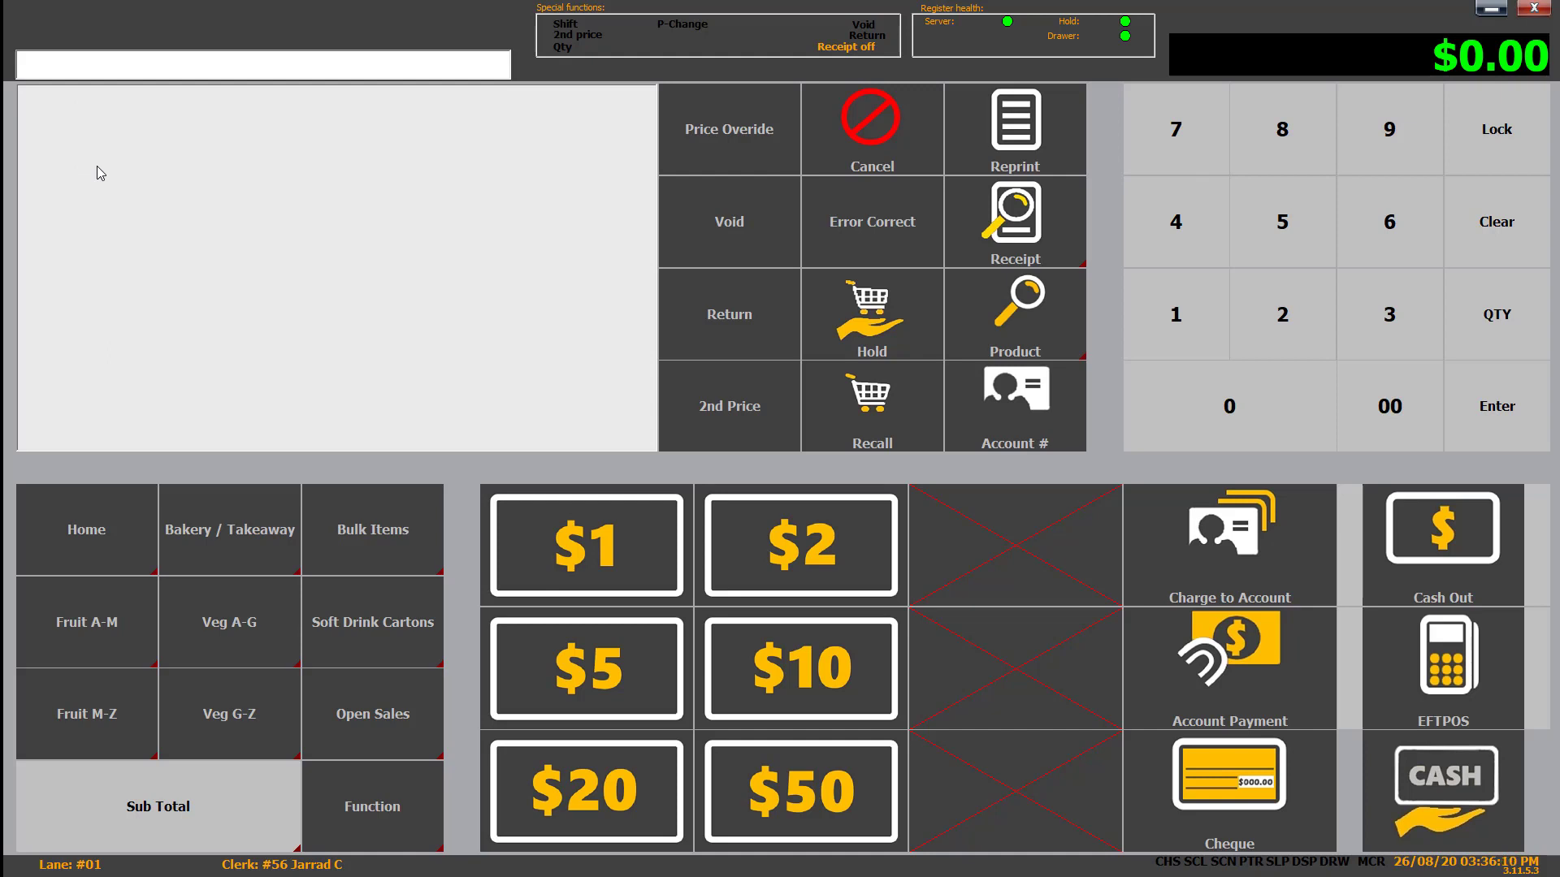
click(1519, 132)
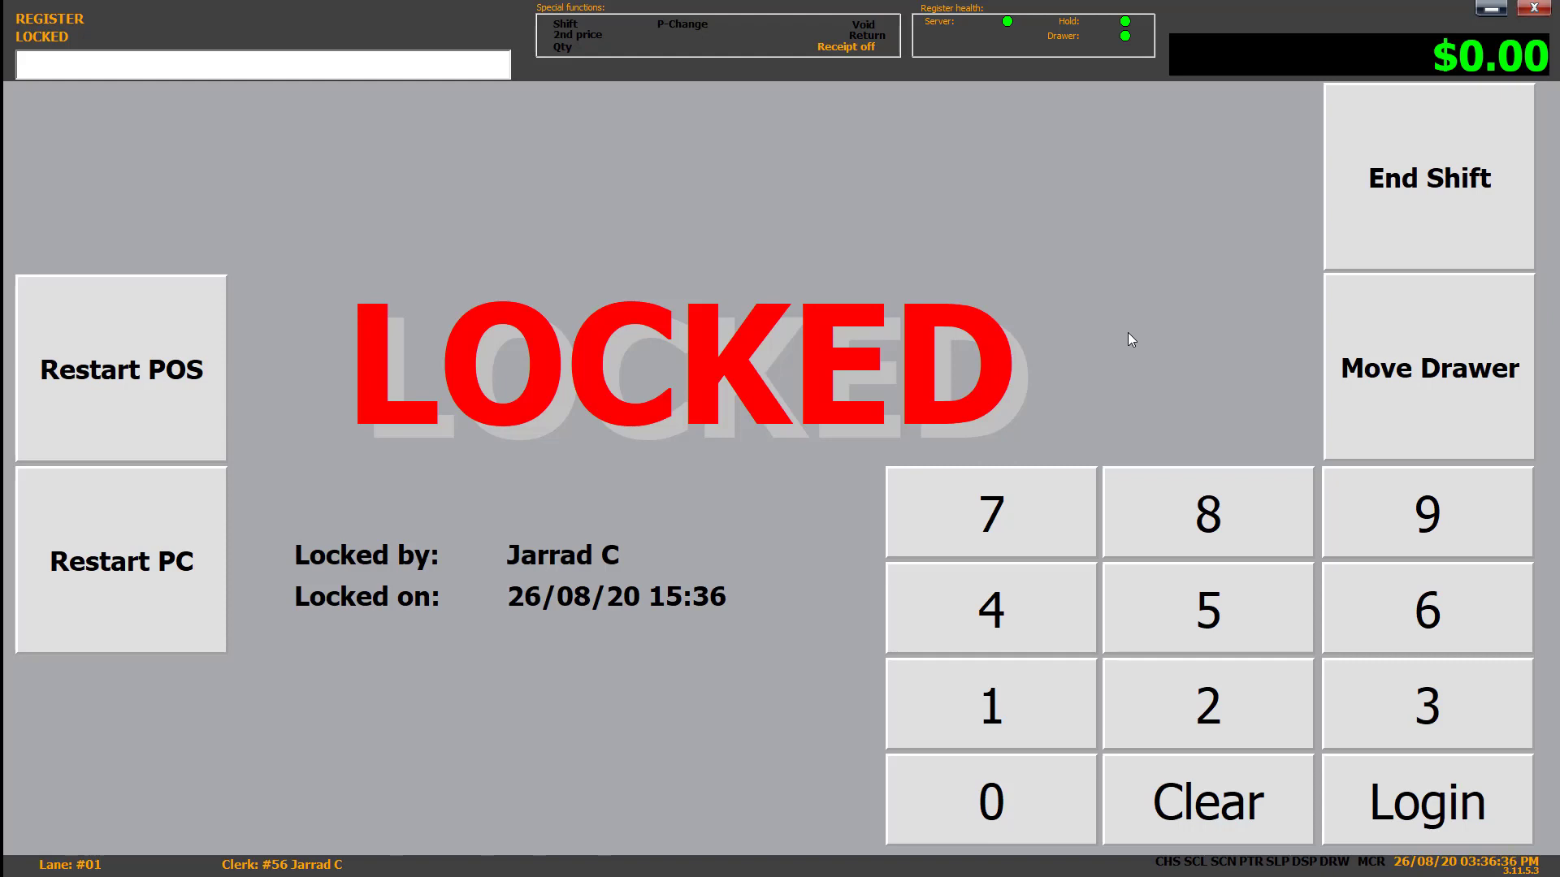
- Restart the POS, then end the clerk's shift using the clerk password
click(104, 361)
click(740, 490)
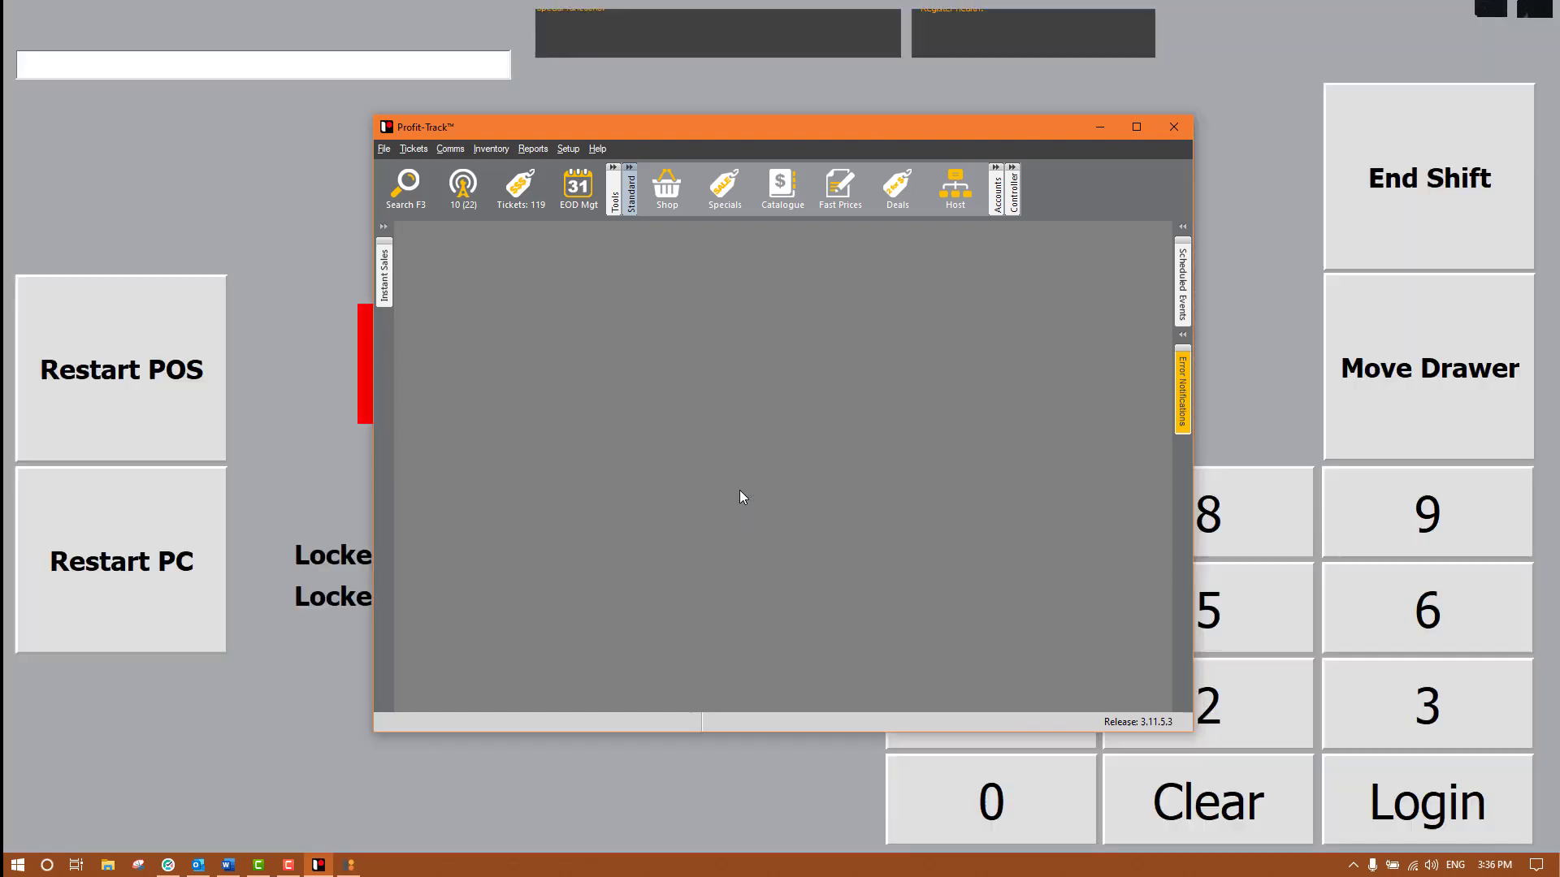
click(1292, 118)
click(1390, 134)
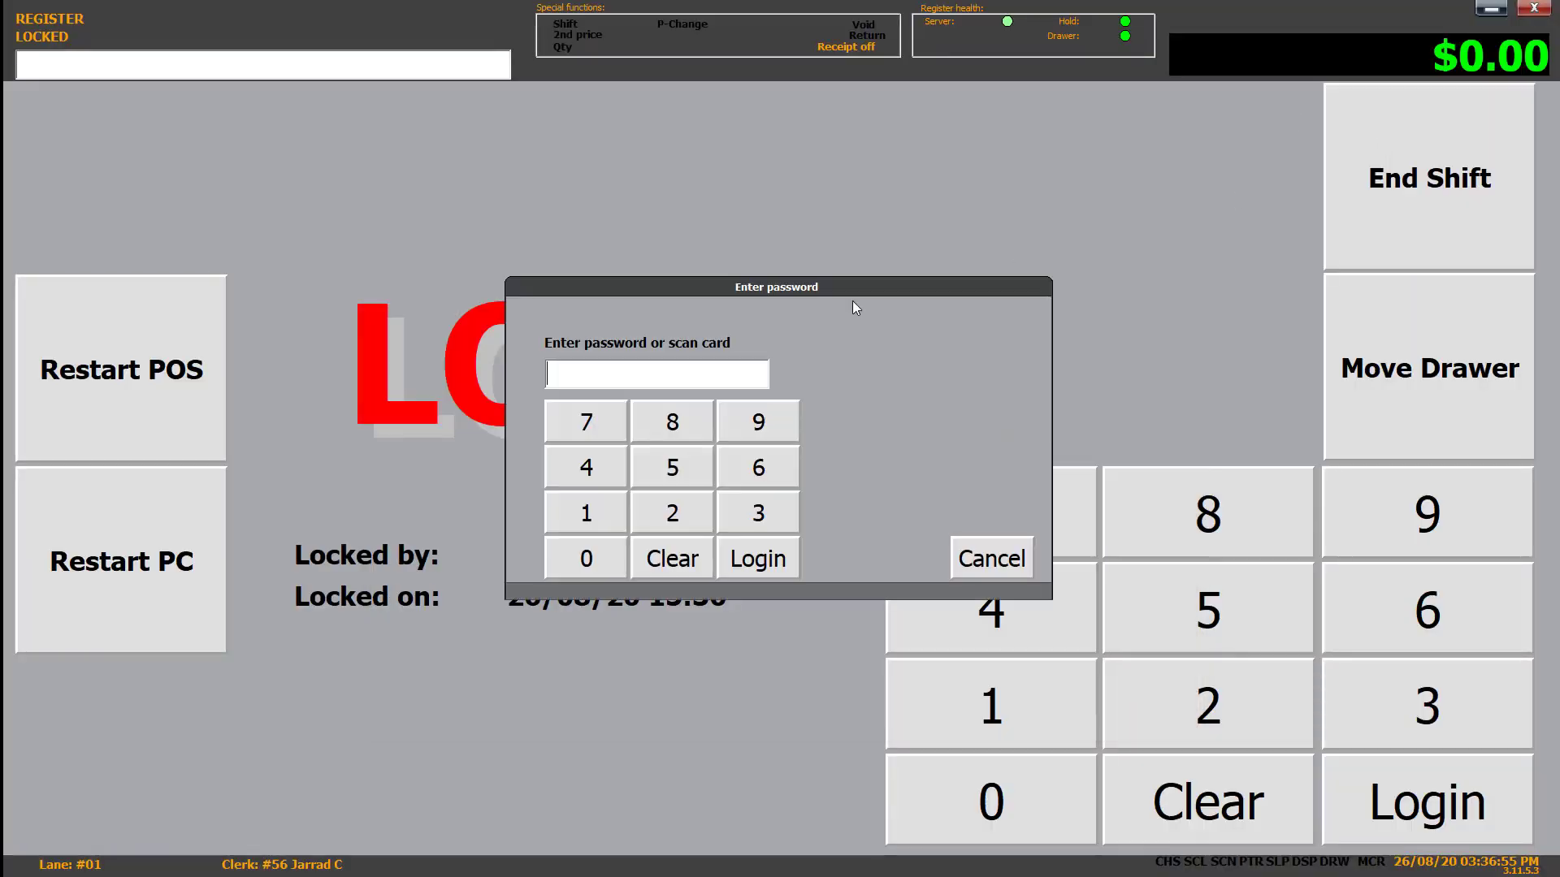
text(***)
key(Return)
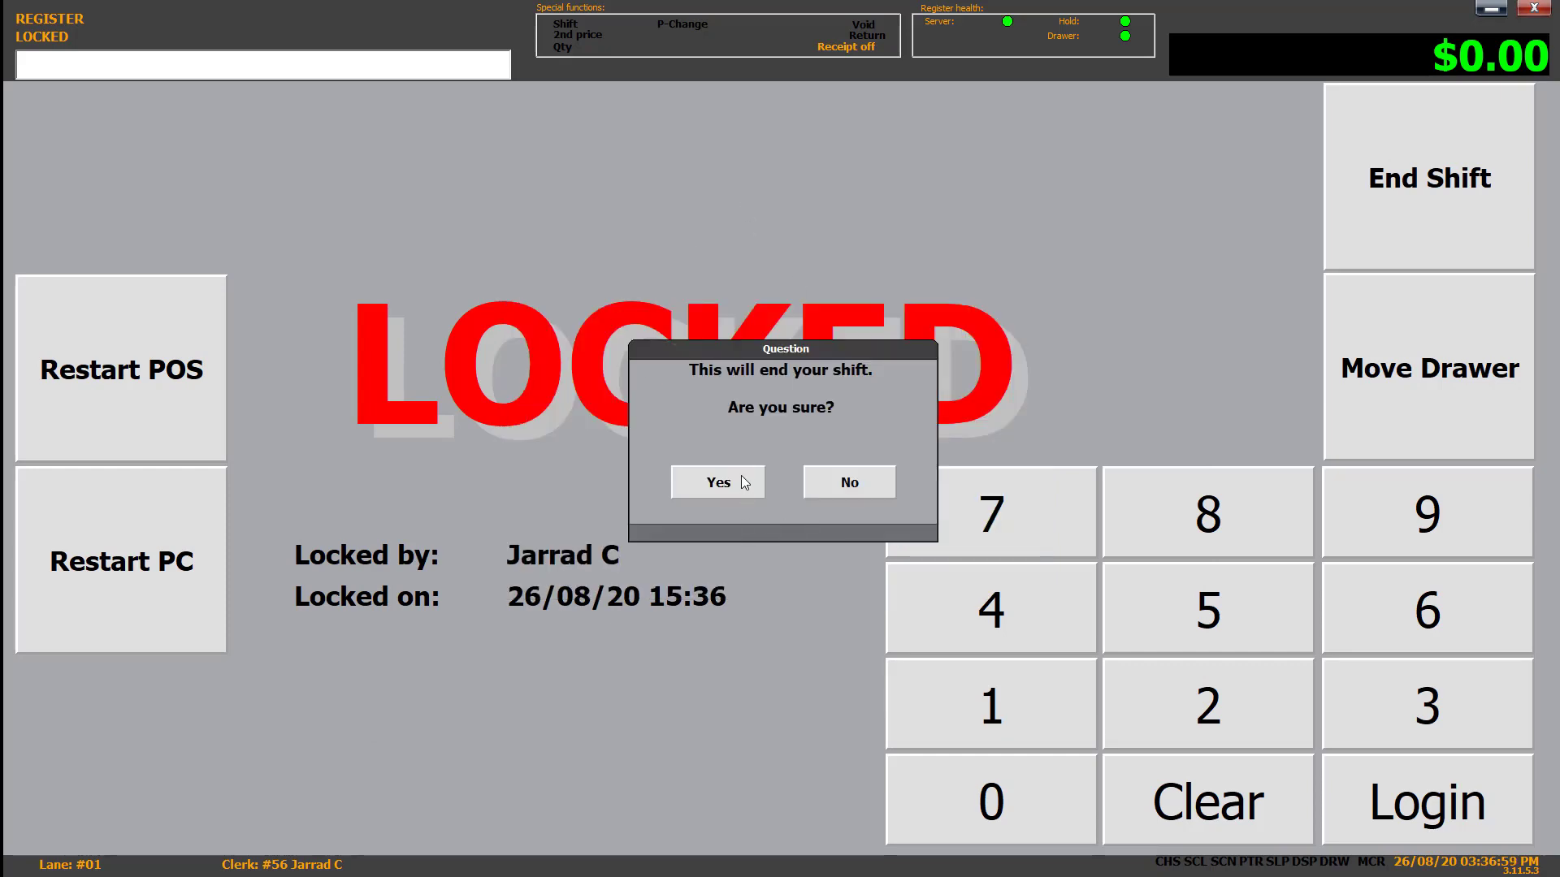
click(718, 483)
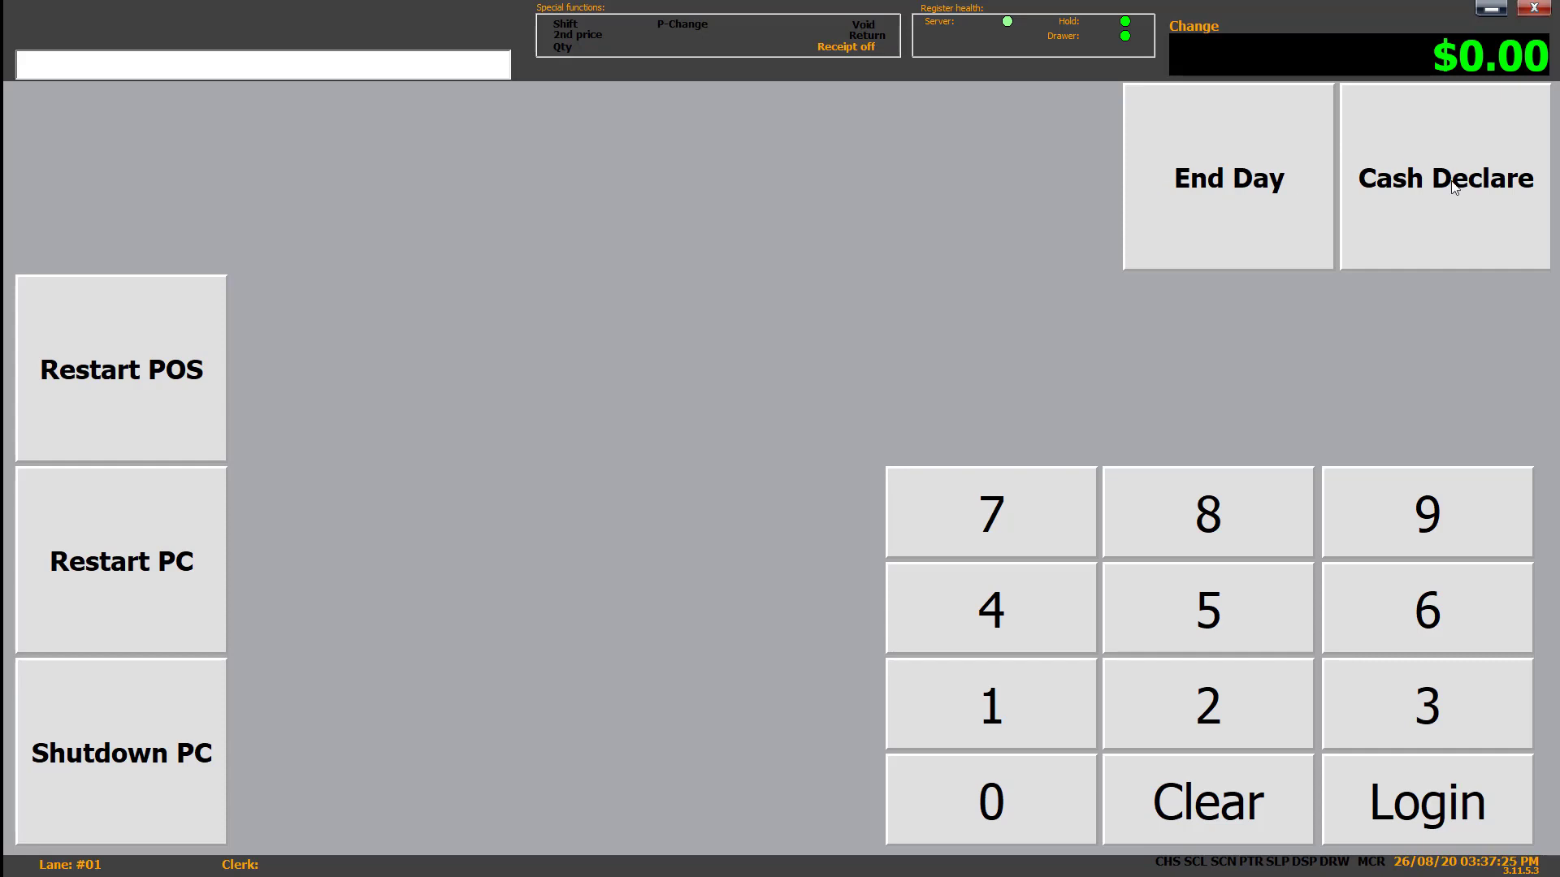
- Start the cash declaration for shift 11205 after entering the clerk password
click(1451, 203)
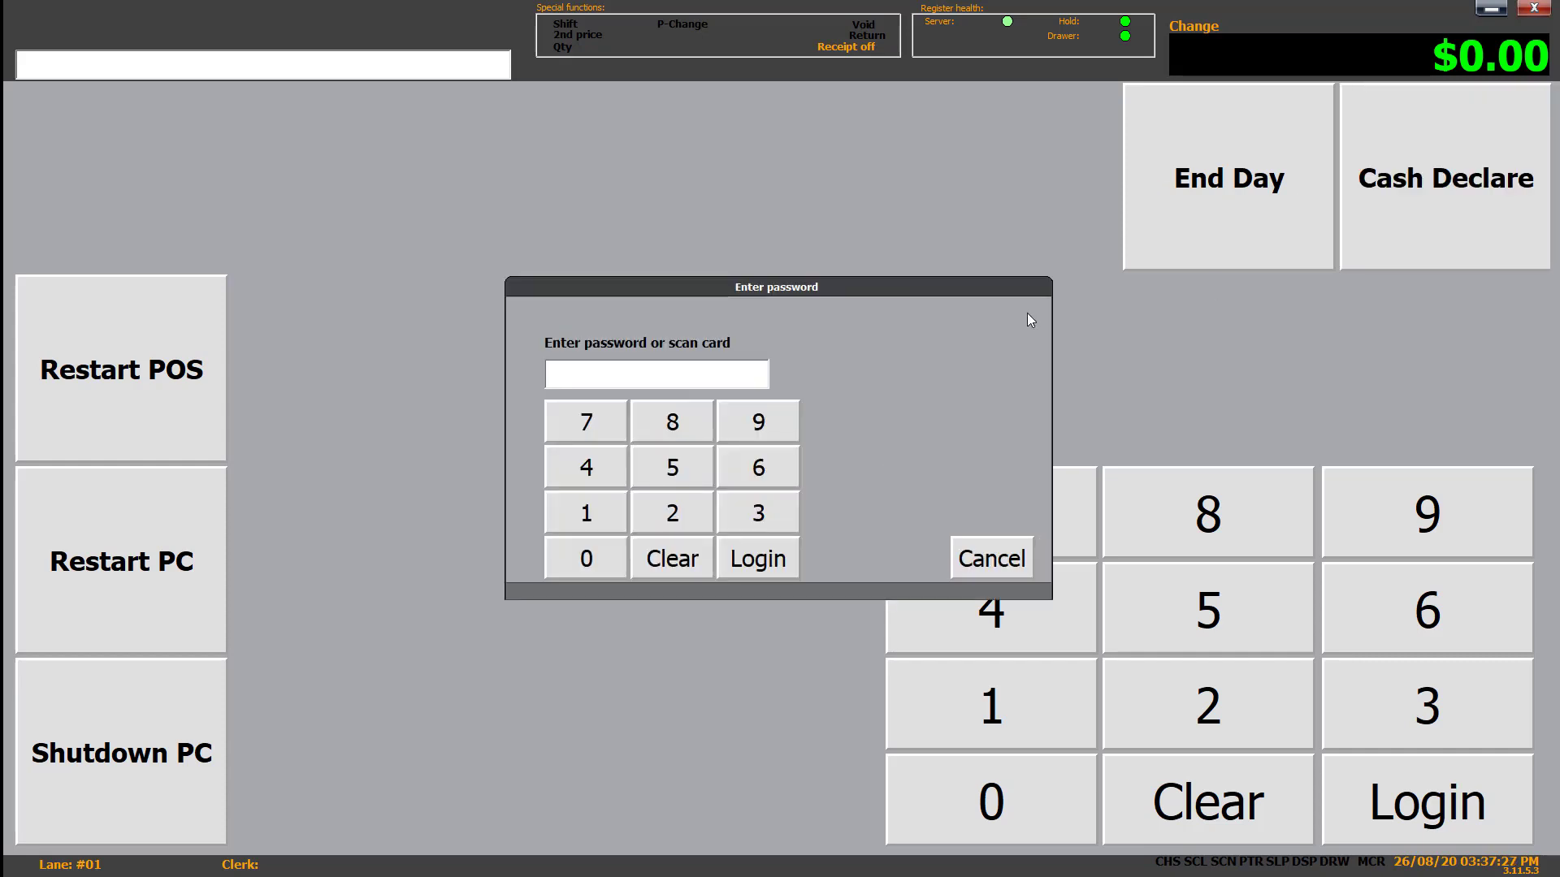
text(***)
key(Return)
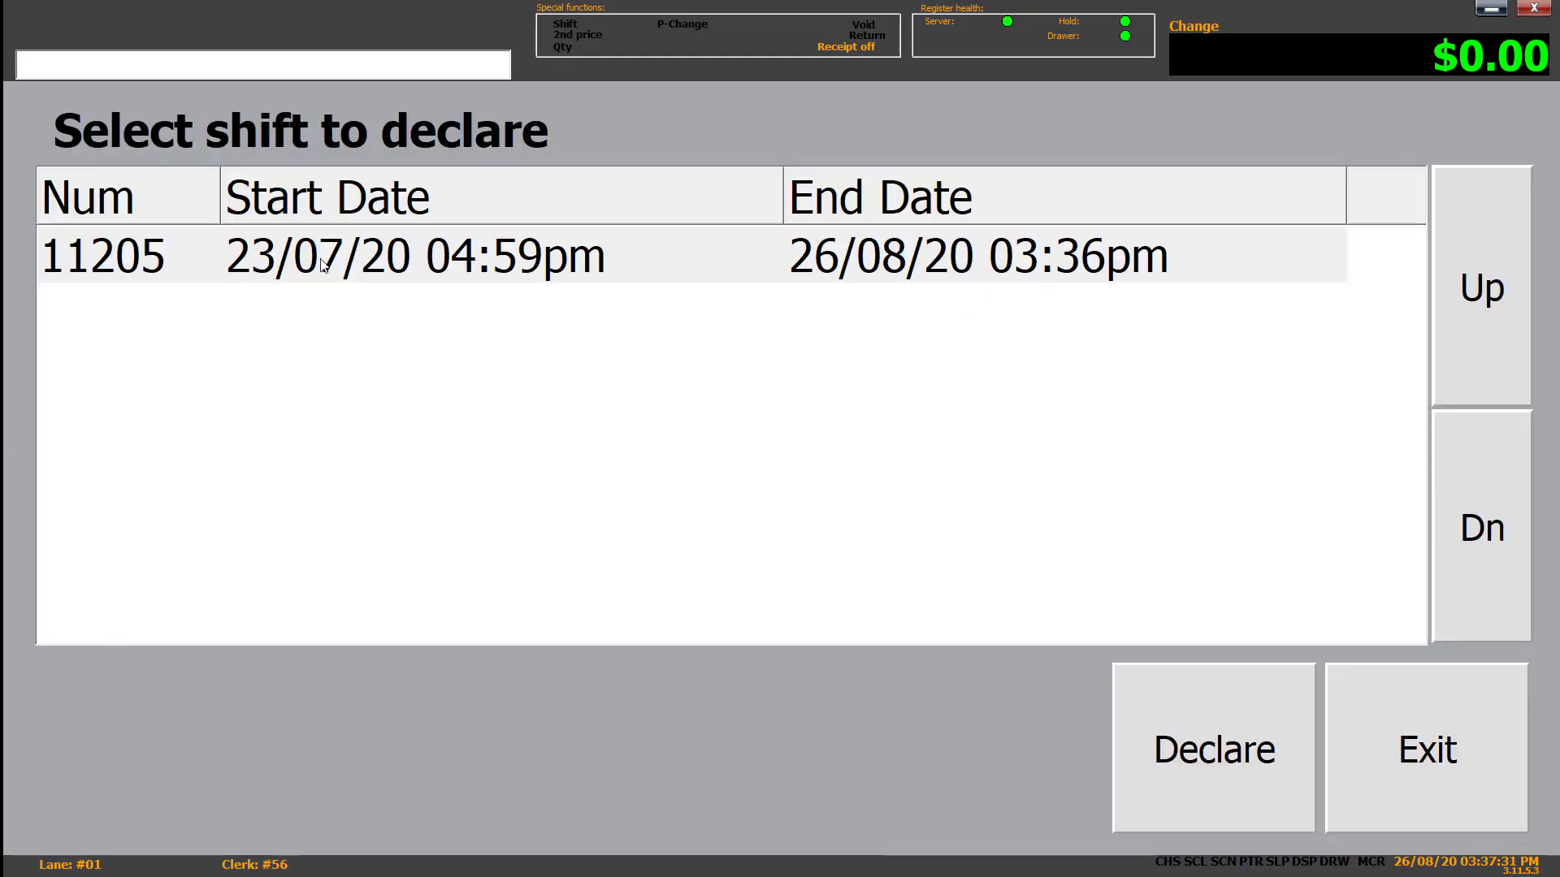
click(615, 260)
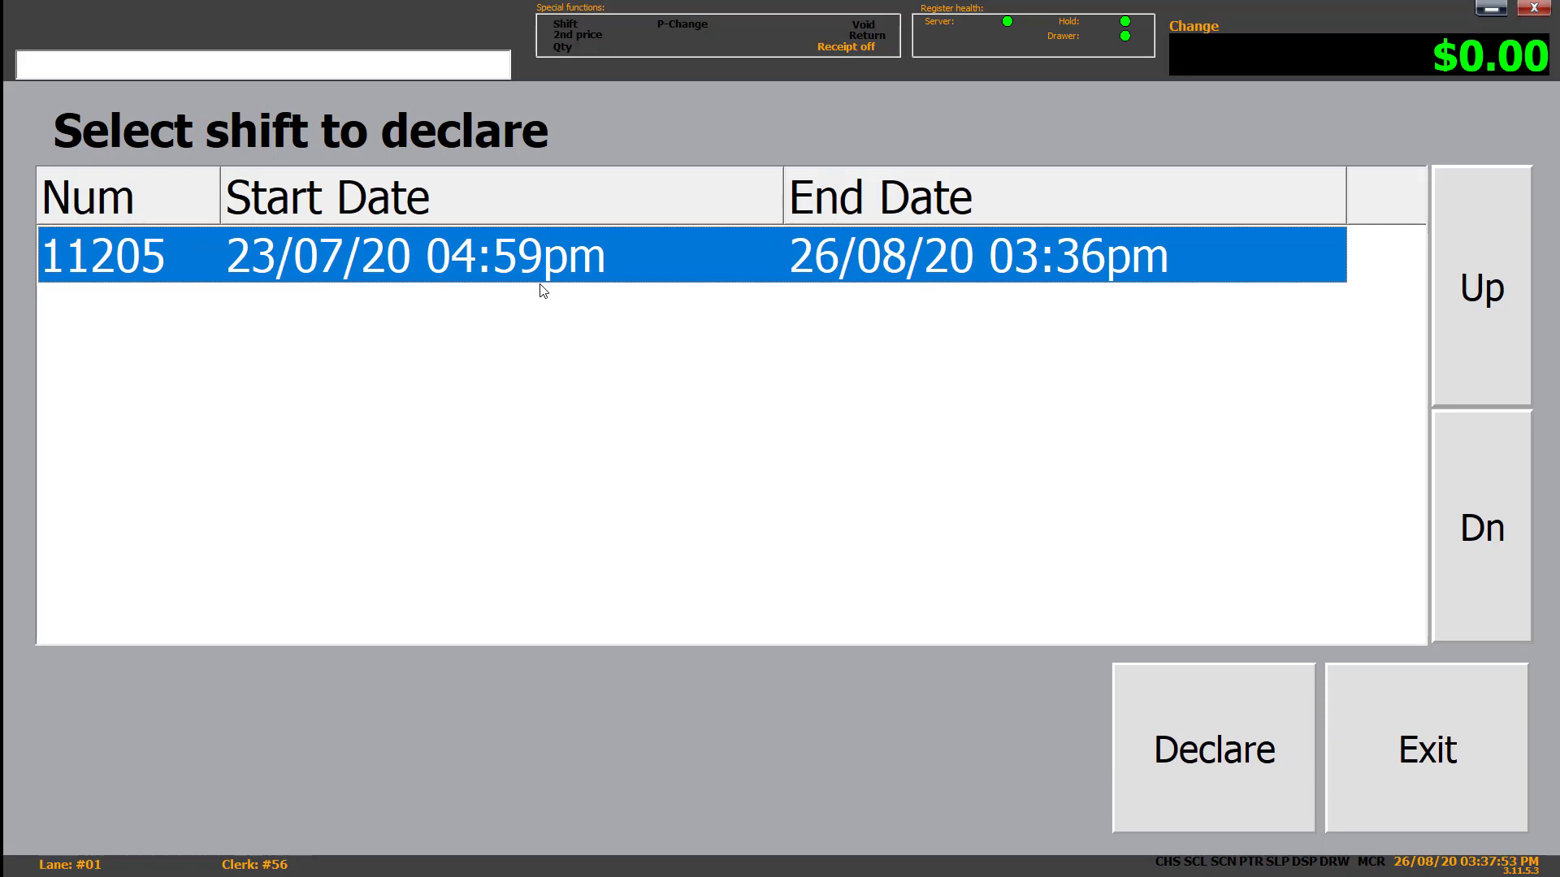
click(1182, 731)
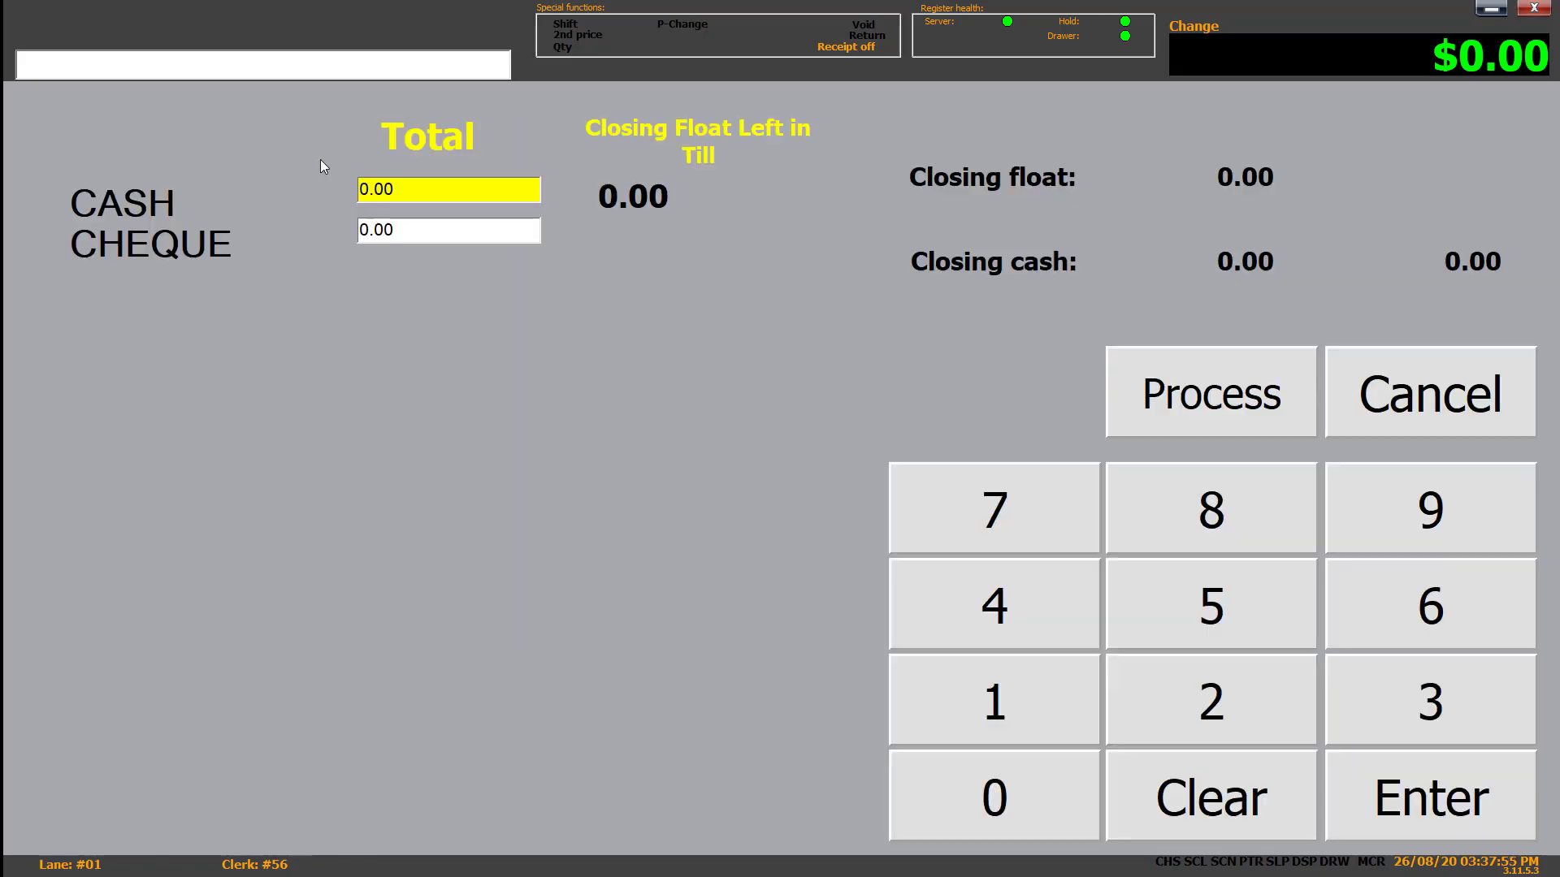
- Declare $0.50 cash against $158.25 expected and process the cash-up despite the -157.75 variance
click(458, 188)
key(Tab)
click(442, 188)
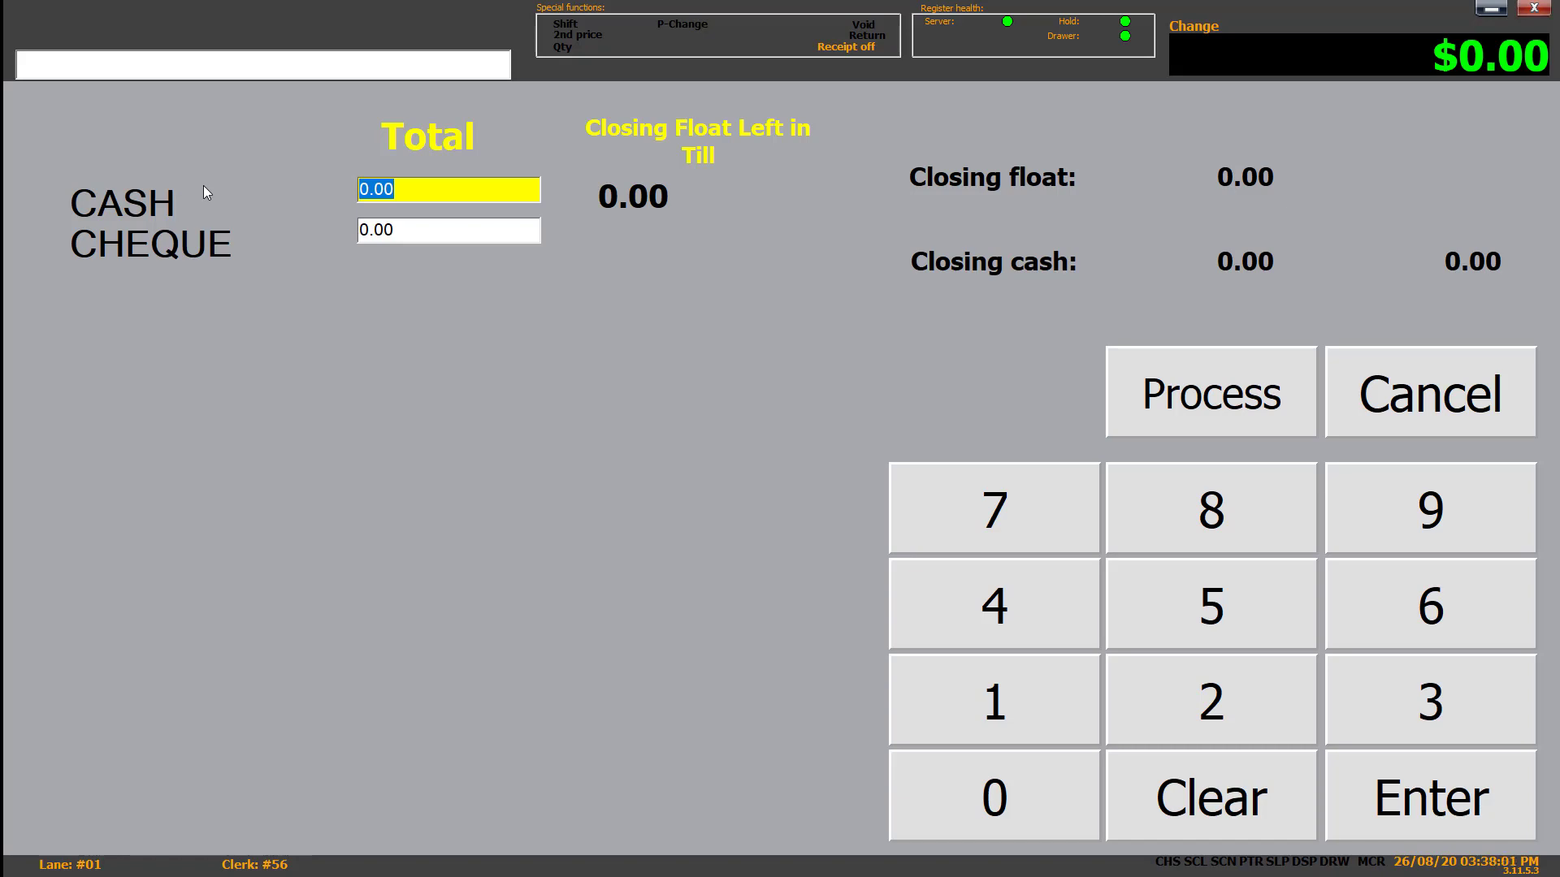
text(##)
click(1235, 593)
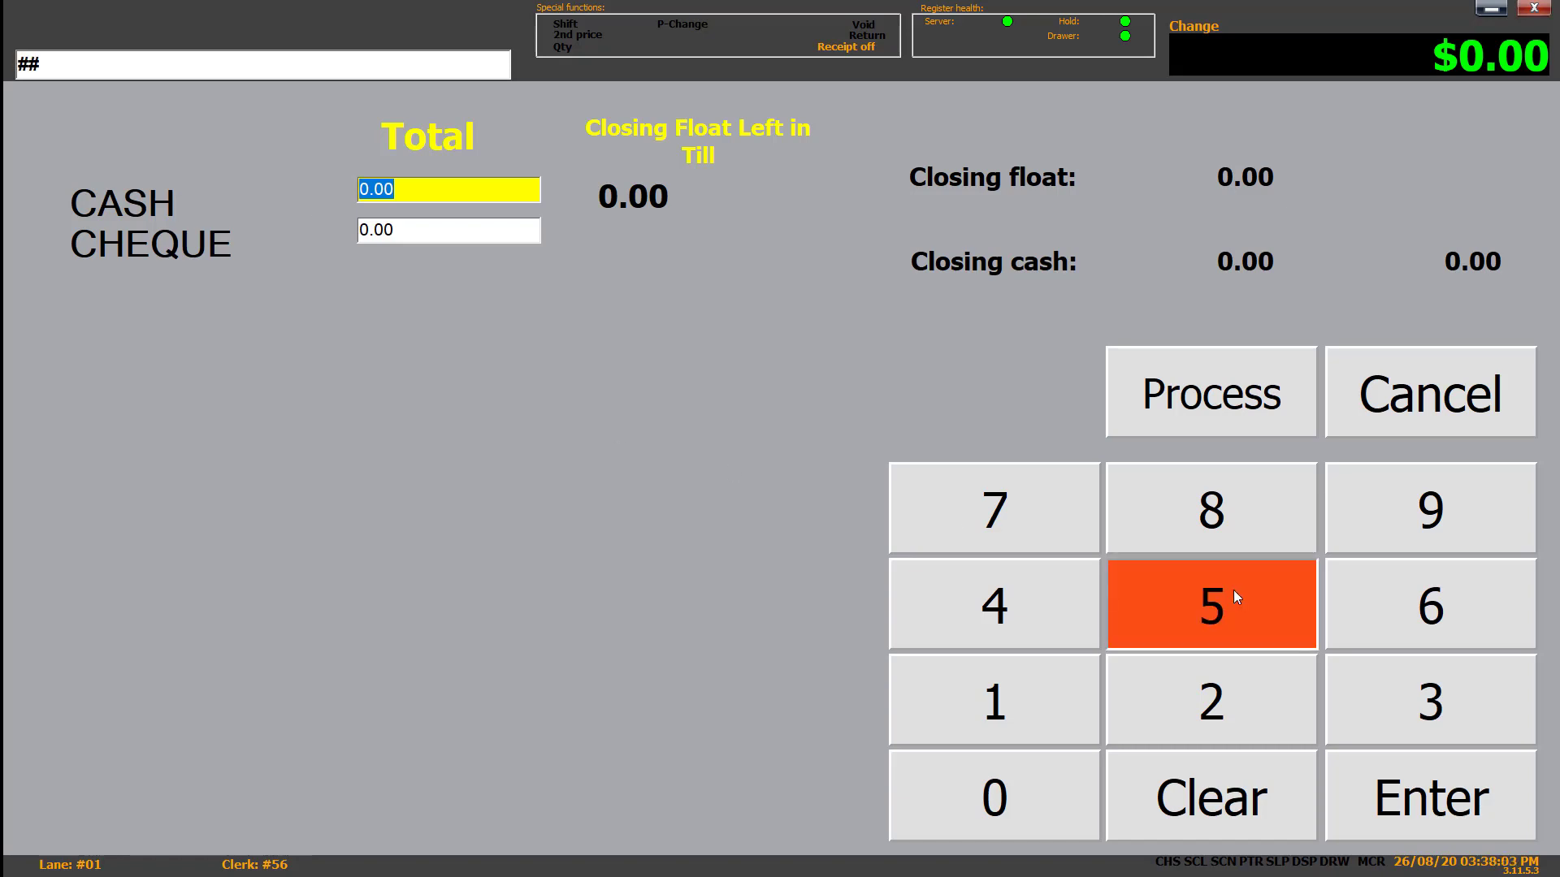
click(1034, 784)
click(1512, 790)
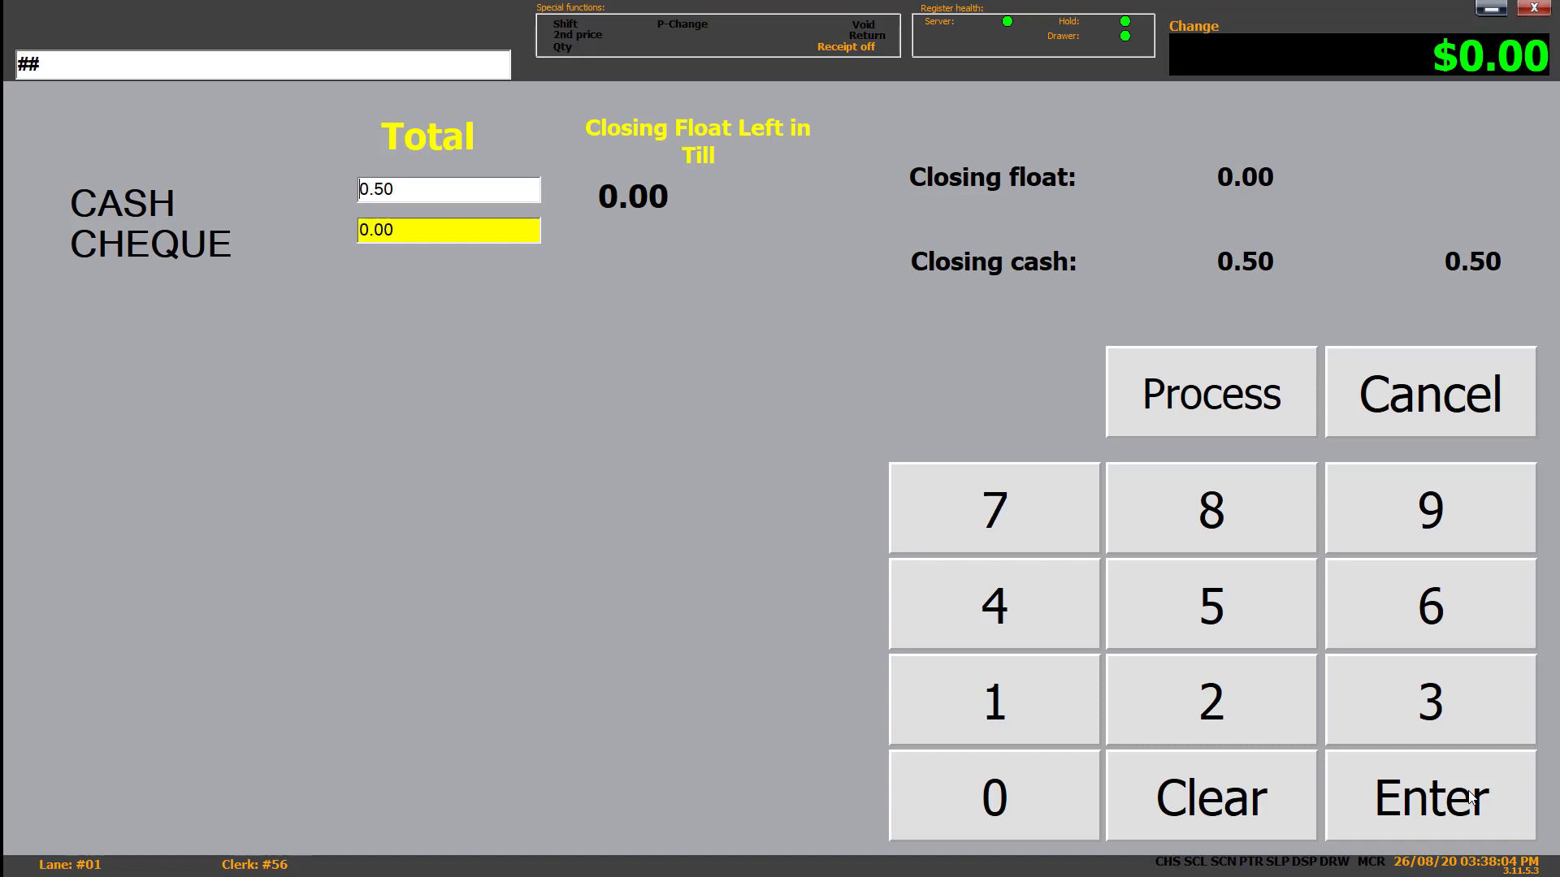
click(1264, 399)
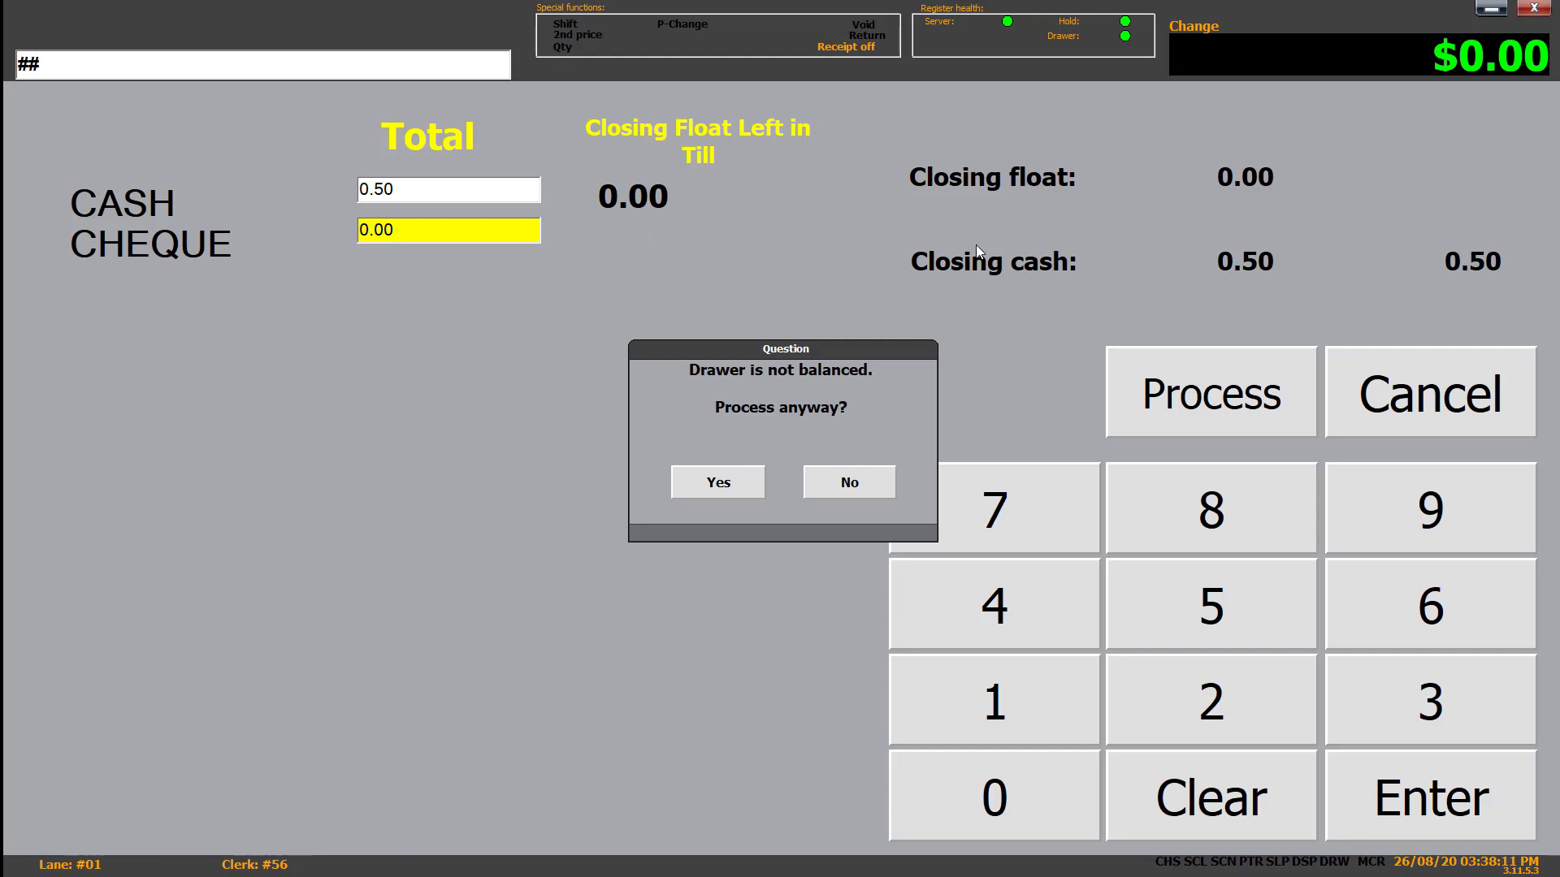
click(718, 482)
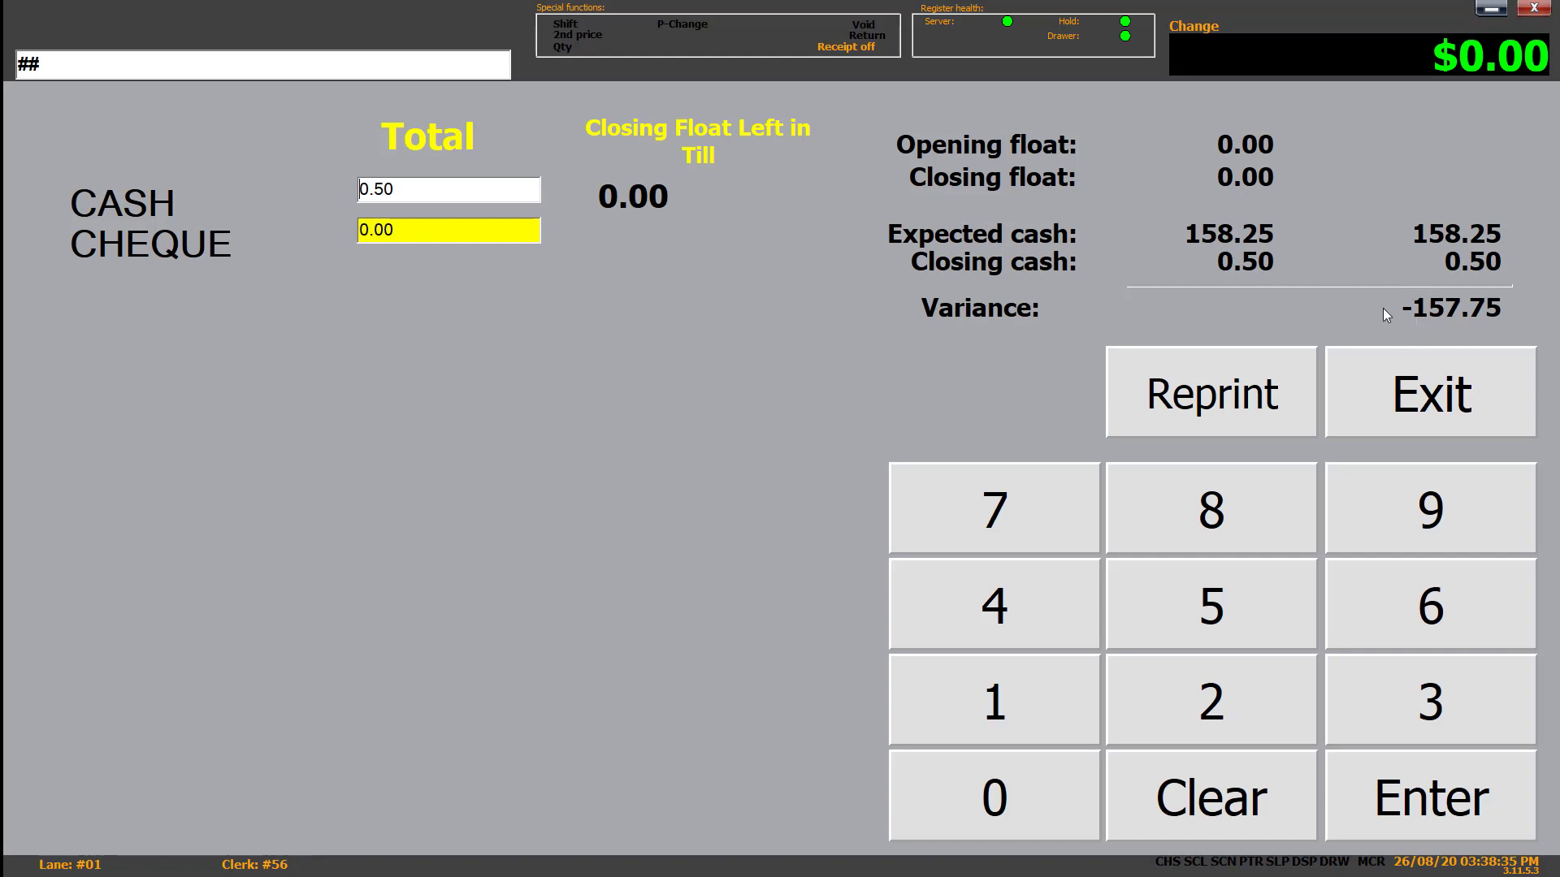
click(1423, 390)
- Log into Cash Declare again with the password and exit the 'No shift to declare' screen
click(1401, 192)
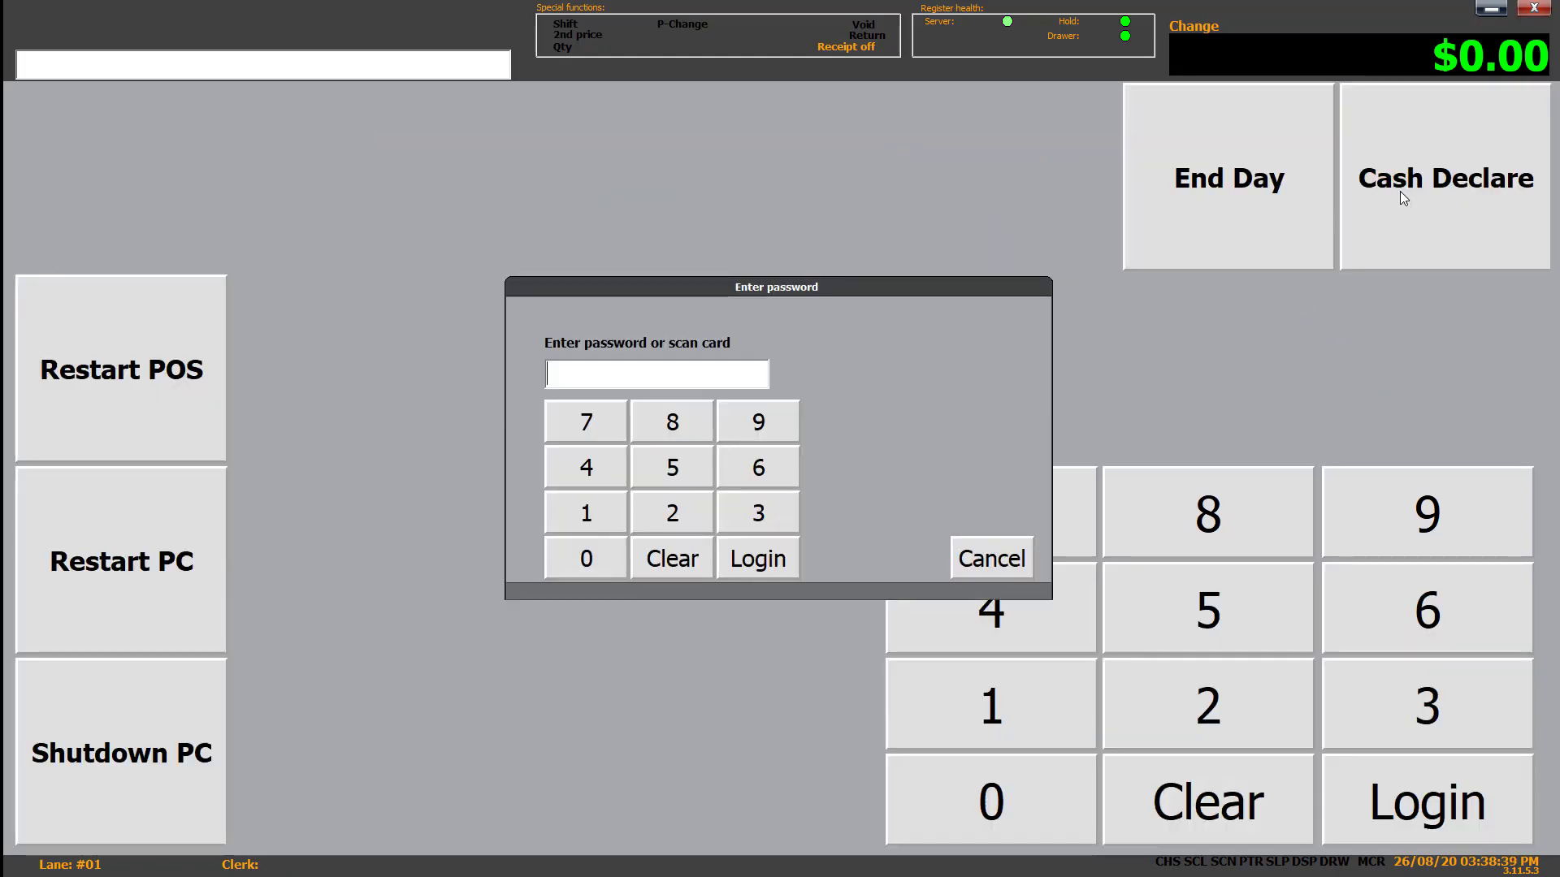
text(123)
key(Return)
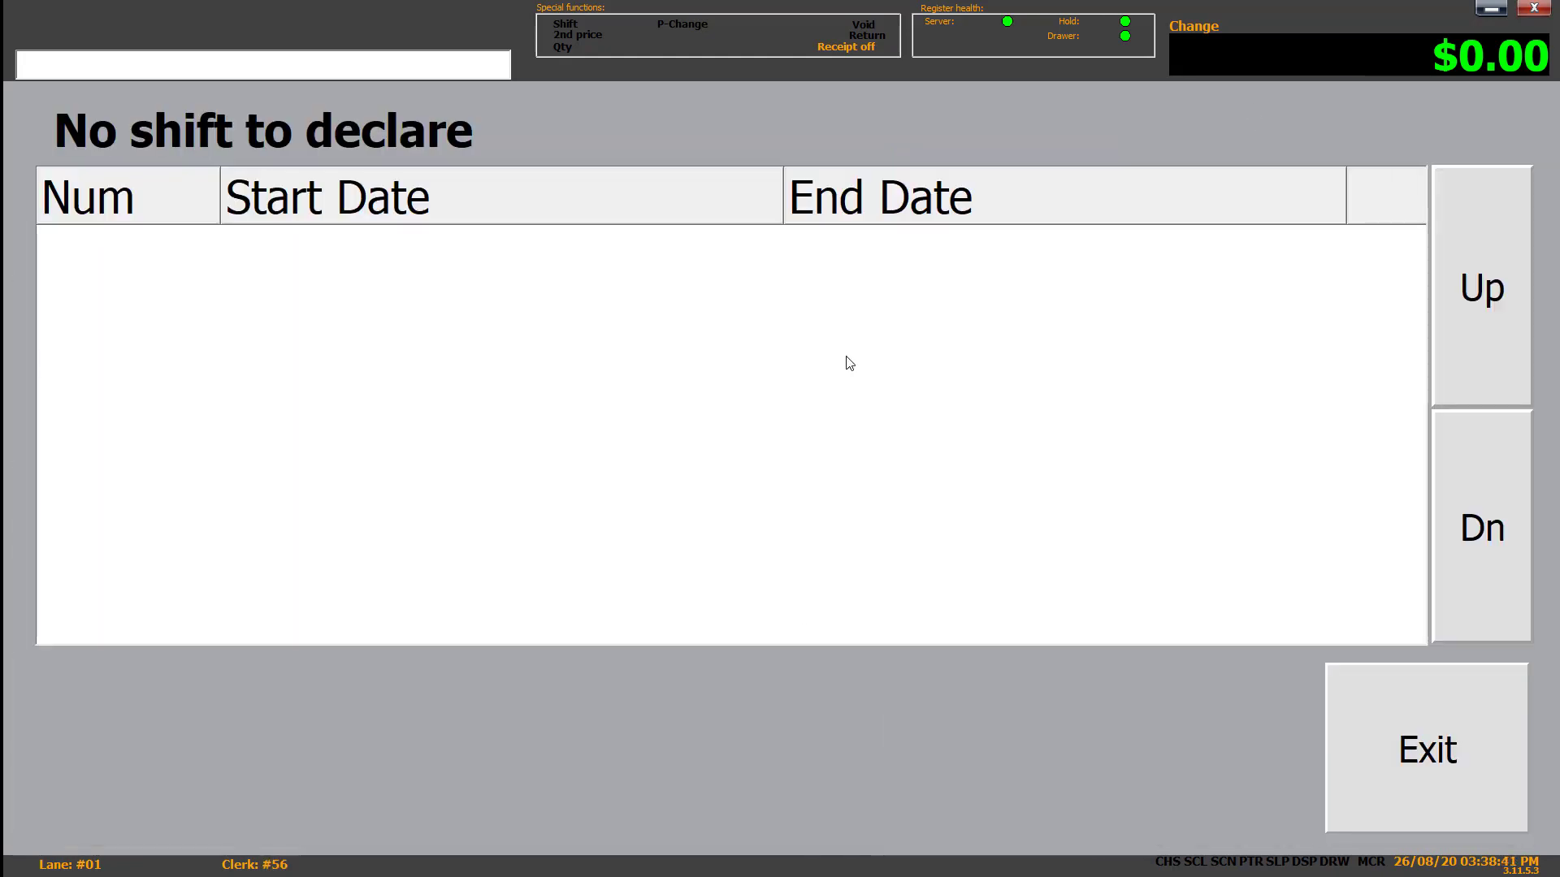
click(1419, 762)
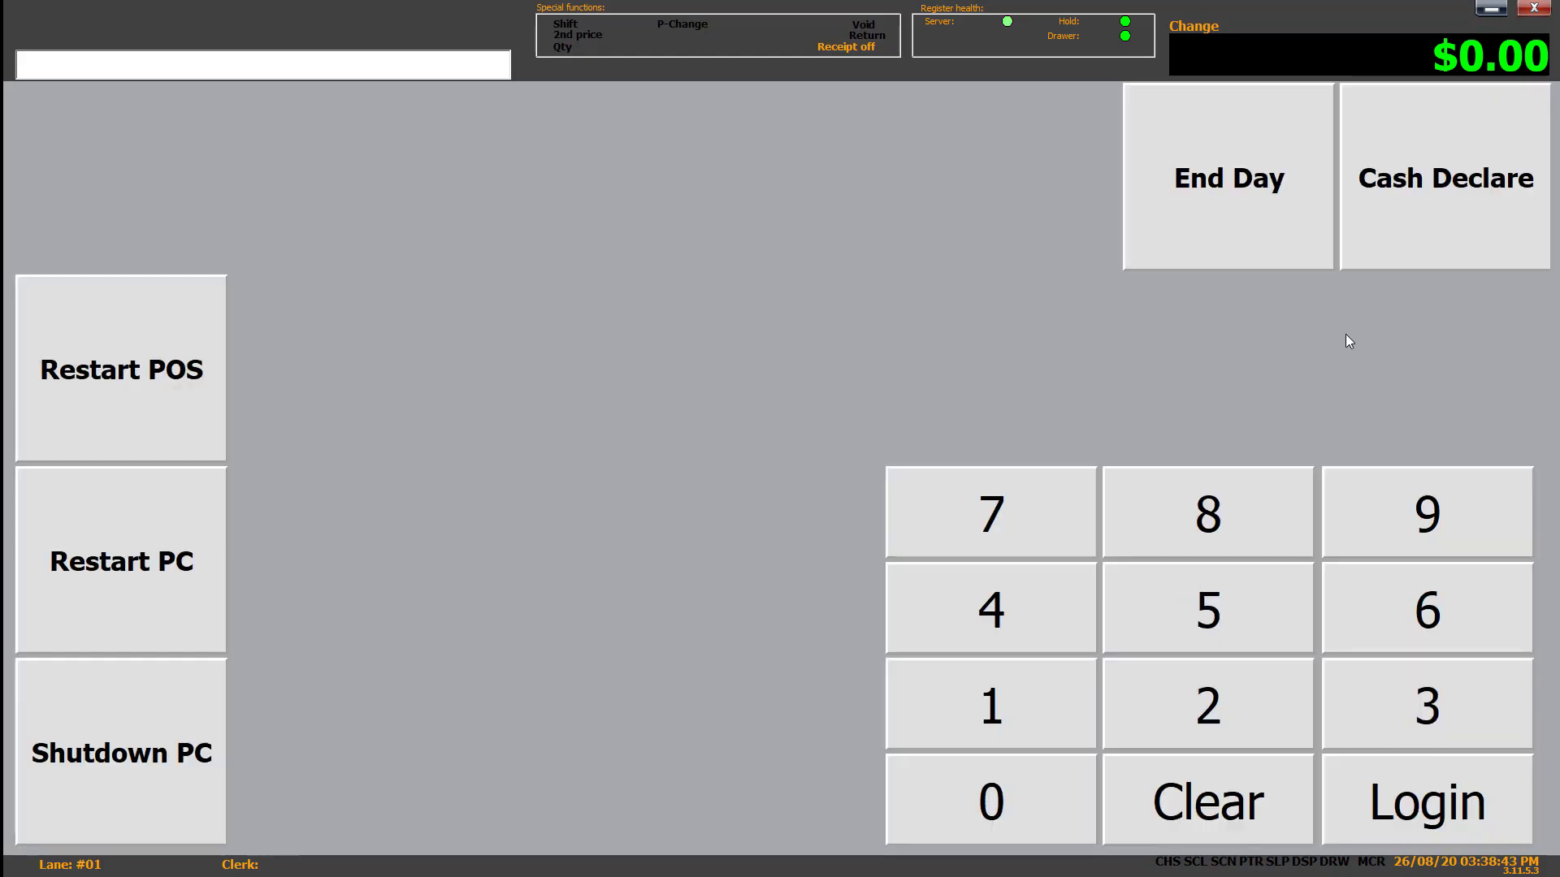
- Minimise the POS and select both YT POS registers in Tools > Sales collection
click(1499, 8)
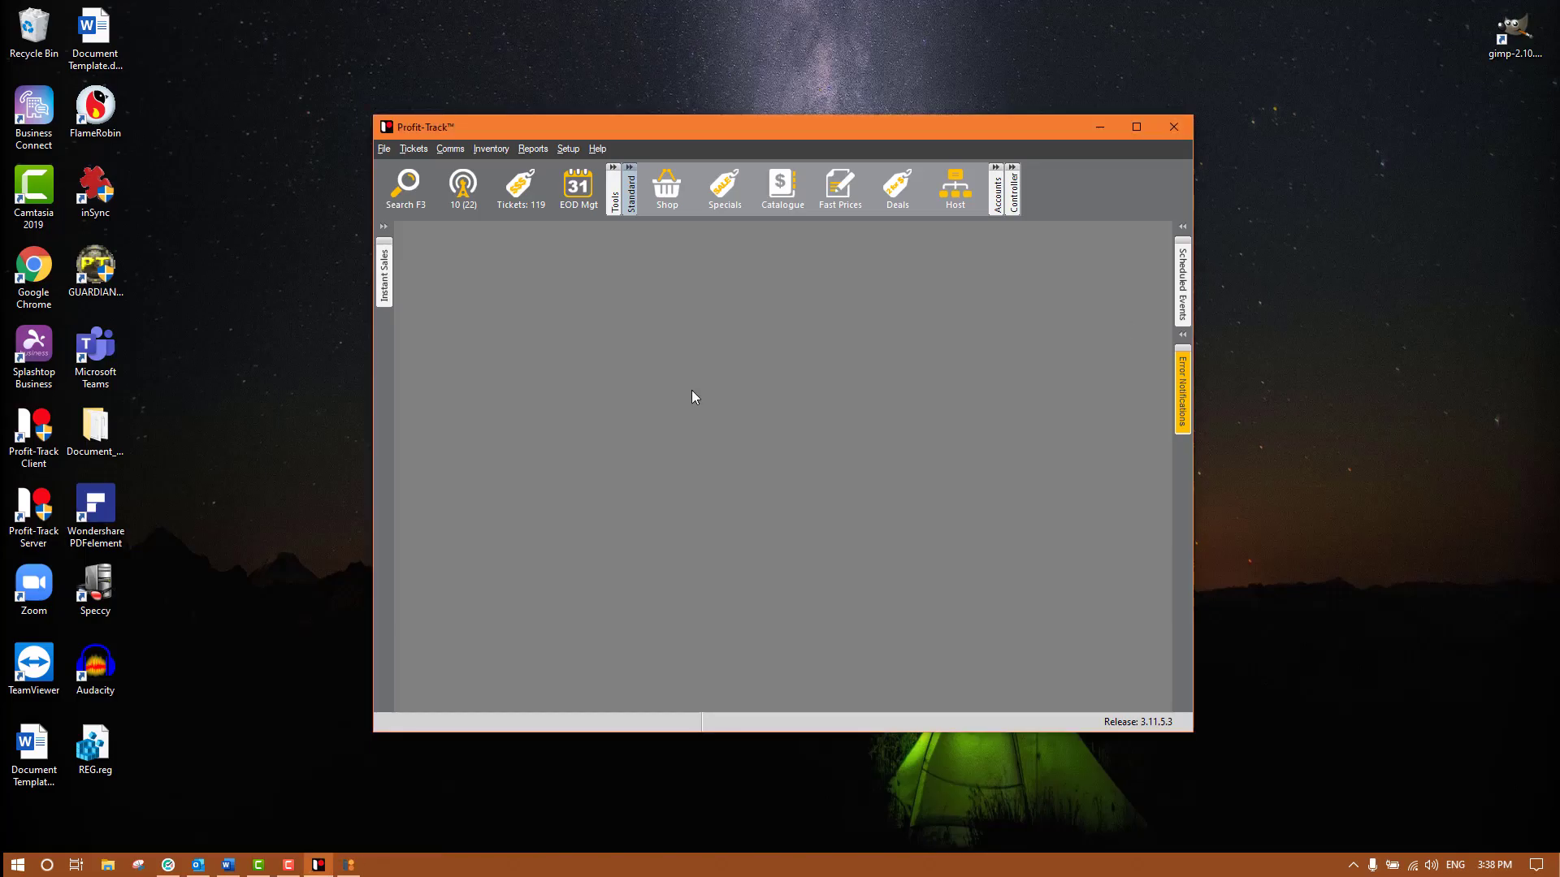
click(614, 195)
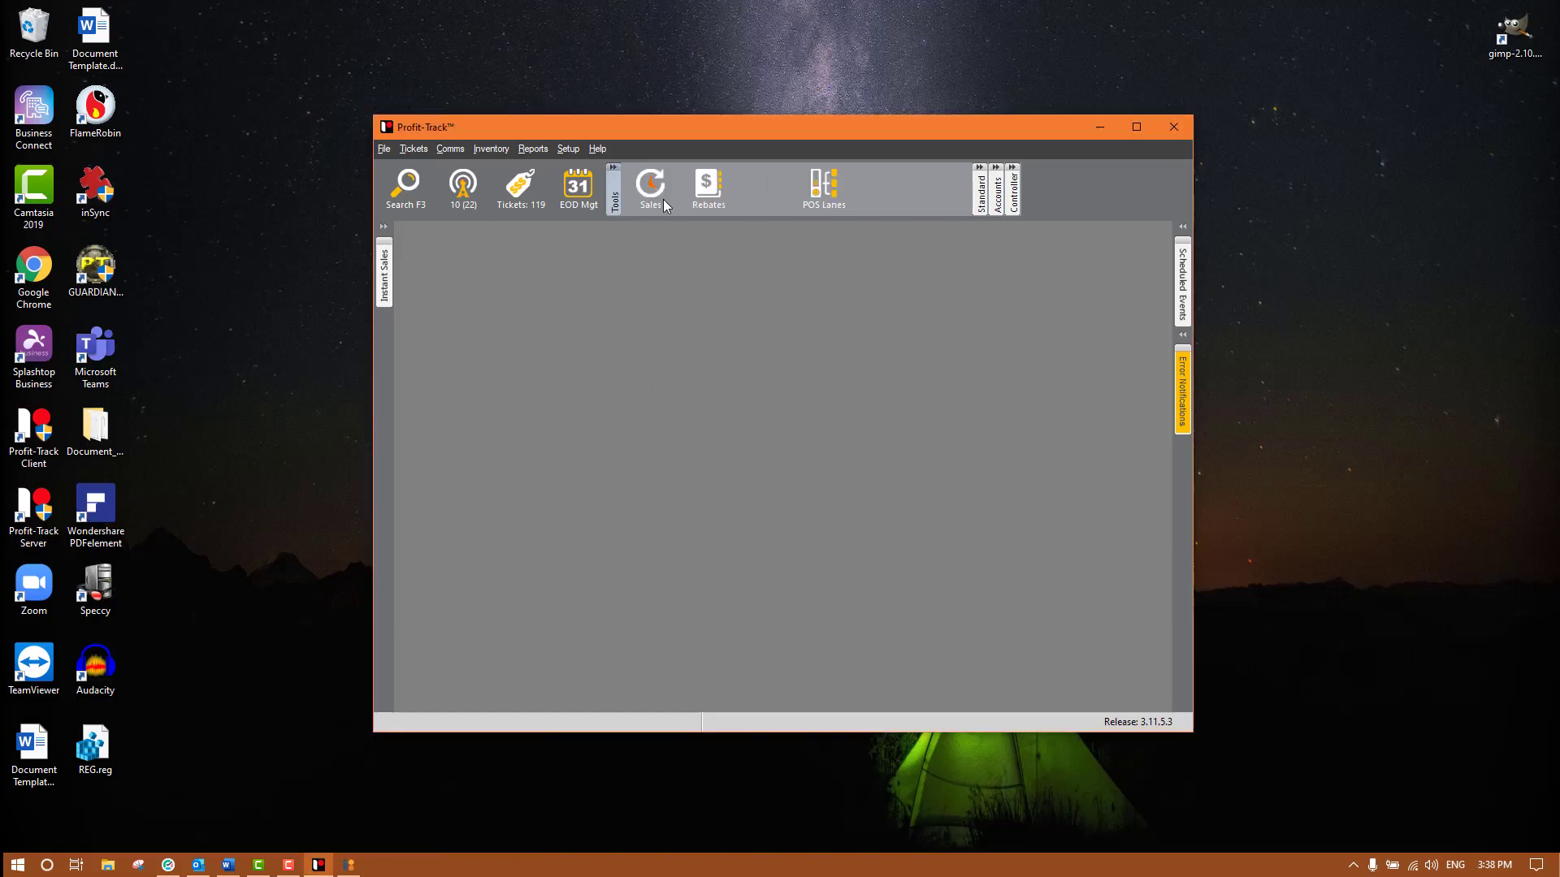
click(651, 185)
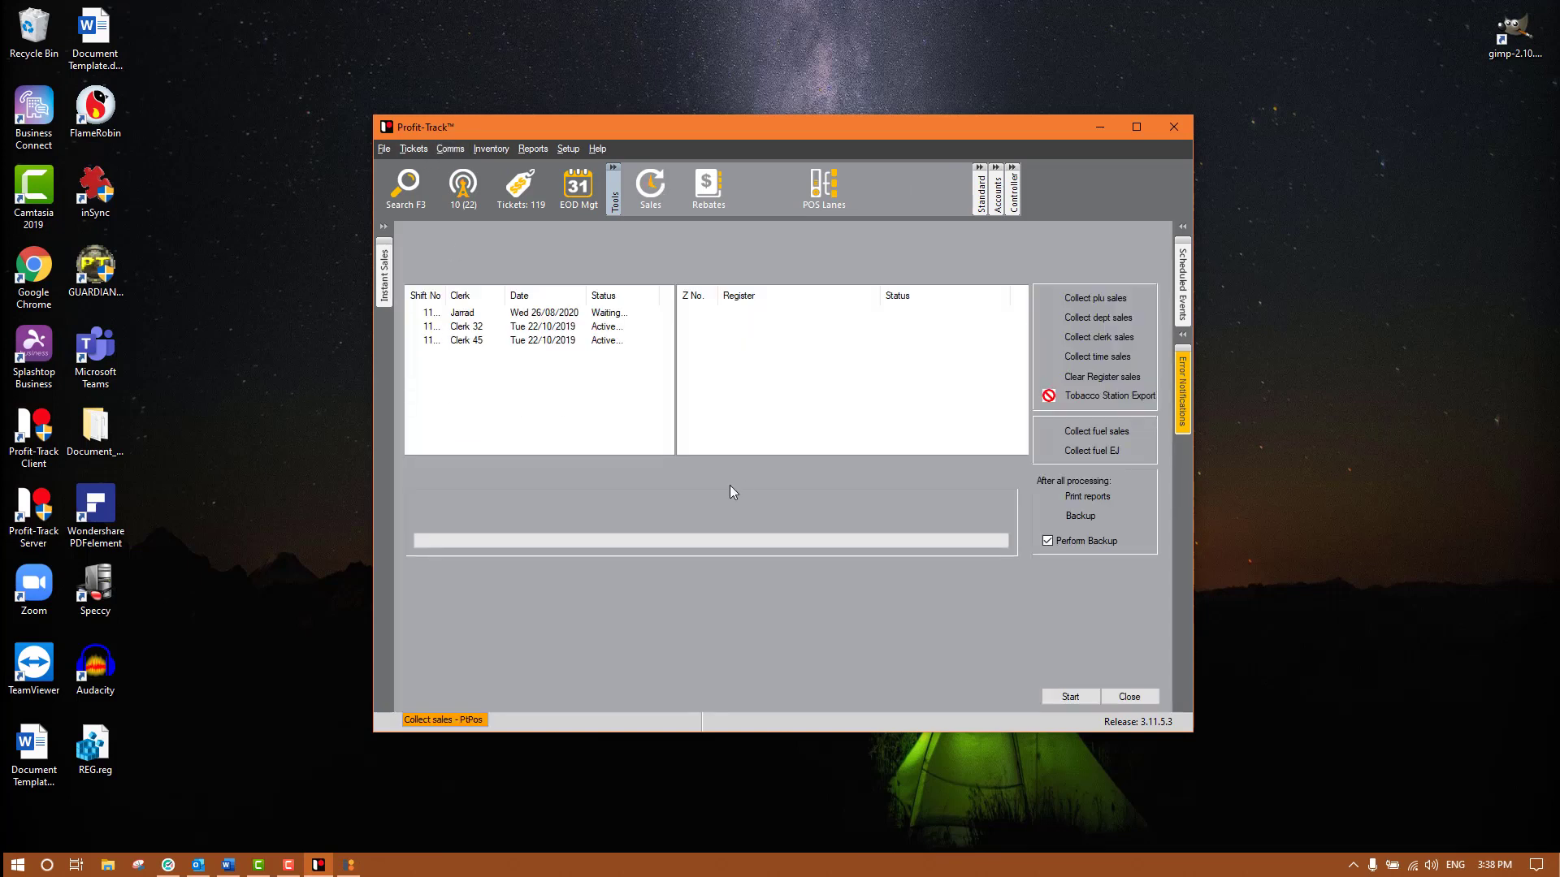
click(741, 315)
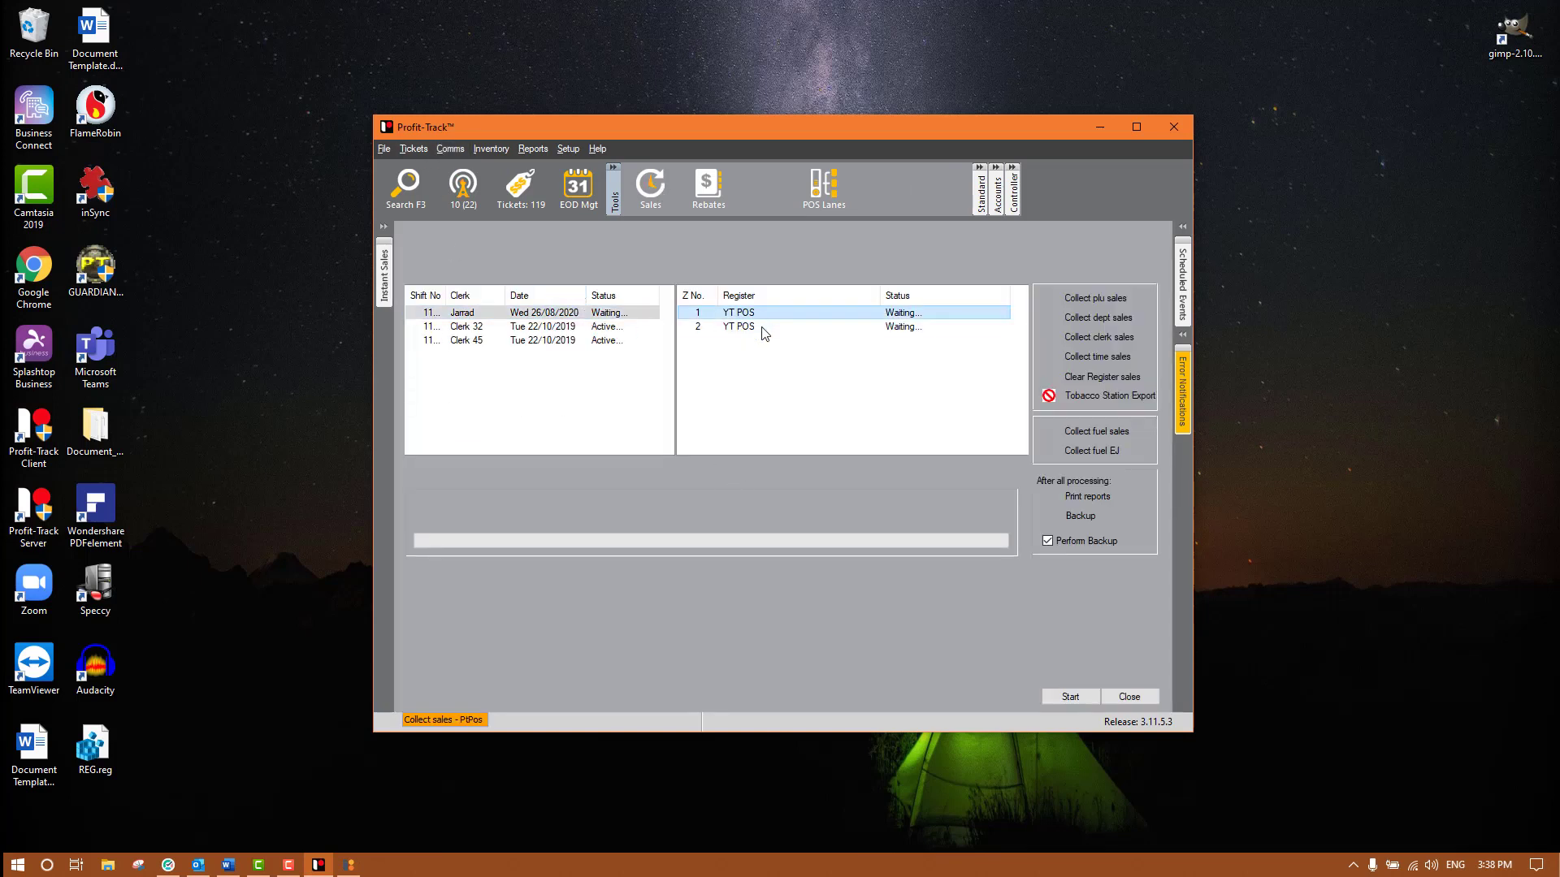
click(761, 328)
click(760, 315)
click(748, 327)
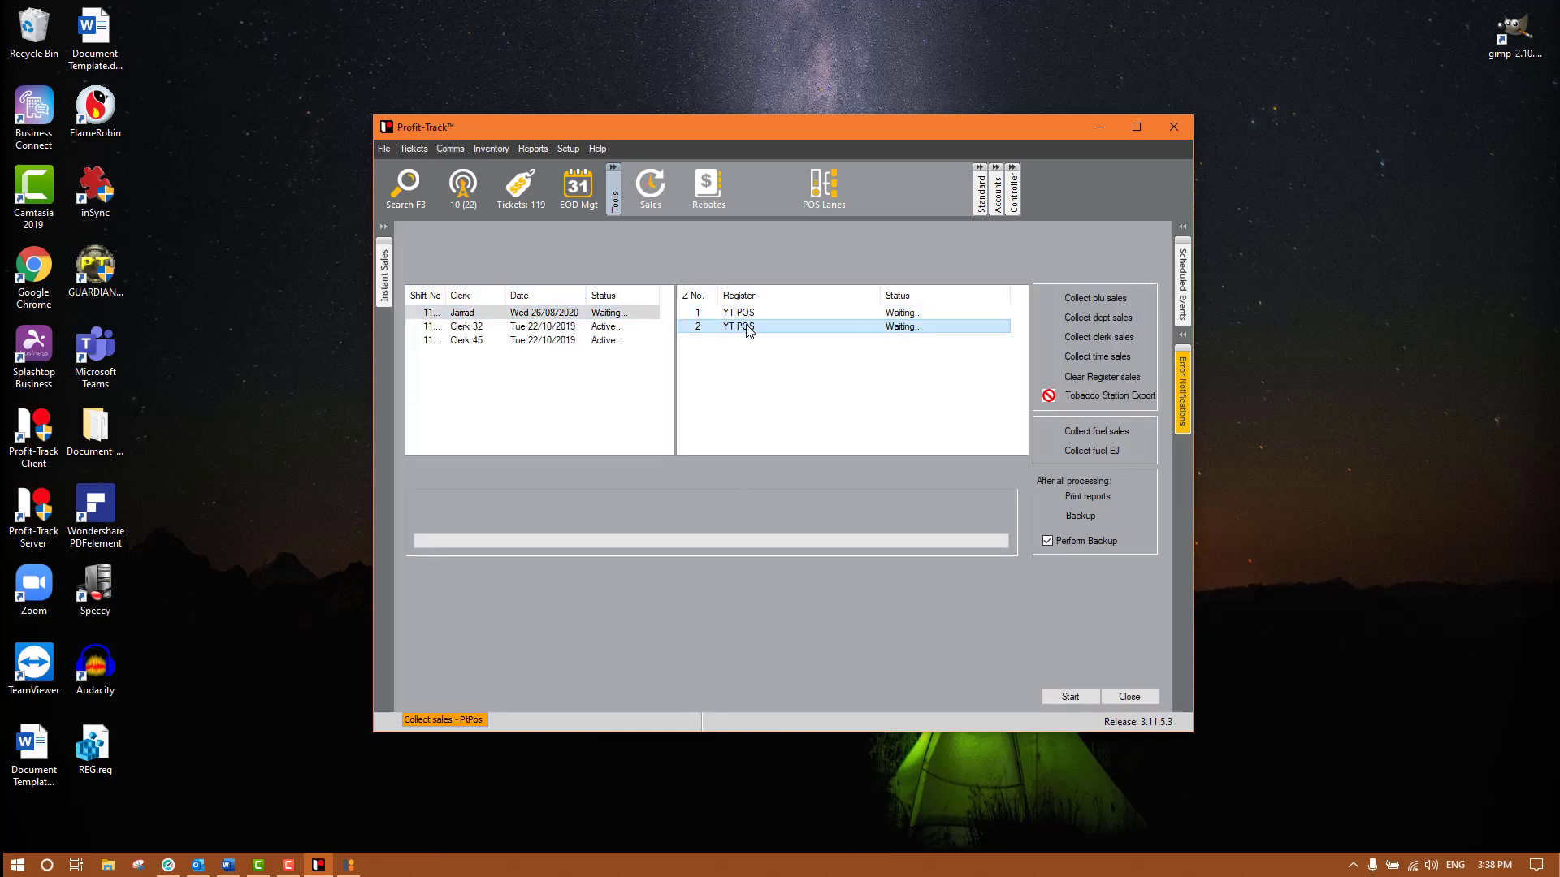
- Collect the shift's sales with Perform Backup unticked, then open EOD Mgt
click(1078, 537)
click(1062, 697)
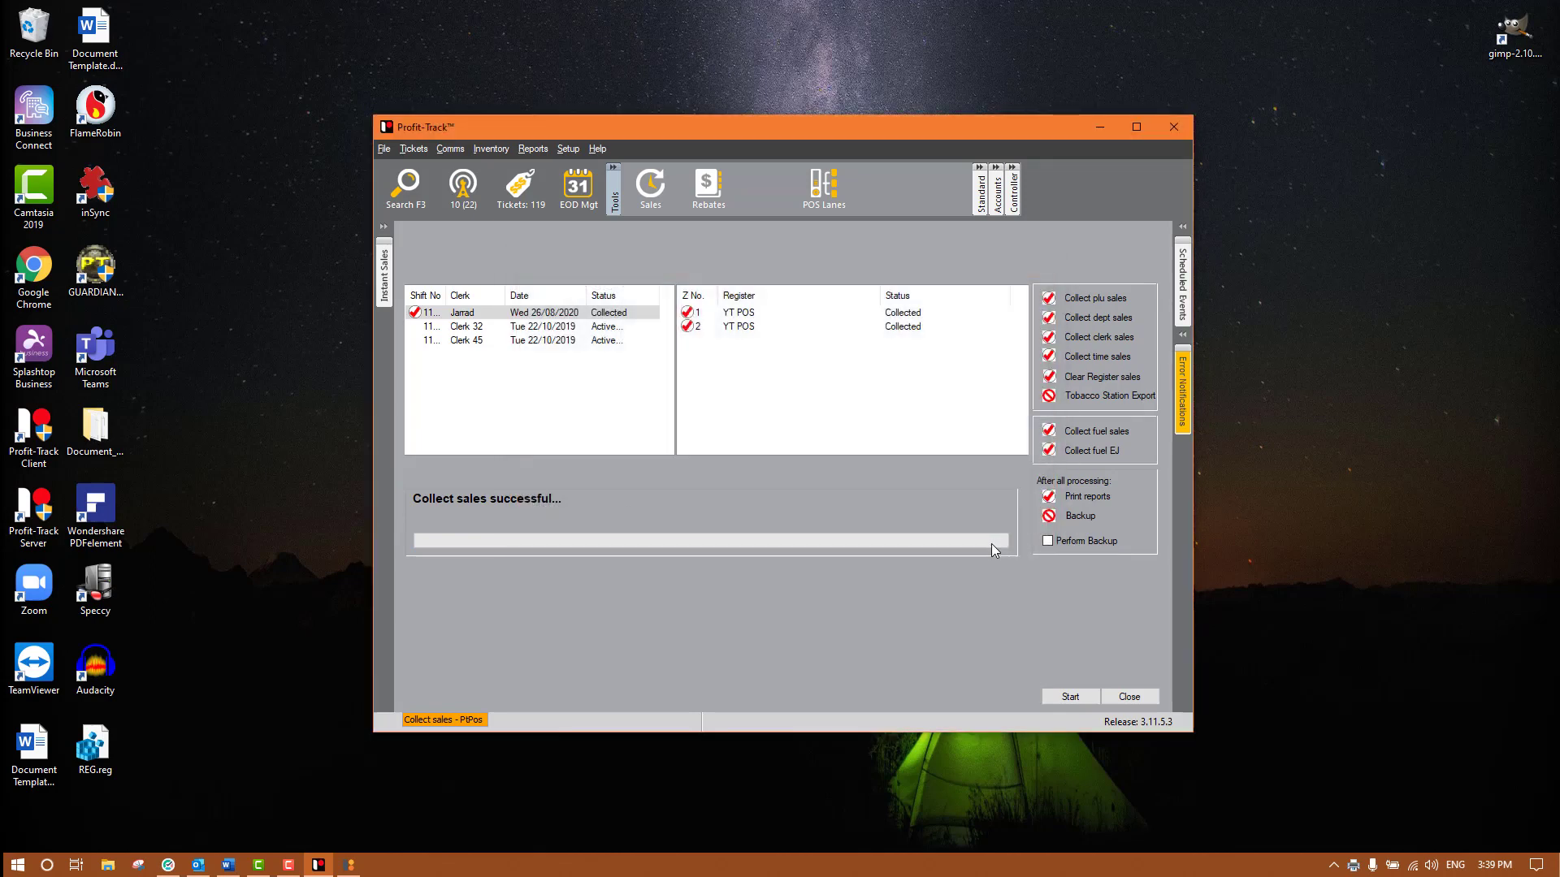
click(1129, 697)
click(574, 188)
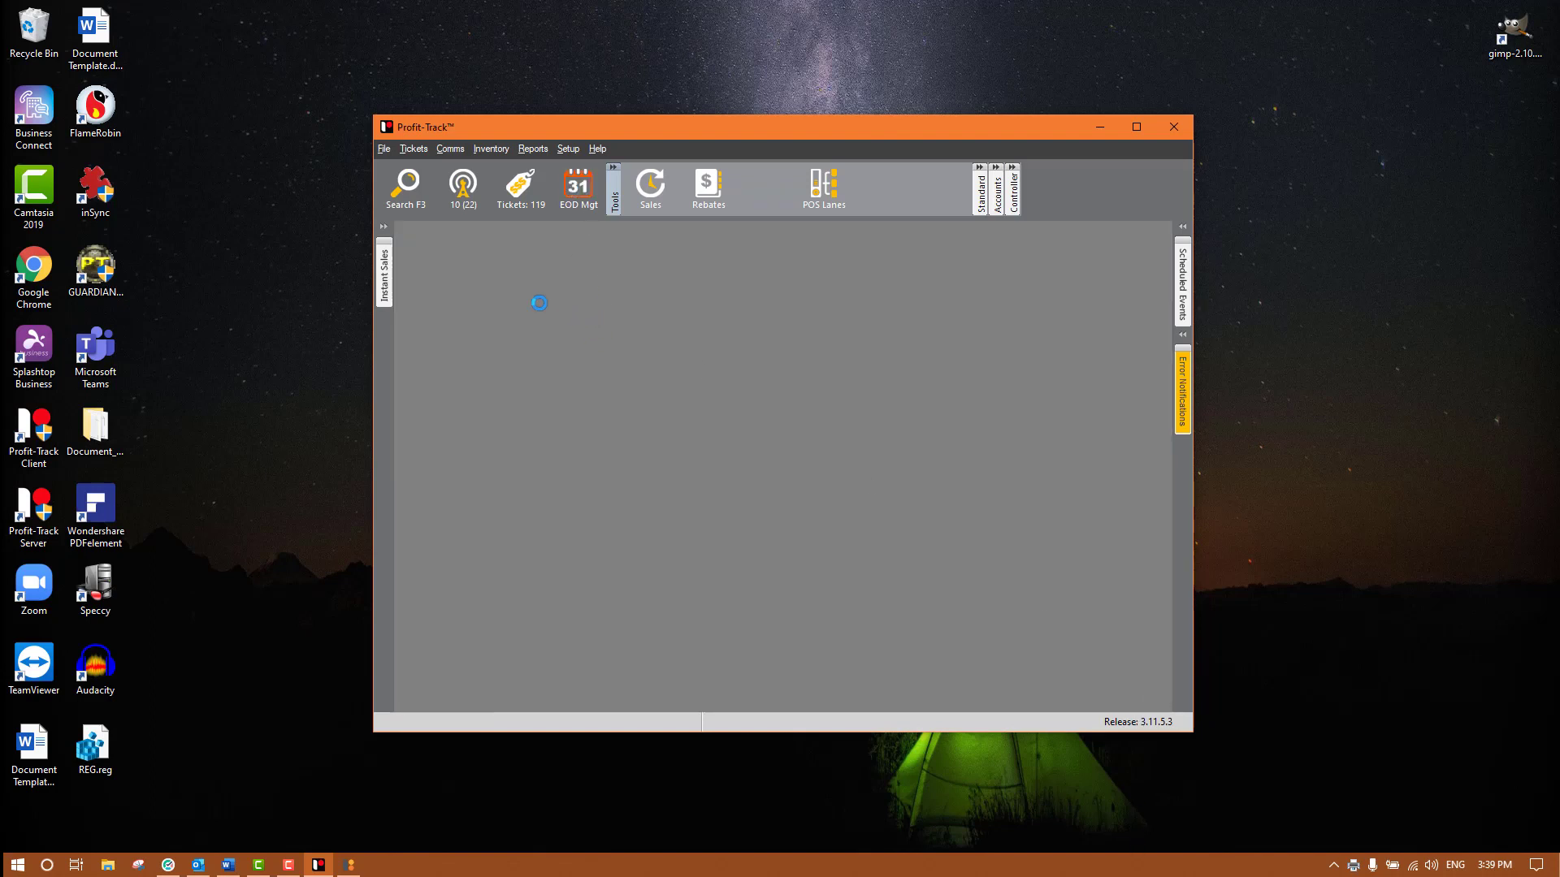
- Change session 2523's CASH manager declaration for shift 11205 from 158.25 to 160 and save
click(530, 257)
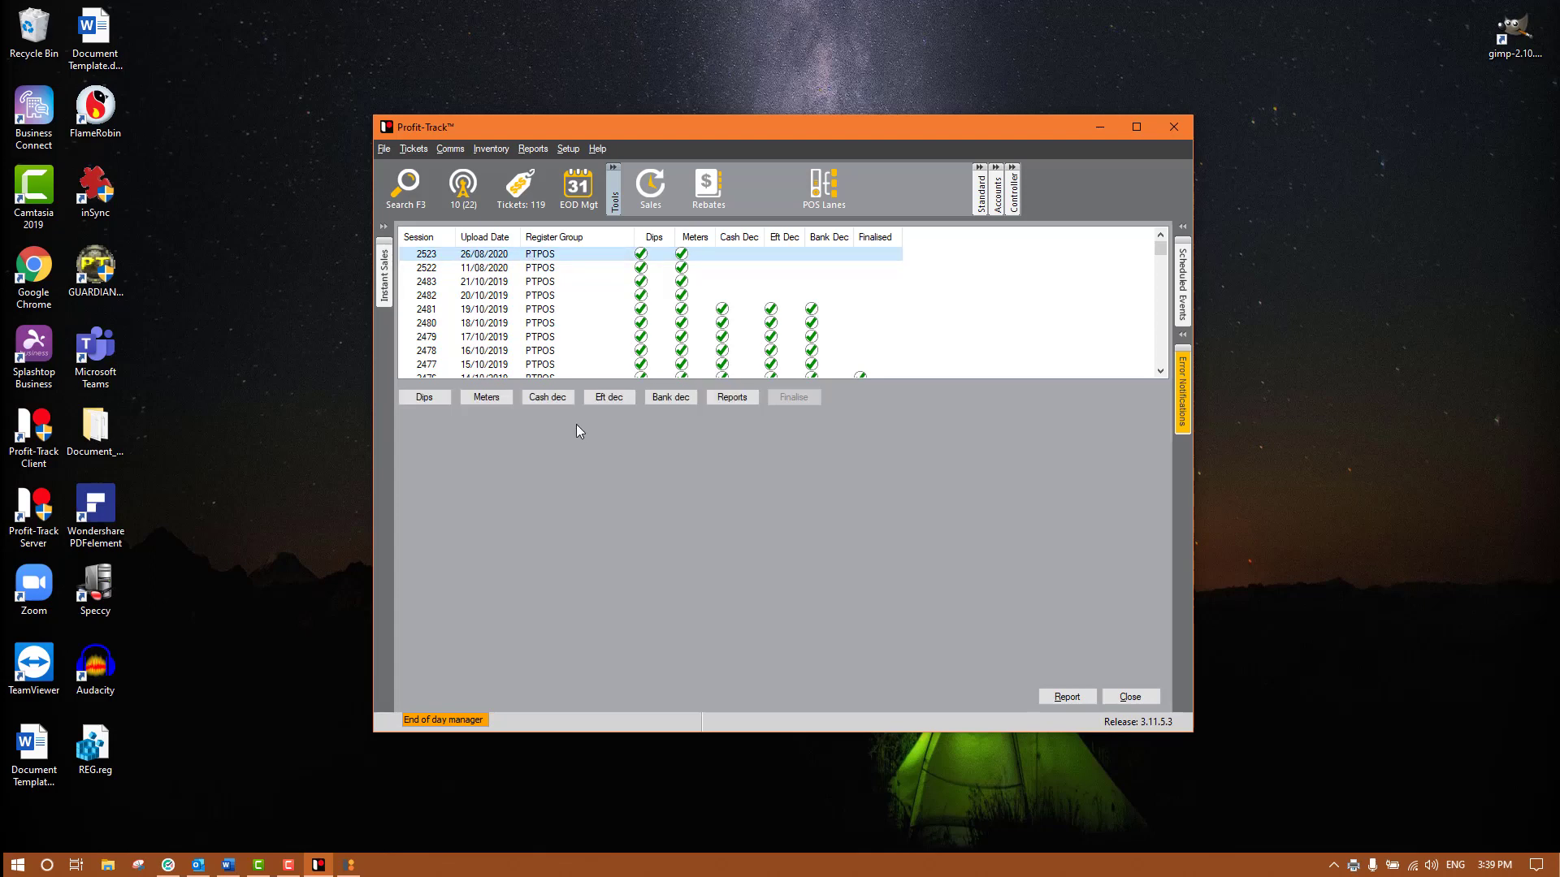
click(546, 398)
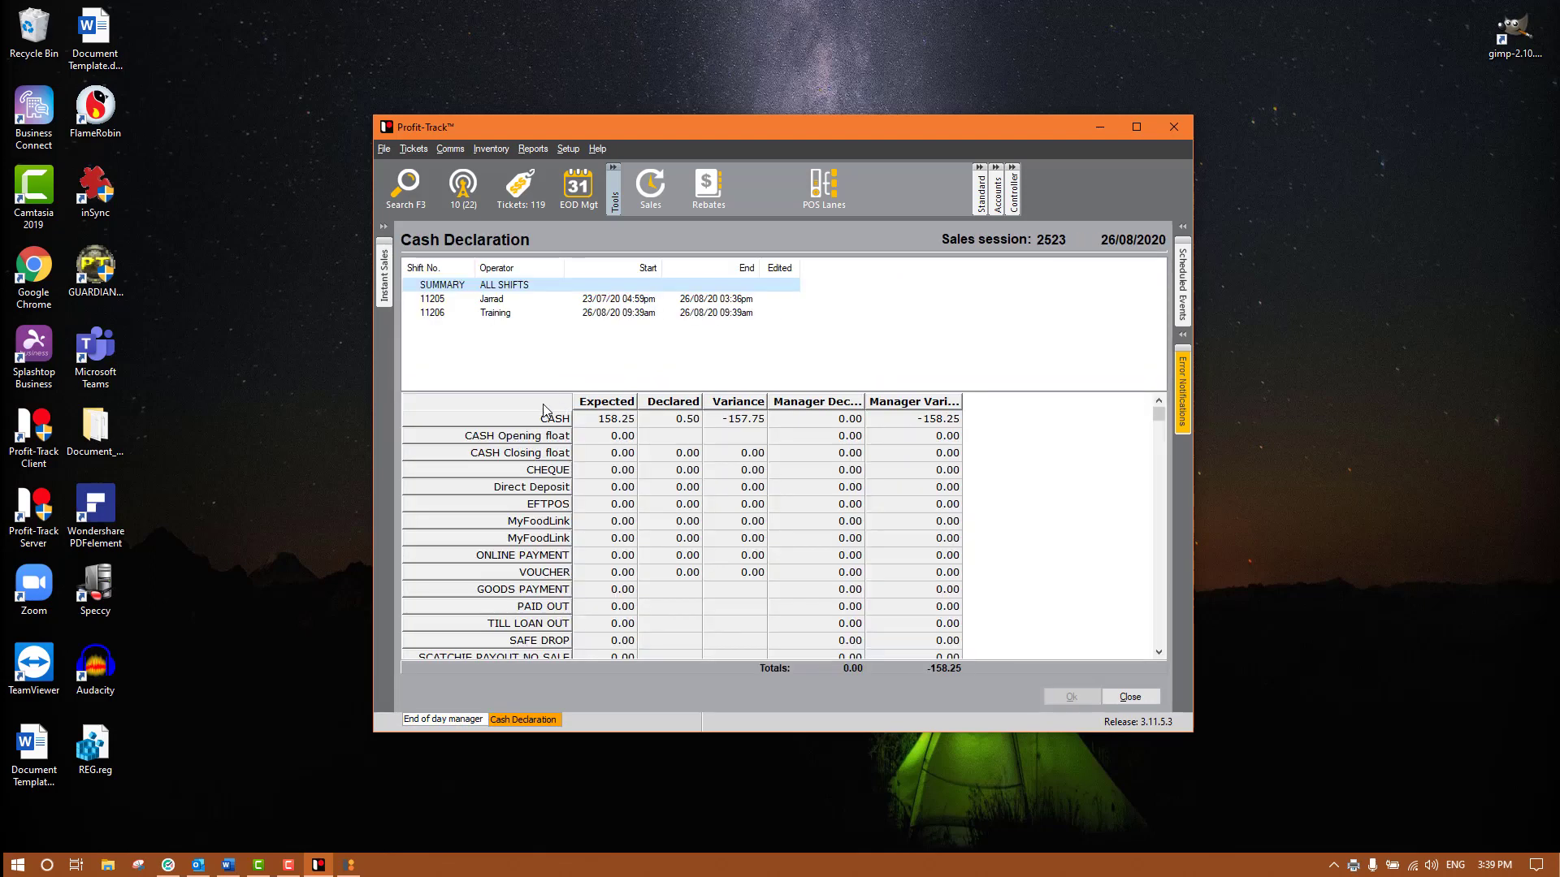
click(493, 300)
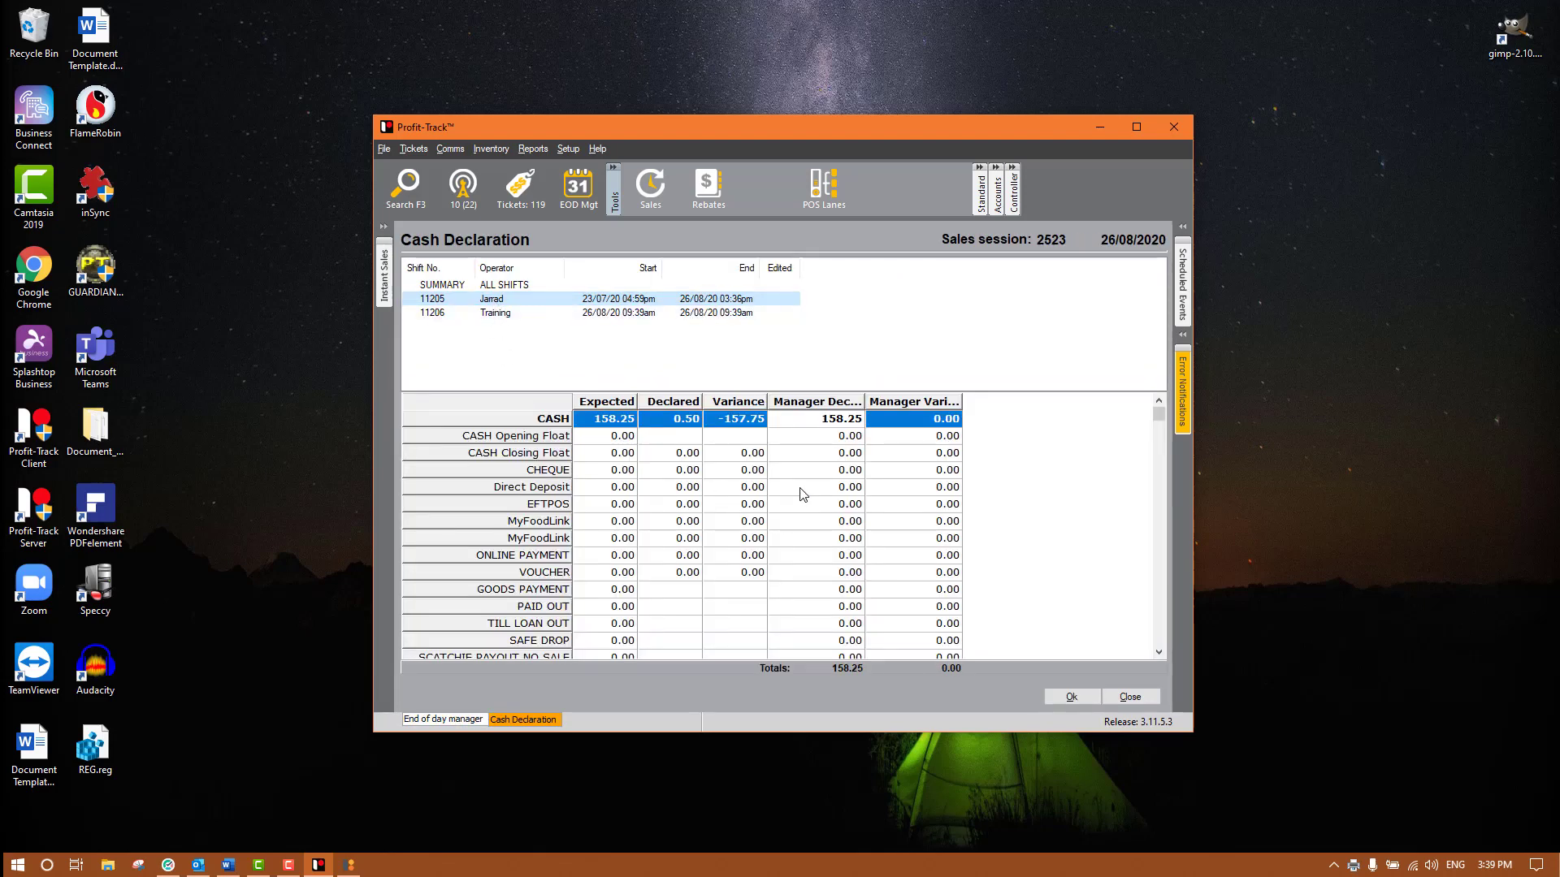
click(846, 420)
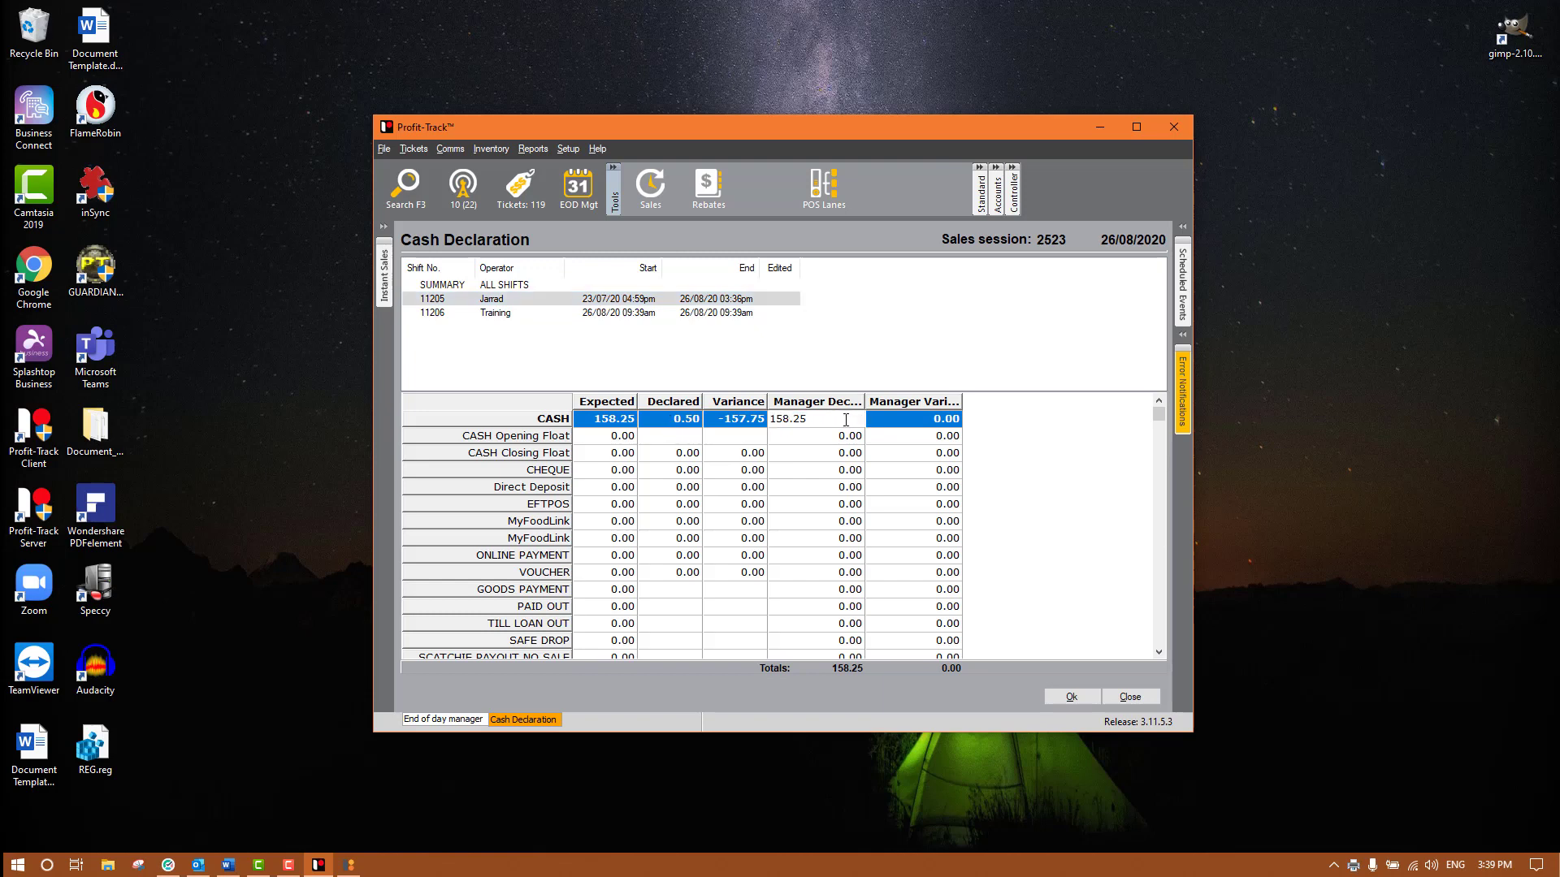
drag(846, 420, 735, 412)
text(160)
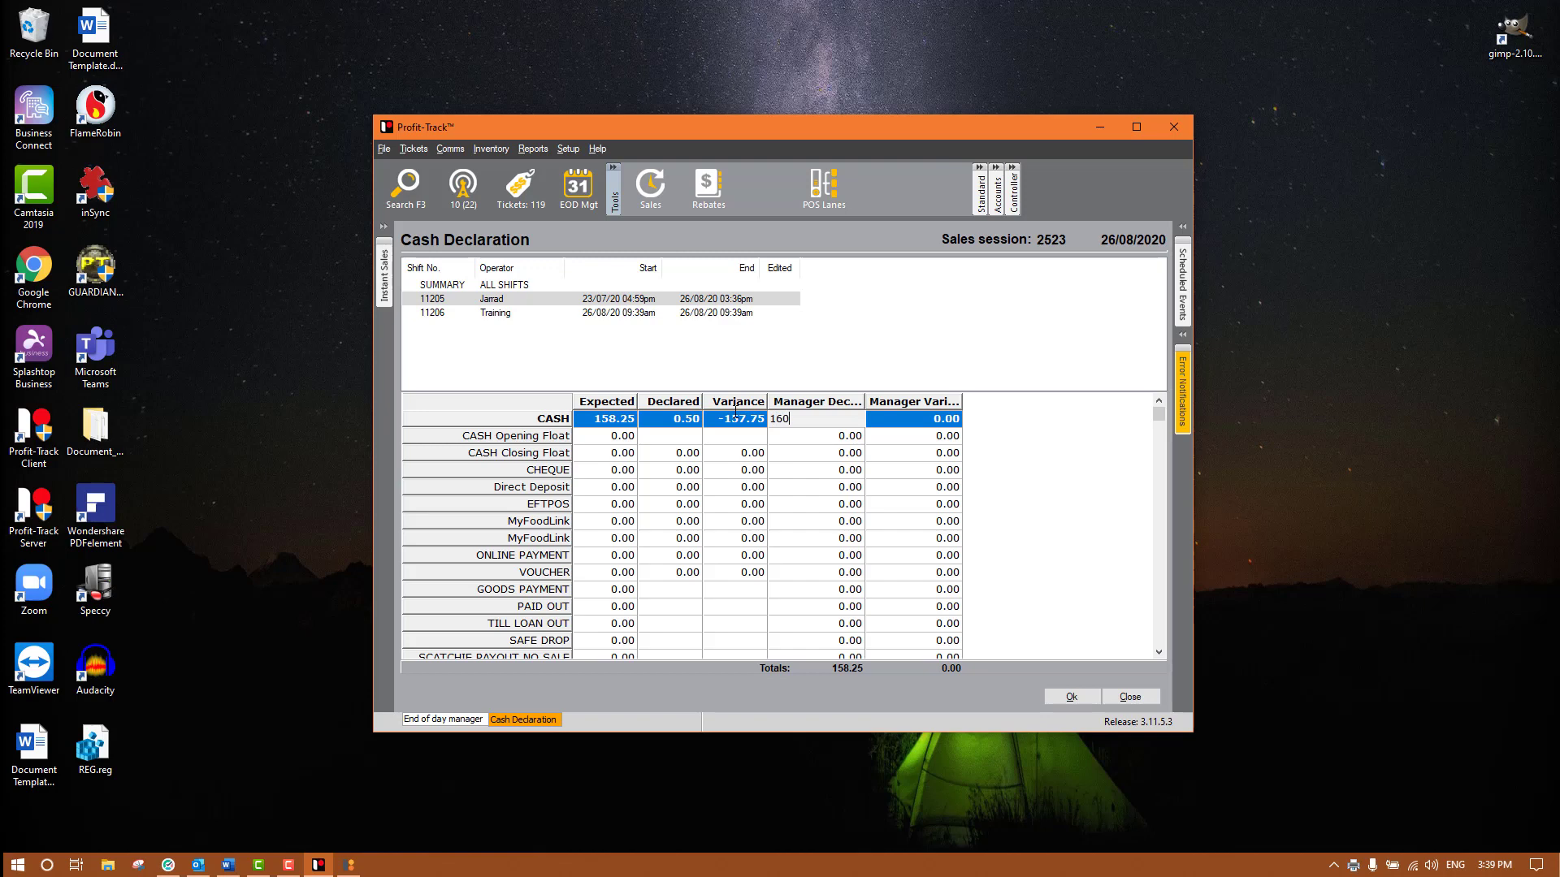
key(Return)
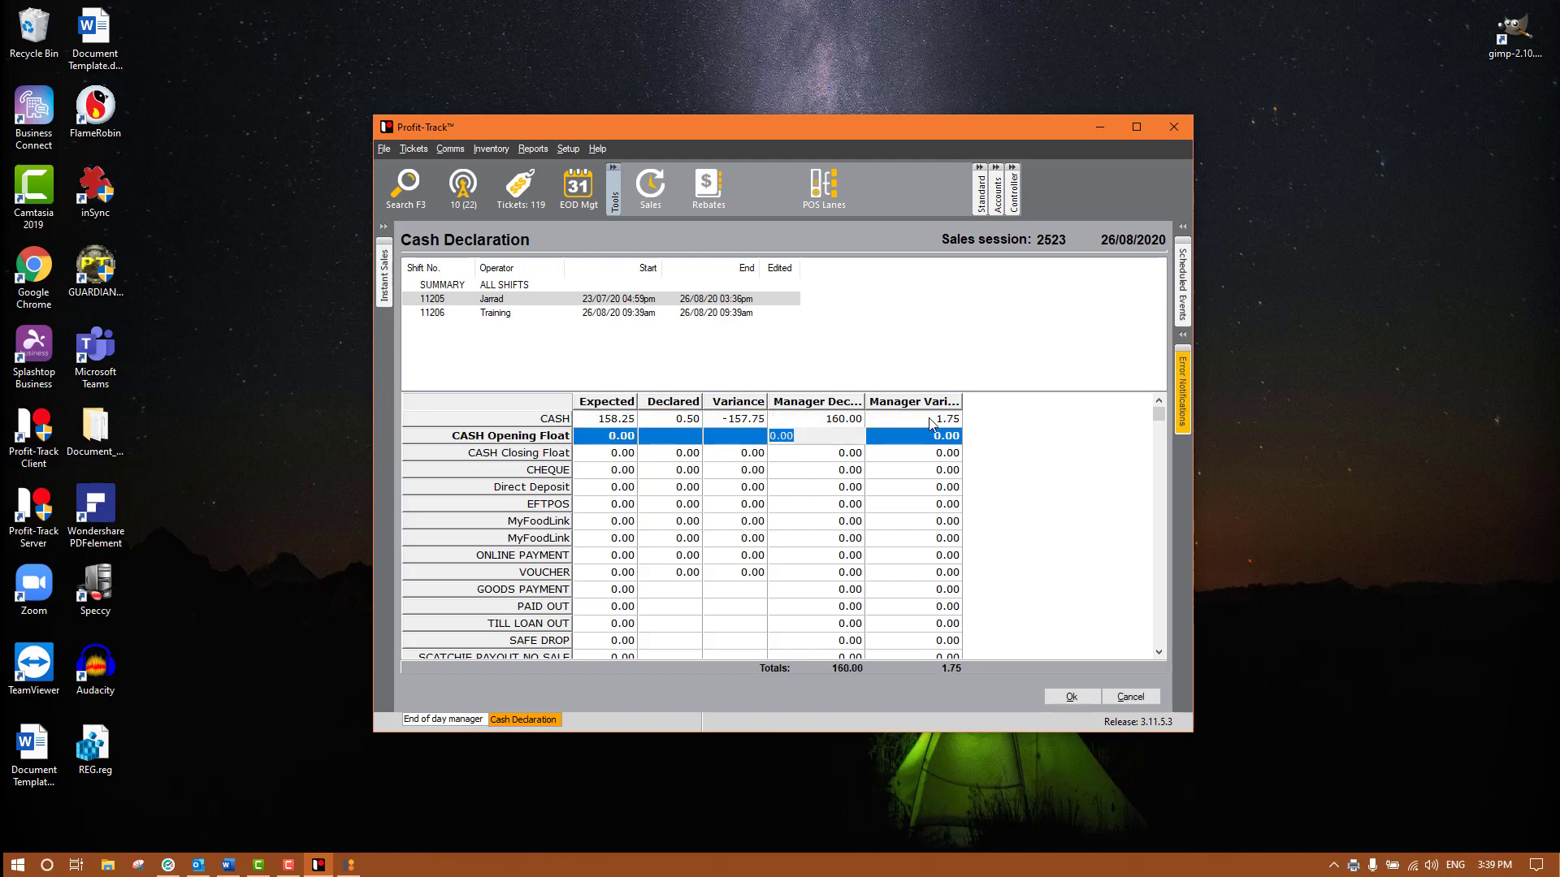
click(1084, 699)
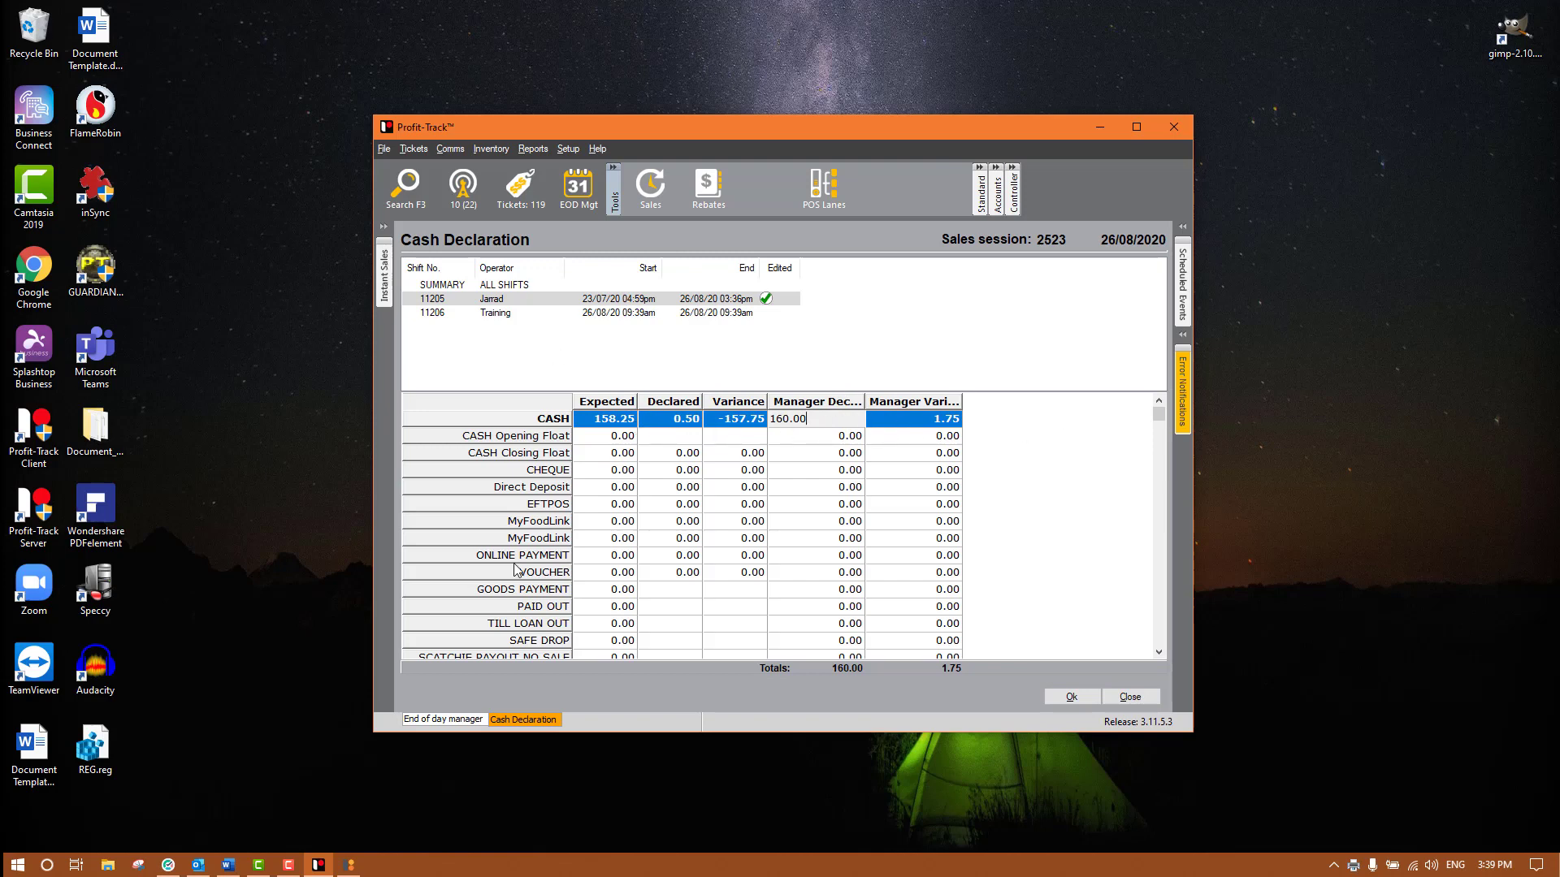
click(1131, 697)
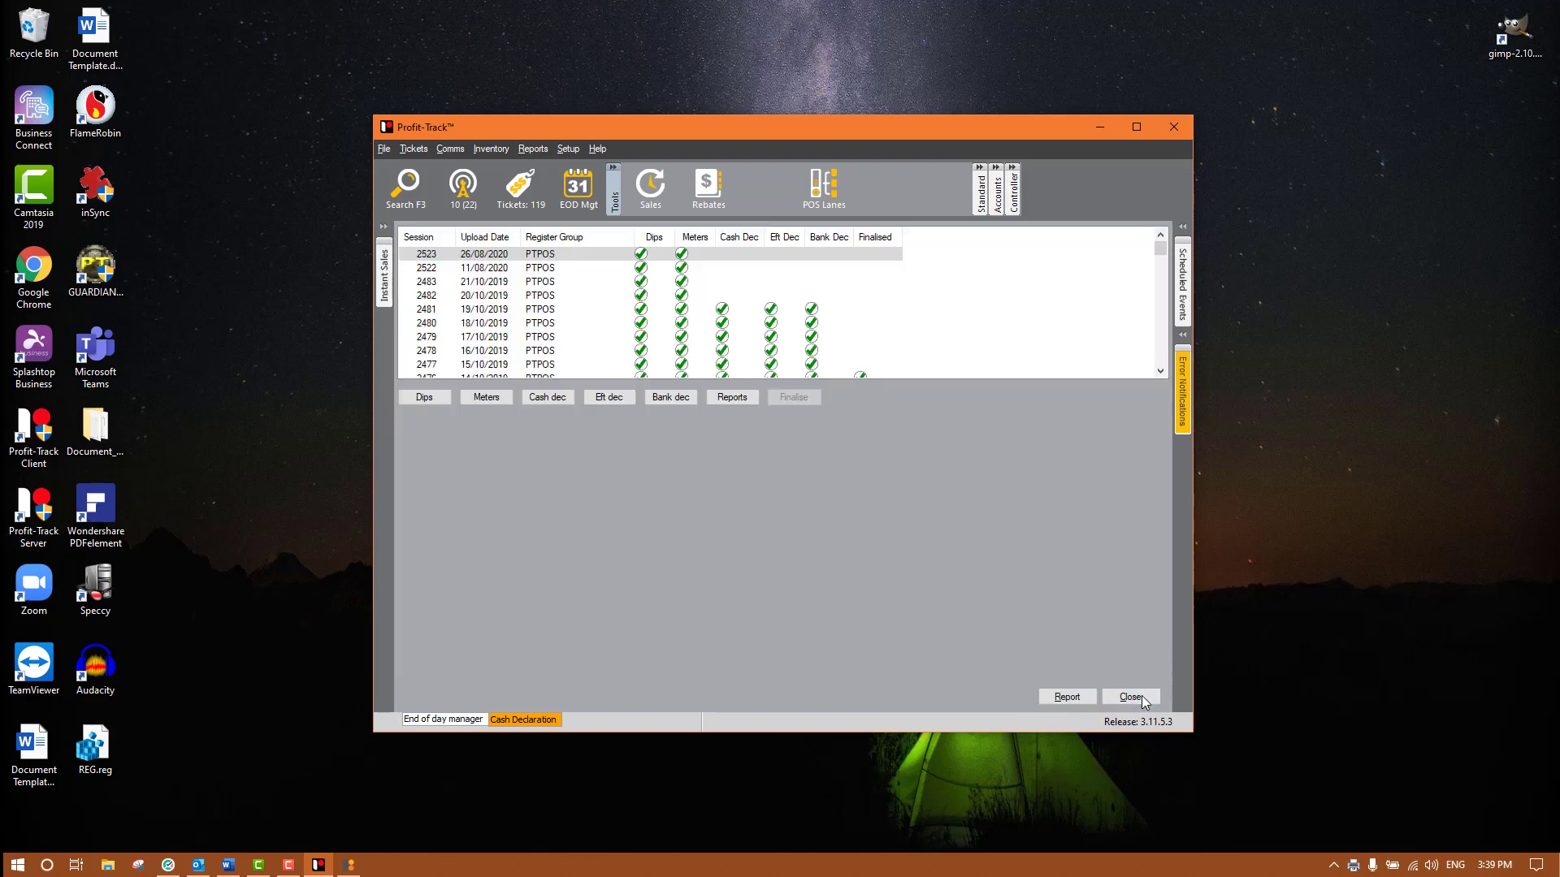
click(1131, 697)
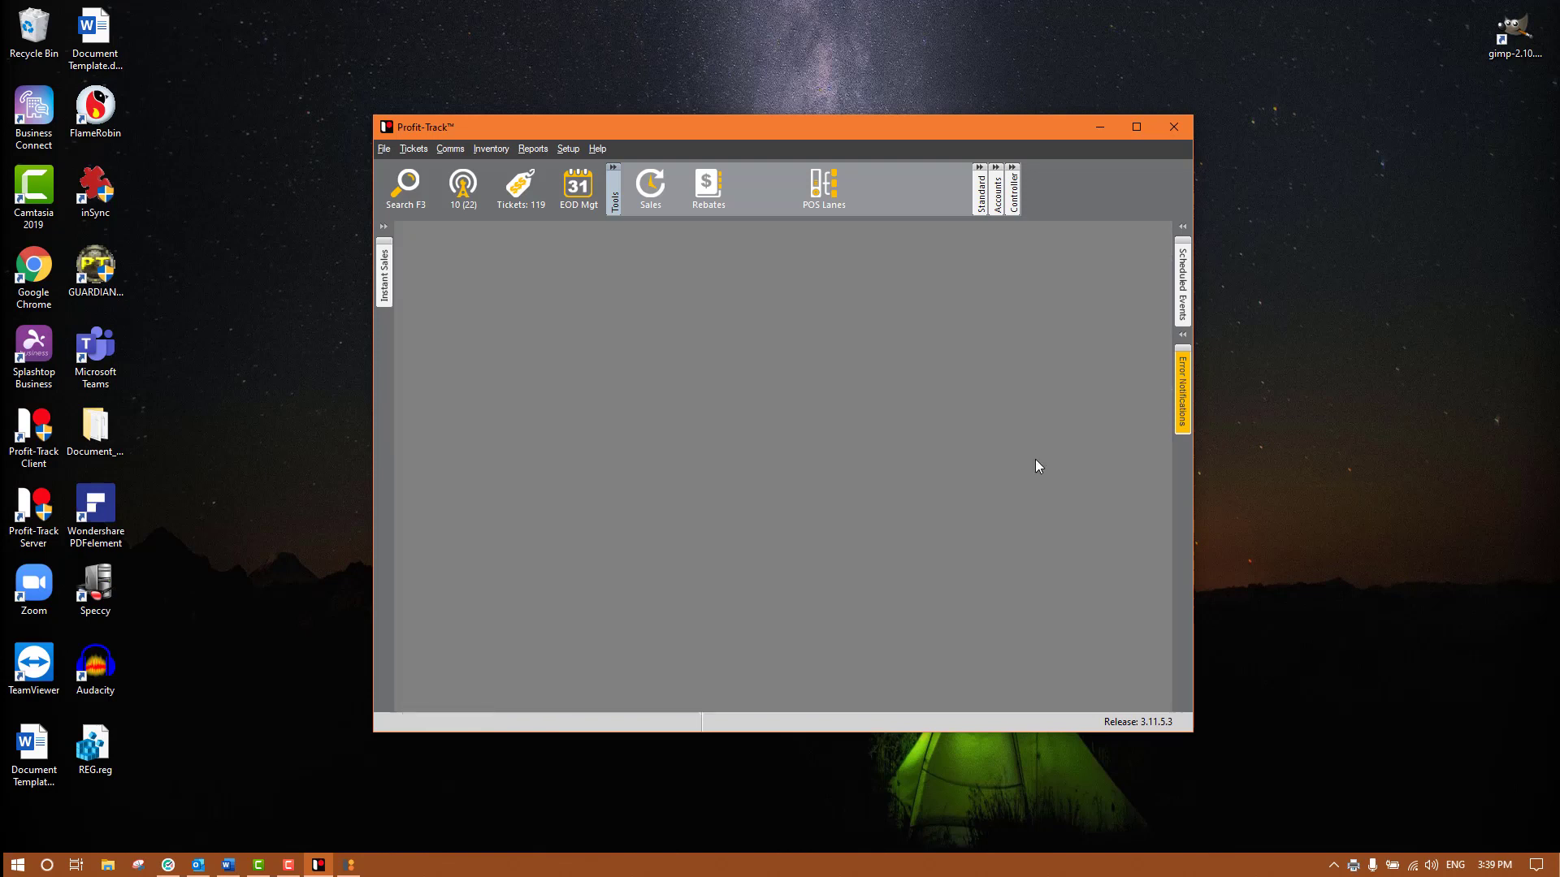